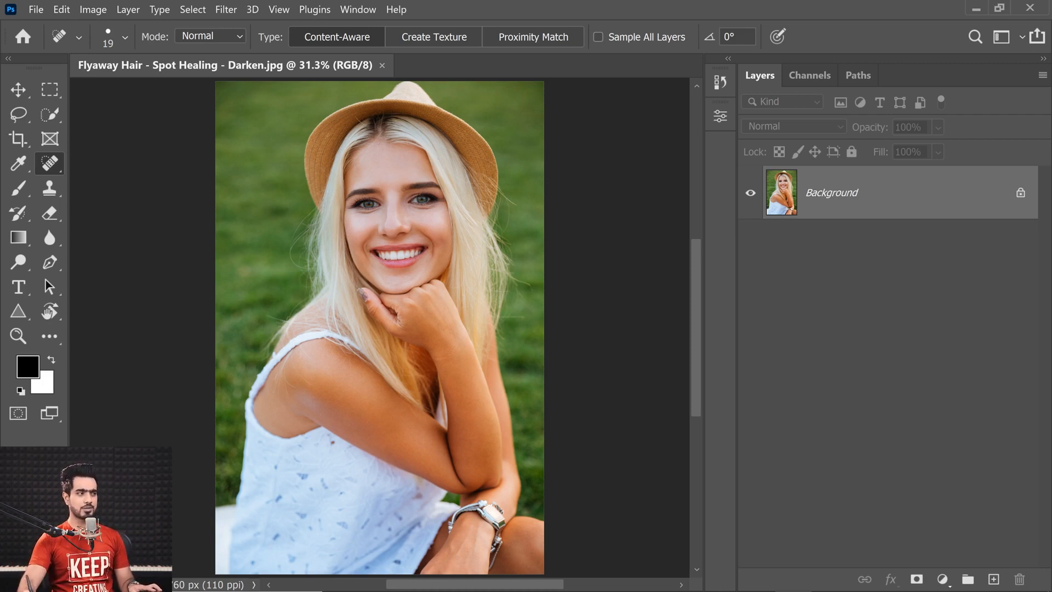
Step: Heal away the stray strand overlapping the straw hat above the hairline with a content-aware Spot Healing Brush of size 10
{"action": "left_click_drag", "start_coordinate": [481, 191], "coordinate": [545, 190]}
{"action": "left_click_drag", "start_coordinate": [450, 112], "coordinate": [477, 283]}
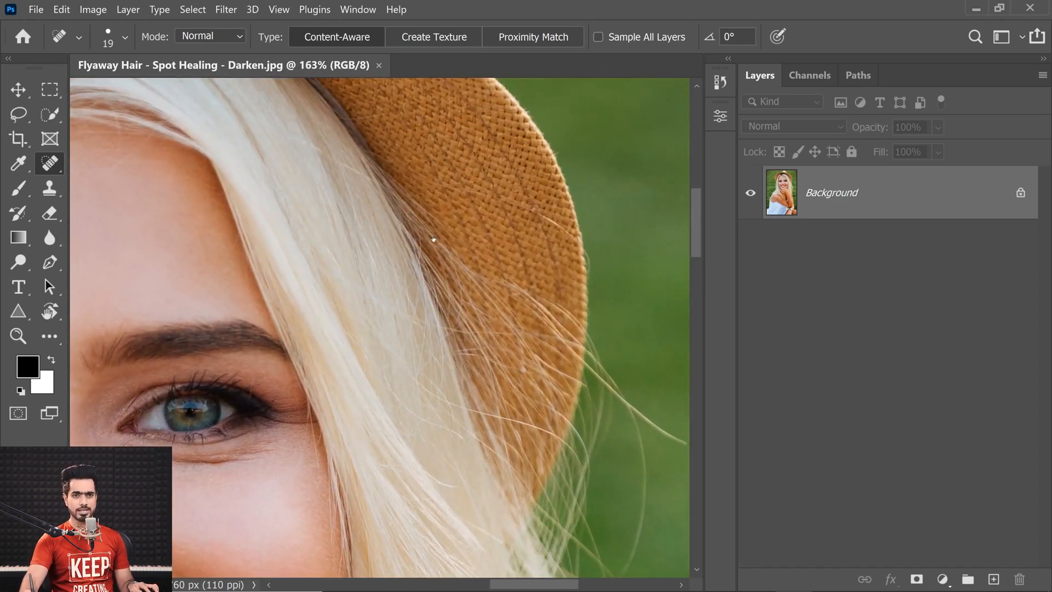
{"action": "left_click_drag", "start_coordinate": [435, 242], "coordinate": [652, 356]}
{"action": "left_click_drag", "start_coordinate": [220, 164], "coordinate": [432, 254]}
{"action": "mouse_move", "coordinate": [381, 225]}
{"action": "left_mouse_down"}
{"action": "mouse_move", "coordinate": [422, 225]}
{"action": "mouse_move", "coordinate": [376, 213]}
{"action": "mouse_move", "coordinate": [398, 214]}
{"action": "mouse_move", "coordinate": [410, 244]}
{"action": "left_mouse_up"}
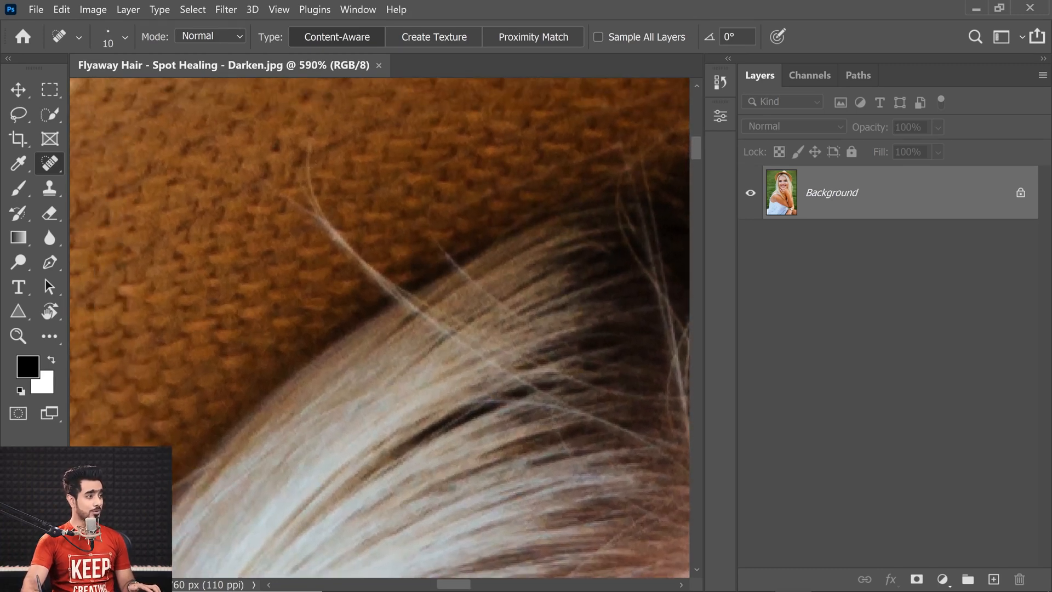
{"action": "mouse_move", "coordinate": [310, 142]}
{"action": "left_mouse_down"}
{"action": "mouse_move", "coordinate": [312, 210]}
{"action": "mouse_move", "coordinate": [268, 180]}
{"action": "mouse_move", "coordinate": [333, 229]}
{"action": "mouse_move", "coordinate": [316, 203]}
{"action": "mouse_move", "coordinate": [374, 274]}
{"action": "mouse_move", "coordinate": [438, 320]}
{"action": "left_mouse_up"}
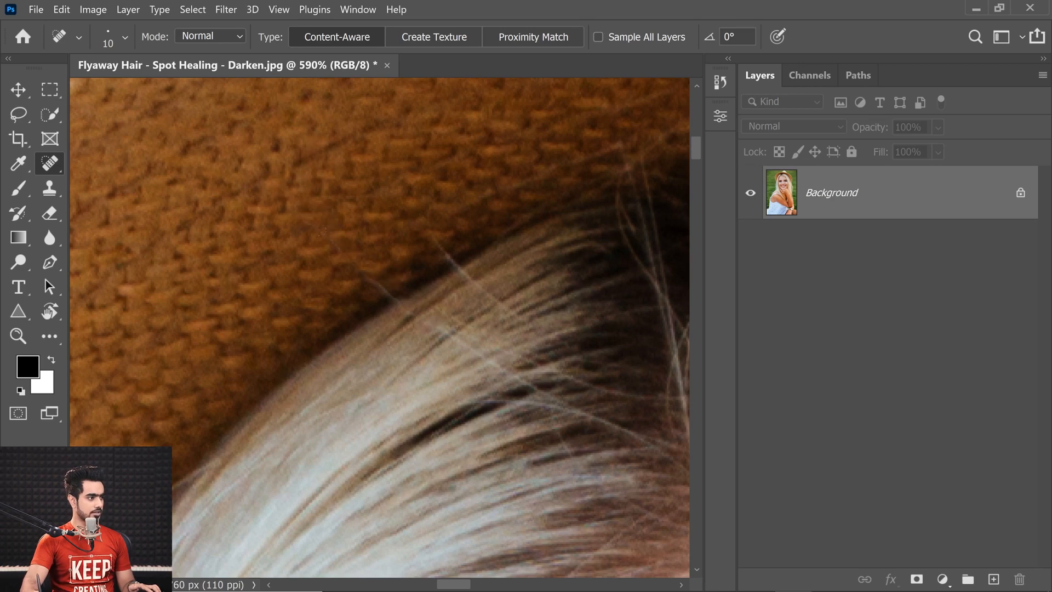
{"action": "left_click_drag", "start_coordinate": [316, 222], "coordinate": [419, 323]}
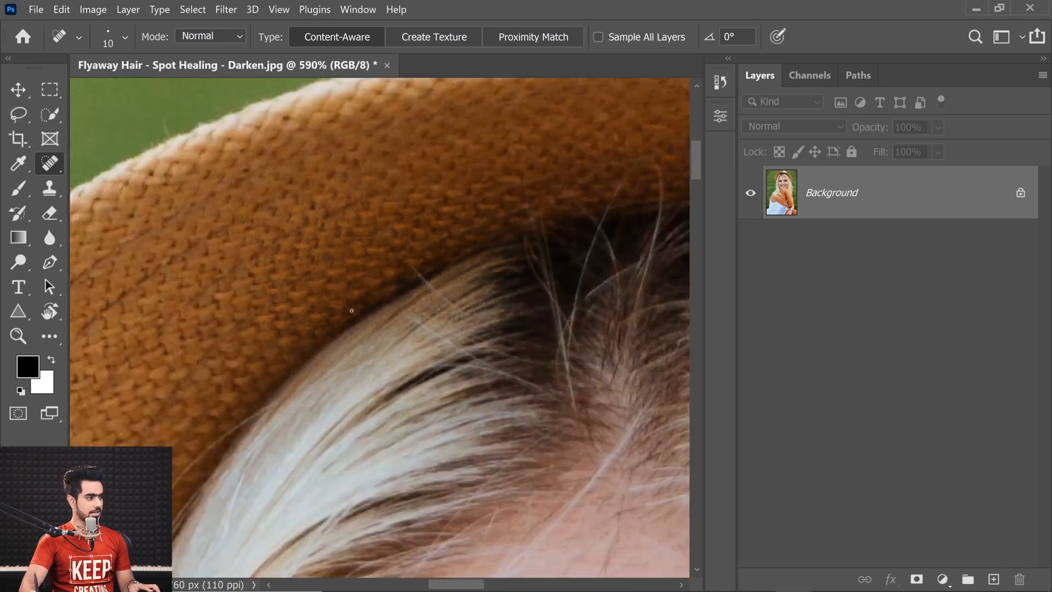
Step: Examine the hairline, the face and the surrounding hair for further stray strands
{"action": "scroll", "coordinate": [351, 311], "scroll_direction": "down", "scroll_amount": 10}
{"action": "left_click_drag", "start_coordinate": [353, 312], "coordinate": [320, 268]}
{"action": "left_click_drag", "start_coordinate": [367, 436], "coordinate": [282, 243]}
{"action": "left_click_drag", "start_coordinate": [331, 195], "coordinate": [333, 220]}
{"action": "mouse_move", "coordinate": [294, 166]}
{"action": "left_mouse_down"}
{"action": "mouse_move", "coordinate": [262, 312]}
{"action": "mouse_move", "coordinate": [287, 179]}
{"action": "left_mouse_up"}
{"action": "left_click_drag", "start_coordinate": [359, 320], "coordinate": [334, 320]}
{"action": "mouse_move", "coordinate": [435, 328]}
{"action": "left_mouse_down"}
{"action": "mouse_move", "coordinate": [420, 275]}
{"action": "mouse_move", "coordinate": [423, 194]}
{"action": "left_mouse_up"}
{"action": "left_click_drag", "start_coordinate": [499, 299], "coordinate": [411, 202]}
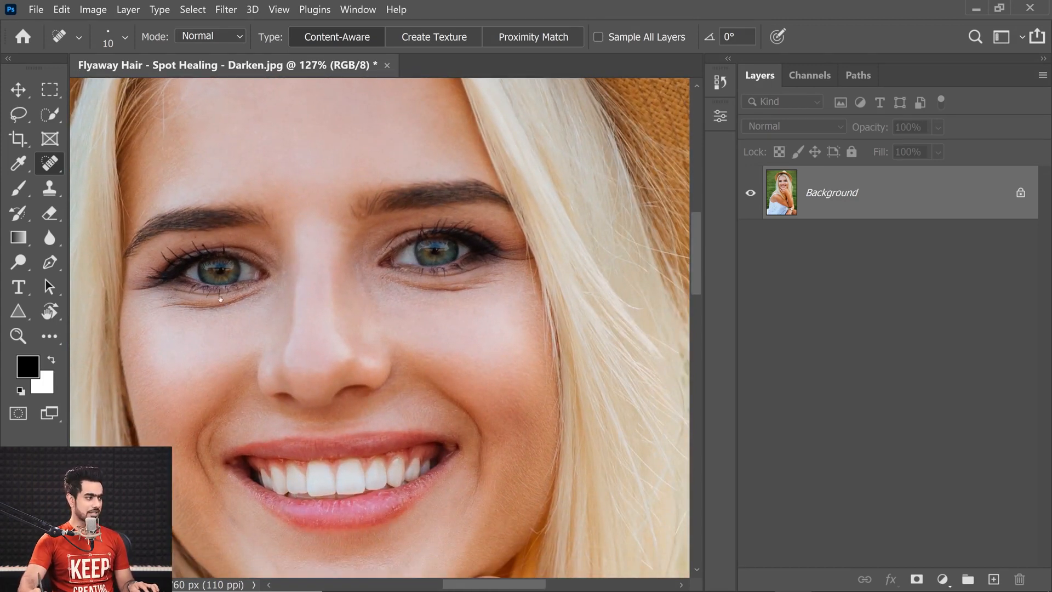
{"action": "left_click_drag", "start_coordinate": [383, 380], "coordinate": [373, 279]}
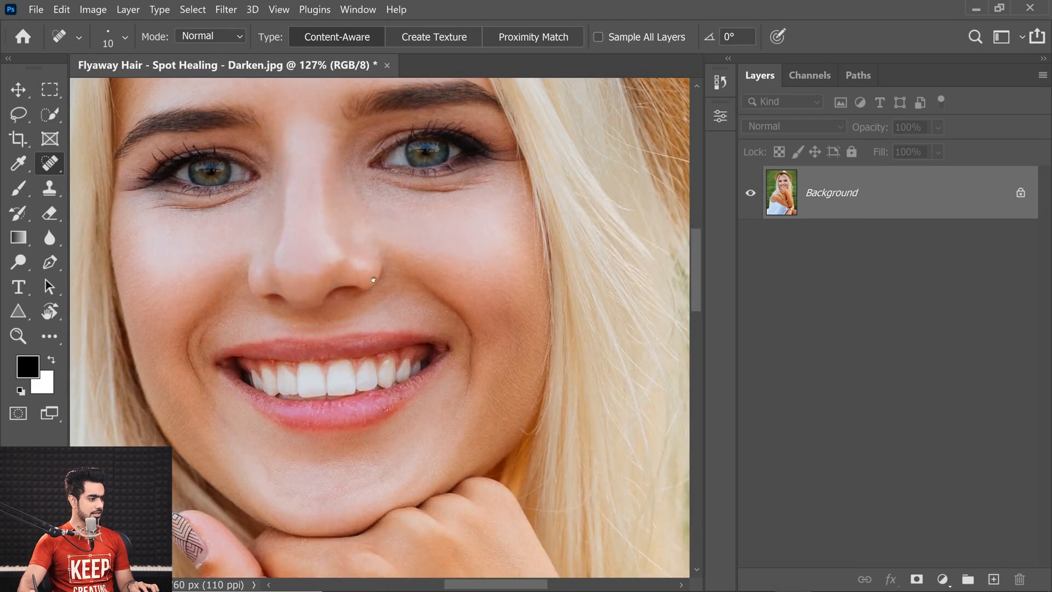
Step: Heal away the thin strand running crosswise over the blonde hair below the hand with a content-aware brush of size 23
{"action": "left_click_drag", "start_coordinate": [412, 229], "coordinate": [390, 269]}
{"action": "left_click_drag", "start_coordinate": [430, 440], "coordinate": [377, 241]}
{"action": "left_click_drag", "start_coordinate": [234, 332], "coordinate": [413, 111]}
{"action": "left_click_drag", "start_coordinate": [380, 428], "coordinate": [369, 356]}
{"action": "left_click_drag", "start_coordinate": [352, 318], "coordinate": [408, 314]}
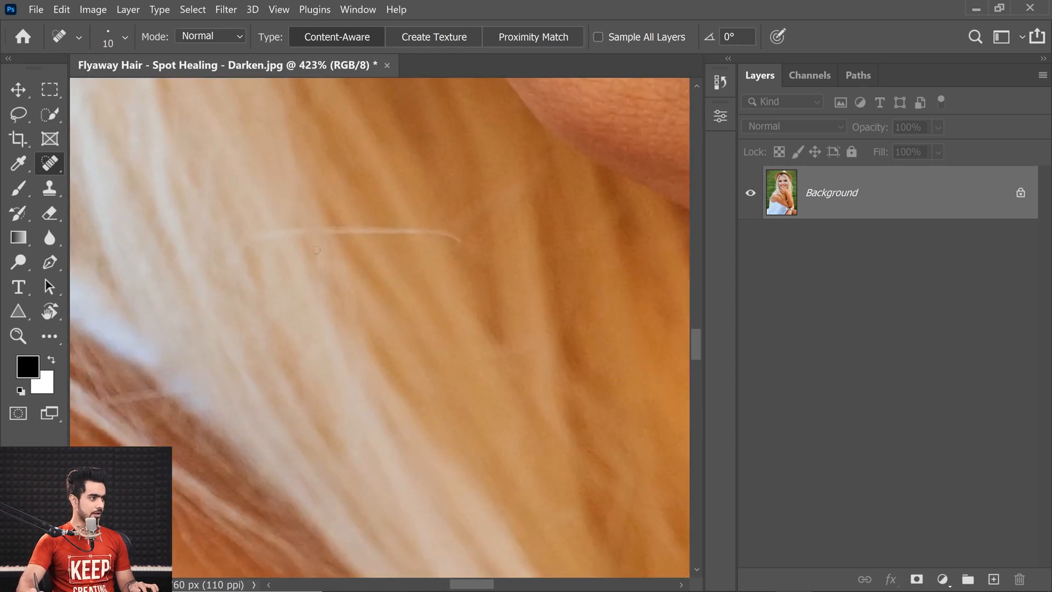
{"action": "right_click", "coordinate": [251, 227], "text": "alt"}
{"action": "mouse_move", "coordinate": [256, 238]}
{"action": "left_mouse_down"}
{"action": "mouse_move", "coordinate": [387, 230]}
{"action": "mouse_move", "coordinate": [471, 240]}
{"action": "left_mouse_up"}
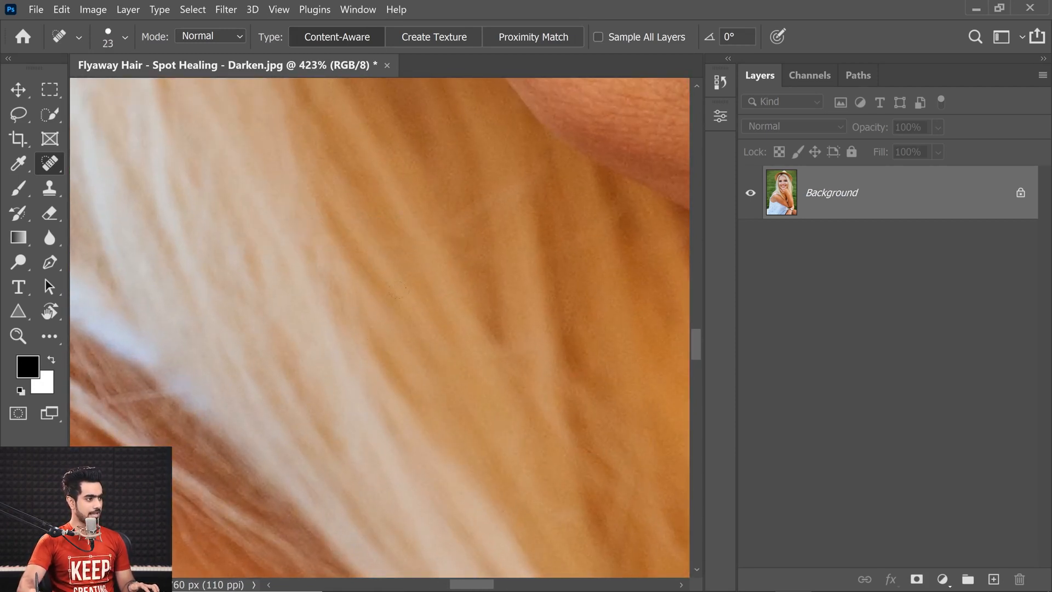
{"action": "left_click_drag", "start_coordinate": [398, 253], "coordinate": [328, 249]}
{"action": "left_click_drag", "start_coordinate": [387, 223], "coordinate": [406, 289]}
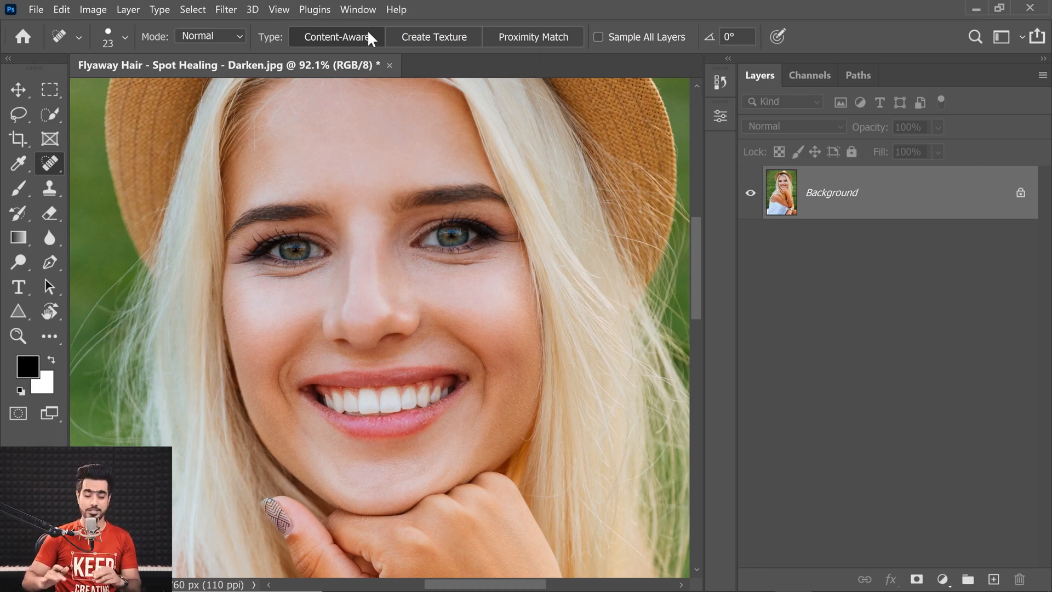
Step: Try healing the edge of the forehead with the Spot Healing Brush set to Create Texture and size 31
{"action": "left_click", "coordinate": [433, 38]}
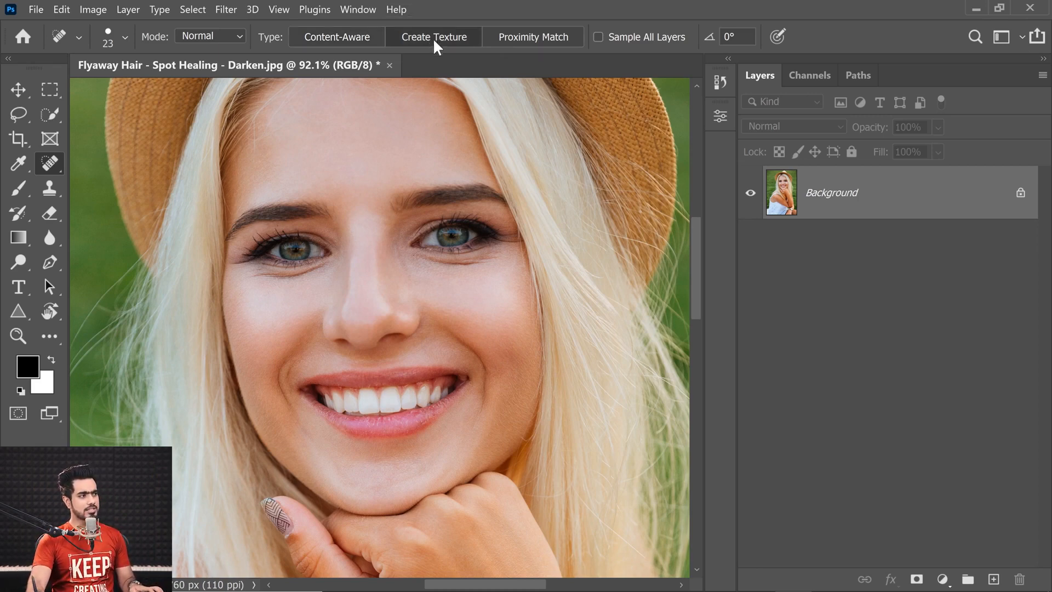
{"action": "left_click_drag", "start_coordinate": [317, 118], "coordinate": [348, 116]}
{"action": "mouse_move", "coordinate": [332, 138]}
{"action": "left_mouse_down"}
{"action": "mouse_move", "coordinate": [393, 269]}
{"action": "mouse_move", "coordinate": [380, 235]}
{"action": "mouse_move", "coordinate": [368, 239]}
{"action": "mouse_move", "coordinate": [388, 247]}
{"action": "mouse_move", "coordinate": [198, 366]}
{"action": "left_mouse_up"}
{"action": "left_click_drag", "start_coordinate": [325, 295], "coordinate": [325, 255]}
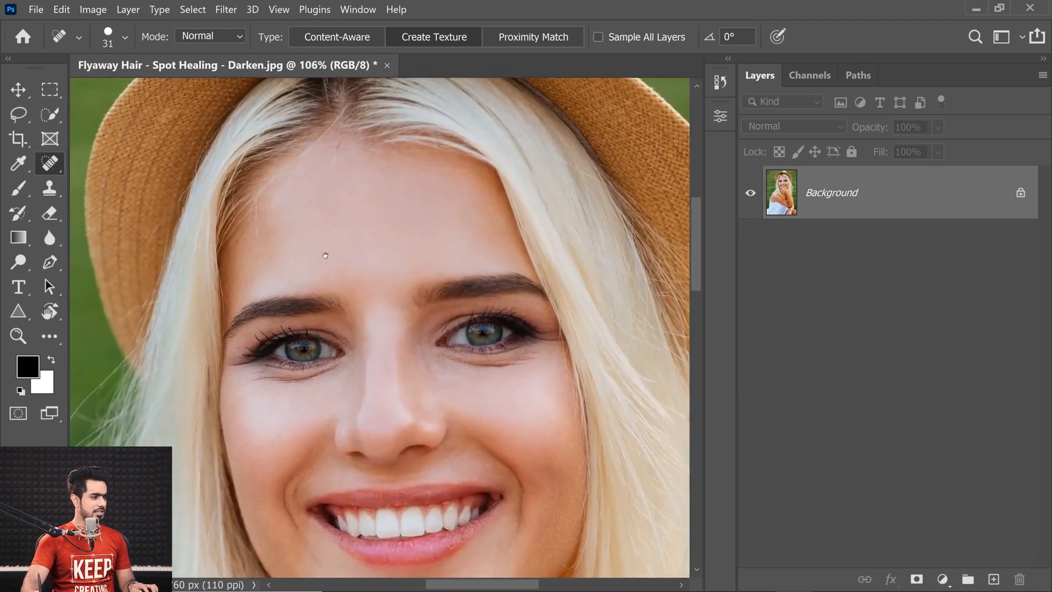
{"action": "left_click_drag", "start_coordinate": [251, 302], "coordinate": [333, 322]}
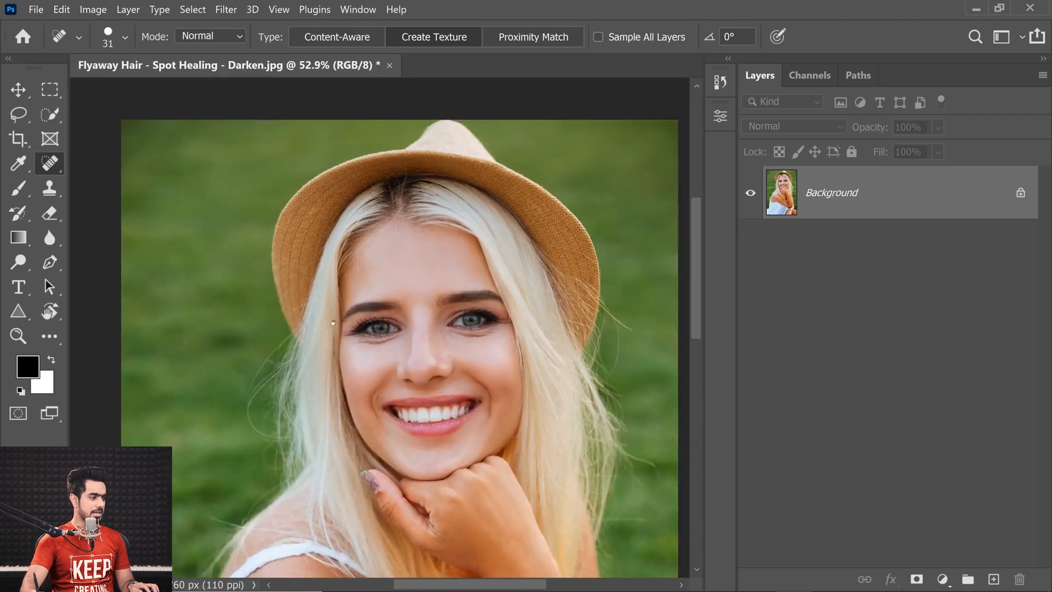
Step: Try the Create Texture healing type at brush size 104 on the green background beside the woman's hair
{"action": "mouse_move", "coordinate": [306, 368]}
{"action": "left_mouse_down"}
{"action": "mouse_move", "coordinate": [330, 254]}
{"action": "mouse_move", "coordinate": [336, 279]}
{"action": "left_mouse_up"}
{"action": "left_click_drag", "start_coordinate": [249, 207], "coordinate": [304, 208]}
{"action": "mouse_move", "coordinate": [284, 162]}
{"action": "left_mouse_down"}
{"action": "mouse_move", "coordinate": [243, 255]}
{"action": "mouse_move", "coordinate": [274, 244]}
{"action": "mouse_move", "coordinate": [249, 234]}
{"action": "mouse_move", "coordinate": [203, 352]}
{"action": "mouse_move", "coordinate": [251, 399]}
{"action": "mouse_move", "coordinate": [256, 242]}
{"action": "mouse_move", "coordinate": [270, 244]}
{"action": "mouse_move", "coordinate": [264, 377]}
{"action": "mouse_move", "coordinate": [258, 367]}
{"action": "mouse_move", "coordinate": [224, 428]}
{"action": "left_mouse_up"}
{"action": "scroll", "coordinate": [222, 301], "scroll_direction": "up", "scroll_amount": 5}
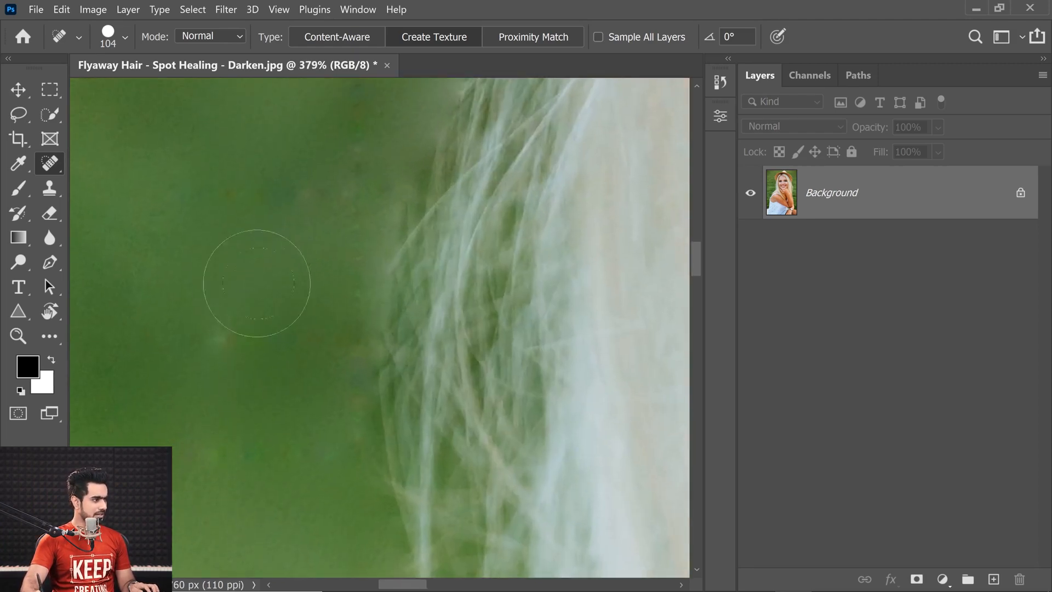
Step: Try the Create Texture healing type at brush size 163 on the skin of the upper arm and inspect the texture
{"action": "scroll", "coordinate": [304, 341], "scroll_direction": "down", "scroll_amount": 10}
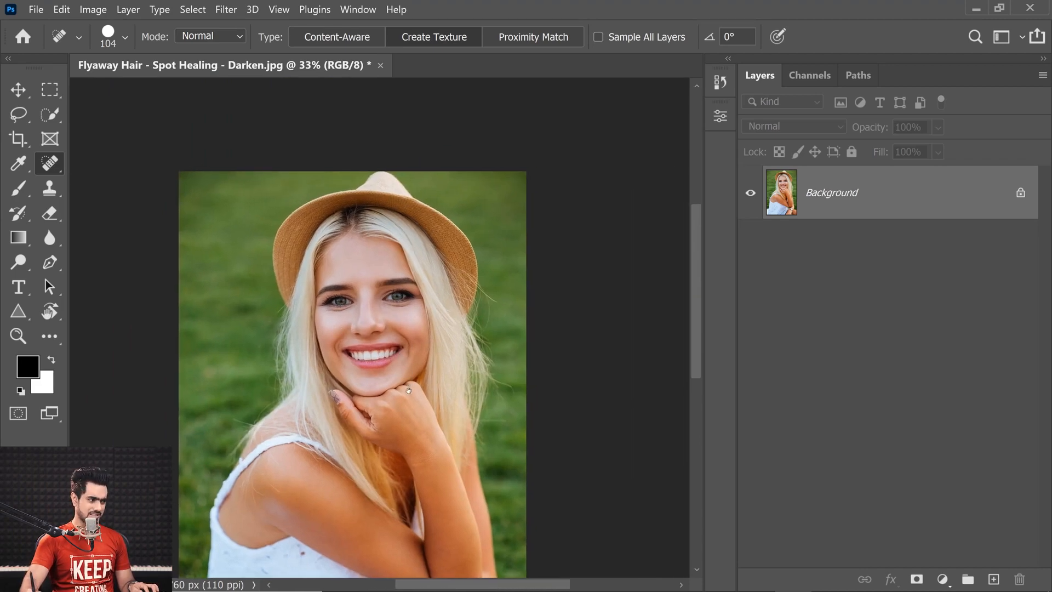
{"action": "scroll", "coordinate": [363, 432], "scroll_direction": "down", "scroll_amount": 3}
{"action": "left_click_drag", "start_coordinate": [311, 371], "coordinate": [373, 368]}
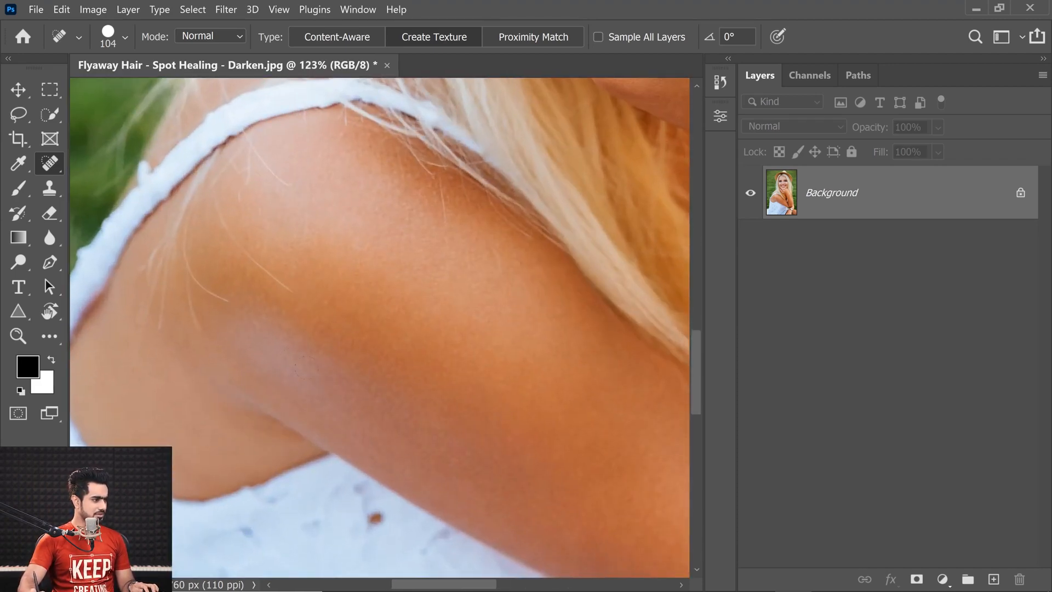
{"action": "mouse_move", "coordinate": [270, 324]}
{"action": "left_mouse_down"}
{"action": "mouse_move", "coordinate": [295, 325]}
{"action": "mouse_move", "coordinate": [308, 396]}
{"action": "mouse_move", "coordinate": [469, 460]}
{"action": "left_mouse_up"}
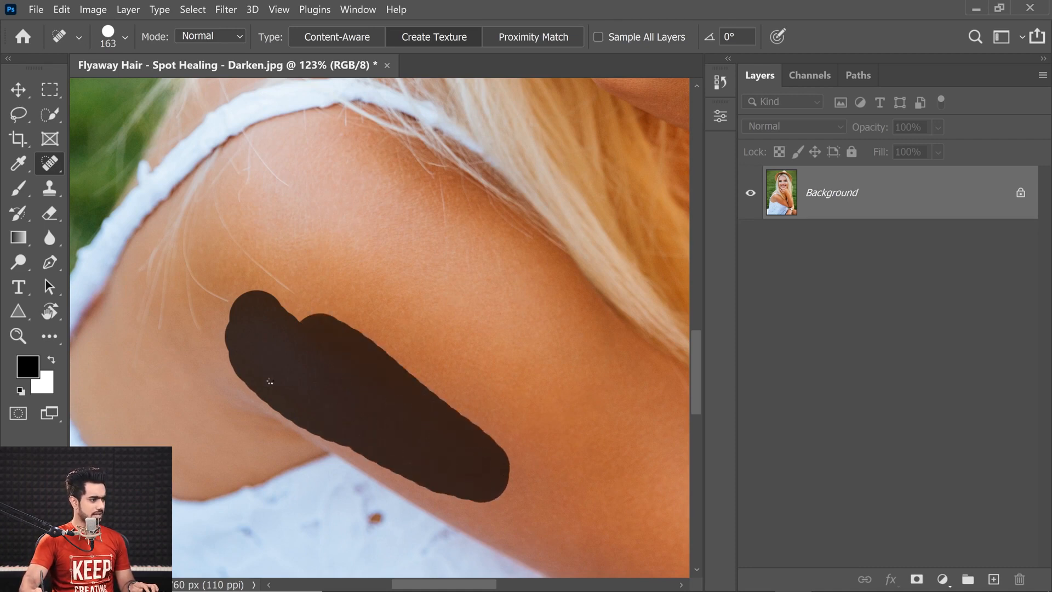
{"action": "scroll", "coordinate": [289, 386], "scroll_direction": "up", "scroll_amount": 5}
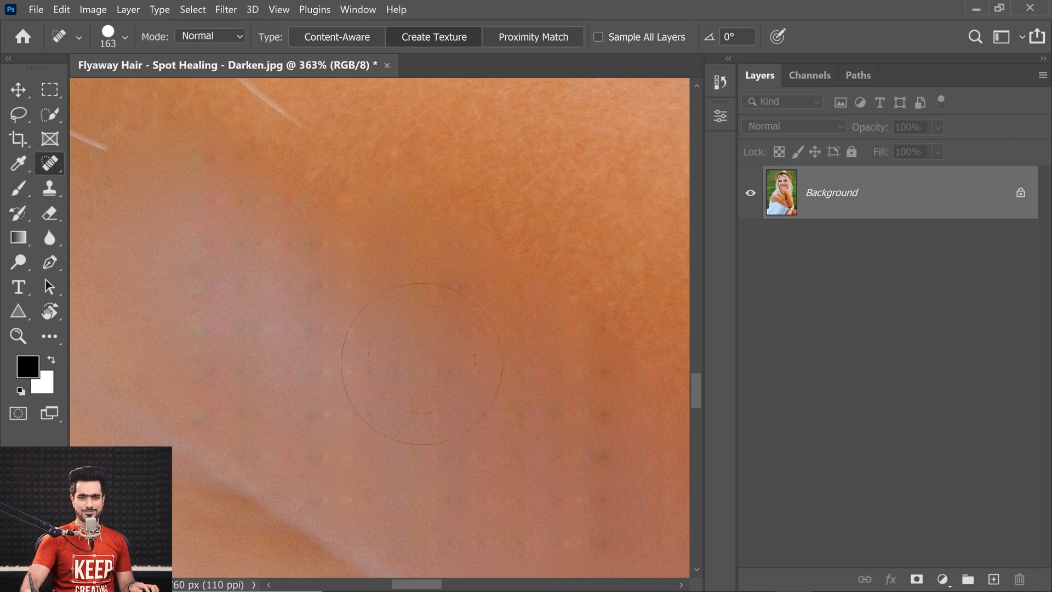
{"action": "key", "text": "ctrl+0"}
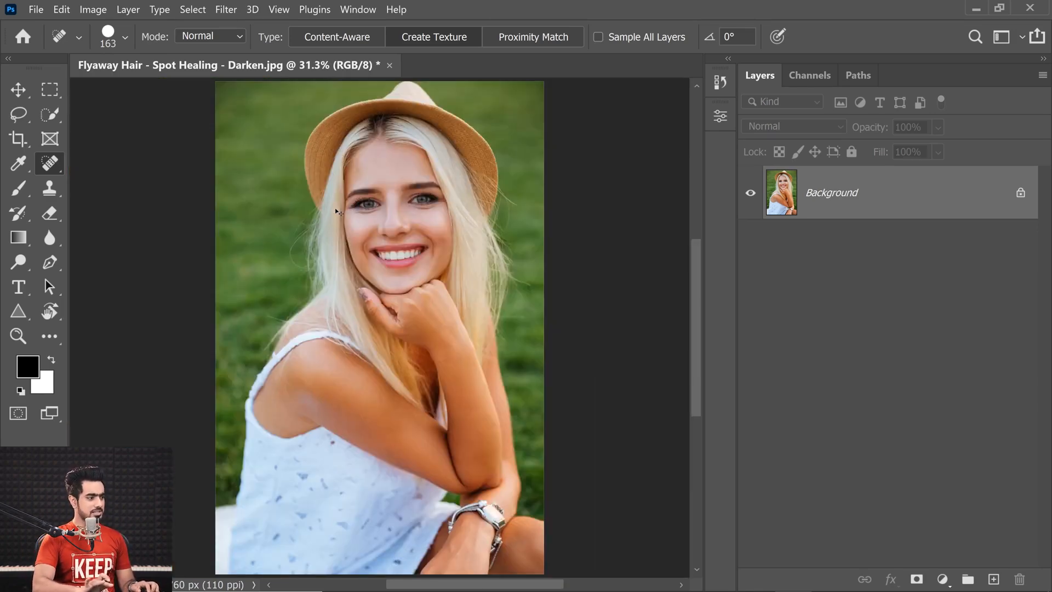
Step: Revert the photo to its originally opened state through the document history
{"action": "left_click", "coordinate": [721, 84]}
{"action": "left_click", "coordinate": [571, 111]}
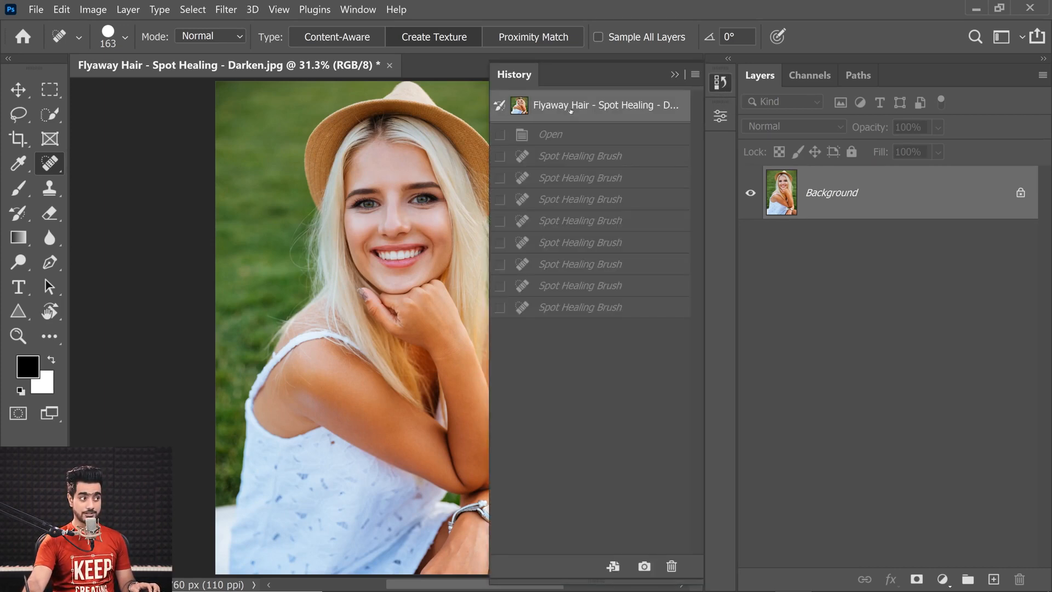
{"action": "left_click", "coordinate": [672, 75]}
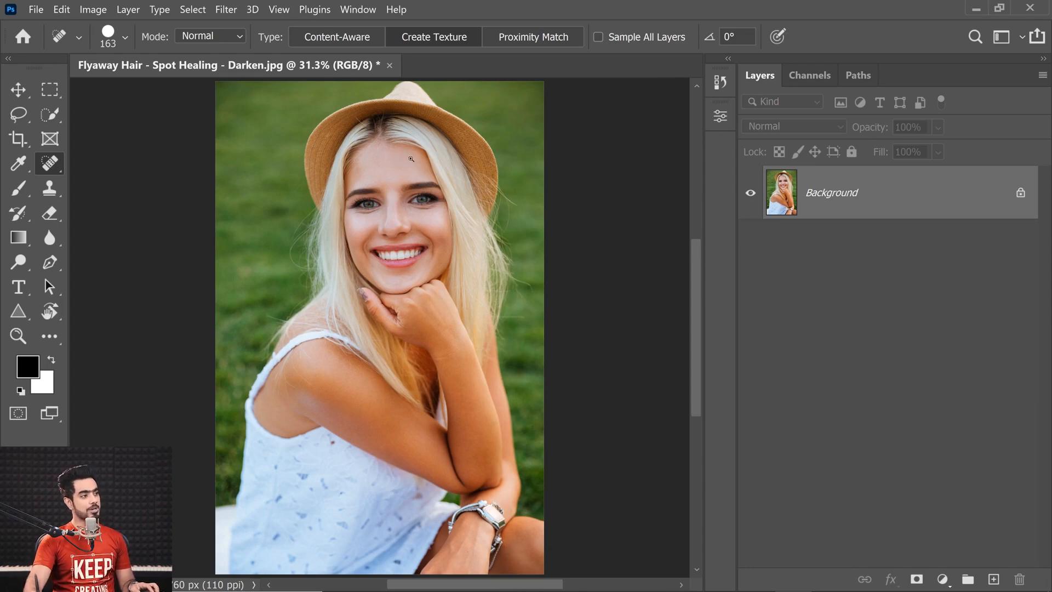
Step: Try healing the skin between the inner eyebrow and the eyelid with Proximity Match at brush size 30, and undo it
{"action": "left_click_drag", "start_coordinate": [412, 159], "coordinate": [439, 186]}
{"action": "left_click_drag", "start_coordinate": [435, 202], "coordinate": [434, 285]}
{"action": "left_click", "coordinate": [524, 42]}
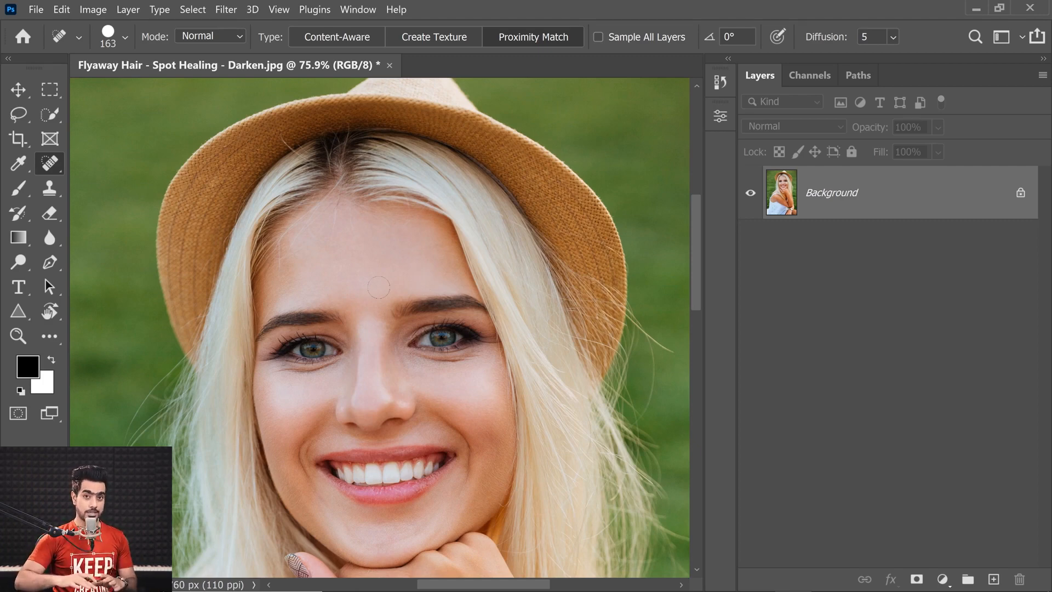
{"action": "left_click_drag", "start_coordinate": [420, 334], "coordinate": [482, 331]}
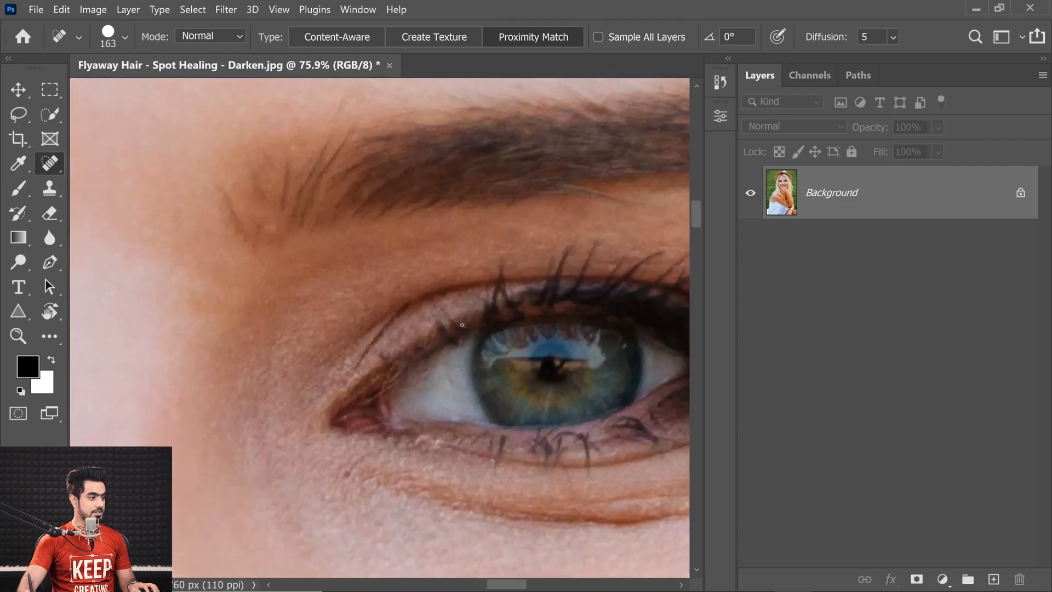
{"action": "left_click_drag", "start_coordinate": [421, 273], "coordinate": [321, 255]}
{"action": "left_click_drag", "start_coordinate": [400, 246], "coordinate": [319, 240]}
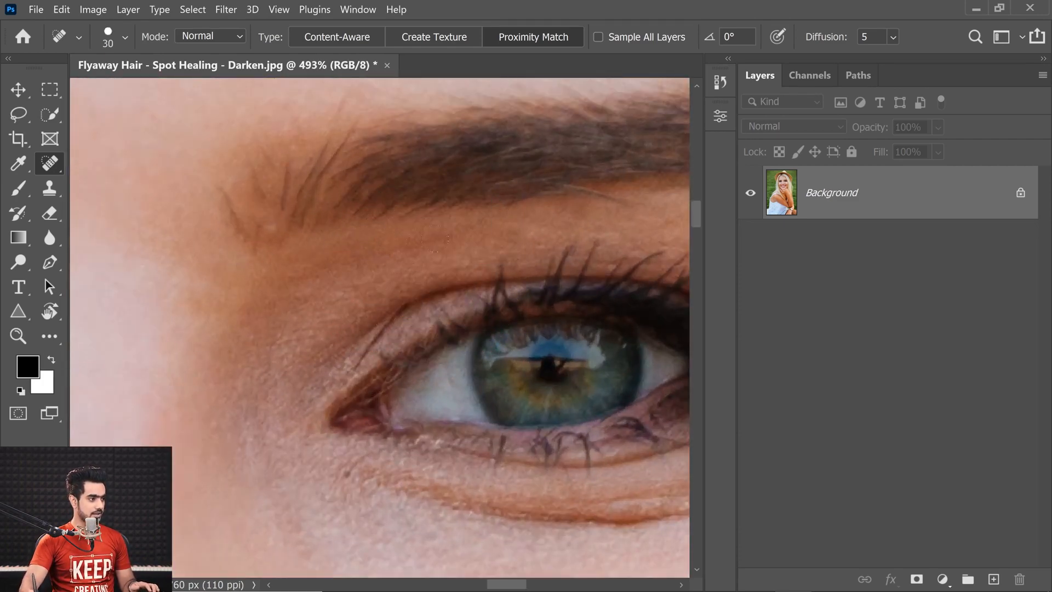
{"action": "right_click", "coordinate": [434, 237]}
{"action": "left_click_drag", "start_coordinate": [327, 276], "coordinate": [463, 226]}
{"action": "mouse_move", "coordinate": [382, 297]}
{"action": "left_mouse_down"}
{"action": "mouse_move", "coordinate": [404, 312]}
{"action": "mouse_move", "coordinate": [381, 338]}
{"action": "left_mouse_up"}
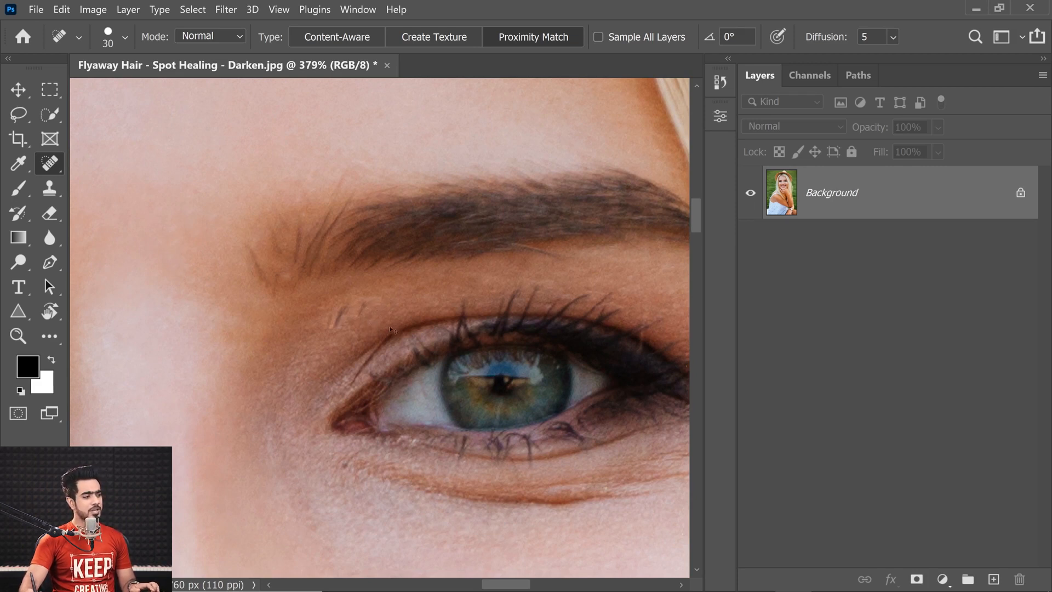
{"action": "key", "text": "ctrl+z"}
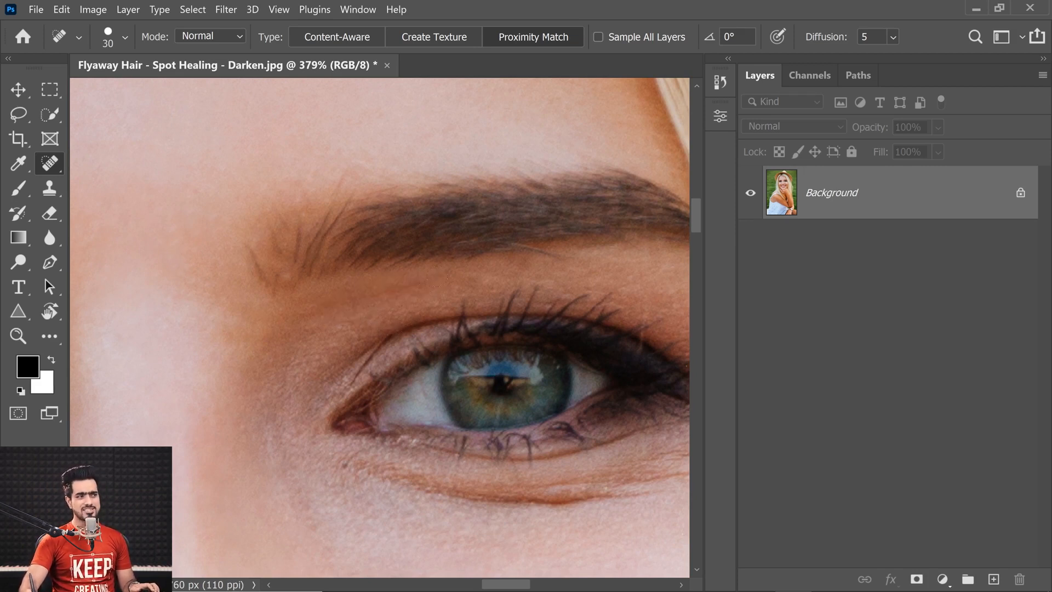
Step: Try the same healing stroke below the inner eyebrow at brush size 25, first with Content-Aware and once more with Proximity Match
{"action": "left_click", "coordinate": [346, 36]}
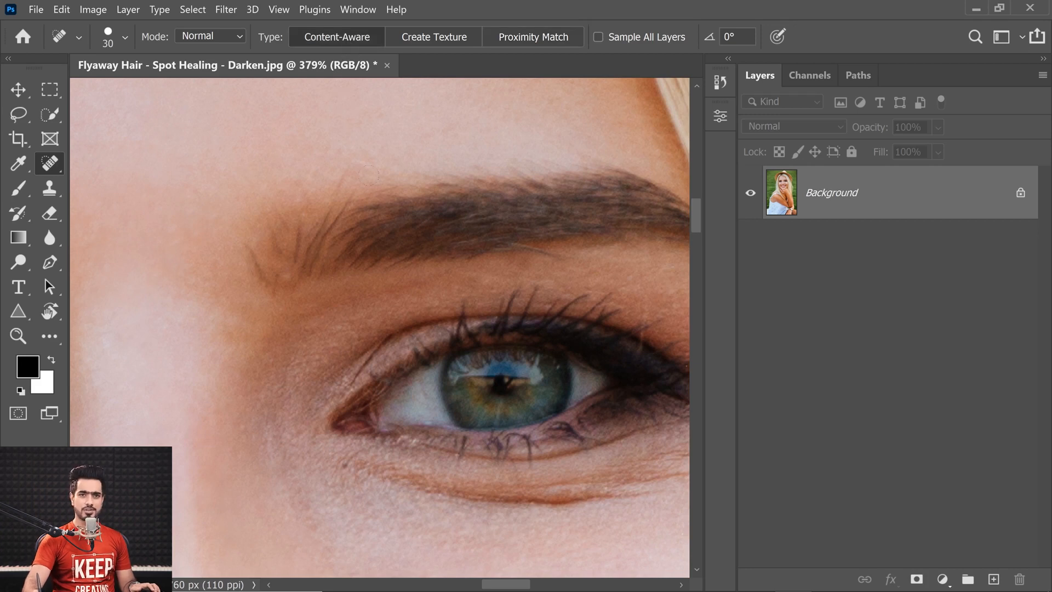
{"action": "left_click_drag", "start_coordinate": [406, 275], "coordinate": [481, 242]}
{"action": "key", "text": "bracketleft"}
{"action": "left_click_drag", "start_coordinate": [441, 274], "coordinate": [324, 321]}
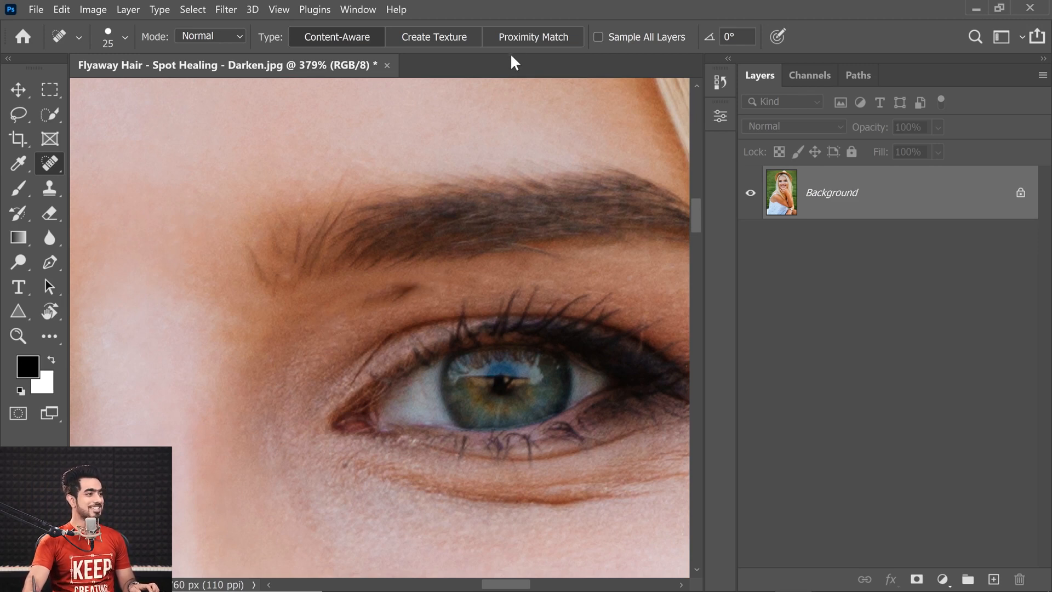
{"action": "left_click", "coordinate": [528, 35]}
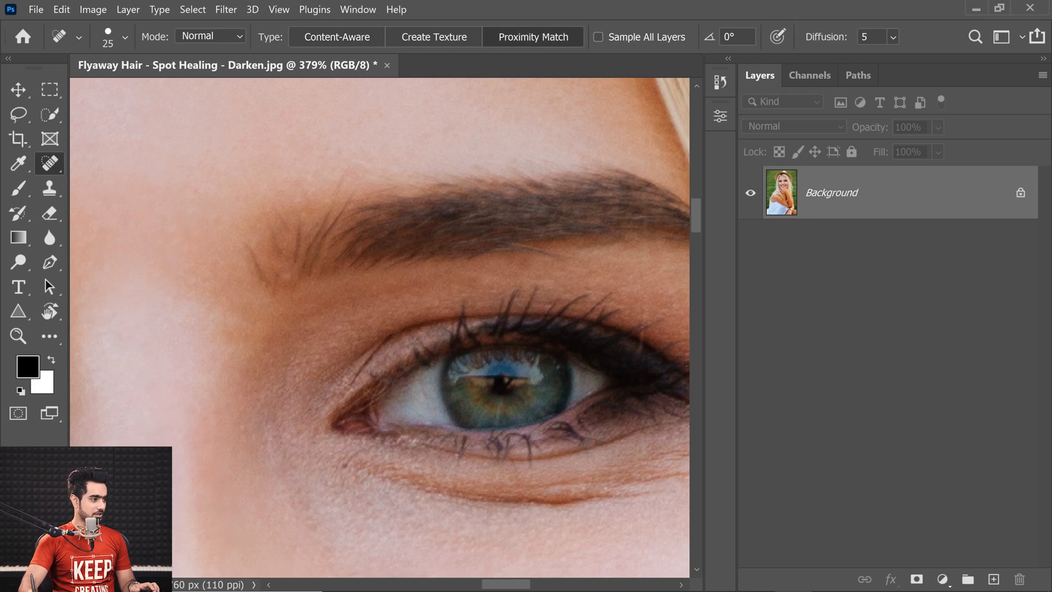
{"action": "mouse_move", "coordinate": [441, 275]}
{"action": "left_mouse_down"}
{"action": "mouse_move", "coordinate": [347, 303]}
{"action": "mouse_move", "coordinate": [315, 328]}
{"action": "left_mouse_up"}
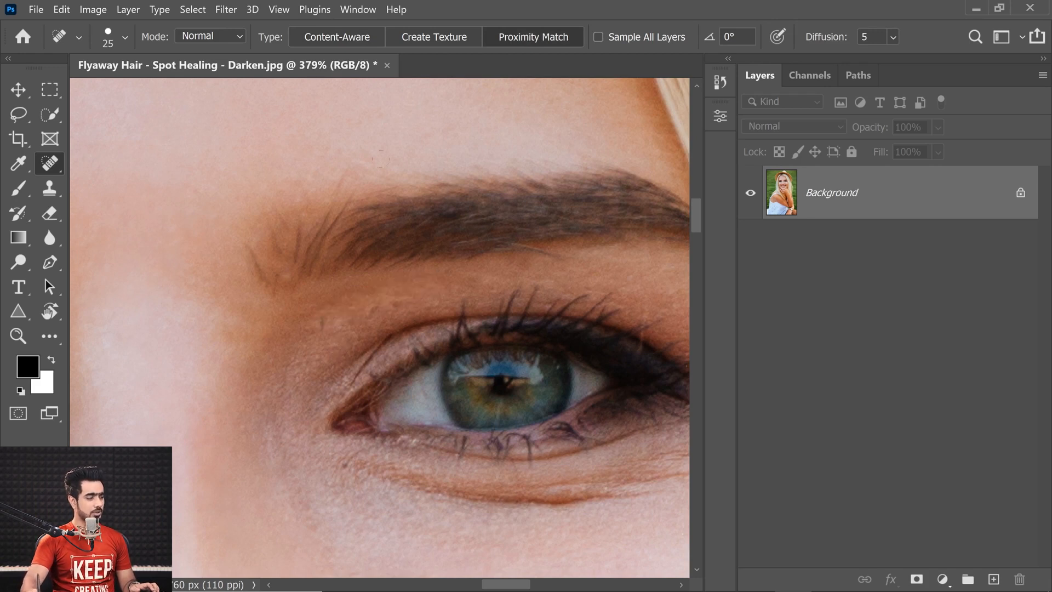
Step: Heal the skin between the inner eyebrow and the eyelid with Content-Aware, touching up single spots at brush size 22
{"action": "left_click", "coordinate": [346, 38]}
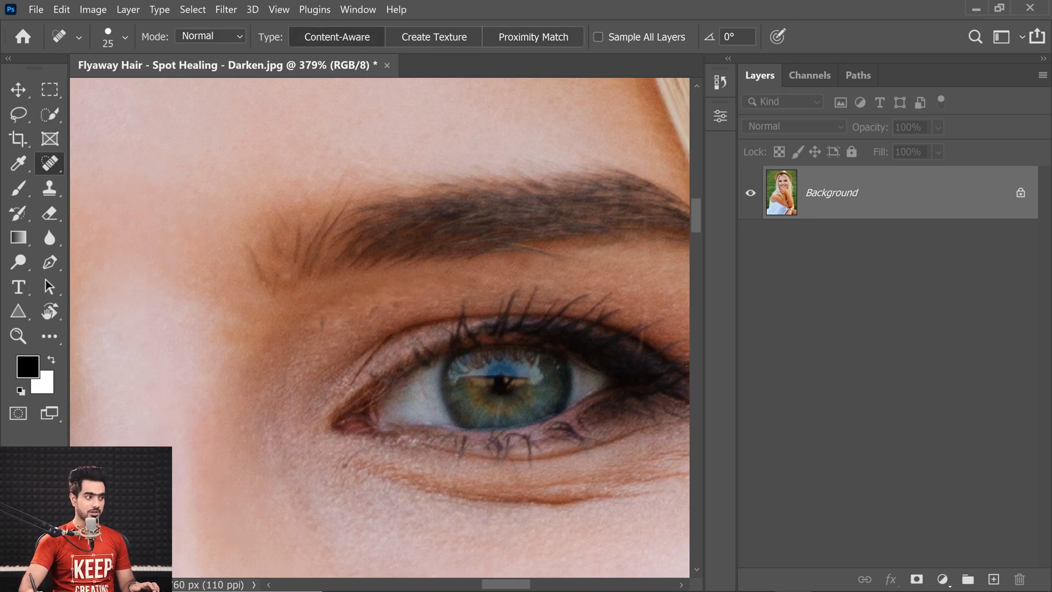
{"action": "left_click_drag", "start_coordinate": [433, 268], "coordinate": [340, 323]}
{"action": "left_click", "coordinate": [366, 309]}
{"action": "left_click", "coordinate": [406, 300]}
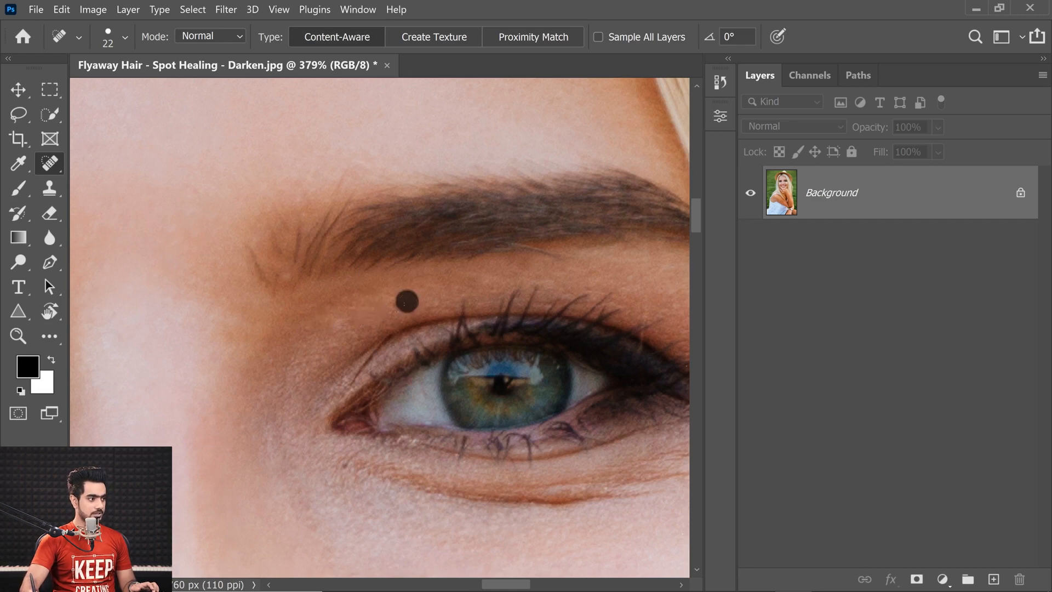
{"action": "left_click", "coordinate": [407, 305]}
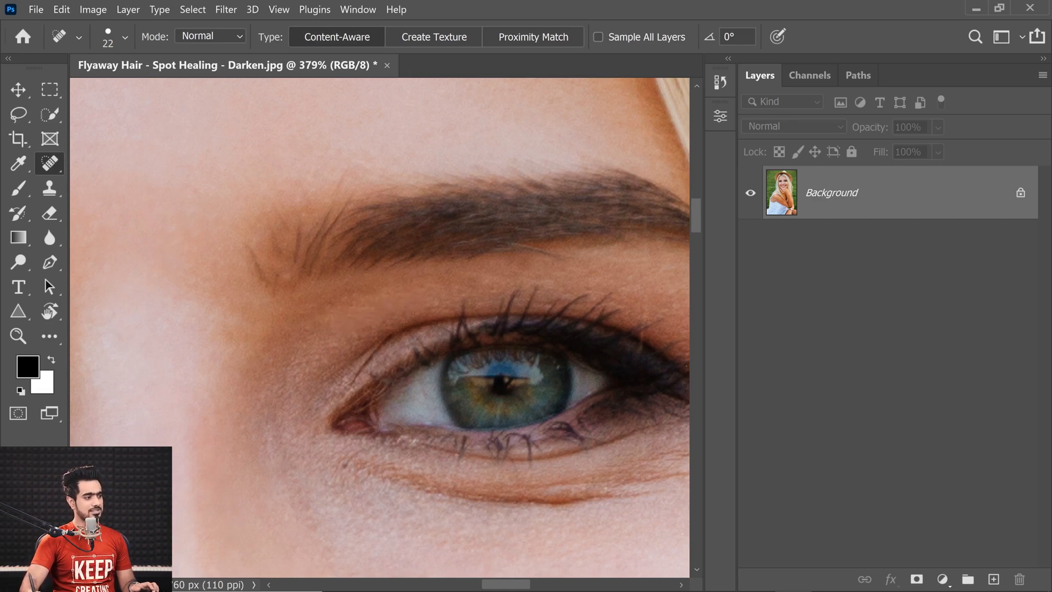
{"action": "scroll", "coordinate": [415, 325], "scroll_direction": "down", "scroll_amount": 4}
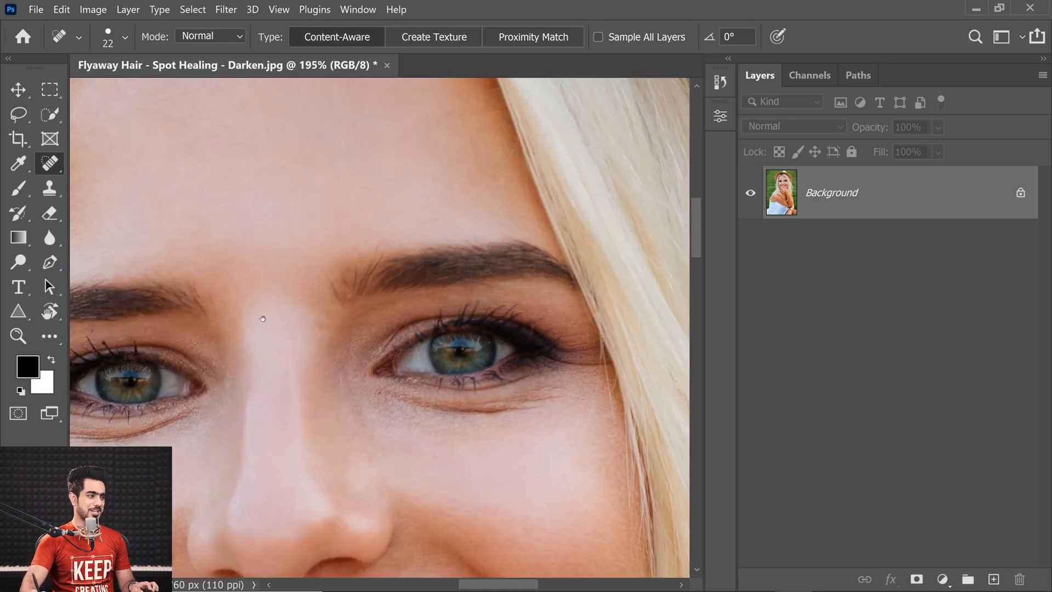
{"action": "left_click_drag", "start_coordinate": [245, 321], "coordinate": [412, 283]}
{"action": "left_click_drag", "start_coordinate": [377, 239], "coordinate": [379, 351]}
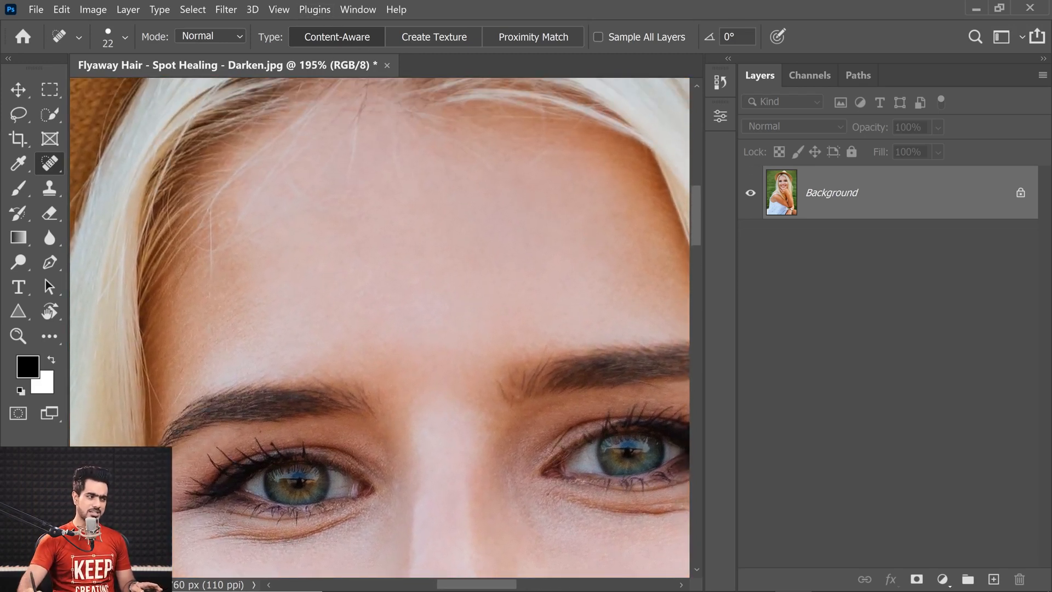
{"action": "left_click_drag", "start_coordinate": [393, 444], "coordinate": [436, 60]}
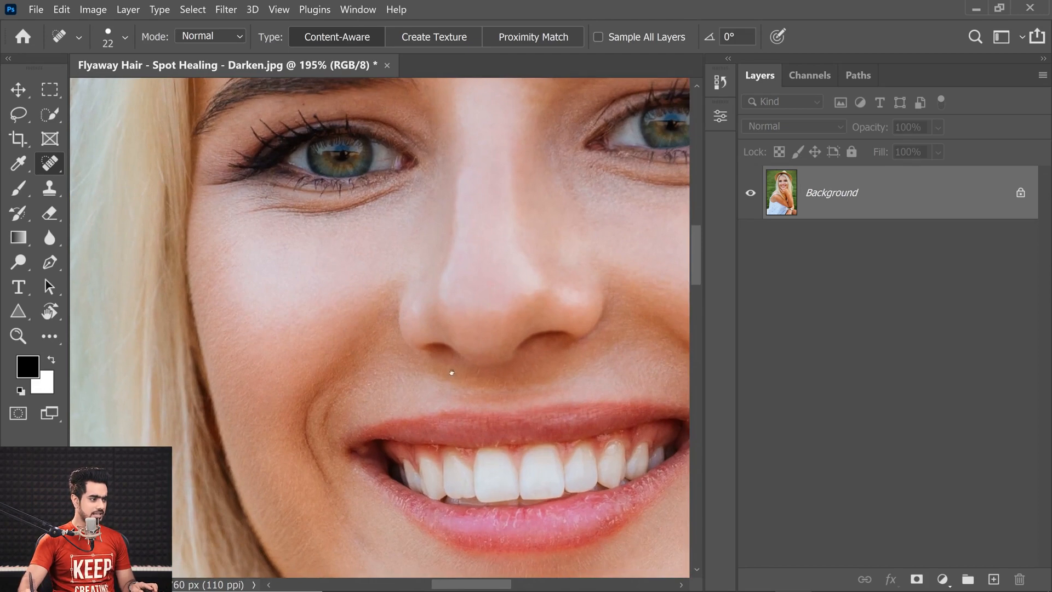
Step: Try removing the long stray hairs beside the hat's edge over the green background with Content-Aware at brush size 22
{"action": "left_click_drag", "start_coordinate": [451, 369], "coordinate": [561, 230]}
{"action": "left_click_drag", "start_coordinate": [315, 316], "coordinate": [479, 414]}
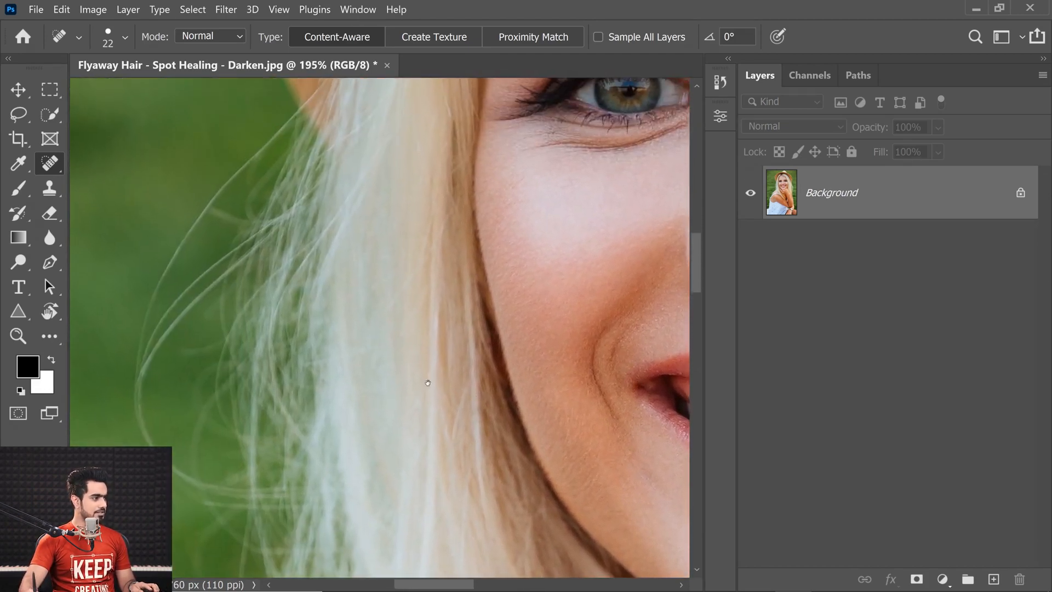
{"action": "left_click_drag", "start_coordinate": [369, 229], "coordinate": [230, 348]}
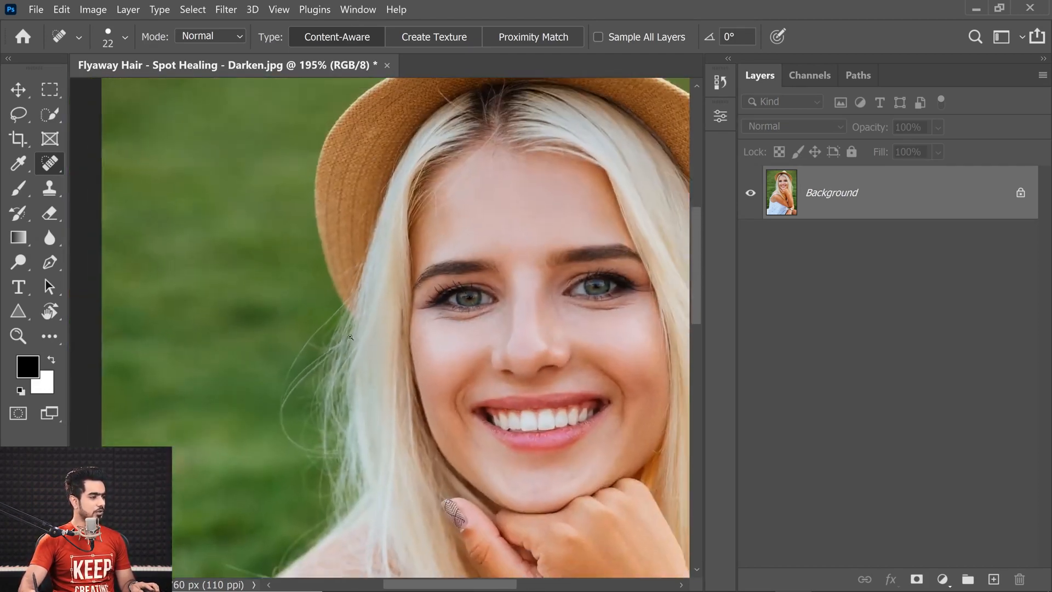
{"action": "left_click_drag", "start_coordinate": [539, 301], "coordinate": [431, 293]}
{"action": "scroll", "coordinate": [431, 293], "scroll_direction": "up", "scroll_amount": 5}
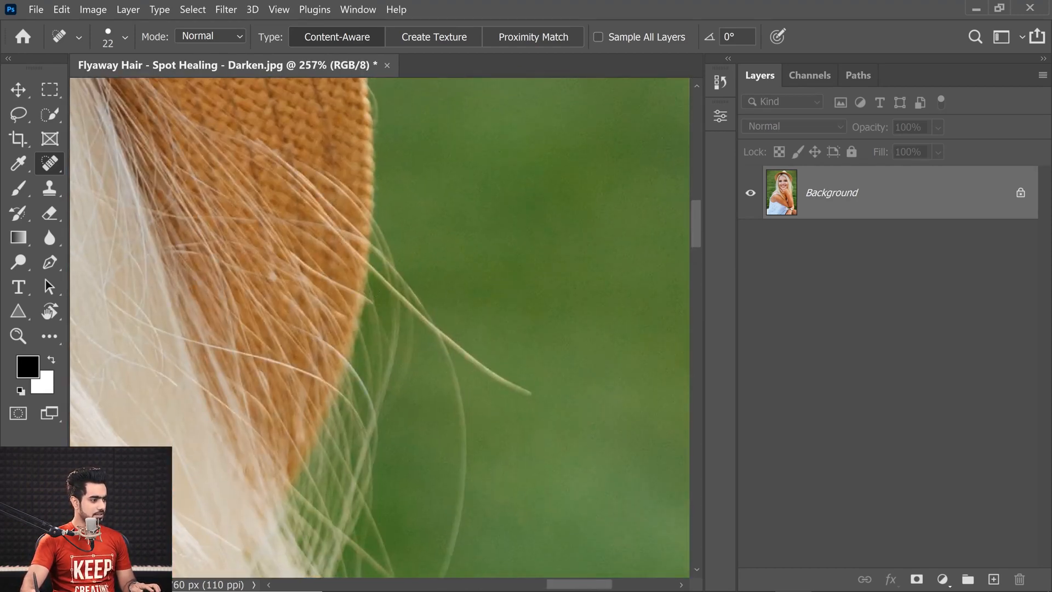
{"action": "mouse_move", "coordinate": [354, 252]}
{"action": "left_mouse_down"}
{"action": "mouse_move", "coordinate": [444, 338]}
{"action": "mouse_move", "coordinate": [541, 398]}
{"action": "left_mouse_up"}
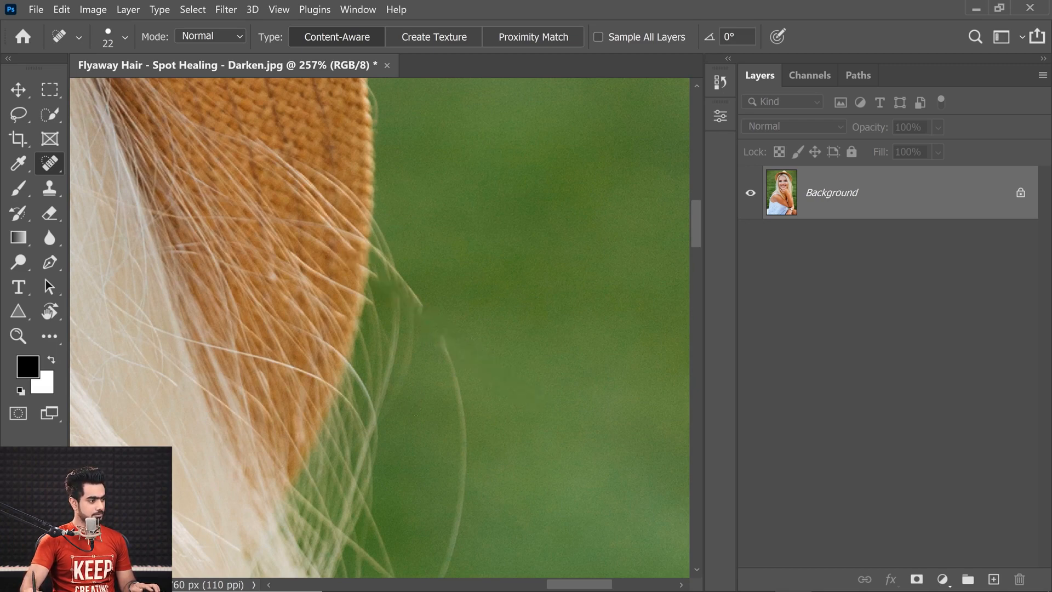
{"action": "mouse_move", "coordinate": [433, 334]}
{"action": "left_mouse_down"}
{"action": "mouse_move", "coordinate": [378, 177]}
{"action": "mouse_move", "coordinate": [399, 216]}
{"action": "mouse_move", "coordinate": [411, 329]}
{"action": "mouse_move", "coordinate": [383, 422]}
{"action": "mouse_move", "coordinate": [329, 487]}
{"action": "mouse_move", "coordinate": [226, 514]}
{"action": "left_mouse_up"}
{"action": "mouse_move", "coordinate": [415, 215]}
{"action": "left_mouse_down"}
{"action": "mouse_move", "coordinate": [388, 213]}
{"action": "mouse_move", "coordinate": [388, 276]}
{"action": "mouse_move", "coordinate": [427, 264]}
{"action": "mouse_move", "coordinate": [484, 310]}
{"action": "left_mouse_up"}
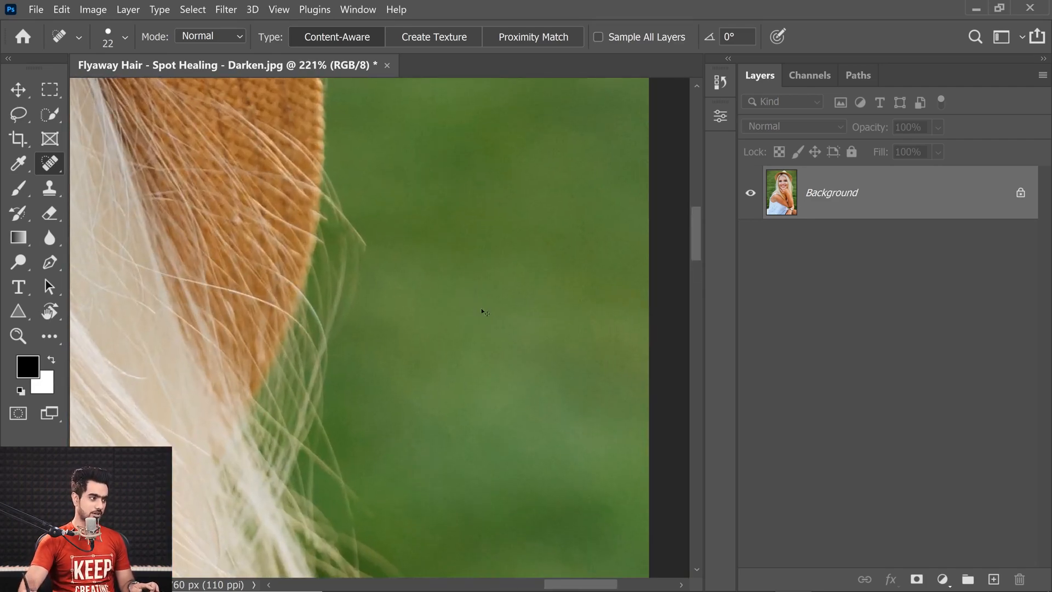
Step: Try removing the long diagonal stray hair at the hat's edge with Proximity Match at brush size 22
{"action": "left_click", "coordinate": [512, 41]}
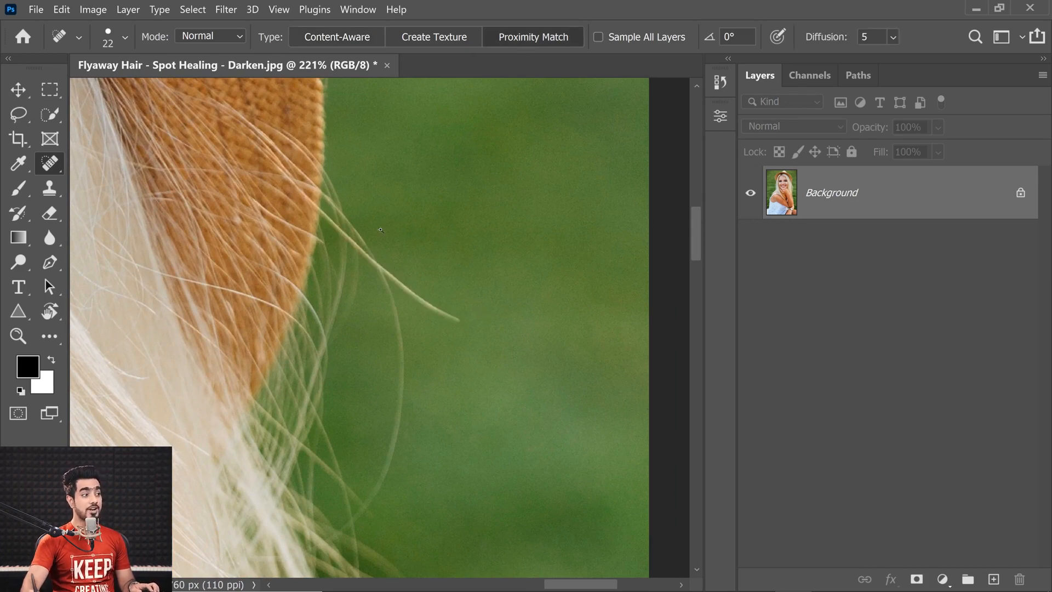
{"action": "left_click_drag", "start_coordinate": [369, 247], "coordinate": [395, 247]}
{"action": "left_click_drag", "start_coordinate": [306, 213], "coordinate": [280, 215]}
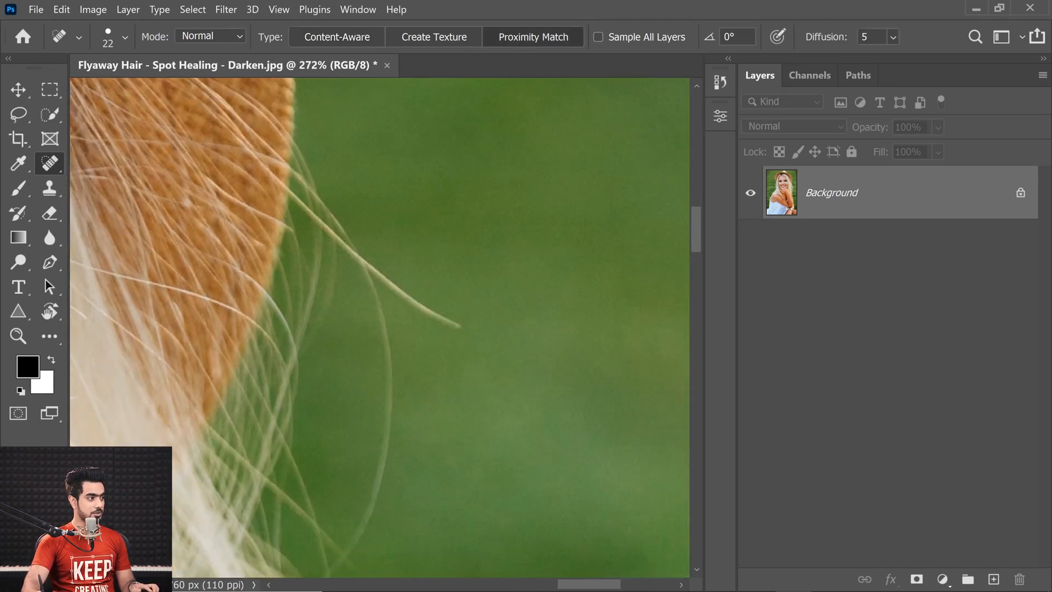
{"action": "mouse_move", "coordinate": [265, 171]}
{"action": "left_mouse_down"}
{"action": "mouse_move", "coordinate": [360, 263]}
{"action": "mouse_move", "coordinate": [459, 326]}
{"action": "mouse_move", "coordinate": [432, 302]}
{"action": "mouse_move", "coordinate": [372, 280]}
{"action": "mouse_move", "coordinate": [439, 328]}
{"action": "left_mouse_up"}
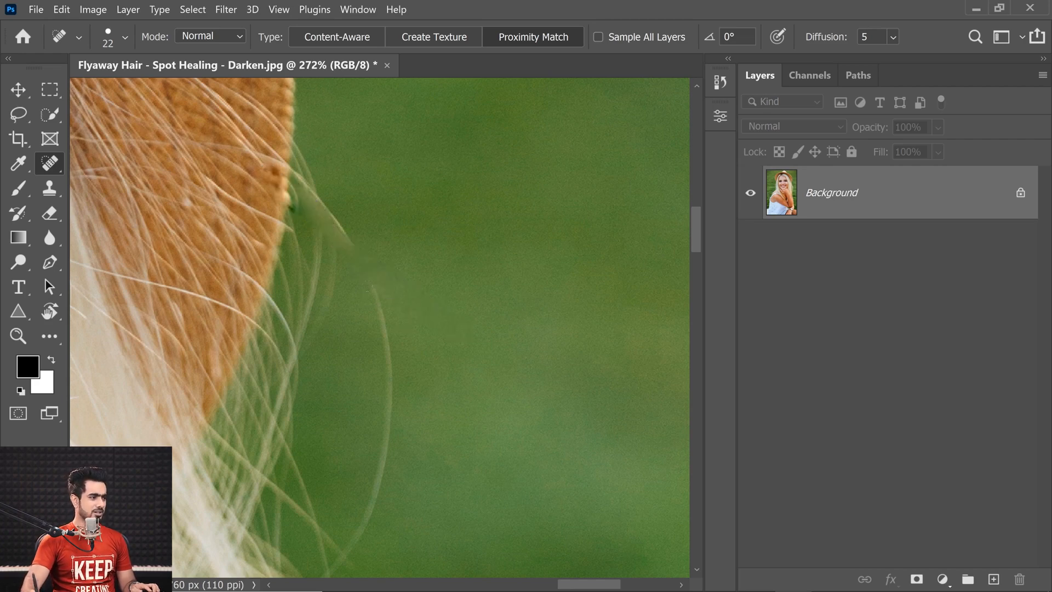
Step: Try removing the curved stray hair below the hat's edge with Proximity Match at brush size 29, and inspect the healed background closely
{"action": "scroll", "coordinate": [369, 331], "scroll_direction": "down", "scroll_amount": 3}
{"action": "mouse_move", "coordinate": [349, 245]}
{"action": "left_mouse_down"}
{"action": "mouse_move", "coordinate": [366, 334]}
{"action": "mouse_move", "coordinate": [350, 398]}
{"action": "mouse_move", "coordinate": [356, 382]}
{"action": "mouse_move", "coordinate": [316, 445]}
{"action": "mouse_move", "coordinate": [256, 464]}
{"action": "left_mouse_up"}
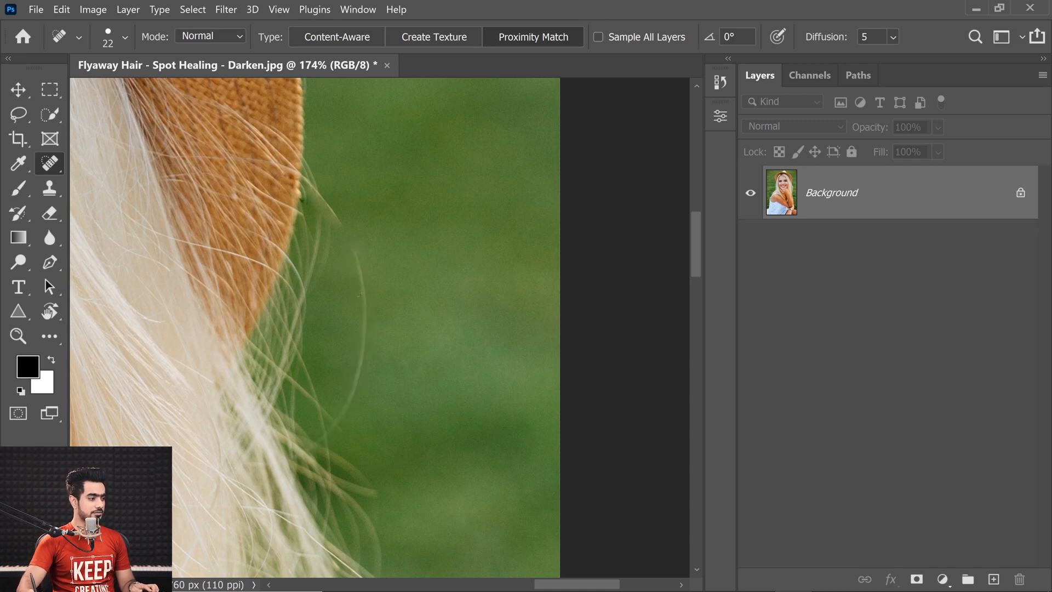
{"action": "right_click", "coordinate": [356, 252], "text": "alt"}
{"action": "mouse_move", "coordinate": [350, 246]}
{"action": "left_mouse_down"}
{"action": "mouse_move", "coordinate": [366, 332]}
{"action": "mouse_move", "coordinate": [350, 397]}
{"action": "mouse_move", "coordinate": [309, 447]}
{"action": "mouse_move", "coordinate": [261, 465]}
{"action": "left_mouse_up"}
{"action": "scroll", "coordinate": [360, 381], "scroll_direction": "up", "scroll_amount": 2}
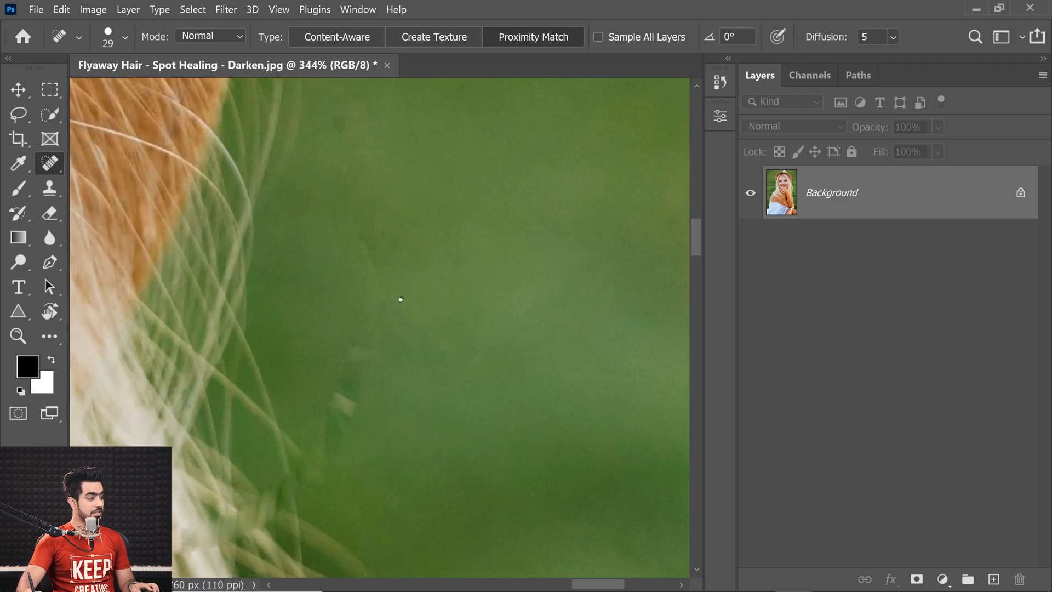
{"action": "scroll", "coordinate": [390, 312], "scroll_direction": "down", "scroll_amount": 2}
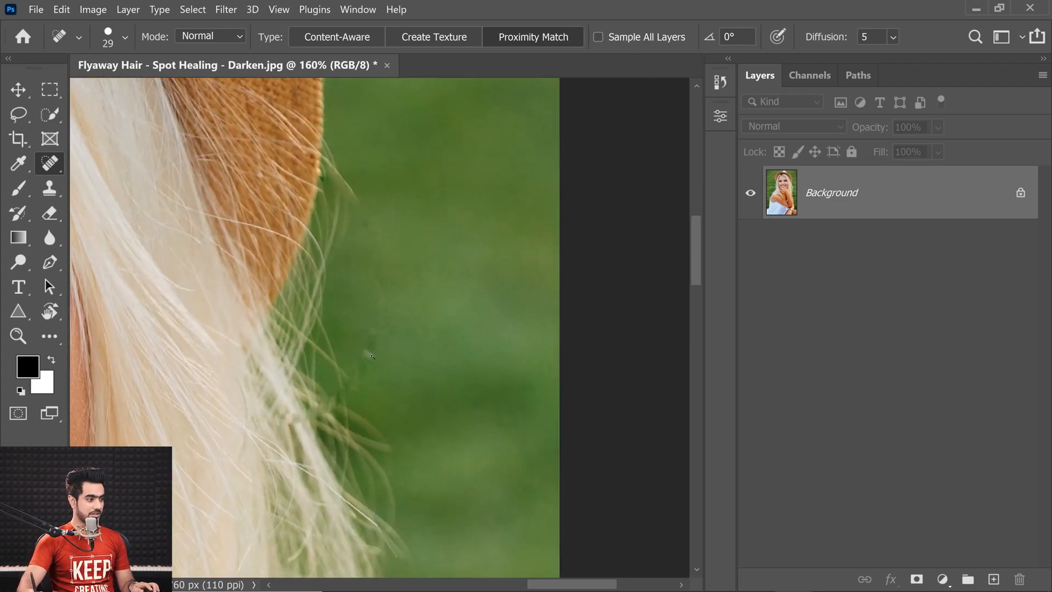
{"action": "scroll", "coordinate": [372, 356], "scroll_direction": "up", "scroll_amount": 2}
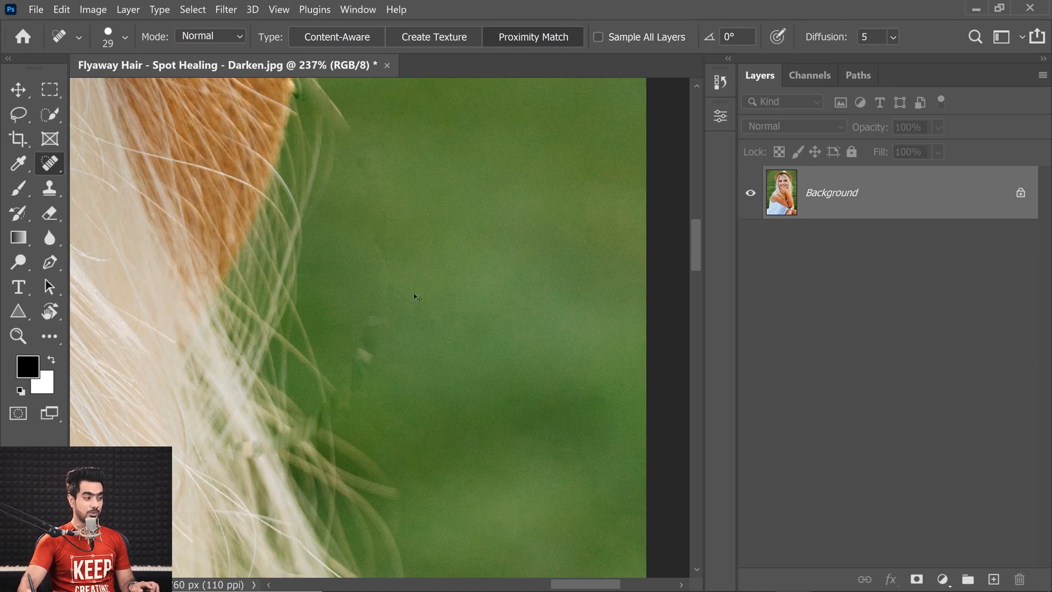
Step: Undo the Proximity Match stroke and heal the curved stray hair again with Content-Aware at brush size 29
{"action": "key", "text": "ctrl+z"}
{"action": "mouse_move", "coordinate": [362, 159]}
{"action": "left_mouse_down"}
{"action": "mouse_move", "coordinate": [384, 253]}
{"action": "mouse_move", "coordinate": [363, 356]}
{"action": "mouse_move", "coordinate": [306, 434]}
{"action": "mouse_move", "coordinate": [233, 453]}
{"action": "left_mouse_up"}
{"action": "scroll", "coordinate": [384, 328], "scroll_direction": "down", "scroll_amount": 3}
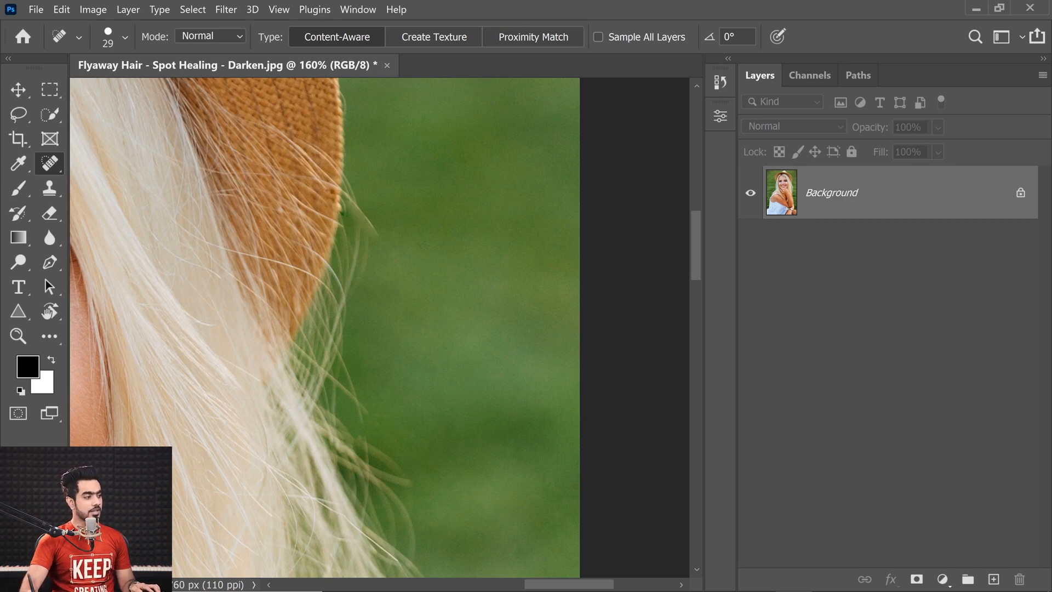
Step: Try healing the small stray hair across the hat's woven brim with Content-Aware at brush size 23, and undo it
{"action": "left_click_drag", "start_coordinate": [268, 266], "coordinate": [505, 414]}
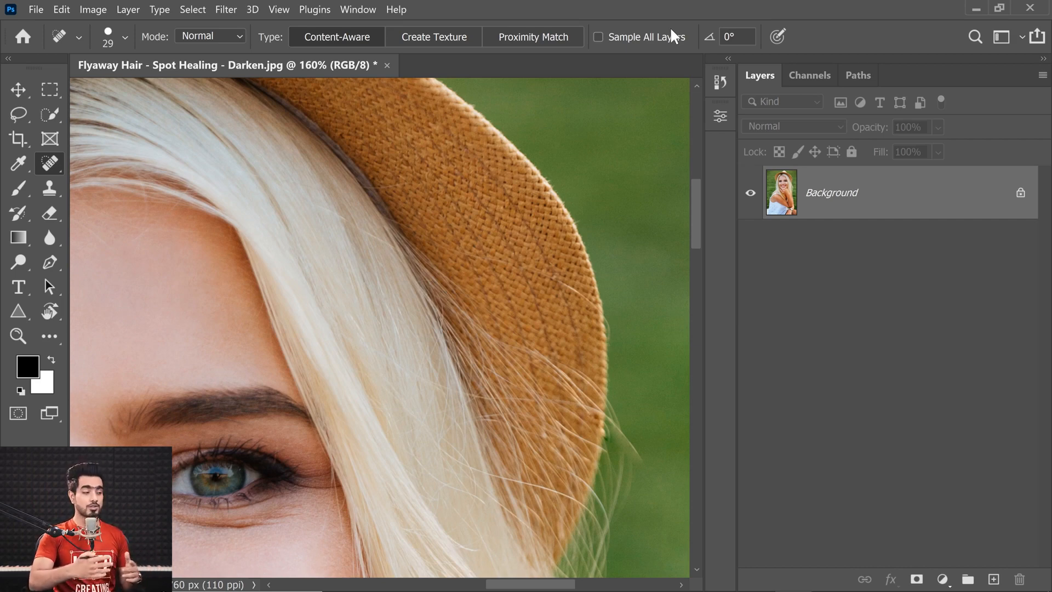
{"action": "scroll", "coordinate": [583, 268], "scroll_direction": "up", "scroll_amount": 3}
{"action": "left_click_drag", "start_coordinate": [583, 268], "coordinate": [492, 303]}
{"action": "right_click", "coordinate": [392, 301], "text": "alt"}
{"action": "mouse_move", "coordinate": [392, 298]}
{"action": "left_mouse_down"}
{"action": "mouse_move", "coordinate": [499, 350]}
{"action": "mouse_move", "coordinate": [539, 414]}
{"action": "left_mouse_up"}
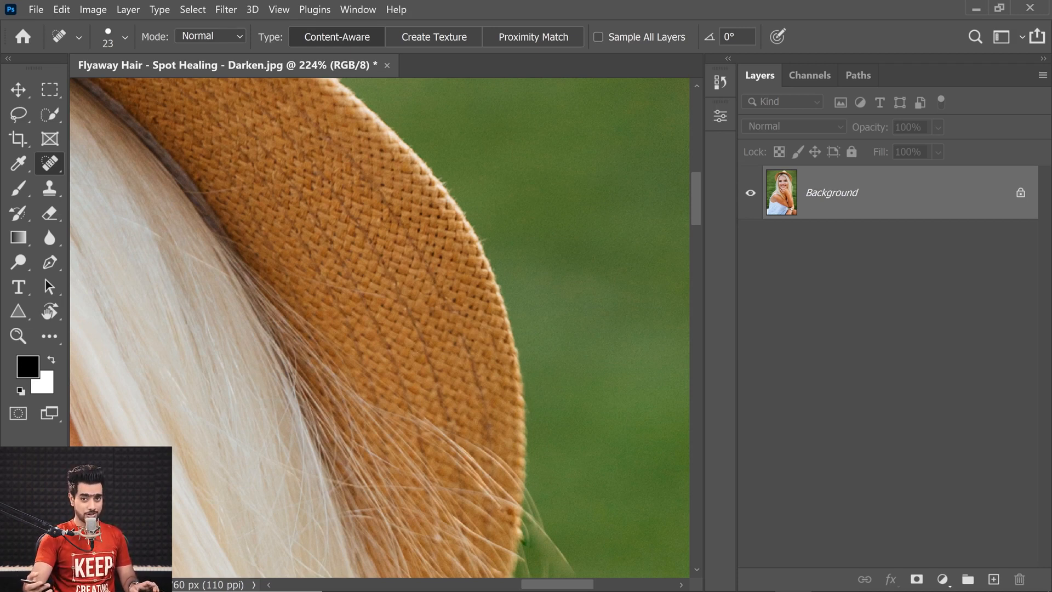
{"action": "key", "text": "ctrl+z"}
{"action": "left_click_drag", "start_coordinate": [440, 311], "coordinate": [391, 332]}
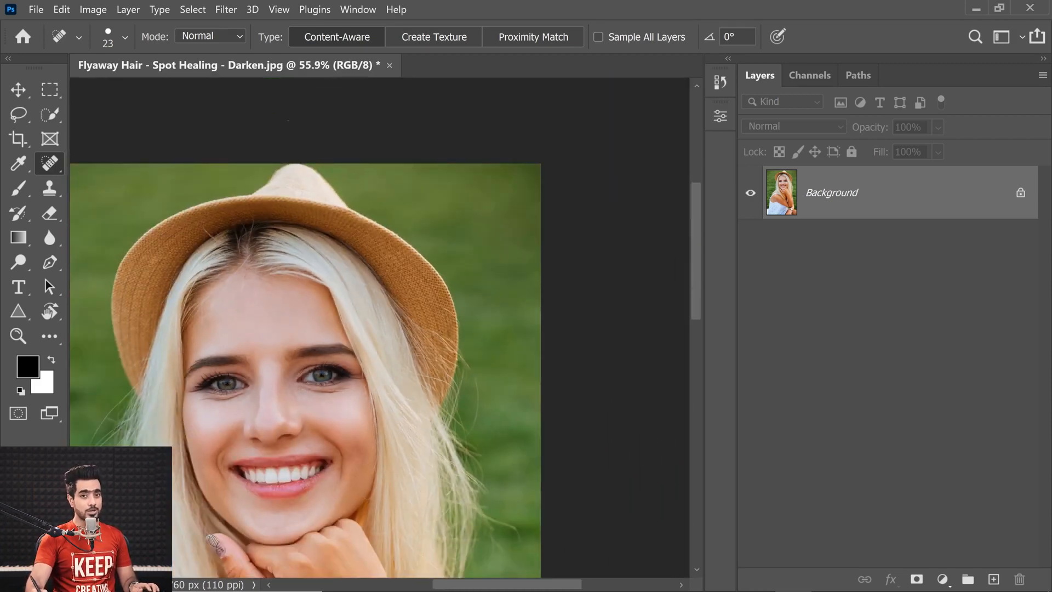
Step: Revert the photo to its originally opened state through the document history
{"action": "left_click", "coordinate": [721, 84]}
{"action": "left_click", "coordinate": [599, 105]}
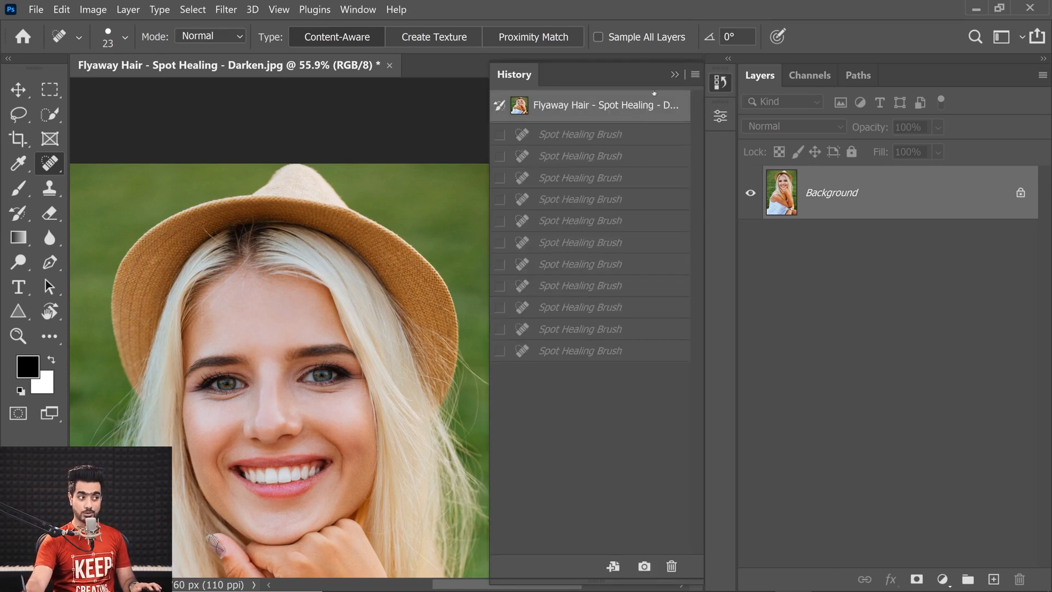
{"action": "left_click", "coordinate": [674, 75]}
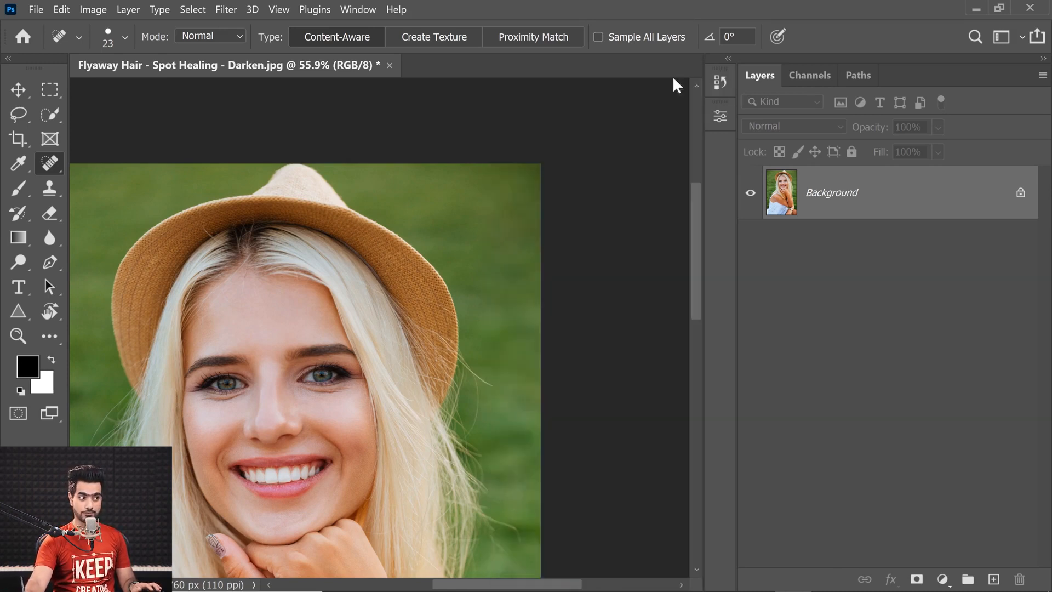
Step: Add a new empty layer above the Background and name it Healing
{"action": "left_click", "coordinate": [994, 580]}
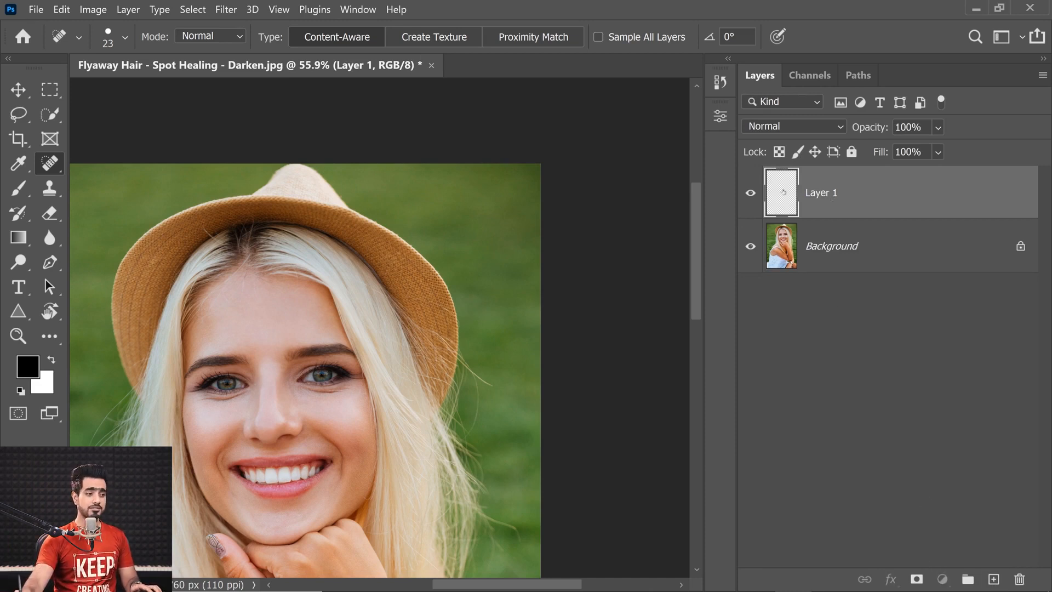
{"action": "double_click", "coordinate": [827, 195]}
{"action": "type", "text": "Healing"}
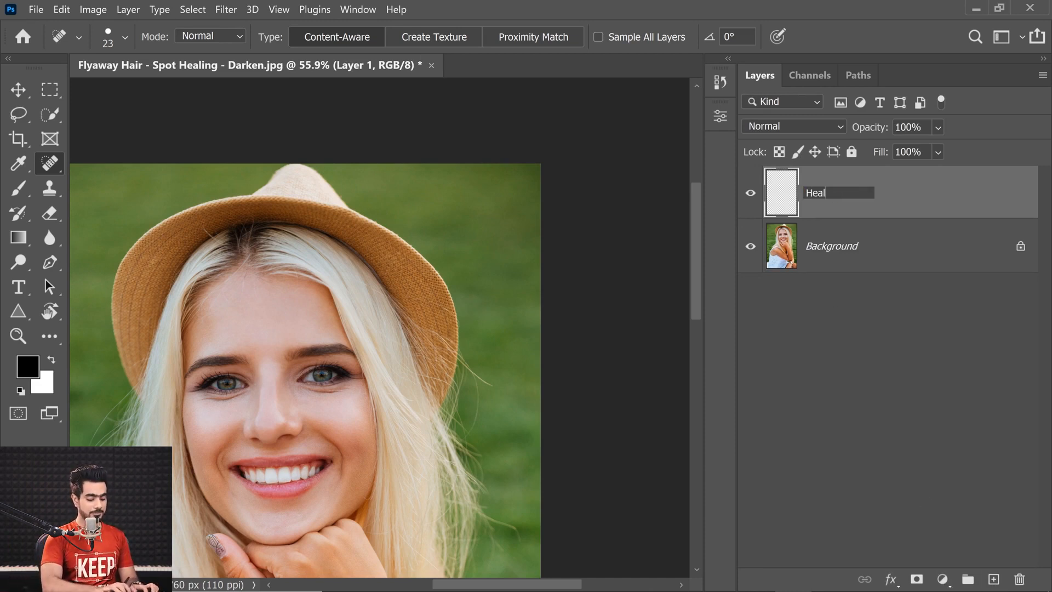
{"action": "key", "text": "Return"}
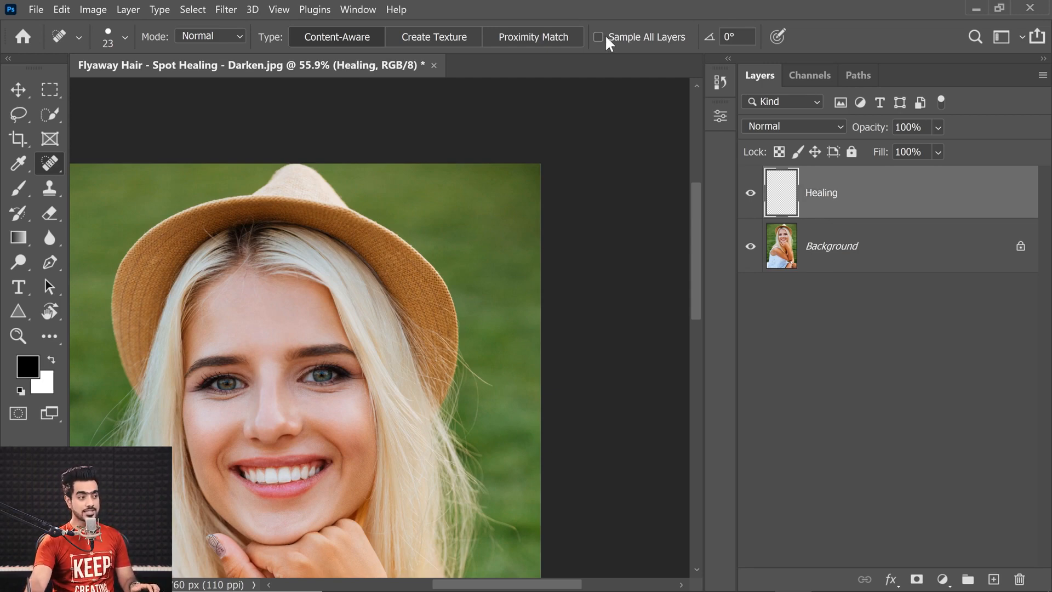
Step: Try healing the stray hairs at the hat's edge on the Healing layer at brush size 43, and enable Sample All Layers
{"action": "scroll", "coordinate": [447, 346], "scroll_direction": "up", "scroll_amount": 5}
{"action": "key", "text": "bracketright"}
{"action": "key", "text": "bracketright"}
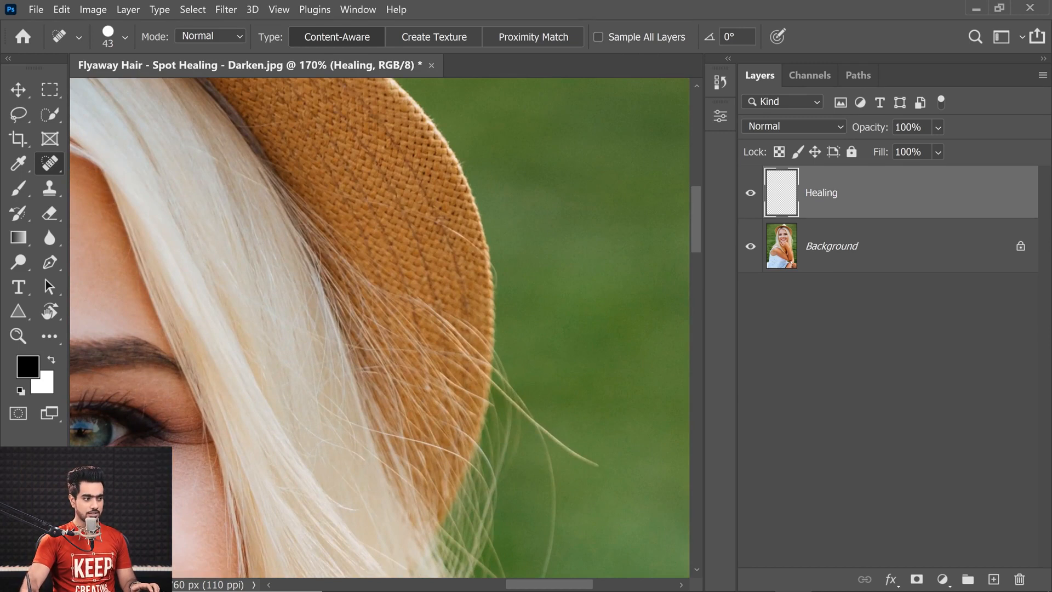
{"action": "left_click_drag", "start_coordinate": [470, 413], "coordinate": [576, 454]}
{"action": "left_click", "coordinate": [419, 392]}
{"action": "left_click_drag", "start_coordinate": [422, 370], "coordinate": [588, 405]}
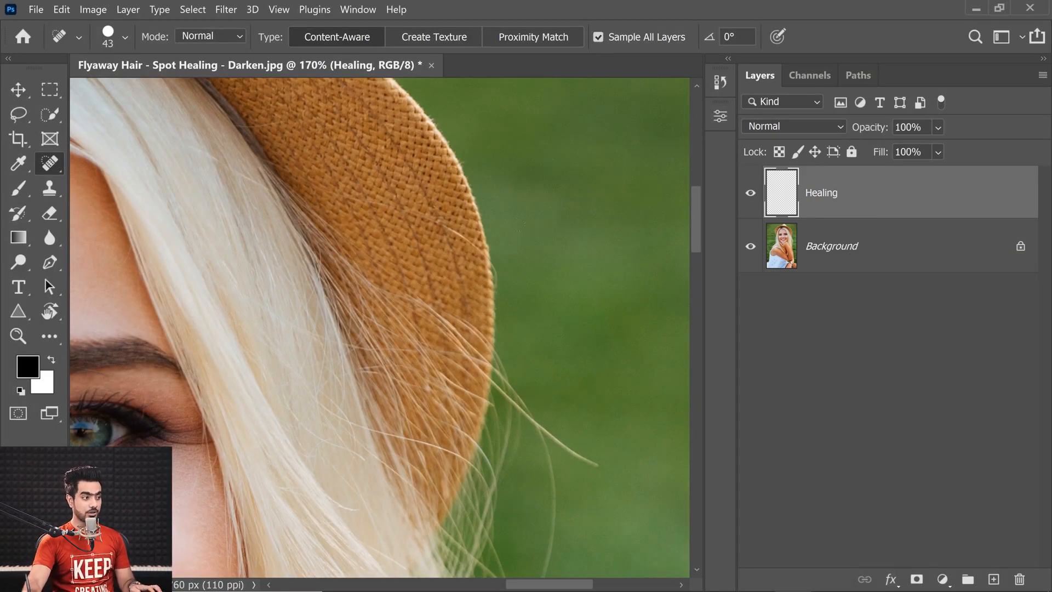
Step: Heal the small stray hair on the hat's brim at brush size 29, and compare by hiding and reshowing the Healing layer
{"action": "left_click_drag", "start_coordinate": [417, 196], "coordinate": [450, 195]}
{"action": "mouse_move", "coordinate": [360, 212]}
{"action": "left_mouse_down"}
{"action": "mouse_move", "coordinate": [316, 199]}
{"action": "mouse_move", "coordinate": [486, 258]}
{"action": "mouse_move", "coordinate": [553, 340]}
{"action": "left_mouse_up"}
{"action": "right_click", "coordinate": [315, 196], "text": "alt"}
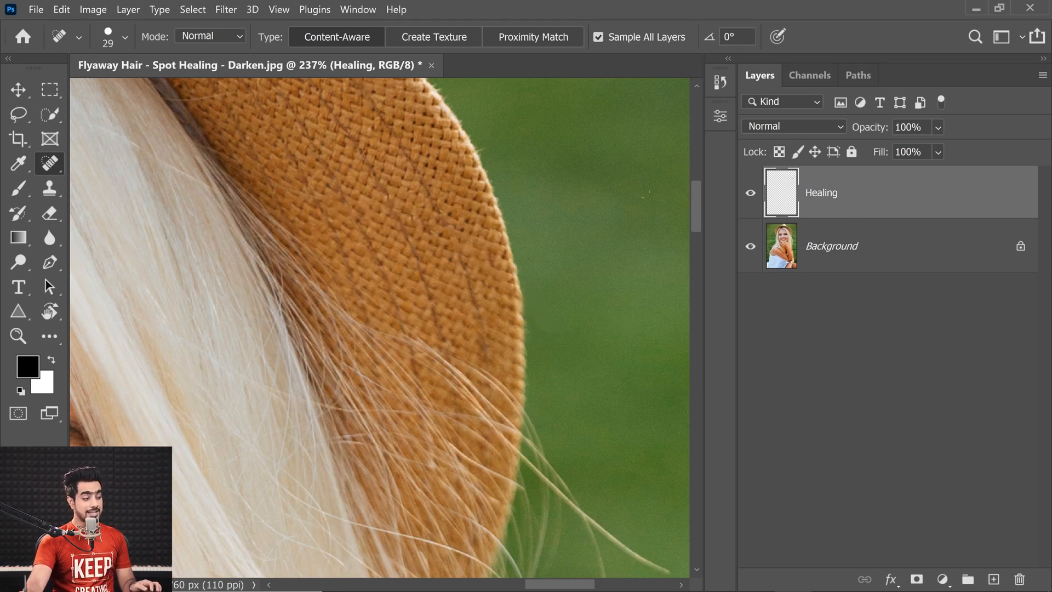
{"action": "left_click", "coordinate": [751, 194]}
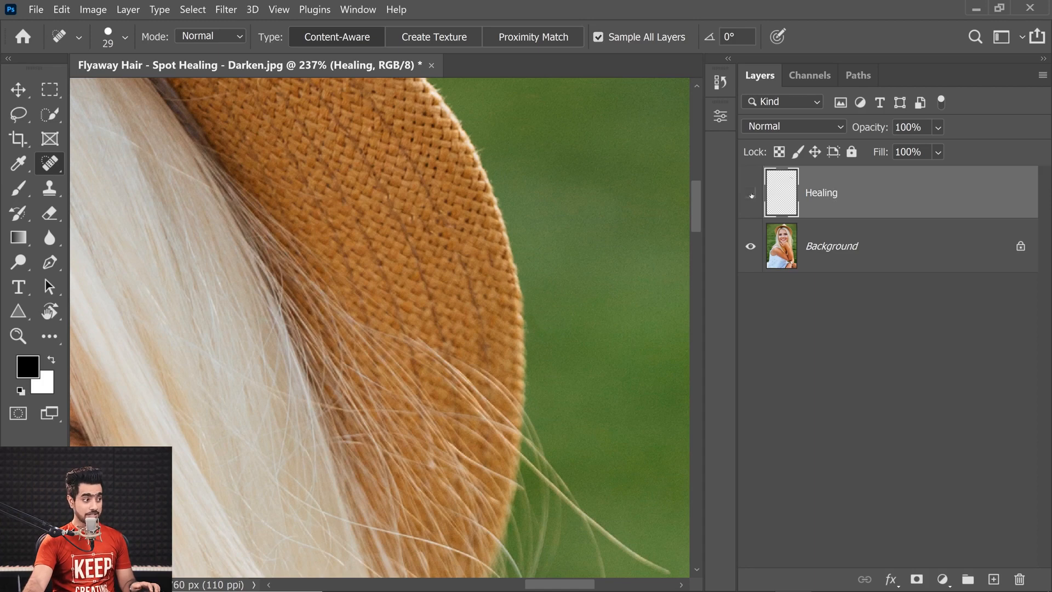
{"action": "left_click", "coordinate": [750, 195]}
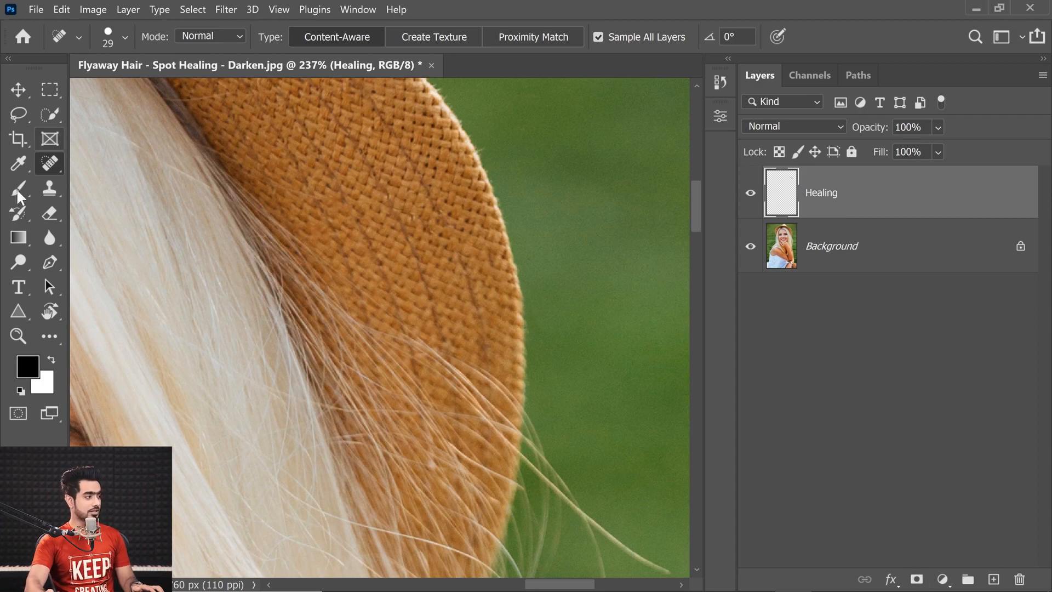
Step: Erase the healed spot on the hat's brim from the Healing layer with the Eraser, and return to the Spot Healing Brush
{"action": "left_click", "coordinate": [50, 213]}
{"action": "right_click", "coordinate": [379, 202], "text": "alt"}
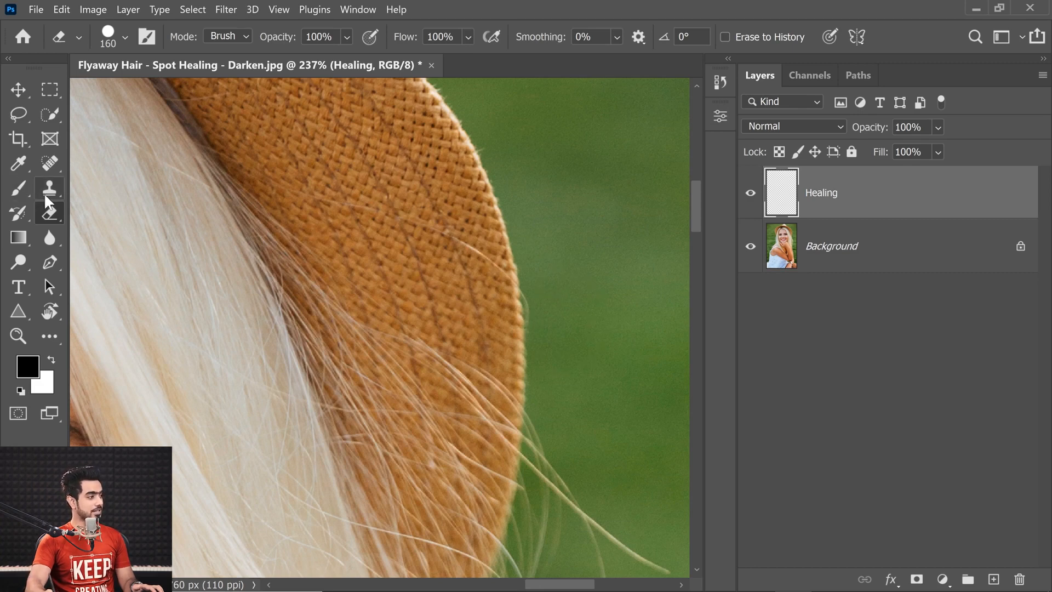
{"action": "left_click", "coordinate": [49, 163]}
{"action": "left_click_drag", "start_coordinate": [411, 239], "coordinate": [298, 278]}
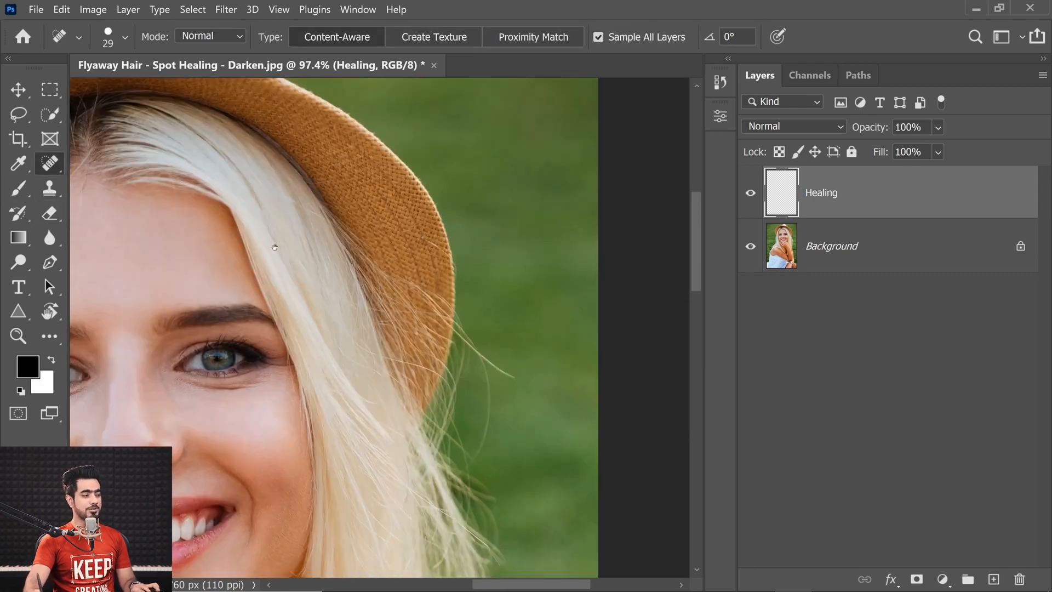
{"action": "left_click_drag", "start_coordinate": [240, 230], "coordinate": [472, 259]}
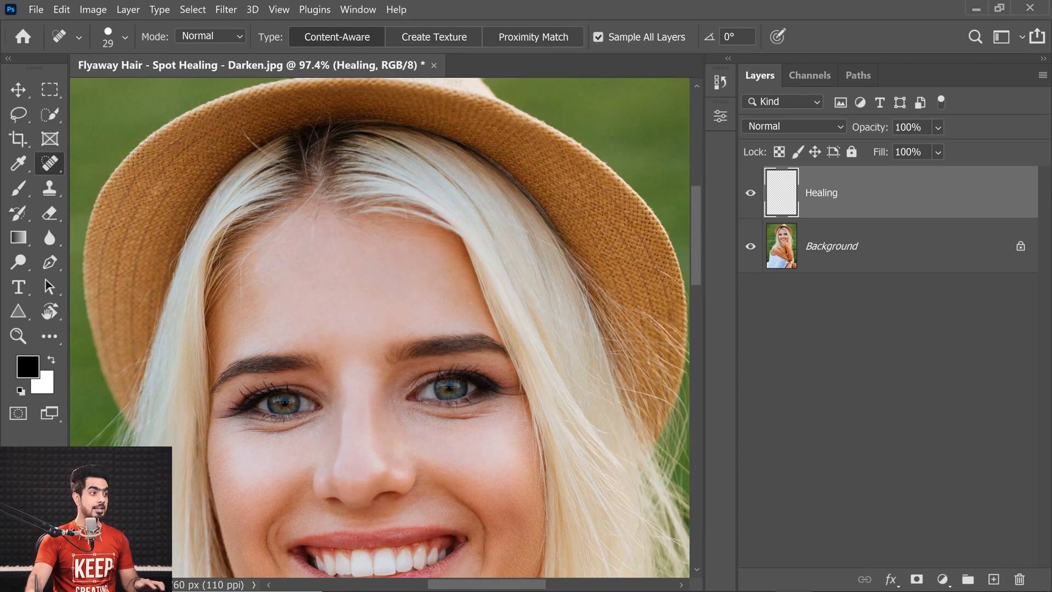
Step: Review the group of healing tools, keep the Spot Healing Brush Tool, and open its blend mode choices
{"action": "right_click", "coordinate": [52, 160]}
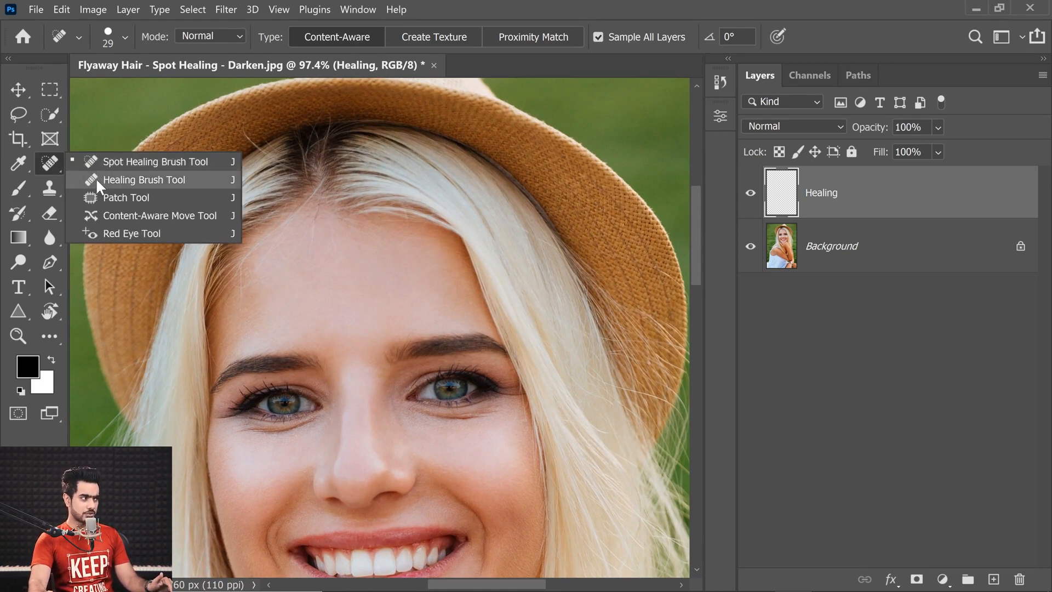
{"action": "left_click", "coordinate": [103, 160]}
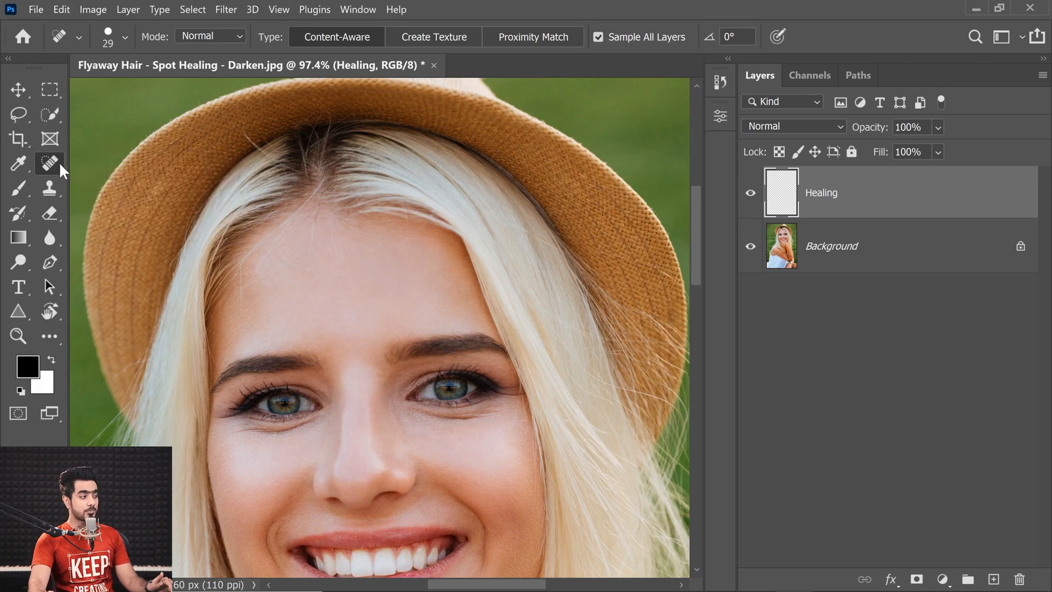
{"action": "right_click", "coordinate": [58, 162]}
{"action": "left_click", "coordinate": [101, 163]}
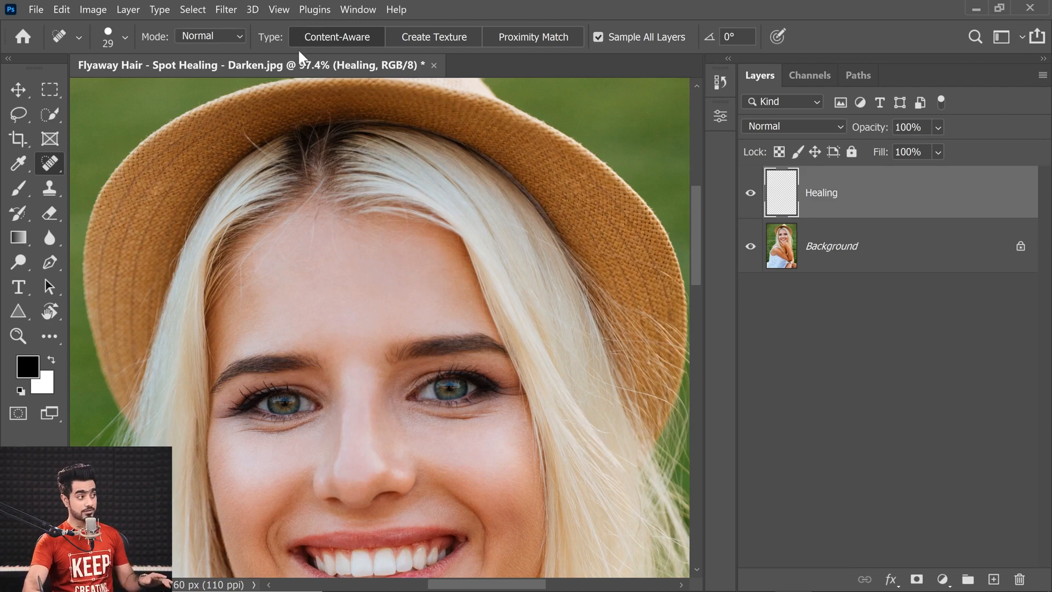
{"action": "left_click", "coordinate": [211, 37]}
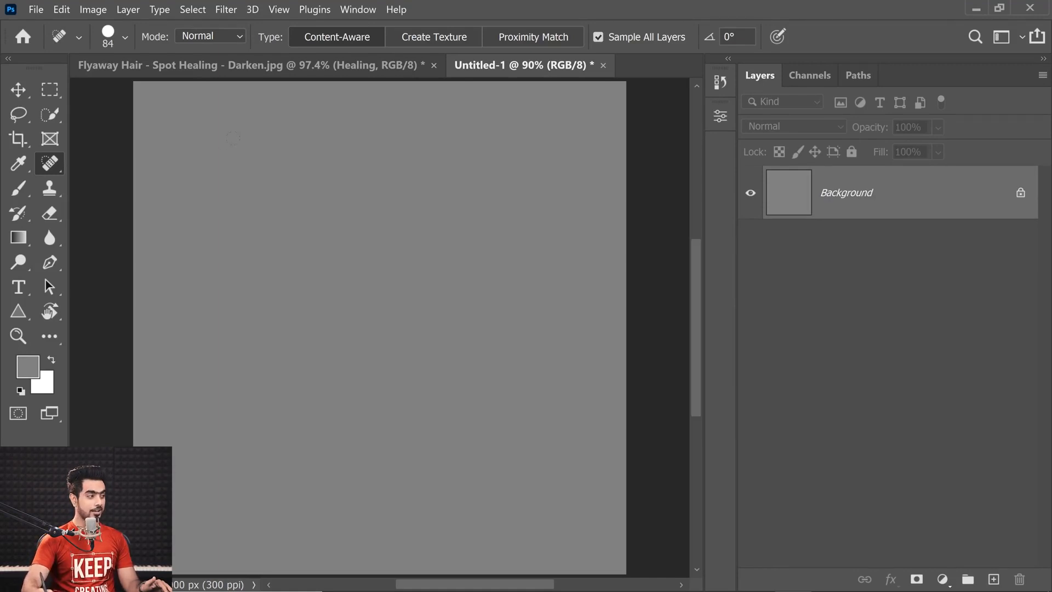
Step: Paint a white dot in the gray canvas's upper-left area and a black dot in its lower-right area with the Hard Round brush at size 103
{"action": "left_click", "coordinate": [20, 186]}
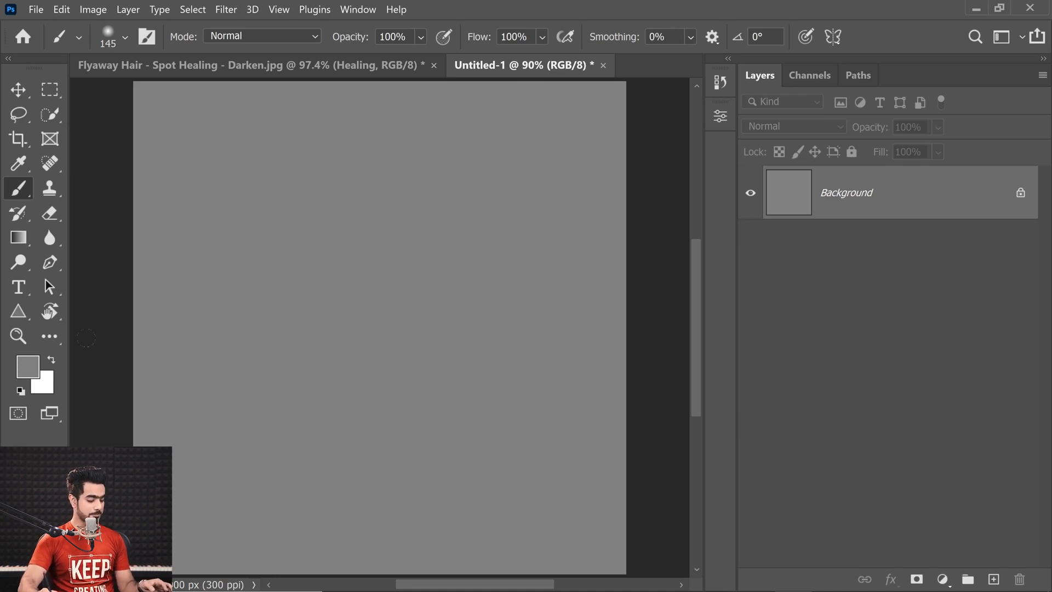
{"action": "key", "text": "x"}
{"action": "mouse_move", "coordinate": [286, 176]}
{"action": "left_mouse_down"}
{"action": "mouse_move", "coordinate": [296, 176]}
{"action": "mouse_move", "coordinate": [245, 172]}
{"action": "left_mouse_up"}
{"action": "left_click", "coordinate": [124, 39]}
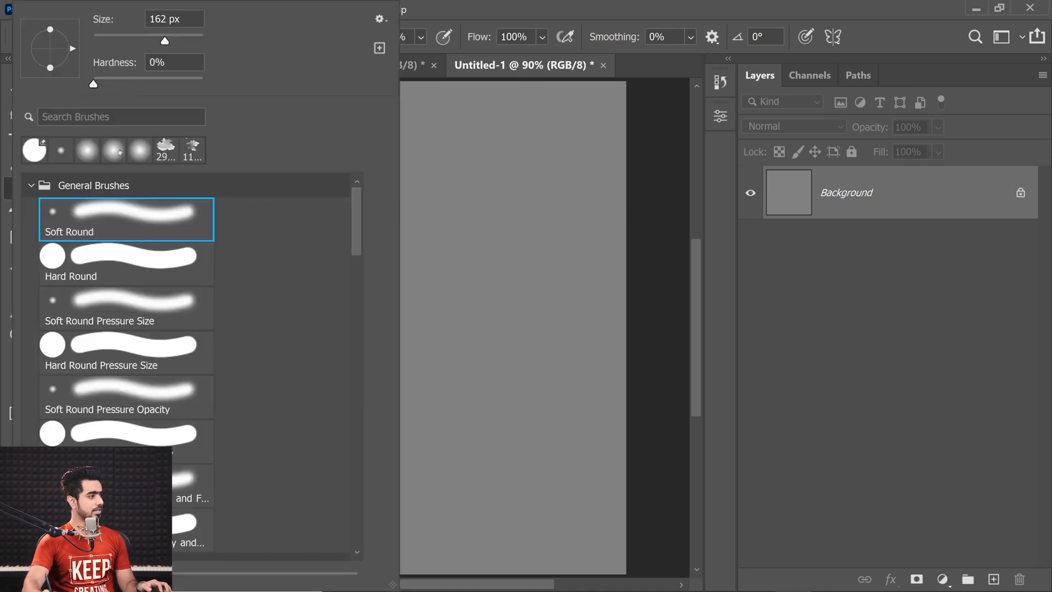
{"action": "left_click", "coordinate": [108, 273]}
{"action": "left_click", "coordinate": [757, 304]}
{"action": "left_click_drag", "start_coordinate": [222, 171], "coordinate": [196, 173]}
{"action": "left_click_drag", "start_coordinate": [277, 176], "coordinate": [282, 178]}
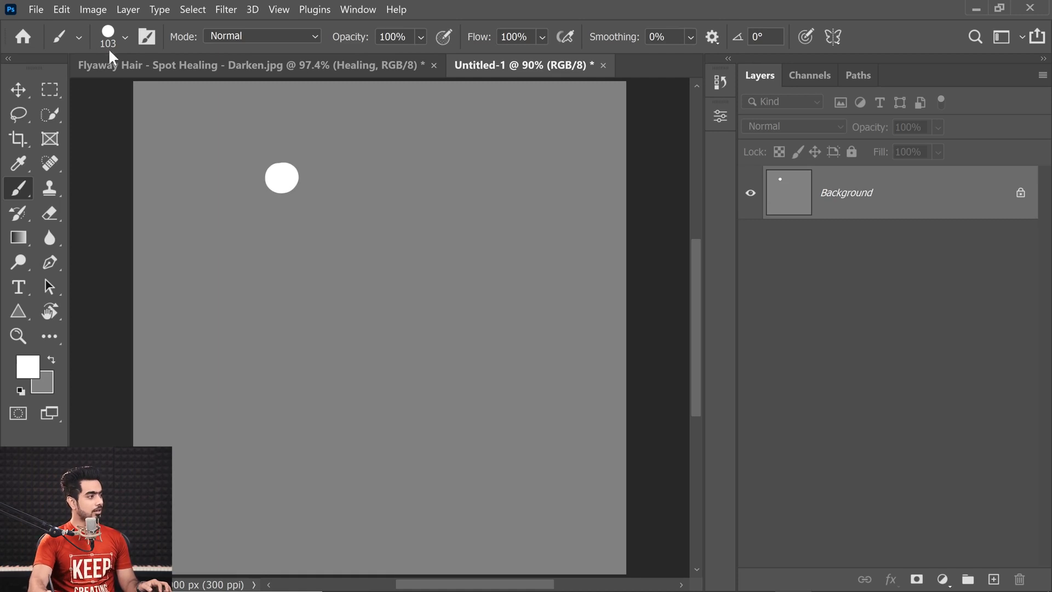
{"action": "key", "text": "d"}
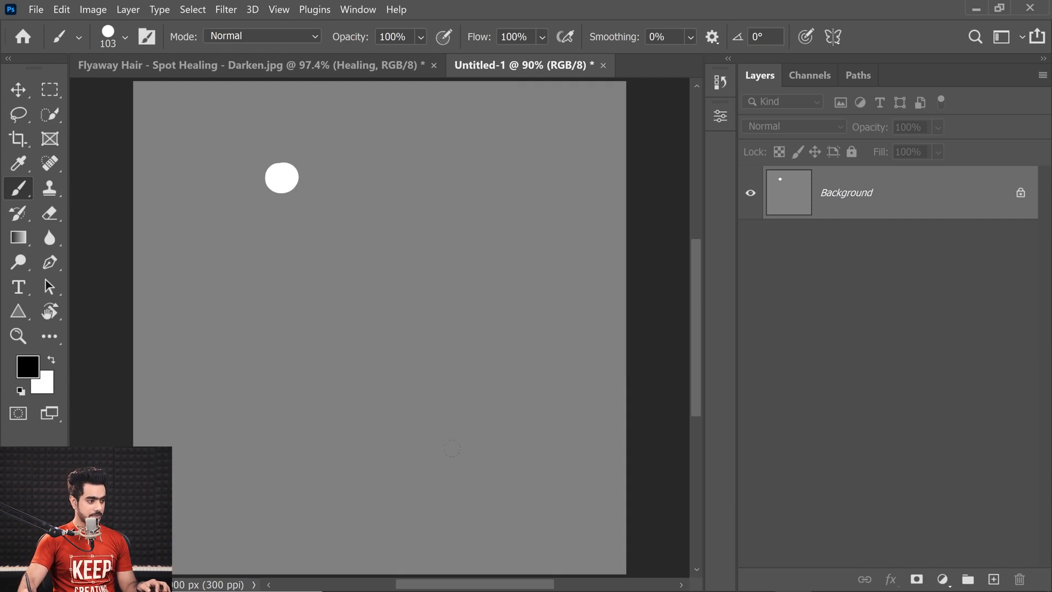
{"action": "left_click_drag", "start_coordinate": [465, 448], "coordinate": [474, 447]}
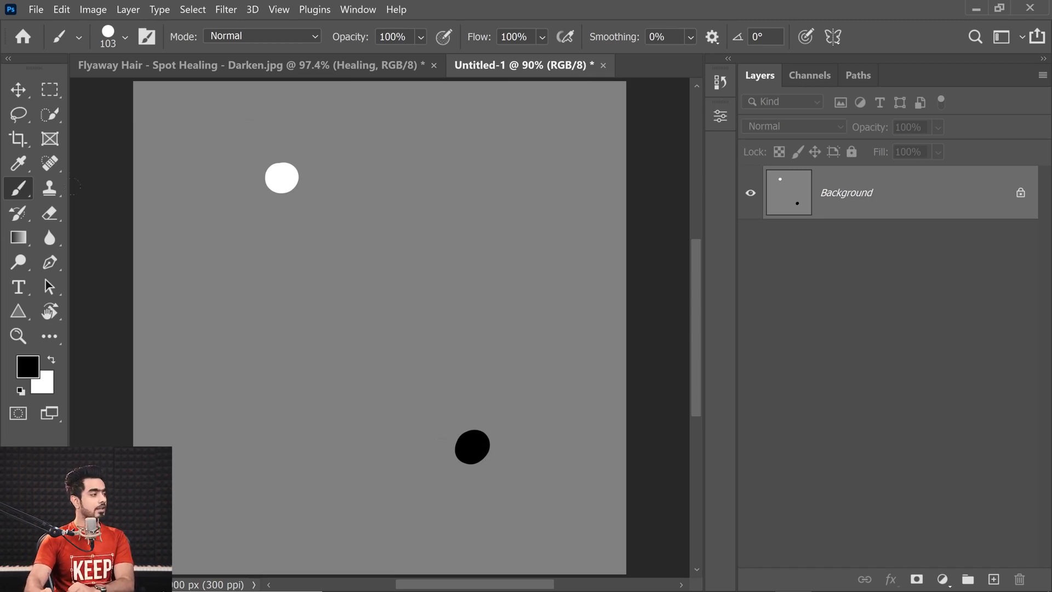
Step: Test the Spot Healing Brush in Darken mode at size 105 on the white dot, undo that heal, and try it on the black dot
{"action": "left_click", "coordinate": [48, 163]}
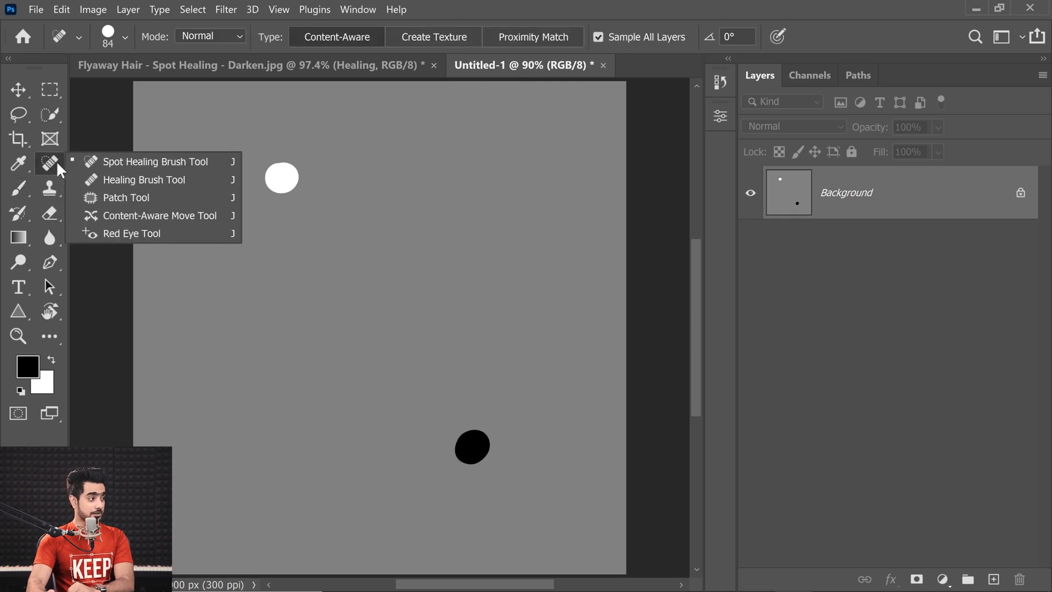
{"action": "left_click", "coordinate": [100, 166]}
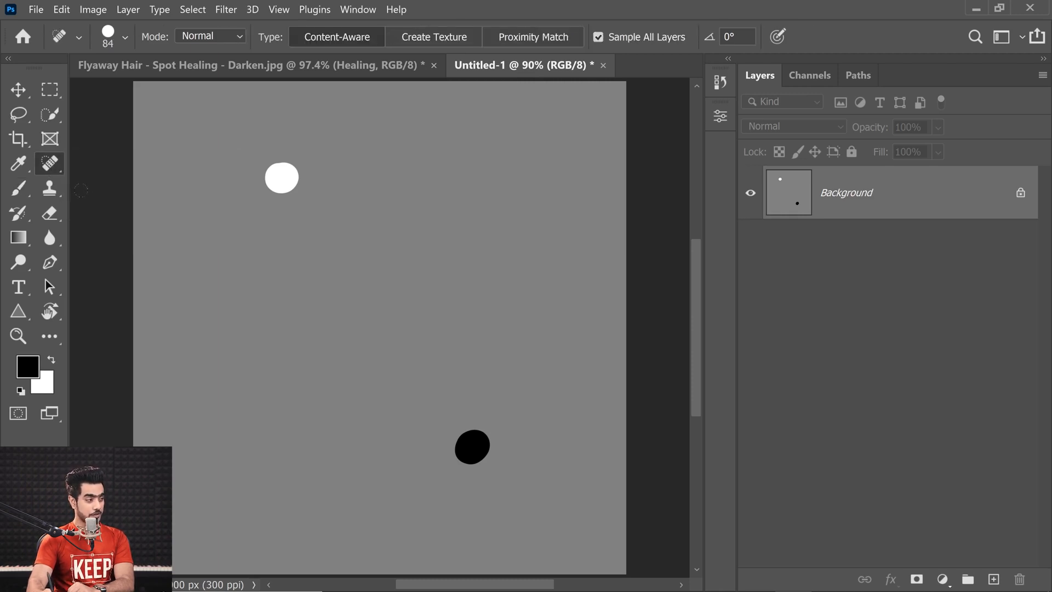
{"action": "left_click", "coordinate": [208, 37]}
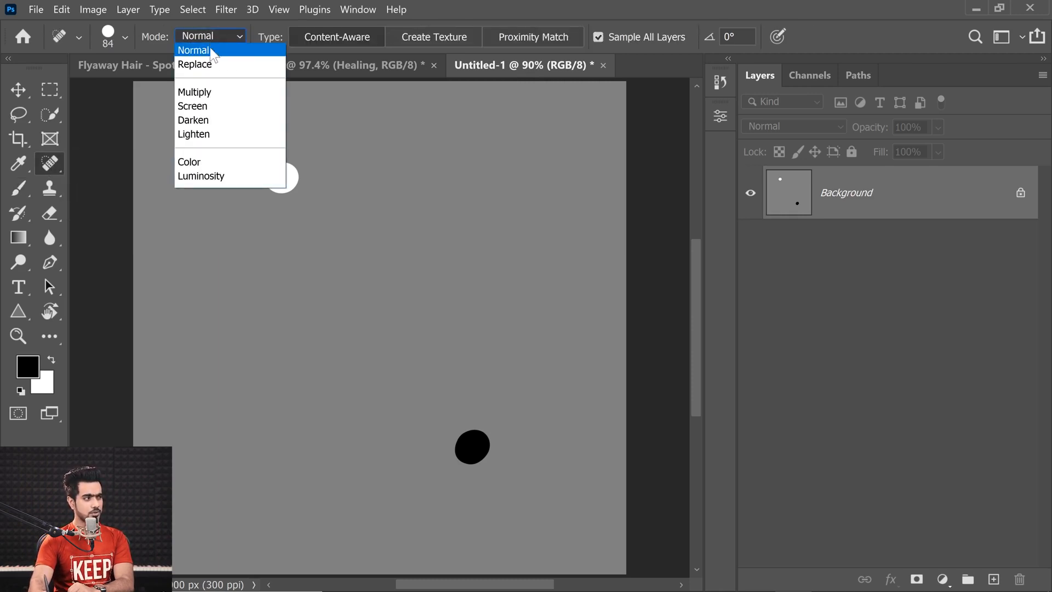
{"action": "left_click", "coordinate": [214, 120]}
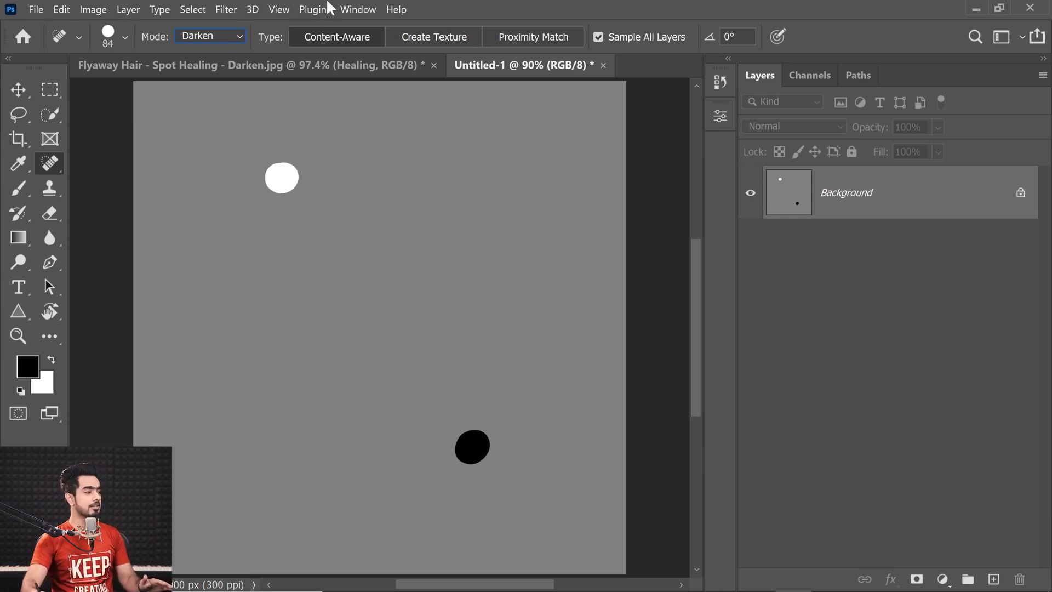
{"action": "right_click", "coordinate": [278, 174], "text": "alt"}
{"action": "mouse_move", "coordinate": [286, 163]}
{"action": "left_mouse_down"}
{"action": "mouse_move", "coordinate": [263, 187]}
{"action": "mouse_move", "coordinate": [301, 166]}
{"action": "mouse_move", "coordinate": [293, 160]}
{"action": "left_mouse_up"}
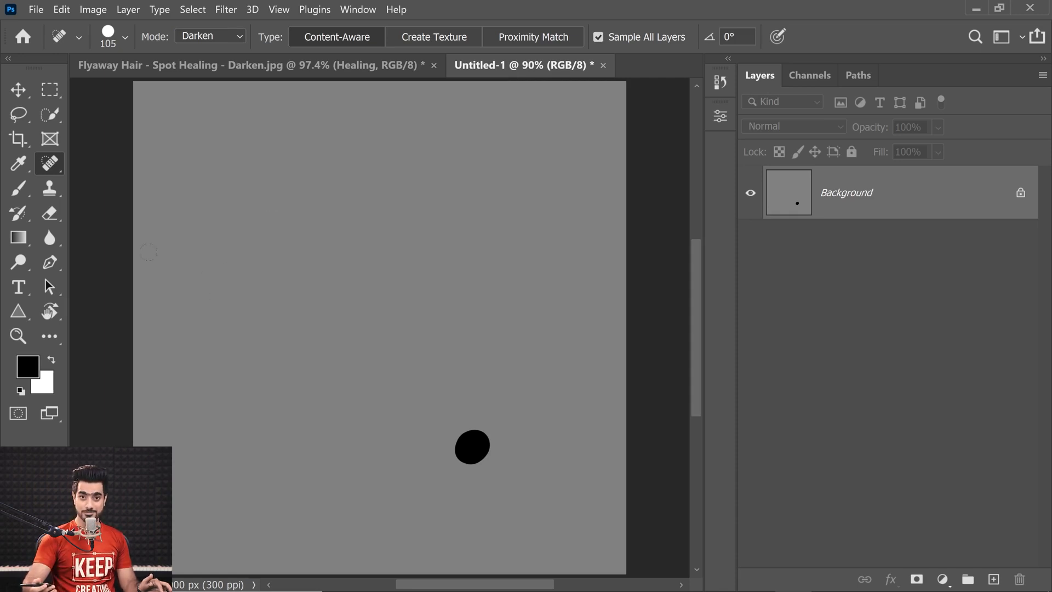
{"action": "key", "text": "ctrl+z"}
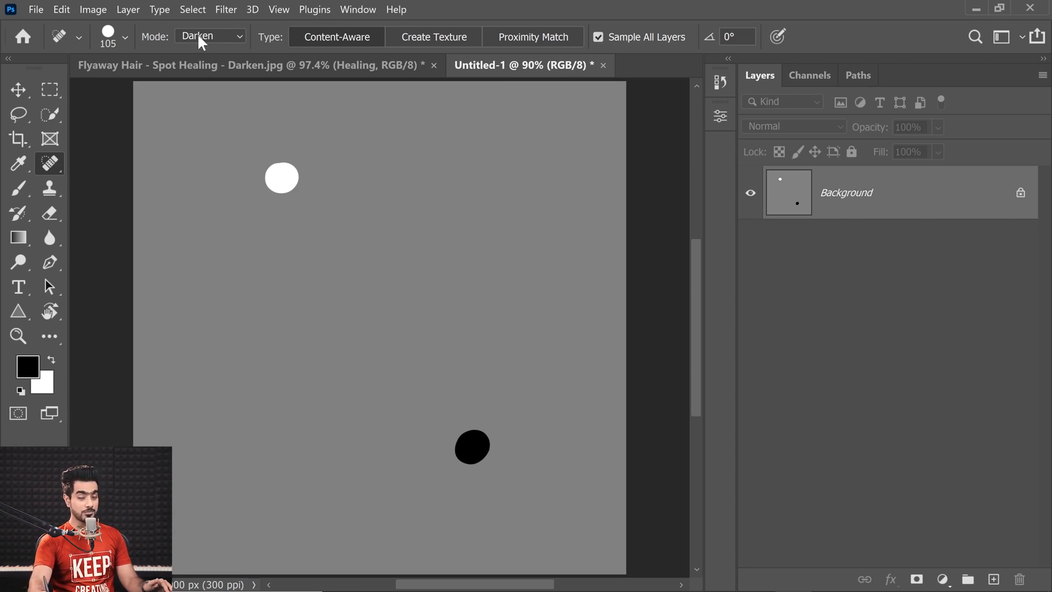
{"action": "mouse_move", "coordinate": [482, 425]}
{"action": "left_mouse_down"}
{"action": "mouse_move", "coordinate": [466, 479]}
{"action": "mouse_move", "coordinate": [512, 447]}
{"action": "mouse_move", "coordinate": [513, 430]}
{"action": "mouse_move", "coordinate": [452, 450]}
{"action": "left_mouse_up"}
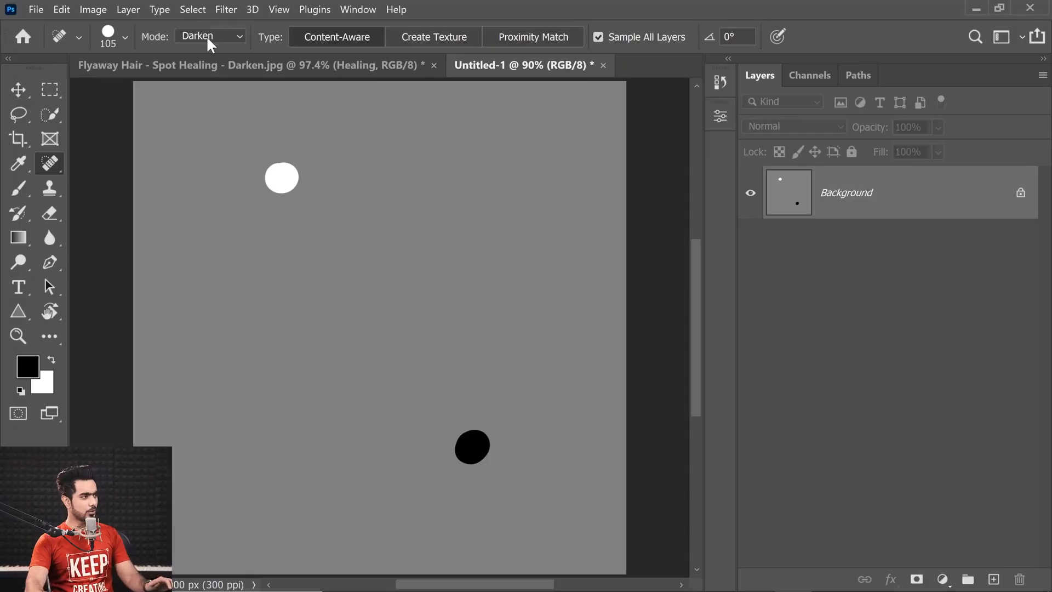
Step: Set the Spot Healing Brush mode to Lighten, try it on the white dot, and heal away the black dot
{"action": "left_click", "coordinate": [211, 38]}
{"action": "left_click", "coordinate": [195, 134]}
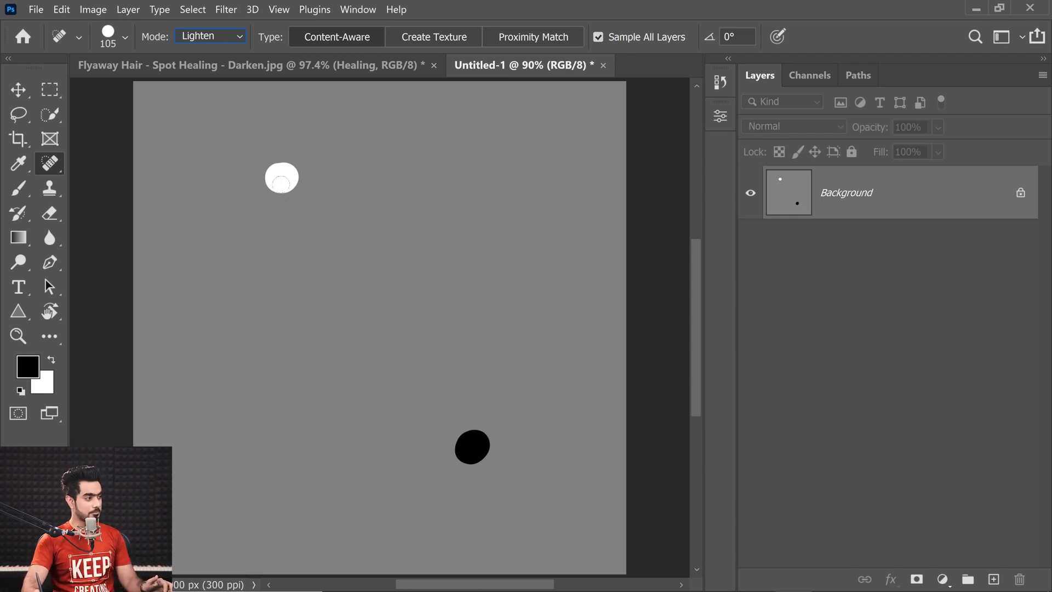
{"action": "left_click_drag", "start_coordinate": [293, 157], "coordinate": [290, 184]}
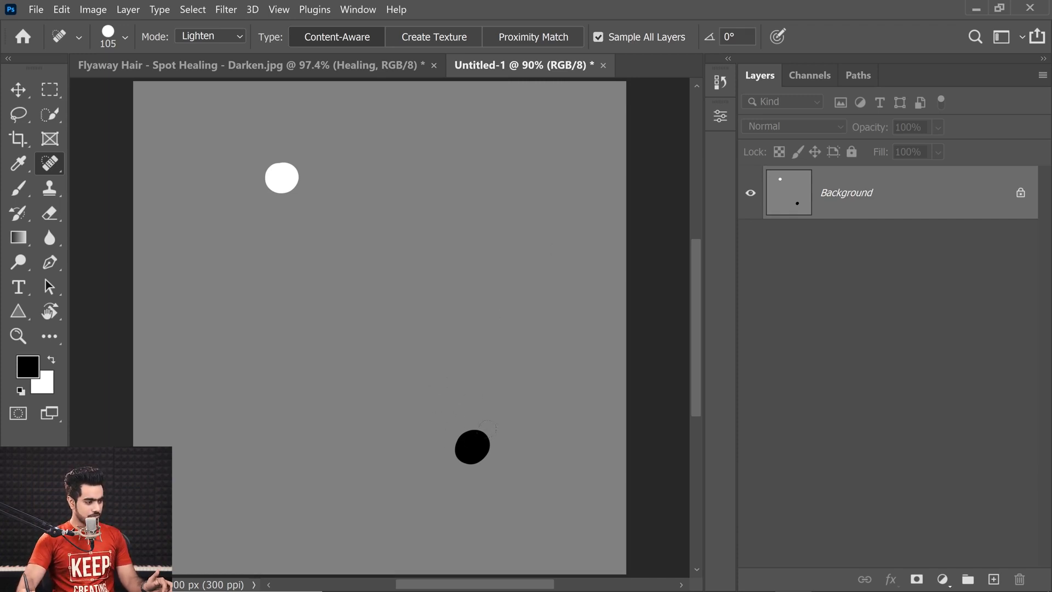
{"action": "mouse_move", "coordinate": [488, 428]}
{"action": "left_mouse_down"}
{"action": "mouse_move", "coordinate": [455, 471]}
{"action": "mouse_move", "coordinate": [493, 477]}
{"action": "mouse_move", "coordinate": [450, 417]}
{"action": "mouse_move", "coordinate": [471, 495]}
{"action": "mouse_move", "coordinate": [461, 501]}
{"action": "left_mouse_up"}
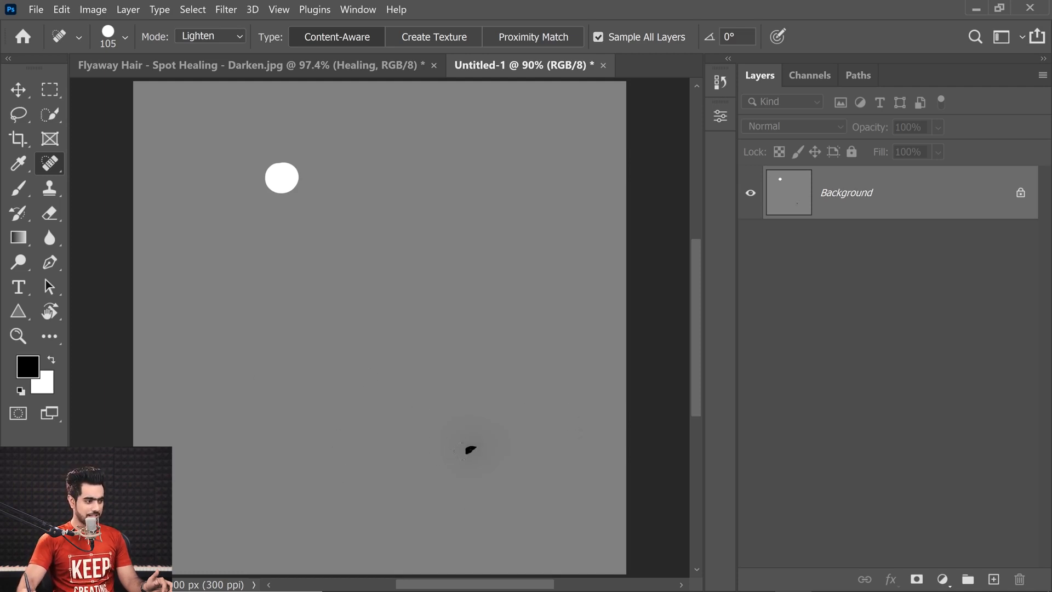
{"action": "mouse_move", "coordinate": [481, 451]}
{"action": "left_mouse_down"}
{"action": "mouse_move", "coordinate": [465, 448]}
{"action": "mouse_move", "coordinate": [453, 469]}
{"action": "left_mouse_up"}
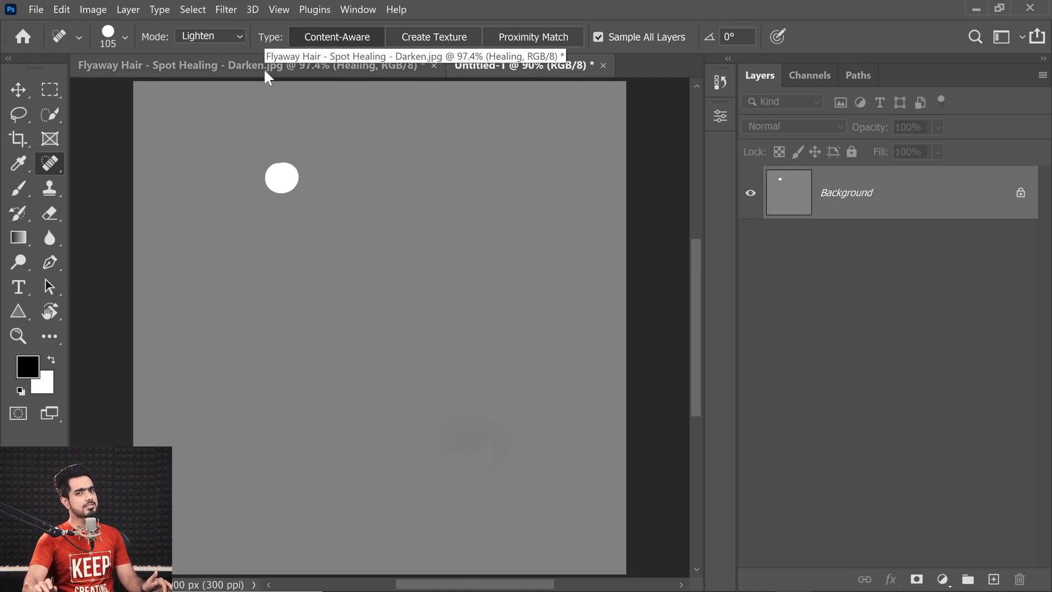
Step: Close the Untitled-1 test document and set the Spot Healing Brush mode to Darken for the portrait's lips
{"action": "left_click", "coordinate": [603, 65]}
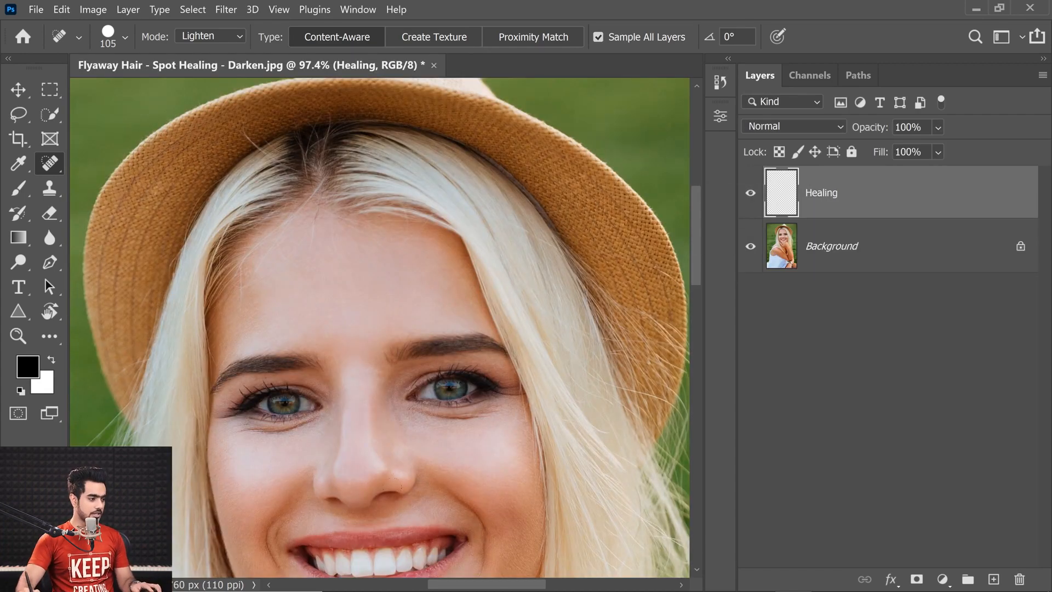
{"action": "mouse_move", "coordinate": [376, 498]}
{"action": "left_mouse_down"}
{"action": "mouse_move", "coordinate": [375, 310]}
{"action": "mouse_move", "coordinate": [395, 391]}
{"action": "mouse_move", "coordinate": [360, 372]}
{"action": "left_mouse_up"}
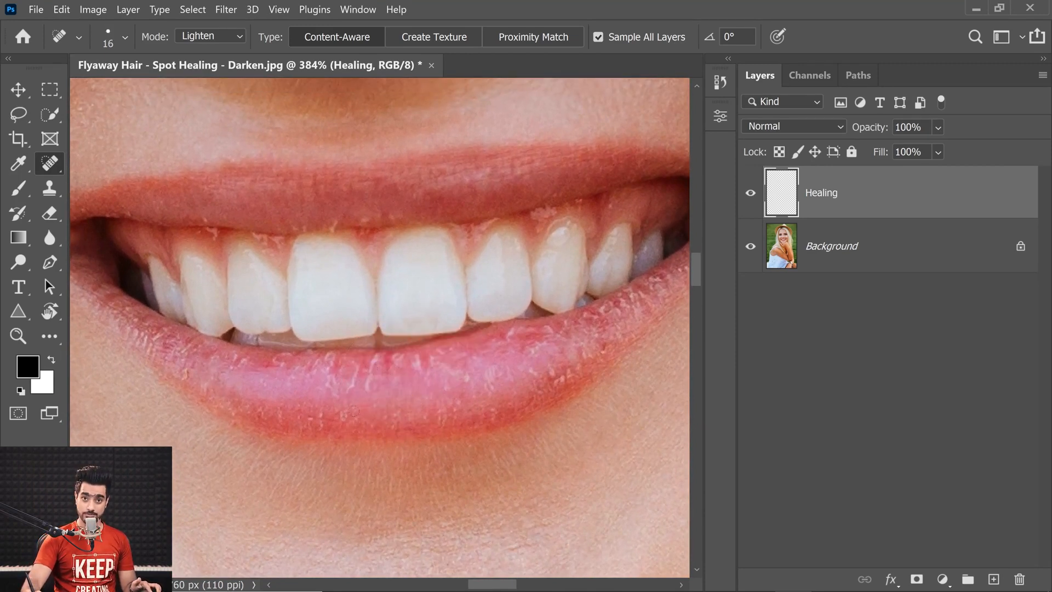
{"action": "left_click", "coordinate": [193, 46]}
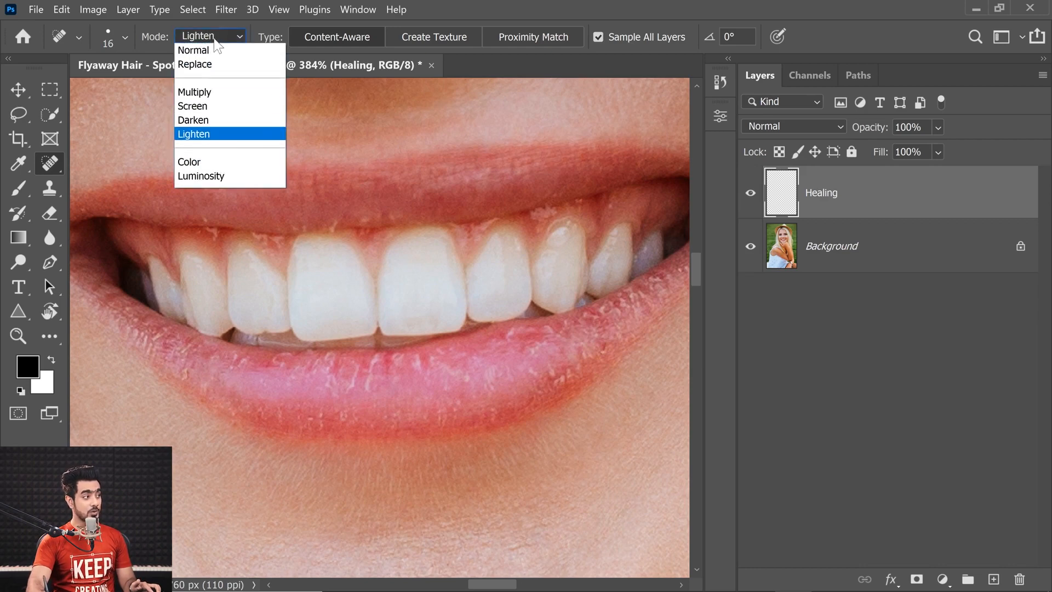
{"action": "left_click", "coordinate": [207, 122]}
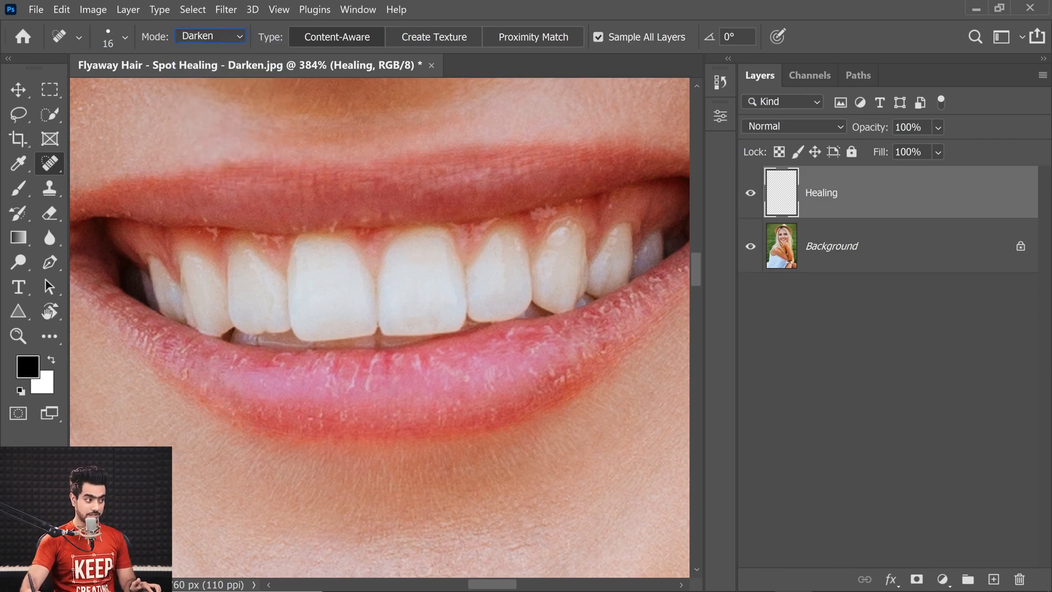
Step: Heal the light dry-skin flakes at the middle of the lower lip on the Healing layer at brush size 12
{"action": "scroll", "coordinate": [376, 364], "scroll_direction": "up", "scroll_amount": 3}
{"action": "left_click_drag", "start_coordinate": [378, 361], "coordinate": [375, 362]}
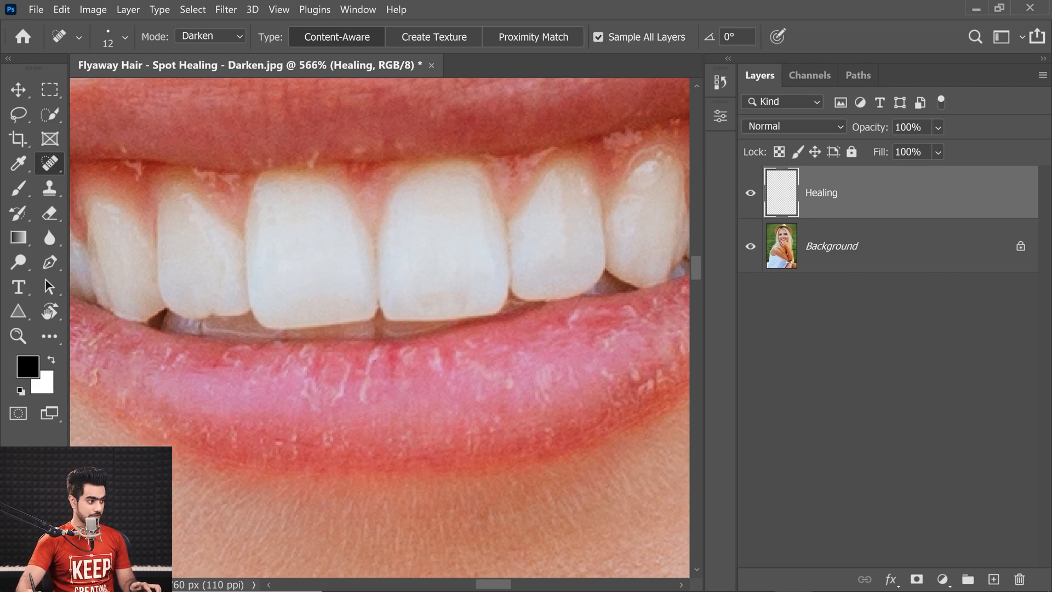
{"action": "mouse_move", "coordinate": [377, 351]}
{"action": "left_mouse_down"}
{"action": "mouse_move", "coordinate": [366, 407]}
{"action": "mouse_move", "coordinate": [397, 392]}
{"action": "left_mouse_up"}
{"action": "left_click", "coordinate": [396, 393]}
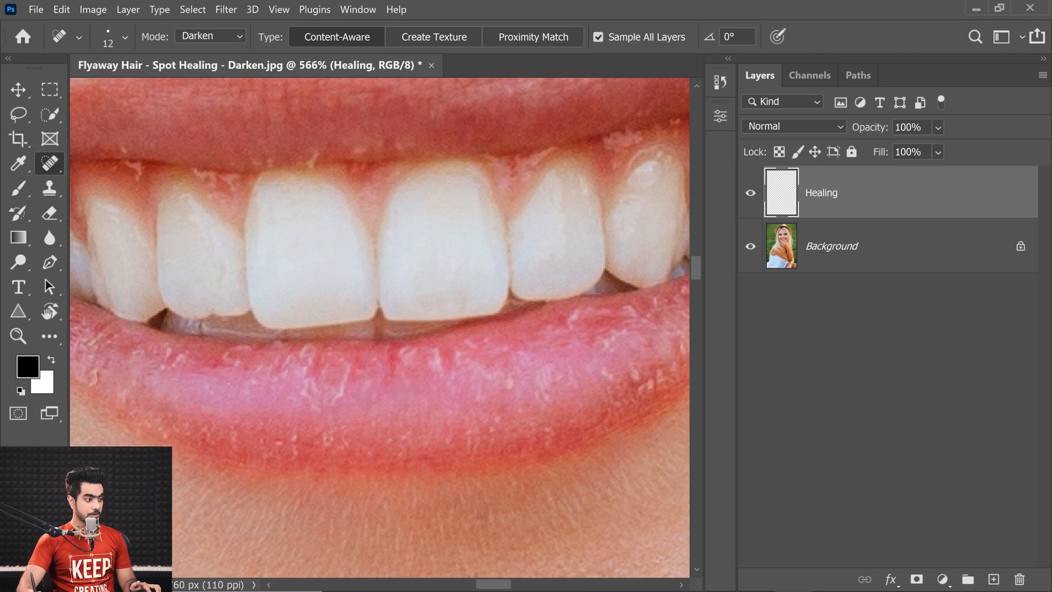
{"action": "left_click", "coordinate": [385, 371]}
{"action": "left_click", "coordinate": [382, 379]}
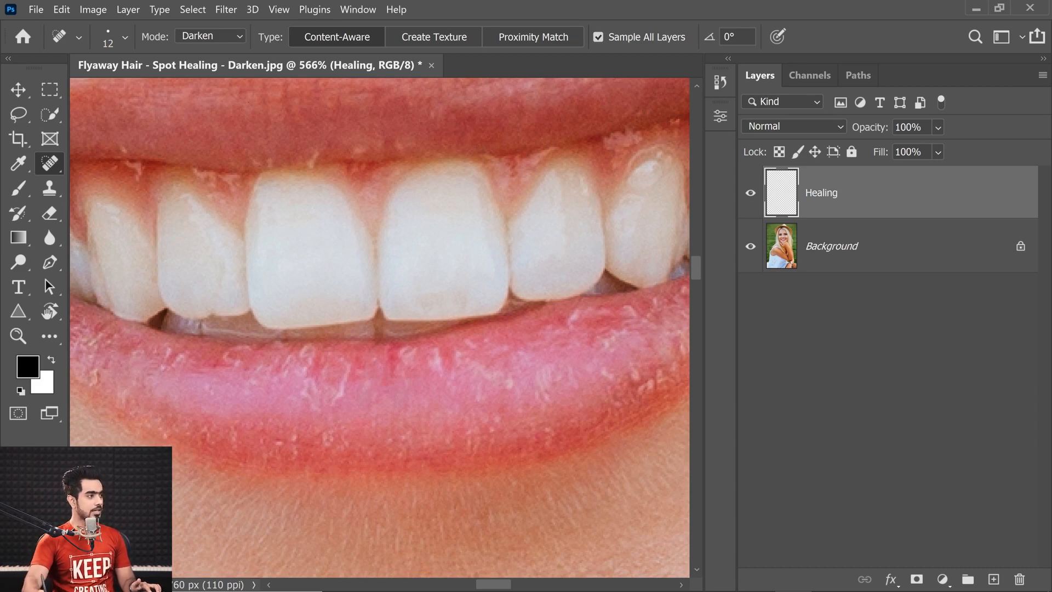
Step: Set the healing mode to Normal and heal the flakes just left of the lower lip's middle, checking the result up close
{"action": "left_click", "coordinate": [222, 38]}
{"action": "left_click", "coordinate": [208, 34]}
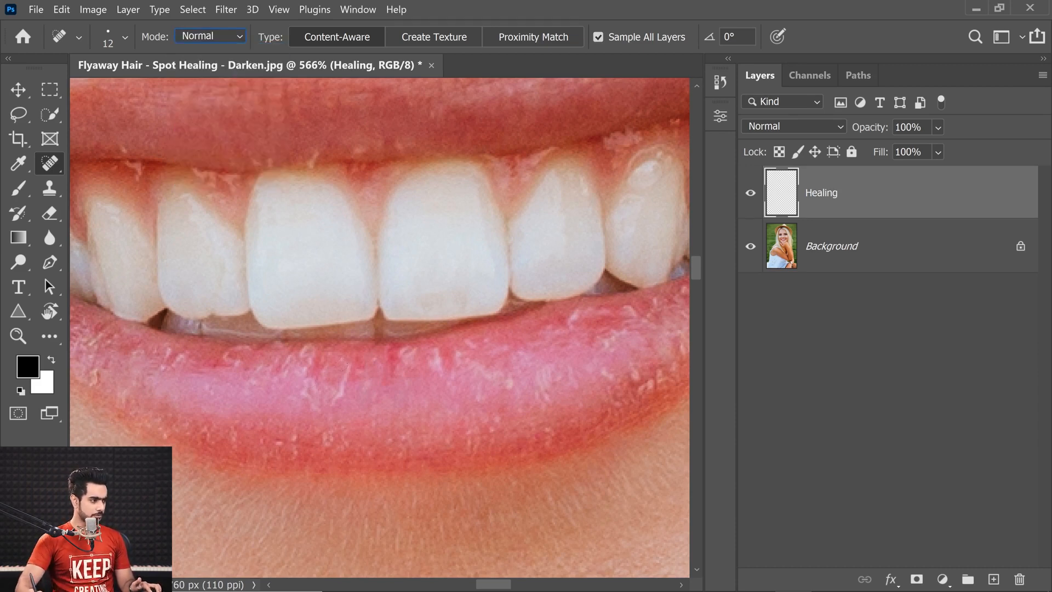
{"action": "left_click_drag", "start_coordinate": [338, 356], "coordinate": [343, 397]}
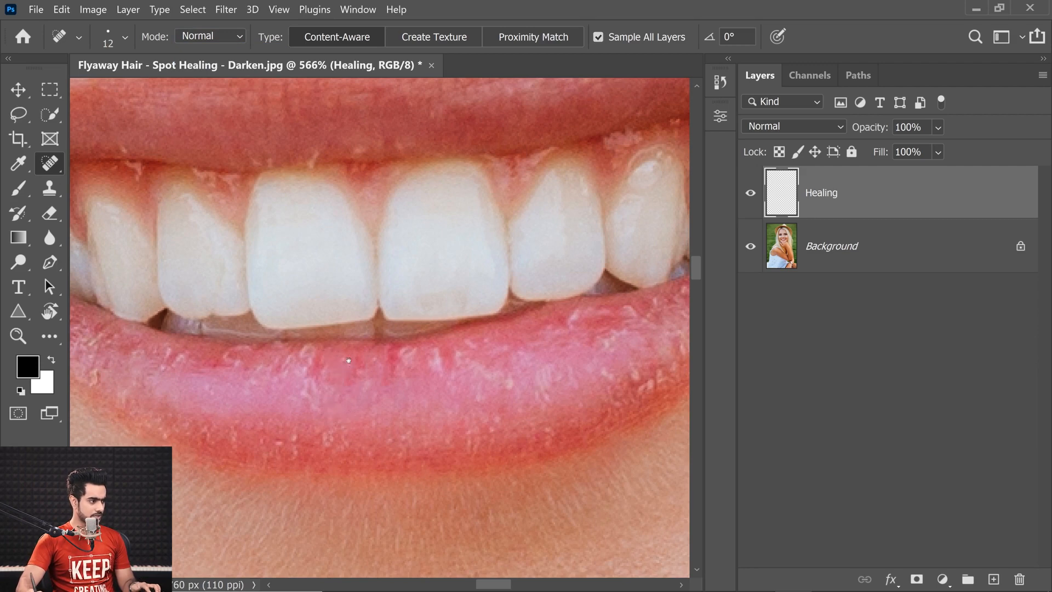
{"action": "scroll", "coordinate": [349, 360], "scroll_direction": "up", "scroll_amount": 4}
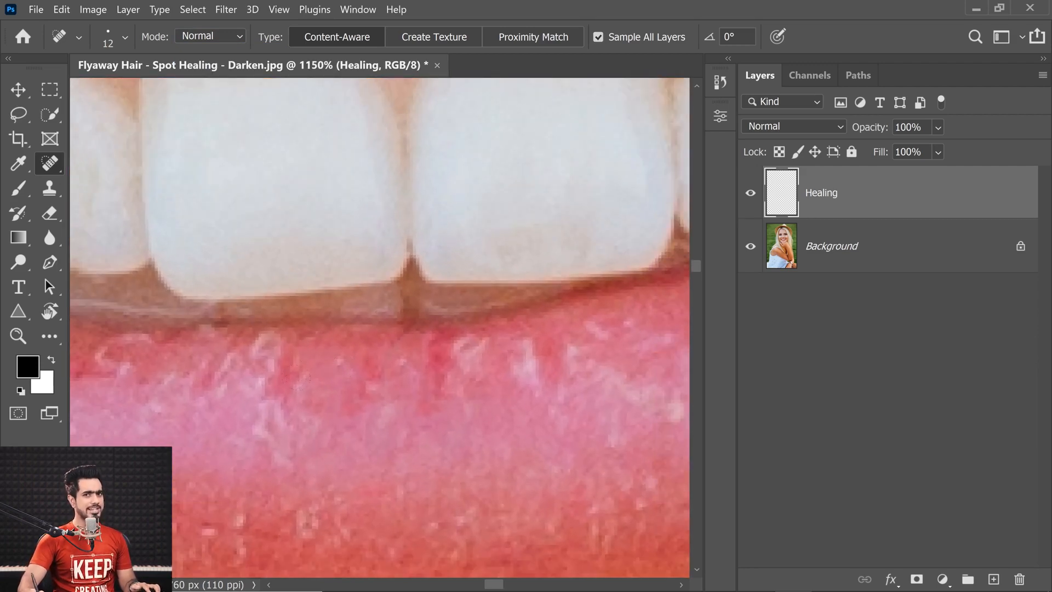
{"action": "scroll", "coordinate": [515, 374], "scroll_direction": "down", "scroll_amount": 5}
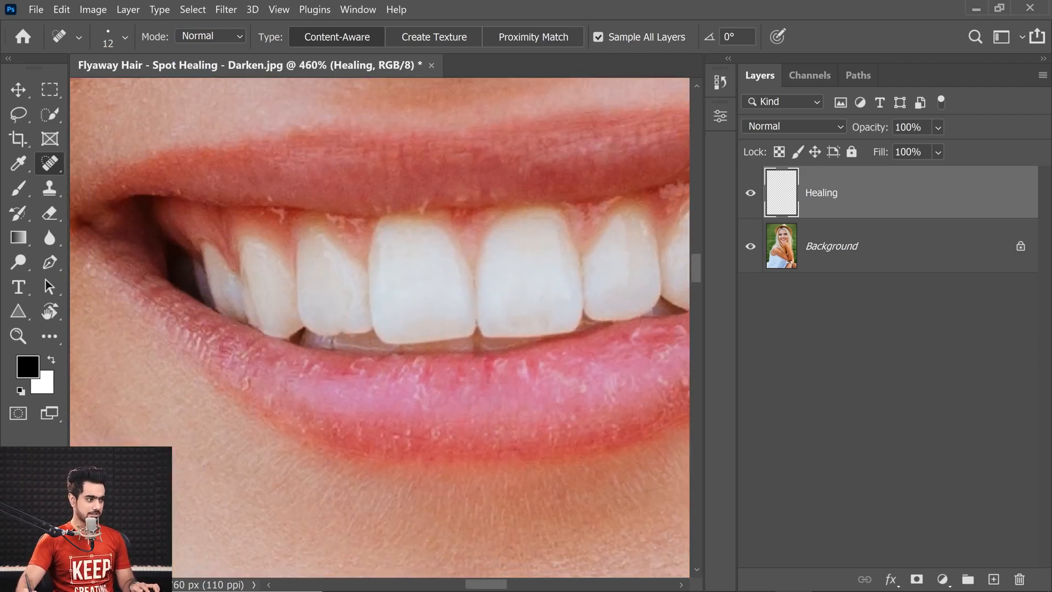
Step: Heal the remaining dry flakes across the left half of the lower lip on the Healing layer
{"action": "left_click_drag", "start_coordinate": [416, 356], "coordinate": [423, 419]}
{"action": "left_click", "coordinate": [433, 373]}
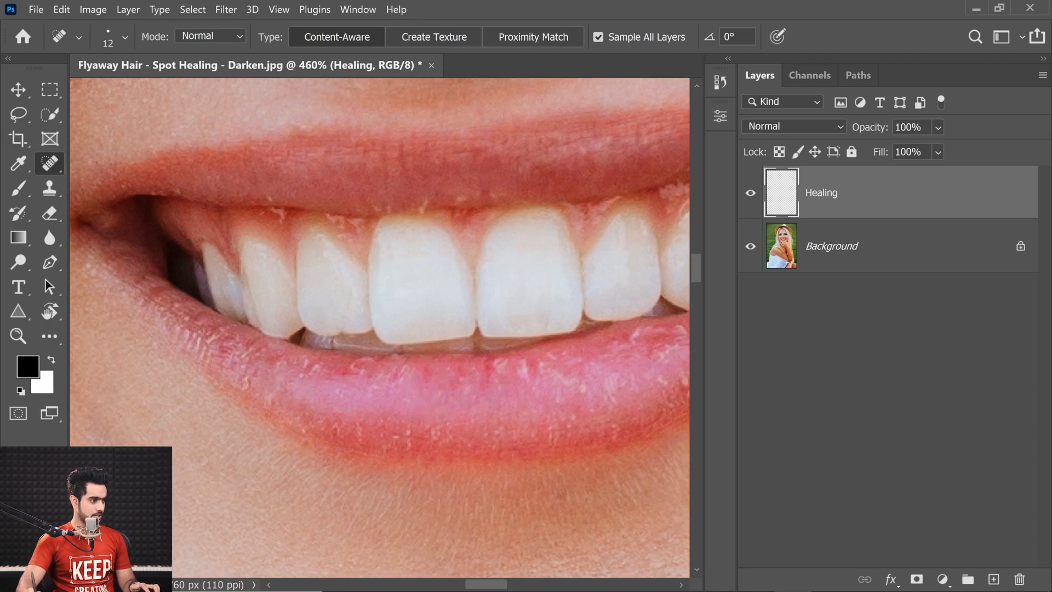
{"action": "left_click_drag", "start_coordinate": [405, 366], "coordinate": [394, 388]}
{"action": "mouse_move", "coordinate": [487, 383]}
{"action": "left_mouse_down"}
{"action": "mouse_move", "coordinate": [405, 383]}
{"action": "mouse_move", "coordinate": [447, 385]}
{"action": "mouse_move", "coordinate": [382, 426]}
{"action": "left_mouse_up"}
{"action": "left_click_drag", "start_coordinate": [383, 426], "coordinate": [409, 425]}
{"action": "mouse_move", "coordinate": [340, 413]}
{"action": "left_mouse_down"}
{"action": "mouse_move", "coordinate": [371, 434]}
{"action": "mouse_move", "coordinate": [385, 429]}
{"action": "left_mouse_up"}
Step: Heal the flakes on the lower lip beneath the front tooth on the right of the gap, and inspect the healed area up close
{"action": "scroll", "coordinate": [376, 445], "scroll_direction": "down", "scroll_amount": 3}
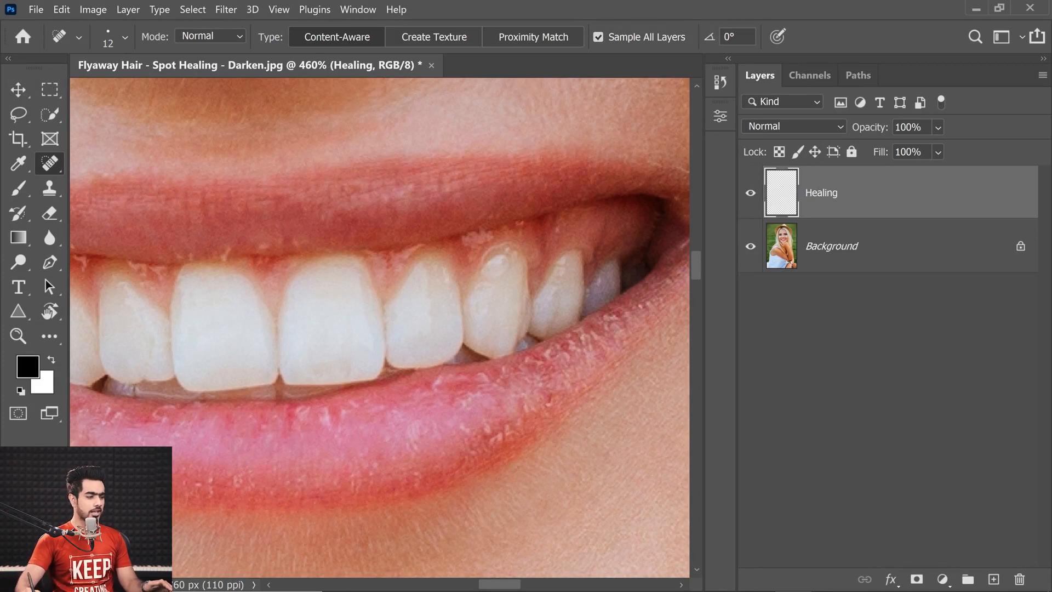
{"action": "left_click", "coordinate": [344, 412]}
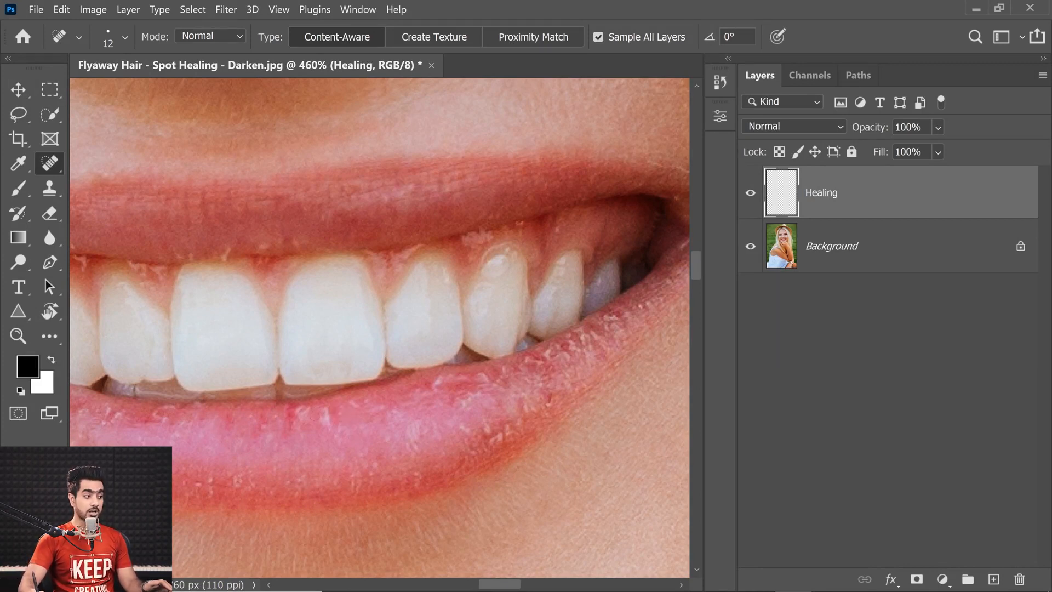
{"action": "left_click_drag", "start_coordinate": [323, 411], "coordinate": [329, 426]}
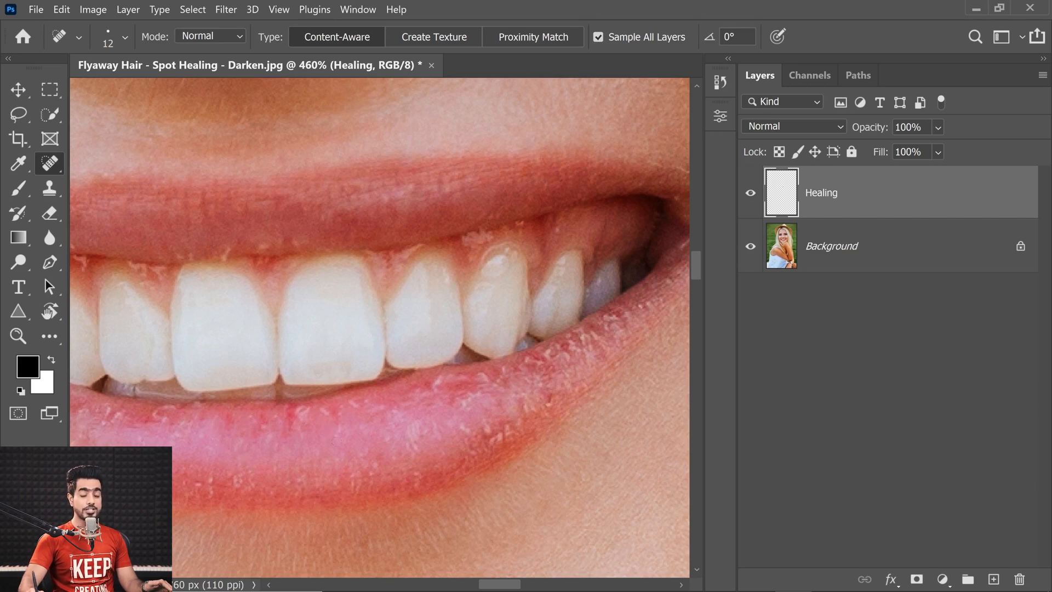
{"action": "scroll", "coordinate": [340, 433], "scroll_direction": "up", "scroll_amount": 5}
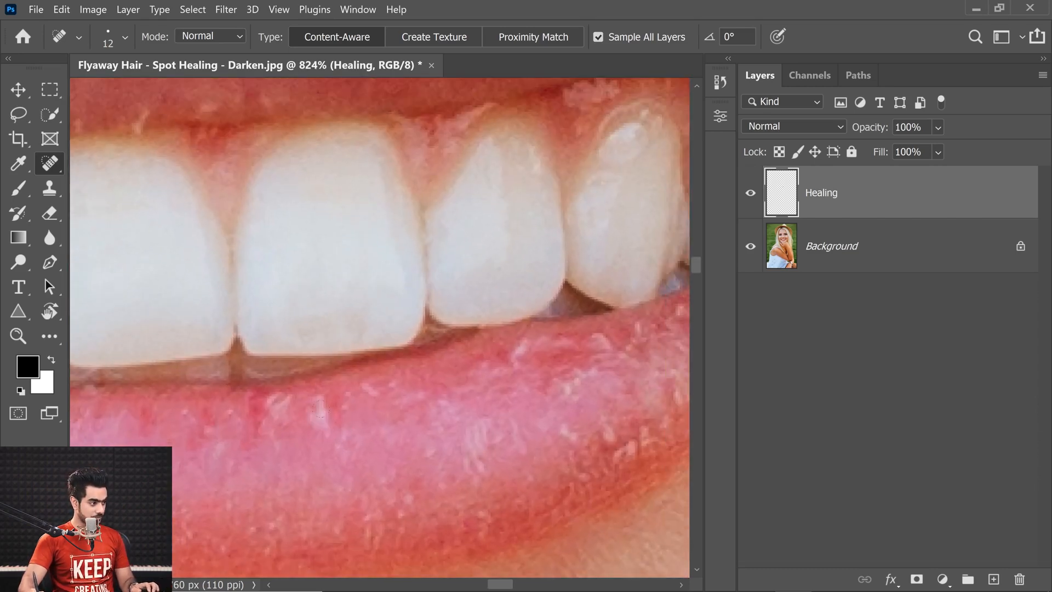
{"action": "left_click", "coordinate": [314, 407]}
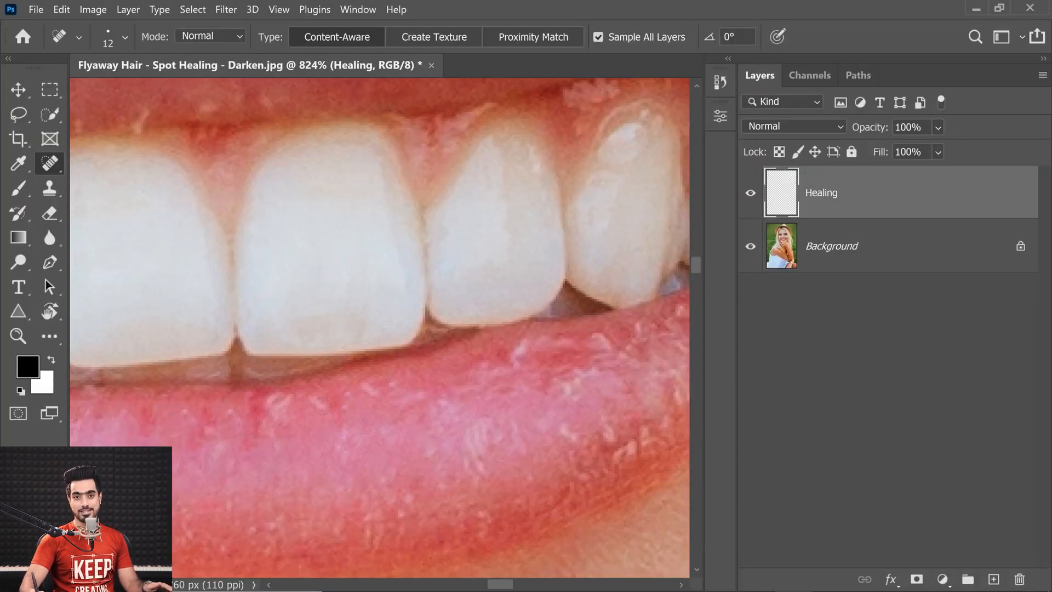
{"action": "scroll", "coordinate": [349, 413], "scroll_direction": "down", "scroll_amount": 5}
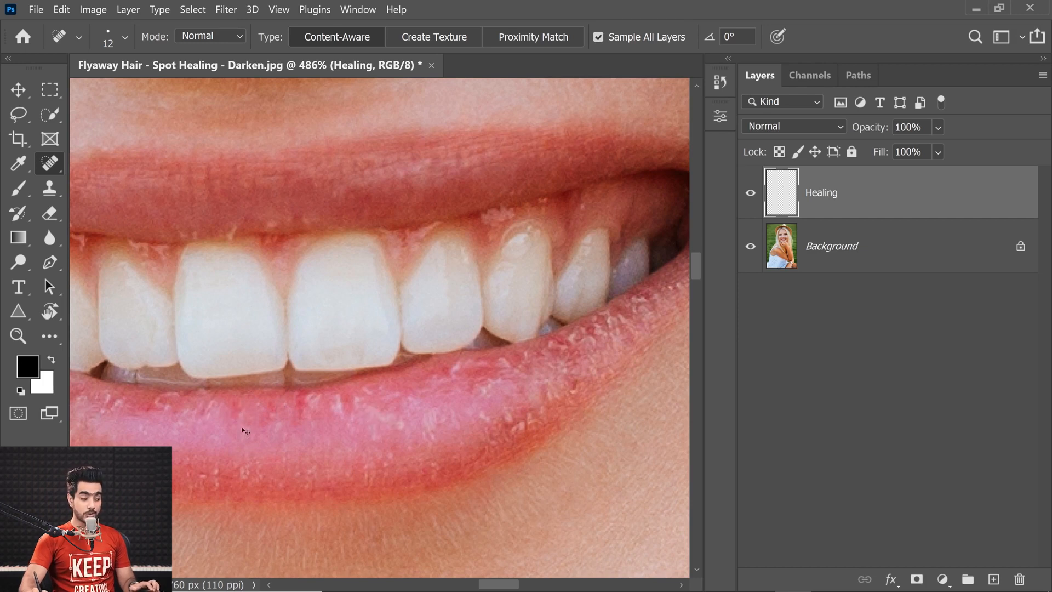
Step: Set the healing mode to Darken and heal light flakes near the middle of the lower lip, reducing the brush size to 8
{"action": "left_click", "coordinate": [220, 36]}
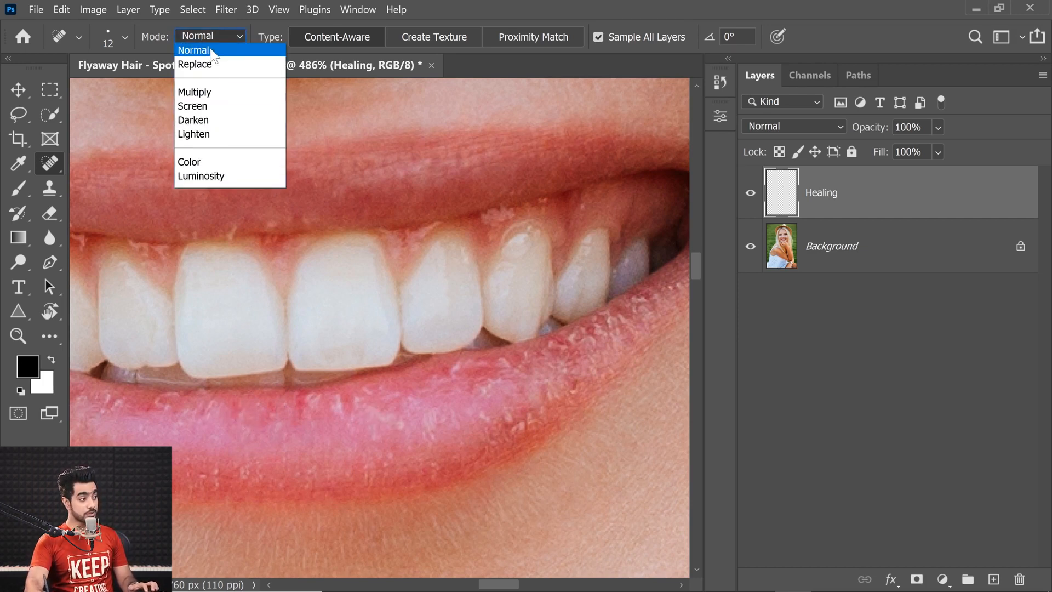
{"action": "left_click", "coordinate": [198, 117]}
{"action": "mouse_move", "coordinate": [224, 415]}
{"action": "left_mouse_down"}
{"action": "mouse_move", "coordinate": [271, 400]}
{"action": "mouse_move", "coordinate": [281, 422]}
{"action": "left_mouse_up"}
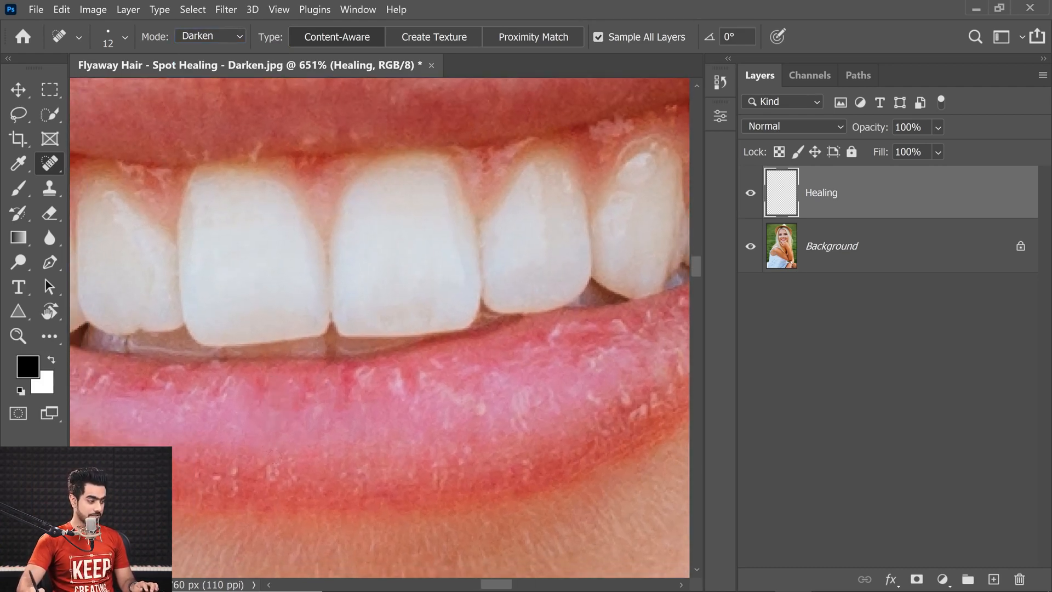
{"action": "key", "text": "bracketleft"}
{"action": "key", "text": "bracketleft"}
{"action": "key", "text": "bracketleft"}
{"action": "key", "text": "bracketleft"}
{"action": "mouse_move", "coordinate": [289, 374]}
{"action": "left_mouse_down"}
{"action": "mouse_move", "coordinate": [344, 360]}
{"action": "mouse_move", "coordinate": [263, 383]}
{"action": "mouse_move", "coordinate": [389, 407]}
{"action": "left_mouse_up"}
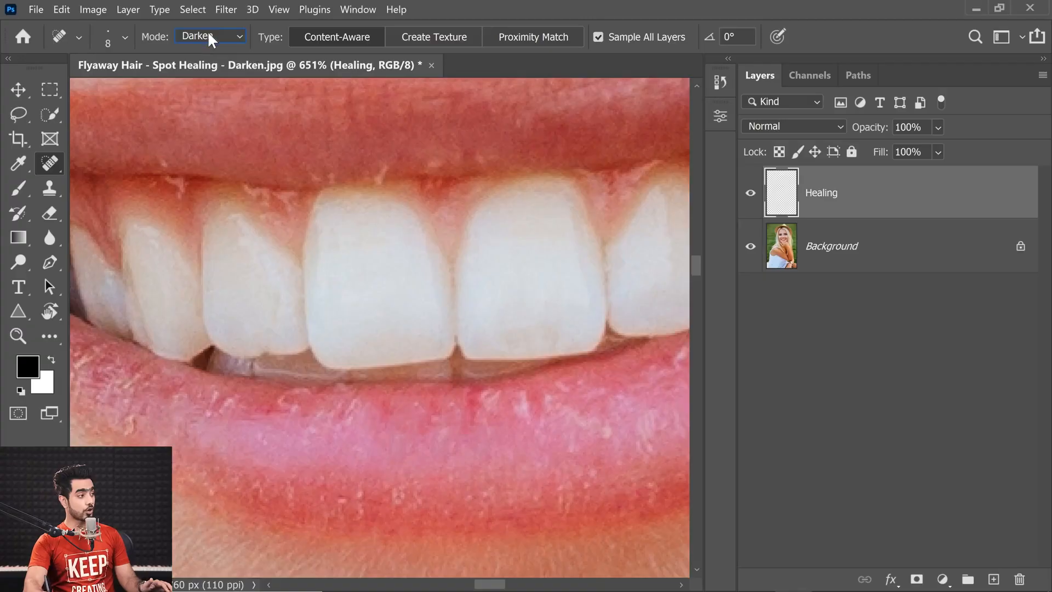
{"action": "left_click", "coordinate": [211, 36]}
{"action": "left_click", "coordinate": [182, 33]}
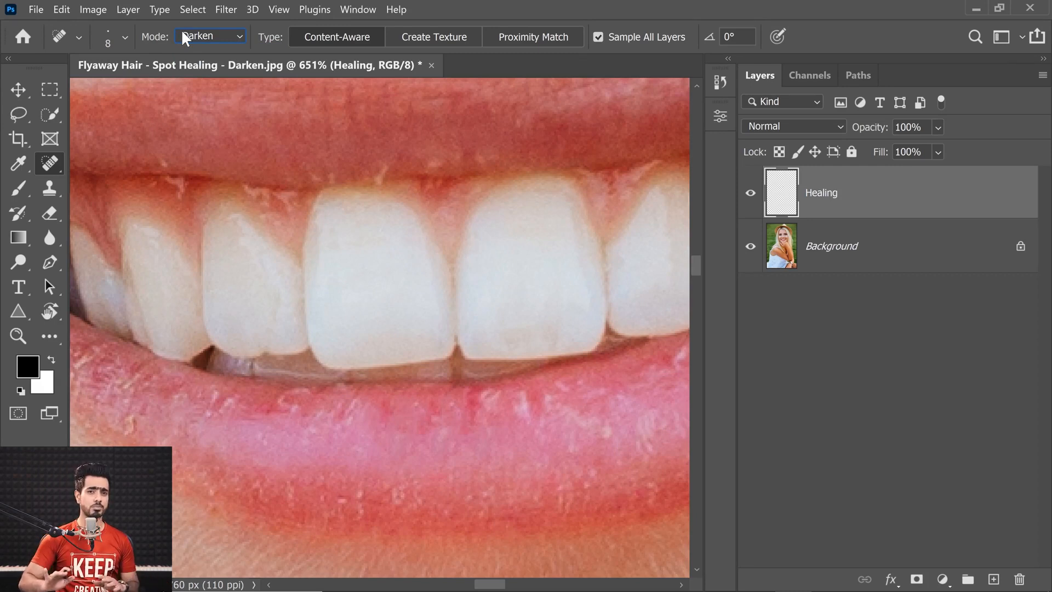
{"action": "left_click", "coordinate": [211, 39]}
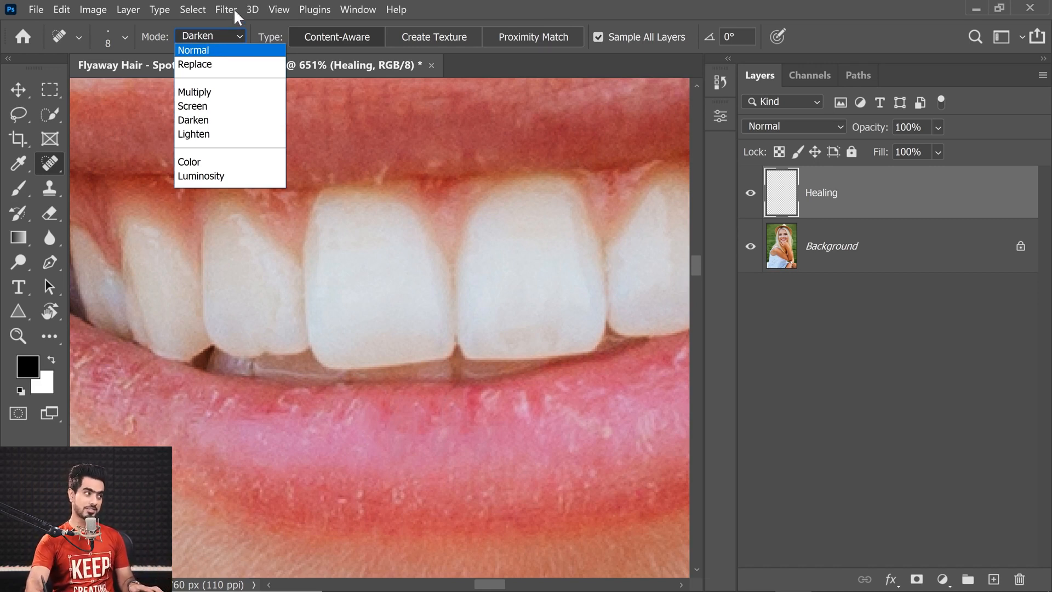
{"action": "left_click", "coordinate": [226, 47]}
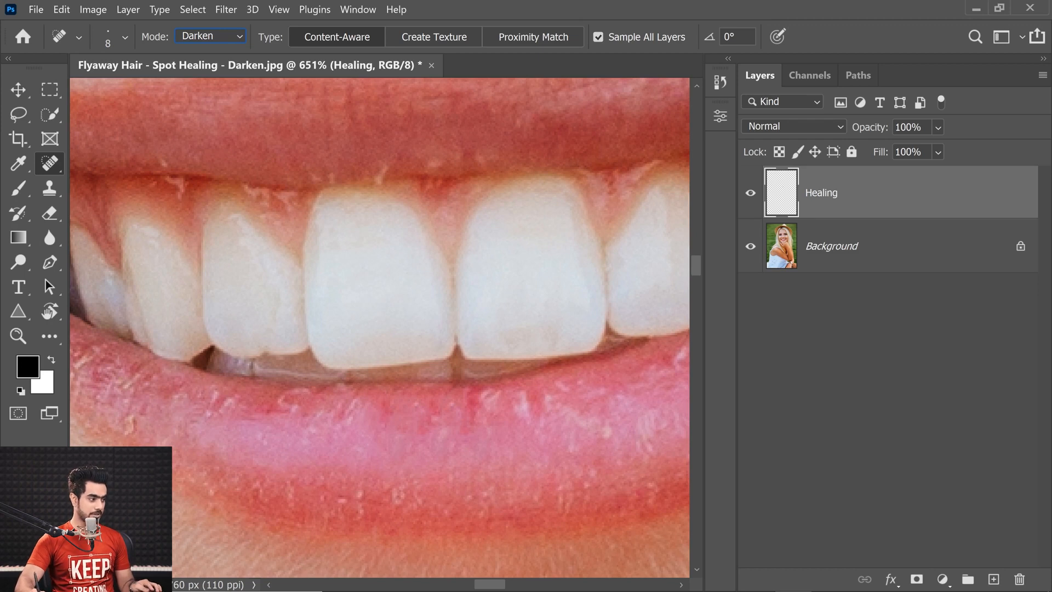
Step: Heal the light flakes across the left part of the lower lip in Darken mode at brush size 8
{"action": "mouse_move", "coordinate": [299, 390]}
{"action": "left_mouse_down"}
{"action": "mouse_move", "coordinate": [288, 398]}
{"action": "mouse_move", "coordinate": [296, 415]}
{"action": "left_mouse_up"}
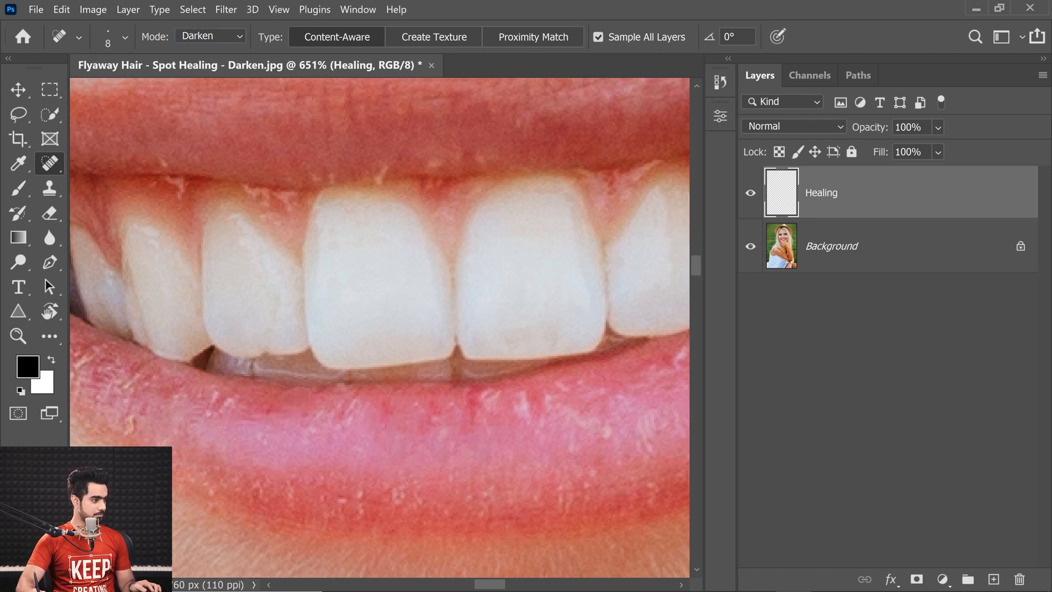
{"action": "left_click_drag", "start_coordinate": [211, 394], "coordinate": [210, 414]}
{"action": "left_click", "coordinate": [227, 405]}
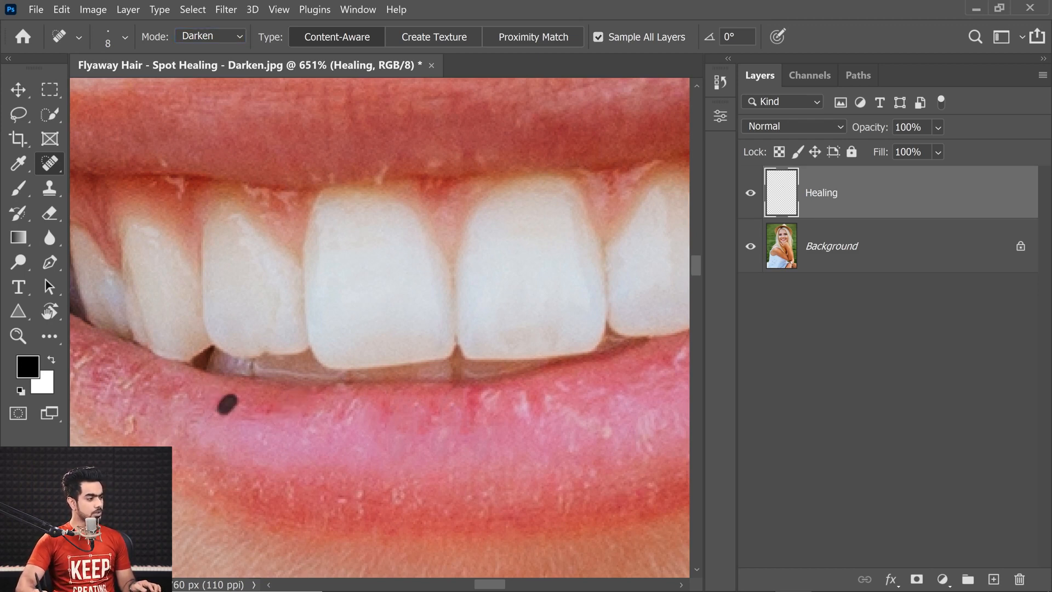
{"action": "left_click_drag", "start_coordinate": [423, 419], "coordinate": [253, 406]}
Step: Enlarge the brush to 12 and heal the flakes along the middle and right part of the lower lip
{"action": "mouse_move", "coordinate": [444, 385]}
{"action": "left_mouse_down"}
{"action": "mouse_move", "coordinate": [352, 425]}
{"action": "mouse_move", "coordinate": [392, 439]}
{"action": "mouse_move", "coordinate": [370, 445]}
{"action": "mouse_move", "coordinate": [357, 469]}
{"action": "left_mouse_up"}
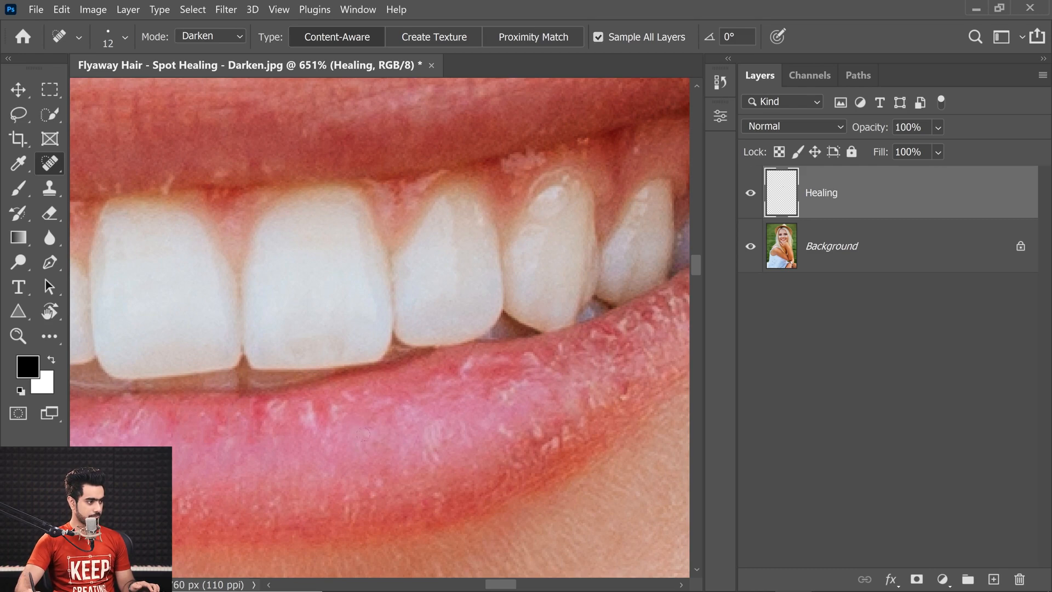
{"action": "left_click_drag", "start_coordinate": [363, 433], "coordinate": [391, 446]}
{"action": "left_click_drag", "start_coordinate": [522, 382], "coordinate": [502, 392]}
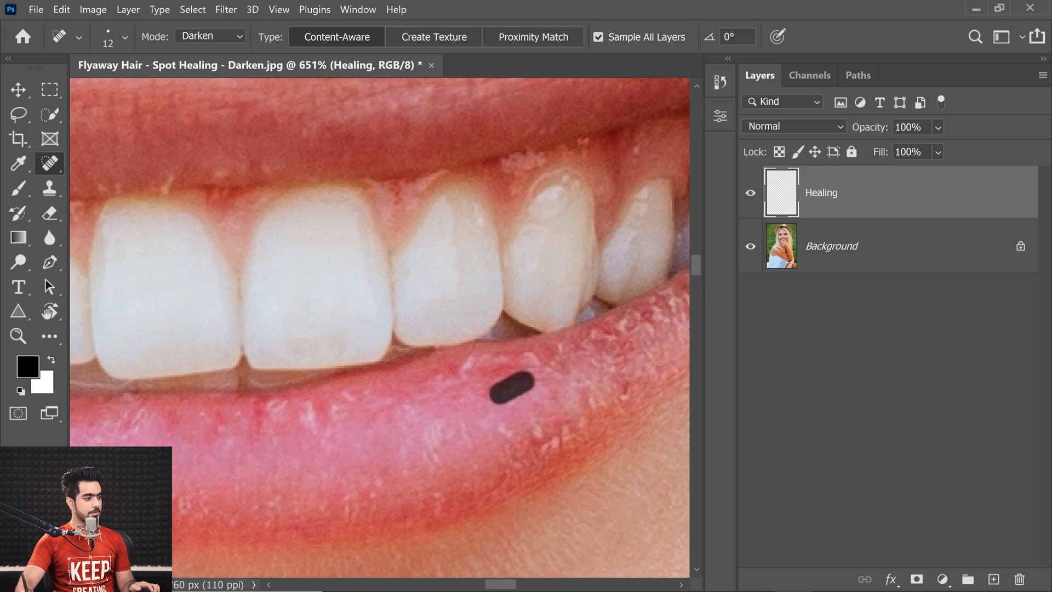
Step: Toggle the Healing layer's visibility to compare the lips before and after the retouching
{"action": "scroll", "coordinate": [562, 414], "scroll_direction": "down", "scroll_amount": 3}
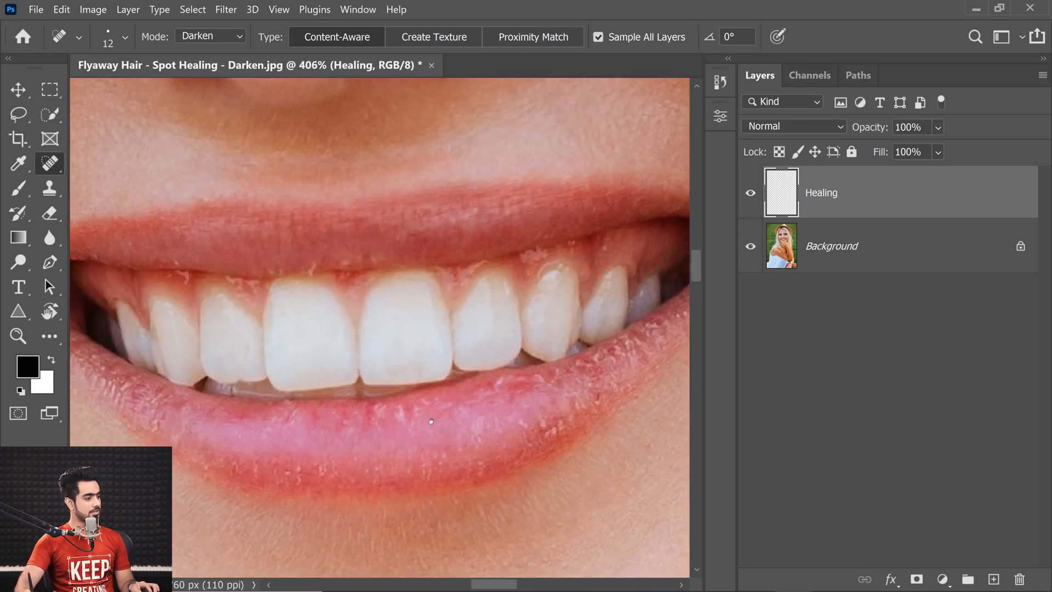
{"action": "left_click", "coordinate": [751, 193]}
{"action": "left_click", "coordinate": [751, 193]}
{"action": "left_click", "coordinate": [750, 197]}
{"action": "left_click", "coordinate": [746, 205]}
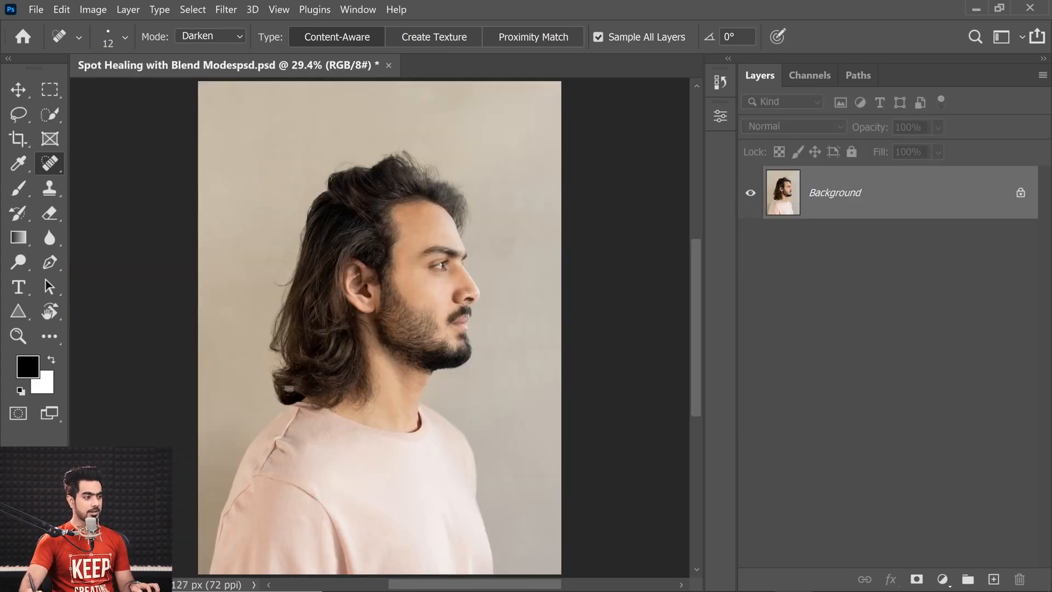
Step: Set the healing mode to Normal and try to remove the stray beard hairs on the man's cheek, enlarging the brush to 69
{"action": "left_click_drag", "start_coordinate": [426, 313], "coordinate": [457, 335]}
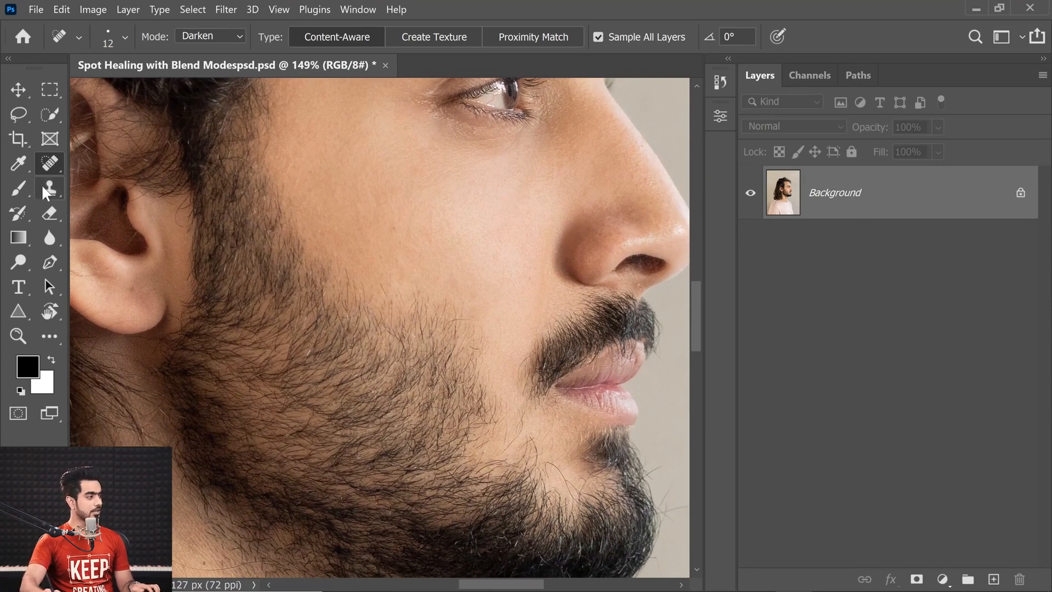
{"action": "left_click", "coordinate": [198, 38]}
{"action": "left_click", "coordinate": [218, 49]}
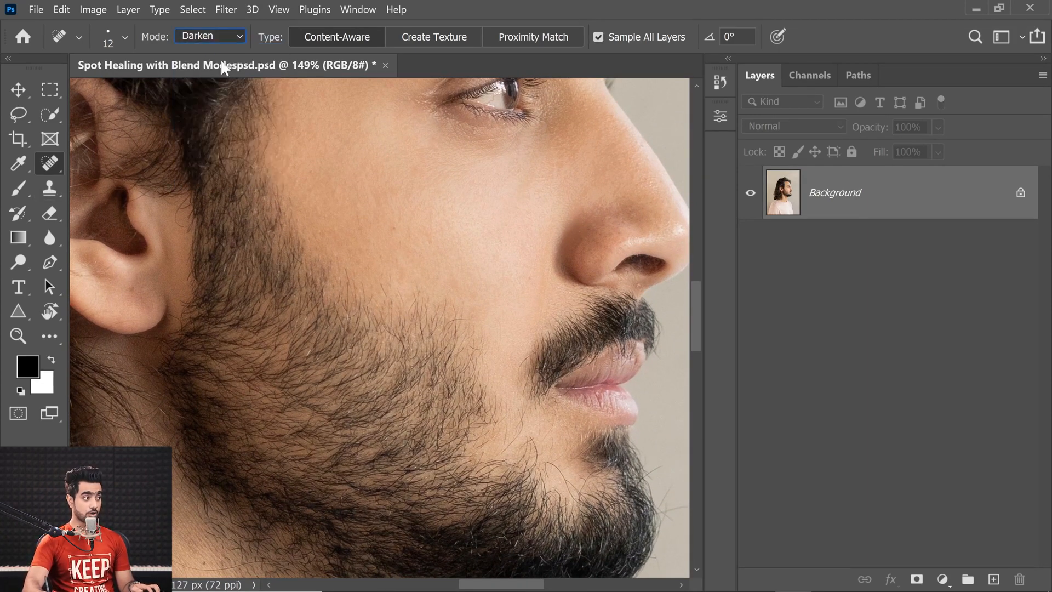
{"action": "mouse_move", "coordinate": [384, 310]}
{"action": "left_mouse_down"}
{"action": "mouse_move", "coordinate": [409, 309]}
{"action": "mouse_move", "coordinate": [436, 344]}
{"action": "left_mouse_up"}
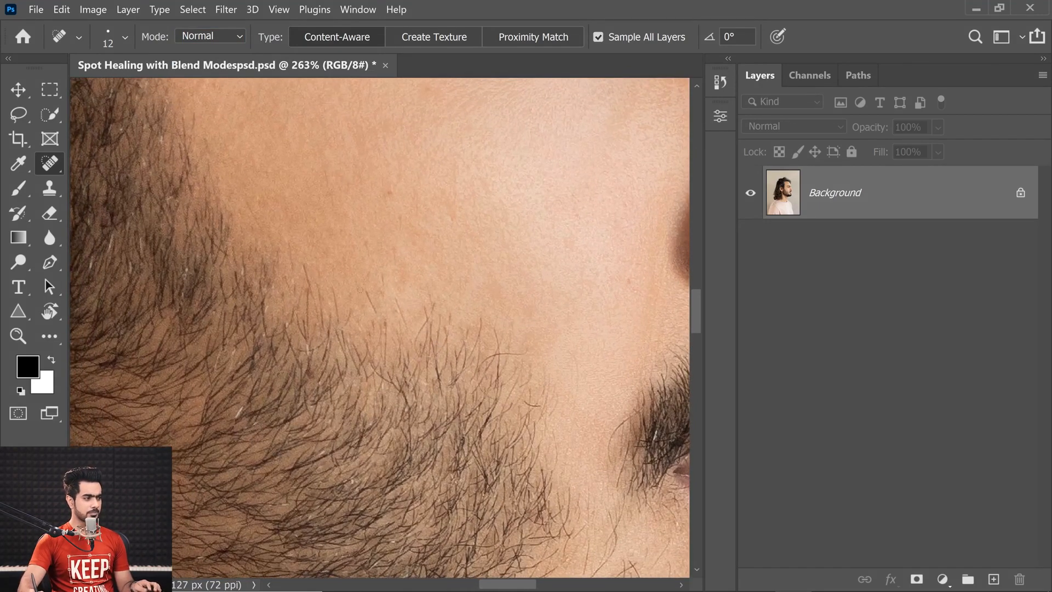
{"action": "left_click_drag", "start_coordinate": [359, 291], "coordinate": [374, 294]}
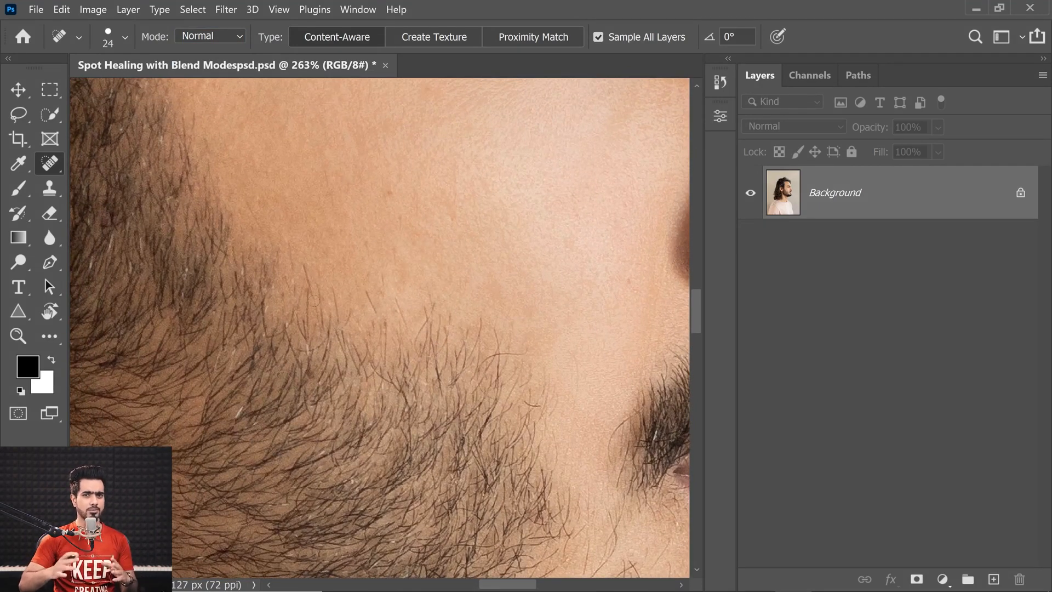
{"action": "left_click_drag", "start_coordinate": [301, 329], "coordinate": [313, 335]}
{"action": "left_click_drag", "start_coordinate": [376, 286], "coordinate": [430, 302]}
{"action": "left_click", "coordinate": [463, 362]}
{"action": "mouse_move", "coordinate": [462, 362]}
{"action": "left_mouse_down"}
{"action": "mouse_move", "coordinate": [496, 384]}
{"action": "mouse_move", "coordinate": [376, 304]}
{"action": "mouse_move", "coordinate": [373, 275]}
{"action": "left_mouse_up"}
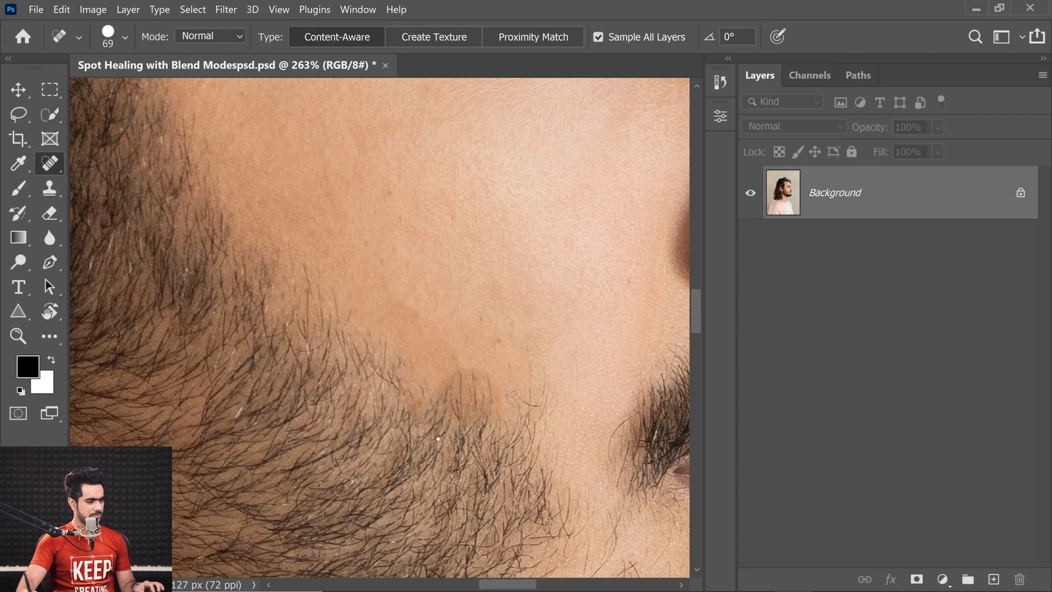
Step: Try to heal more hairs along the beard's upper edge in Normal mode at brush size 69, and inspect the patches up close
{"action": "left_click_drag", "start_coordinate": [438, 438], "coordinate": [498, 417]}
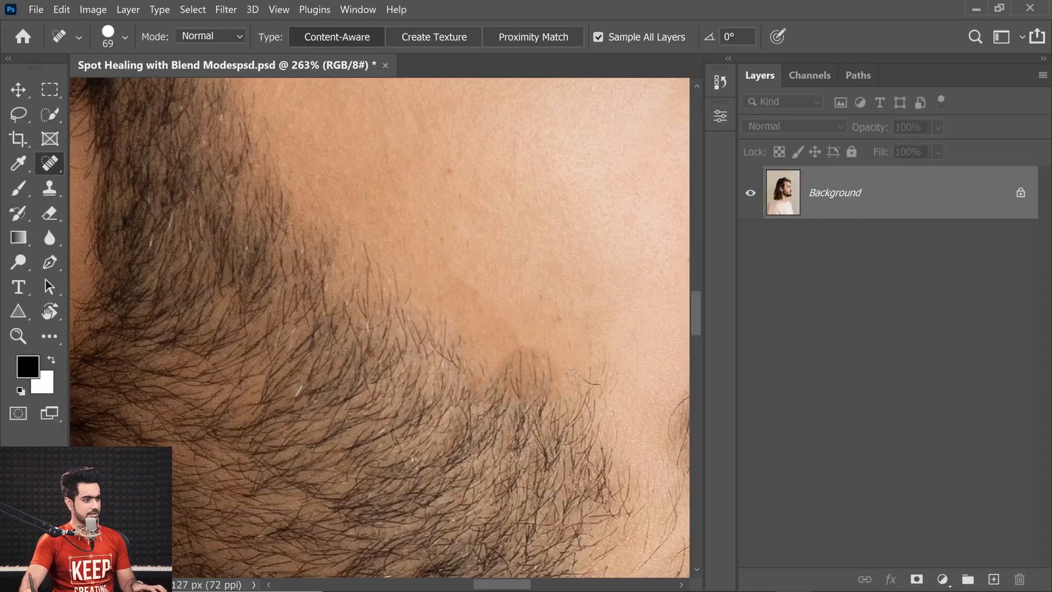
{"action": "mouse_move", "coordinate": [405, 315]}
{"action": "left_mouse_down"}
{"action": "mouse_move", "coordinate": [461, 362]}
{"action": "mouse_move", "coordinate": [433, 419]}
{"action": "mouse_move", "coordinate": [466, 433]}
{"action": "left_mouse_up"}
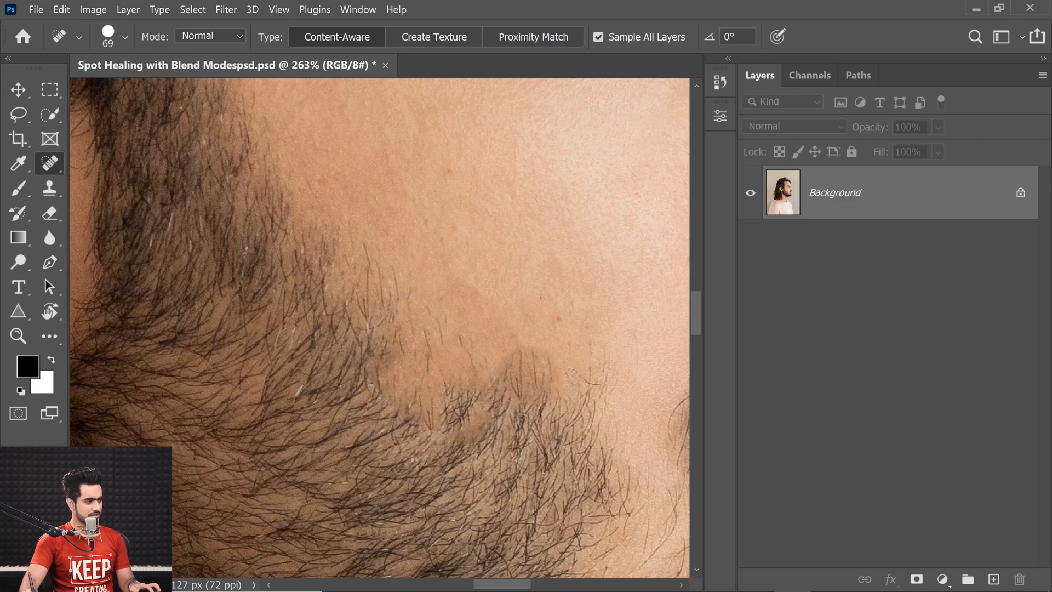
{"action": "scroll", "coordinate": [428, 344], "scroll_direction": "up", "scroll_amount": 3}
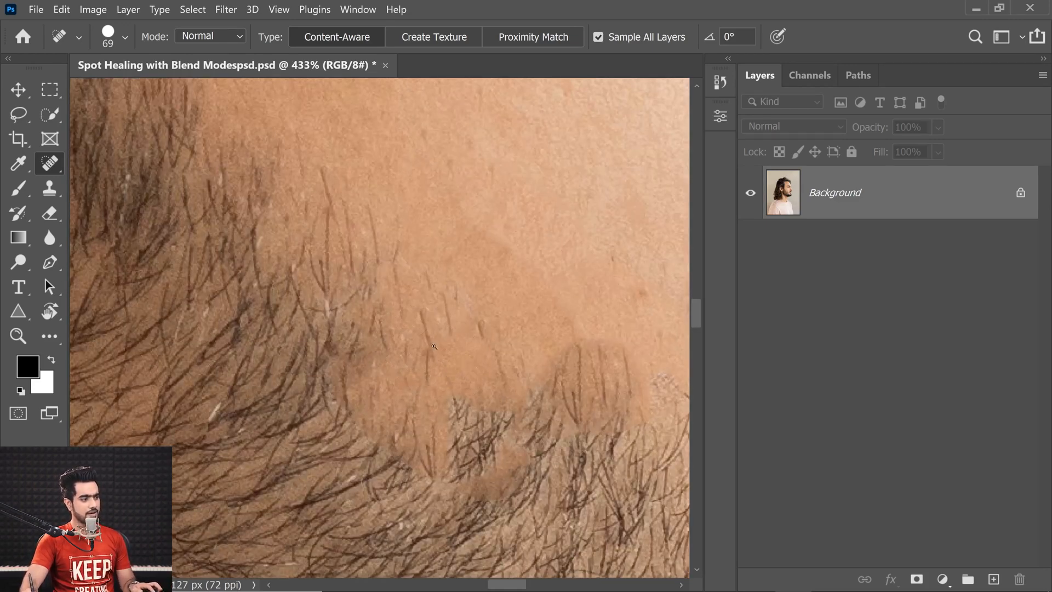
{"action": "key", "text": "ctrl+0"}
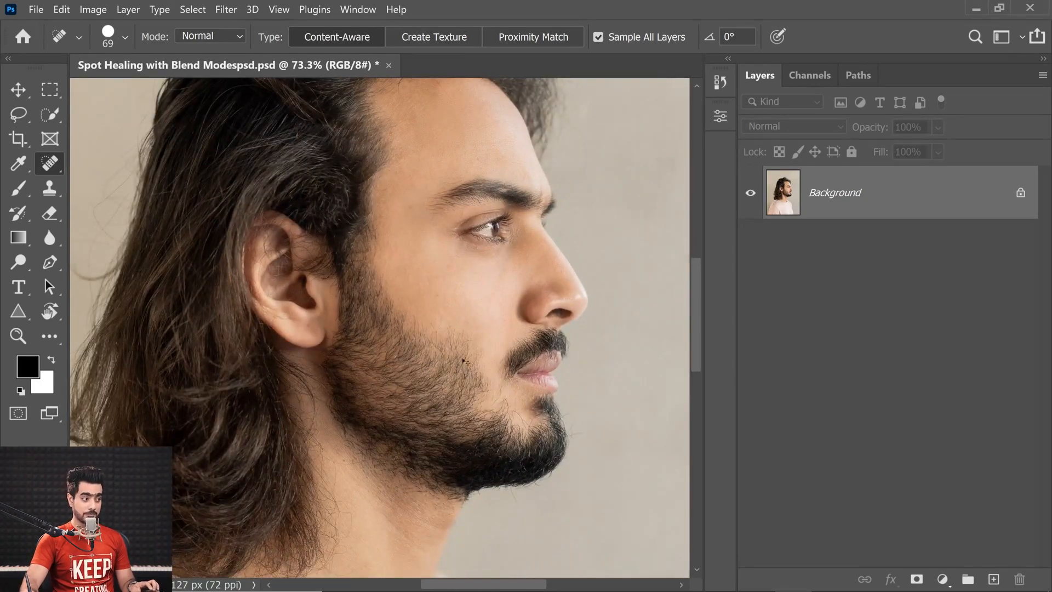
Step: Set the healing mode to Lighten and heal the stray hairs above the beard line on the cheek at brush size 69
{"action": "scroll", "coordinate": [474, 335], "scroll_direction": "up", "scroll_amount": 2}
{"action": "scroll", "coordinate": [475, 335], "scroll_direction": "up", "scroll_amount": 1}
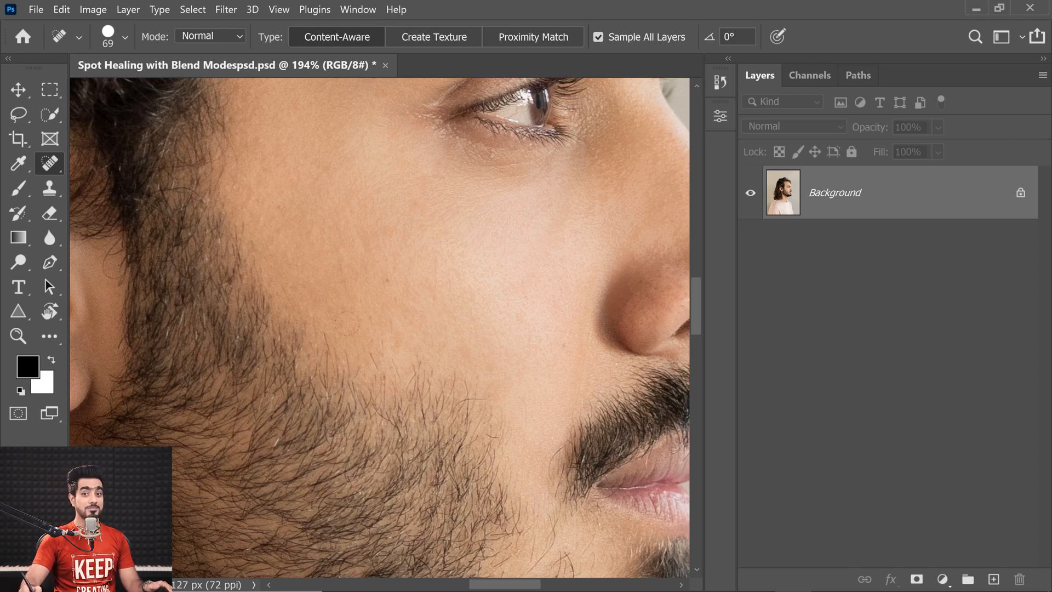
{"action": "left_click", "coordinate": [202, 38]}
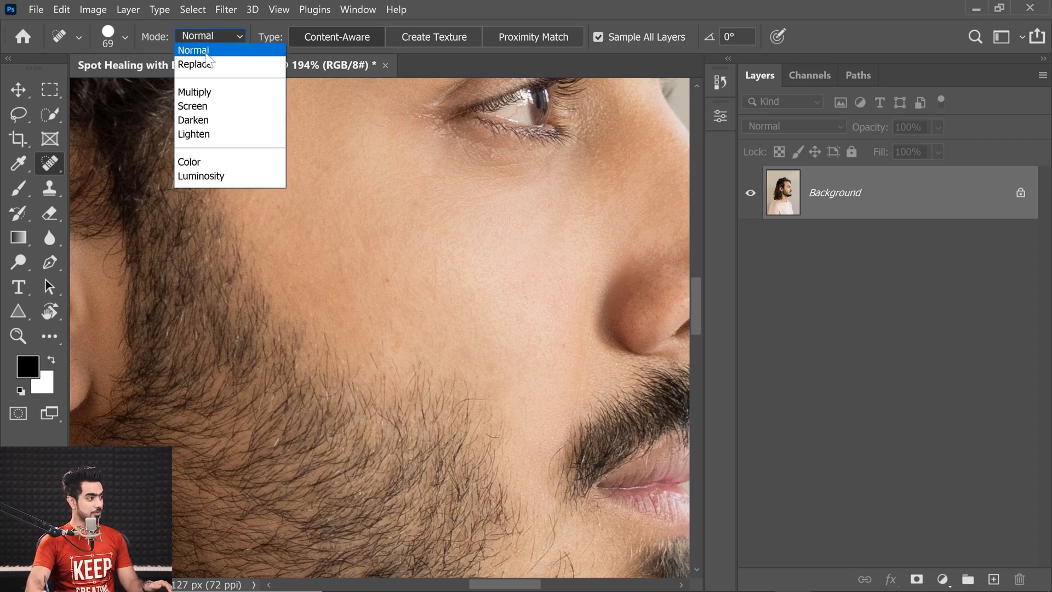
{"action": "left_click", "coordinate": [204, 135]}
{"action": "scroll", "coordinate": [449, 401], "scroll_direction": "up", "scroll_amount": 1}
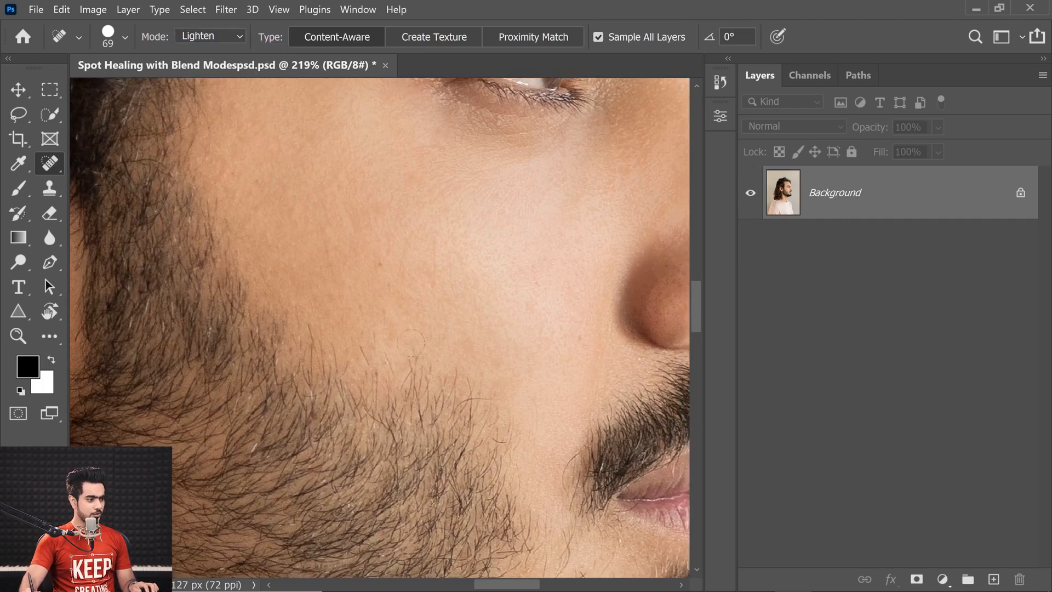
{"action": "mouse_move", "coordinate": [411, 338]}
{"action": "left_mouse_down"}
{"action": "mouse_move", "coordinate": [447, 390]}
{"action": "mouse_move", "coordinate": [498, 420]}
{"action": "mouse_move", "coordinate": [504, 409]}
{"action": "mouse_move", "coordinate": [489, 375]}
{"action": "left_mouse_up"}
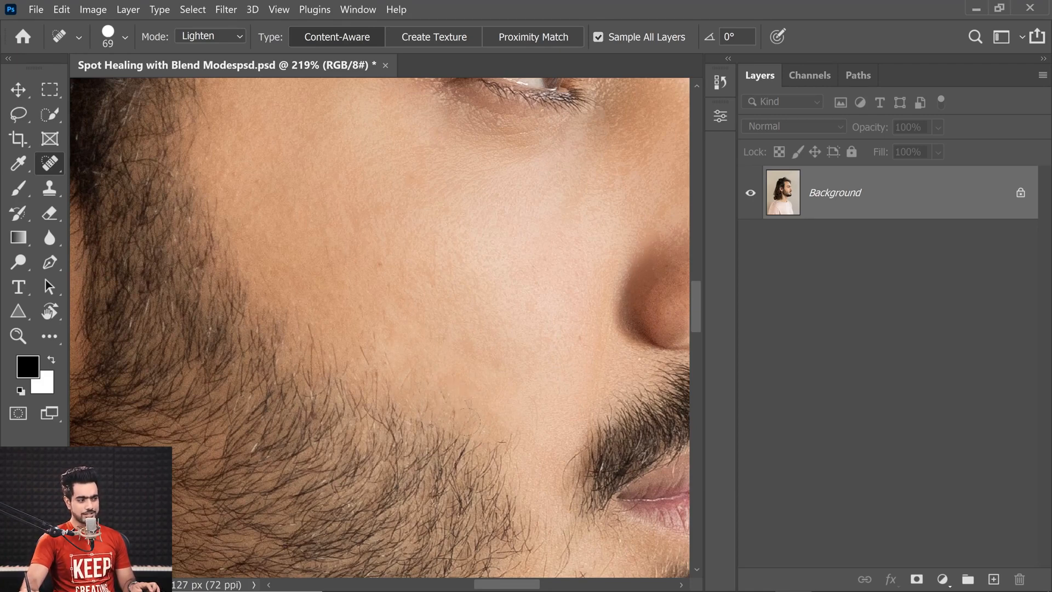
{"action": "scroll", "coordinate": [444, 423], "scroll_direction": "down", "scroll_amount": 3}
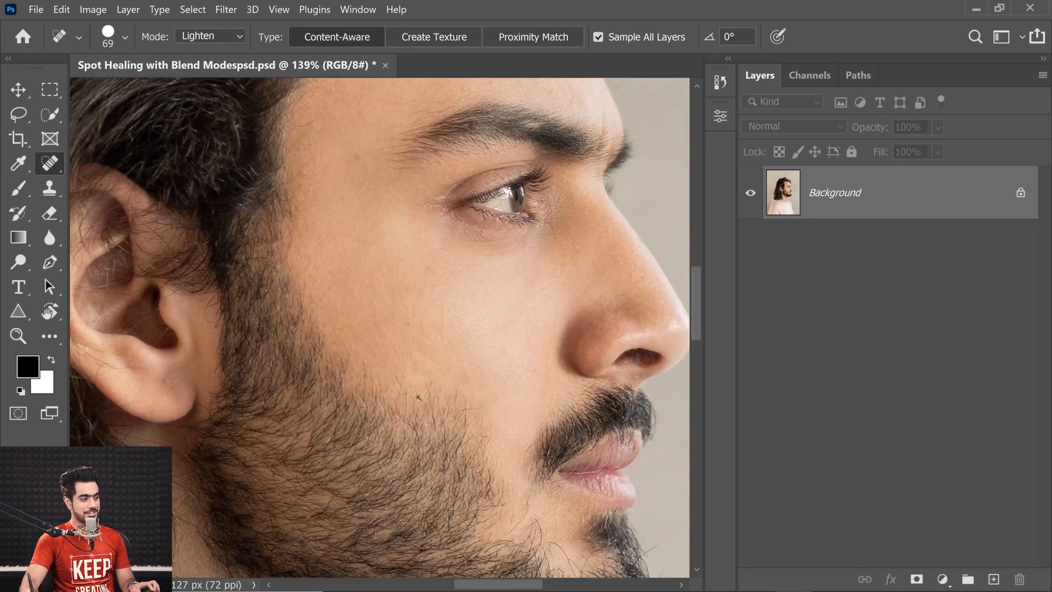
Step: Heal stray hairs on the cheek just above the beard line in Lighten mode, reducing the brush to 41 and on down to 17
{"action": "scroll", "coordinate": [418, 397], "scroll_direction": "up", "scroll_amount": 3}
{"action": "right_click", "coordinate": [380, 360], "text": "alt"}
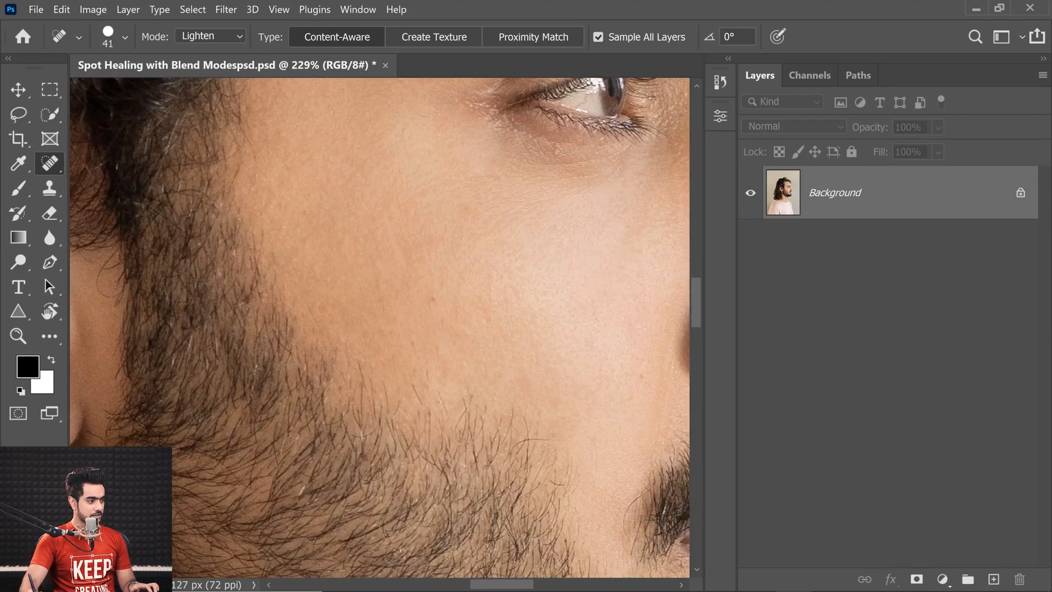
{"action": "left_click_drag", "start_coordinate": [353, 362], "coordinate": [365, 384]}
{"action": "right_click", "coordinate": [423, 383], "text": "alt"}
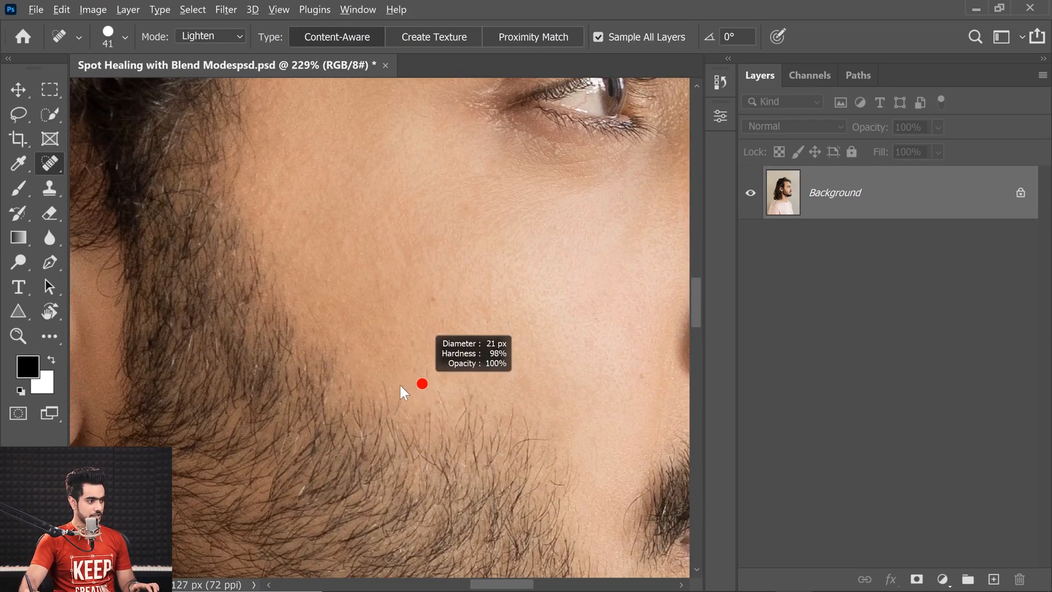
{"action": "left_click", "coordinate": [425, 369]}
{"action": "left_click", "coordinate": [414, 369]}
{"action": "left_click", "coordinate": [429, 376]}
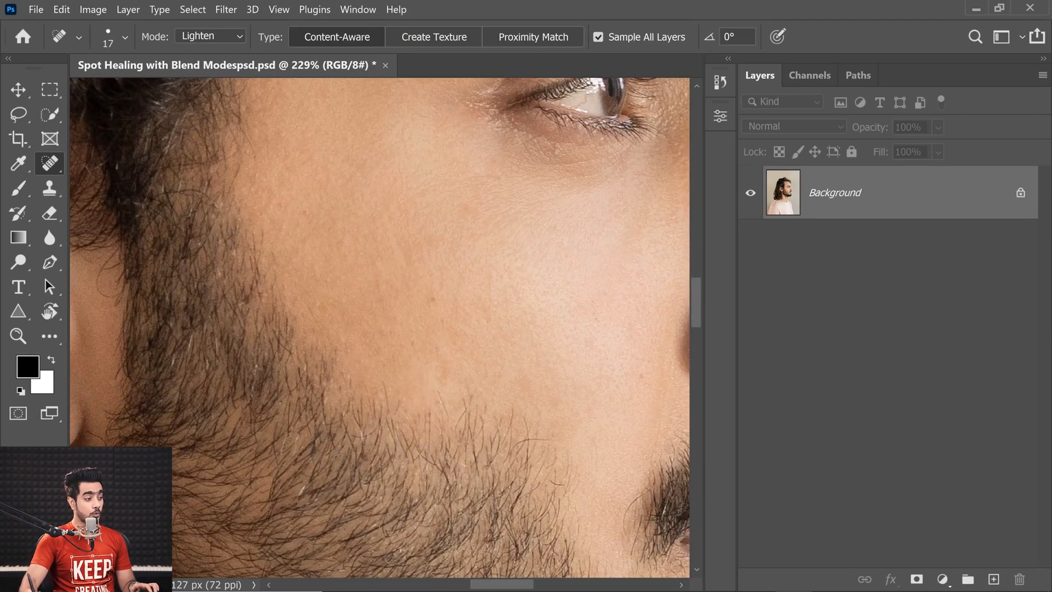
Step: Heal the stray hairs along the left part of the cheek's beard edge at brush size 17
{"action": "mouse_move", "coordinate": [373, 379]}
{"action": "left_mouse_down"}
{"action": "mouse_move", "coordinate": [397, 420]}
{"action": "mouse_move", "coordinate": [431, 423]}
{"action": "left_mouse_up"}
{"action": "left_click", "coordinate": [384, 390]}
{"action": "left_click", "coordinate": [378, 392]}
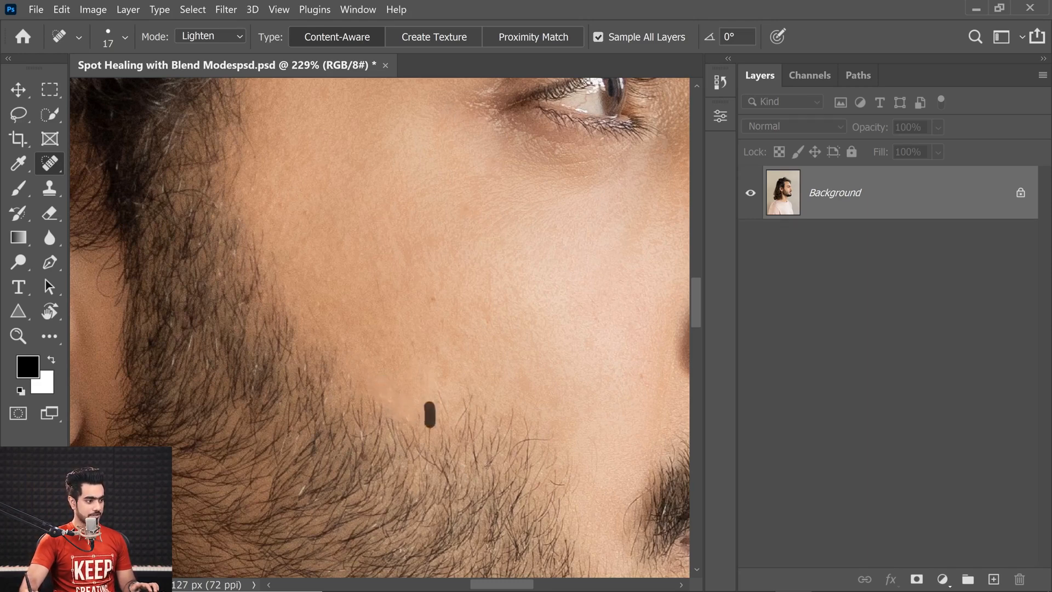
{"action": "left_click", "coordinate": [421, 418]}
{"action": "left_click", "coordinate": [440, 391]}
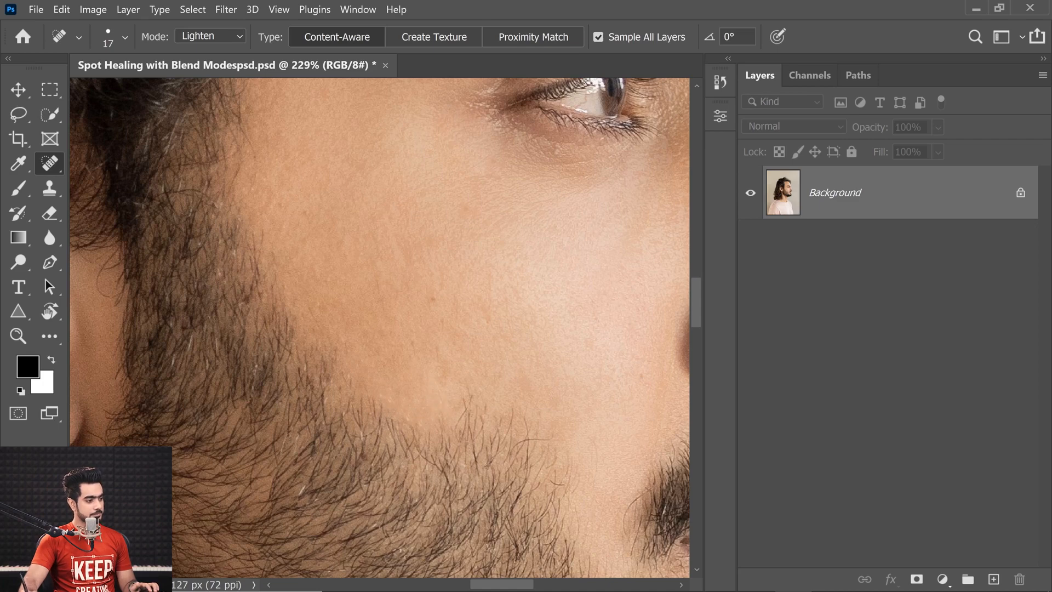
Step: Heal the taller stray hairs sticking up from the middle of the cheek's beard edge
{"action": "left_click", "coordinate": [471, 400]}
{"action": "left_click", "coordinate": [469, 419]}
{"action": "left_click_drag", "start_coordinate": [459, 418], "coordinate": [479, 447]}
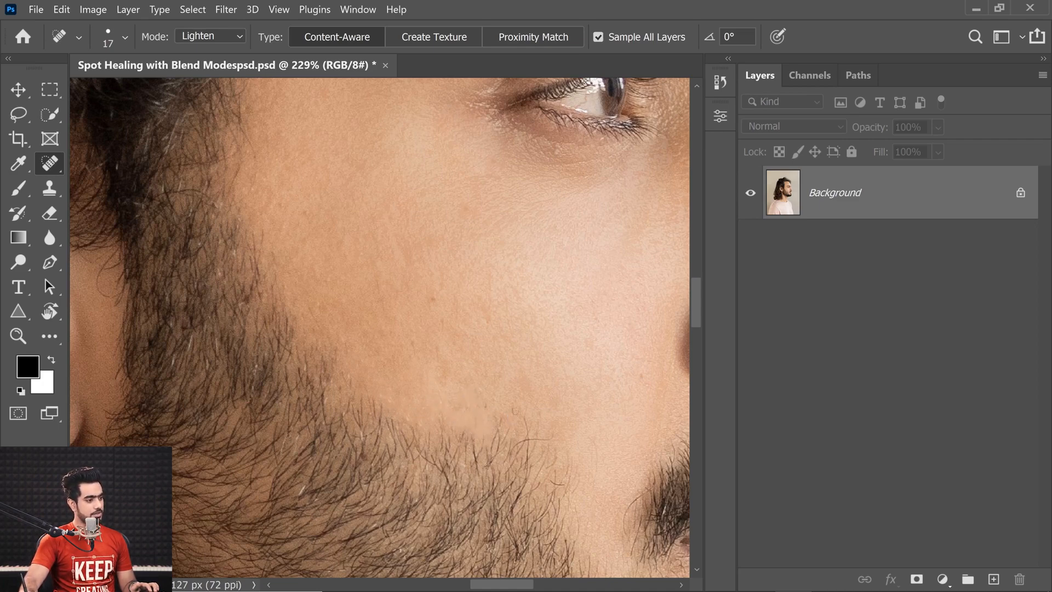
{"action": "mouse_move", "coordinate": [515, 412]}
{"action": "left_mouse_down"}
{"action": "mouse_move", "coordinate": [510, 453]}
{"action": "mouse_move", "coordinate": [496, 451]}
{"action": "left_mouse_up"}
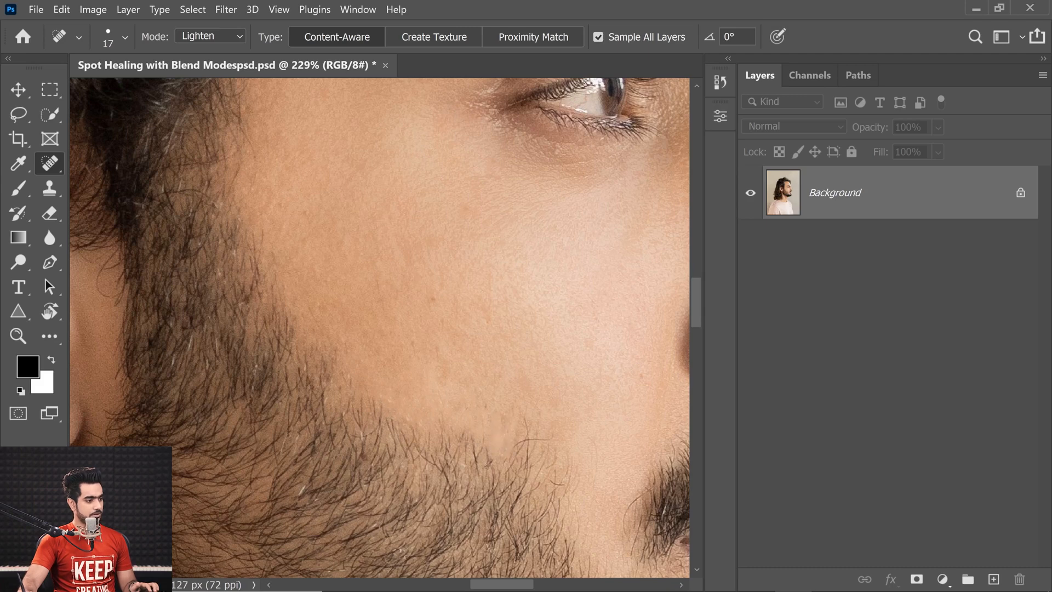
Step: Heal the long stray hairs rising from the cheek's beard edge toward the mouth in Lighten mode at brush size 17
{"action": "mouse_move", "coordinate": [525, 416]}
{"action": "left_mouse_down"}
{"action": "mouse_move", "coordinate": [511, 444]}
{"action": "mouse_move", "coordinate": [550, 436]}
{"action": "left_mouse_up"}
{"action": "left_click_drag", "start_coordinate": [543, 440], "coordinate": [549, 438]}
{"action": "left_click", "coordinate": [556, 435]}
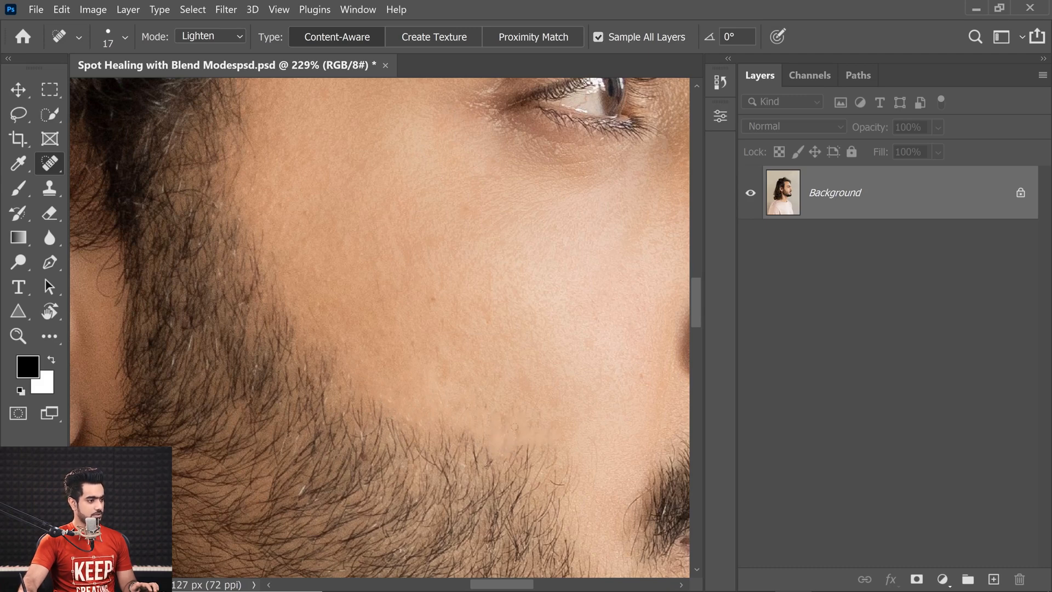
{"action": "left_click", "coordinate": [529, 450]}
{"action": "left_click", "coordinate": [518, 448]}
{"action": "left_click", "coordinate": [522, 459]}
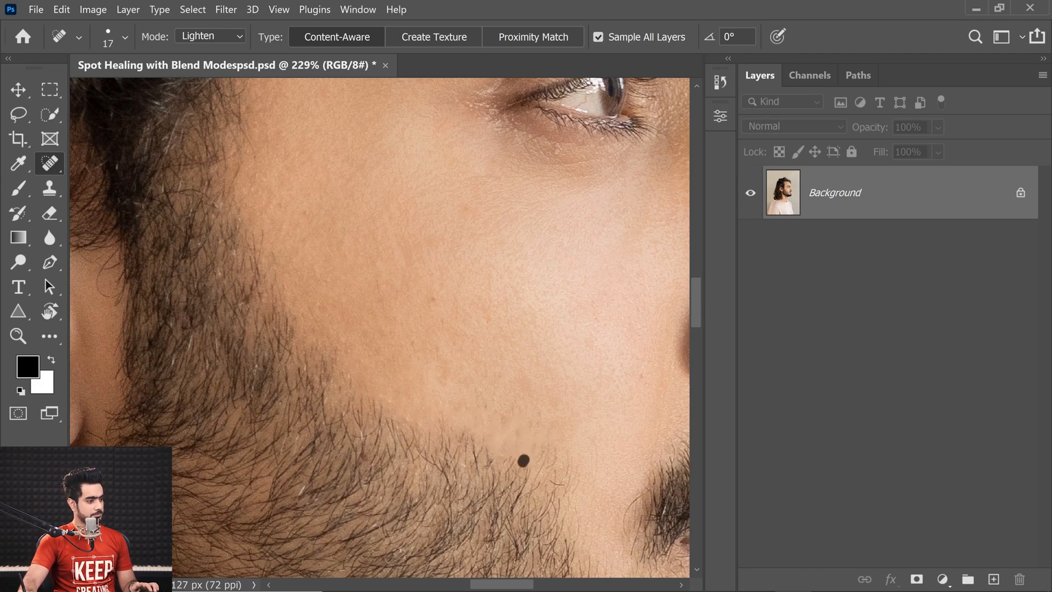
Step: Heal the remaining stray hairs around the front corner of the cheek's beard edge in Lighten mode
{"action": "scroll", "coordinate": [477, 421], "scroll_direction": "down", "scroll_amount": 5}
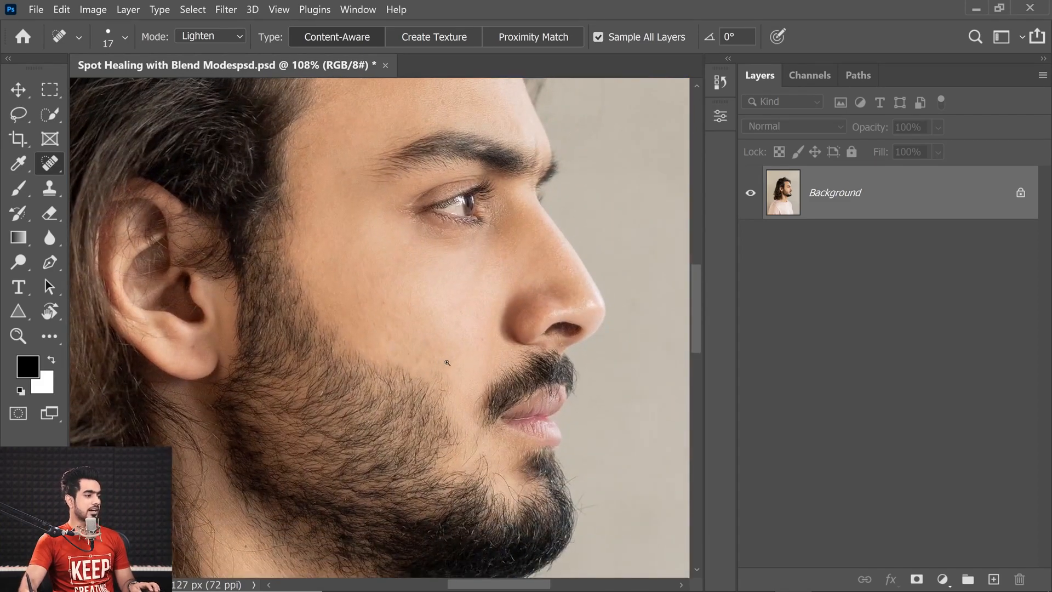
{"action": "scroll", "coordinate": [447, 364], "scroll_direction": "up", "scroll_amount": 4}
{"action": "left_click_drag", "start_coordinate": [429, 377], "coordinate": [434, 394]}
{"action": "left_click", "coordinate": [445, 392]}
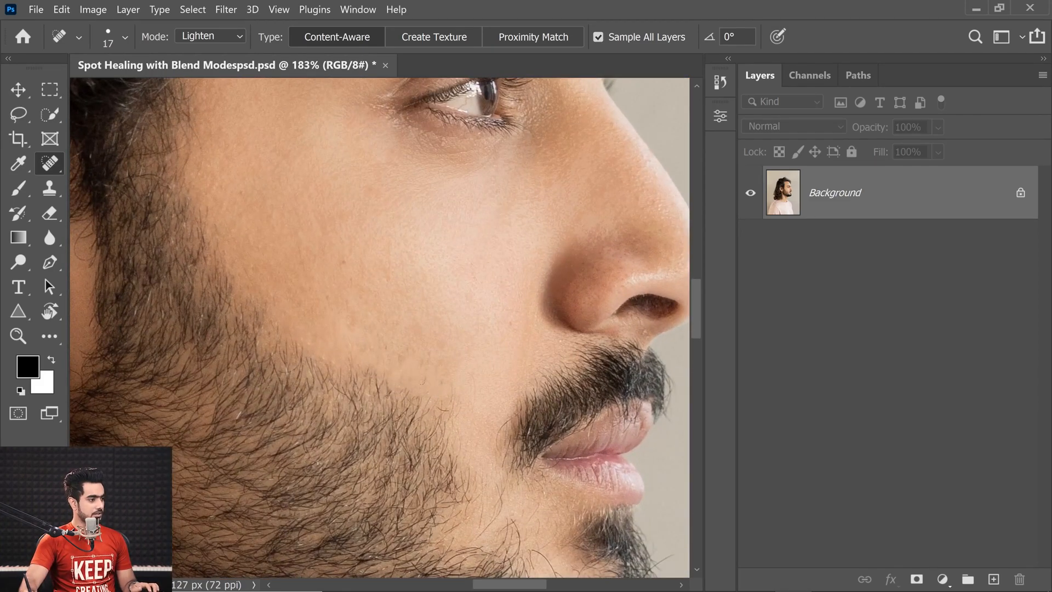
{"action": "left_click", "coordinate": [448, 385]}
{"action": "left_click", "coordinate": [467, 375]}
{"action": "left_click_drag", "start_coordinate": [456, 380], "coordinate": [426, 380]}
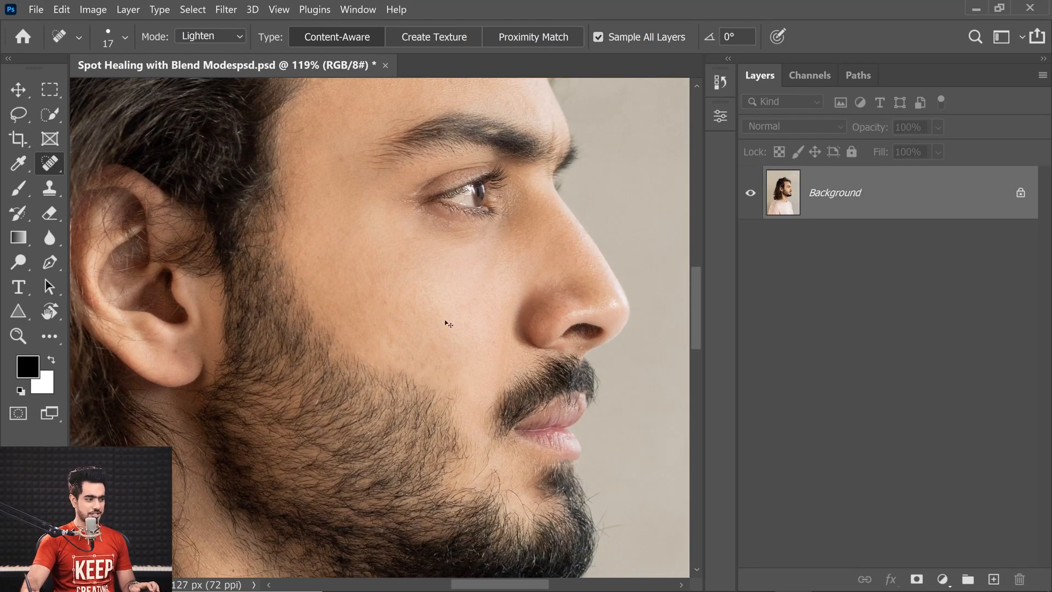
Step: Revert the document to its opening snapshot in the history
{"action": "left_click", "coordinate": [719, 84]}
{"action": "left_click_drag", "start_coordinate": [698, 383], "coordinate": [689, 79]}
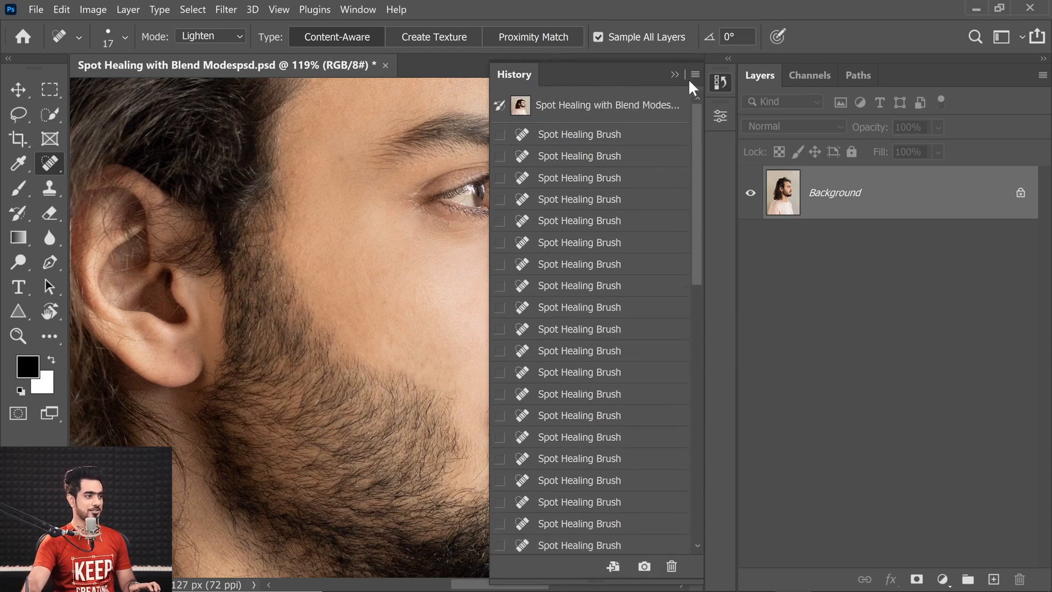
{"action": "left_click", "coordinate": [639, 111]}
{"action": "left_click", "coordinate": [717, 83]}
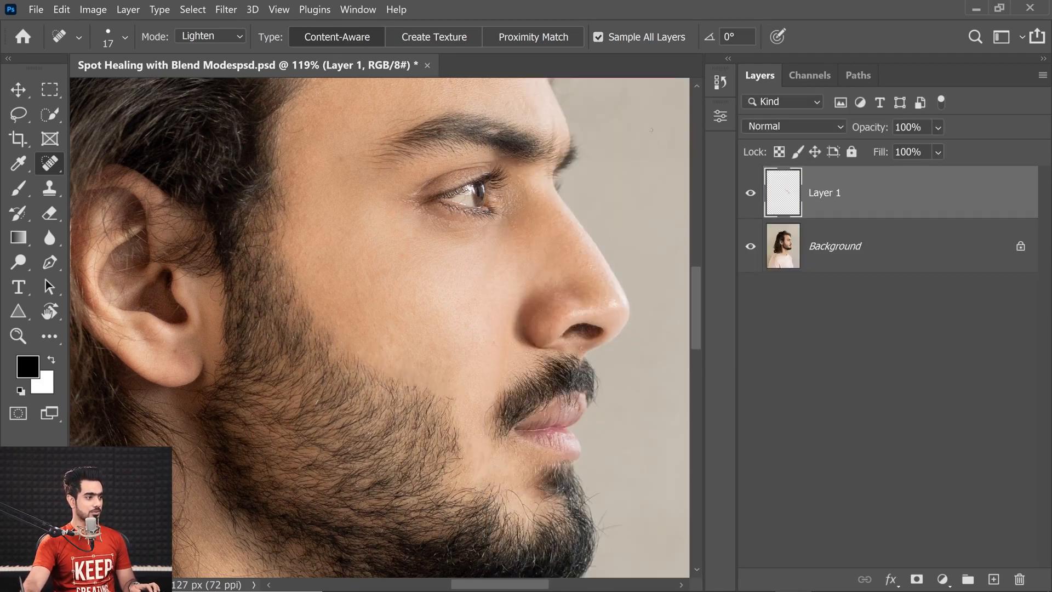
Step: Compare the beard line before and after retouching by hiding and showing Layer 1
{"action": "left_click", "coordinate": [451, 345]}
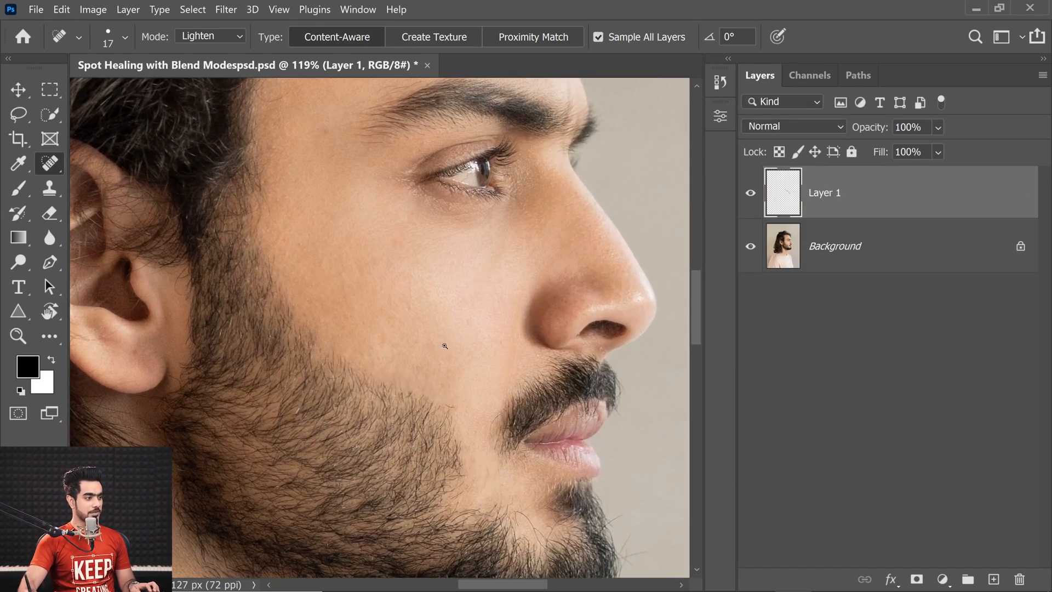
{"action": "left_click", "coordinate": [749, 197]}
{"action": "left_click", "coordinate": [750, 197]}
{"action": "left_click", "coordinate": [749, 197]}
{"action": "left_click", "coordinate": [750, 197]}
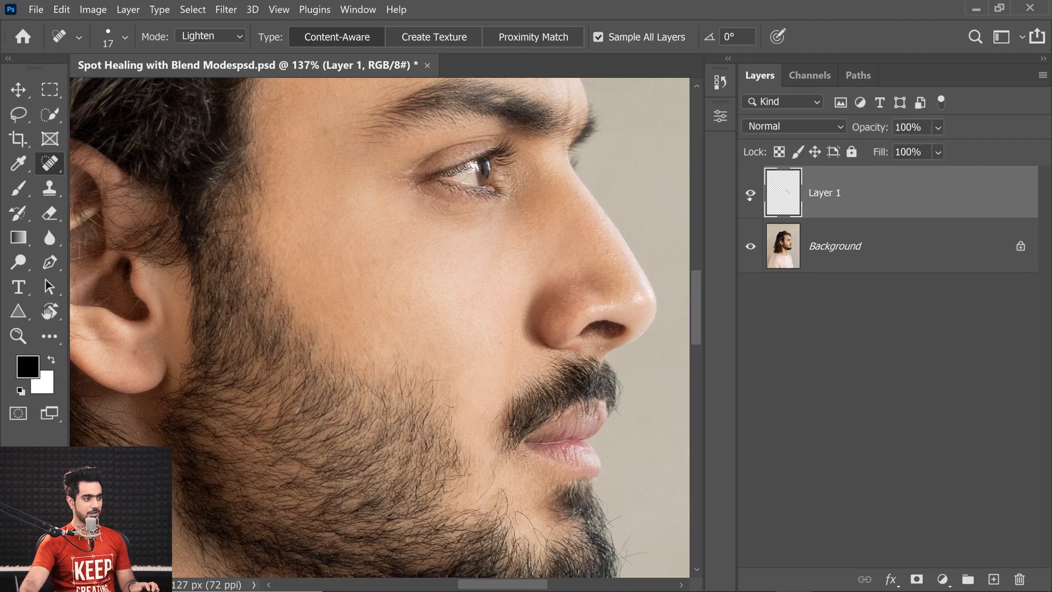
Step: Add a new layer above Layer 1 and set the spot healing mode to Normal
{"action": "left_click", "coordinate": [994, 580]}
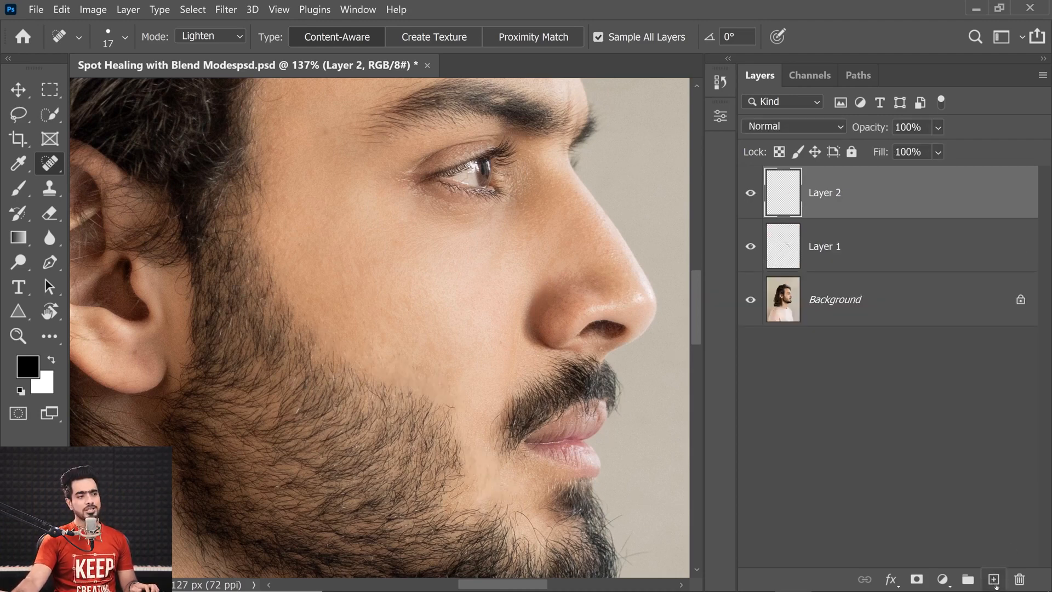
{"action": "left_click", "coordinate": [214, 36]}
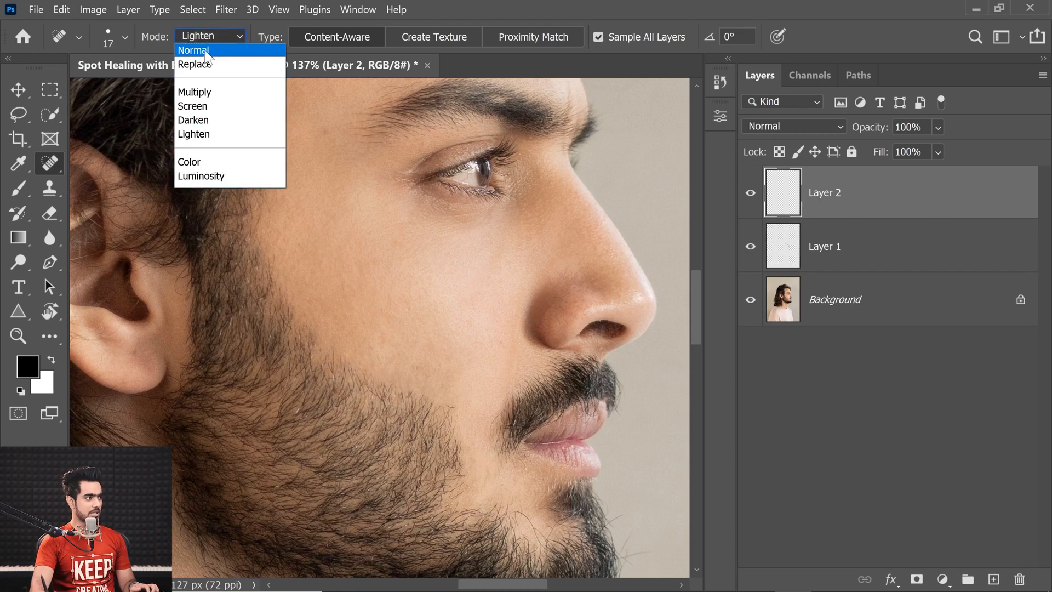
{"action": "left_click", "coordinate": [206, 52]}
Step: Enlarge the brush to 30 px and heal marks on the cheek just above the beard edge in Normal mode
{"action": "scroll", "coordinate": [448, 372], "scroll_direction": "up", "scroll_amount": 5}
{"action": "key", "text": "bracketright"}
{"action": "key", "text": "bracketright"}
{"action": "right_click", "coordinate": [395, 362]}
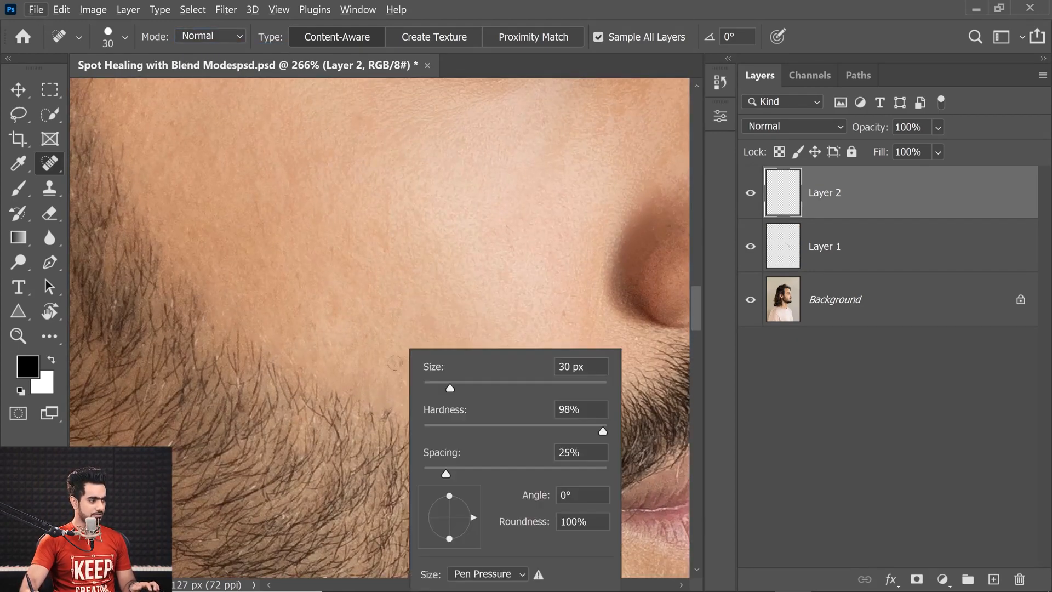
{"action": "key", "text": "Escape"}
{"action": "left_click", "coordinate": [395, 360]}
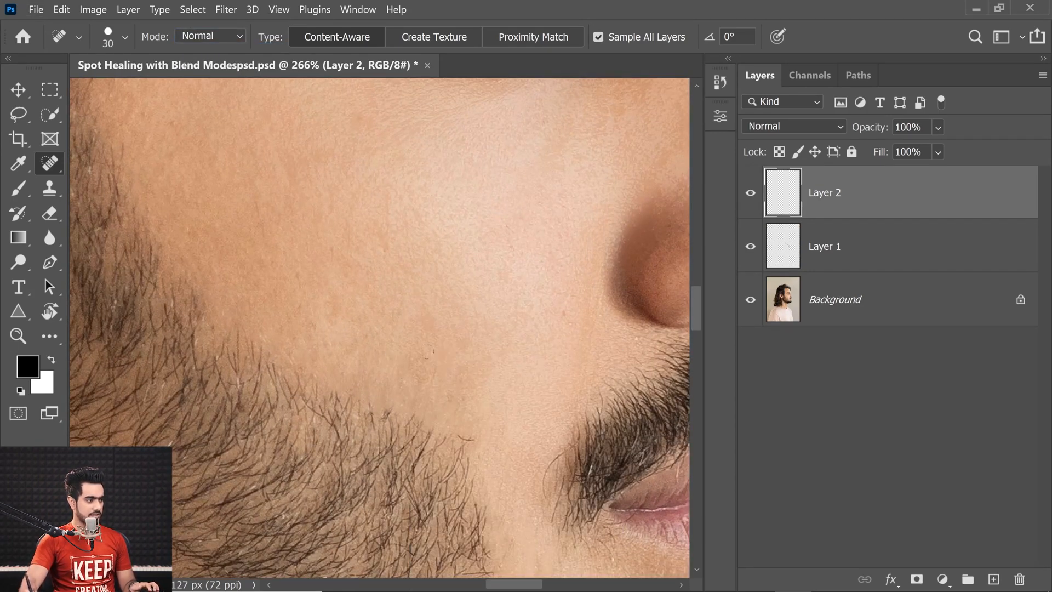
{"action": "left_click", "coordinate": [457, 353]}
{"action": "scroll", "coordinate": [255, 319], "scroll_direction": "down", "scroll_amount": 4}
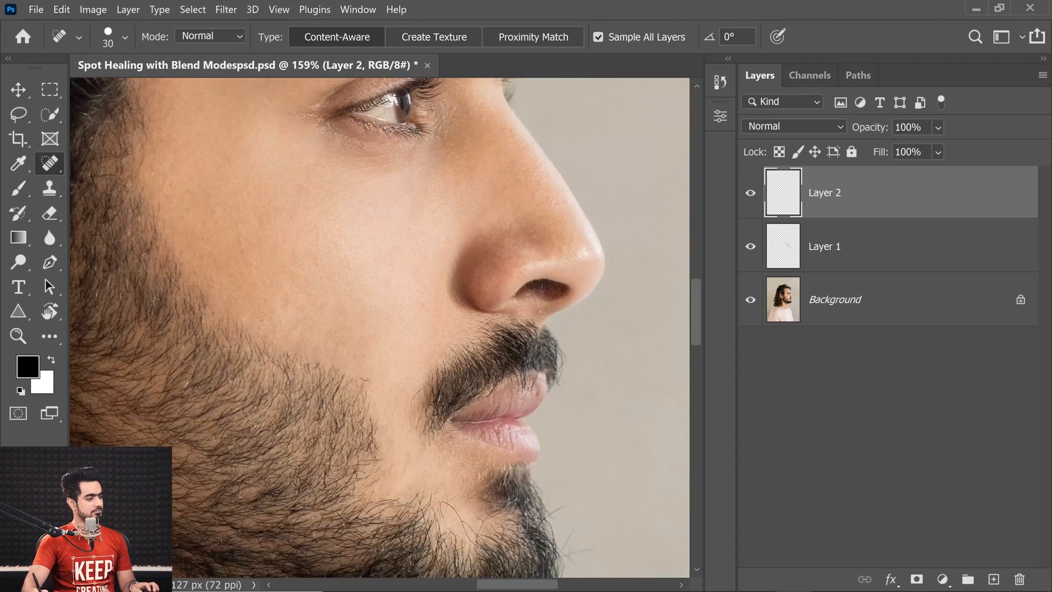
Step: Reduce the brush to 13 and heal stray hairs along the cheek's beard edge in Normal mode
{"action": "scroll", "coordinate": [256, 320], "scroll_direction": "up", "scroll_amount": 5}
{"action": "left_click_drag", "start_coordinate": [256, 319], "coordinate": [235, 318]}
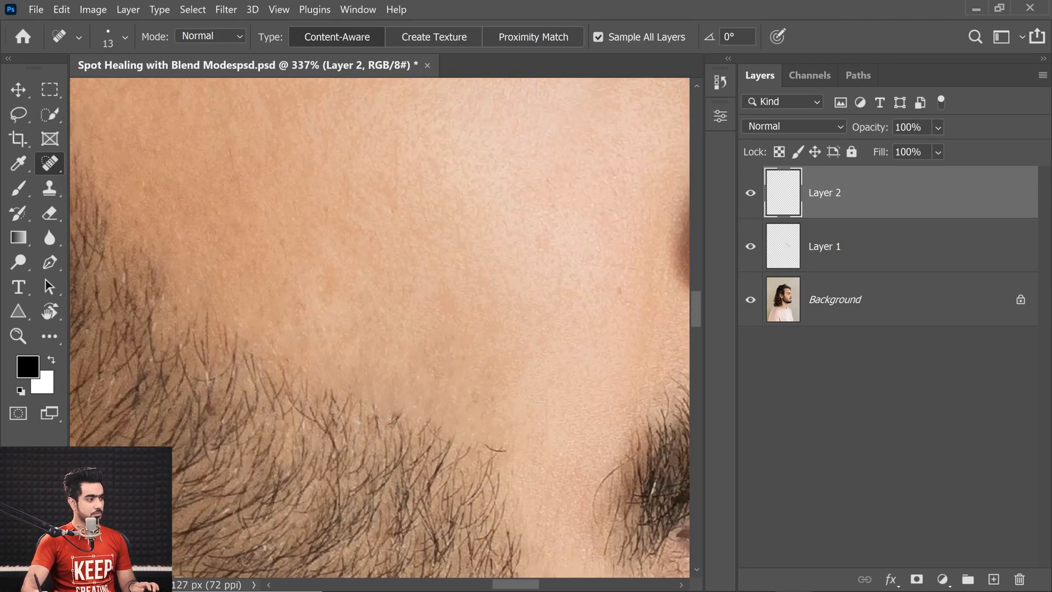
{"action": "scroll", "coordinate": [259, 321], "scroll_direction": "down", "scroll_amount": 3}
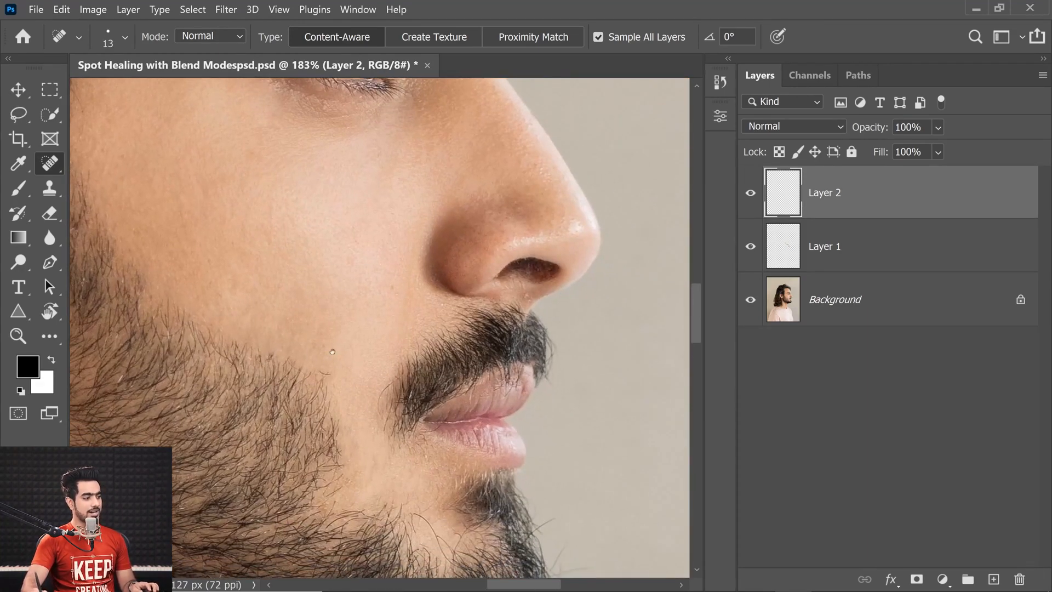
{"action": "scroll", "coordinate": [341, 388], "scroll_direction": "up", "scroll_amount": 3}
{"action": "left_click_drag", "start_coordinate": [301, 354], "coordinate": [314, 354]}
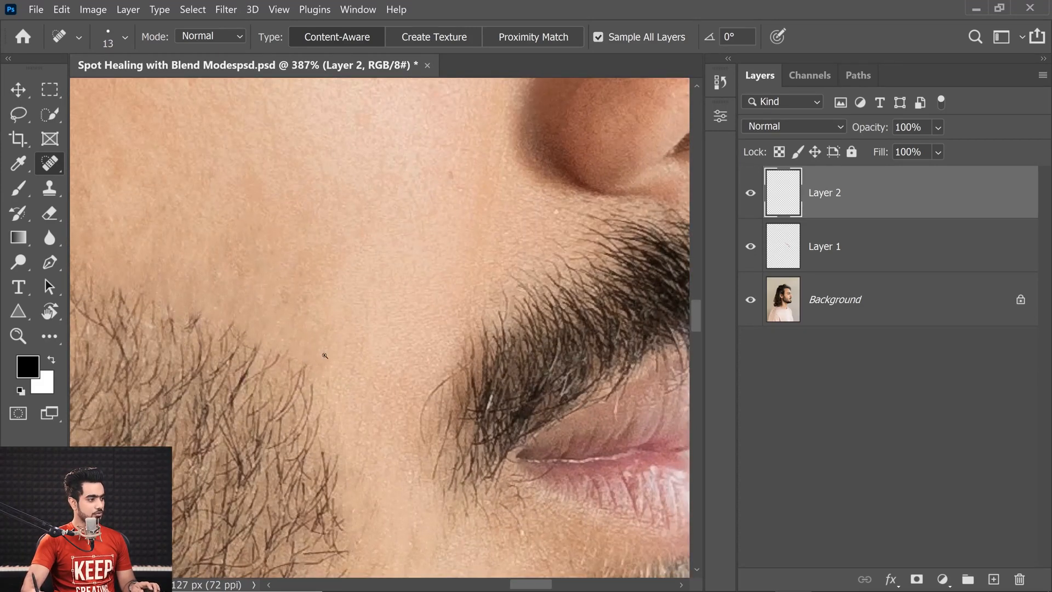
{"action": "scroll", "coordinate": [297, 347], "scroll_direction": "down", "scroll_amount": 5}
{"action": "scroll", "coordinate": [297, 347], "scroll_direction": "down", "scroll_amount": 1}
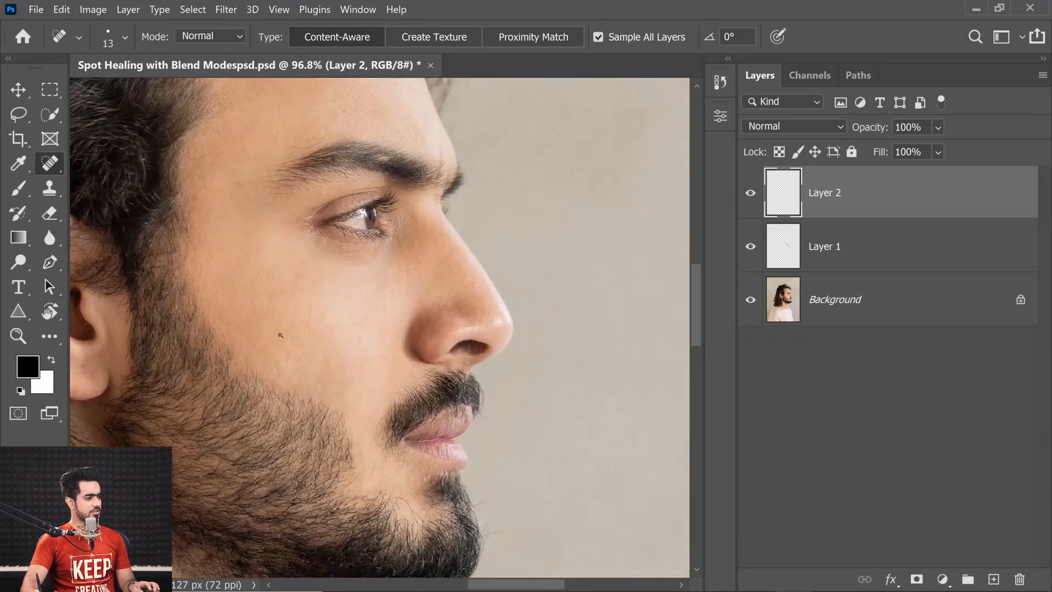
{"action": "scroll", "coordinate": [297, 348], "scroll_direction": "up", "scroll_amount": 2}
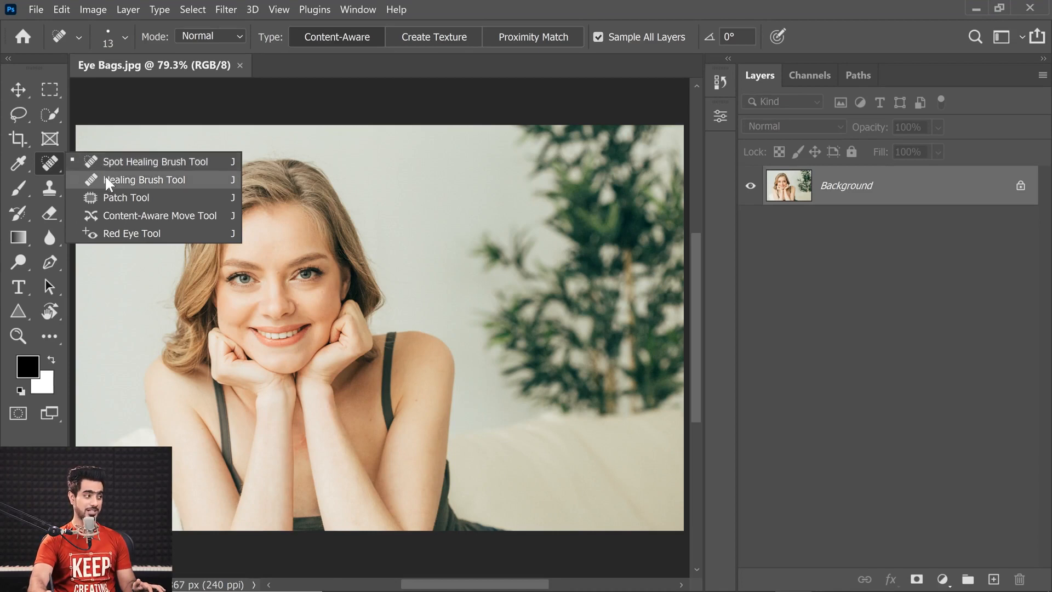
Step: Select the Healing Brush Tool for Eye Bags.jpg and add a new layer above the Background
{"action": "left_click", "coordinate": [144, 180]}
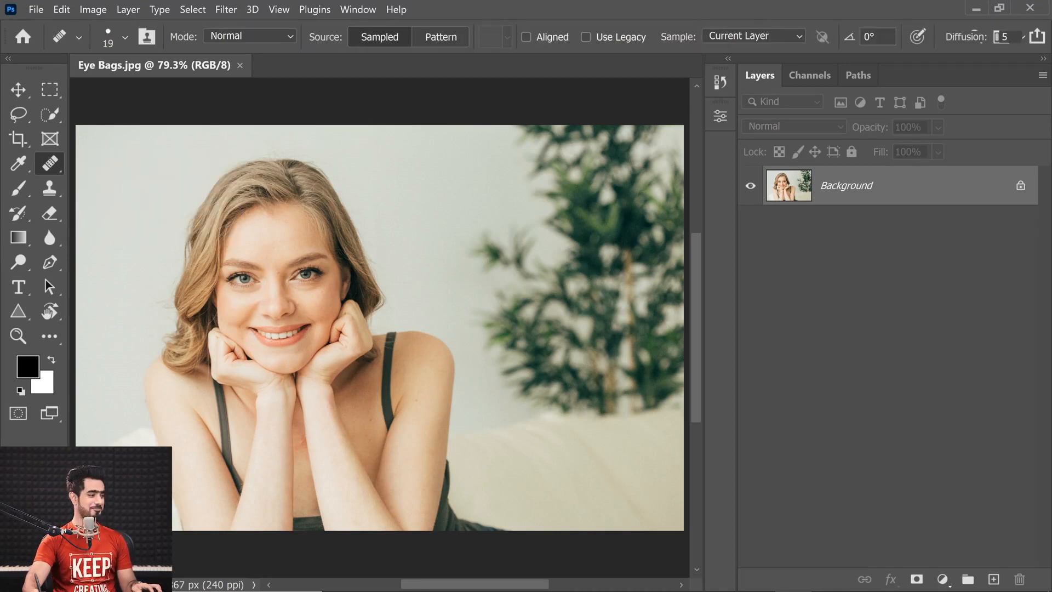
{"action": "left_click_drag", "start_coordinate": [295, 272], "coordinate": [350, 280]}
{"action": "left_click_drag", "start_coordinate": [285, 332], "coordinate": [355, 305]}
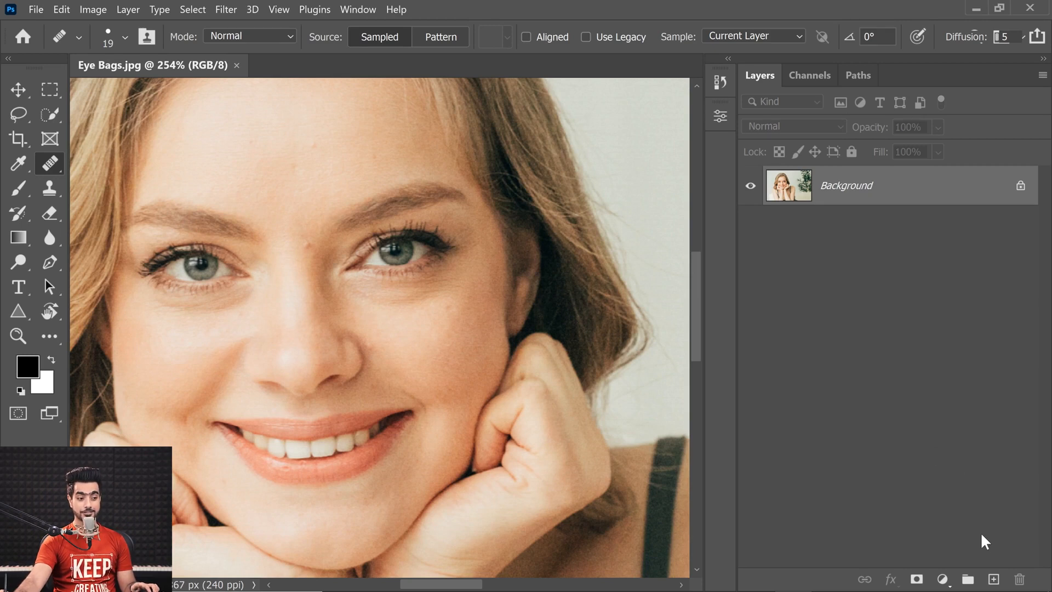
{"action": "left_click", "coordinate": [994, 580]}
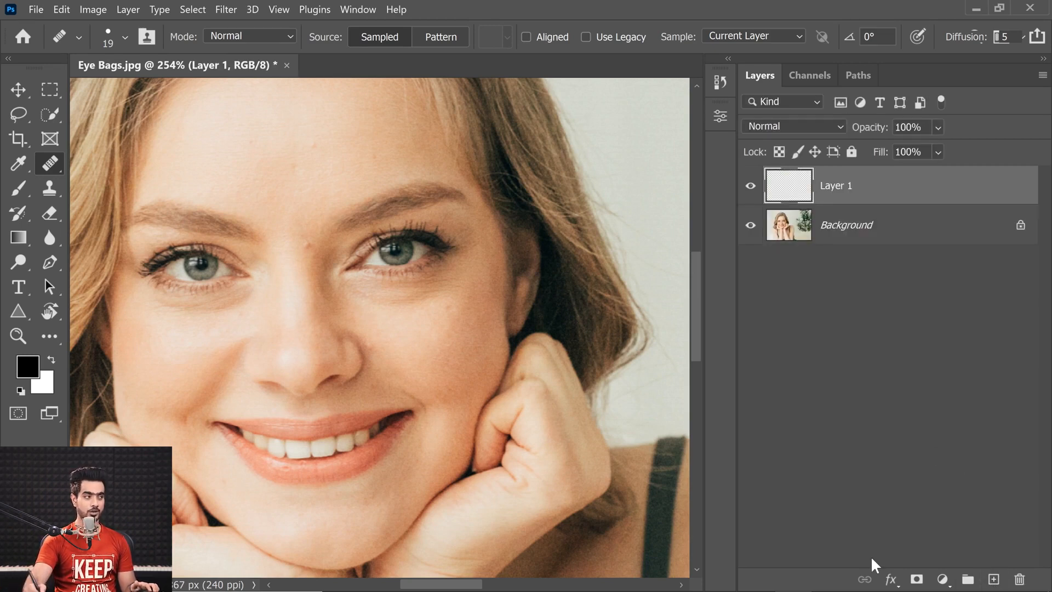
{"action": "right_click", "coordinate": [57, 156]}
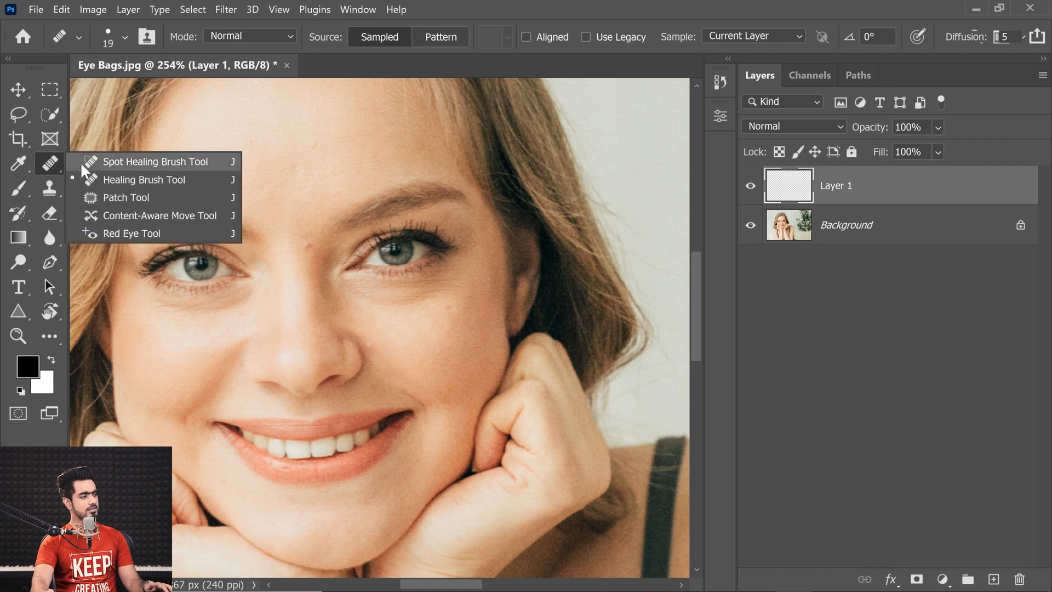
{"action": "left_click", "coordinate": [111, 179]}
{"action": "right_click", "coordinate": [48, 163]}
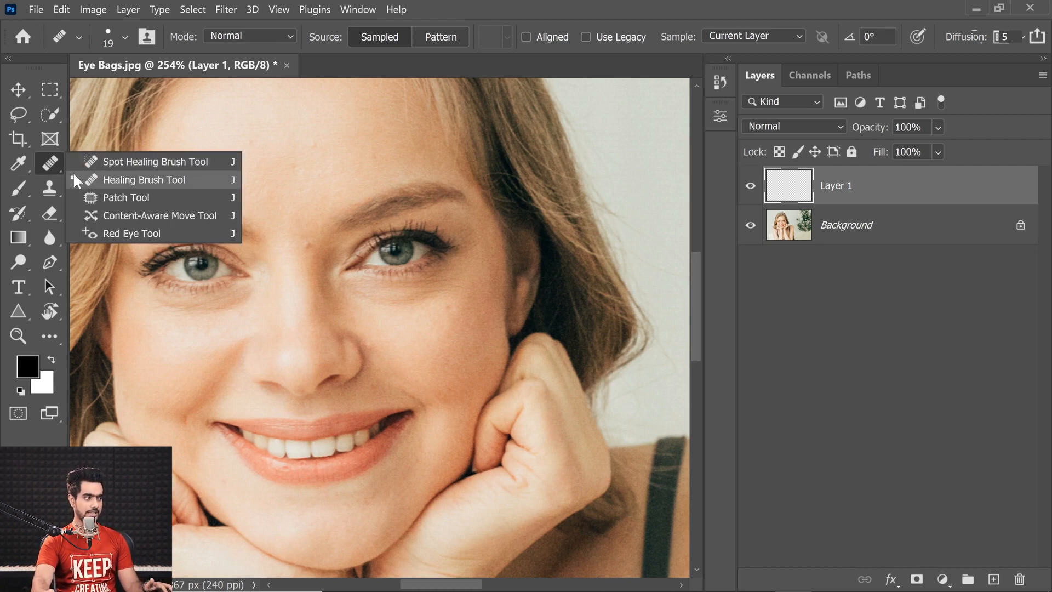
{"action": "left_click", "coordinate": [50, 164]}
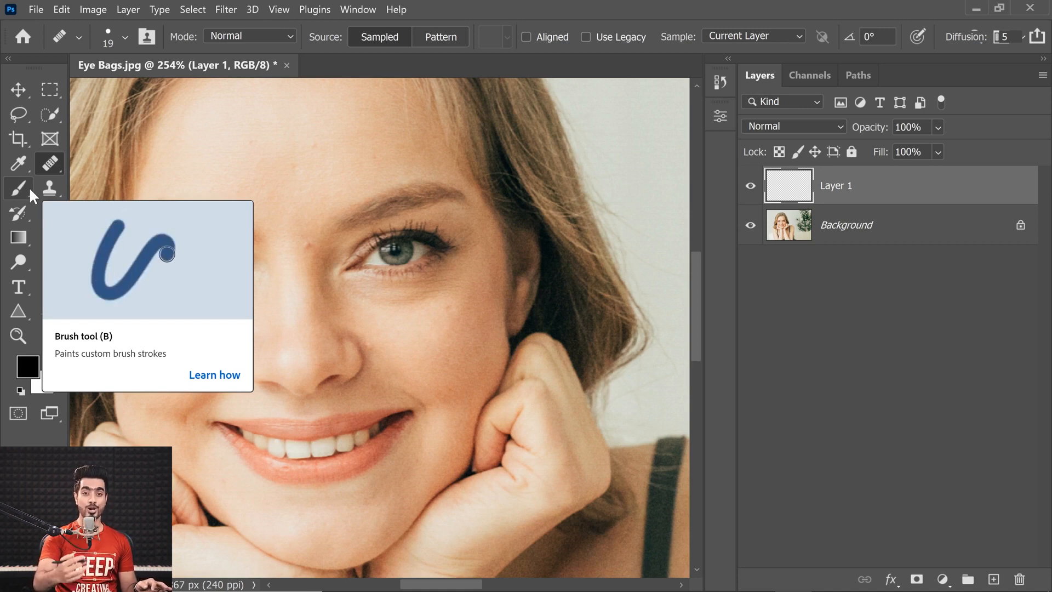
{"action": "left_click", "coordinate": [260, 31]}
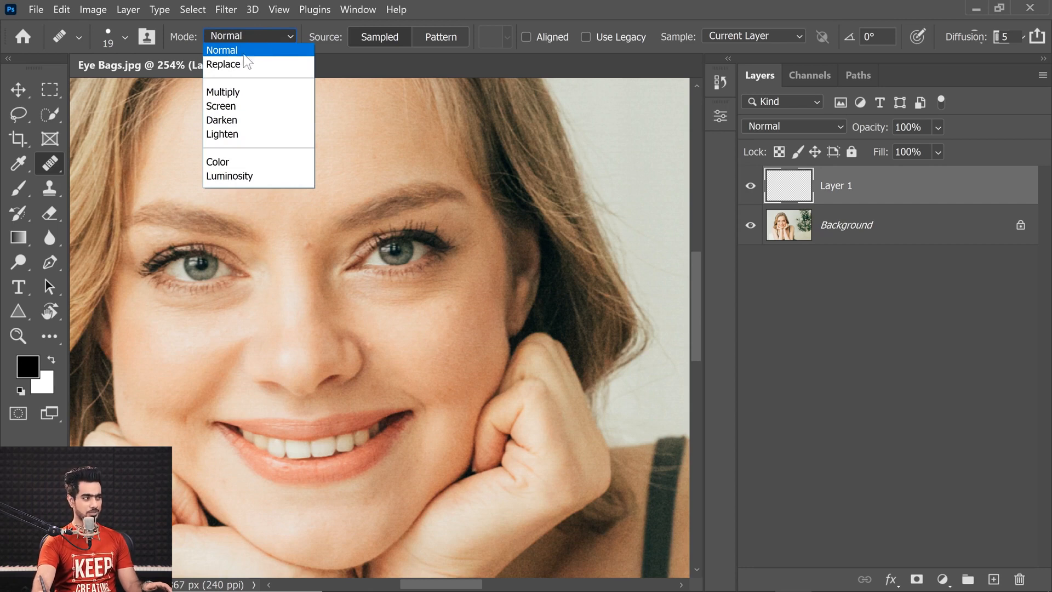
{"action": "left_click", "coordinate": [265, 32]}
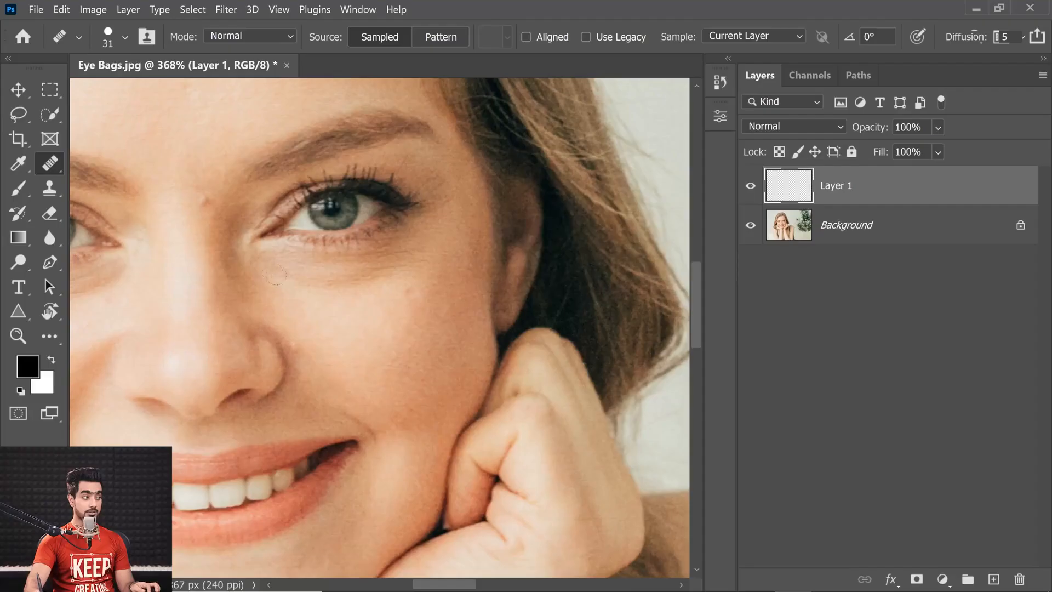
Step: Try to heal the crease under the eye on Layer 1, enlarging the brush to 34 and sampling clean cheek skin as the source
{"action": "left_click", "coordinate": [352, 282]}
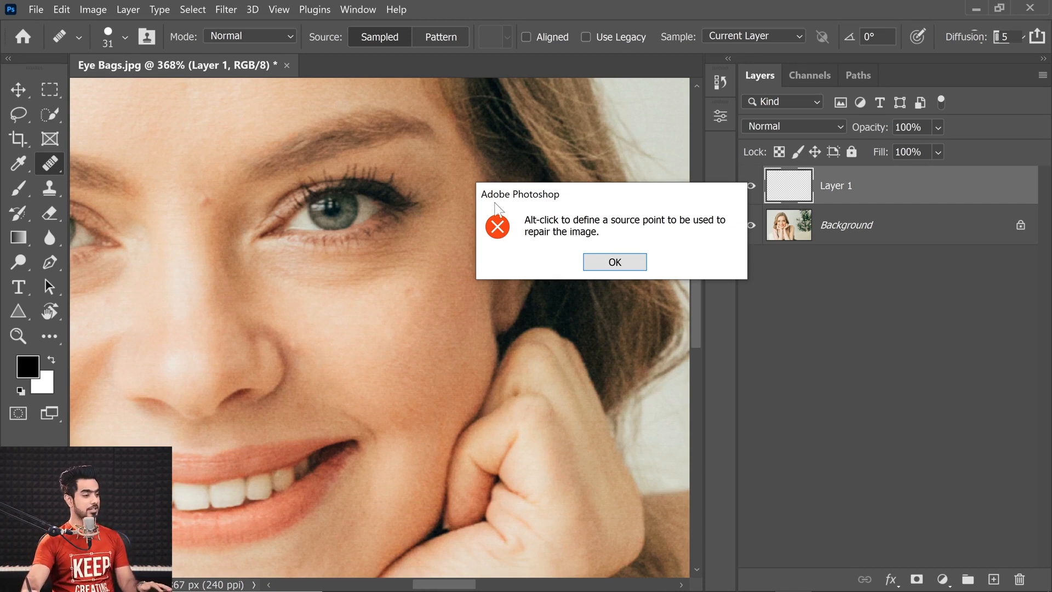
{"action": "left_click", "coordinate": [623, 262]}
{"action": "key", "text": "bracketright"}
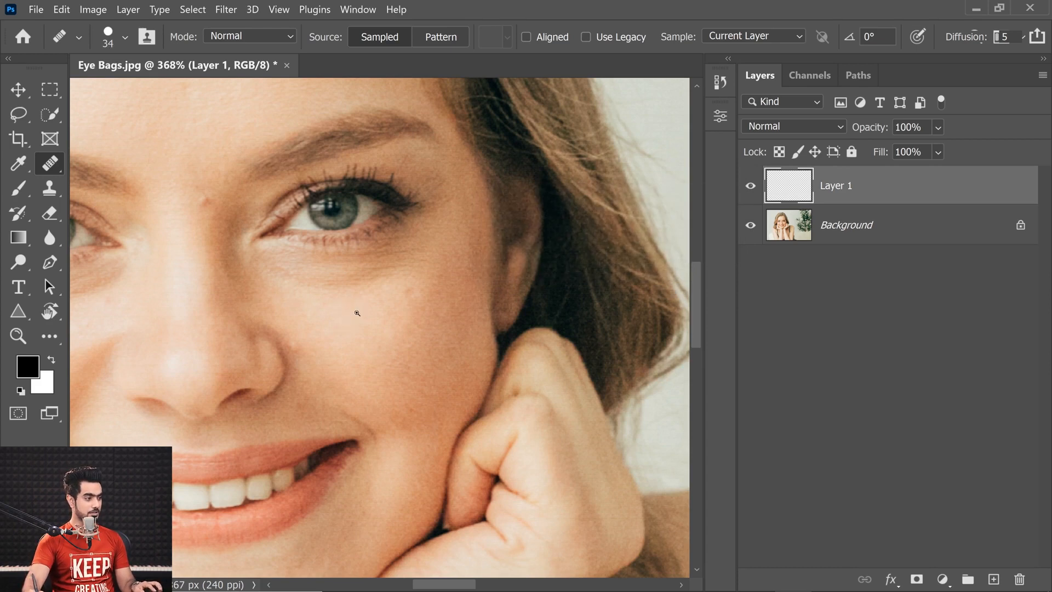
{"action": "left_click_drag", "start_coordinate": [358, 313], "coordinate": [359, 313]}
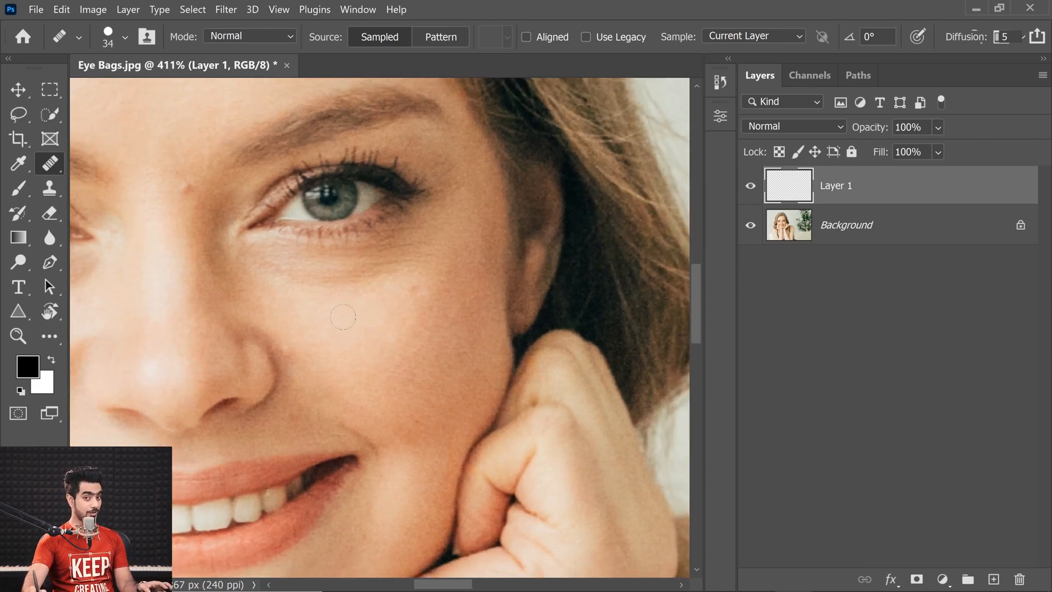
{"action": "left_click", "coordinate": [364, 329], "text": "alt"}
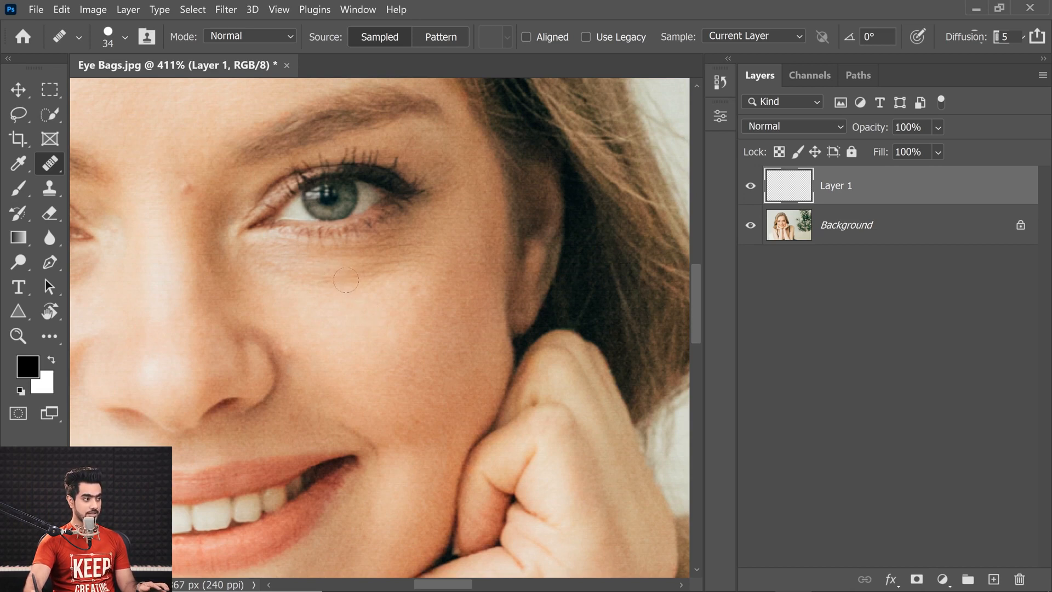
{"action": "mouse_move", "coordinate": [346, 280]}
{"action": "left_mouse_down"}
{"action": "mouse_move", "coordinate": [394, 255]}
{"action": "mouse_move", "coordinate": [345, 285]}
{"action": "mouse_move", "coordinate": [276, 272]}
{"action": "mouse_move", "coordinate": [339, 287]}
{"action": "mouse_move", "coordinate": [396, 248]}
{"action": "mouse_move", "coordinate": [388, 265]}
{"action": "mouse_move", "coordinate": [337, 287]}
{"action": "left_mouse_up"}
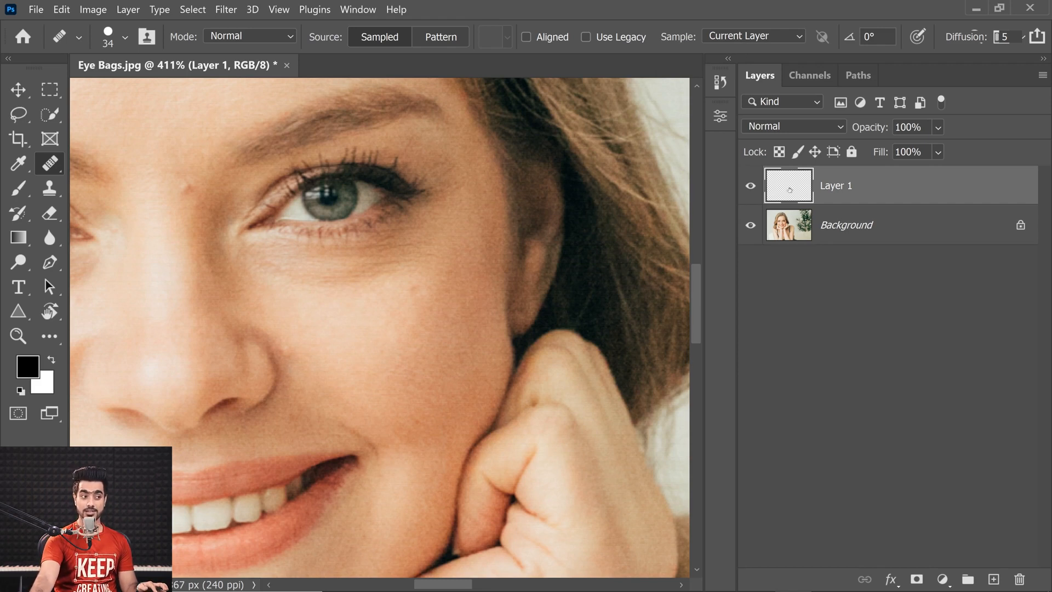
Step: Set the Healing Brush to sample from Current & Below so it can heal onto the empty layer
{"action": "left_click", "coordinate": [752, 37]}
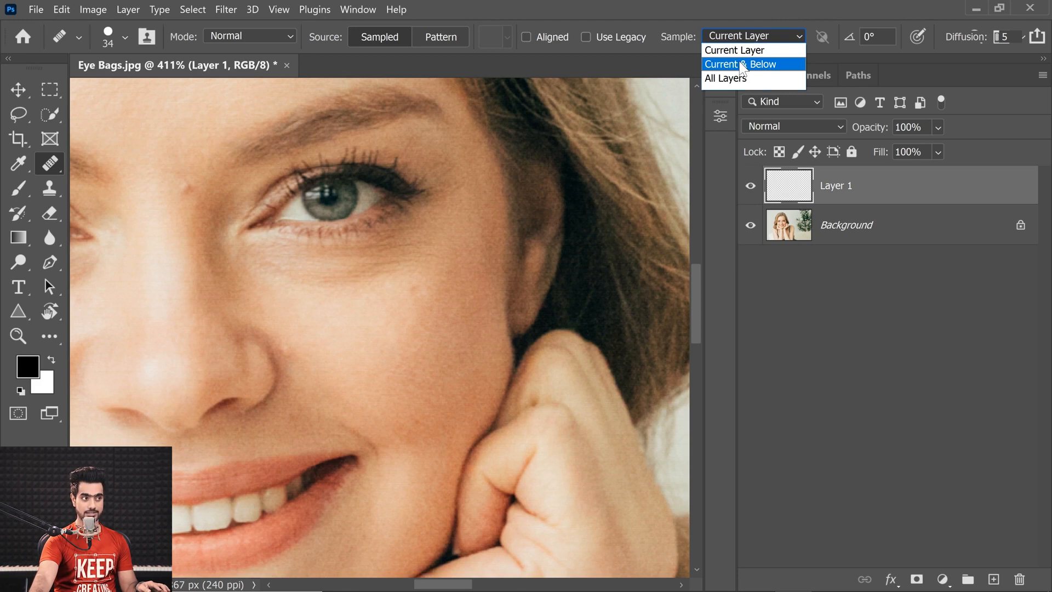
{"action": "left_click", "coordinate": [740, 64]}
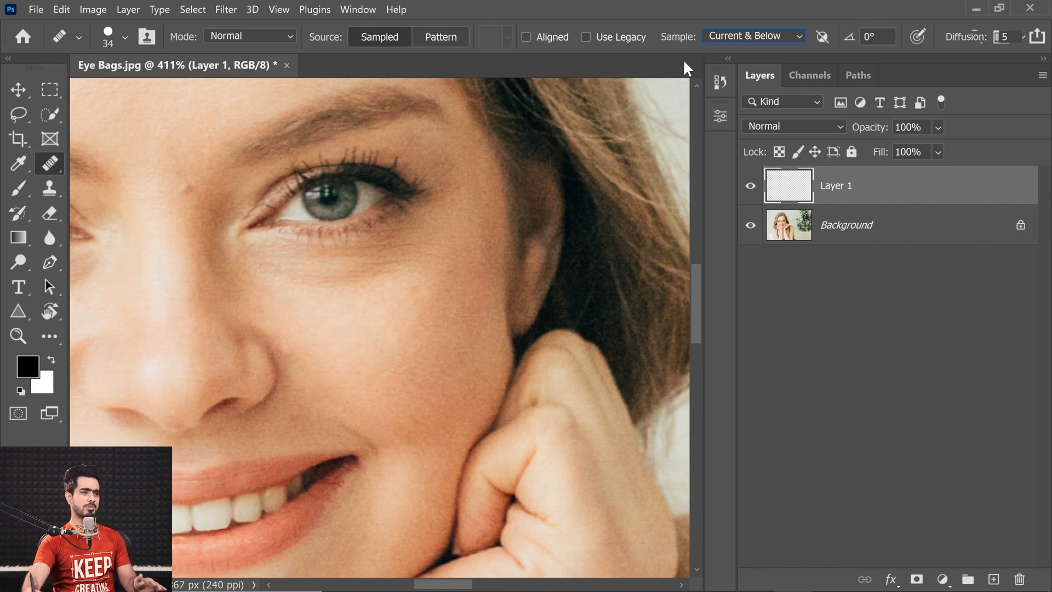
{"action": "left_click", "coordinate": [768, 44]}
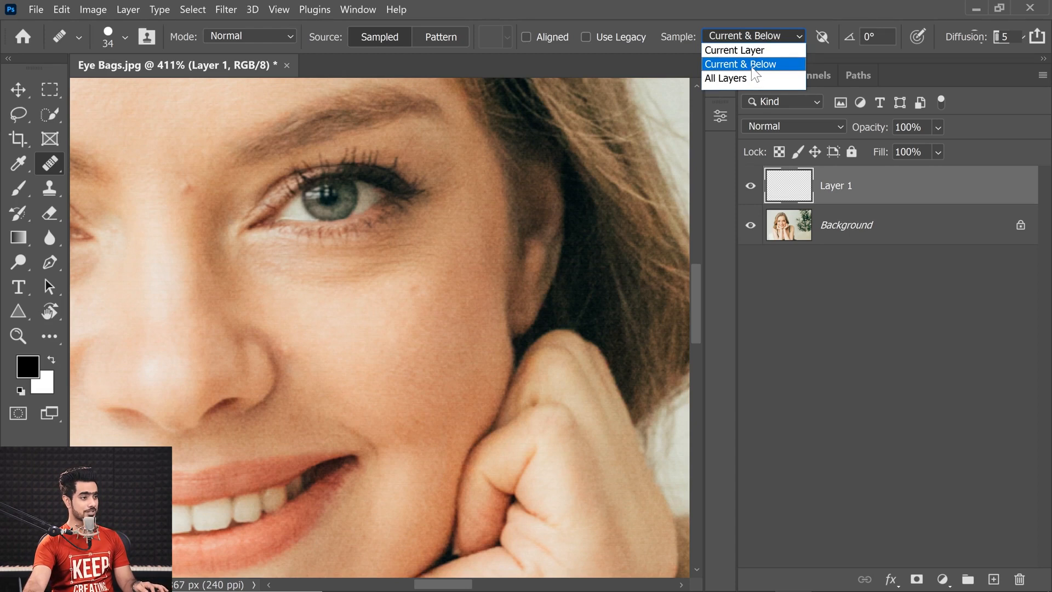
{"action": "left_click", "coordinate": [752, 64]}
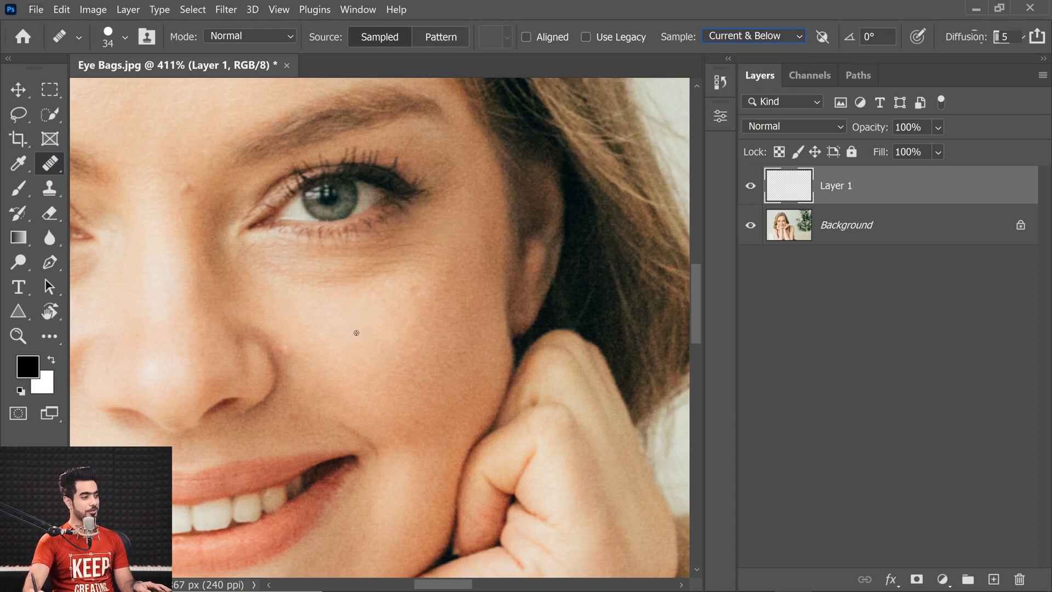
Step: Heal the crease under the woman's left eye on Layer 1 in Normal mode with a brush size of 35
{"action": "mouse_move", "coordinate": [287, 287]}
{"action": "left_mouse_down"}
{"action": "mouse_move", "coordinate": [277, 290]}
{"action": "mouse_move", "coordinate": [294, 280]}
{"action": "mouse_move", "coordinate": [288, 102]}
{"action": "mouse_move", "coordinate": [293, 255]}
{"action": "mouse_move", "coordinate": [270, 268]}
{"action": "left_mouse_up"}
{"action": "right_click", "coordinate": [295, 255]}
{"action": "mouse_move", "coordinate": [338, 277]}
{"action": "left_mouse_down"}
{"action": "mouse_move", "coordinate": [280, 260]}
{"action": "mouse_move", "coordinate": [348, 269]}
{"action": "mouse_move", "coordinate": [329, 260]}
{"action": "mouse_move", "coordinate": [376, 255]}
{"action": "mouse_move", "coordinate": [372, 272]}
{"action": "mouse_move", "coordinate": [401, 244]}
{"action": "mouse_move", "coordinate": [364, 260]}
{"action": "mouse_move", "coordinate": [361, 279]}
{"action": "mouse_move", "coordinate": [281, 259]}
{"action": "mouse_move", "coordinate": [356, 278]}
{"action": "mouse_move", "coordinate": [391, 262]}
{"action": "mouse_move", "coordinate": [386, 278]}
{"action": "left_mouse_up"}
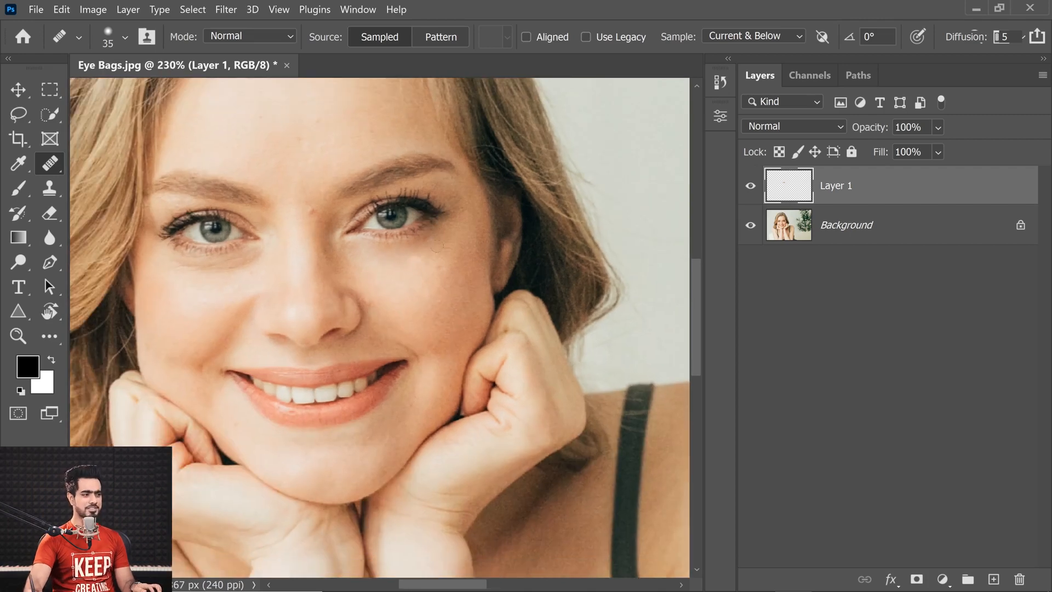
{"action": "left_click_drag", "start_coordinate": [407, 312], "coordinate": [393, 341]}
{"action": "left_click_drag", "start_coordinate": [379, 300], "coordinate": [413, 303]}
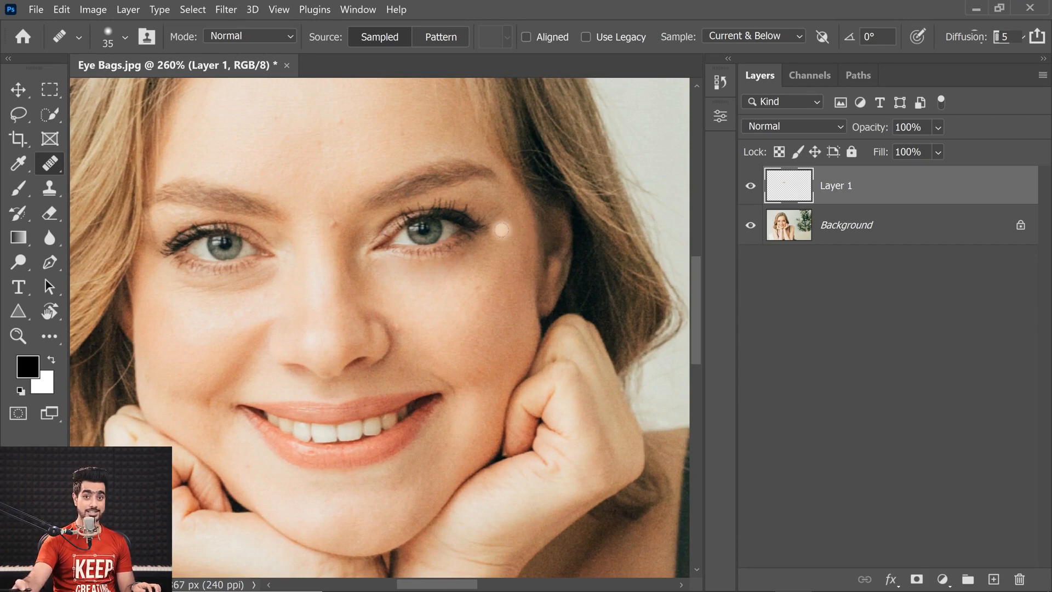
Step: Reduce the brush to 32 and heal the bag under the woman's right eye in Normal mode
{"action": "left_click_drag", "start_coordinate": [218, 299], "coordinate": [272, 340]}
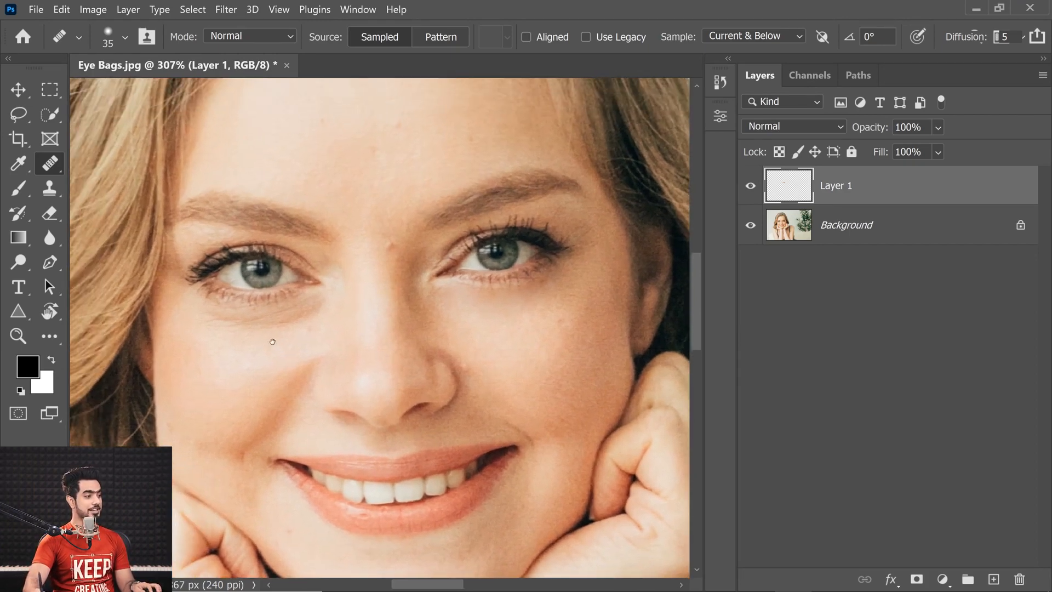
{"action": "key", "text": "bracketleft"}
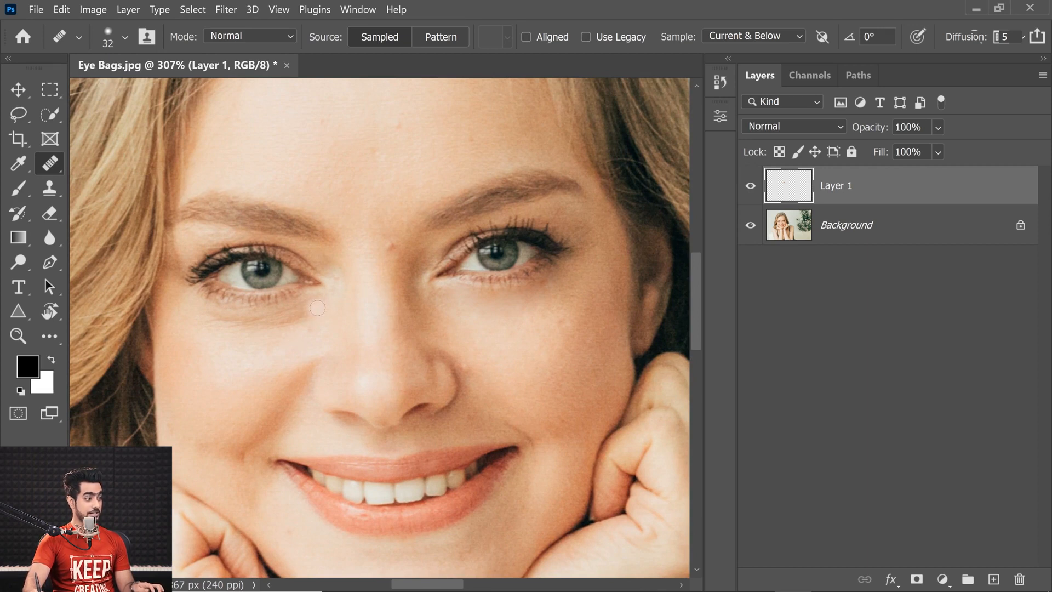
{"action": "mouse_move", "coordinate": [316, 307]}
{"action": "left_mouse_down"}
{"action": "mouse_move", "coordinate": [278, 324]}
{"action": "mouse_move", "coordinate": [310, 309]}
{"action": "mouse_move", "coordinate": [207, 321]}
{"action": "mouse_move", "coordinate": [231, 331]}
{"action": "left_mouse_up"}
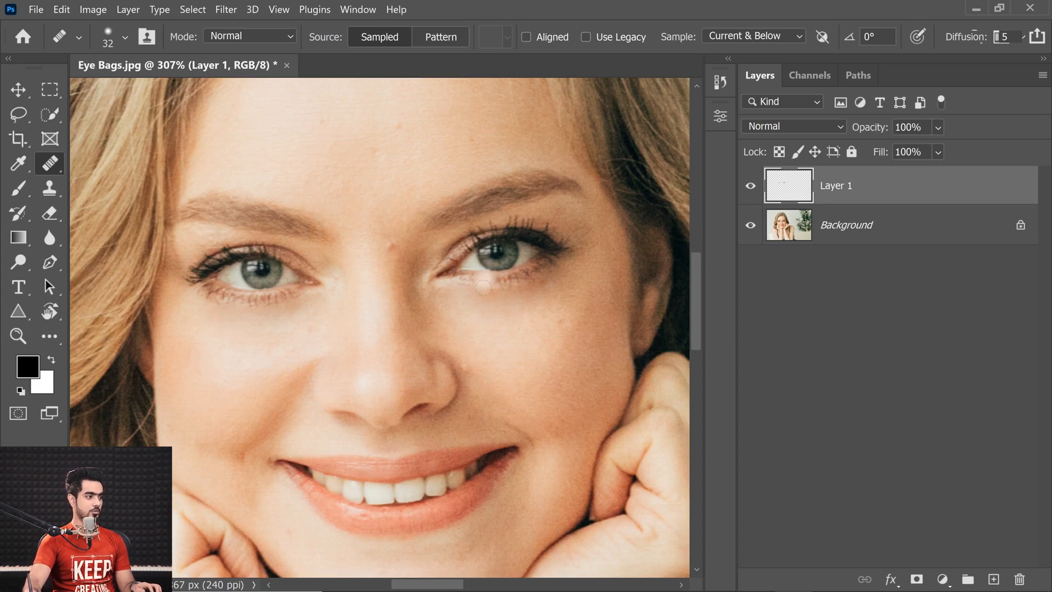
Step: Lower Layer 1's opacity to 75% and toggle the layer's visibility to compare before and after
{"action": "scroll", "coordinate": [485, 283], "scroll_direction": "down", "scroll_amount": 4}
{"action": "left_click_drag", "start_coordinate": [485, 284], "coordinate": [470, 310]}
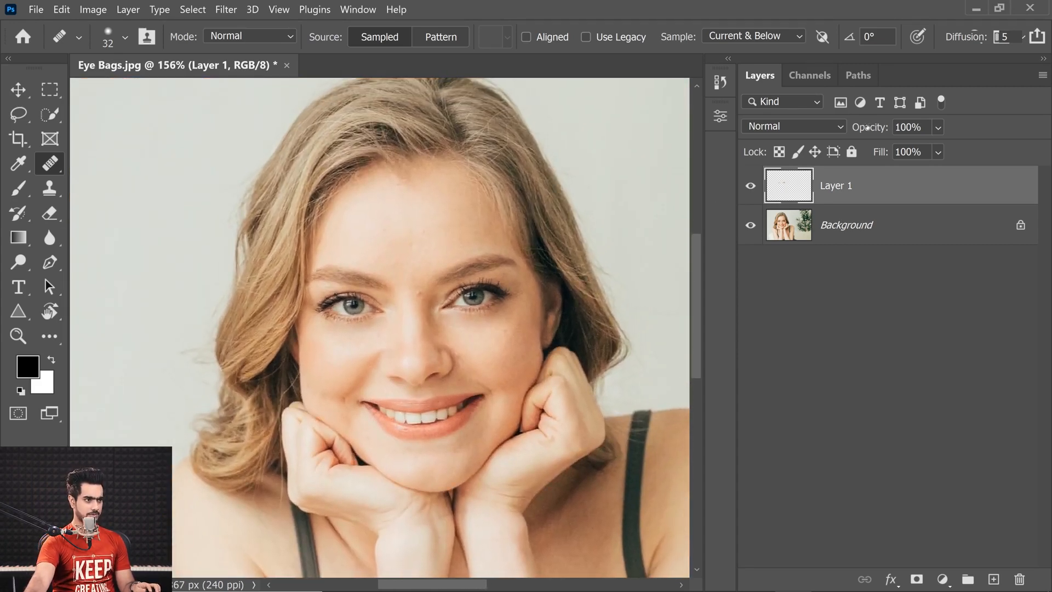
{"action": "left_click_drag", "start_coordinate": [869, 128], "coordinate": [859, 128]}
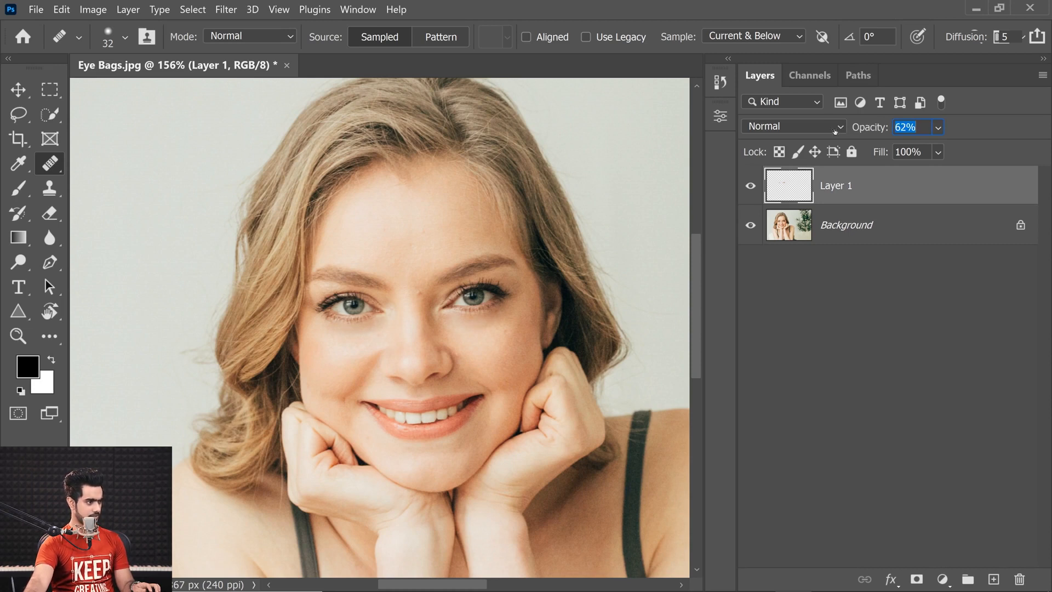
{"action": "left_click_drag", "start_coordinate": [823, 134], "coordinate": [835, 136]}
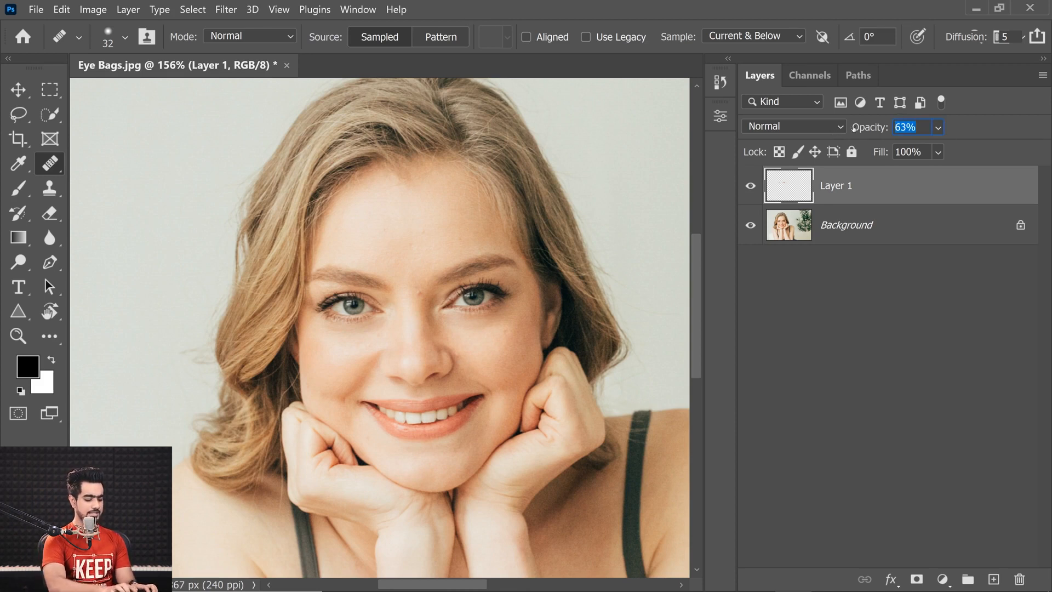
{"action": "type", "text": "75"}
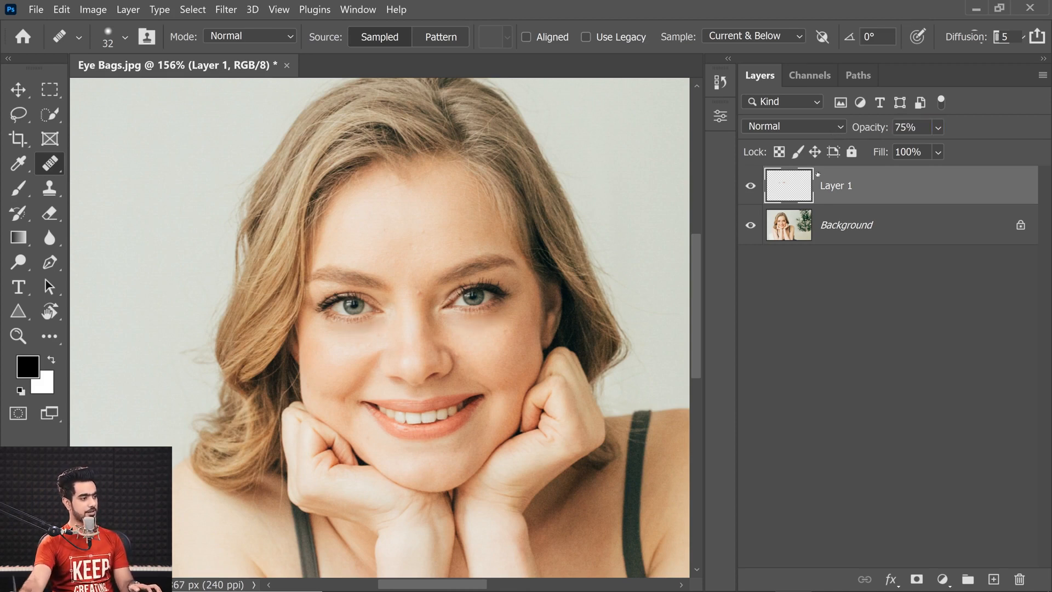
{"action": "left_click", "coordinate": [754, 196]}
{"action": "left_click", "coordinate": [751, 199]}
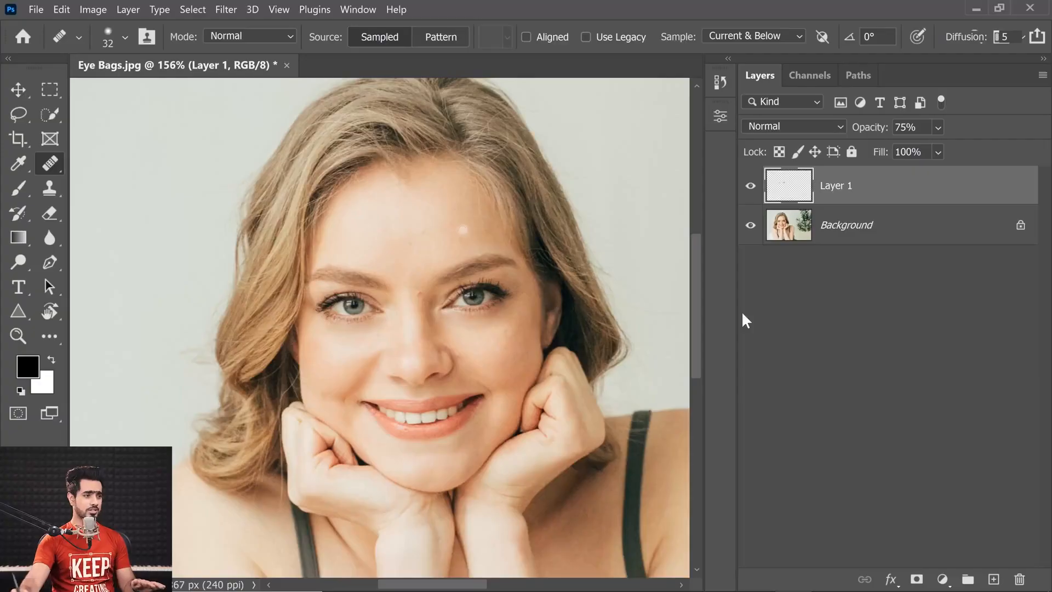
Step: Replace the retouched layer with a new empty layer and set the Healing Brush mode to Lighten
{"action": "left_click_drag", "start_coordinate": [924, 193], "coordinate": [1019, 580]}
{"action": "left_click", "coordinate": [993, 579]}
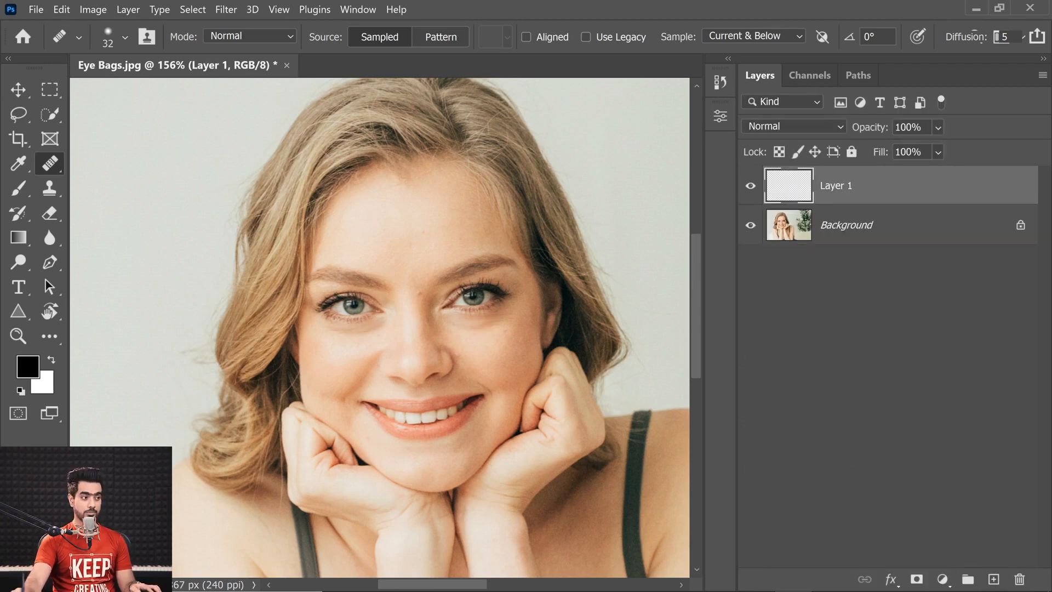
{"action": "scroll", "coordinate": [462, 325], "scroll_direction": "up", "scroll_amount": 5}
{"action": "left_click_drag", "start_coordinate": [500, 327], "coordinate": [369, 340]}
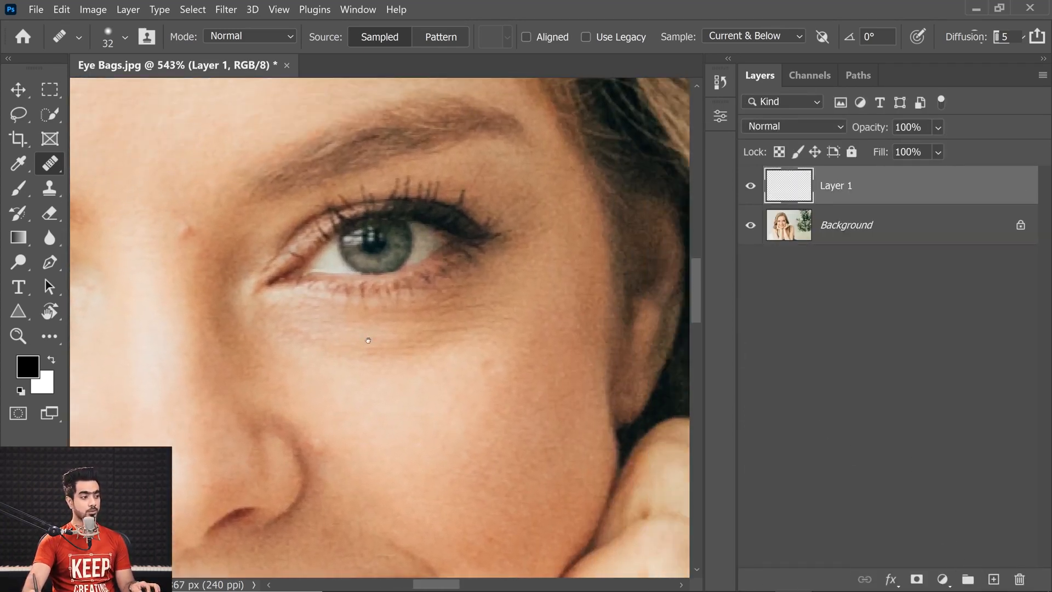
{"action": "left_click", "coordinate": [225, 36]}
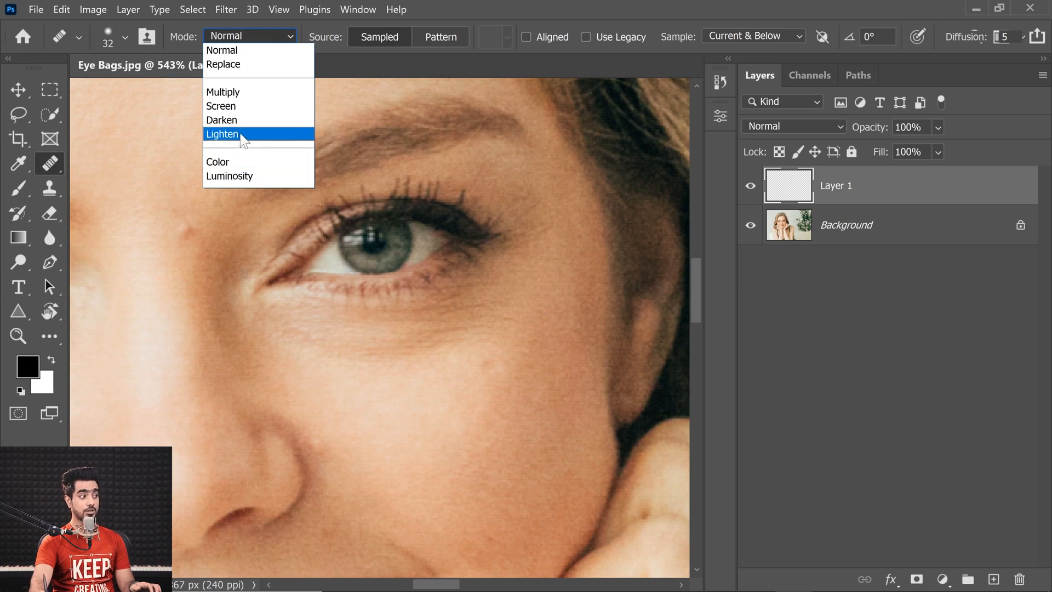
{"action": "left_click", "coordinate": [243, 137]}
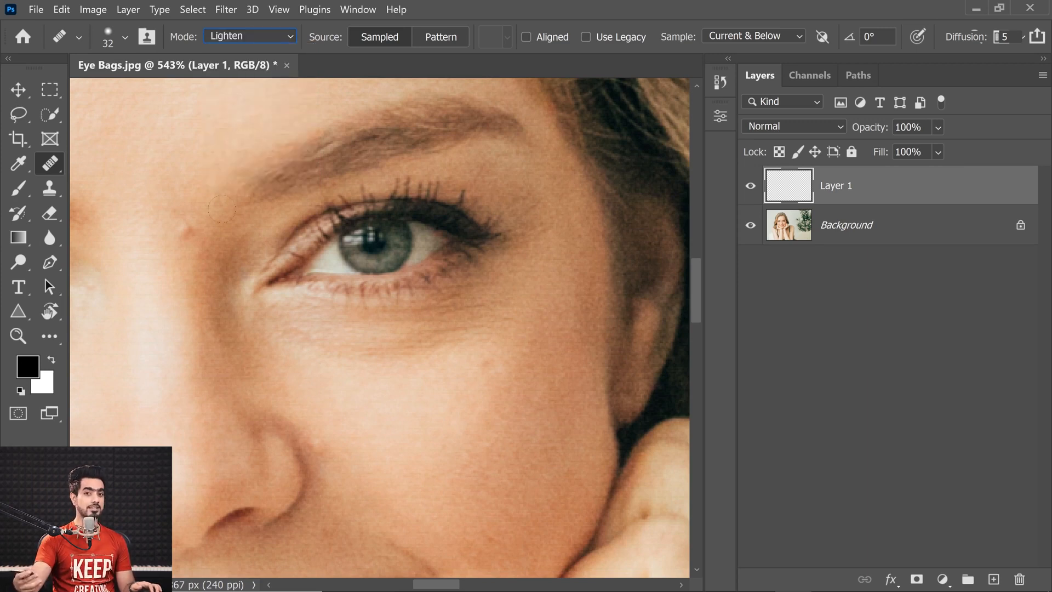
Step: Enlarge the brush to 43, sample clean cheek skin and heal the bag under the woman's left eye in Lighten mode
{"action": "right_click", "coordinate": [438, 379]}
{"action": "left_click_drag", "start_coordinate": [435, 380], "coordinate": [432, 392]}
{"action": "left_click", "coordinate": [422, 377]}
{"action": "scroll", "coordinate": [414, 374], "scroll_direction": "down", "scroll_amount": 1}
{"action": "right_click", "coordinate": [424, 394]}
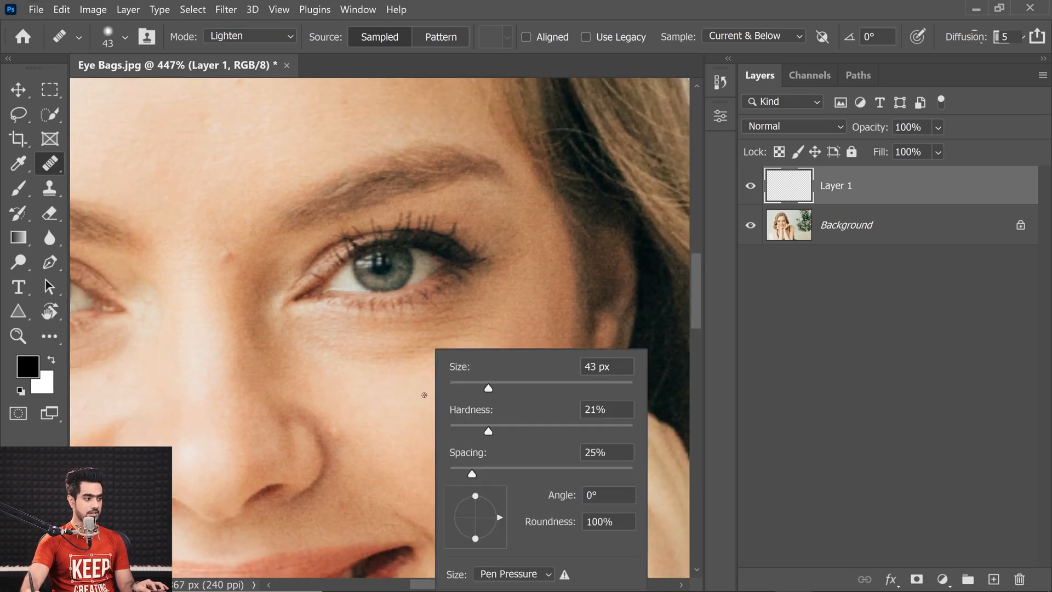
{"action": "left_click", "coordinate": [430, 397]}
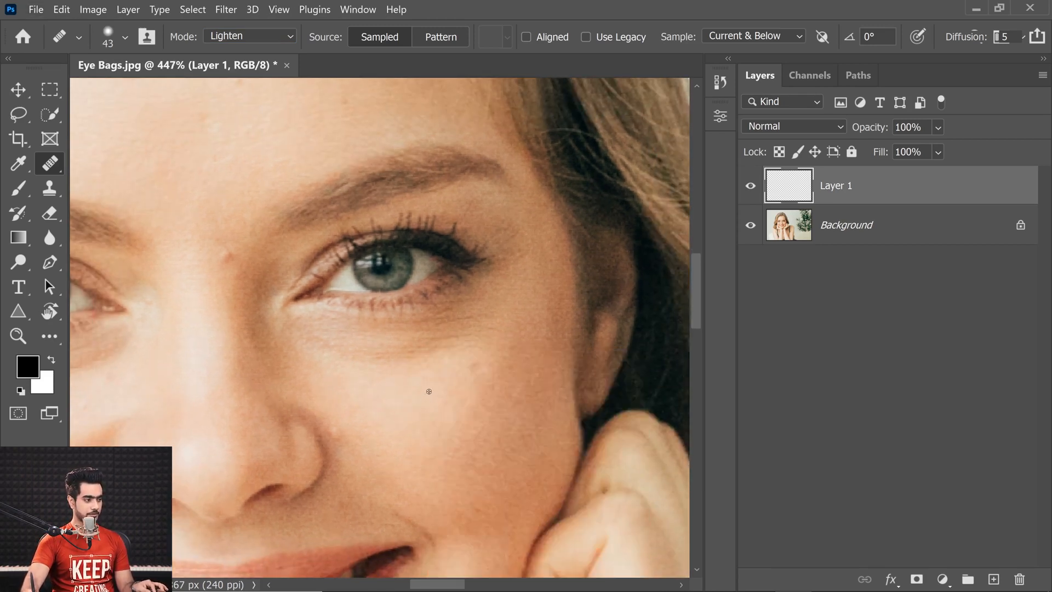
{"action": "mouse_move", "coordinate": [390, 344]}
{"action": "left_mouse_down"}
{"action": "mouse_move", "coordinate": [418, 350]}
{"action": "mouse_move", "coordinate": [318, 341]}
{"action": "left_mouse_up"}
{"action": "mouse_move", "coordinate": [422, 342]}
{"action": "left_mouse_down"}
{"action": "mouse_move", "coordinate": [452, 343]}
{"action": "mouse_move", "coordinate": [352, 343]}
{"action": "mouse_move", "coordinate": [461, 335]}
{"action": "mouse_move", "coordinate": [475, 316]}
{"action": "mouse_move", "coordinate": [435, 373]}
{"action": "left_mouse_up"}
Step: Reduce the brush to 28 and heal the remaining shadow below the left eye's outer corner
{"action": "key", "text": "bracketleft"}
{"action": "key", "text": "bracketleft"}
{"action": "key", "text": "bracketleft"}
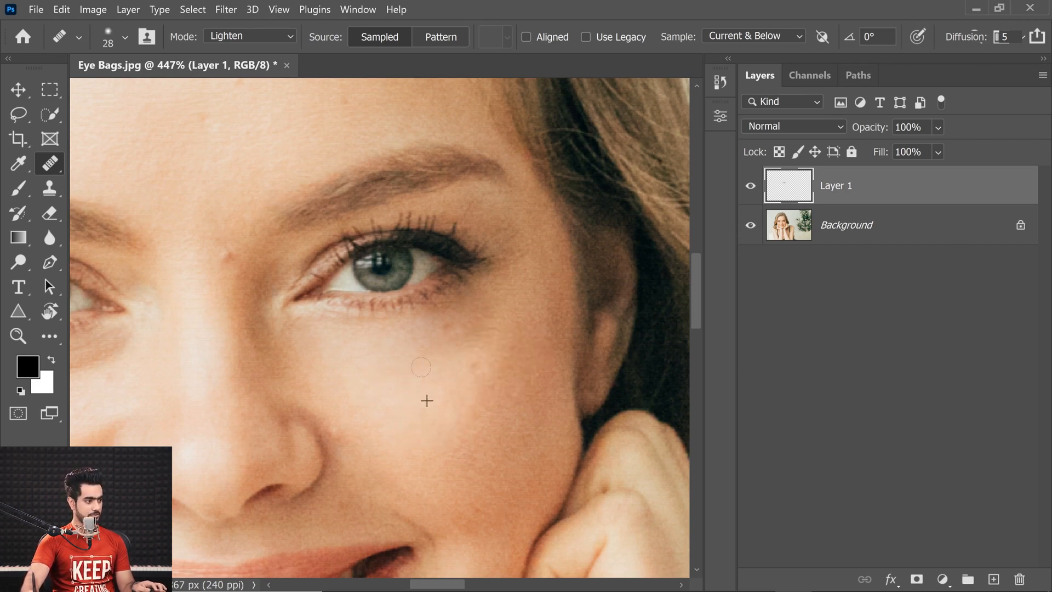
{"action": "left_click_drag", "start_coordinate": [421, 367], "coordinate": [451, 345]}
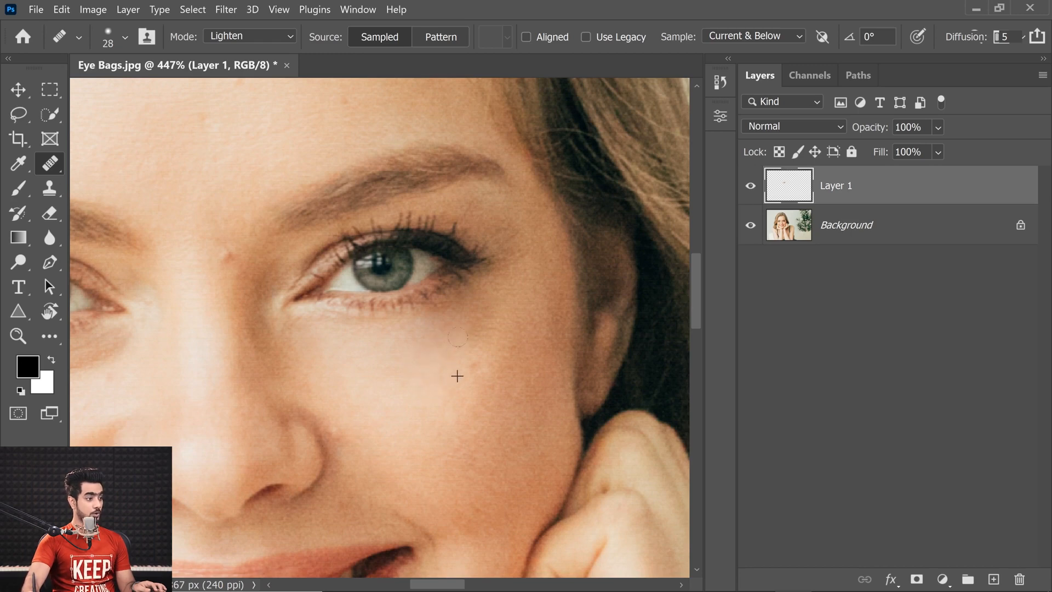
{"action": "scroll", "coordinate": [418, 381], "scroll_direction": "down", "scroll_amount": 4}
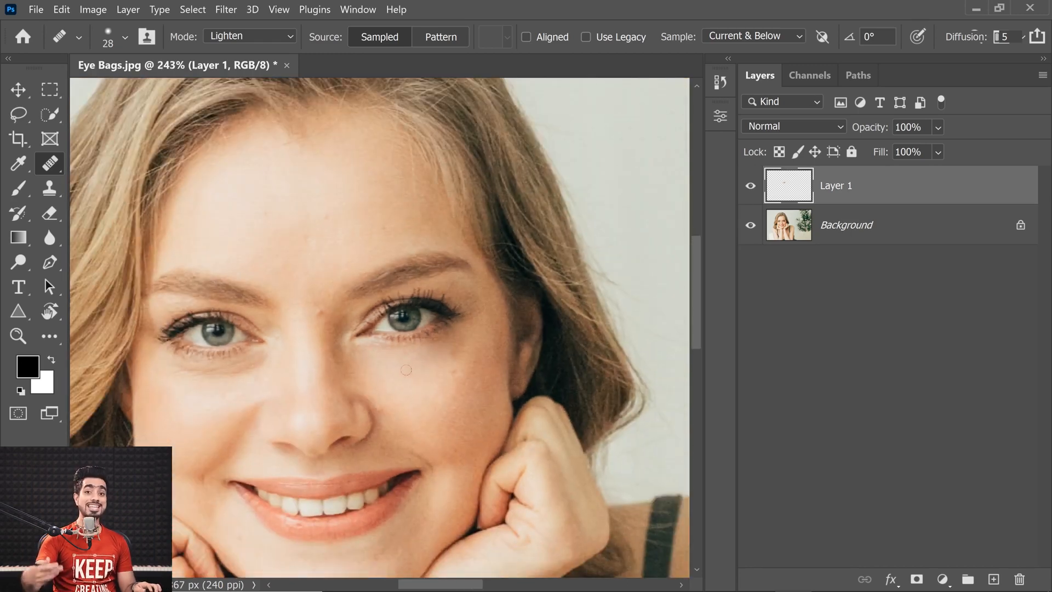
{"action": "scroll", "coordinate": [406, 370], "scroll_direction": "up", "scroll_amount": 3}
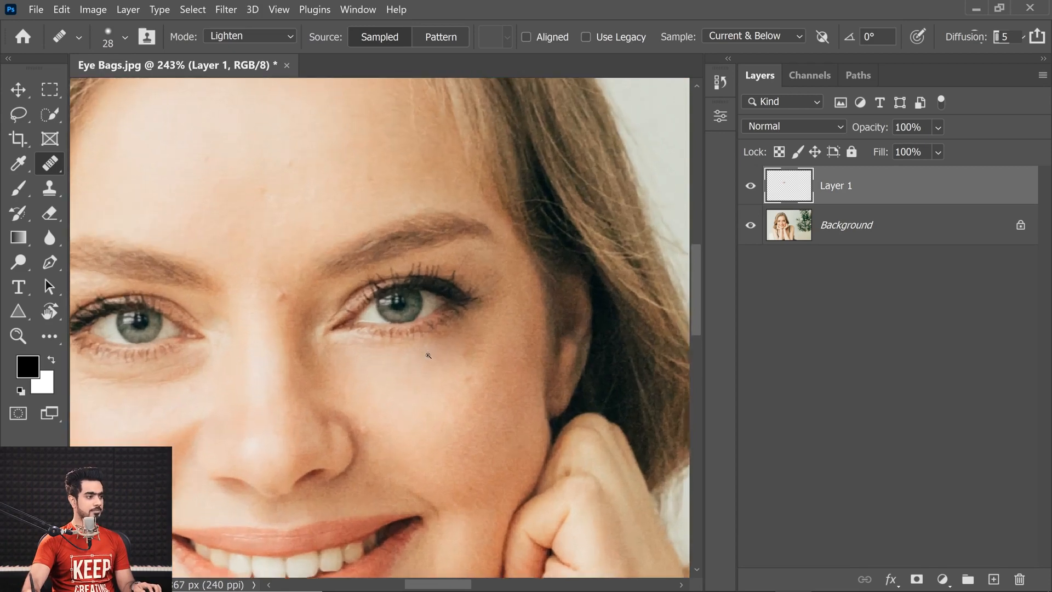
Step: Reduce the brush to 18 and touch up the skin just below the left eye's lower lashes
{"action": "left_click_drag", "start_coordinate": [406, 351], "coordinate": [403, 351]}
{"action": "scroll", "coordinate": [402, 351], "scroll_direction": "up", "scroll_amount": 4}
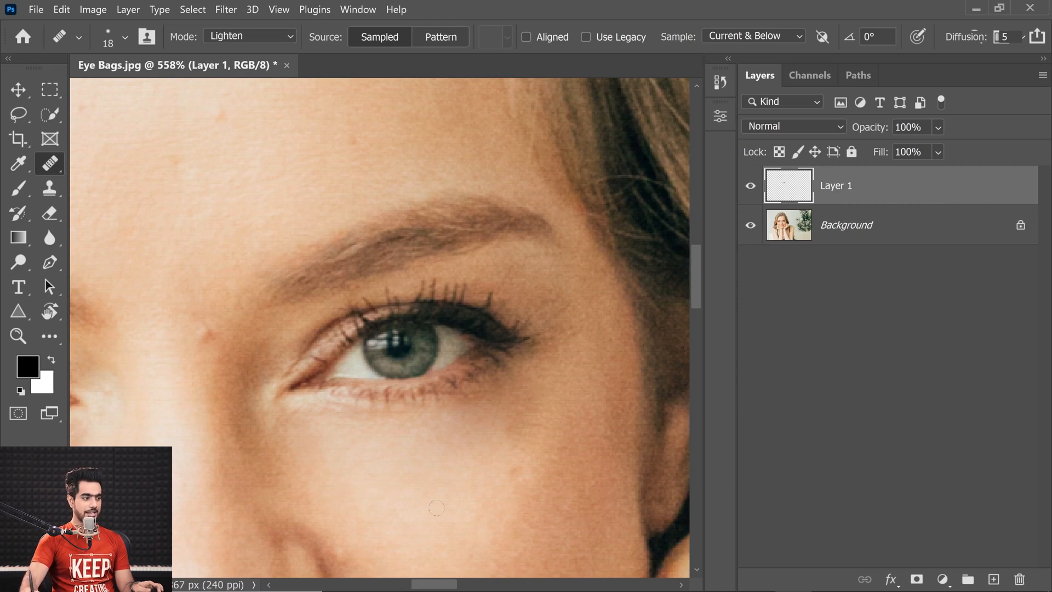
{"action": "left_click", "coordinate": [456, 496]}
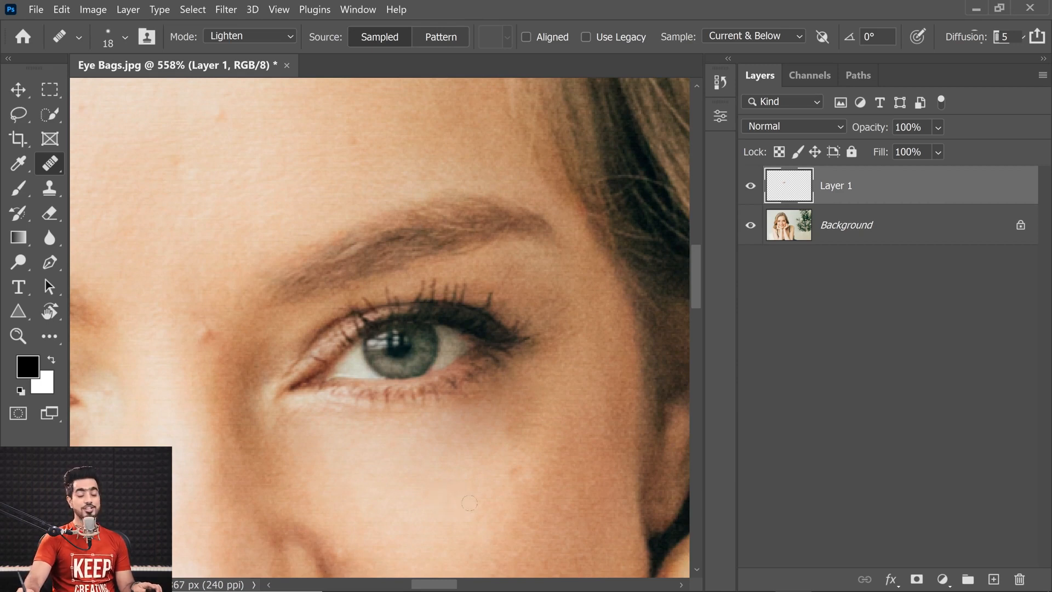
{"action": "left_click", "coordinate": [499, 495]}
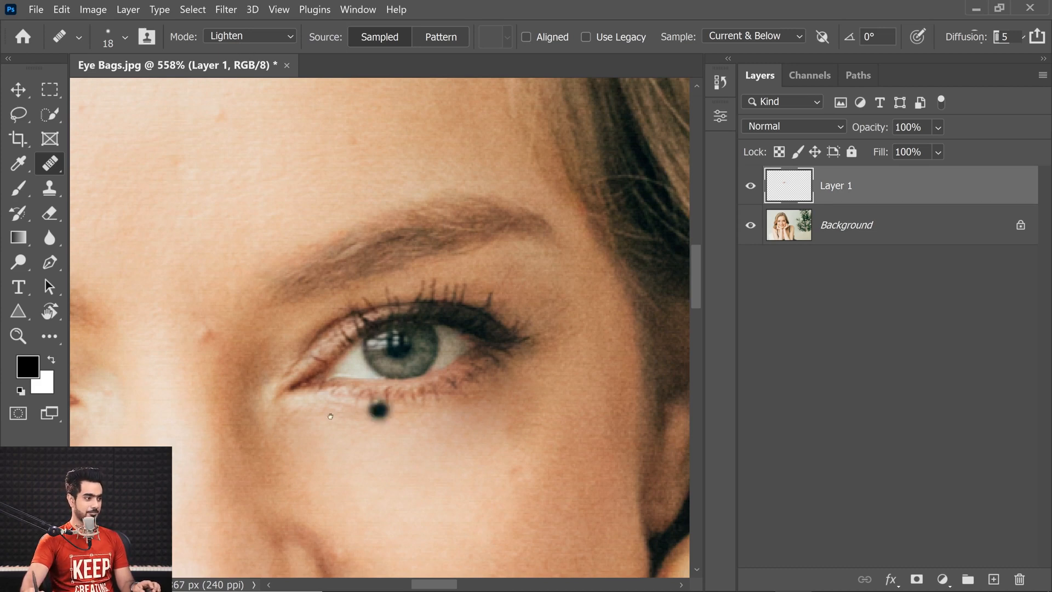
{"action": "left_click_drag", "start_coordinate": [376, 411], "coordinate": [541, 388]}
Step: Heal the crease lines under the woman's right eye in Lighten mode, adjusting the brush down to 16
{"action": "left_click_drag", "start_coordinate": [360, 410], "coordinate": [463, 330]}
{"action": "mouse_move", "coordinate": [440, 368]}
{"action": "left_mouse_down"}
{"action": "mouse_move", "coordinate": [454, 363]}
{"action": "mouse_move", "coordinate": [437, 347]}
{"action": "left_mouse_up"}
{"action": "left_click", "coordinate": [419, 327]}
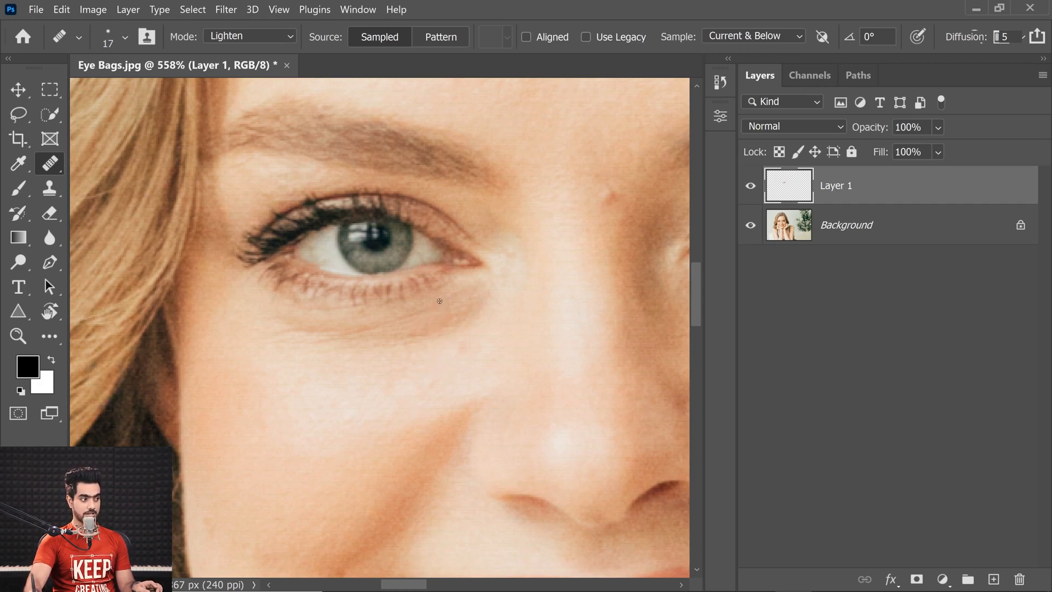
{"action": "left_click_drag", "start_coordinate": [437, 317], "coordinate": [436, 317]}
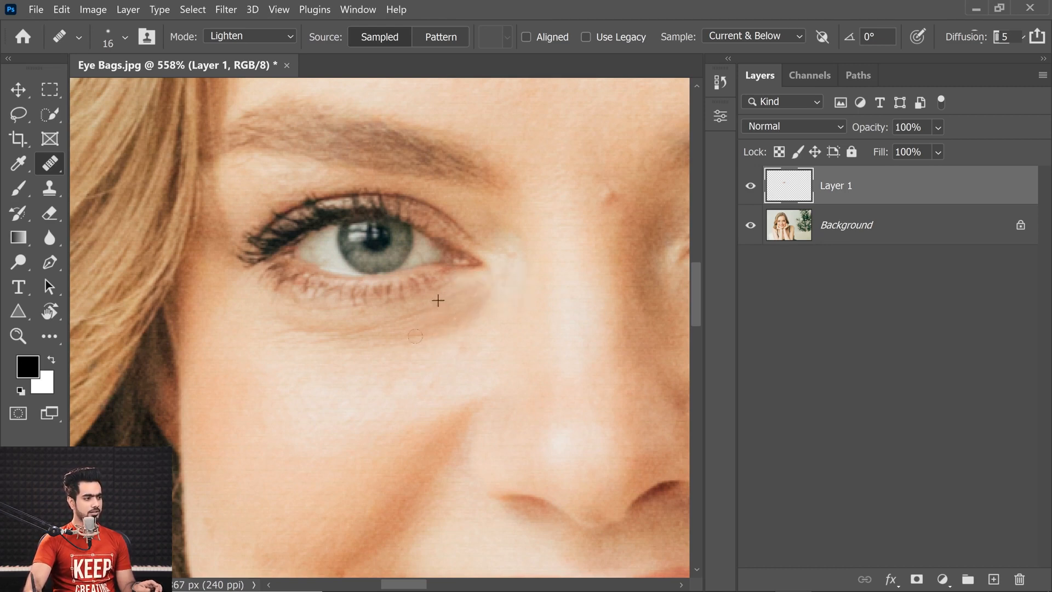
{"action": "mouse_move", "coordinate": [415, 336]}
{"action": "left_mouse_down"}
{"action": "mouse_move", "coordinate": [401, 336]}
{"action": "mouse_move", "coordinate": [440, 320]}
{"action": "left_mouse_up"}
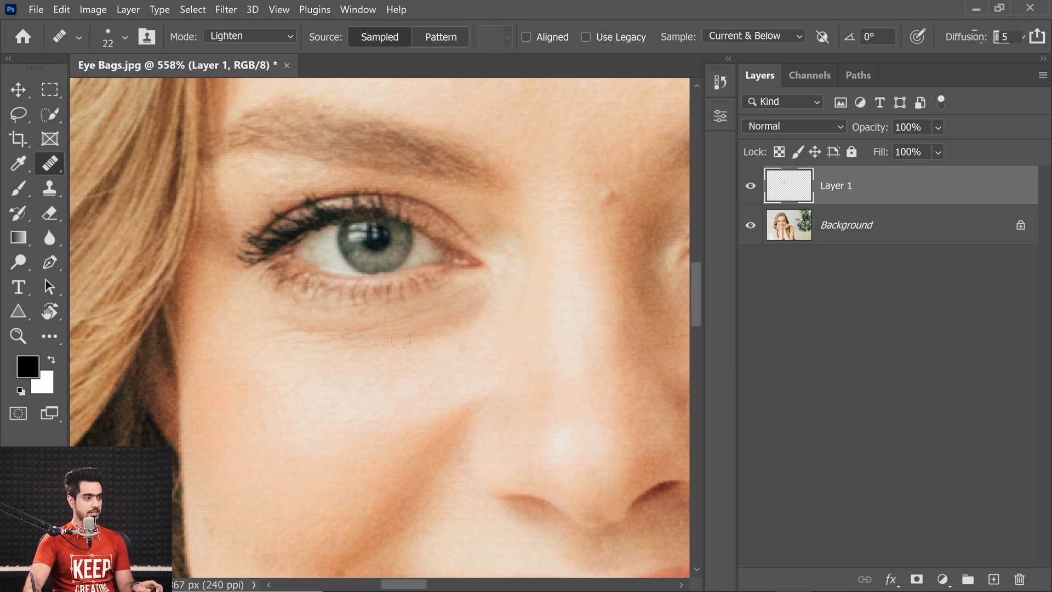
{"action": "left_click_drag", "start_coordinate": [433, 358], "coordinate": [441, 358]}
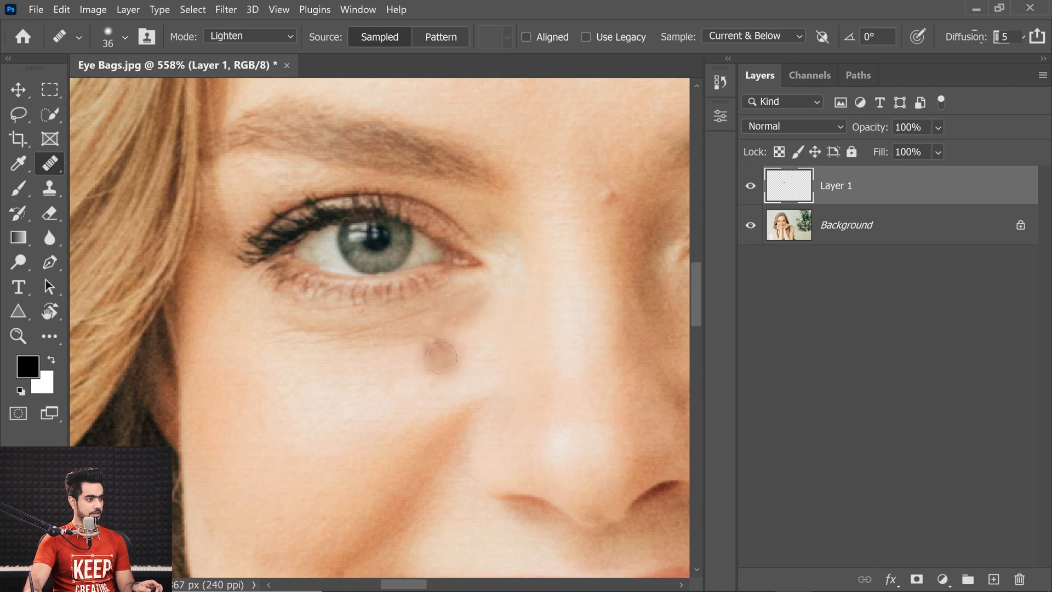
{"action": "mouse_move", "coordinate": [324, 323]}
{"action": "left_mouse_down"}
{"action": "mouse_move", "coordinate": [277, 320]}
{"action": "mouse_move", "coordinate": [321, 314]}
{"action": "left_mouse_up"}
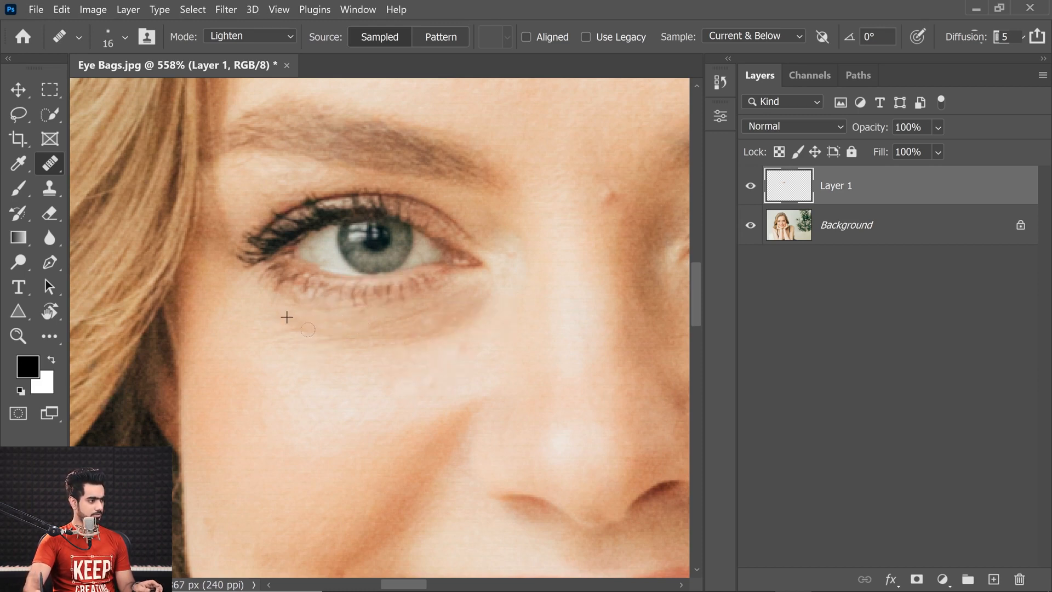
Step: Enlarge the brush to 26, sample the cheek below the right eye and heal along its under-eye bag
{"action": "left_click_drag", "start_coordinate": [345, 368], "coordinate": [350, 371]}
{"action": "left_click", "coordinate": [351, 371], "text": "alt"}
{"action": "mouse_move", "coordinate": [357, 333]}
{"action": "left_mouse_down"}
{"action": "mouse_move", "coordinate": [287, 333]}
{"action": "mouse_move", "coordinate": [413, 336]}
{"action": "mouse_move", "coordinate": [392, 334]}
{"action": "mouse_move", "coordinate": [427, 320]}
{"action": "mouse_move", "coordinate": [410, 329]}
{"action": "mouse_move", "coordinate": [436, 329]}
{"action": "mouse_move", "coordinate": [484, 301]}
{"action": "mouse_move", "coordinate": [430, 318]}
{"action": "mouse_move", "coordinate": [469, 293]}
{"action": "mouse_move", "coordinate": [445, 336]}
{"action": "left_mouse_up"}
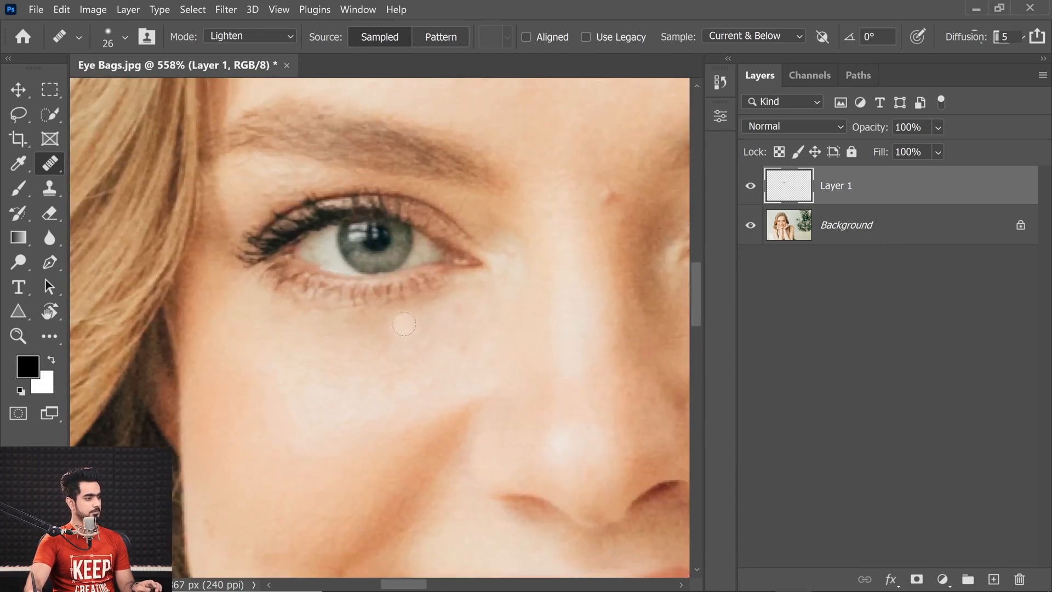
Step: Resample nearby skin, reduce the brush to 18 and heal the leftover shadow near the right eye's inner corner
{"action": "left_click", "coordinate": [383, 321], "text": "alt"}
{"action": "left_click_drag", "start_coordinate": [435, 301], "coordinate": [366, 330]}
{"action": "left_click_drag", "start_coordinate": [454, 353], "coordinate": [436, 352]}
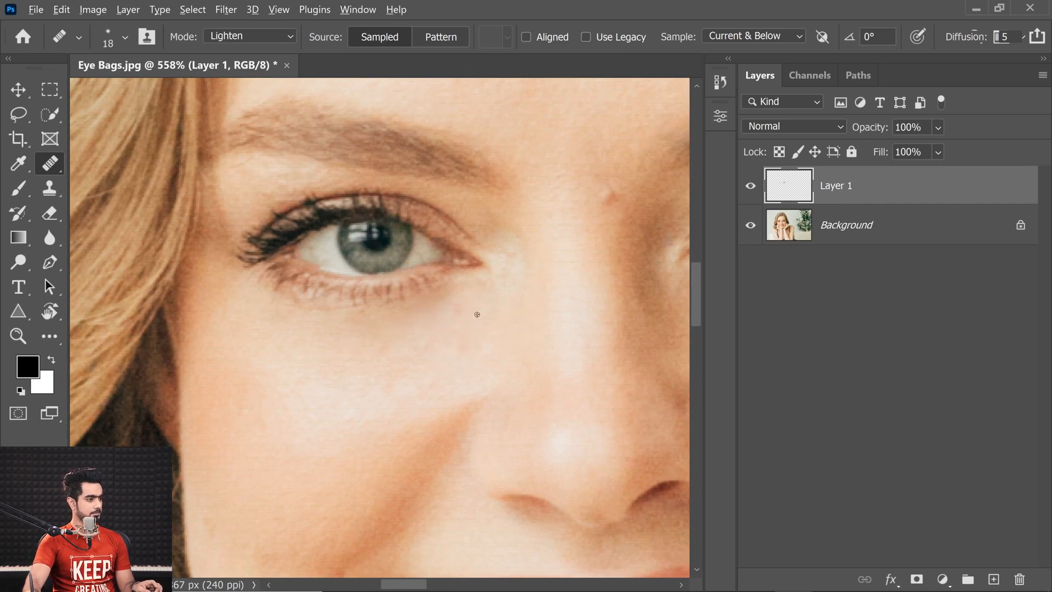
{"action": "left_click", "coordinate": [477, 314], "text": "alt"}
{"action": "left_click_drag", "start_coordinate": [458, 311], "coordinate": [456, 321]}
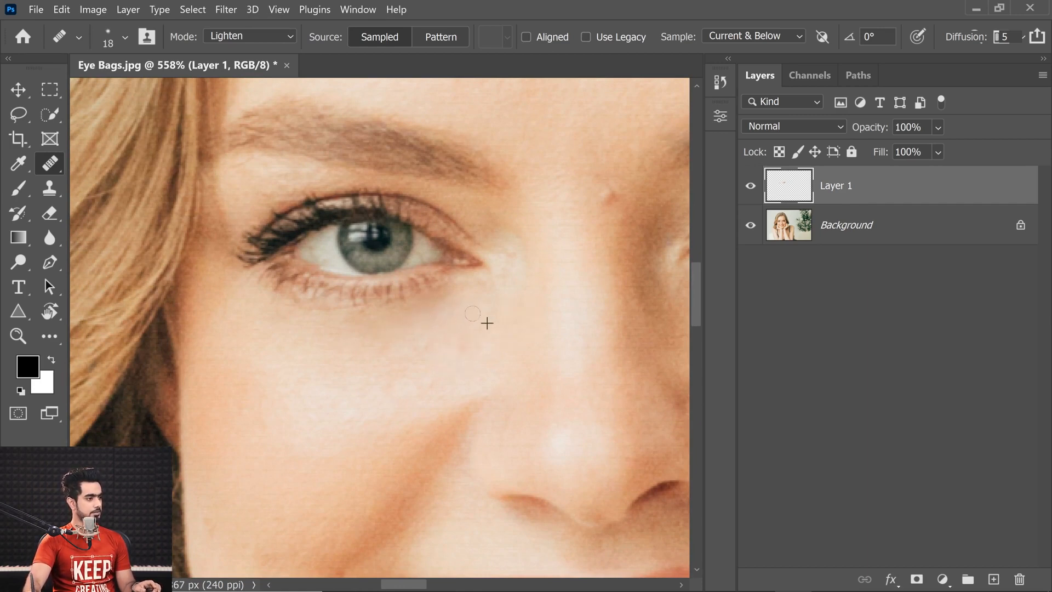
Step: Heal the remaining shadow on the skin below the inner corner of the woman's right eye
{"action": "mouse_move", "coordinate": [424, 351]}
{"action": "left_mouse_down"}
{"action": "mouse_move", "coordinate": [401, 371]}
{"action": "mouse_move", "coordinate": [413, 352]}
{"action": "left_mouse_up"}
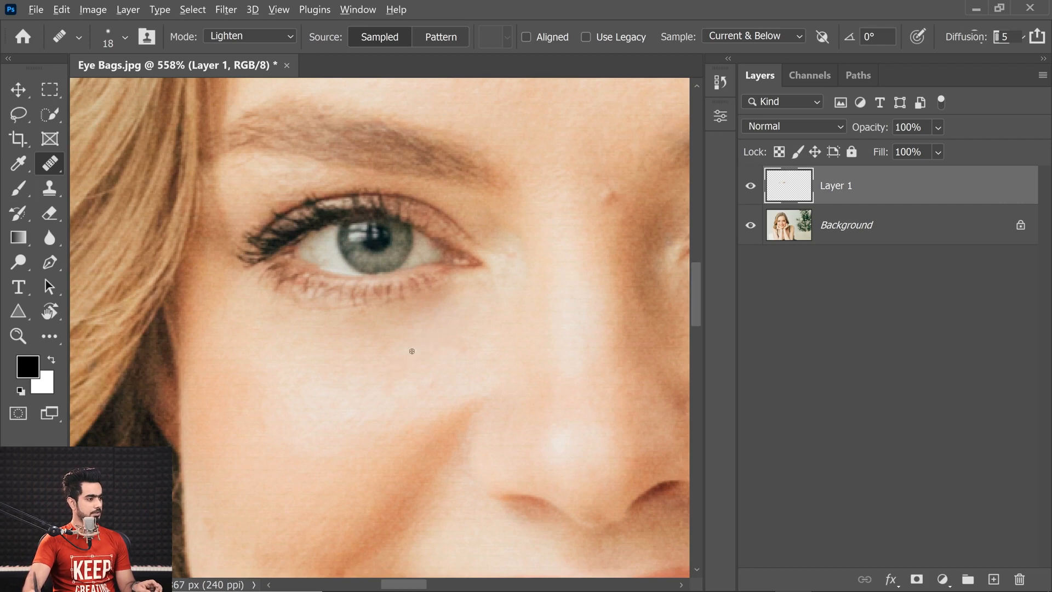
{"action": "scroll", "coordinate": [409, 366], "scroll_direction": "down", "scroll_amount": 5}
{"action": "left_click_drag", "start_coordinate": [468, 316], "coordinate": [394, 348]}
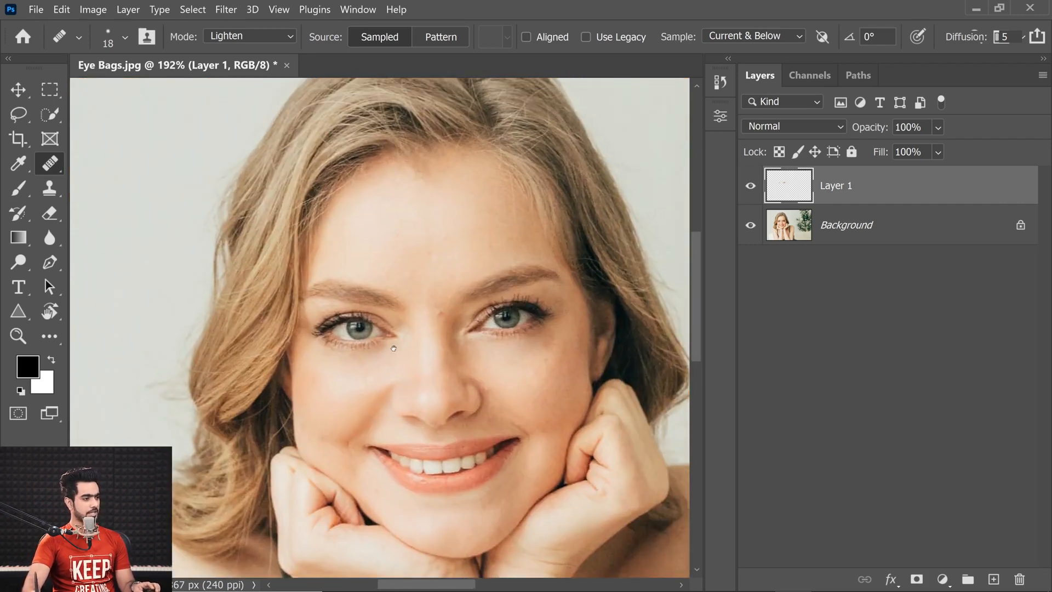
Step: Enlarge the healing brush to 23 and heal the skin below the outer corner of the woman's left eye
{"action": "scroll", "coordinate": [547, 302], "scroll_direction": "up", "scroll_amount": 6}
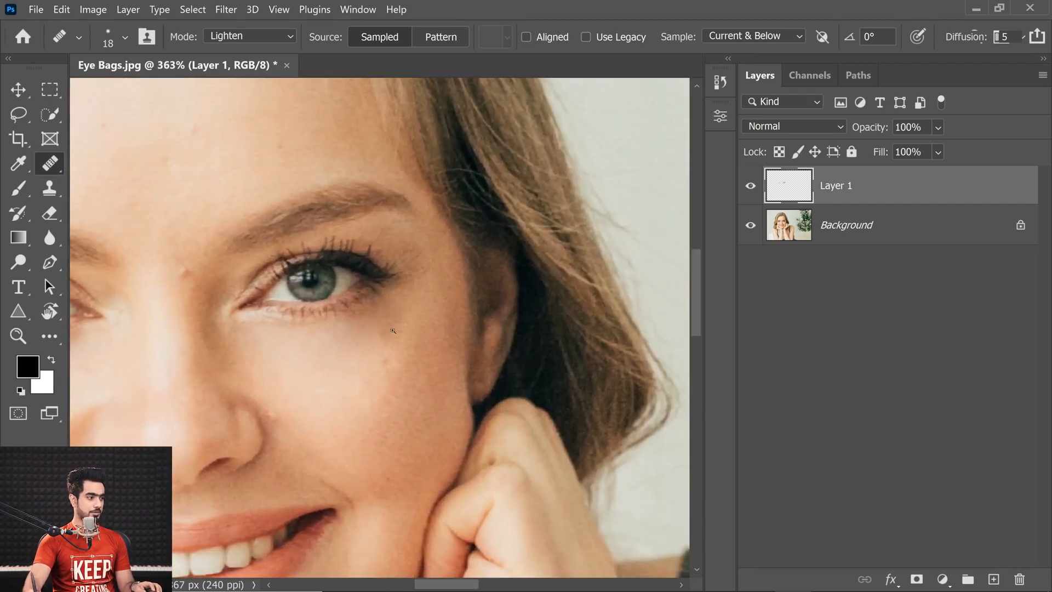
{"action": "key", "text": "]"}
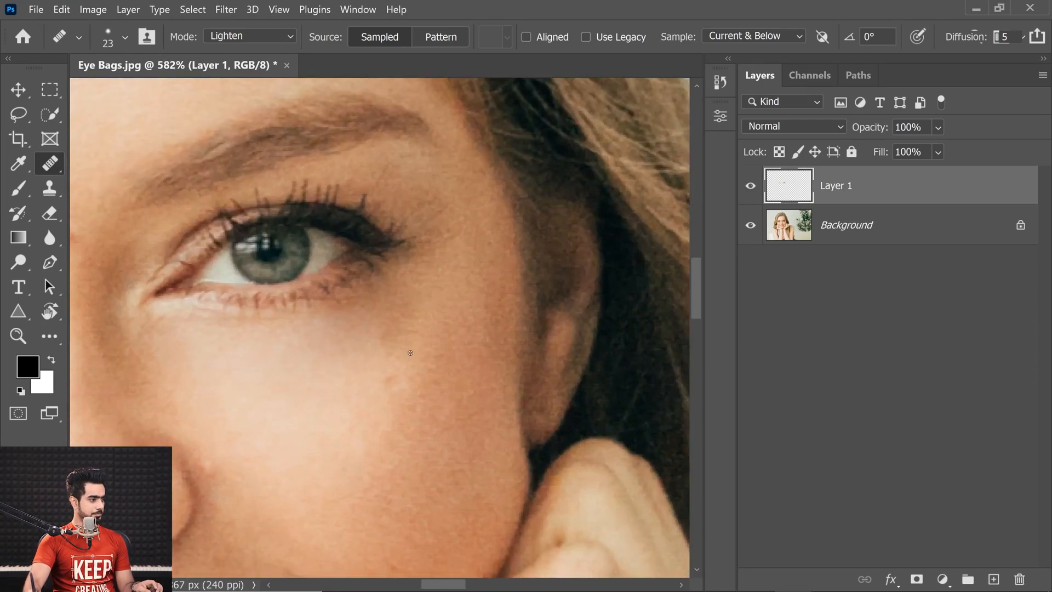
{"action": "scroll", "coordinate": [399, 344], "scroll_direction": "down", "scroll_amount": 5}
{"action": "scroll", "coordinate": [436, 342], "scroll_direction": "up", "scroll_amount": 5}
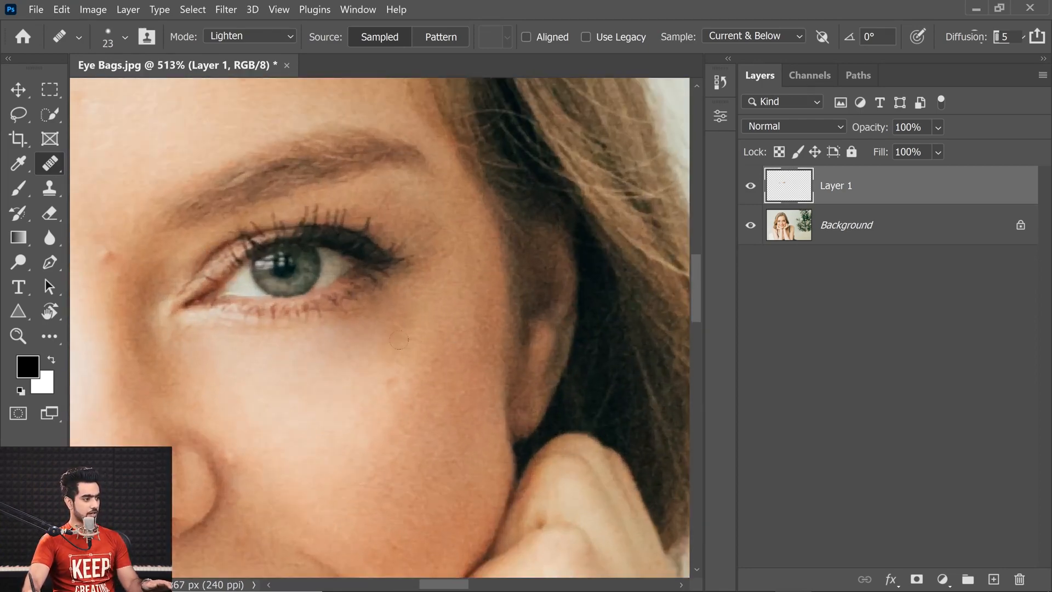
{"action": "scroll", "coordinate": [399, 340], "scroll_direction": "down", "scroll_amount": 2}
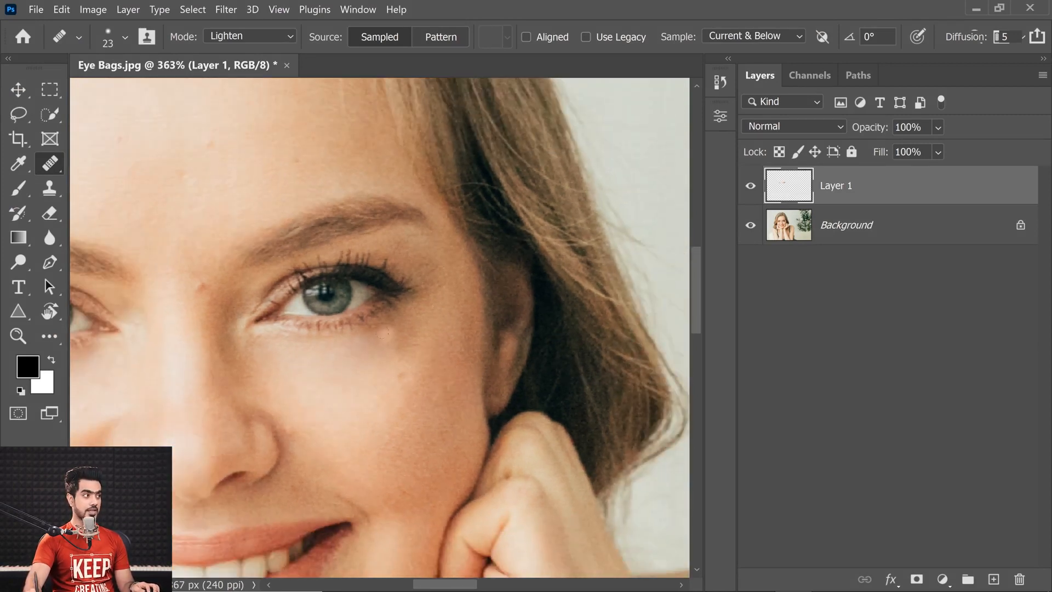
{"action": "scroll", "coordinate": [373, 354], "scroll_direction": "up", "scroll_amount": 2}
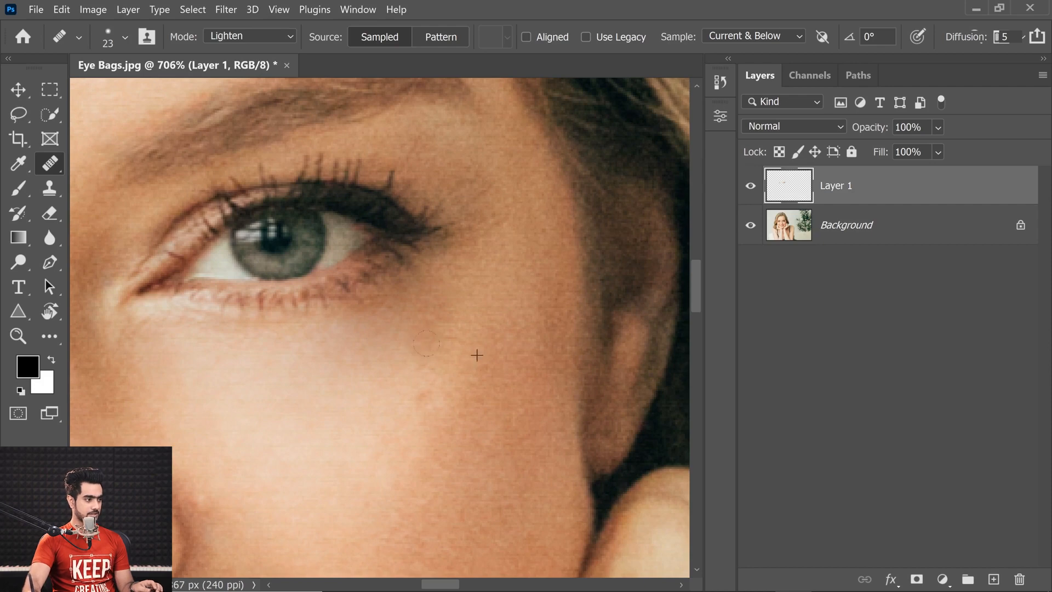
{"action": "scroll", "coordinate": [493, 333], "scroll_direction": "down", "scroll_amount": 2}
{"action": "scroll", "coordinate": [465, 360], "scroll_direction": "down", "scroll_amount": 2}
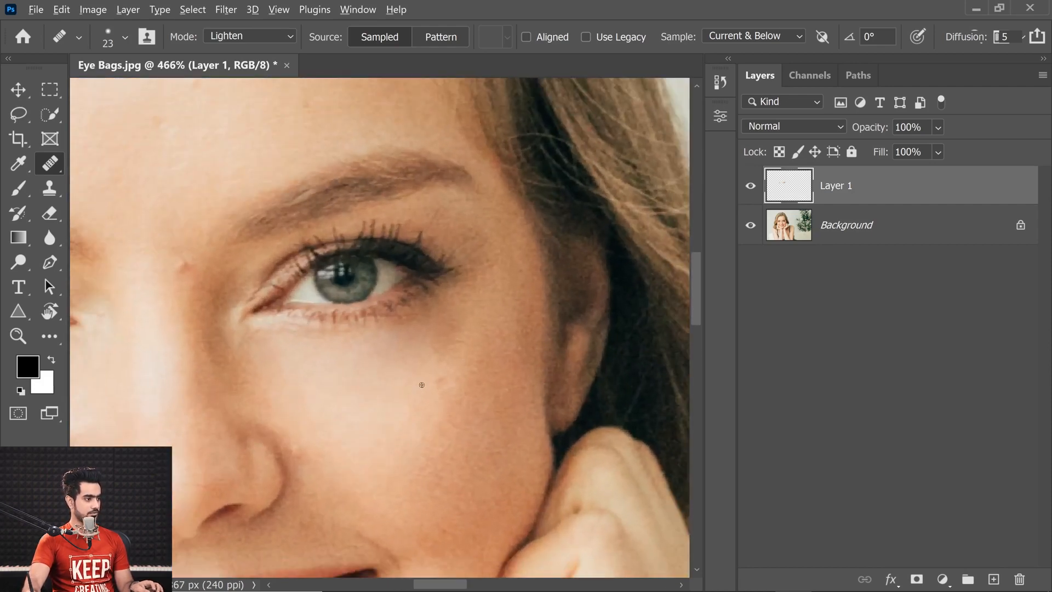
{"action": "scroll", "coordinate": [463, 362], "scroll_direction": "down", "scroll_amount": 1}
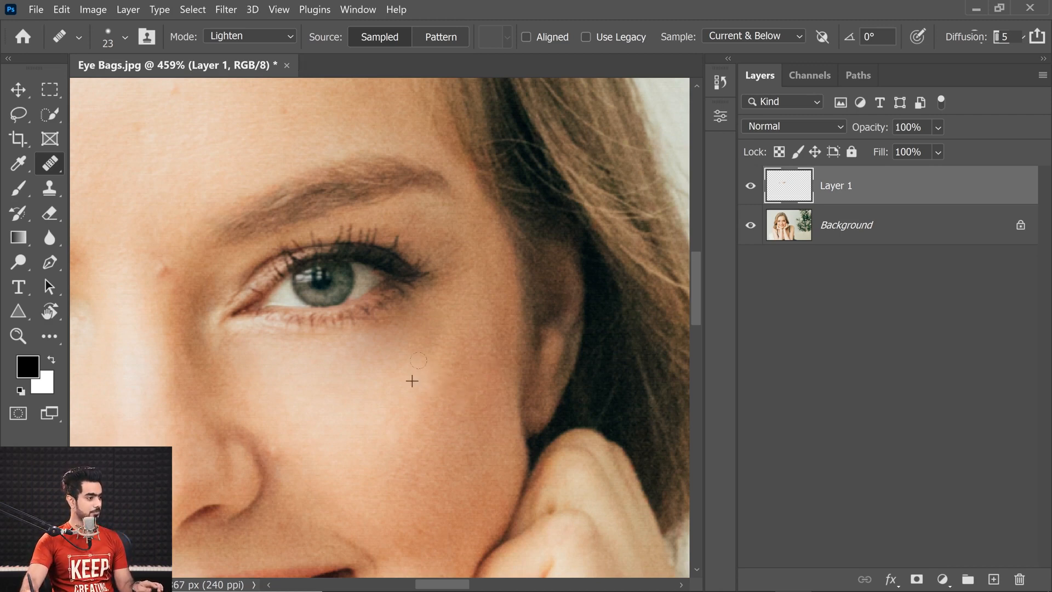
Step: Reduce the brush to 21, sample clean skin between the eyebrows and heal the red spot there
{"action": "scroll", "coordinate": [181, 272], "scroll_direction": "left", "scroll_amount": 3}
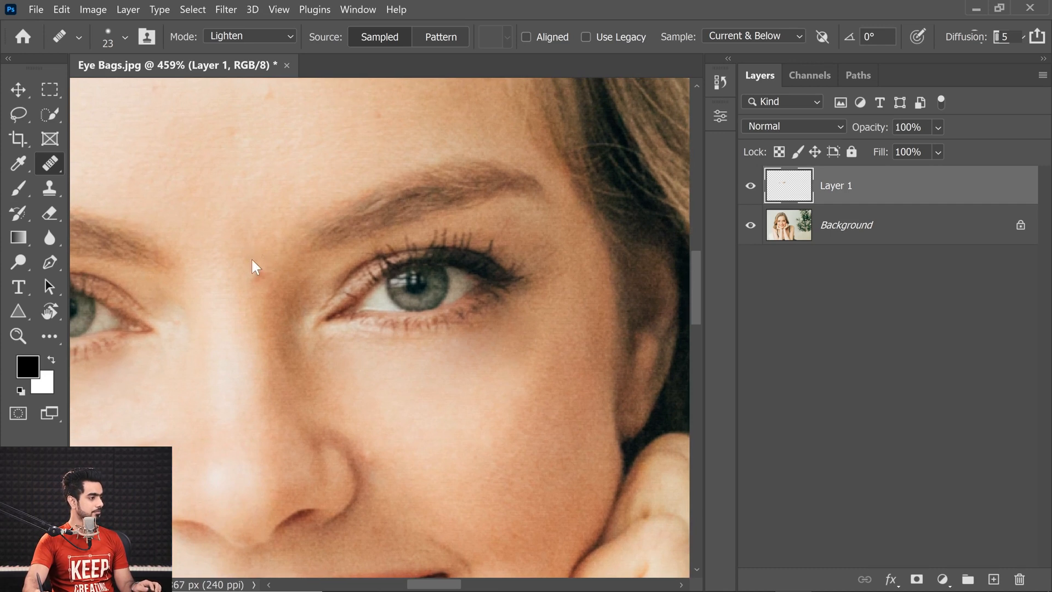
{"action": "right_click", "coordinate": [252, 258]}
{"action": "left_click", "coordinate": [265, 236], "text": "alt"}
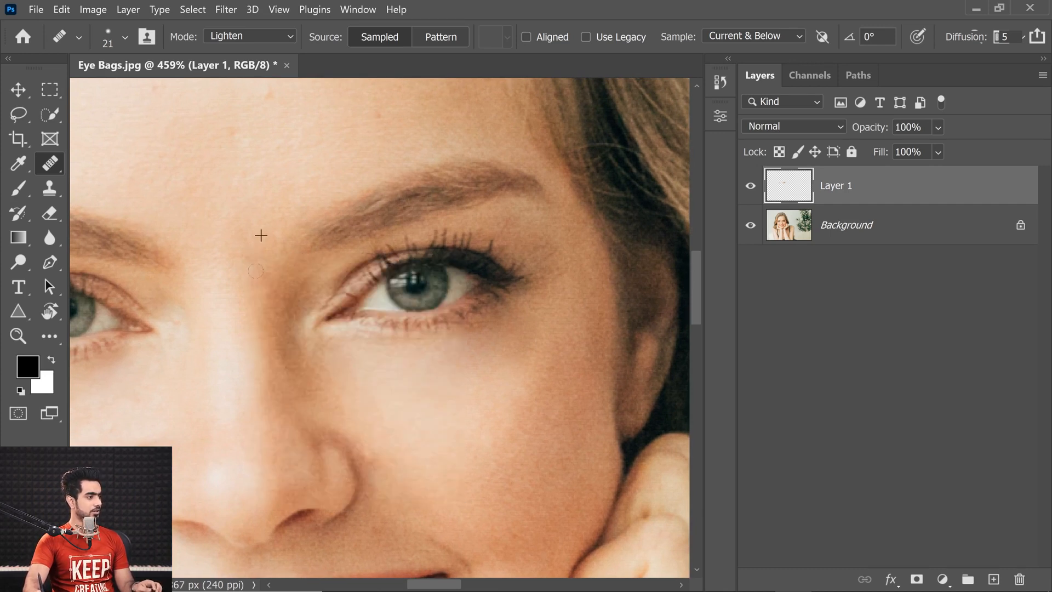
{"action": "left_click_drag", "start_coordinate": [376, 404], "coordinate": [336, 289]}
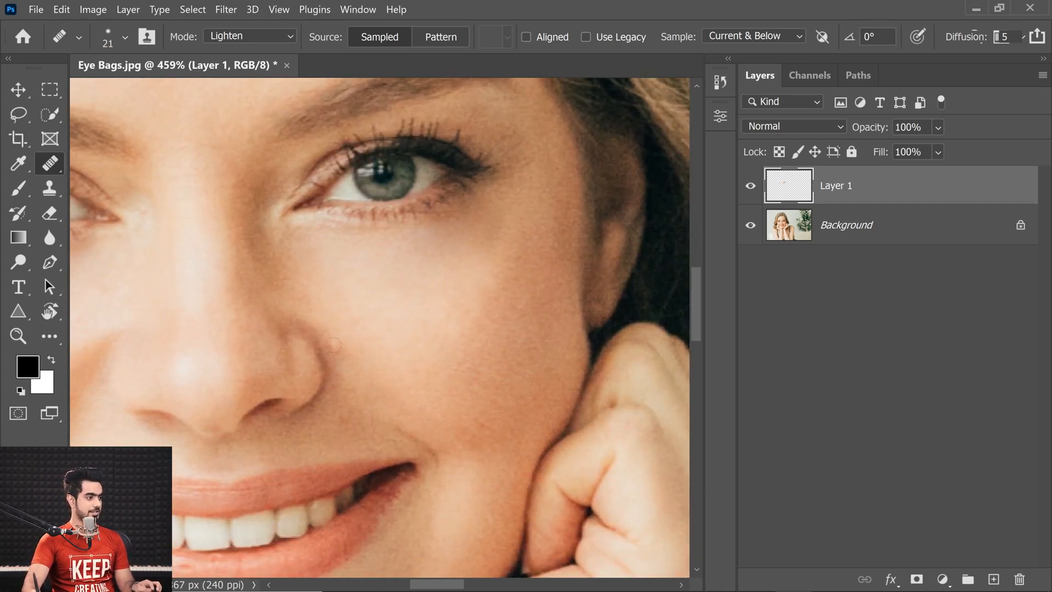
Step: Toggle Layer 1's visibility off and on to compare the whole face before and after retouching
{"action": "scroll", "coordinate": [399, 355], "scroll_direction": "down", "scroll_amount": 10}
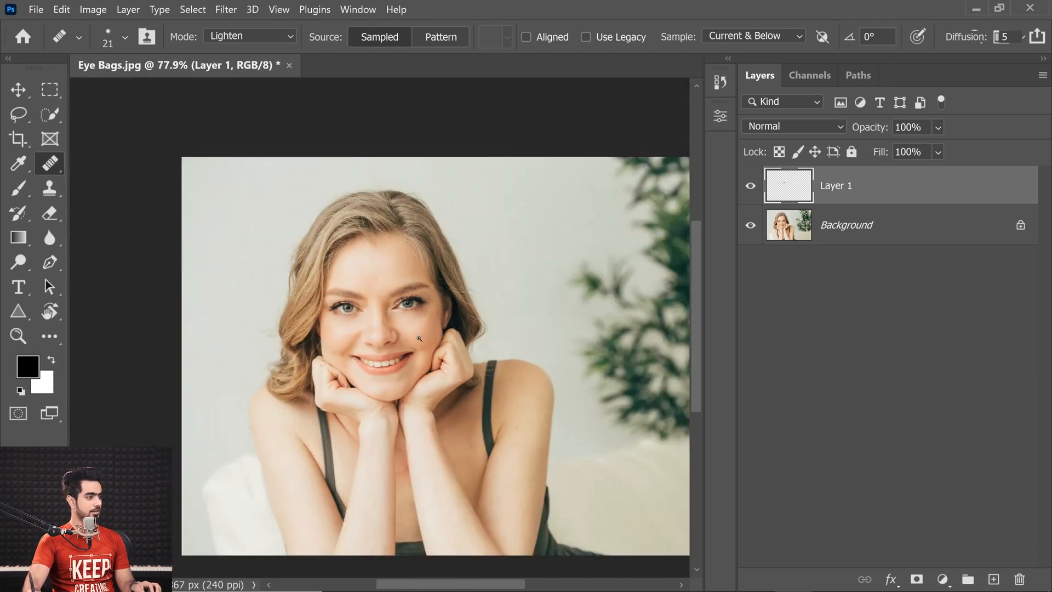
{"action": "scroll", "coordinate": [420, 339], "scroll_direction": "up", "scroll_amount": 5}
{"action": "left_click", "coordinate": [750, 186]}
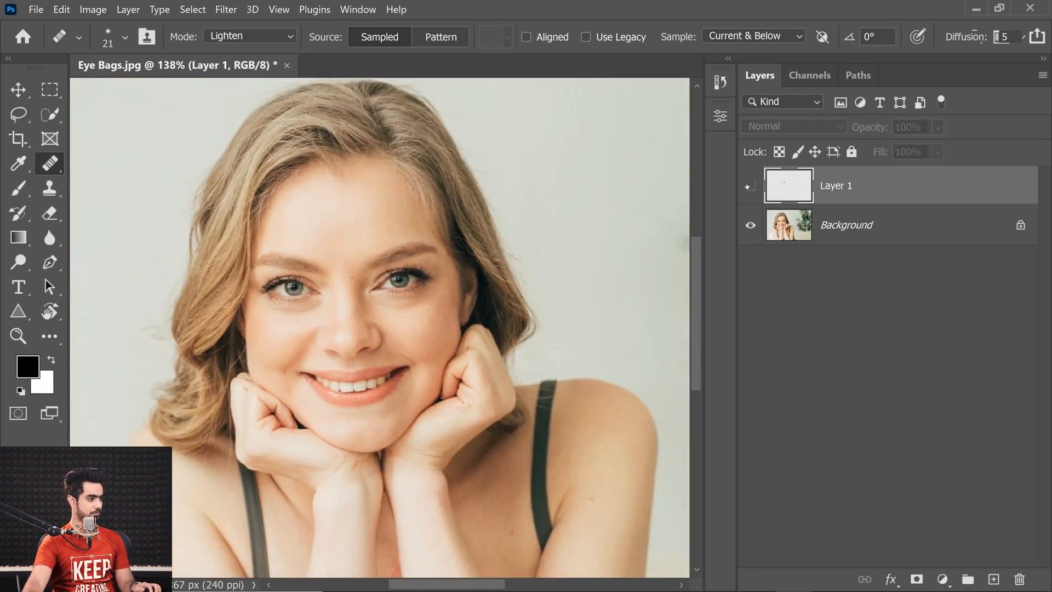
{"action": "left_click", "coordinate": [751, 186]}
{"action": "left_click", "coordinate": [750, 185]}
{"action": "left_click", "coordinate": [750, 185]}
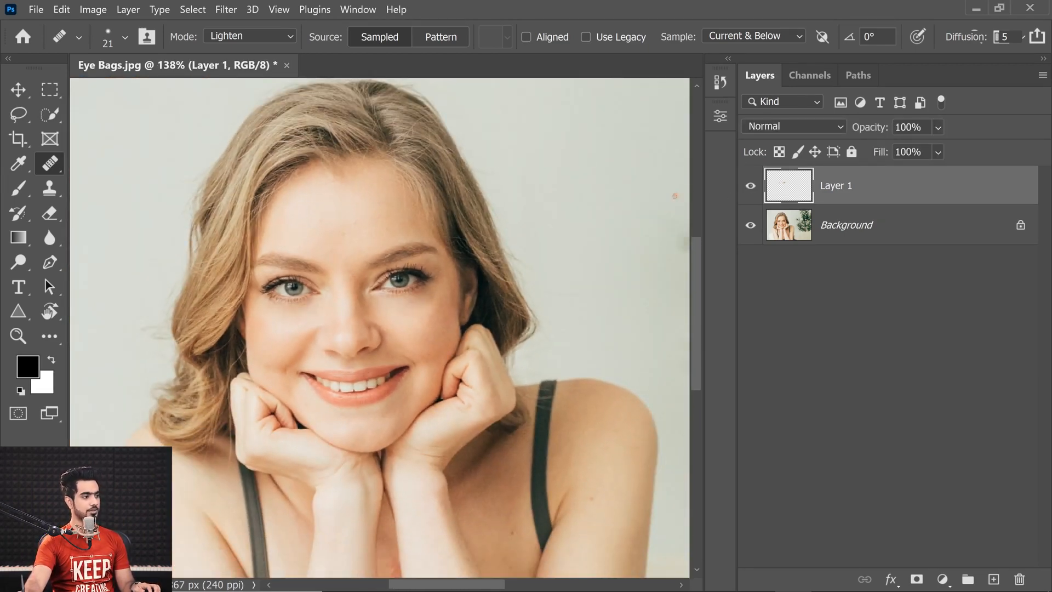
Step: Enlarge the brush to 34 and then 36, and heal the skin around the left eye's outer under-eye area and cheek
{"action": "mouse_move", "coordinate": [445, 294]}
{"action": "left_mouse_down"}
{"action": "mouse_move", "coordinate": [488, 293]}
{"action": "mouse_move", "coordinate": [448, 285]}
{"action": "left_mouse_up"}
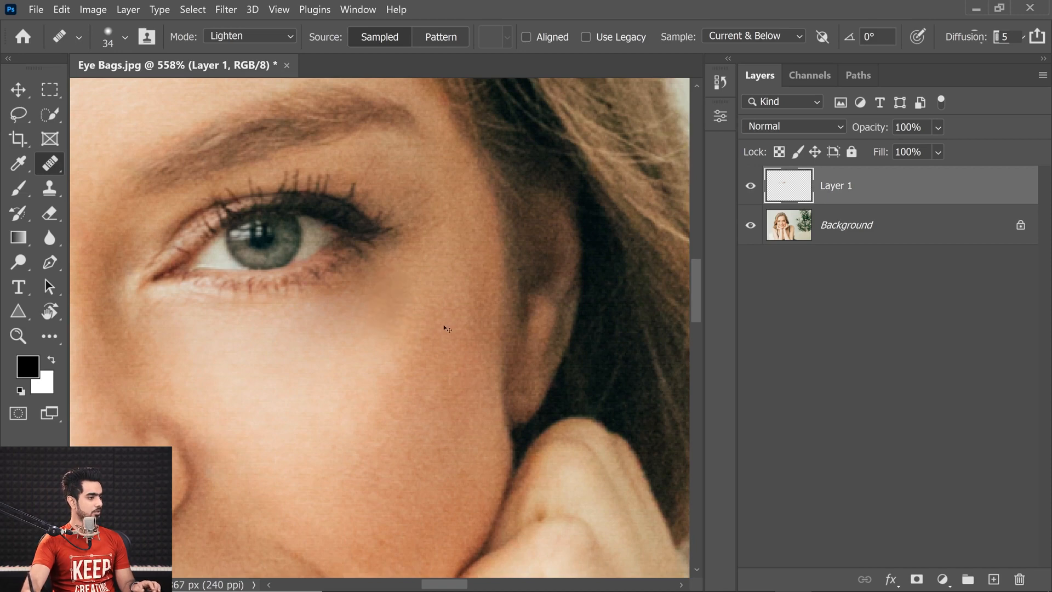
{"action": "left_click_drag", "start_coordinate": [445, 311], "coordinate": [404, 339]}
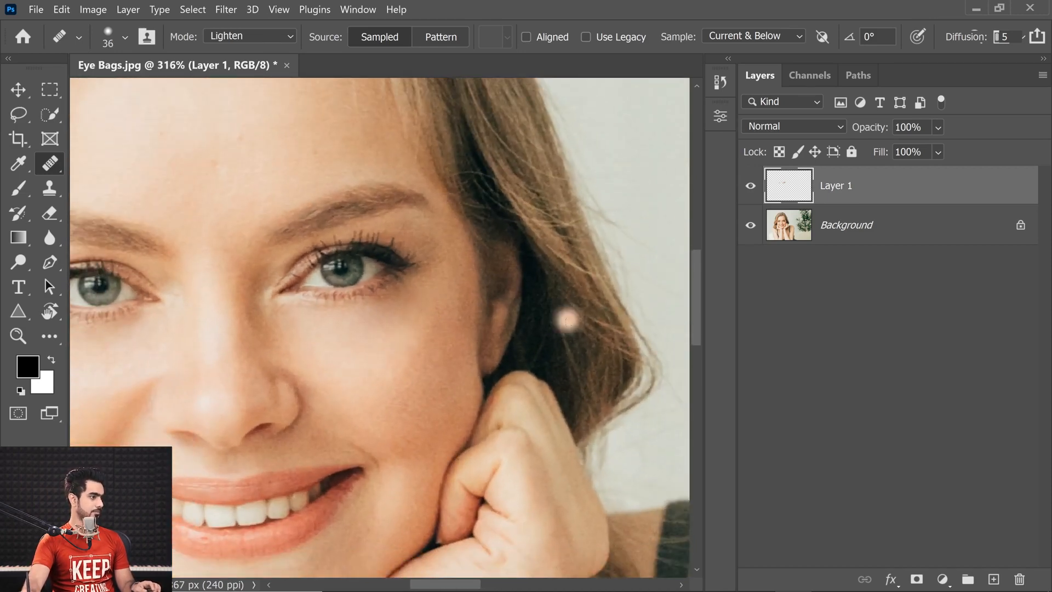
{"action": "mouse_move", "coordinate": [471, 355]}
{"action": "left_mouse_down"}
{"action": "mouse_move", "coordinate": [417, 369]}
{"action": "mouse_move", "coordinate": [435, 379]}
{"action": "left_mouse_up"}
{"action": "left_click", "coordinate": [406, 372], "text": "alt"}
{"action": "left_click_drag", "start_coordinate": [436, 380], "coordinate": [491, 375]}
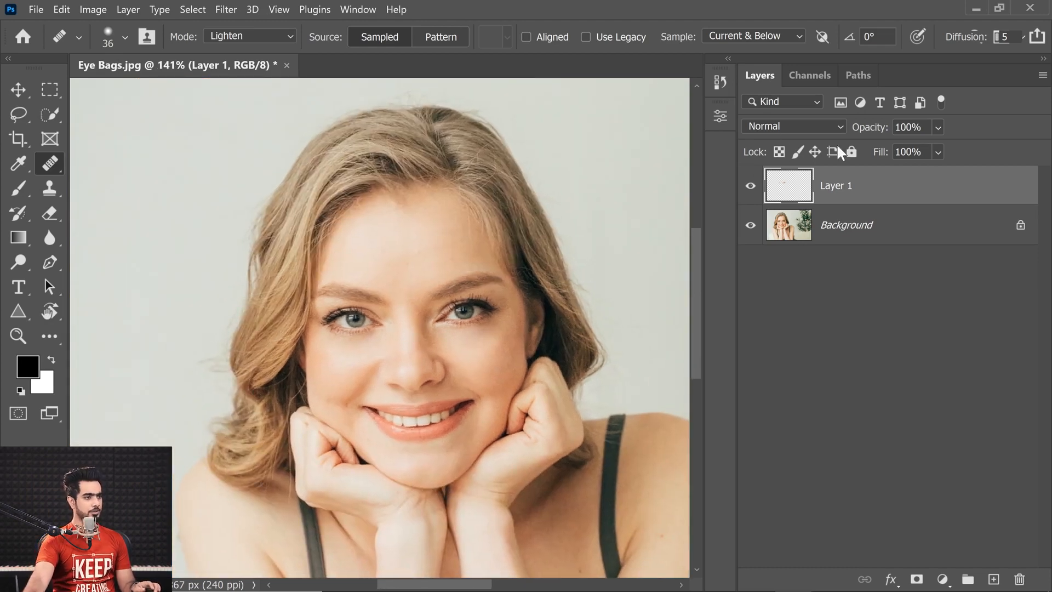
Step: Set Layer 1's opacity to 60%
{"action": "left_click_drag", "start_coordinate": [913, 128], "coordinate": [806, 138]}
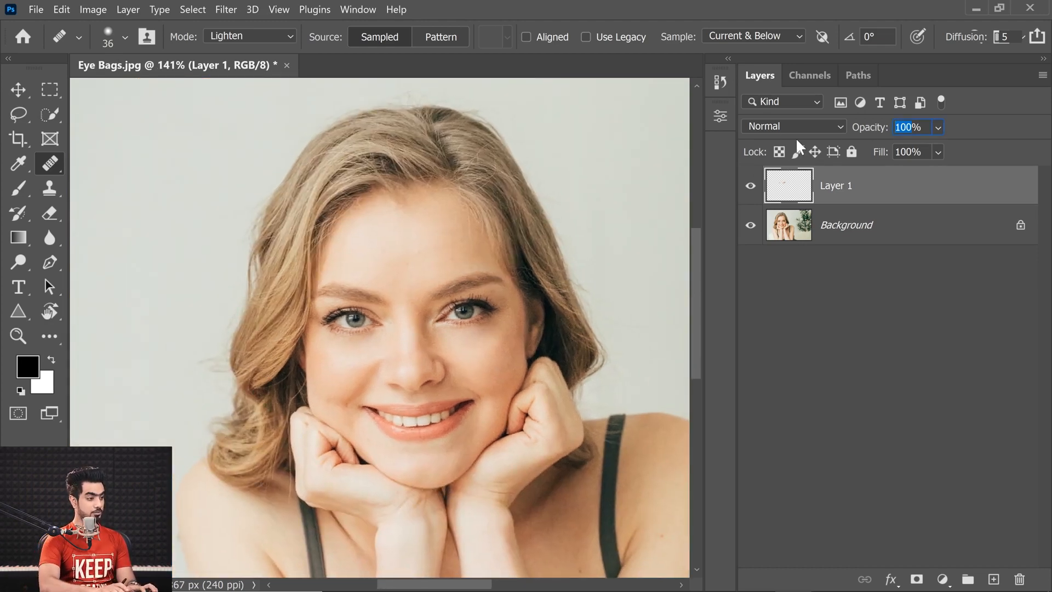
{"action": "type", "text": "60"}
{"action": "key", "text": "Return"}
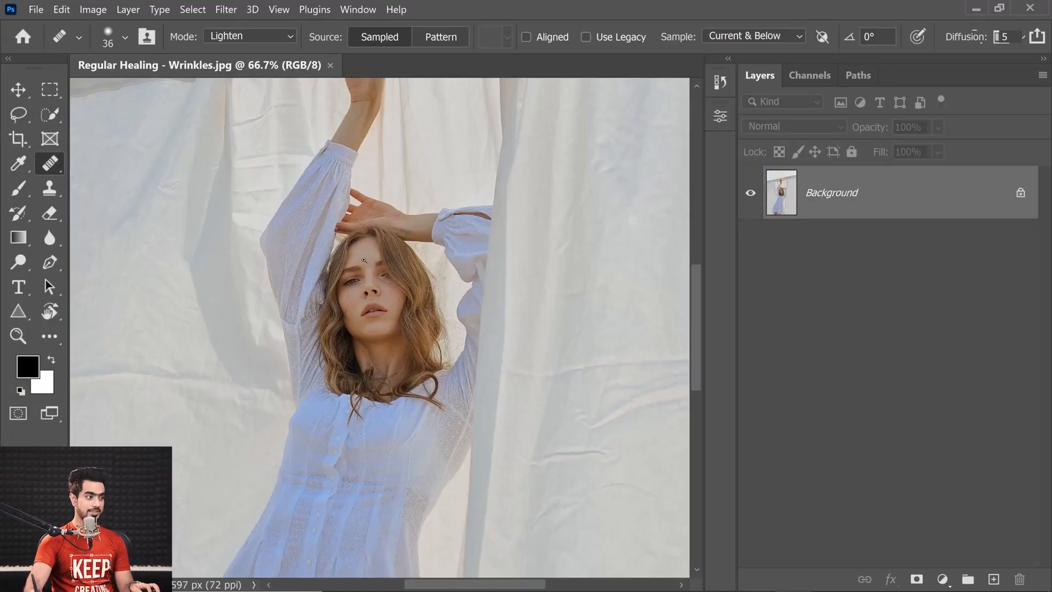
Step: In Regular Healing - Wrinkles.jpg, add a new layer above the Background and activate the Healing Brush Tool
{"action": "scroll", "coordinate": [364, 260], "scroll_direction": "down", "scroll_amount": 3}
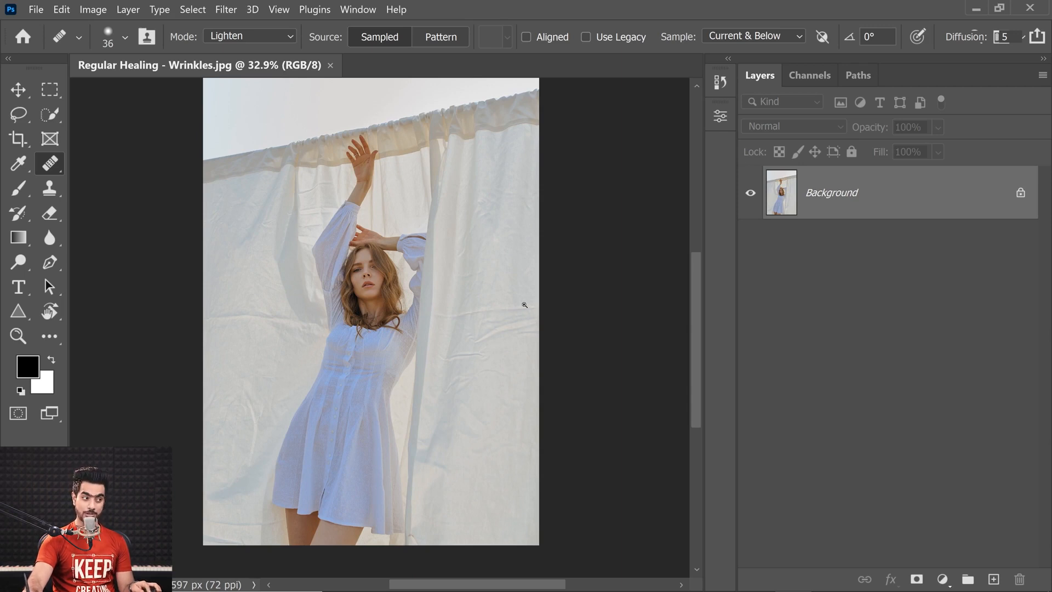
{"action": "scroll", "coordinate": [524, 304], "scroll_direction": "up", "scroll_amount": 3}
{"action": "left_click", "coordinate": [994, 579]}
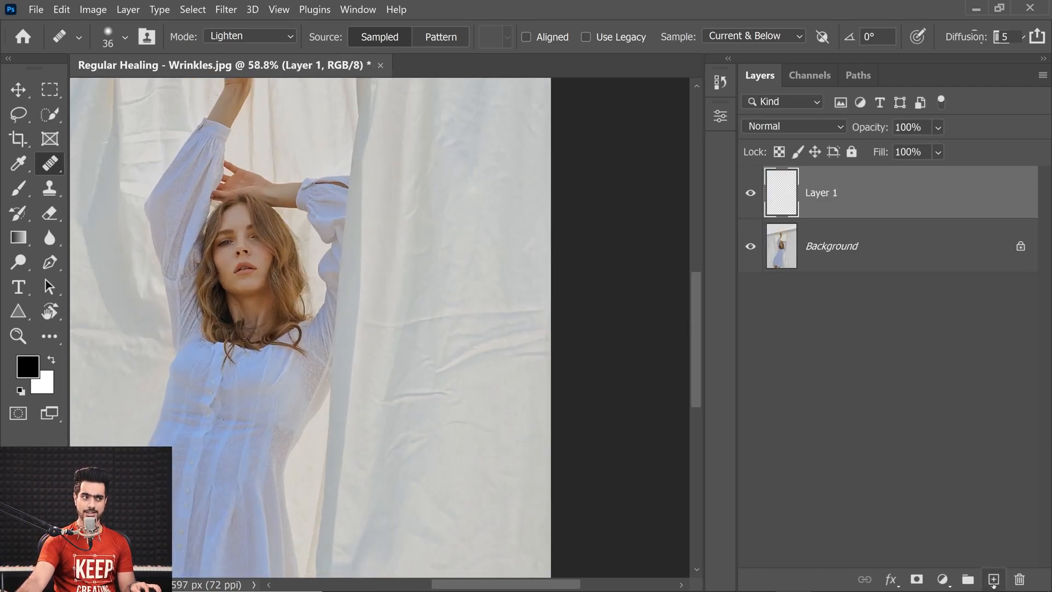
{"action": "right_click", "coordinate": [53, 164]}
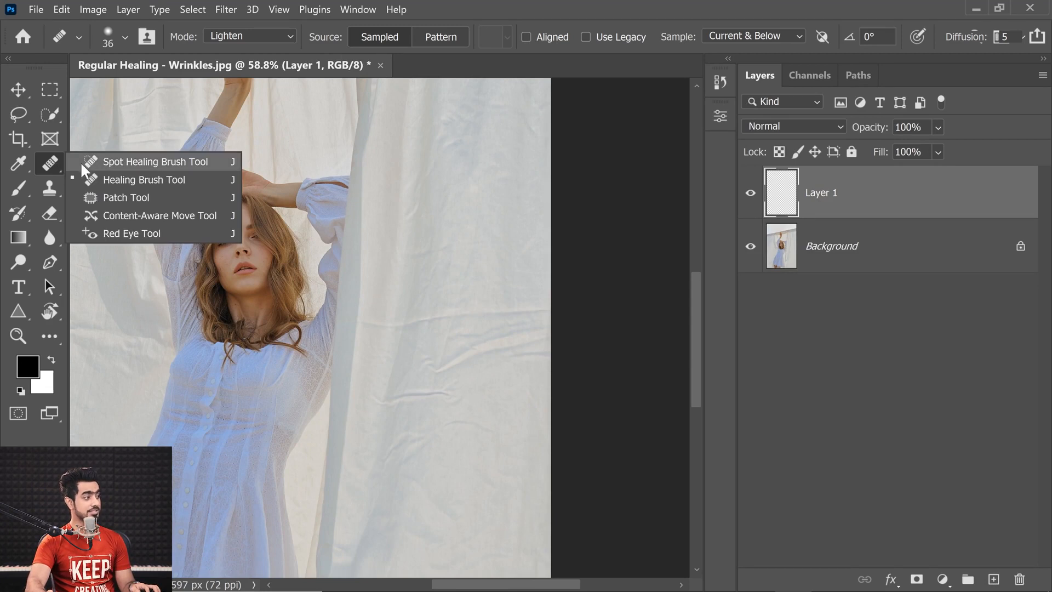
{"action": "left_click", "coordinate": [96, 179]}
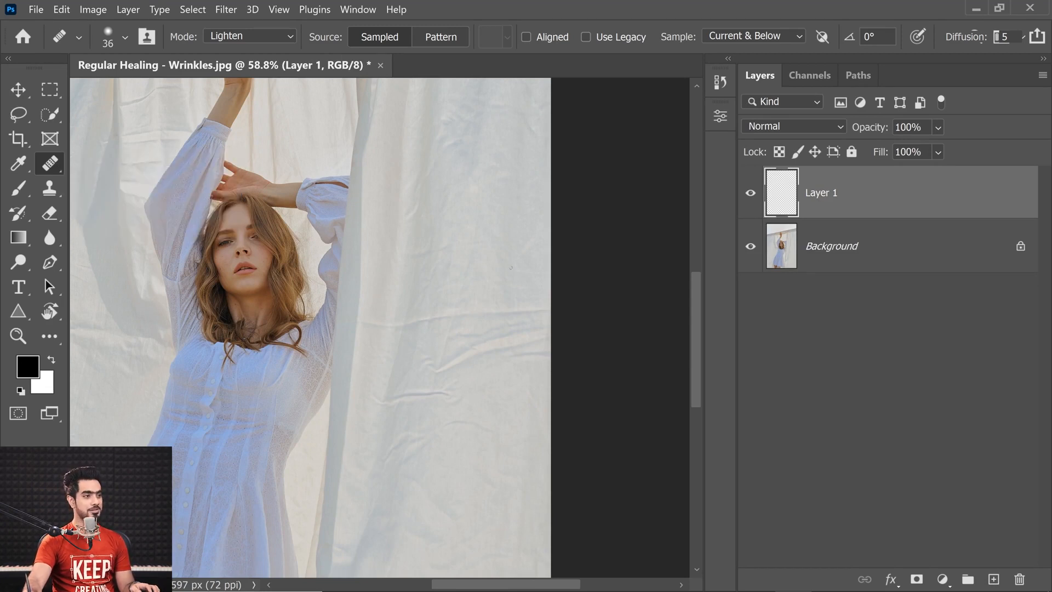
Step: Set the healing brush size to 122 and its mode to Normal
{"action": "mouse_move", "coordinate": [511, 267]}
{"action": "left_mouse_down"}
{"action": "mouse_move", "coordinate": [531, 271]}
{"action": "mouse_move", "coordinate": [518, 271]}
{"action": "left_mouse_up"}
{"action": "left_click", "coordinate": [241, 34]}
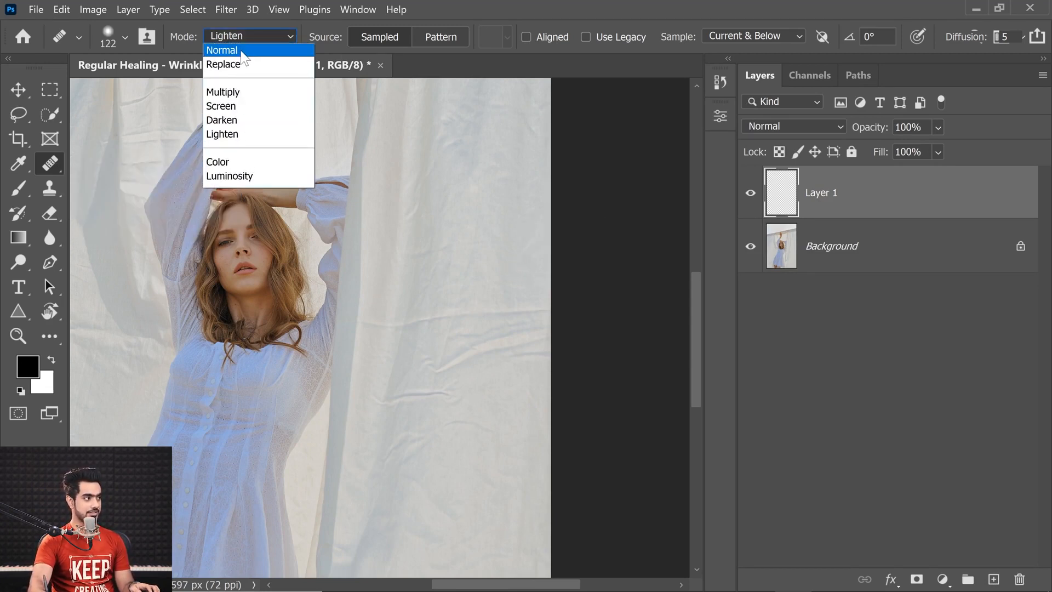
{"action": "left_click", "coordinate": [241, 51]}
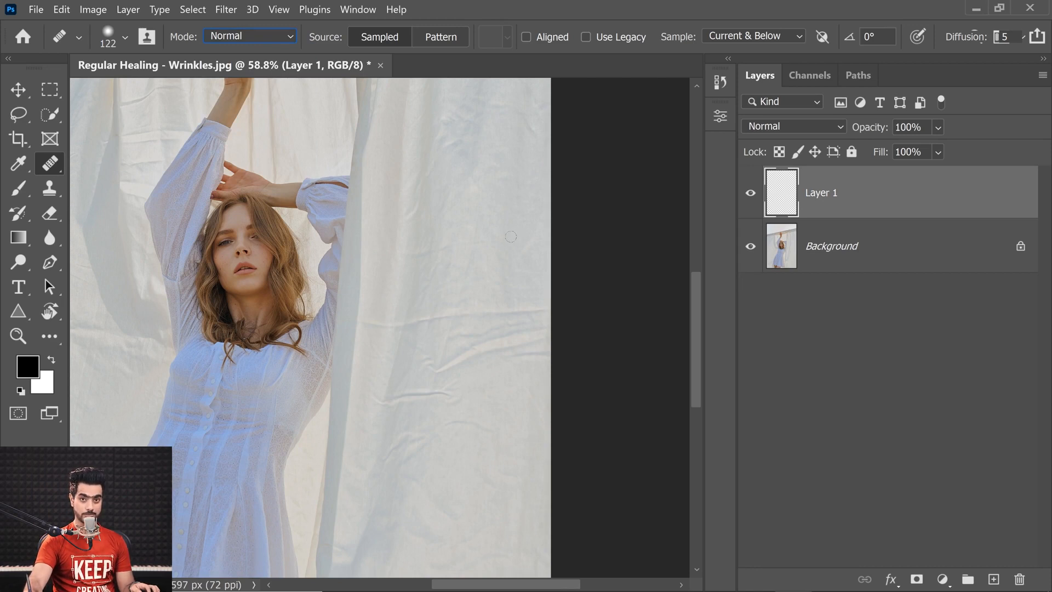
Step: Examine the curtain's wrinkles beside the woman, down to the crease that meets the shaded fold's edge
{"action": "left_click_drag", "start_coordinate": [474, 221], "coordinate": [487, 219]}
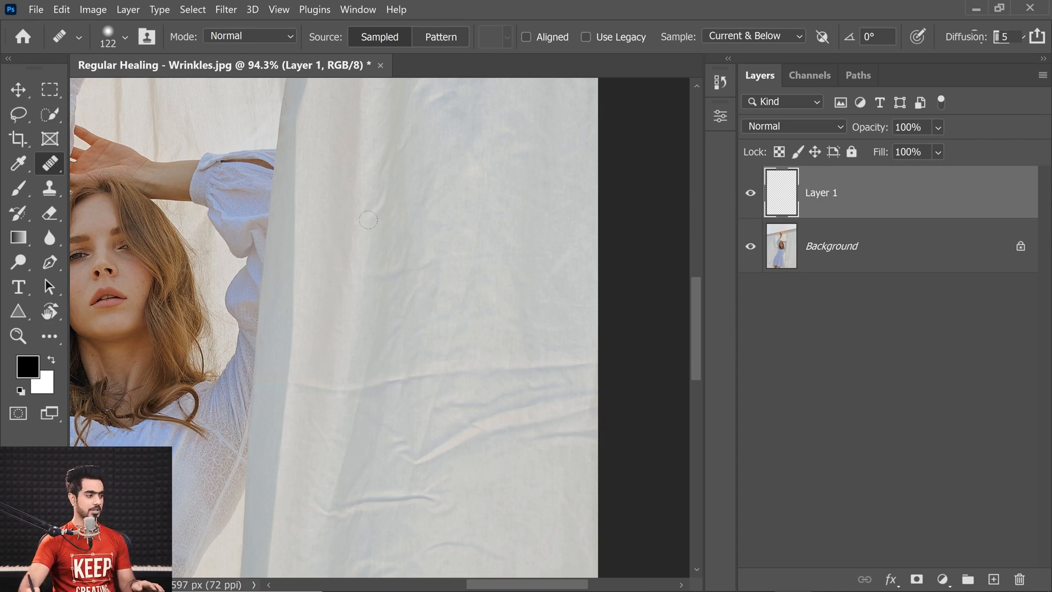
{"action": "left_click_drag", "start_coordinate": [360, 363], "coordinate": [347, 368]}
{"action": "left_click_drag", "start_coordinate": [326, 403], "coordinate": [353, 255]}
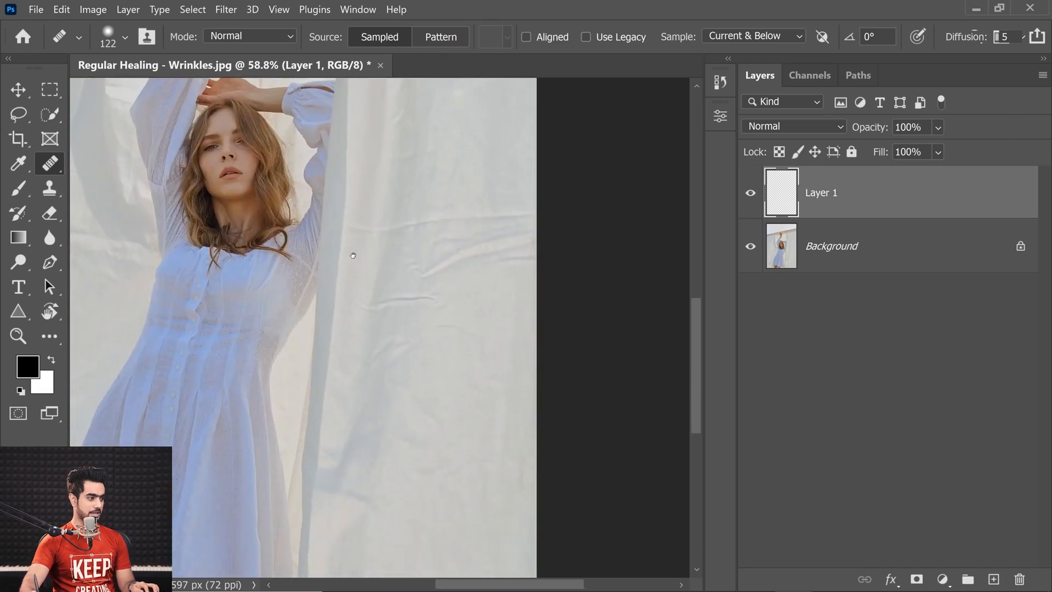
{"action": "left_click_drag", "start_coordinate": [330, 400], "coordinate": [344, 239]}
{"action": "left_click_drag", "start_coordinate": [334, 358], "coordinate": [371, 346]}
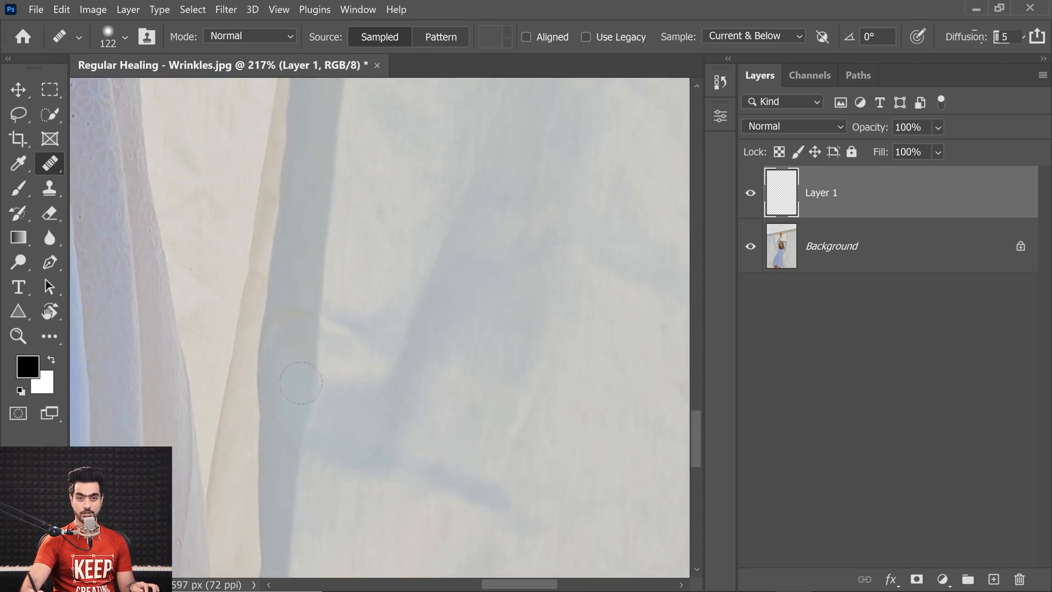
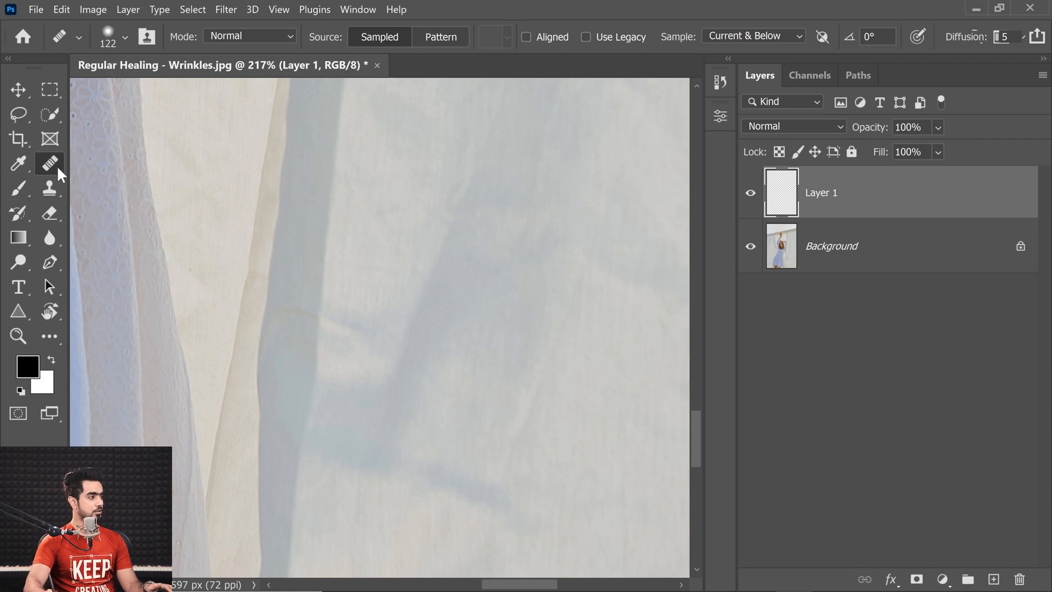
Step: Try to remove the crease crossing the curtain's shaded fold using the Spot Healing Brush at sizes 71 and 109, then undo it
{"action": "right_click", "coordinate": [57, 166]}
{"action": "left_click", "coordinate": [91, 162]}
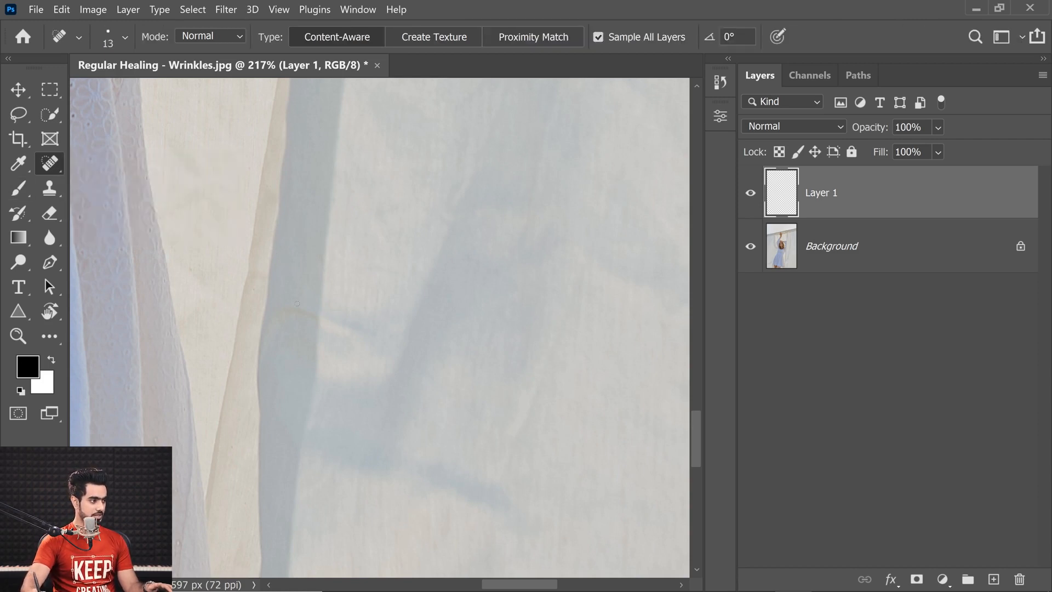
{"action": "left_click_drag", "start_coordinate": [286, 308], "coordinate": [374, 347]}
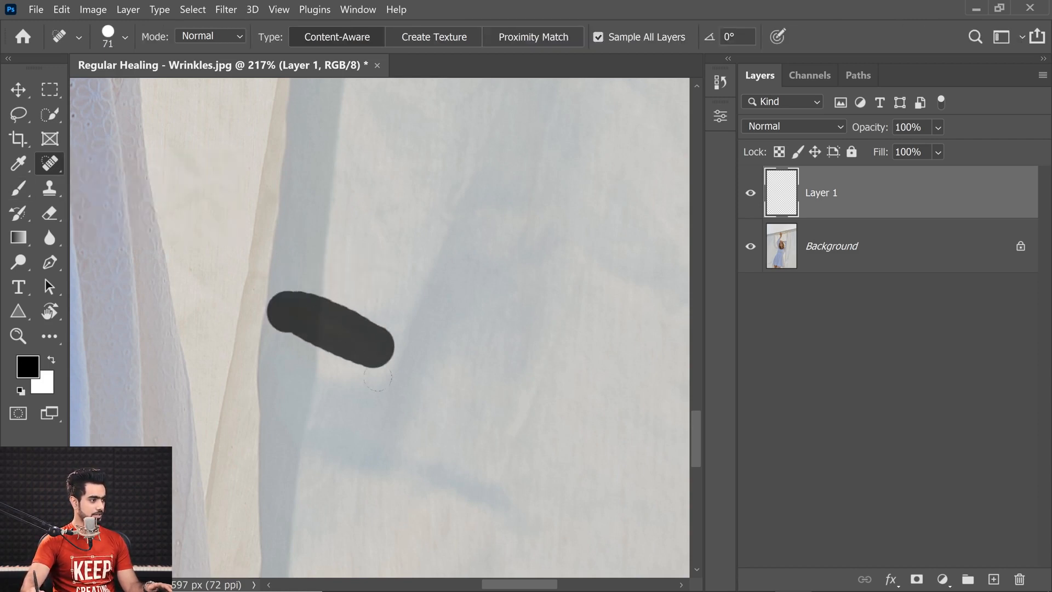
{"action": "mouse_move", "coordinate": [327, 318]}
{"action": "left_mouse_down"}
{"action": "mouse_move", "coordinate": [351, 317]}
{"action": "mouse_move", "coordinate": [301, 308]}
{"action": "left_mouse_up"}
{"action": "mouse_move", "coordinate": [341, 241]}
{"action": "left_mouse_down"}
{"action": "mouse_move", "coordinate": [437, 245]}
{"action": "mouse_move", "coordinate": [351, 237]}
{"action": "left_mouse_up"}
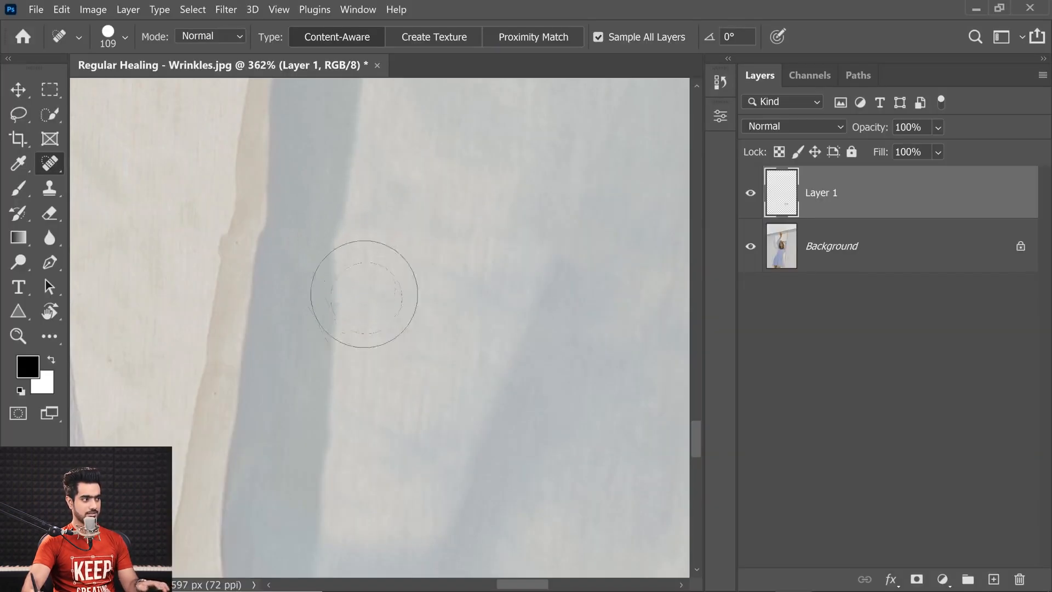
{"action": "key", "text": "ctrl+z"}
{"action": "left_click_drag", "start_coordinate": [400, 294], "coordinate": [387, 322]}
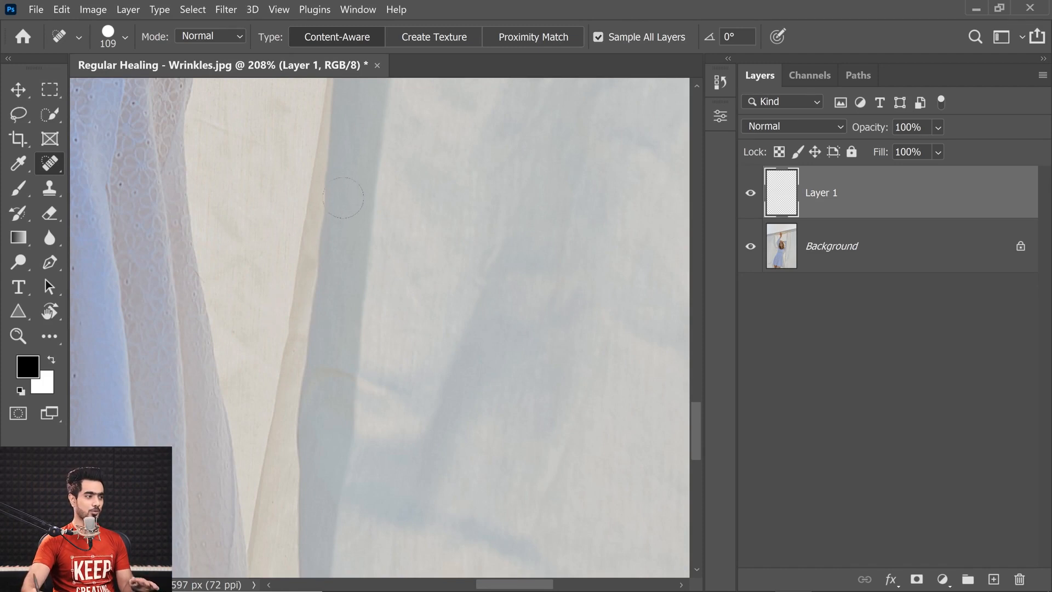
Step: Switch to the Healing Brush Tool at size 147 and sample the clean edge of the shaded fold above the crease
{"action": "left_click", "coordinate": [51, 163]}
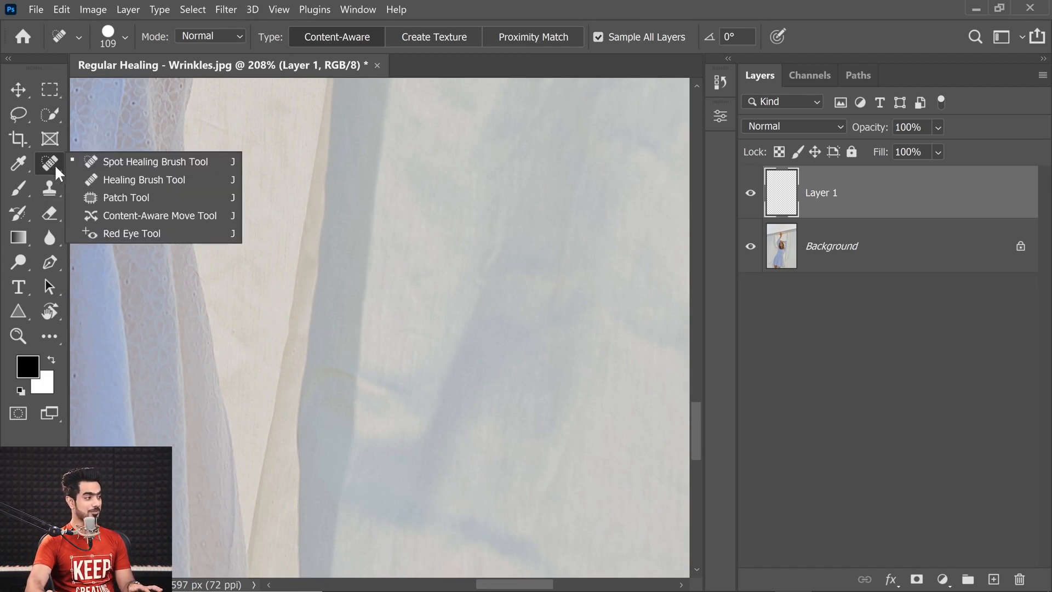
{"action": "left_click", "coordinate": [120, 179]}
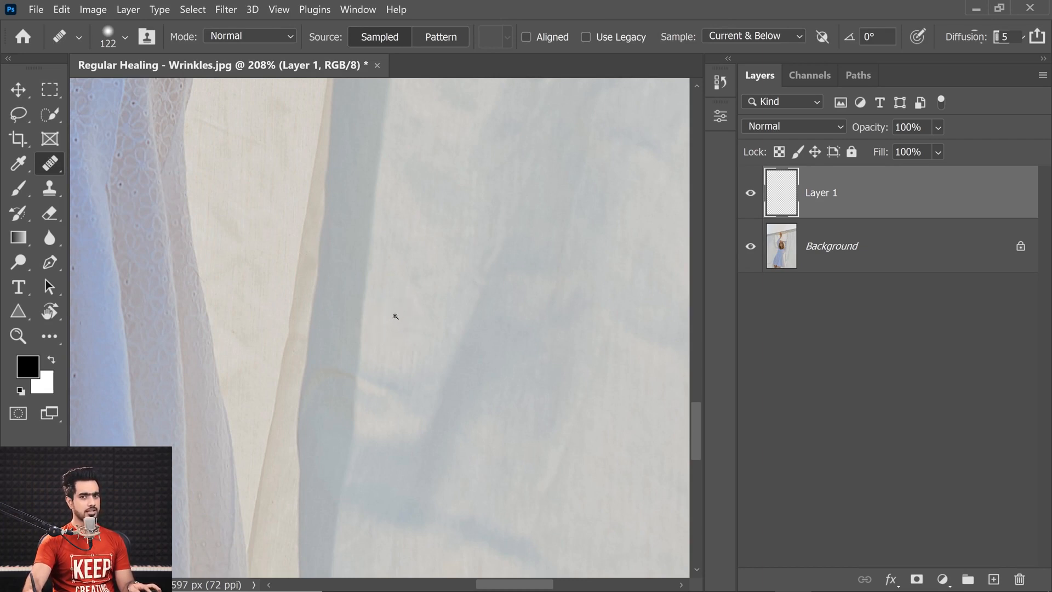
{"action": "mouse_move", "coordinate": [395, 316]}
{"action": "left_mouse_down"}
{"action": "mouse_move", "coordinate": [413, 313]}
{"action": "mouse_move", "coordinate": [397, 286]}
{"action": "left_mouse_up"}
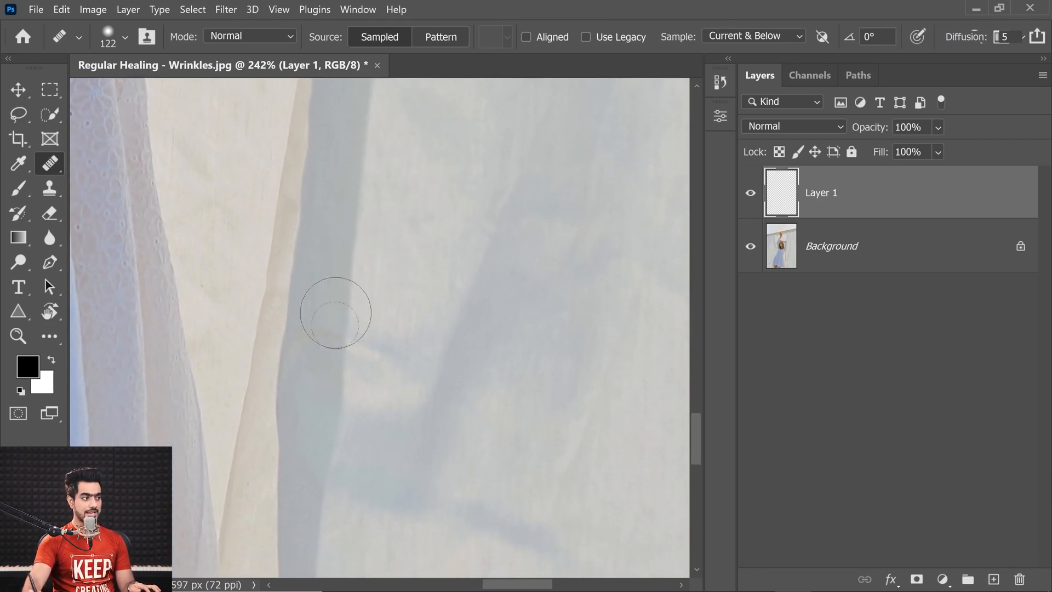
{"action": "mouse_move", "coordinate": [390, 204]}
{"action": "left_mouse_down"}
{"action": "mouse_move", "coordinate": [380, 209]}
{"action": "mouse_move", "coordinate": [367, 127]}
{"action": "left_mouse_up"}
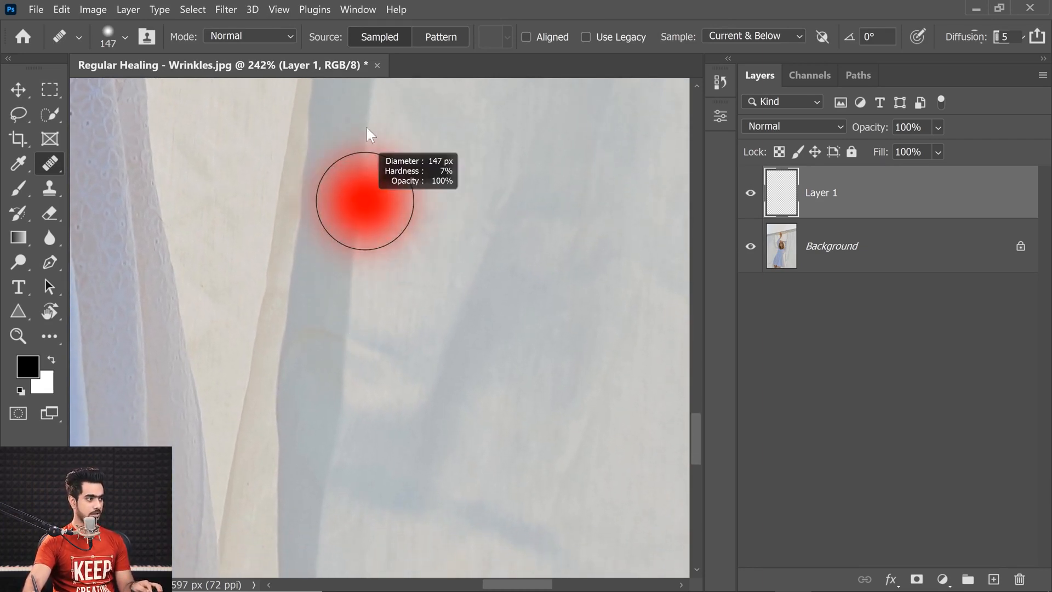
{"action": "left_click", "coordinate": [362, 181], "text": "alt"}
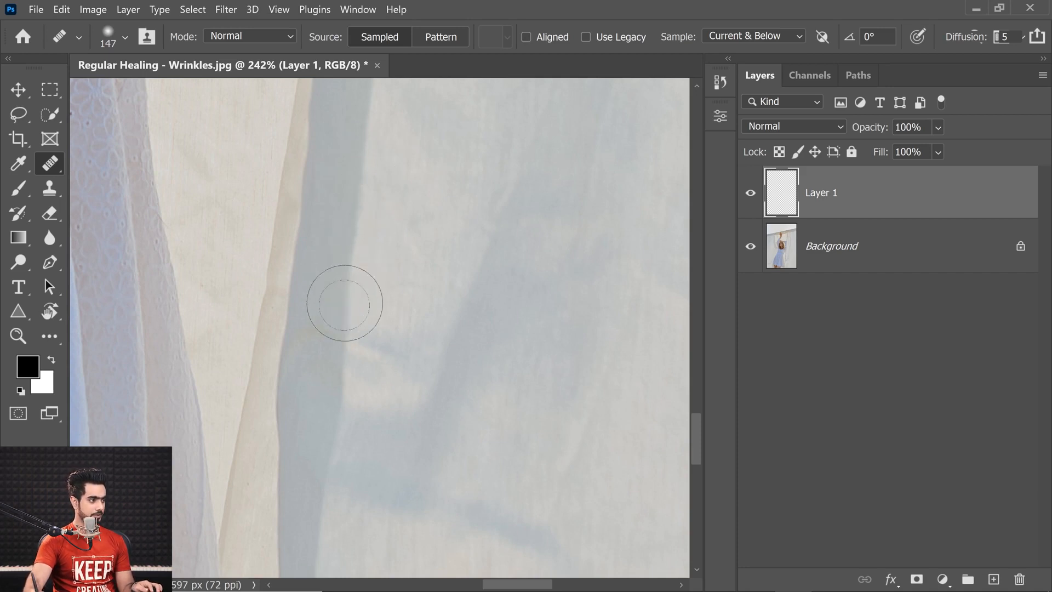
Step: Heal the crease crossing the shaded fold's edge on Layer 1 at brush size 178, and compare it with the layer hidden
{"action": "left_click_drag", "start_coordinate": [376, 296], "coordinate": [417, 298]}
{"action": "left_click_drag", "start_coordinate": [347, 329], "coordinate": [339, 328]}
{"action": "right_click", "coordinate": [338, 328]}
{"action": "left_click", "coordinate": [807, 366]}
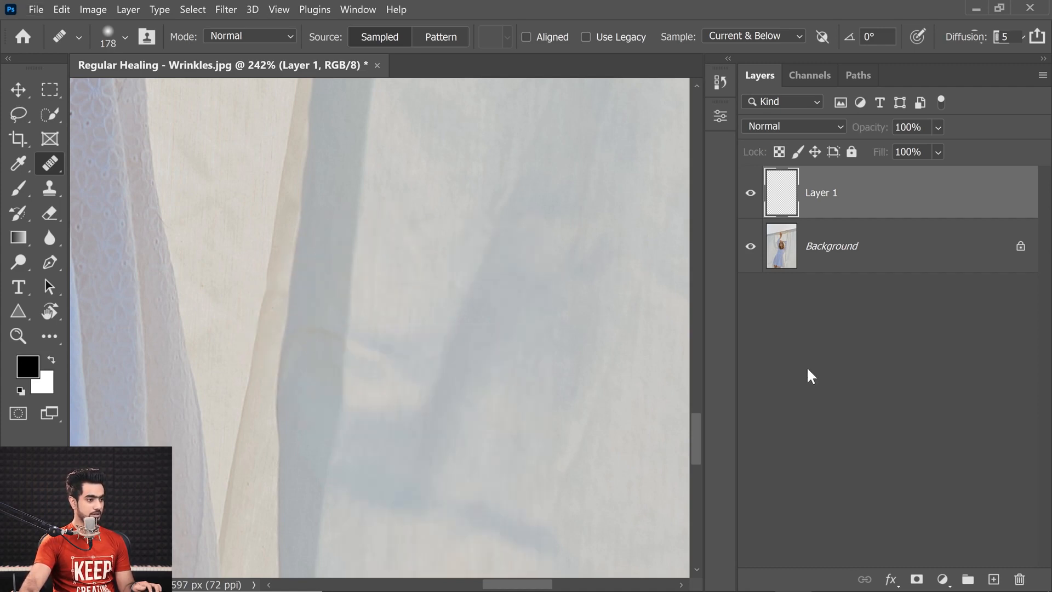
{"action": "left_click", "coordinate": [840, 195]}
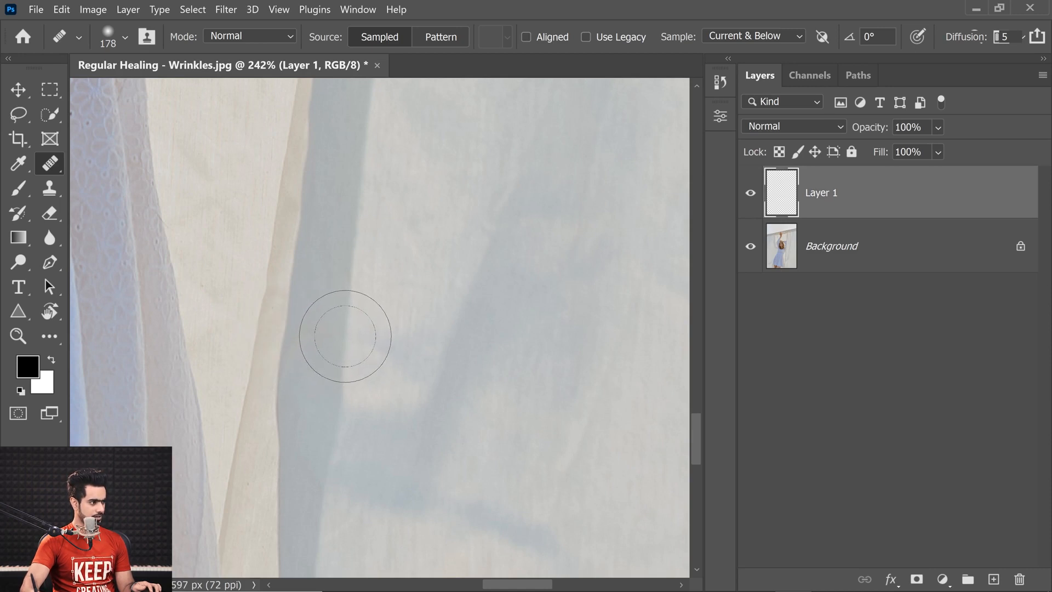
{"action": "mouse_move", "coordinate": [344, 336]}
{"action": "left_mouse_down"}
{"action": "mouse_move", "coordinate": [334, 336]}
{"action": "mouse_move", "coordinate": [392, 347]}
{"action": "mouse_move", "coordinate": [383, 291]}
{"action": "left_mouse_up"}
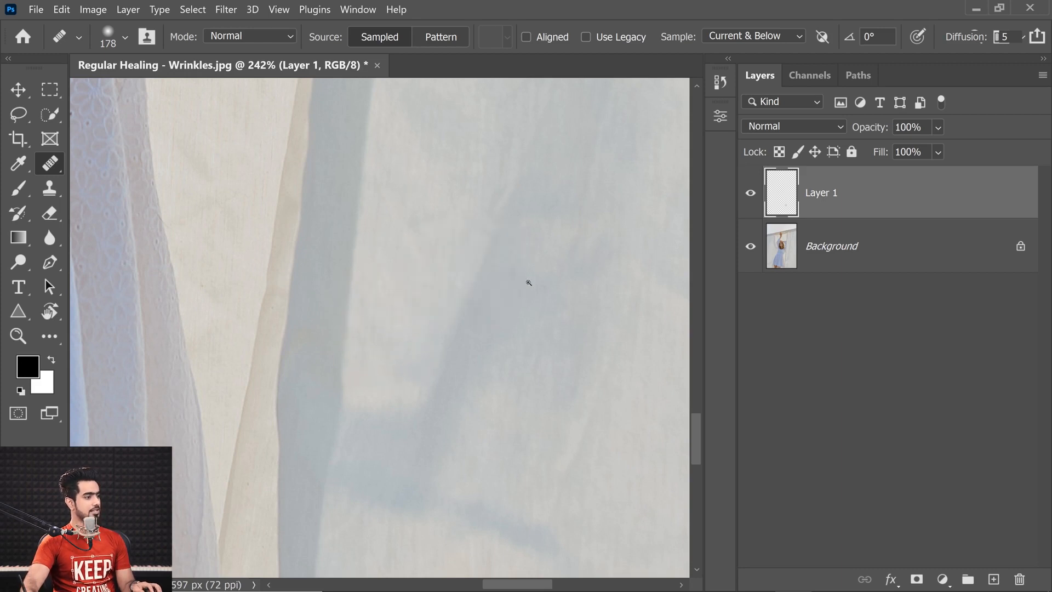
{"action": "scroll", "coordinate": [526, 282], "scroll_direction": "down", "scroll_amount": 4}
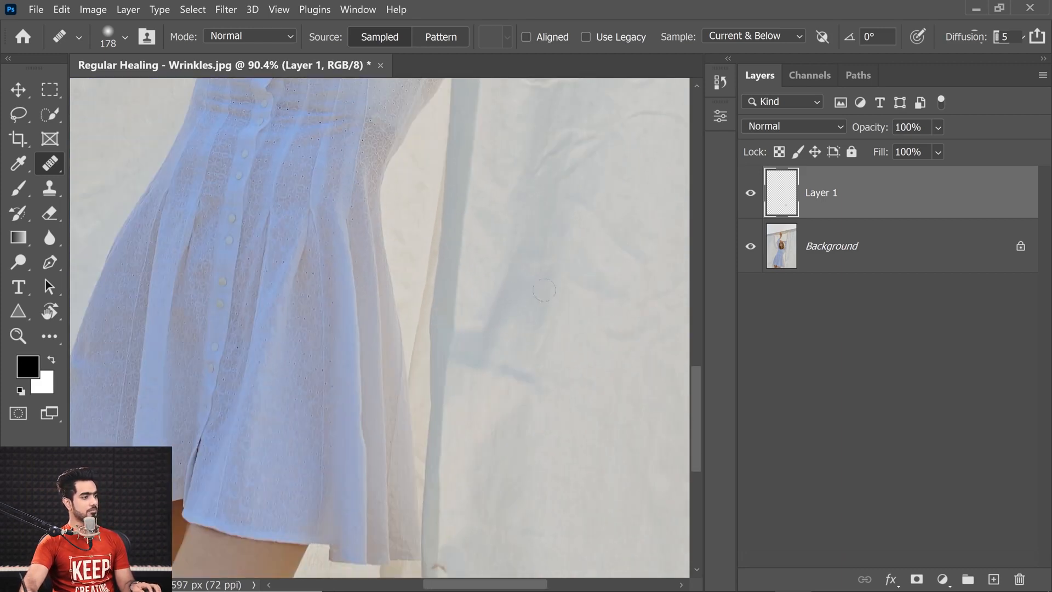
{"action": "left_click", "coordinate": [750, 194]}
{"action": "left_click", "coordinate": [751, 196]}
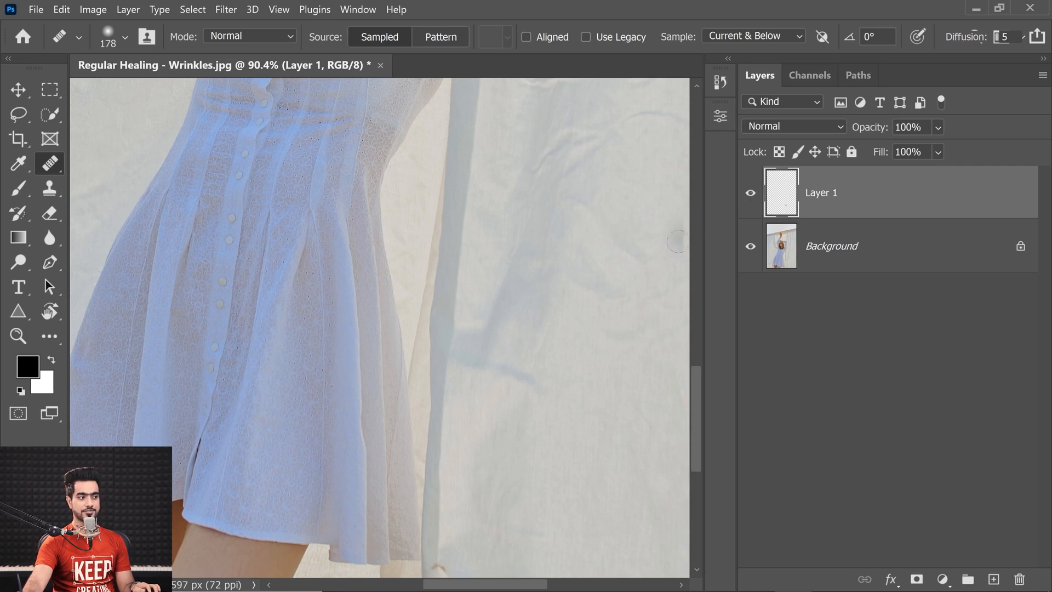
Step: Heal the long horizontal crease where it crosses the curtain folds beside the woman's shoulder, using brush size 119
{"action": "left_click_drag", "start_coordinate": [526, 274], "coordinate": [437, 368]}
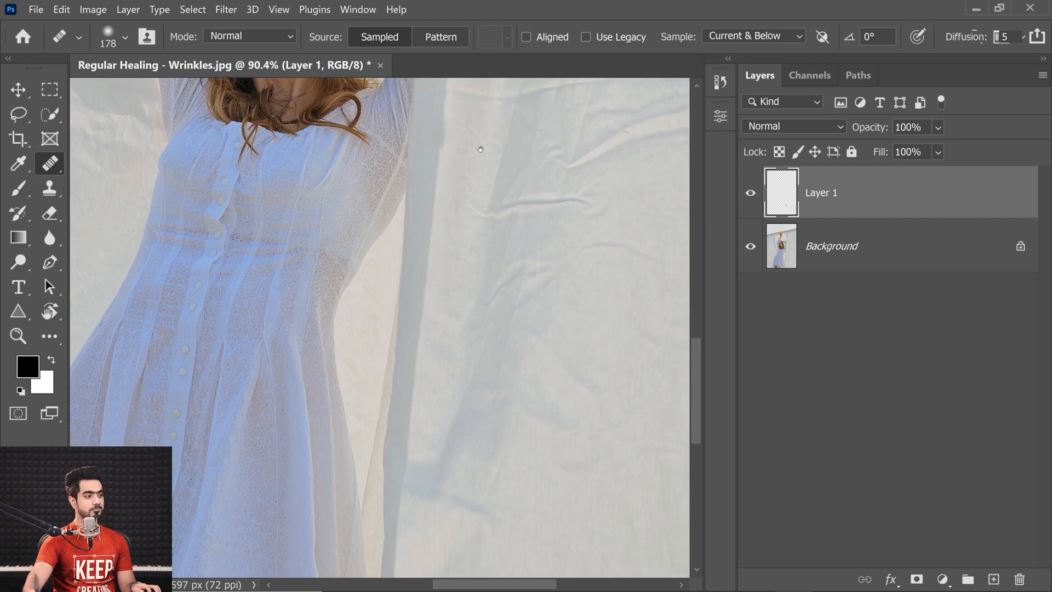
{"action": "left_click_drag", "start_coordinate": [475, 247], "coordinate": [425, 313]}
{"action": "mouse_move", "coordinate": [564, 192]}
{"action": "left_mouse_down"}
{"action": "mouse_move", "coordinate": [473, 323]}
{"action": "mouse_move", "coordinate": [489, 329]}
{"action": "left_mouse_up"}
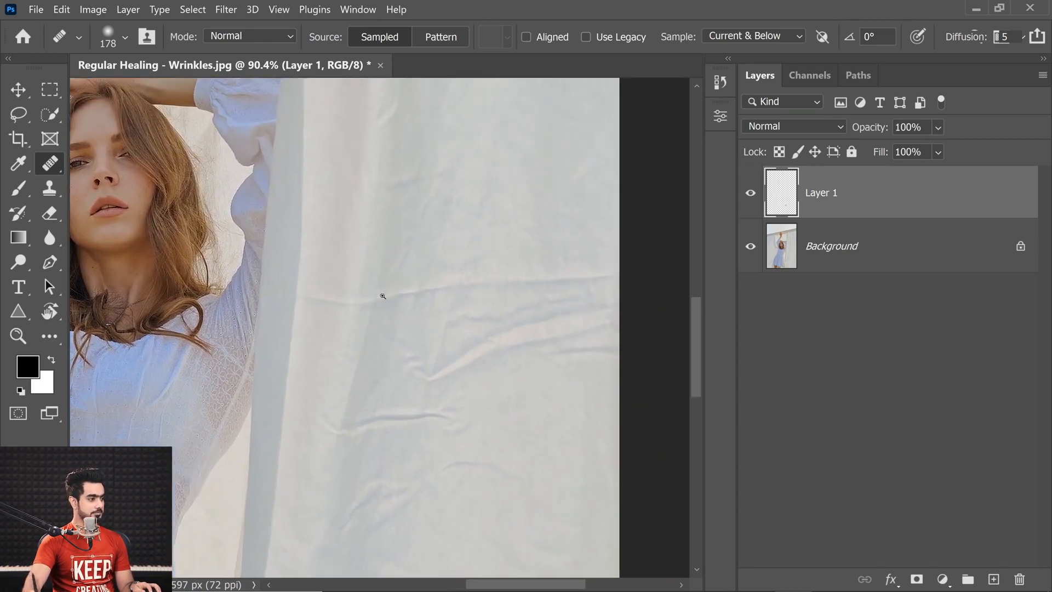
{"action": "left_click_drag", "start_coordinate": [386, 296], "coordinate": [455, 300]}
{"action": "left_click_drag", "start_coordinate": [362, 321], "coordinate": [307, 321]}
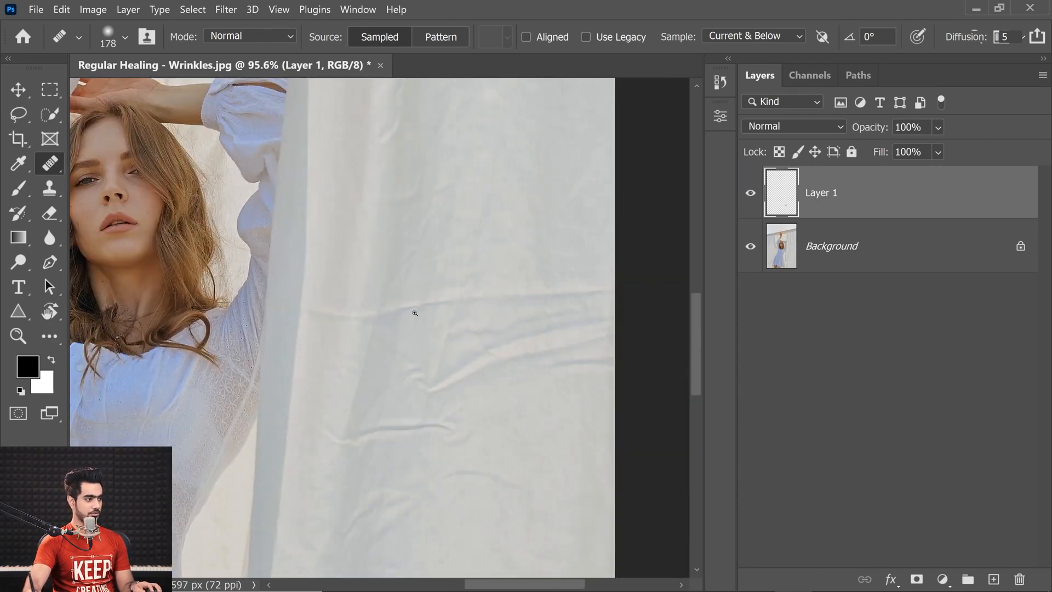
{"action": "left_click_drag", "start_coordinate": [416, 310], "coordinate": [426, 310]}
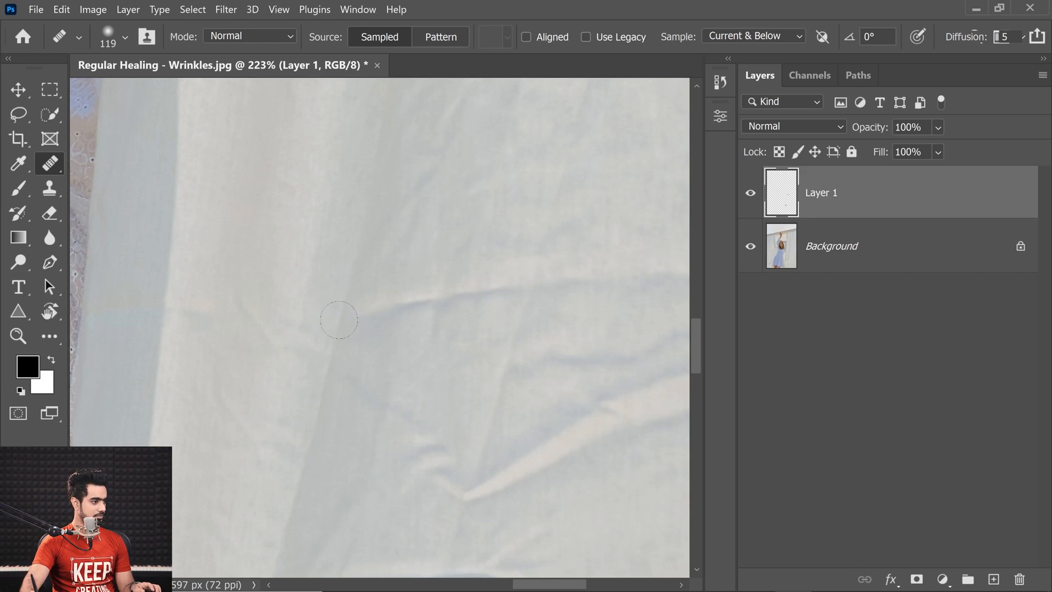
{"action": "left_click_drag", "start_coordinate": [386, 308], "coordinate": [482, 282]}
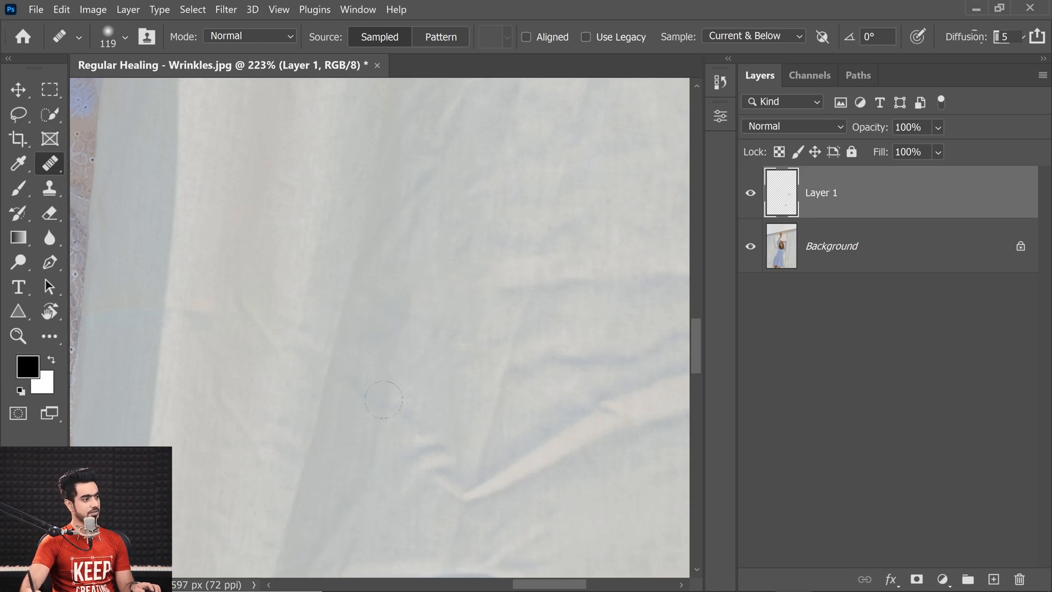
Step: Remove the large diagonal wrinkle running in from the curtain's outer edge using the Spot Healing Brush at size 101
{"action": "scroll", "coordinate": [384, 400], "scroll_direction": "down", "scroll_amount": 3}
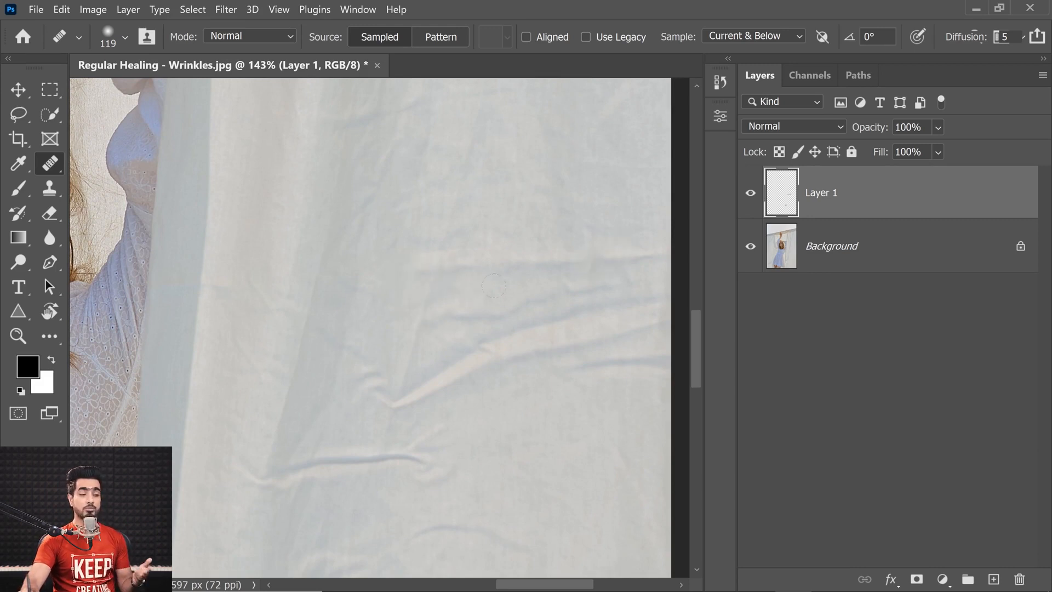
{"action": "right_click", "coordinate": [57, 160]}
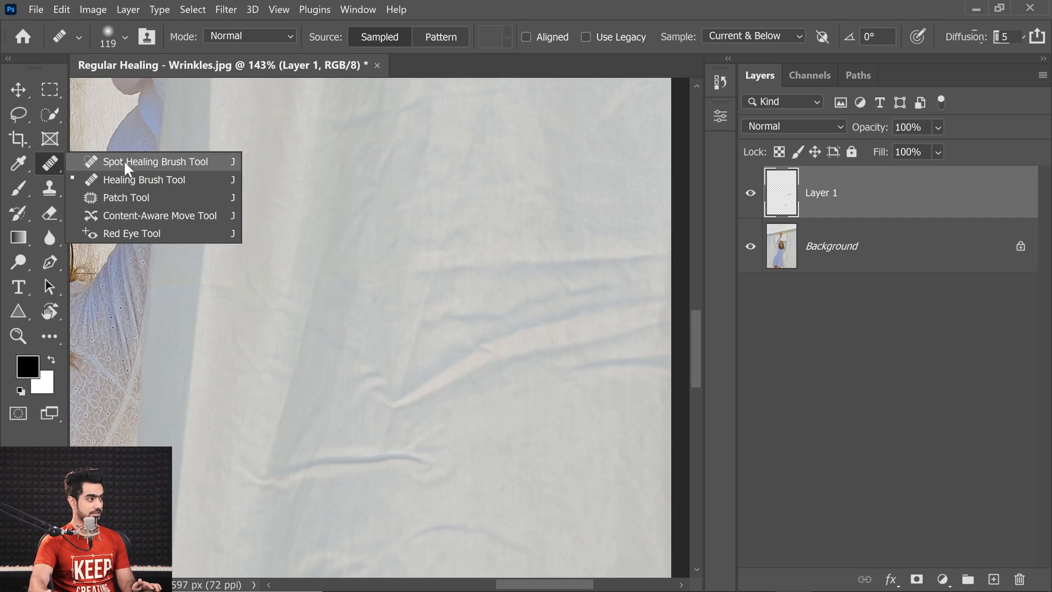
{"action": "left_click", "coordinate": [123, 159]}
{"action": "mouse_move", "coordinate": [639, 317]}
{"action": "left_mouse_down"}
{"action": "mouse_move", "coordinate": [674, 321]}
{"action": "mouse_move", "coordinate": [492, 349]}
{"action": "mouse_move", "coordinate": [391, 404]}
{"action": "left_mouse_up"}
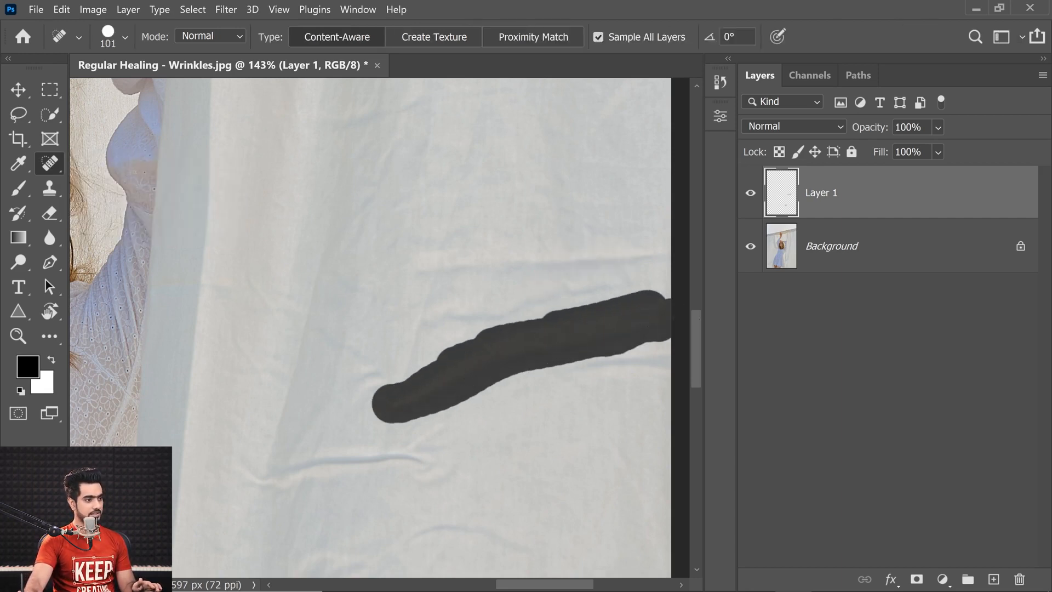
Step: Remove the remaining near-horizontal creases by the curtain's outer edge with the Spot Healing Brush at size 96
{"action": "scroll", "coordinate": [552, 422], "scroll_direction": "down", "scroll_amount": 3}
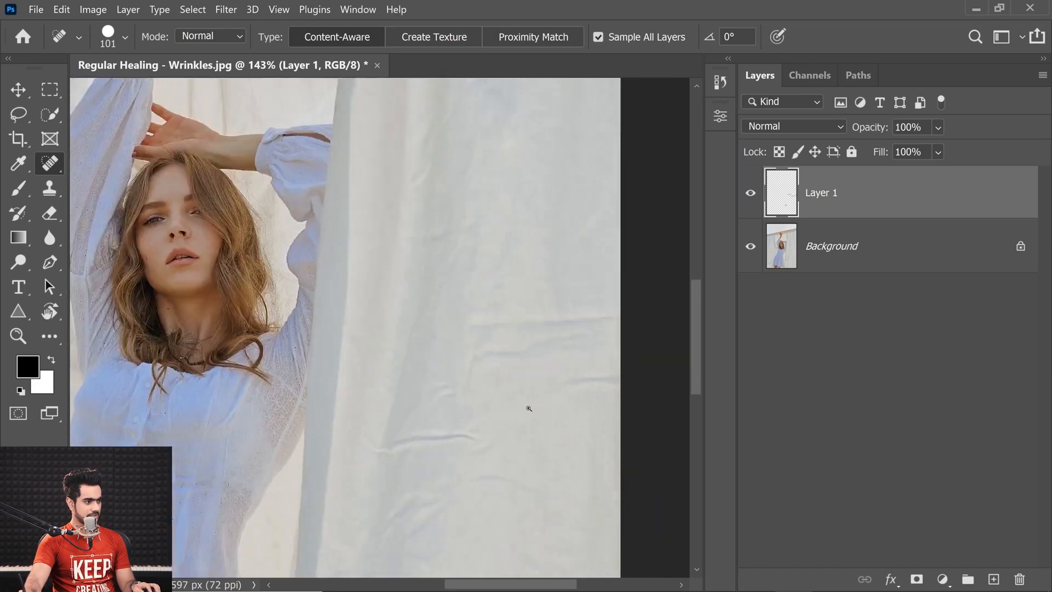
{"action": "scroll", "coordinate": [552, 413], "scroll_direction": "up", "scroll_amount": 3}
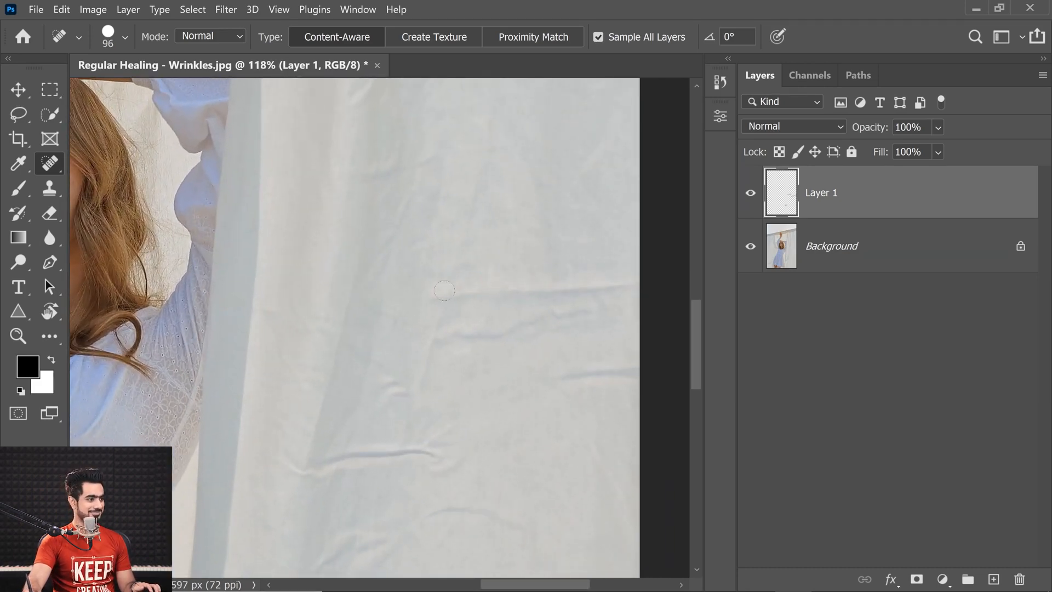
{"action": "mouse_move", "coordinate": [437, 296]}
{"action": "left_mouse_down"}
{"action": "mouse_move", "coordinate": [602, 283]}
{"action": "mouse_move", "coordinate": [502, 334]}
{"action": "mouse_move", "coordinate": [427, 342]}
{"action": "left_mouse_up"}
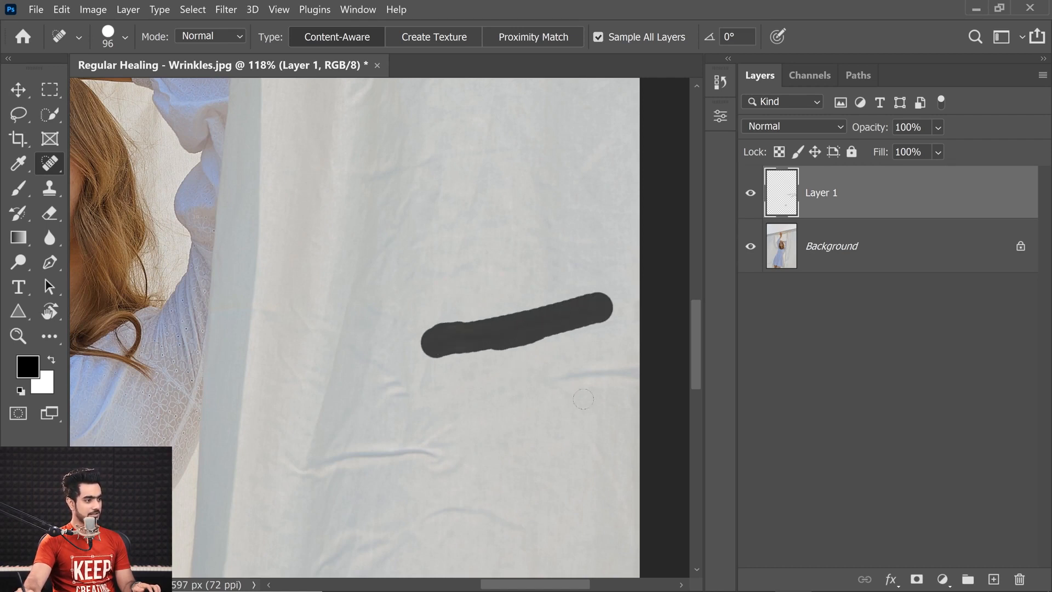
{"action": "left_click_drag", "start_coordinate": [550, 382], "coordinate": [637, 377]}
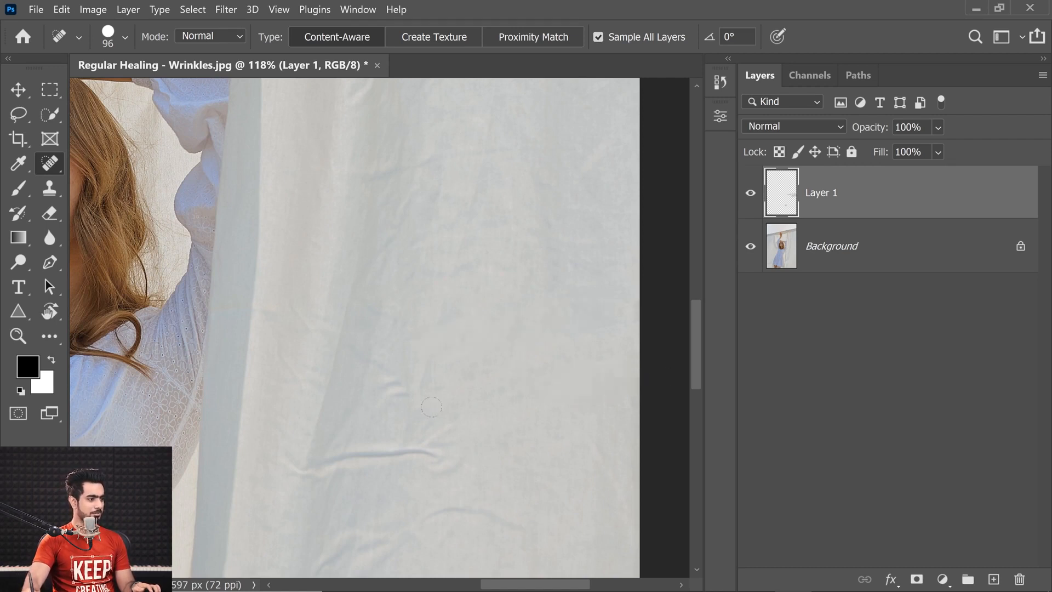
Step: Spot-heal the short horizontal crease below the shoulder, the small folds above it and the curved wrinkle beneath it
{"action": "mouse_move", "coordinate": [302, 470]}
{"action": "left_mouse_down"}
{"action": "mouse_move", "coordinate": [433, 454]}
{"action": "mouse_move", "coordinate": [455, 461]}
{"action": "left_mouse_up"}
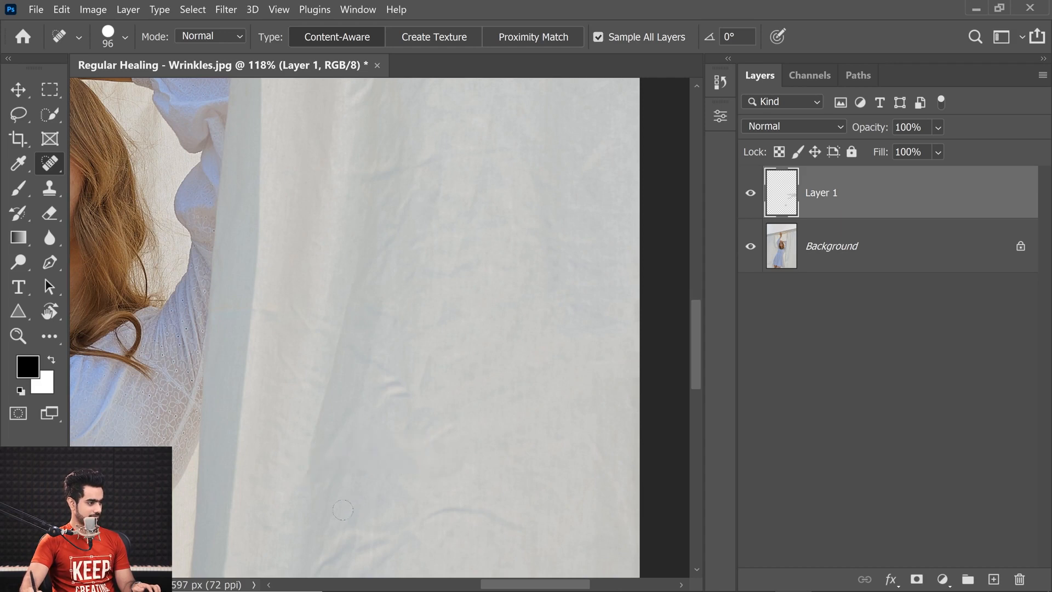
{"action": "mouse_move", "coordinate": [407, 382]}
{"action": "left_mouse_down"}
{"action": "mouse_move", "coordinate": [380, 395]}
{"action": "mouse_move", "coordinate": [422, 448]}
{"action": "left_mouse_up"}
{"action": "left_click_drag", "start_coordinate": [420, 453], "coordinate": [434, 332]}
{"action": "mouse_move", "coordinate": [438, 405]}
{"action": "left_mouse_down"}
{"action": "mouse_move", "coordinate": [526, 392]}
{"action": "mouse_move", "coordinate": [556, 401]}
{"action": "left_mouse_up"}
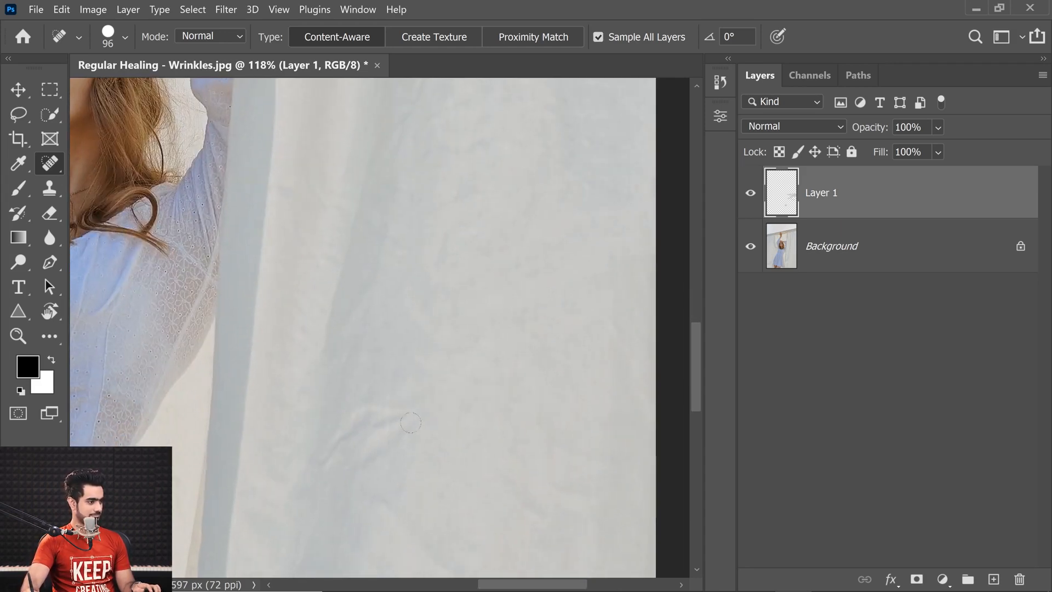
Step: Spot-heal the cluster of diagonal wrinkles on the curtain's soft fold beside the dress's bodice
{"action": "left_click_drag", "start_coordinate": [416, 420], "coordinate": [342, 445]}
{"action": "mouse_move", "coordinate": [432, 401]}
{"action": "left_mouse_down"}
{"action": "mouse_move", "coordinate": [361, 463]}
{"action": "mouse_move", "coordinate": [301, 496]}
{"action": "left_mouse_up"}
{"action": "left_click", "coordinate": [369, 412]}
{"action": "left_click_drag", "start_coordinate": [356, 435], "coordinate": [344, 314]}
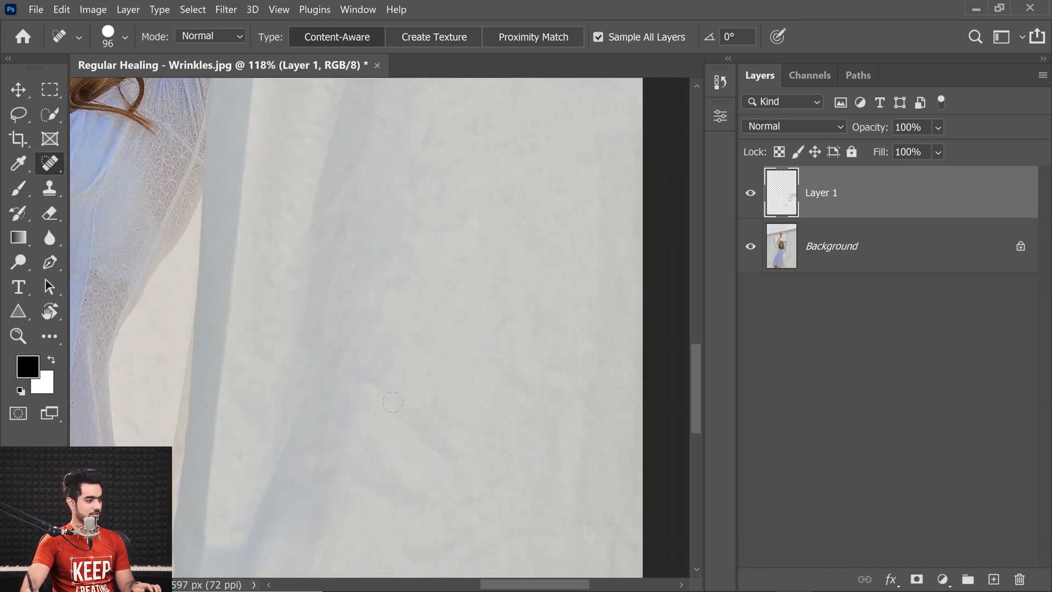
Step: Spot-heal the faint diagonal wrinkles on the lower curtain beside the dress's waist
{"action": "left_click_drag", "start_coordinate": [362, 390], "coordinate": [455, 463]}
{"action": "left_click_drag", "start_coordinate": [482, 364], "coordinate": [536, 406]}
{"action": "left_click_drag", "start_coordinate": [508, 355], "coordinate": [588, 393]}
{"action": "left_click_drag", "start_coordinate": [382, 447], "coordinate": [428, 493]}
{"action": "left_click_drag", "start_coordinate": [416, 407], "coordinate": [368, 427]}
{"action": "left_click_drag", "start_coordinate": [404, 323], "coordinate": [390, 383]}
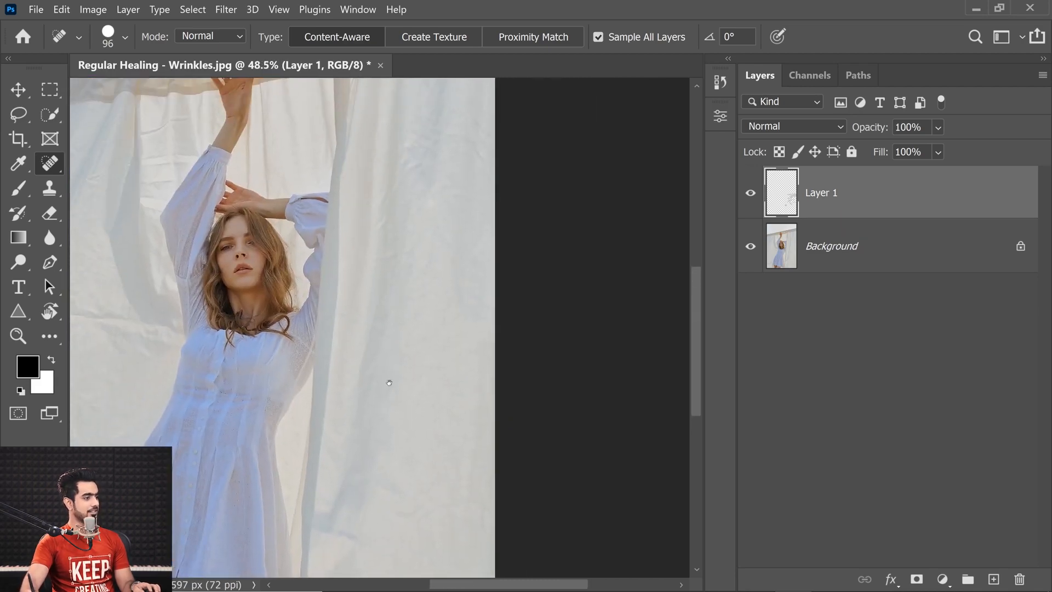
Step: Spot-heal the slanted wrinkle on the upper curtain beside the raised arm and the faint crease below it
{"action": "scroll", "coordinate": [416, 159], "scroll_direction": "up", "scroll_amount": 5}
{"action": "left_click_drag", "start_coordinate": [379, 214], "coordinate": [341, 286]}
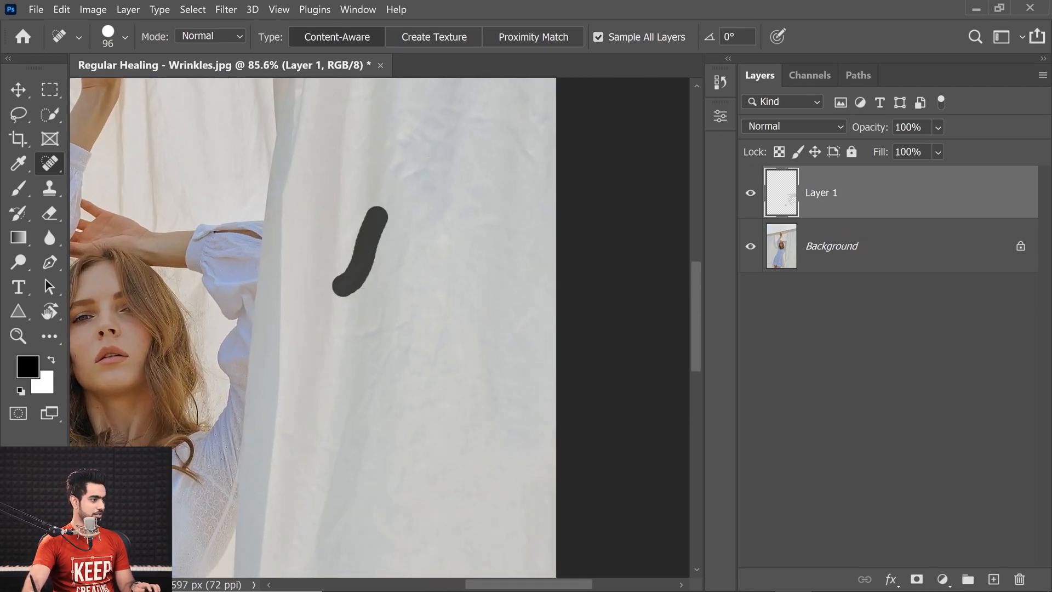
{"action": "left_click_drag", "start_coordinate": [348, 339], "coordinate": [442, 319]}
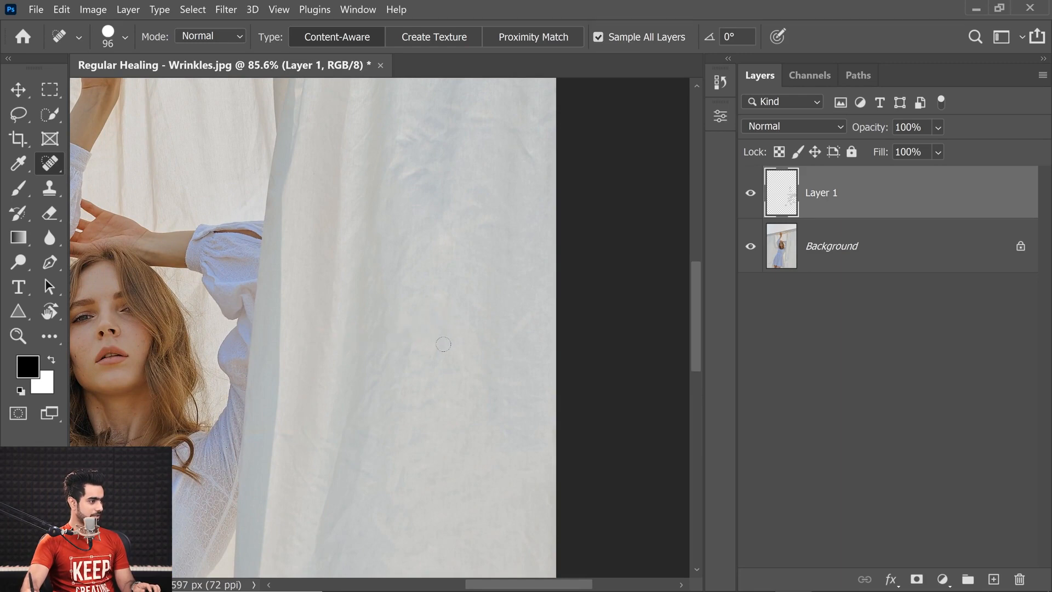
Step: Clean up the fine wrinkles on the upper curtain with the Spot Healing Brush at size 40
{"action": "scroll", "coordinate": [364, 261], "scroll_direction": "up", "scroll_amount": 4}
{"action": "mouse_move", "coordinate": [370, 243]}
{"action": "left_mouse_down"}
{"action": "mouse_move", "coordinate": [359, 322]}
{"action": "mouse_move", "coordinate": [339, 328]}
{"action": "mouse_move", "coordinate": [357, 322]}
{"action": "left_mouse_up"}
{"action": "mouse_move", "coordinate": [384, 318]}
{"action": "left_mouse_down"}
{"action": "mouse_move", "coordinate": [346, 348]}
{"action": "mouse_move", "coordinate": [405, 331]}
{"action": "mouse_move", "coordinate": [339, 307]}
{"action": "left_mouse_up"}
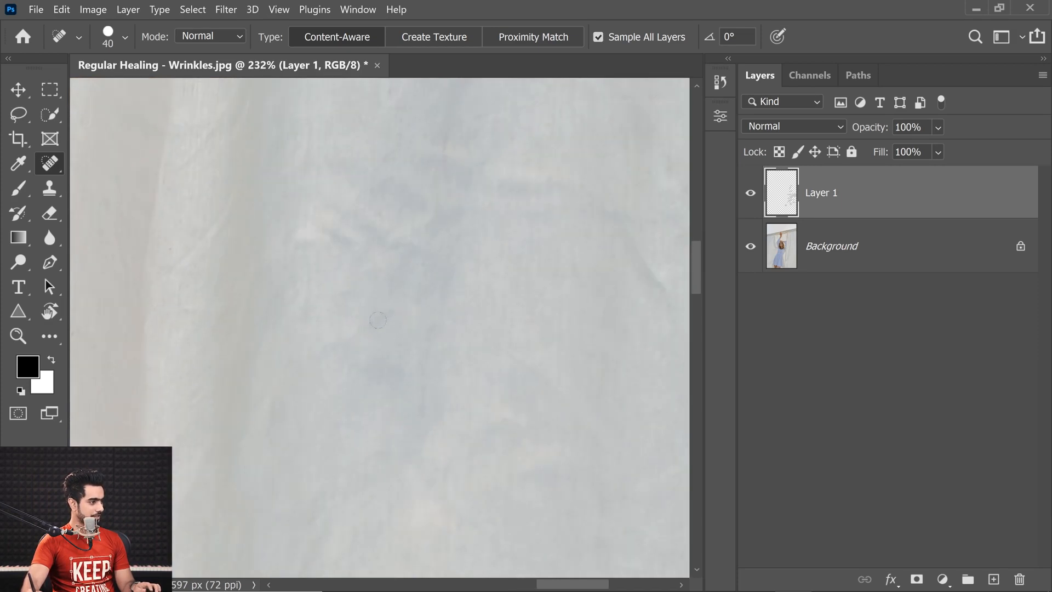
{"action": "mouse_move", "coordinate": [337, 254]}
{"action": "left_mouse_down"}
{"action": "mouse_move", "coordinate": [350, 252]}
{"action": "mouse_move", "coordinate": [334, 246]}
{"action": "left_mouse_up"}
{"action": "left_click_drag", "start_coordinate": [375, 303], "coordinate": [355, 299]}
{"action": "left_click_drag", "start_coordinate": [355, 299], "coordinate": [360, 326]}
{"action": "left_click_drag", "start_coordinate": [295, 308], "coordinate": [358, 169]}
{"action": "left_click_drag", "start_coordinate": [432, 340], "coordinate": [373, 215]}
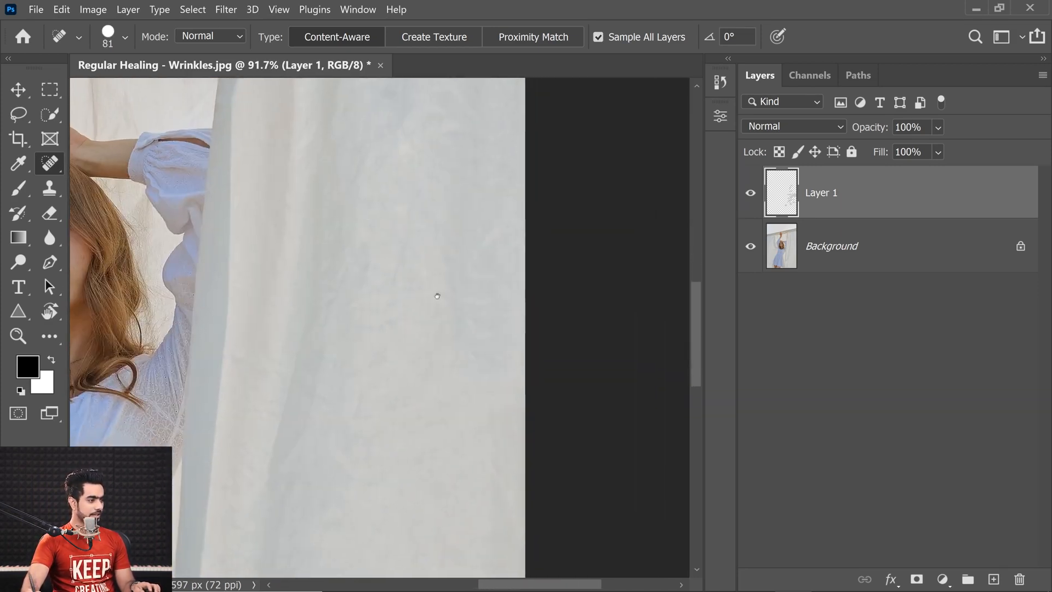
Step: Inspect the healed curtain texture up close and compare it with the original by hiding and showing Layer 1
{"action": "right_click", "coordinate": [50, 167]}
{"action": "left_click", "coordinate": [51, 169]}
{"action": "mouse_move", "coordinate": [405, 328]}
{"action": "left_mouse_down"}
{"action": "mouse_move", "coordinate": [401, 343]}
{"action": "mouse_move", "coordinate": [417, 337]}
{"action": "left_mouse_up"}
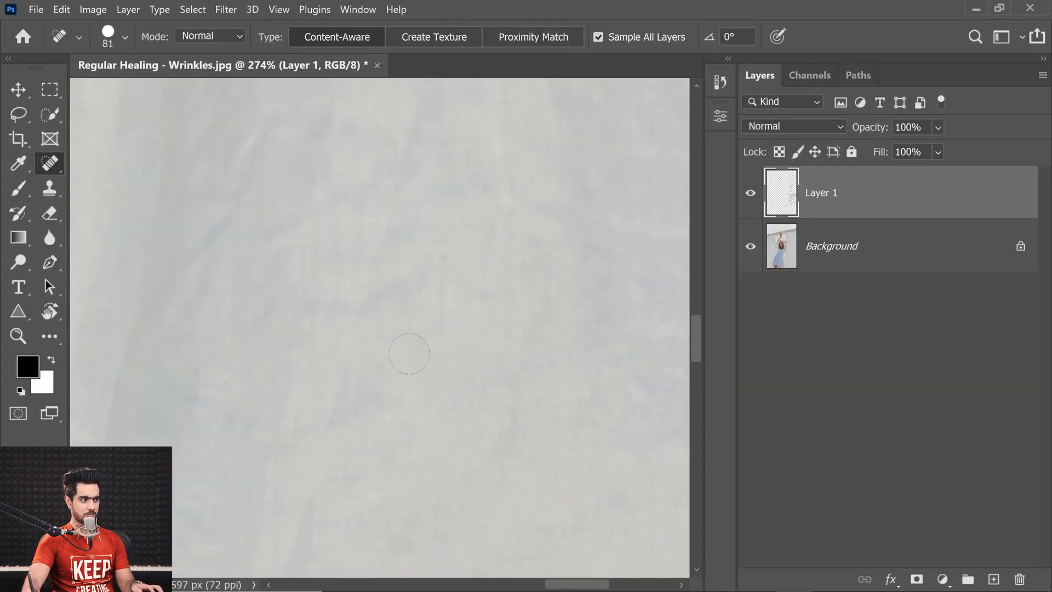
{"action": "left_click_drag", "start_coordinate": [366, 364], "coordinate": [387, 358]}
{"action": "left_click", "coordinate": [753, 193]}
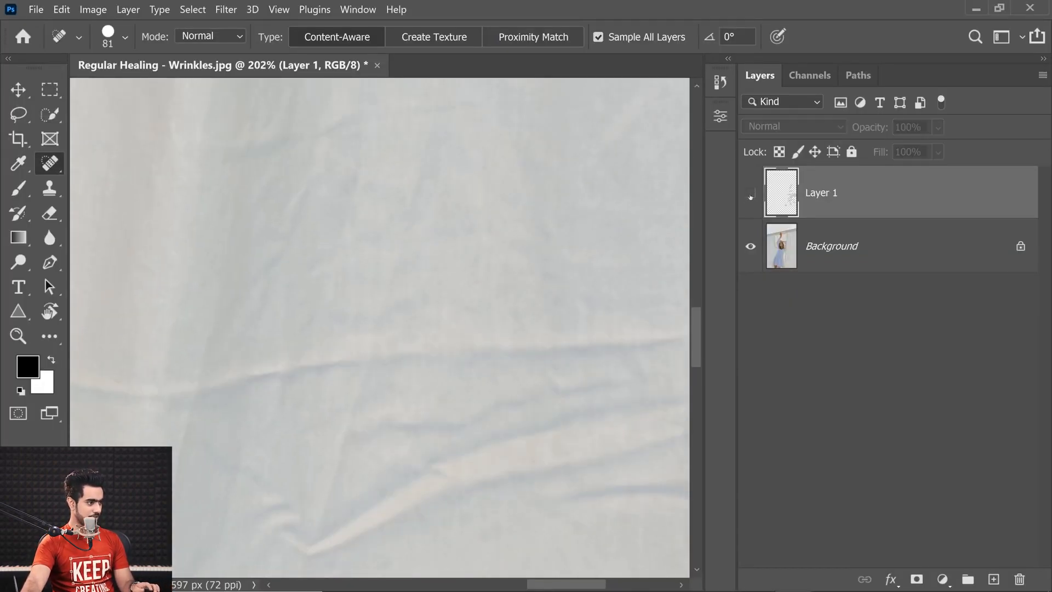
{"action": "left_click_drag", "start_coordinate": [415, 342], "coordinate": [406, 342]}
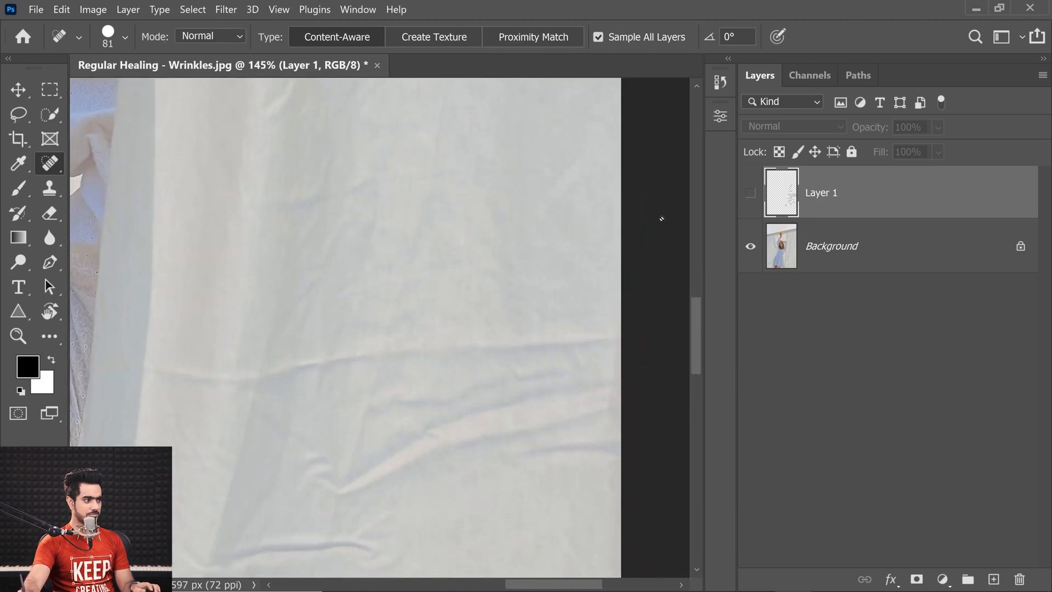
{"action": "left_click", "coordinate": [750, 193]}
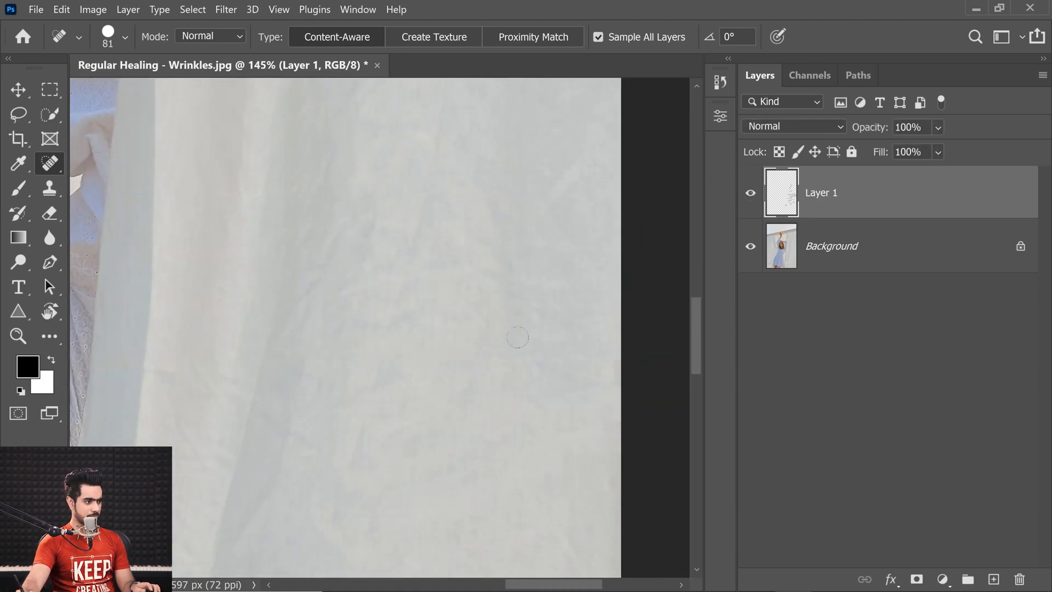
{"action": "left_click_drag", "start_coordinate": [485, 338], "coordinate": [515, 325]}
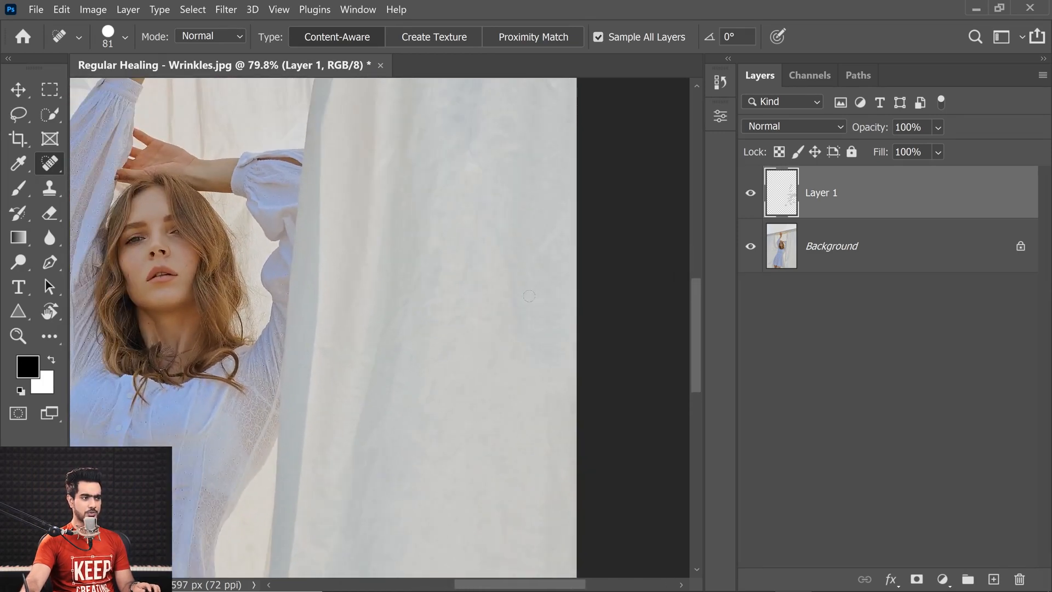
Step: Delete the healed Layer 1, add a fresh blank layer in its place, and switch to the Healing Brush
{"action": "left_click_drag", "start_coordinate": [863, 193], "coordinate": [1020, 579]}
{"action": "left_click", "coordinate": [993, 580]}
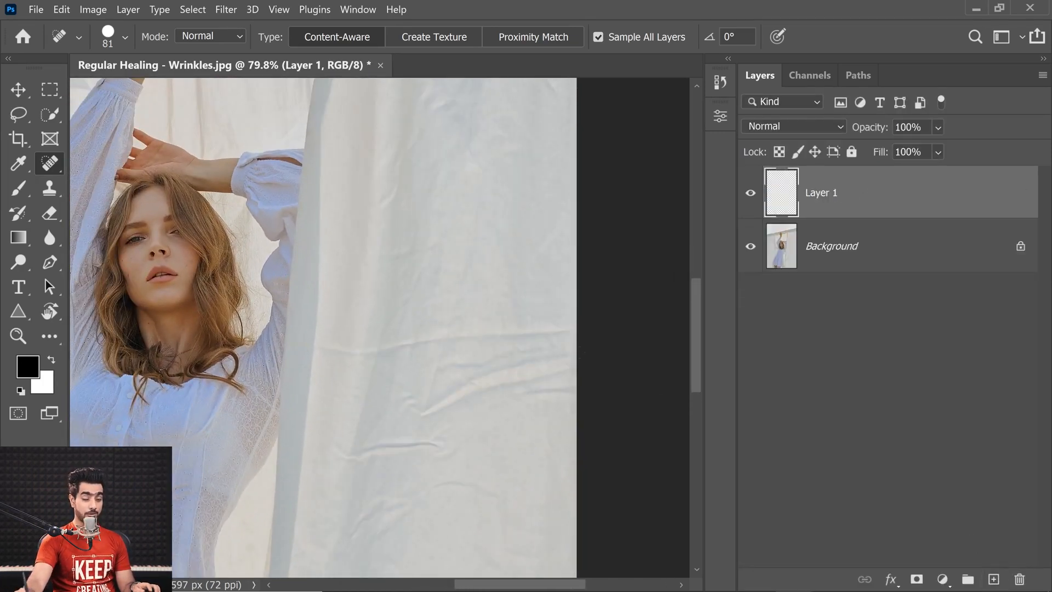
{"action": "right_click", "coordinate": [49, 163]}
{"action": "left_click", "coordinate": [123, 178]}
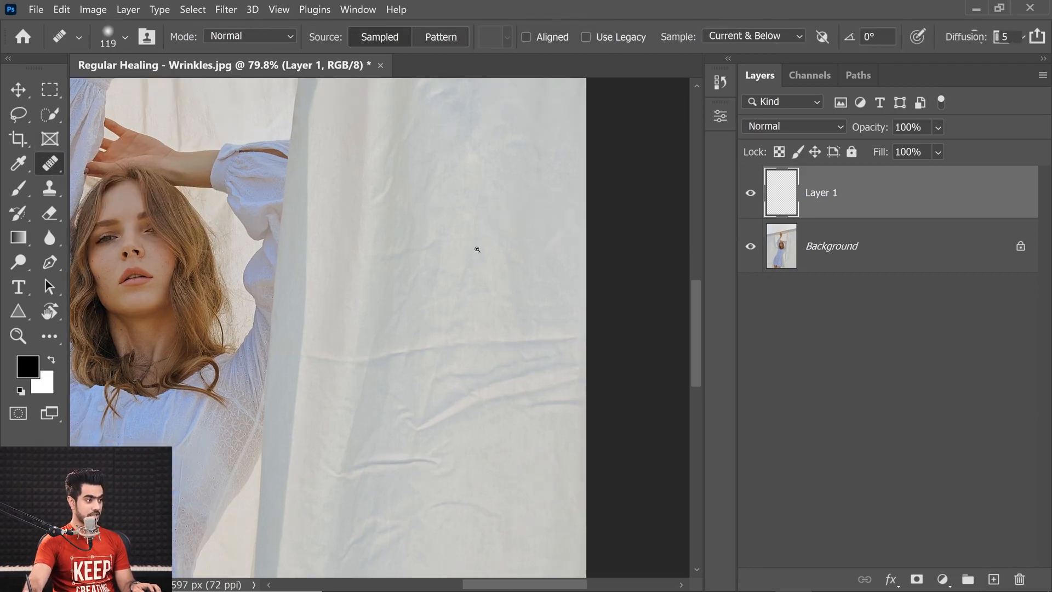
Step: Heal the outer end of the long horizontal curtain wrinkle, near the photo's edge, with the Healing Brush at size 127
{"action": "scroll", "coordinate": [477, 247], "scroll_direction": "up", "scroll_amount": 4}
{"action": "left_click_drag", "start_coordinate": [454, 378], "coordinate": [426, 346]}
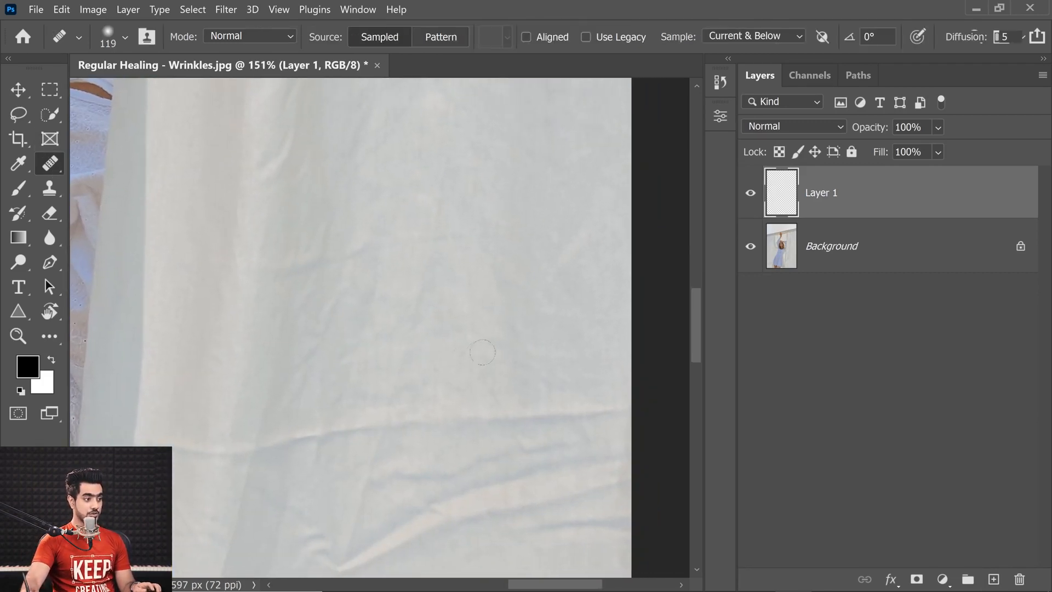
{"action": "key", "text": "]"}
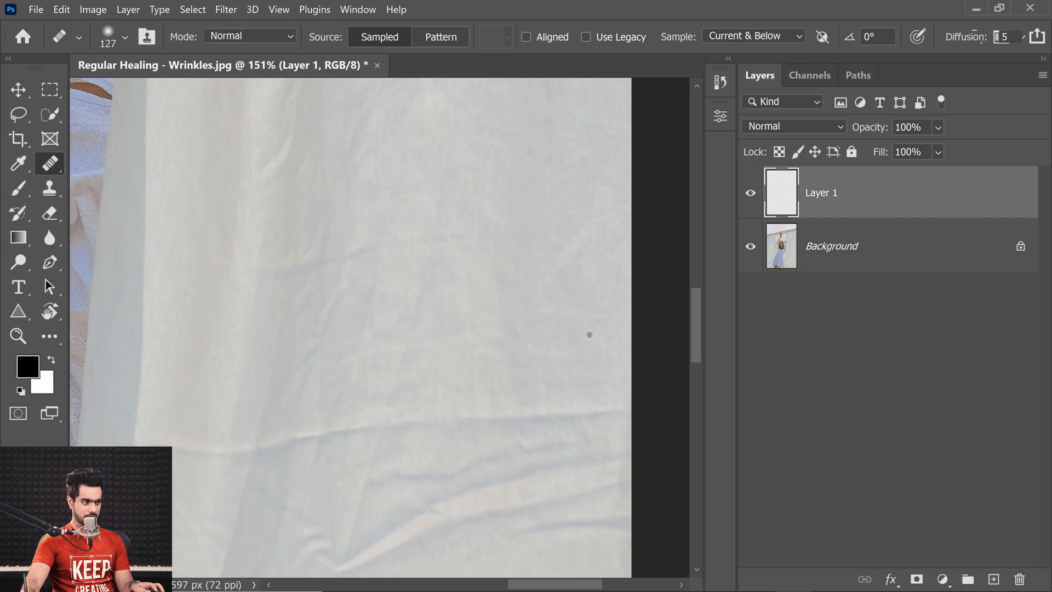
{"action": "mouse_move", "coordinate": [582, 411]}
{"action": "left_mouse_down"}
{"action": "mouse_move", "coordinate": [395, 422]}
{"action": "mouse_move", "coordinate": [461, 409]}
{"action": "left_mouse_up"}
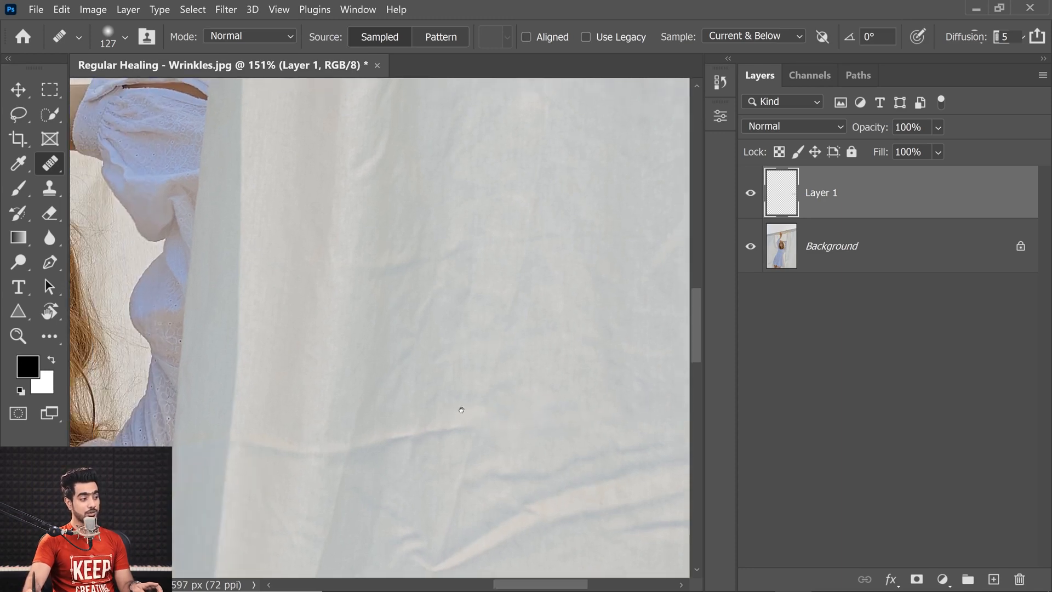
Step: Heal the horizontal wrinkle where it crosses the shaded fold edge beside the sleeve, sampling matching fabric along that edge
{"action": "left_click_drag", "start_coordinate": [241, 407], "coordinate": [305, 313]}
{"action": "left_click_drag", "start_coordinate": [306, 314], "coordinate": [332, 340]}
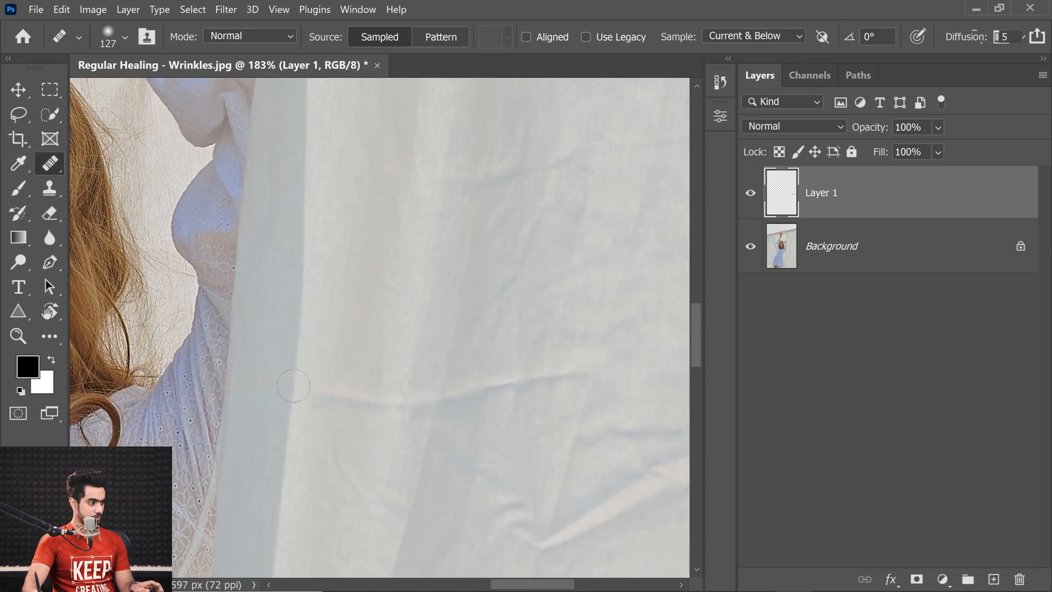
{"action": "left_click_drag", "start_coordinate": [284, 389], "coordinate": [374, 404]}
{"action": "key", "text": "ctrl+z"}
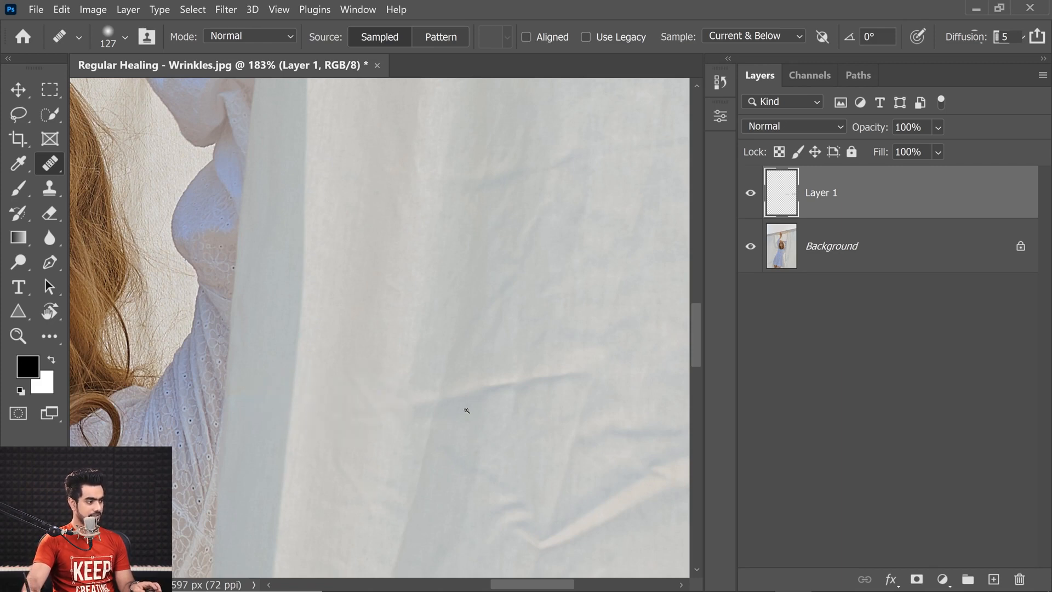
Step: Heal the remaining middle stretch of the horizontal wrinkle across the curtain's soft fold with the Healing Brush
{"action": "scroll", "coordinate": [465, 409], "scroll_direction": "down", "scroll_amount": 1}
{"action": "left_click_drag", "start_coordinate": [430, 378], "coordinate": [374, 348]}
{"action": "scroll", "coordinate": [402, 383], "scroll_direction": "up", "scroll_amount": 1}
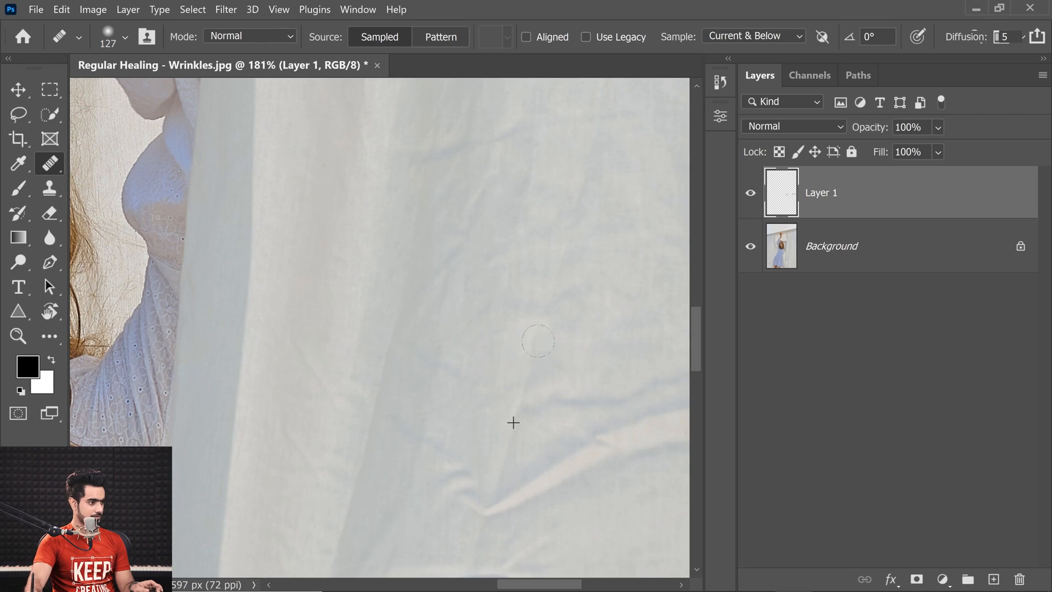
{"action": "left_click_drag", "start_coordinate": [559, 373], "coordinate": [503, 399]}
{"action": "left_click_drag", "start_coordinate": [532, 336], "coordinate": [462, 247]}
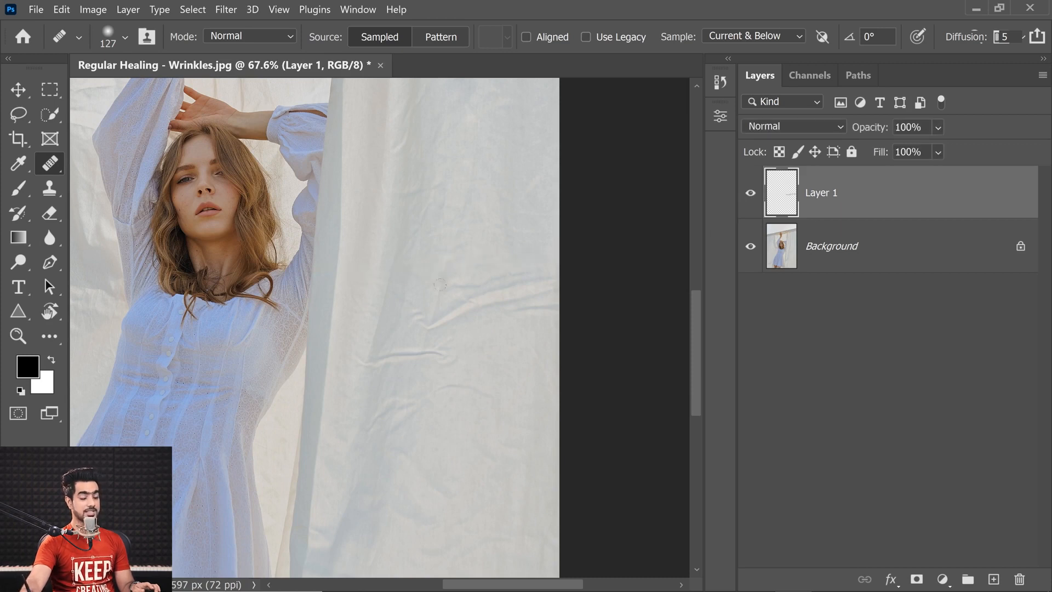
{"action": "left_click_drag", "start_coordinate": [459, 198], "coordinate": [468, 374]}
{"action": "left_click_drag", "start_coordinate": [356, 104], "coordinate": [400, 254]}
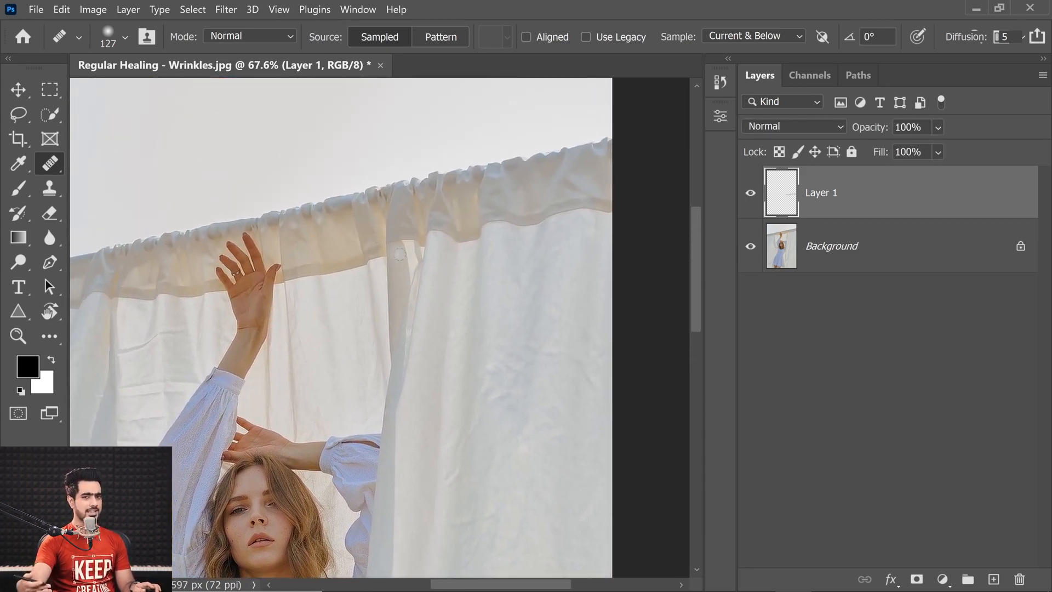
{"action": "right_click", "coordinate": [50, 162]}
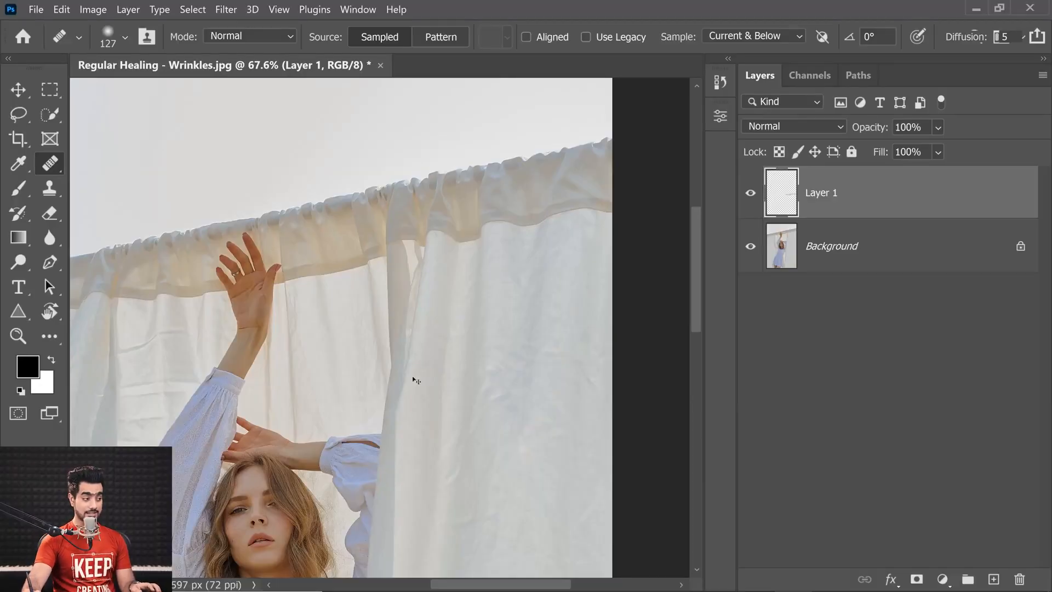
Step: Show the Clone Source settings and sample the curtain's fold edge beside the raised sleeve with an enlarged Healing Brush
{"action": "left_click_drag", "start_coordinate": [411, 405], "coordinate": [394, 197]}
{"action": "left_click", "coordinate": [357, 10]}
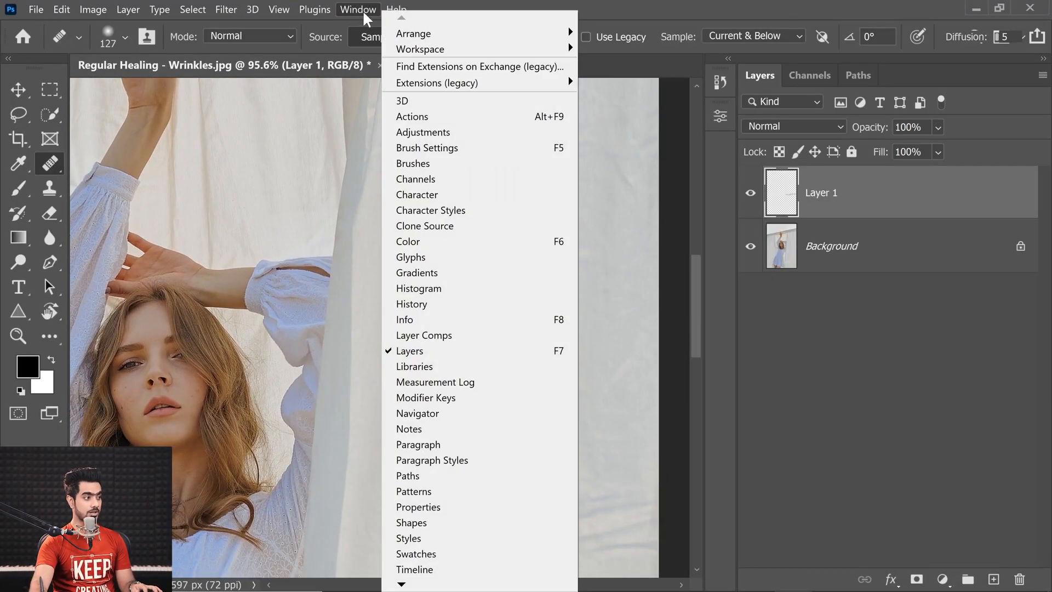
{"action": "left_click", "coordinate": [442, 236]}
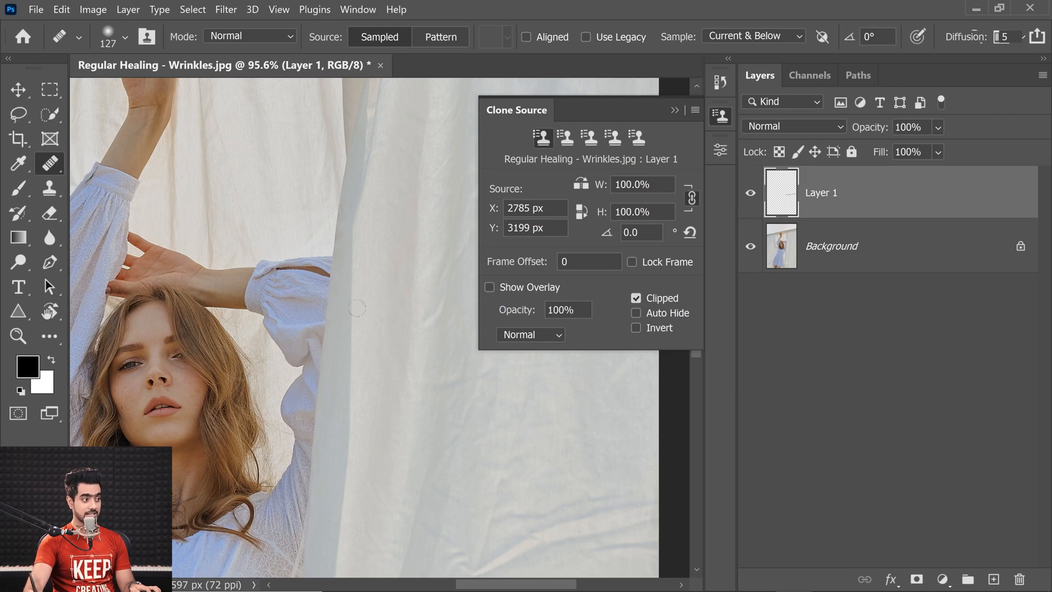
{"action": "scroll", "coordinate": [359, 313], "scroll_direction": "up", "scroll_amount": 3}
{"action": "left_click_drag", "start_coordinate": [354, 308], "coordinate": [395, 302]}
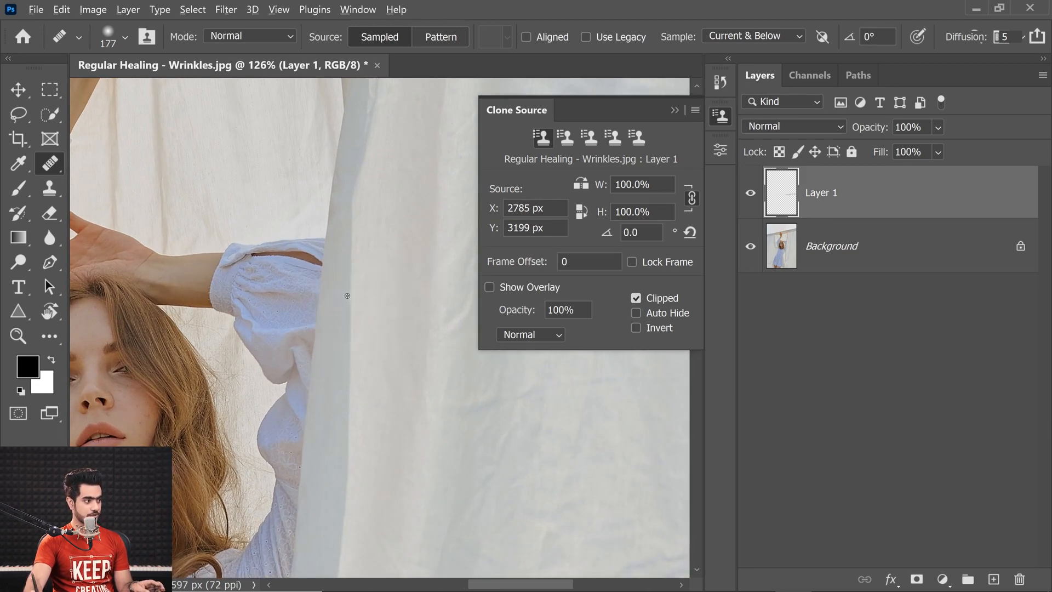
{"action": "left_click", "coordinate": [349, 299], "text": "alt"}
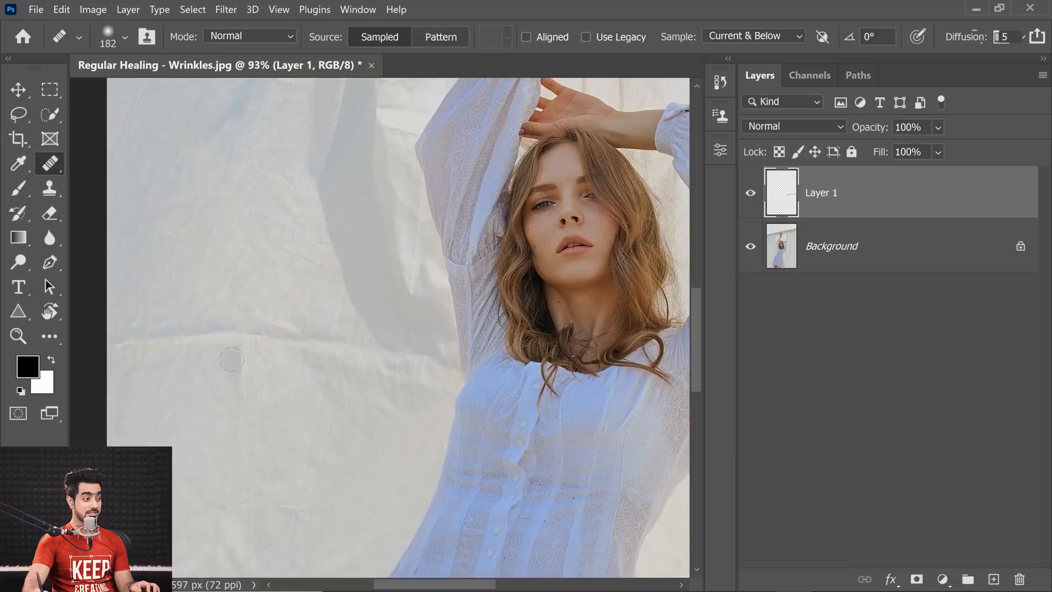
Step: Switch to the Spot Healing Brush for the horizontal crease on the curtain beside the curved shadow
{"action": "scroll", "coordinate": [245, 343], "scroll_direction": "up", "scroll_amount": 3}
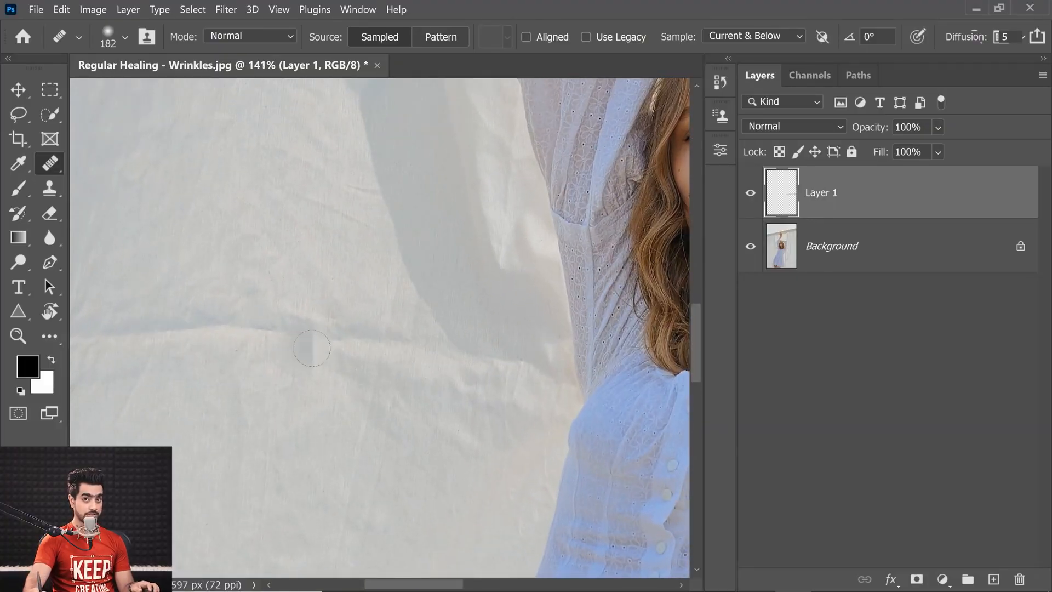
{"action": "right_click", "coordinate": [55, 167]}
{"action": "left_click", "coordinate": [96, 161]}
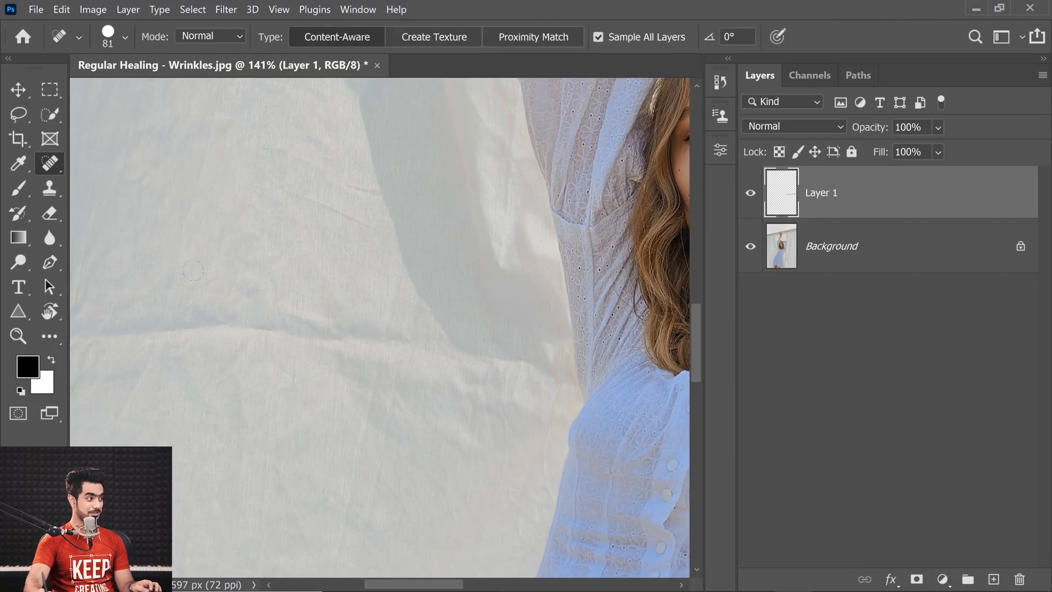
Step: Try to remove the long horizontal wrinkle in the fabric backdrop using the Spot Healing Brush
{"action": "mouse_move", "coordinate": [97, 348]}
{"action": "left_mouse_down"}
{"action": "mouse_move", "coordinate": [270, 325]}
{"action": "mouse_move", "coordinate": [251, 285]}
{"action": "mouse_move", "coordinate": [336, 329]}
{"action": "mouse_move", "coordinate": [445, 359]}
{"action": "left_mouse_up"}
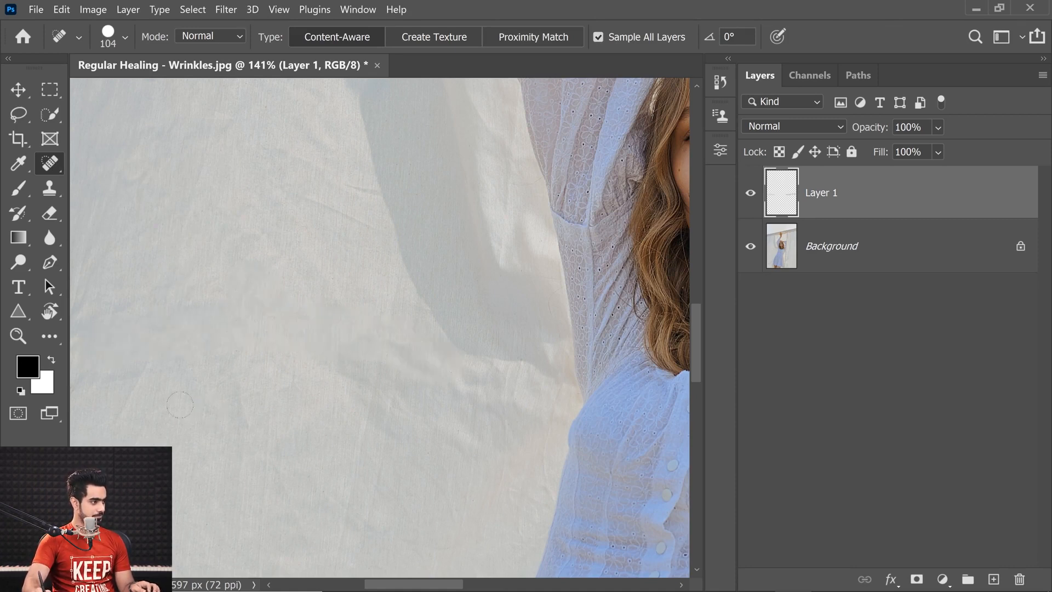
{"action": "left_click_drag", "start_coordinate": [208, 329], "coordinate": [235, 385]}
{"action": "mouse_move", "coordinate": [270, 470]}
{"action": "left_mouse_down"}
{"action": "mouse_move", "coordinate": [296, 460]}
{"action": "mouse_move", "coordinate": [346, 246]}
{"action": "mouse_move", "coordinate": [283, 470]}
{"action": "left_mouse_up"}
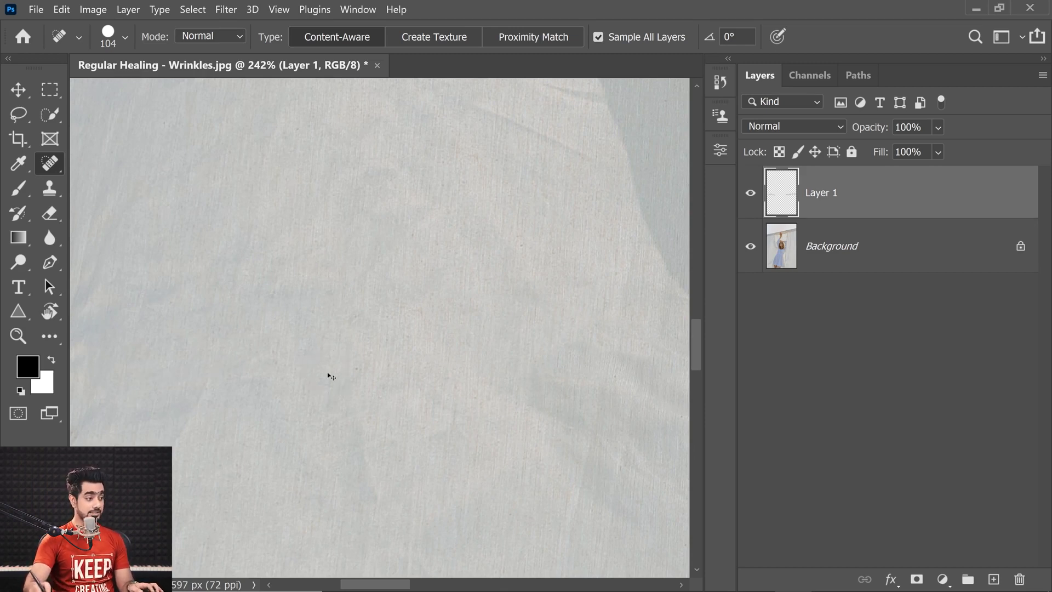
{"action": "key", "text": "ctrl+z"}
{"action": "left_click_drag", "start_coordinate": [384, 355], "coordinate": [373, 356]}
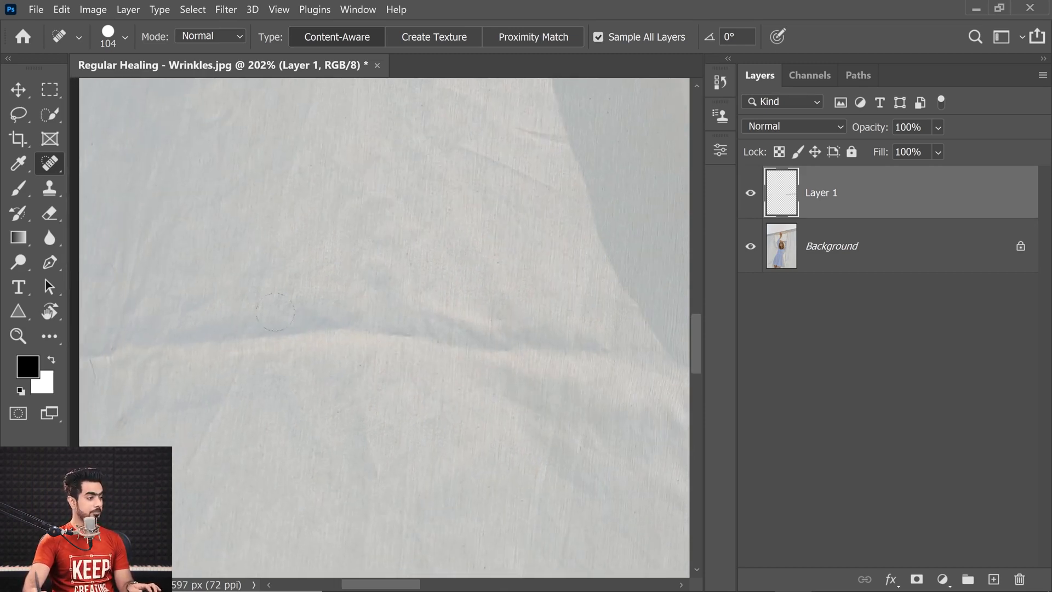
Step: Heal the long horizontal backdrop wrinkle with the Healing Brush Tool, using sampled smooth fabric texture
{"action": "left_click", "coordinate": [49, 162]}
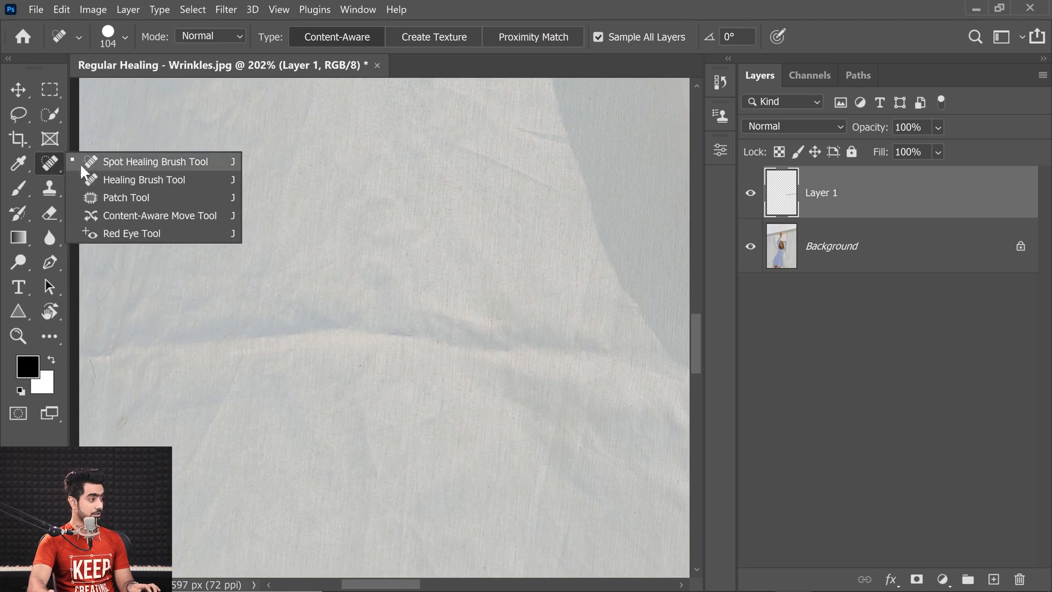
{"action": "left_click", "coordinate": [117, 180]}
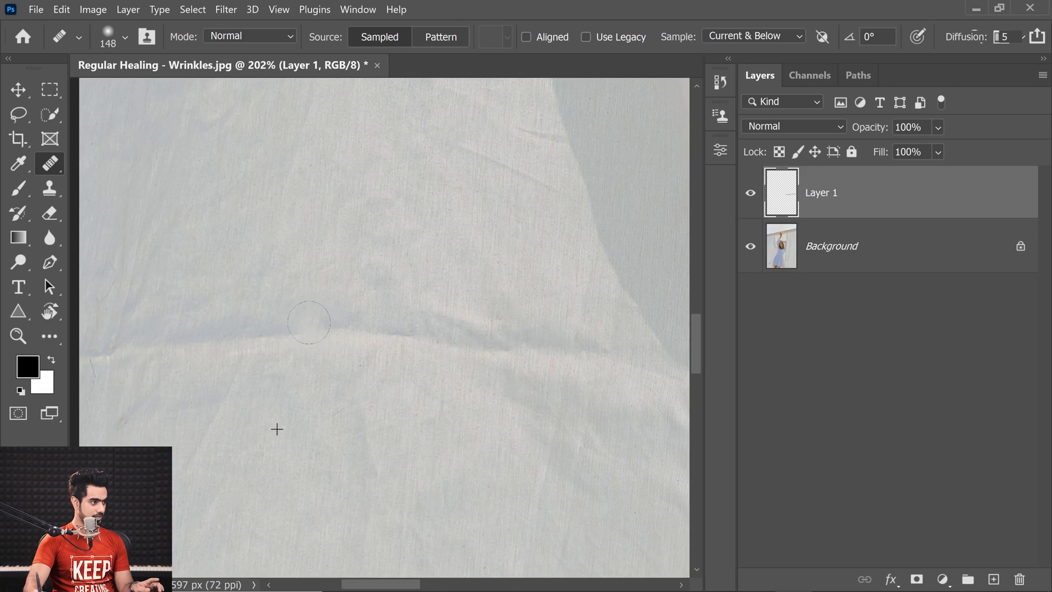
{"action": "left_click_drag", "start_coordinate": [309, 323], "coordinate": [274, 332]}
{"action": "mouse_move", "coordinate": [329, 320]}
{"action": "left_mouse_down"}
{"action": "mouse_move", "coordinate": [300, 325]}
{"action": "mouse_move", "coordinate": [372, 327]}
{"action": "left_mouse_up"}
{"action": "mouse_move", "coordinate": [292, 327]}
{"action": "left_mouse_down"}
{"action": "mouse_move", "coordinate": [358, 330]}
{"action": "mouse_move", "coordinate": [263, 338]}
{"action": "mouse_move", "coordinate": [300, 344]}
{"action": "mouse_move", "coordinate": [294, 357]}
{"action": "mouse_move", "coordinate": [202, 349]}
{"action": "mouse_move", "coordinate": [232, 341]}
{"action": "mouse_move", "coordinate": [159, 356]}
{"action": "mouse_move", "coordinate": [373, 336]}
{"action": "mouse_move", "coordinate": [441, 345]}
{"action": "mouse_move", "coordinate": [427, 318]}
{"action": "mouse_move", "coordinate": [487, 346]}
{"action": "mouse_move", "coordinate": [597, 356]}
{"action": "mouse_move", "coordinate": [479, 349]}
{"action": "mouse_move", "coordinate": [574, 357]}
{"action": "left_mouse_up"}
{"action": "left_click_drag", "start_coordinate": [263, 360], "coordinate": [329, 356]}
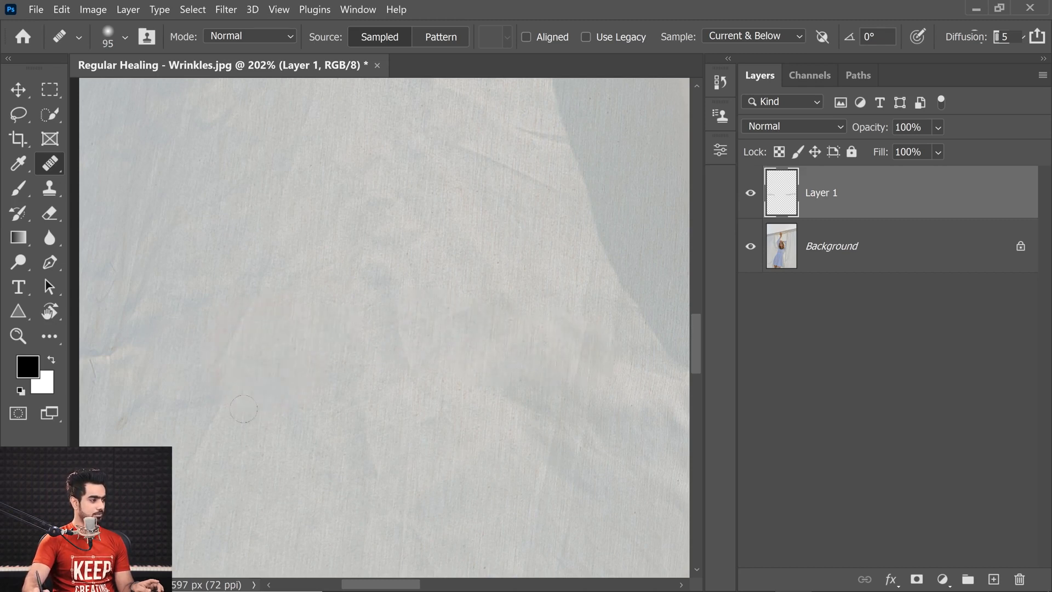
Step: Resample clean fabric and smooth the remaining traces of the wrinkle using a smaller 82 px healing brush
{"action": "left_click", "coordinate": [238, 397], "text": "alt"}
{"action": "left_click_drag", "start_coordinate": [256, 361], "coordinate": [314, 346]}
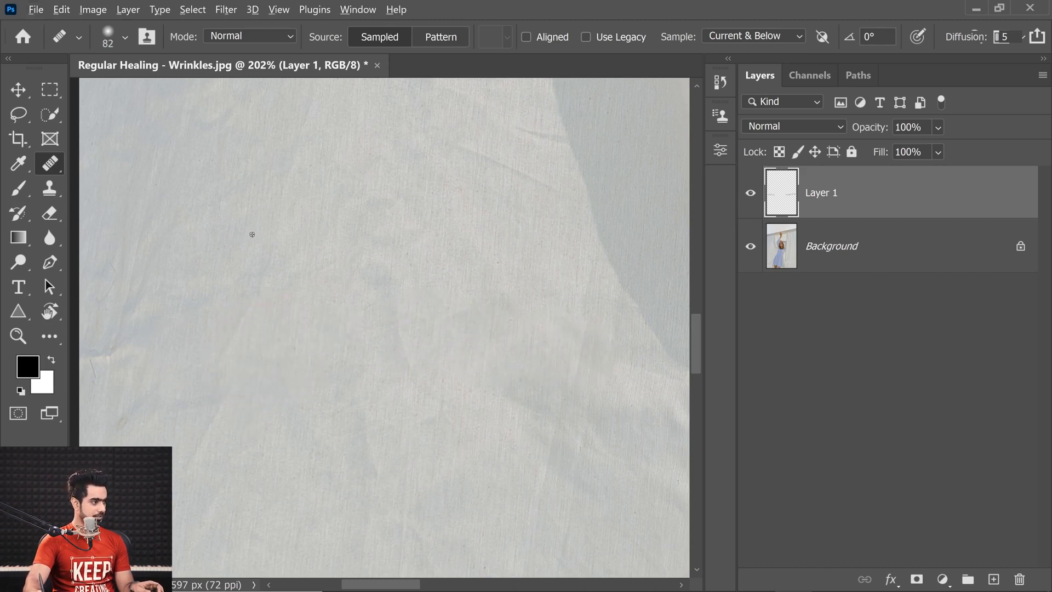
{"action": "left_click_drag", "start_coordinate": [251, 313], "coordinate": [218, 357]}
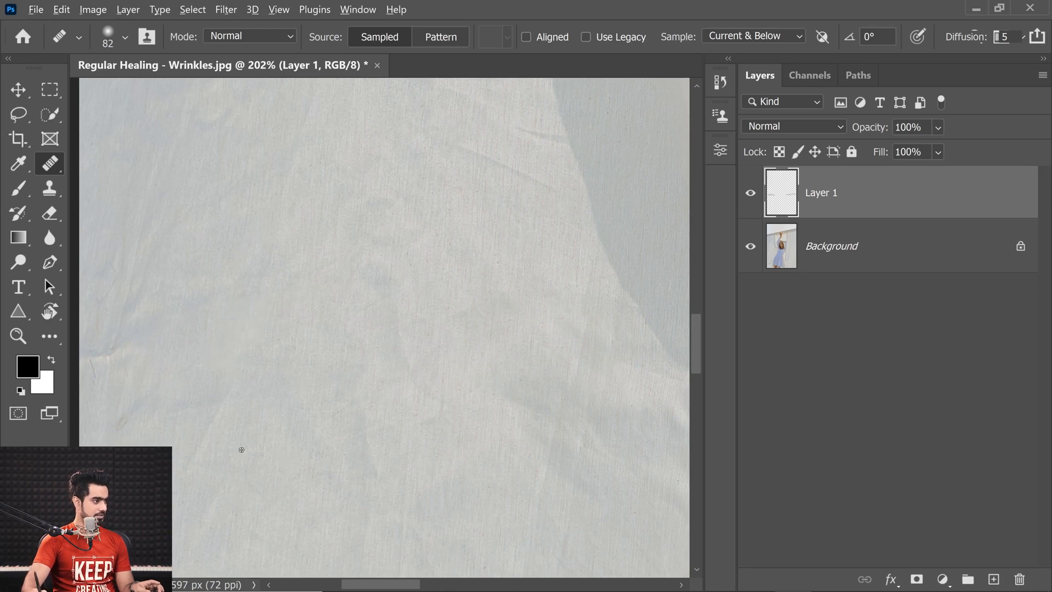
{"action": "left_click_drag", "start_coordinate": [290, 407], "coordinate": [256, 399]}
{"action": "left_click_drag", "start_coordinate": [331, 377], "coordinate": [357, 378]}
{"action": "left_click_drag", "start_coordinate": [353, 399], "coordinate": [341, 396]}
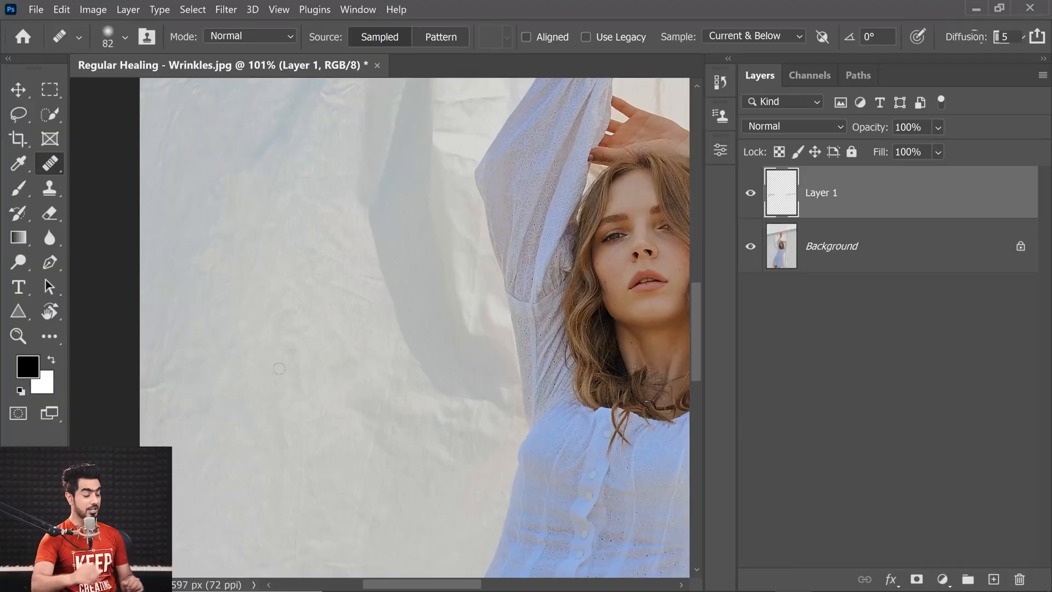
Step: Switch to the Clone Stamp tool and set it to sample Current & Below
{"action": "right_click", "coordinate": [49, 164]}
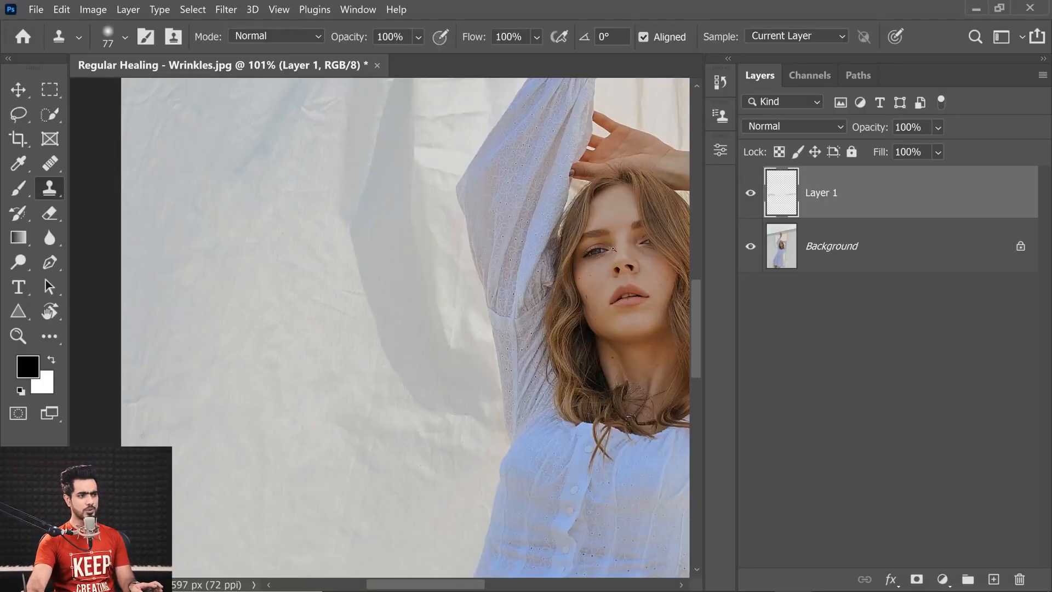
{"action": "scroll", "coordinate": [613, 249], "scroll_direction": "up", "scroll_amount": 6}
{"action": "left_click", "coordinate": [815, 37]}
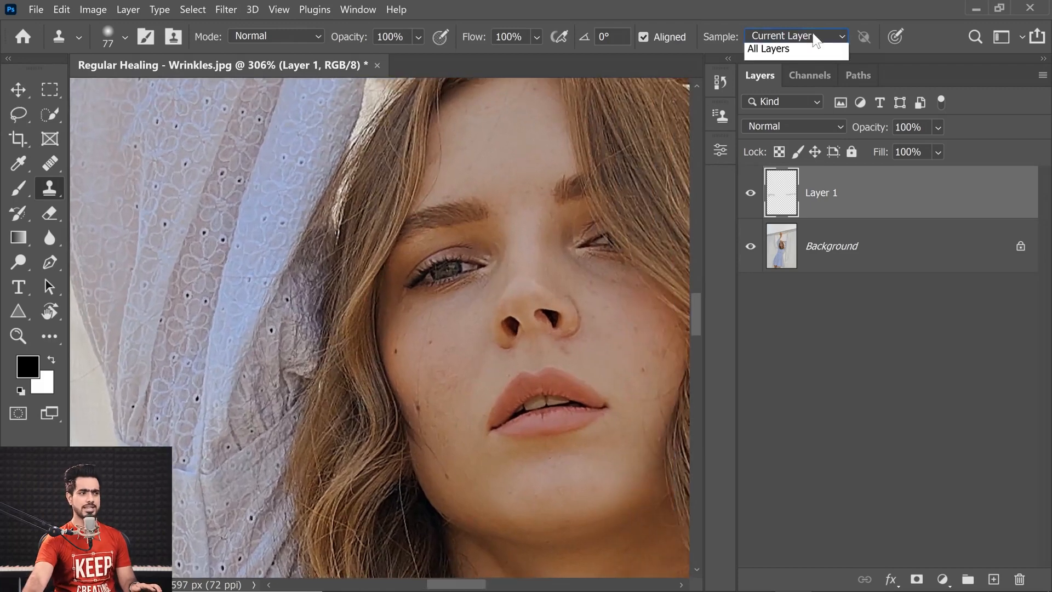
{"action": "left_click", "coordinate": [808, 64]}
Step: Try to clone neck skin onto the woman's cheek with a 33 px Clone Stamp brush
{"action": "scroll", "coordinate": [496, 313], "scroll_direction": "up", "scroll_amount": 3}
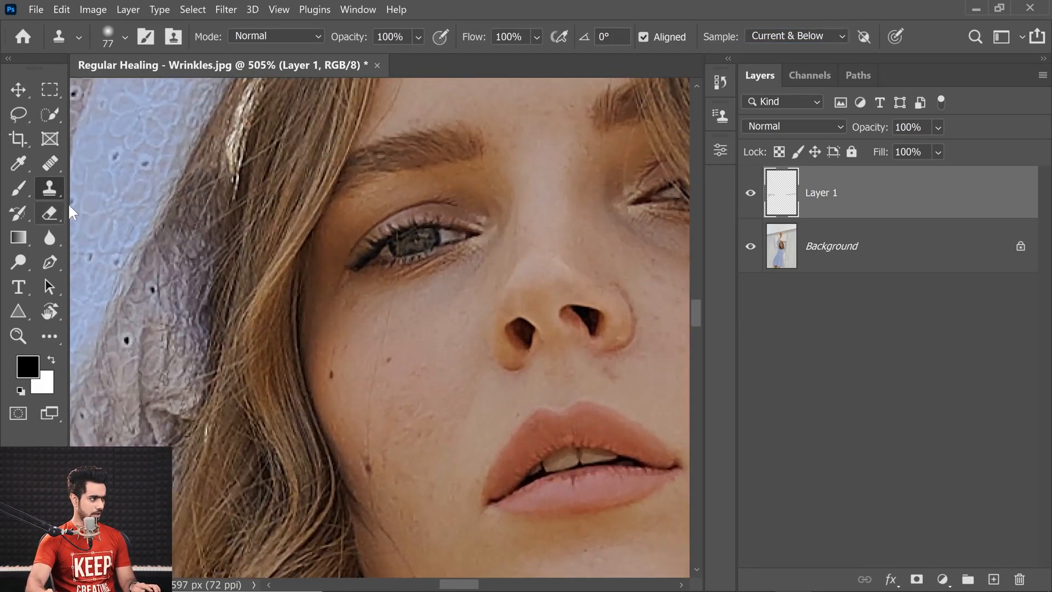
{"action": "left_click_drag", "start_coordinate": [509, 352], "coordinate": [475, 343]}
{"action": "scroll", "coordinate": [433, 333], "scroll_direction": "down", "scroll_amount": 6}
{"action": "mouse_move", "coordinate": [396, 328]}
{"action": "left_mouse_down"}
{"action": "mouse_move", "coordinate": [324, 278]}
{"action": "mouse_move", "coordinate": [357, 299]}
{"action": "left_mouse_up"}
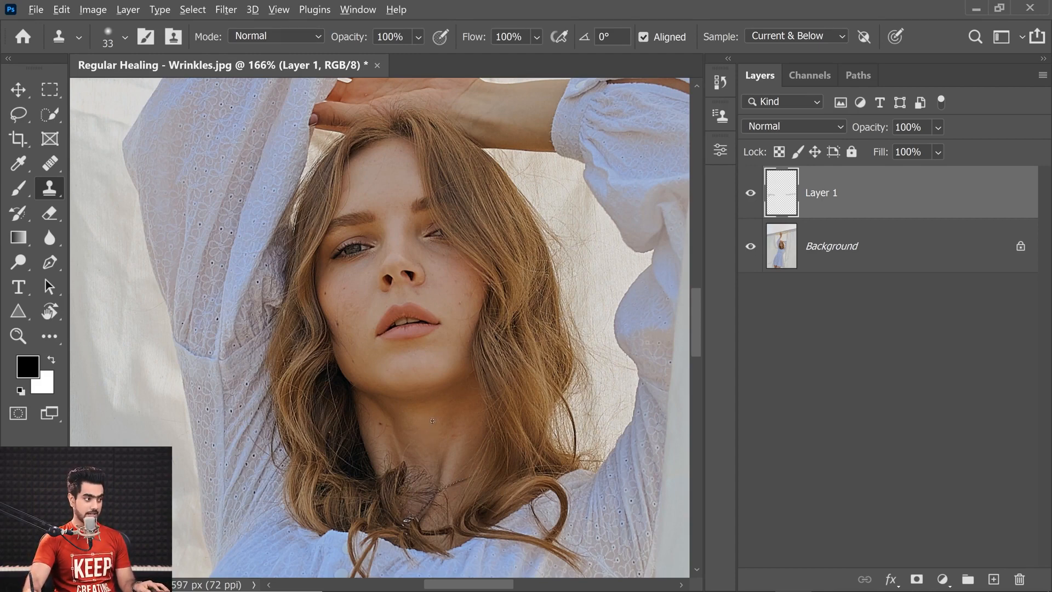
{"action": "left_click", "coordinate": [344, 289]}
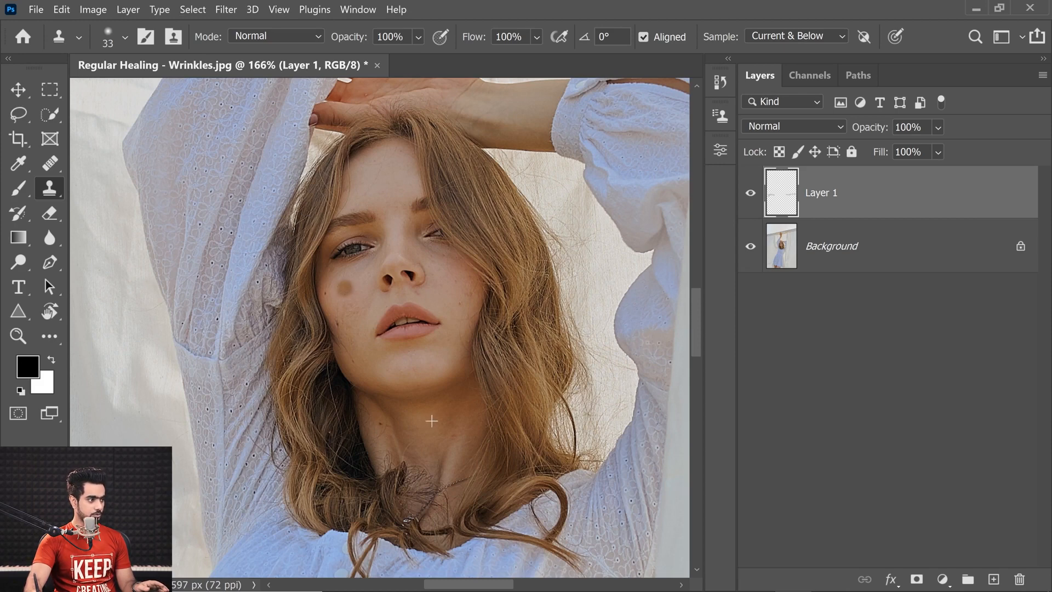
{"action": "left_click", "coordinate": [341, 305]}
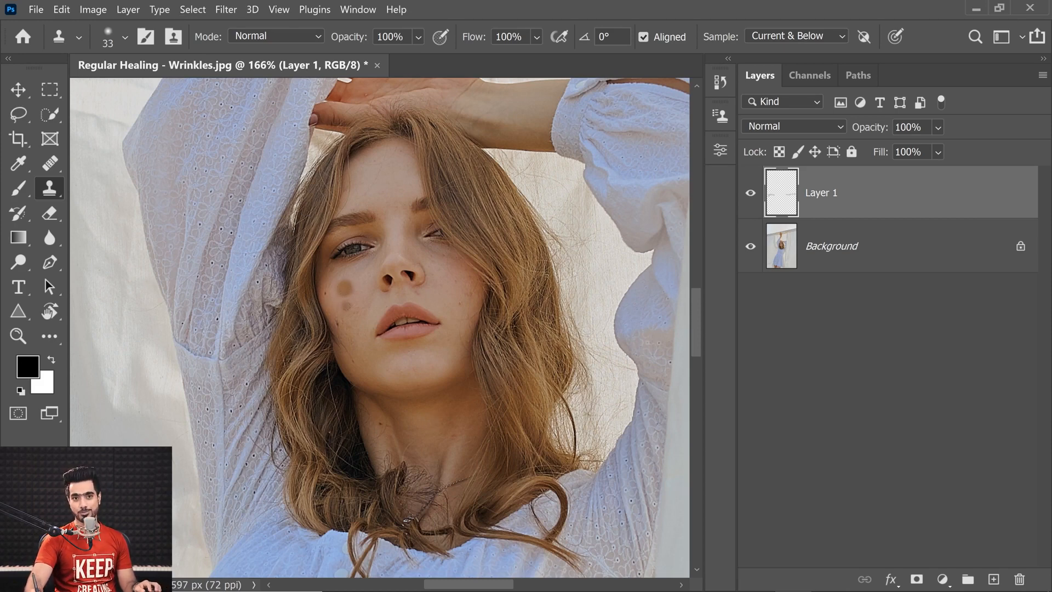
{"action": "key", "text": "ctrl+z"}
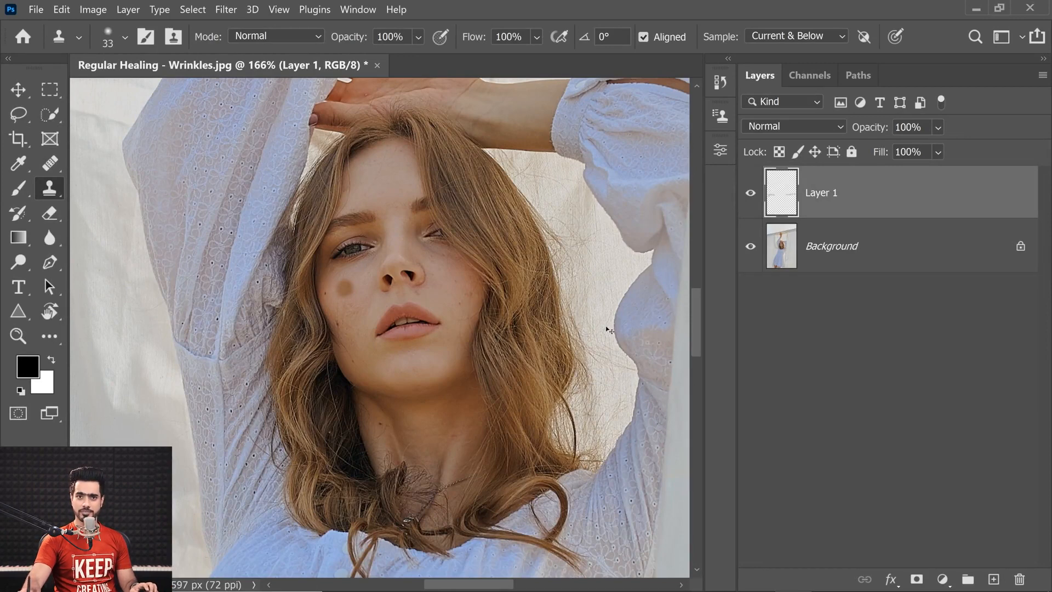
{"action": "key", "text": "ctrl+z"}
Step: Heal a spot on the woman's cheek with the Healing Brush at 48 px, using skin sampled from the neck
{"action": "left_click_drag", "start_coordinate": [51, 163], "coordinate": [107, 161]}
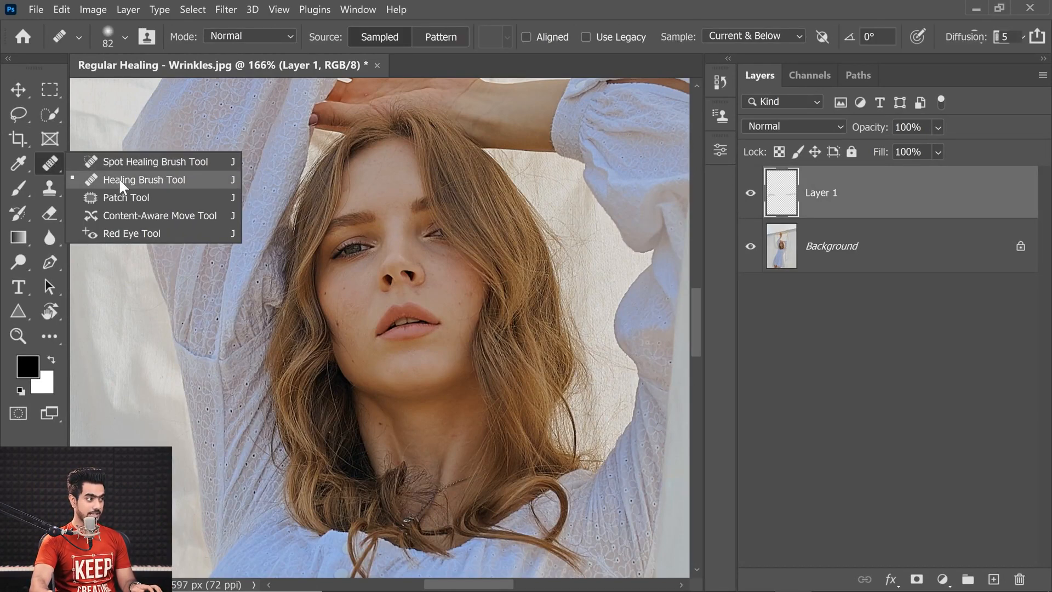
{"action": "left_click", "coordinate": [120, 180]}
{"action": "right_click", "coordinate": [486, 441]}
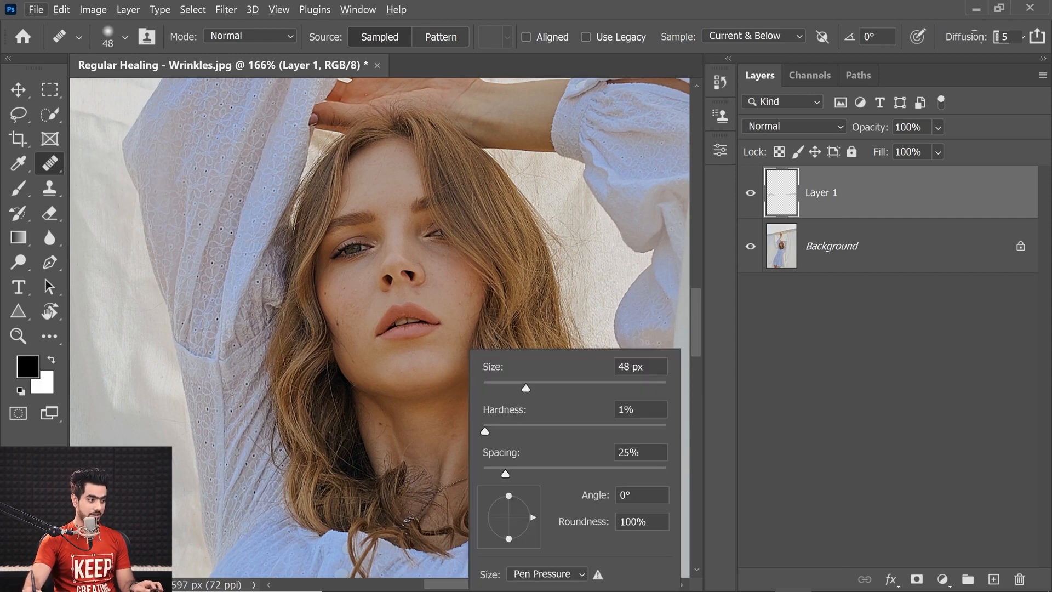
{"action": "left_click", "coordinate": [435, 427], "text": "alt"}
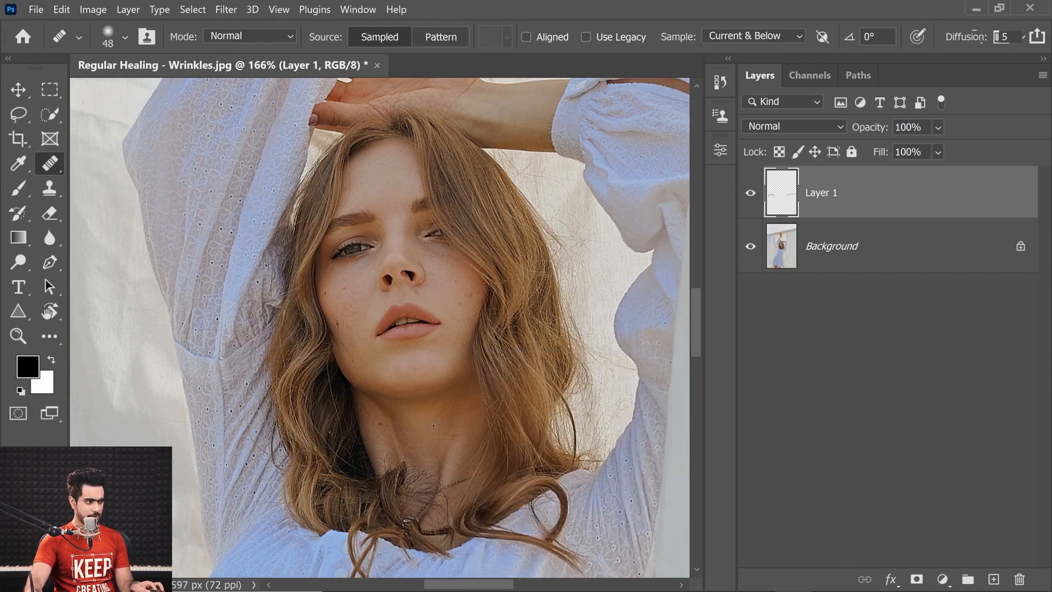
{"action": "left_click", "coordinate": [345, 287]}
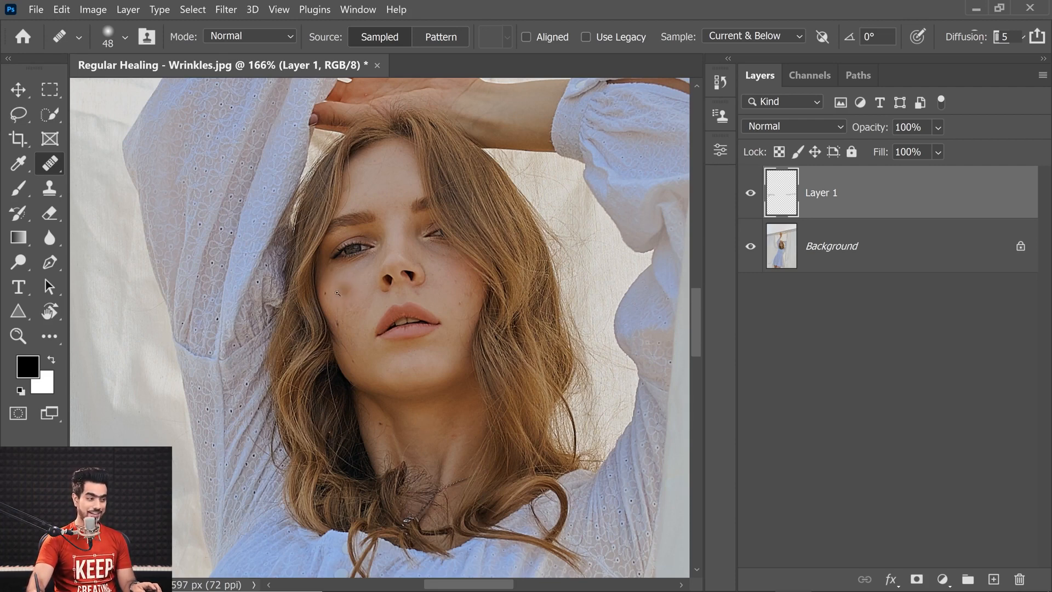
{"action": "scroll", "coordinate": [337, 293], "scroll_direction": "up", "scroll_amount": 5}
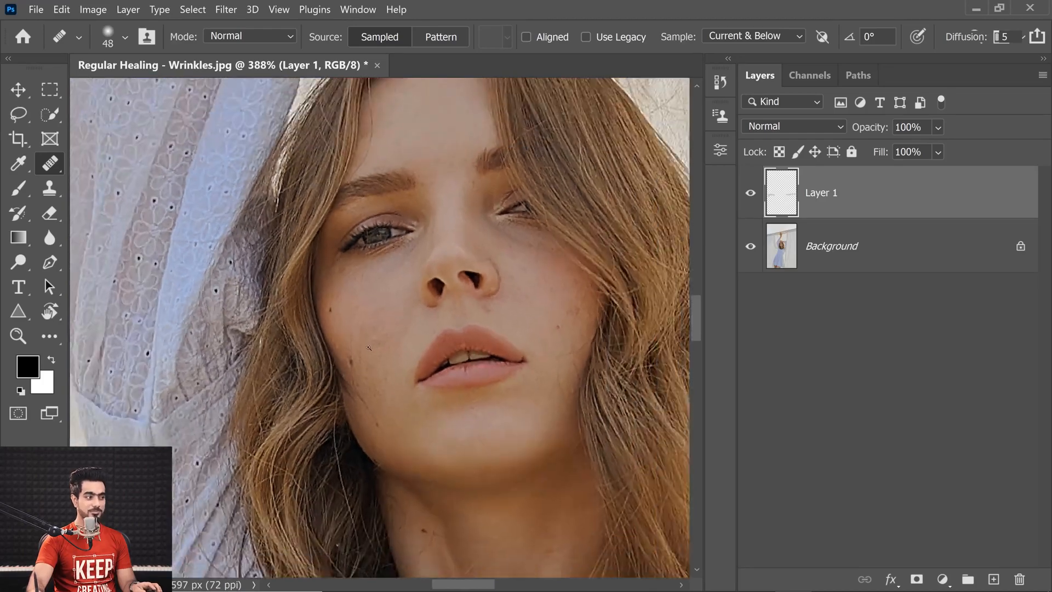
{"action": "scroll", "coordinate": [369, 348], "scroll_direction": "down", "scroll_amount": 3}
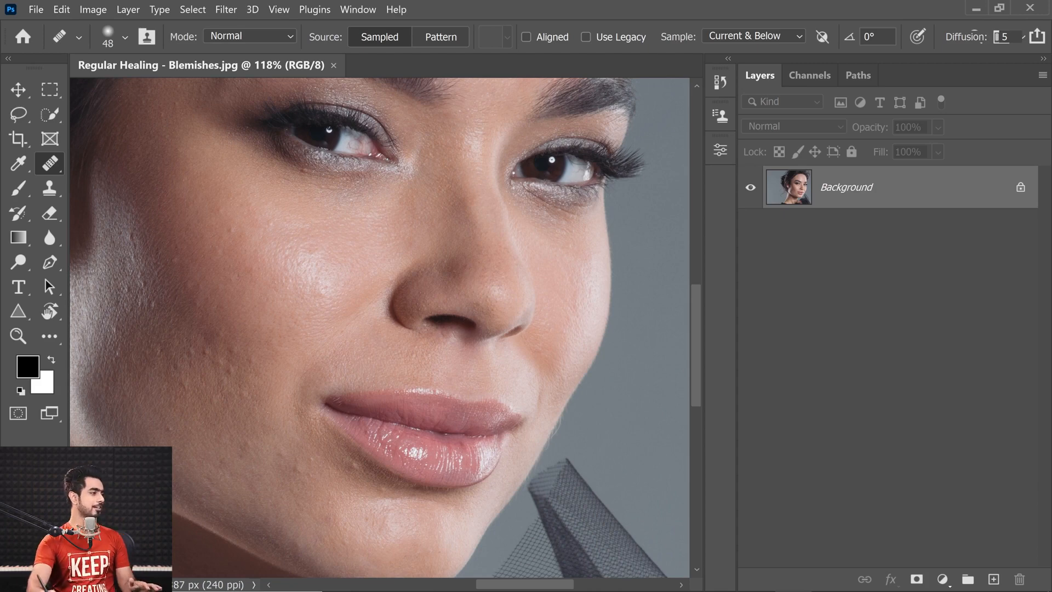
Step: Retouch a spot on the lower cheek on the Background layer with a 36 px Healing Brush, sampling nearby skin
{"action": "left_click", "coordinate": [55, 172]}
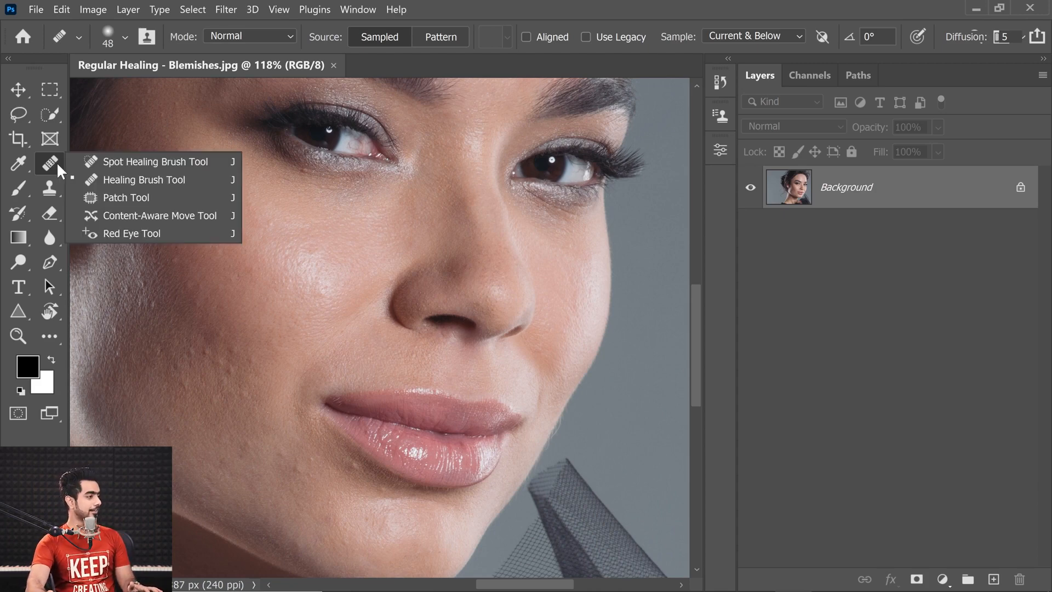
{"action": "left_click", "coordinate": [96, 181]}
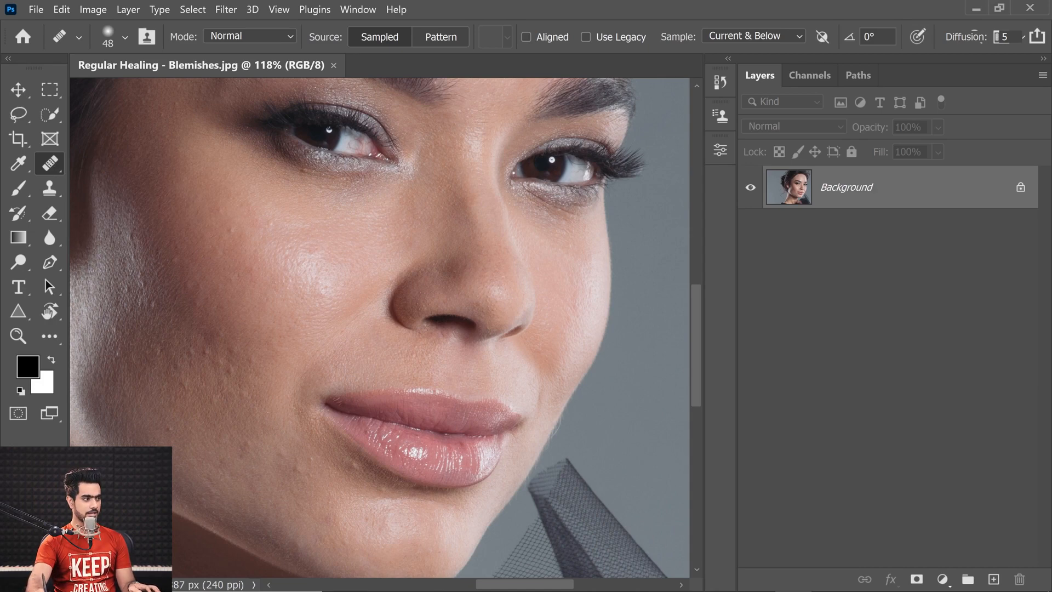
{"action": "scroll", "coordinate": [234, 376], "scroll_direction": "up", "scroll_amount": 3}
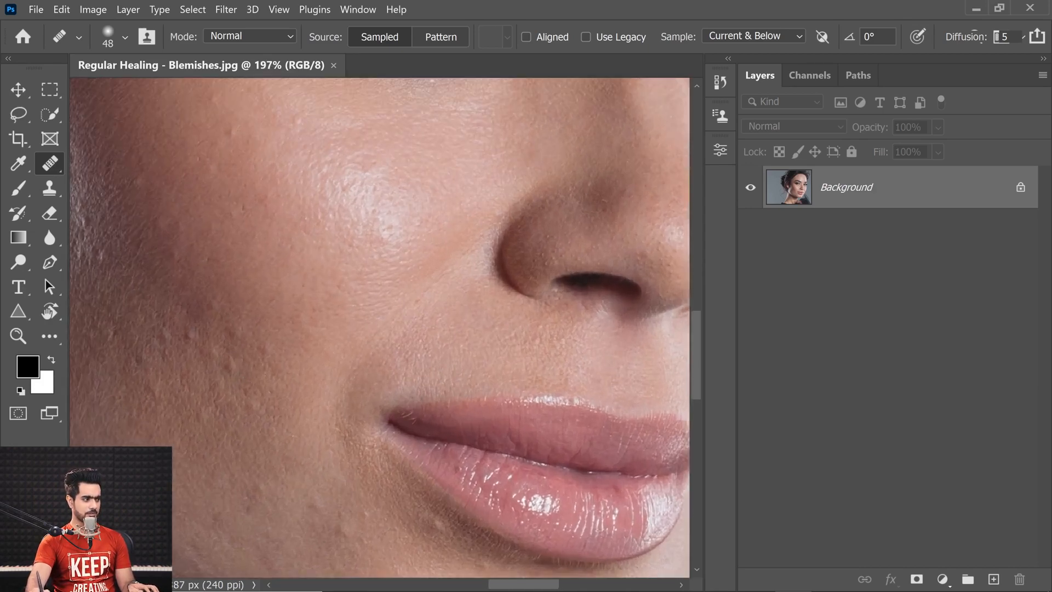
{"action": "left_click_drag", "start_coordinate": [246, 342], "coordinate": [237, 341]}
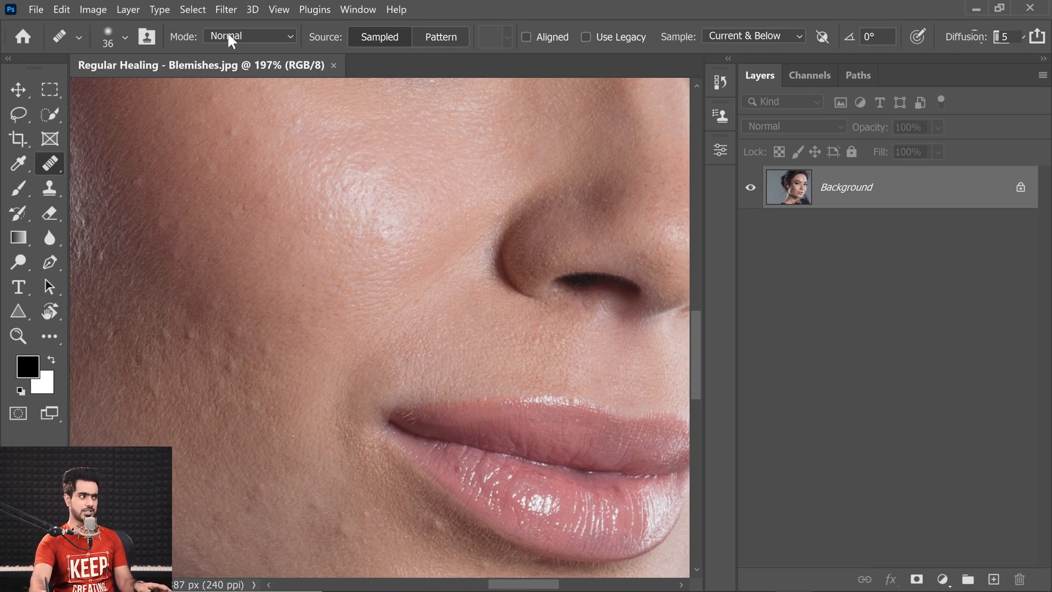
{"action": "left_click", "coordinate": [277, 360], "text": "alt"}
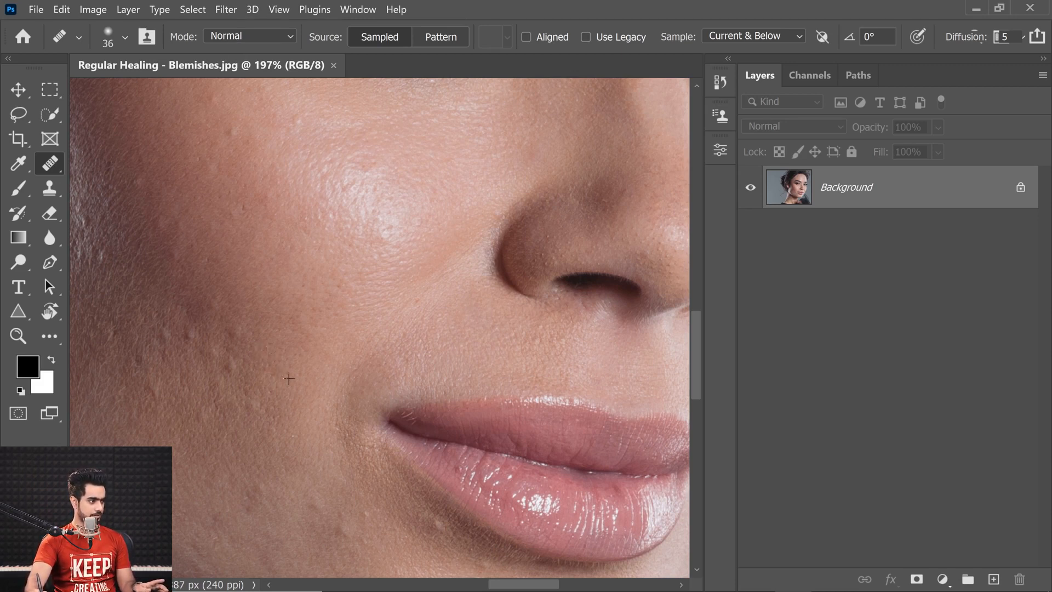
{"action": "left_click", "coordinate": [328, 395]}
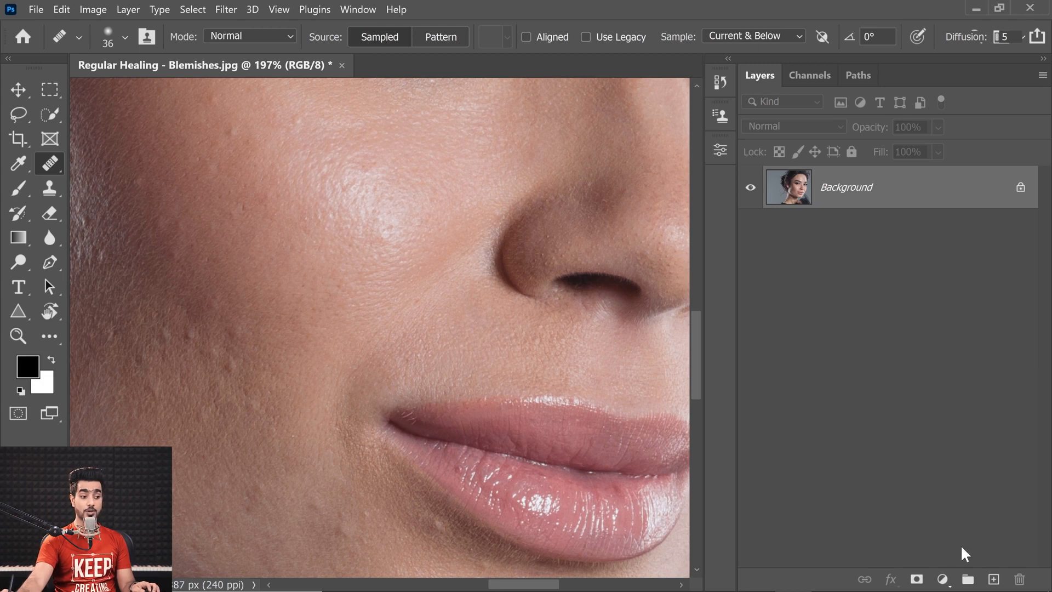
Step: Add a new empty layer and heal bumps on the outer cheek with skin sampled close to them
{"action": "left_click", "coordinate": [991, 579]}
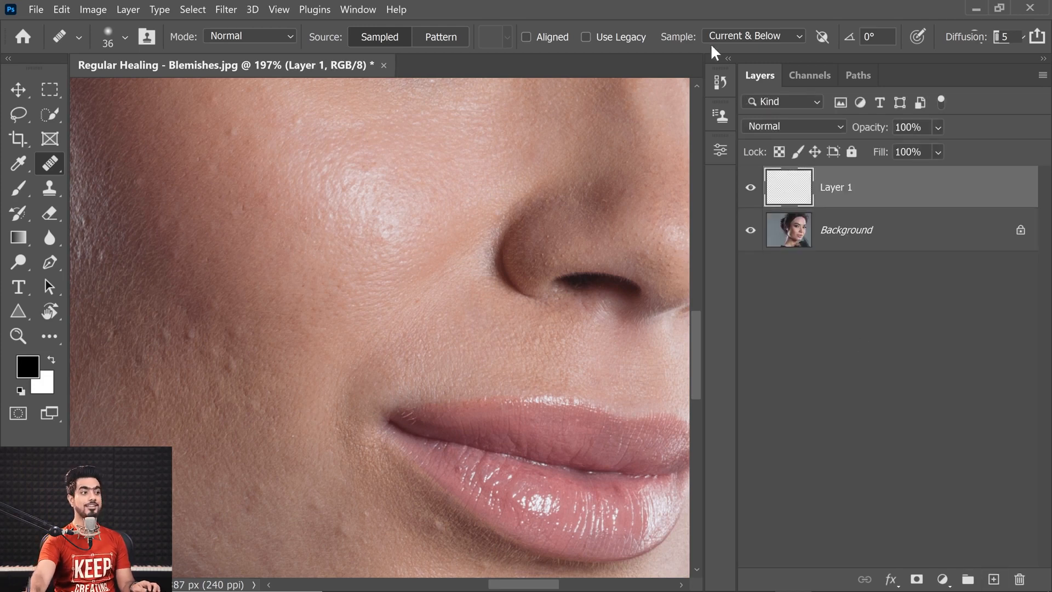
{"action": "left_click_drag", "start_coordinate": [242, 244], "coordinate": [254, 336]}
{"action": "key", "text": "alt"}
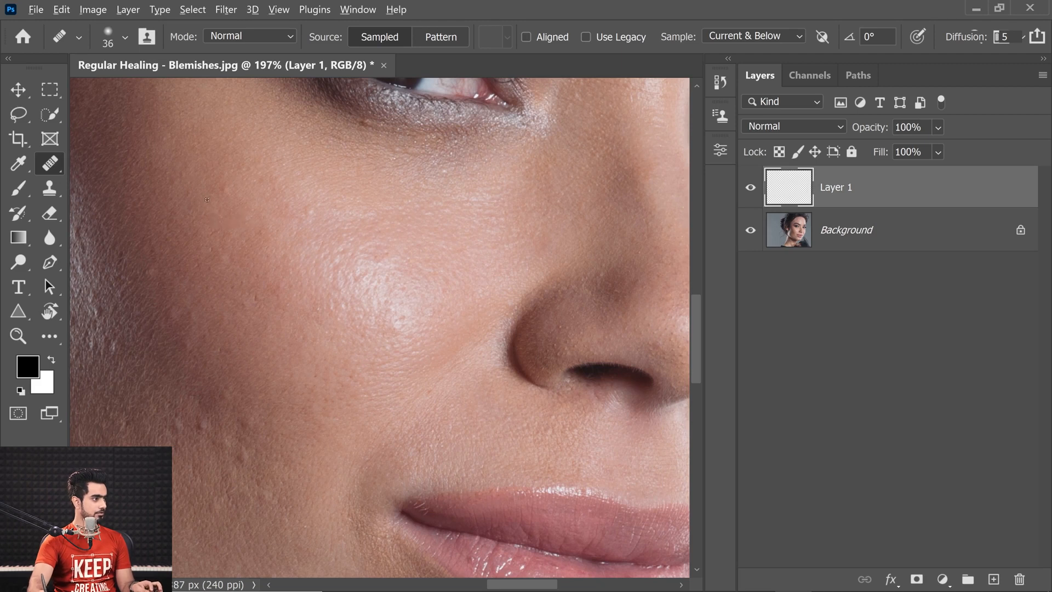
{"action": "left_click", "coordinate": [203, 248], "text": "alt"}
{"action": "left_click_drag", "start_coordinate": [150, 255], "coordinate": [159, 252]}
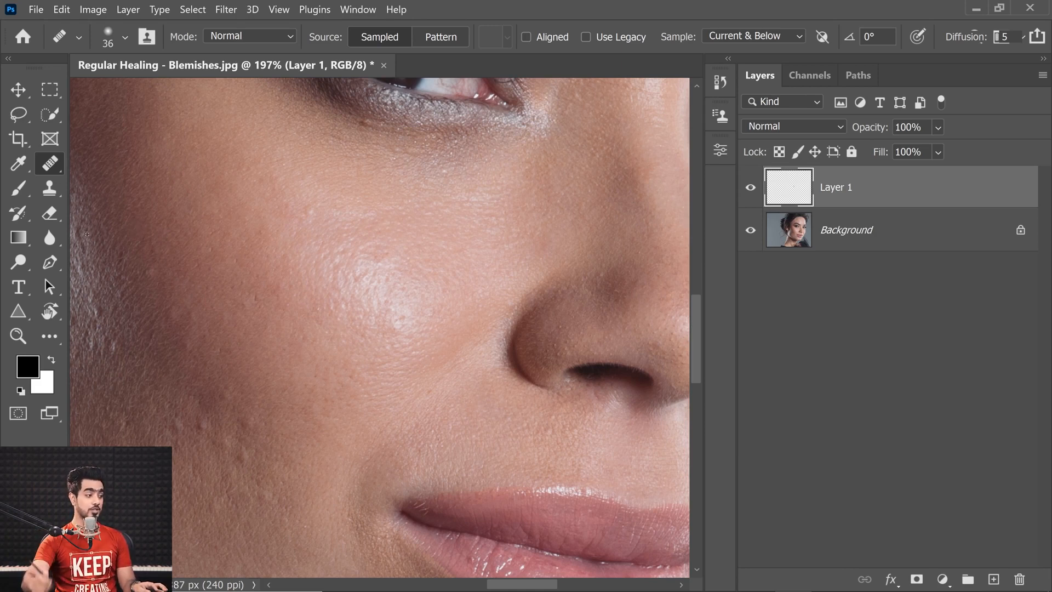
Step: Resample skin and heal further blemishes on the cheek toward the ear on the new layer
{"action": "left_click_drag", "start_coordinate": [179, 304], "coordinate": [240, 387]}
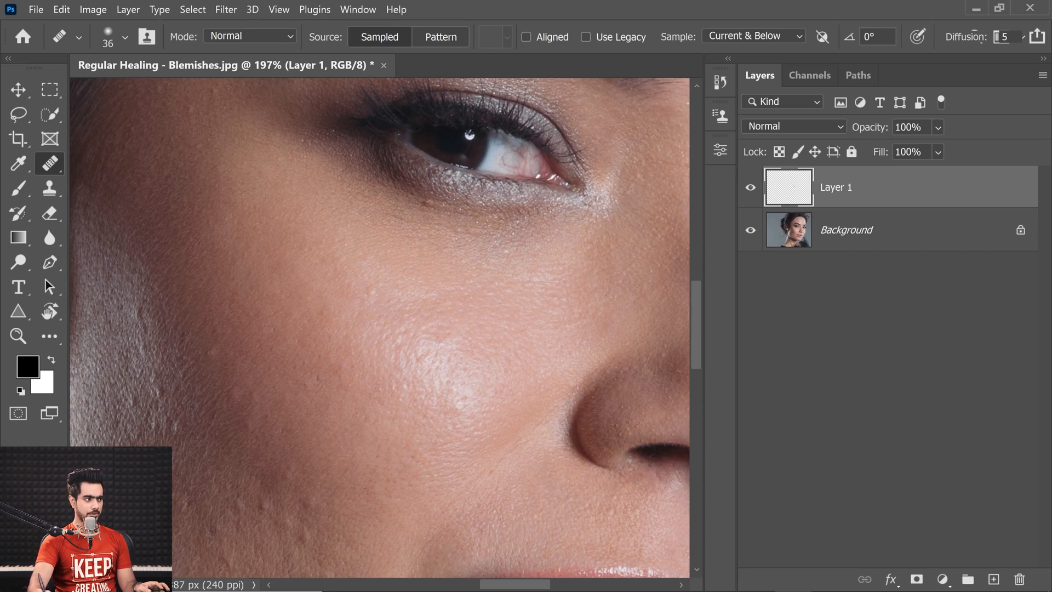
{"action": "left_click", "coordinate": [201, 285], "text": "alt"}
{"action": "left_click", "coordinate": [286, 339]}
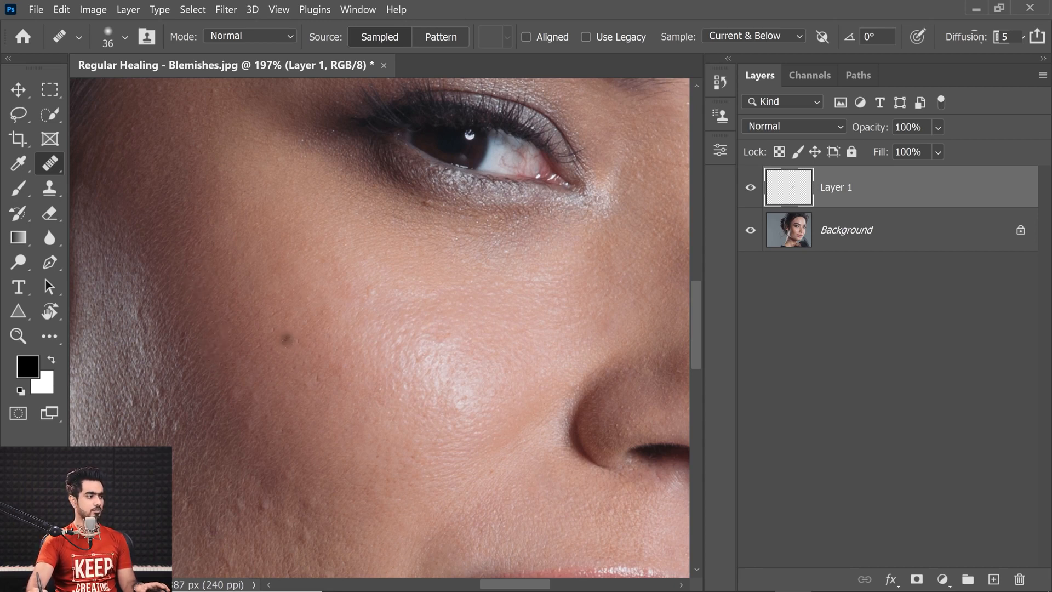
{"action": "left_click_drag", "start_coordinate": [289, 373], "coordinate": [399, 249]}
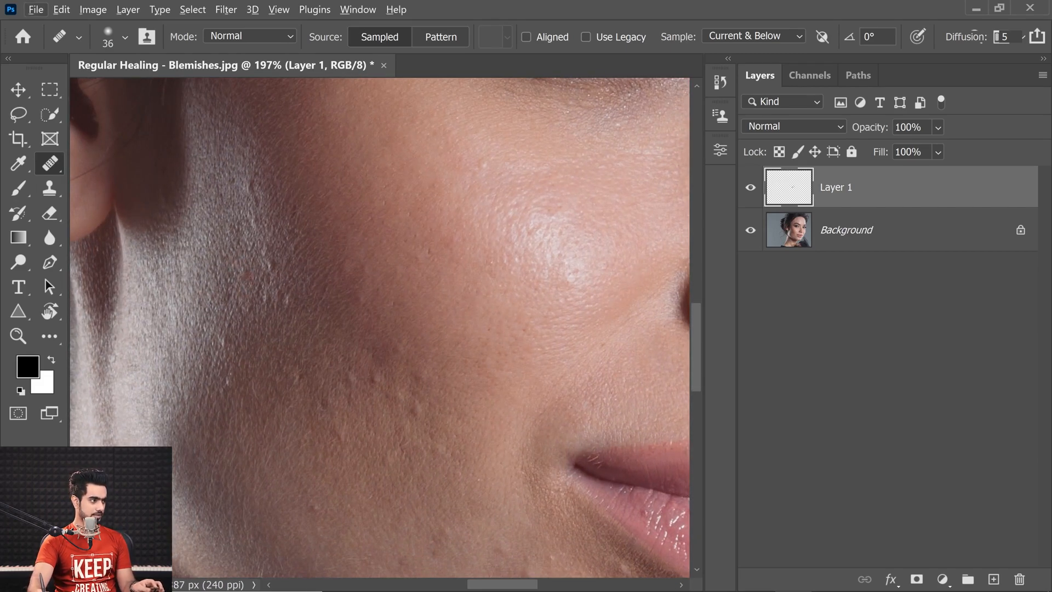
{"action": "key", "text": "ctrl"}
{"action": "key", "text": "ctrl"}
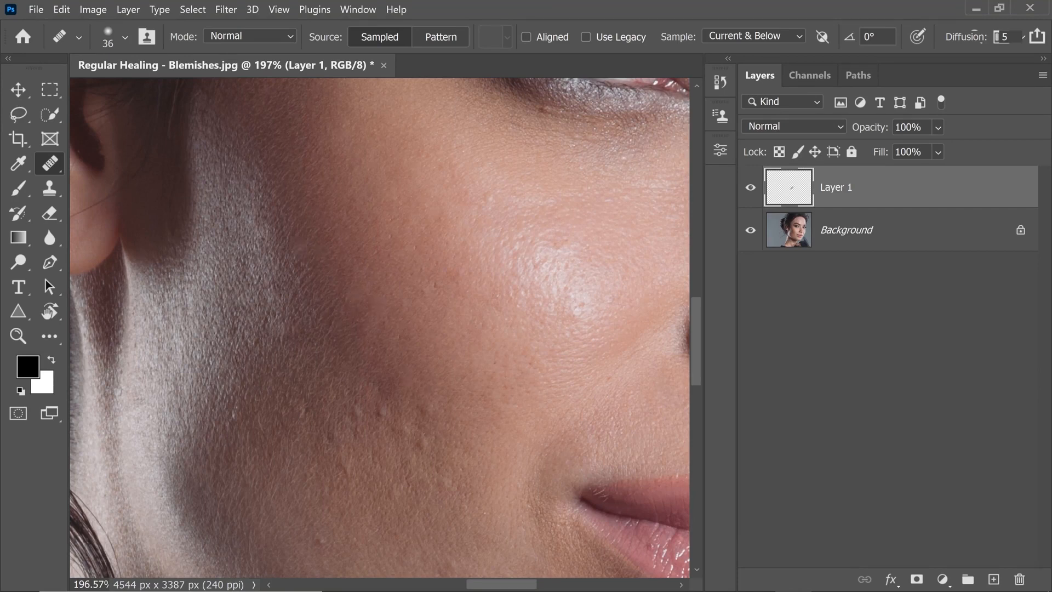
Step: Heal the remaining bumps across the lower cheek and jaw on Layer 1, resampling clean skin close to each group
{"action": "left_click", "coordinate": [365, 448], "text": "alt"}
{"action": "left_click", "coordinate": [359, 414]}
{"action": "left_click", "coordinate": [352, 428]}
{"action": "left_click", "coordinate": [345, 470]}
{"action": "left_click", "coordinate": [296, 536], "text": "alt"}
{"action": "left_click", "coordinate": [319, 541]}
{"action": "left_click", "coordinate": [357, 528], "text": "alt"}
{"action": "left_click", "coordinate": [441, 466]}
{"action": "left_click", "coordinate": [409, 474]}
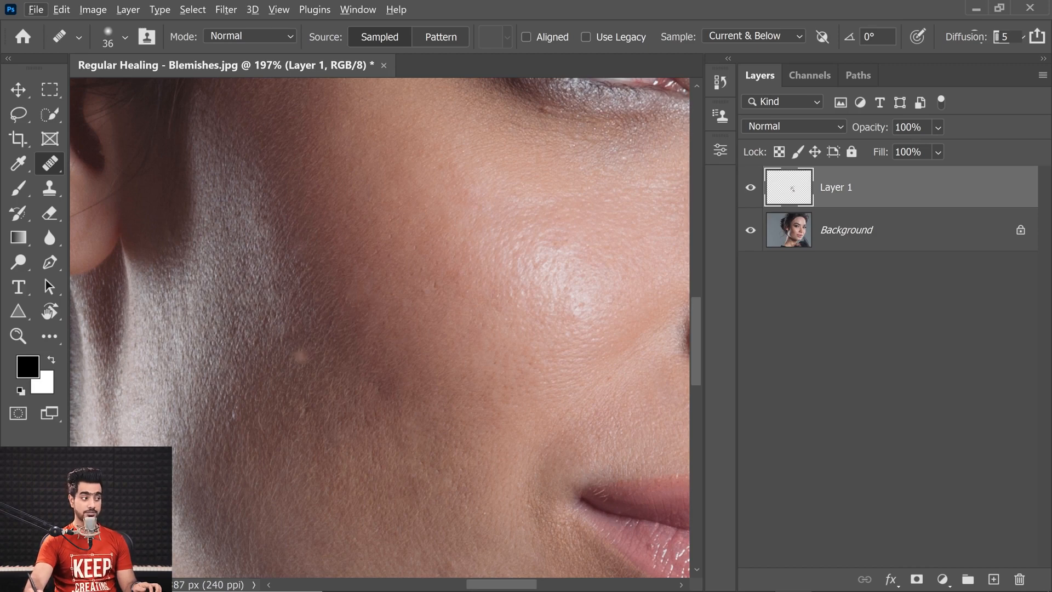
Step: Compare the cheek with and without the healing on Layer 1, then check the whole face
{"action": "left_click", "coordinate": [751, 188]}
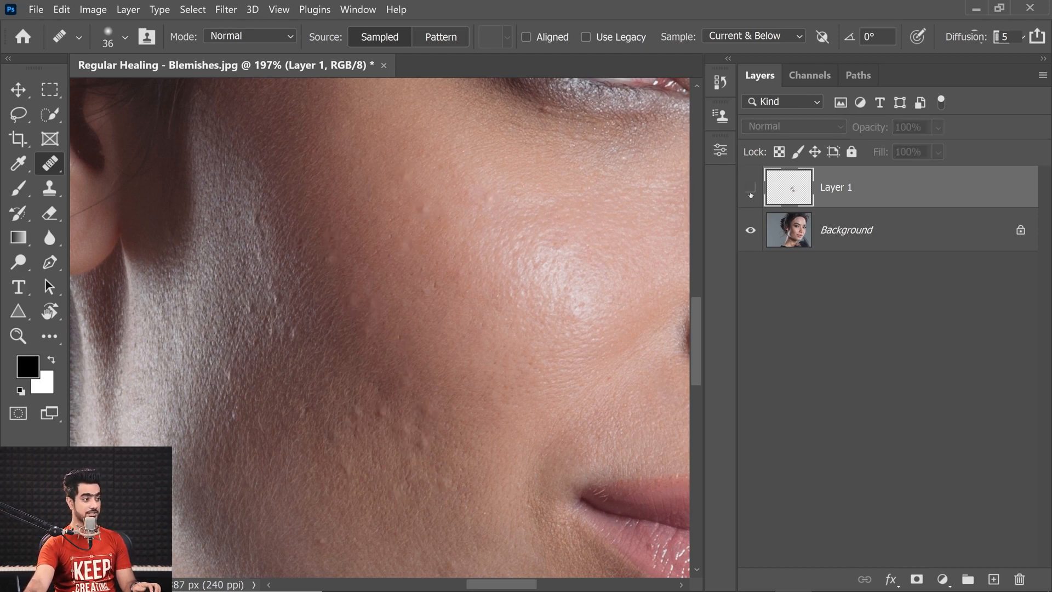
{"action": "left_click", "coordinate": [751, 189]}
{"action": "scroll", "coordinate": [549, 318], "scroll_direction": "down", "scroll_amount": 4}
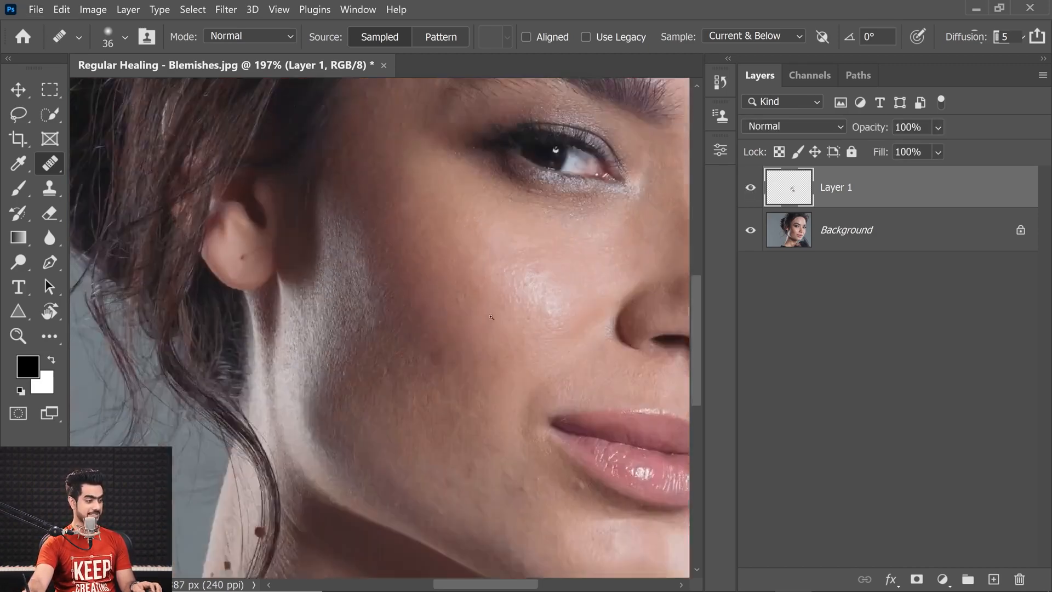
{"action": "left_click_drag", "start_coordinate": [539, 342], "coordinate": [379, 380]}
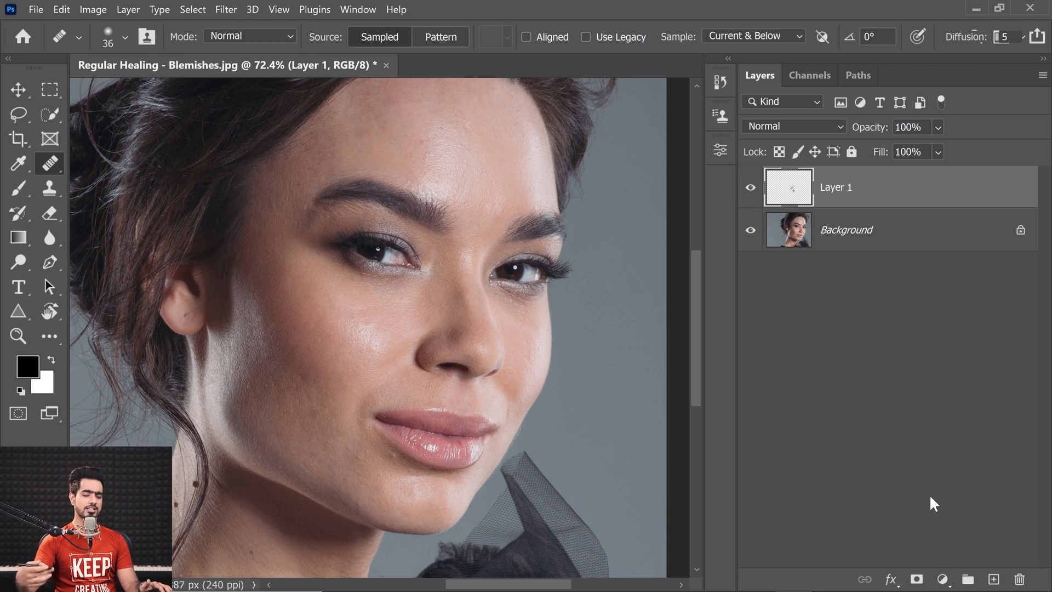
Step: Add a Black & White adjustment layer with Reds at -186 and Yellows at 181 to exaggerate the skin blemishes
{"action": "left_click", "coordinate": [942, 579]}
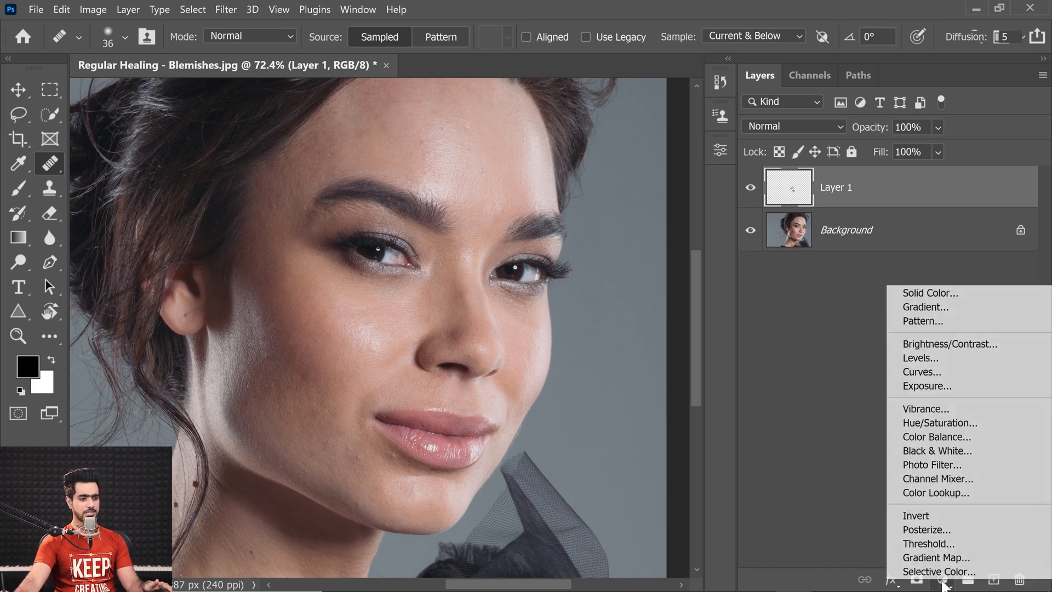
{"action": "left_click", "coordinate": [956, 451]}
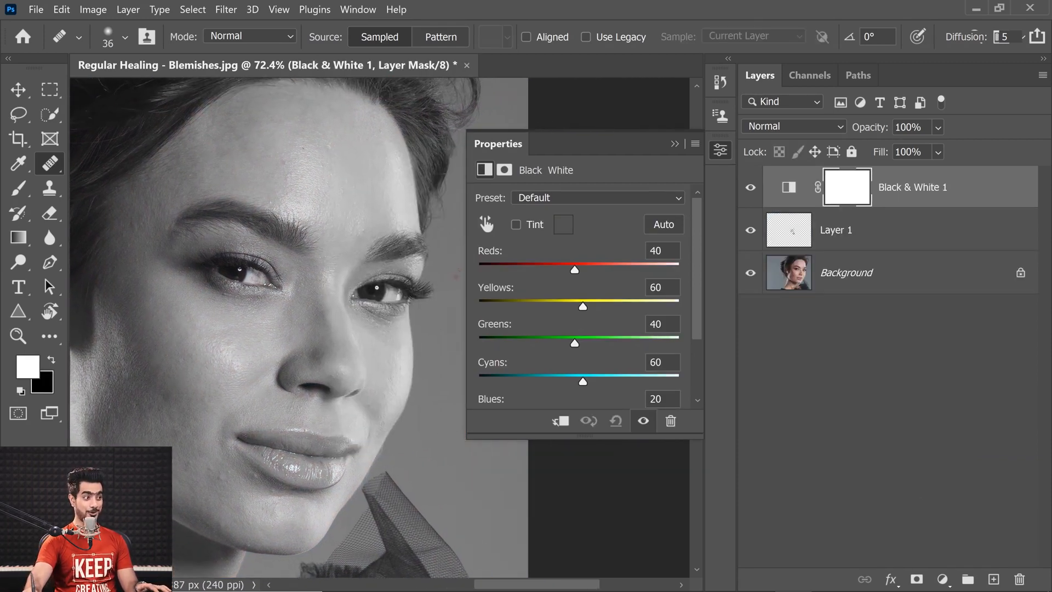
{"action": "left_click_drag", "start_coordinate": [574, 270], "coordinate": [494, 277]}
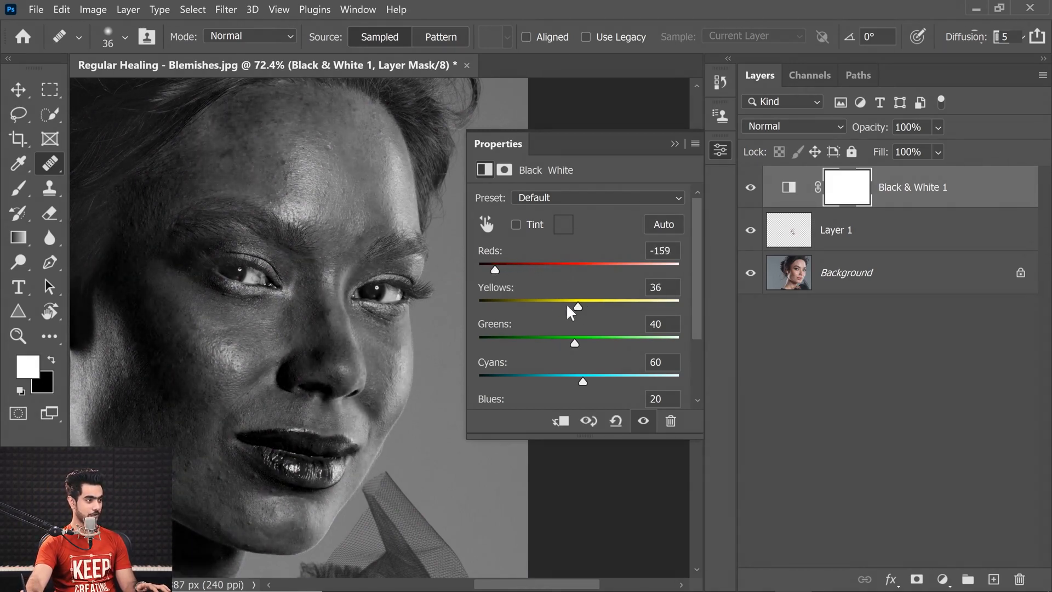
{"action": "left_click_drag", "start_coordinate": [575, 305], "coordinate": [654, 308]}
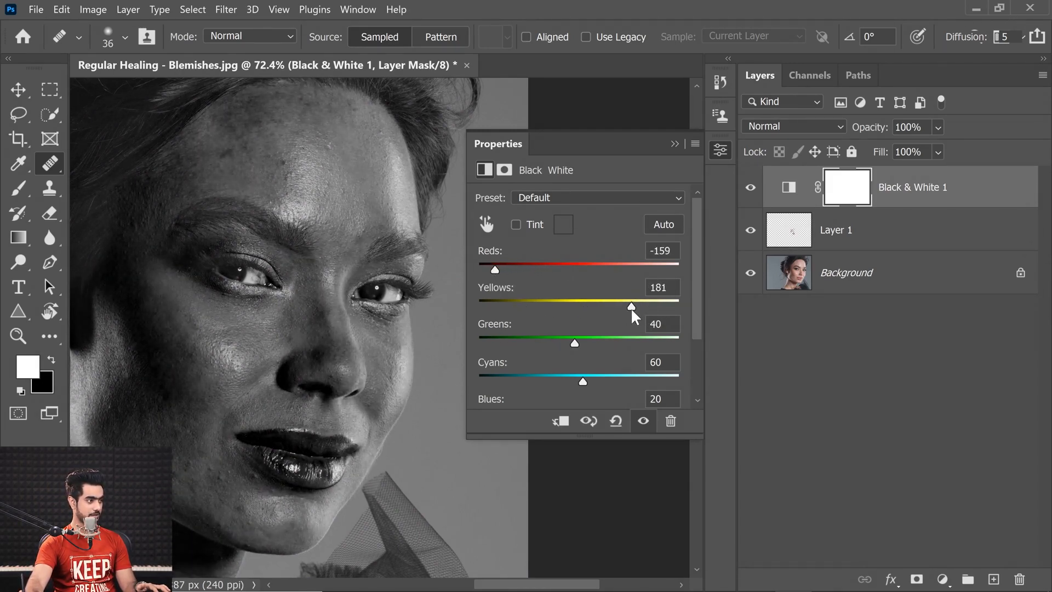
{"action": "left_click_drag", "start_coordinate": [489, 274], "coordinate": [488, 275]}
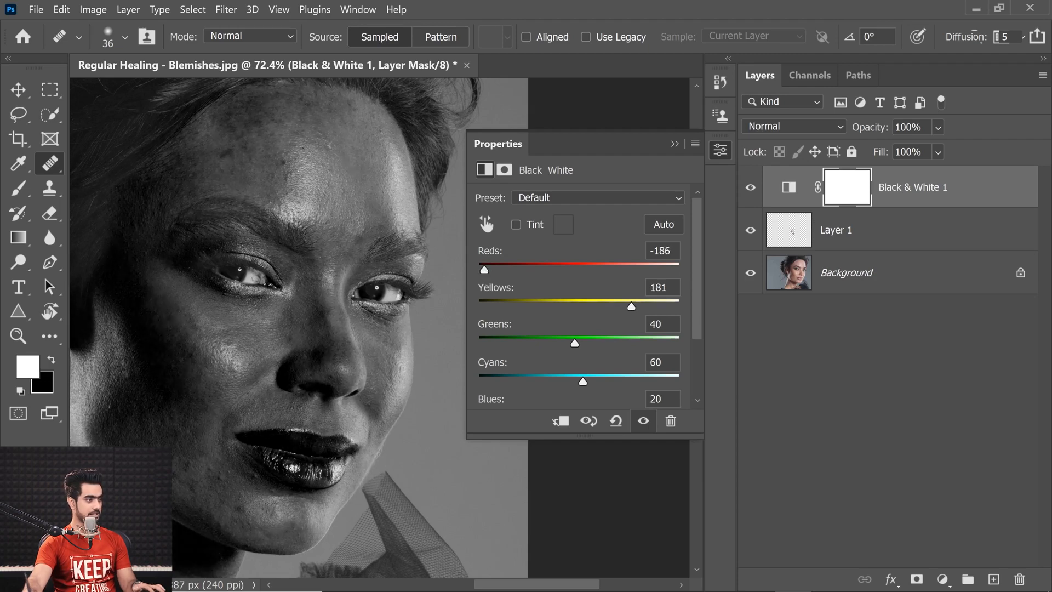
{"action": "left_click", "coordinate": [676, 144]}
Step: Make Layer 1 active for work on the forehead and keep the Healing Brush sampling from Current & Below
{"action": "scroll", "coordinate": [377, 276], "scroll_direction": "down", "scroll_amount": 2}
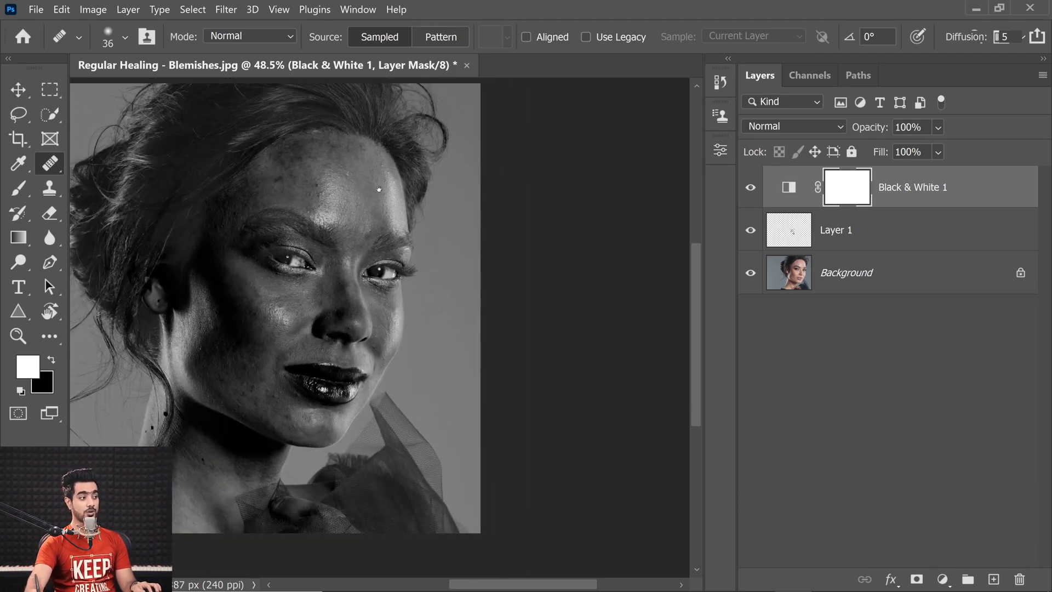
{"action": "scroll", "coordinate": [346, 150], "scroll_direction": "up", "scroll_amount": 6}
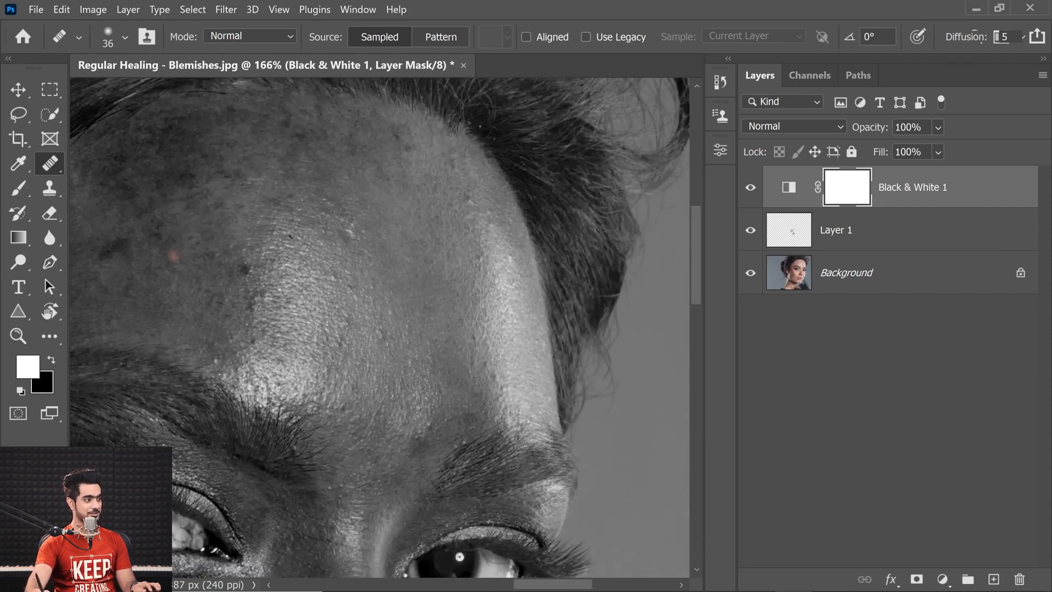
{"action": "left_click", "coordinate": [885, 241]}
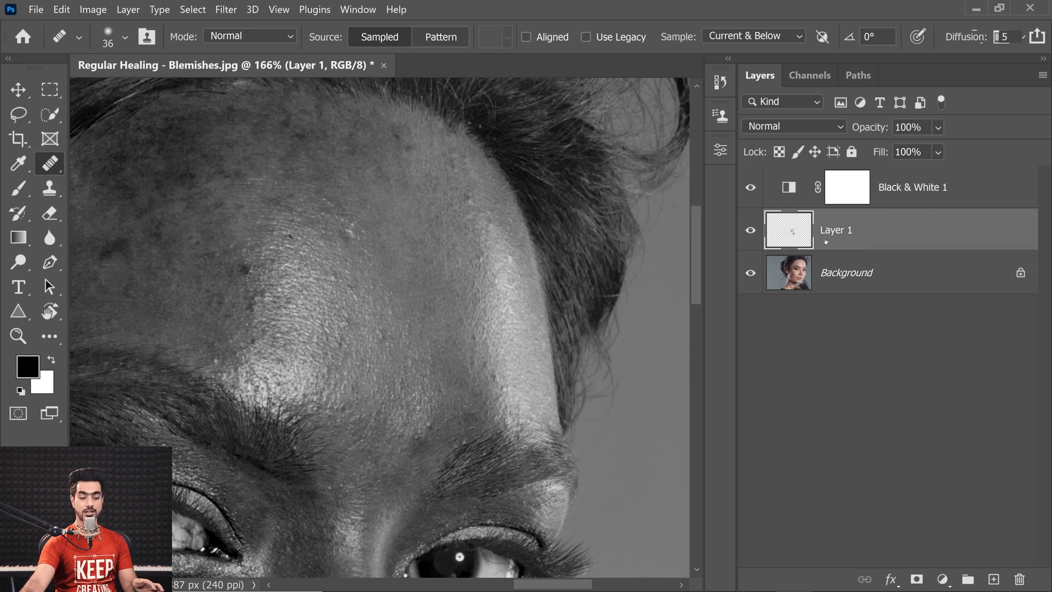
{"action": "left_click", "coordinate": [743, 36]}
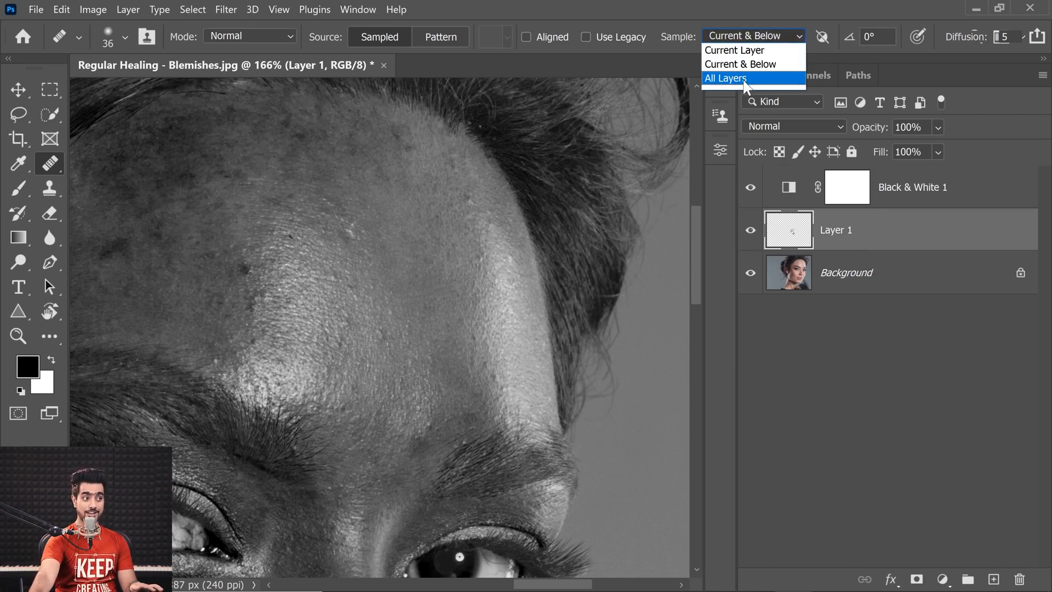
{"action": "left_click", "coordinate": [744, 80]}
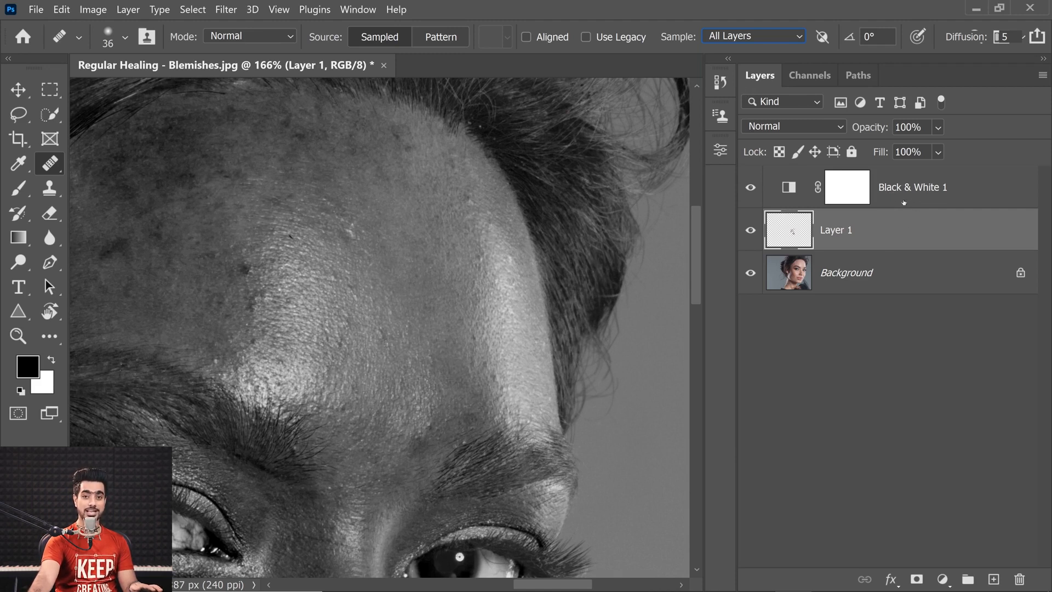
{"action": "left_click", "coordinate": [756, 36]}
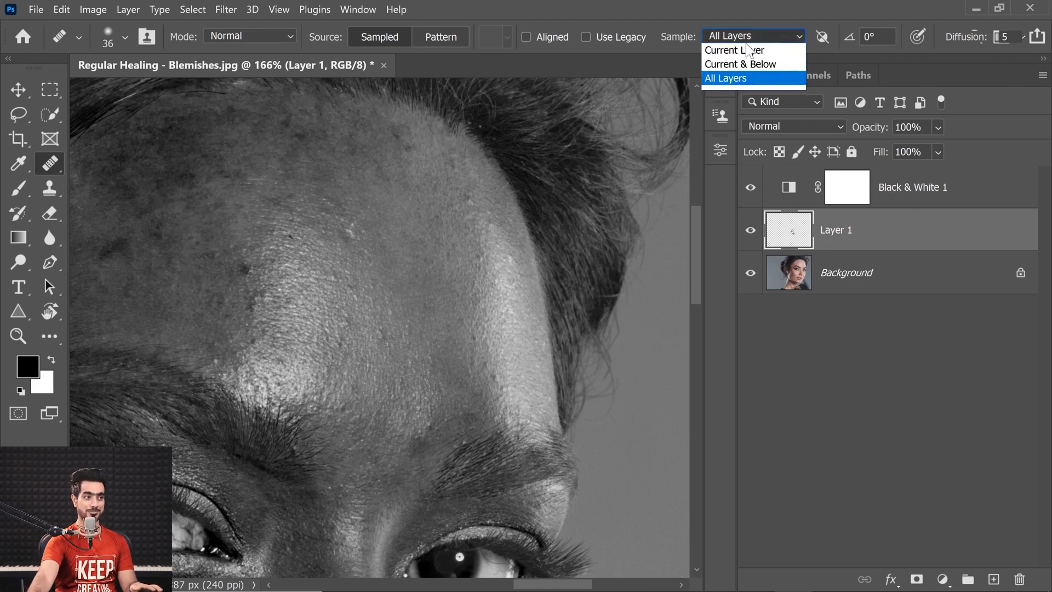
{"action": "left_click", "coordinate": [741, 62]}
Step: Heal the dark spots beside the forehead highlight on Layer 1 with a 53 px Healing Brush, using nearby skin
{"action": "left_click_drag", "start_coordinate": [278, 284], "coordinate": [282, 287]}
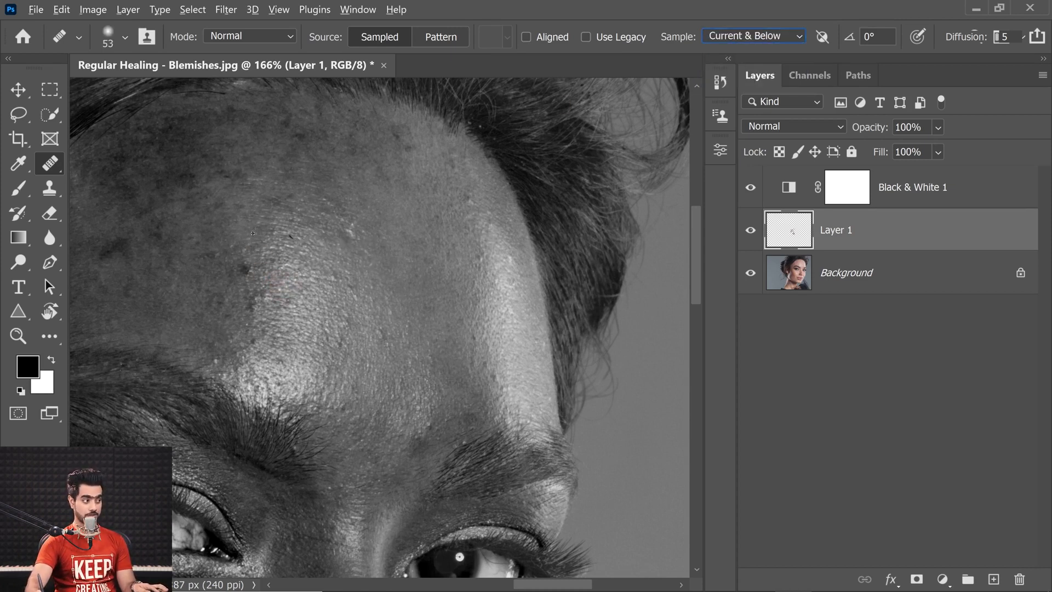
{"action": "left_click_drag", "start_coordinate": [247, 272], "coordinate": [248, 268]}
{"action": "left_click", "coordinate": [251, 339], "text": "alt"}
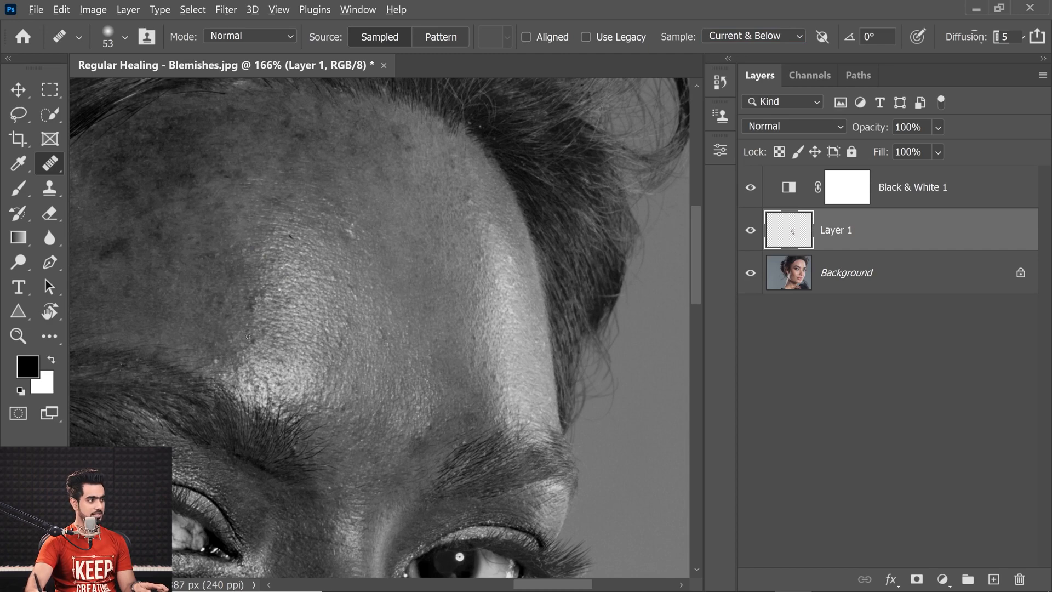
{"action": "left_click", "coordinate": [251, 307]}
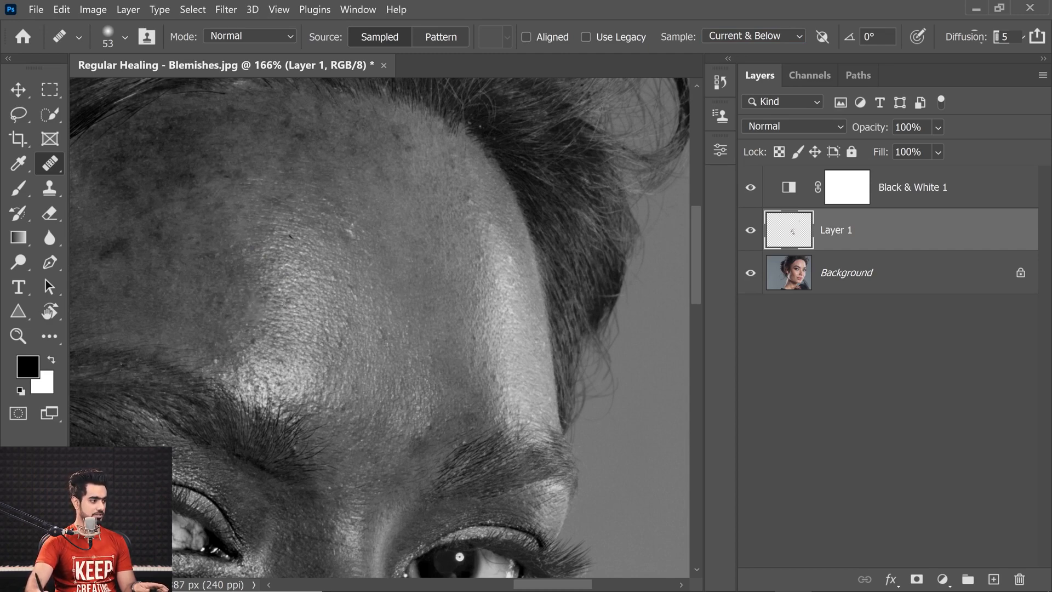
{"action": "left_click", "coordinate": [256, 291]}
Step: Set the Healing Brush mode to Lighten and heal the dark patch on the shaded side of the forehead
{"action": "mouse_move", "coordinate": [215, 263]}
{"action": "left_mouse_down"}
{"action": "mouse_move", "coordinate": [303, 314]}
{"action": "mouse_move", "coordinate": [210, 330]}
{"action": "mouse_move", "coordinate": [317, 364]}
{"action": "left_mouse_up"}
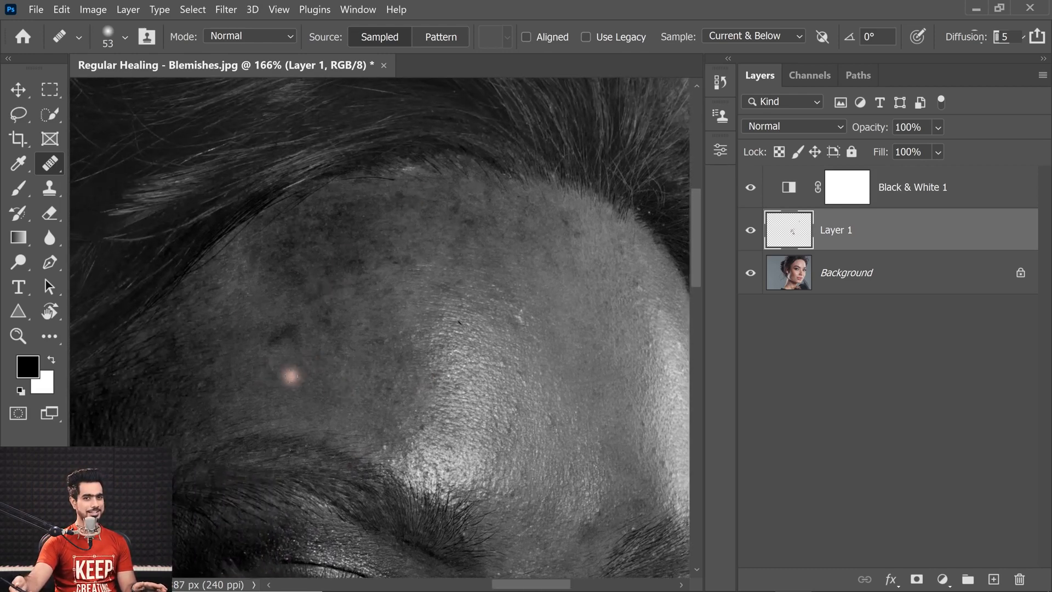
{"action": "left_click", "coordinate": [222, 36]}
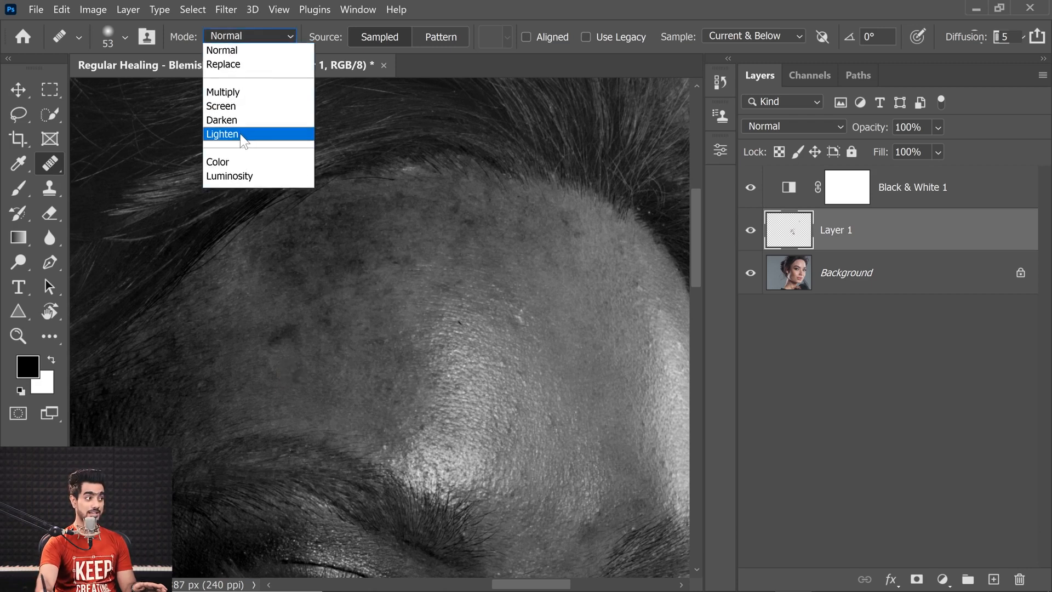
{"action": "left_click", "coordinate": [244, 142]}
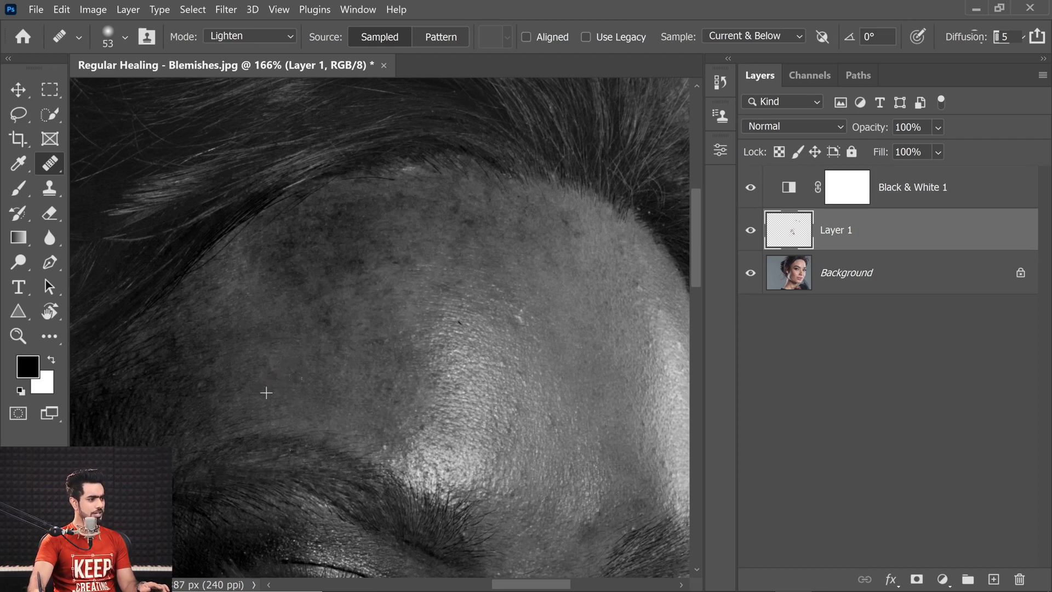
{"action": "left_click_drag", "start_coordinate": [295, 378], "coordinate": [303, 392]}
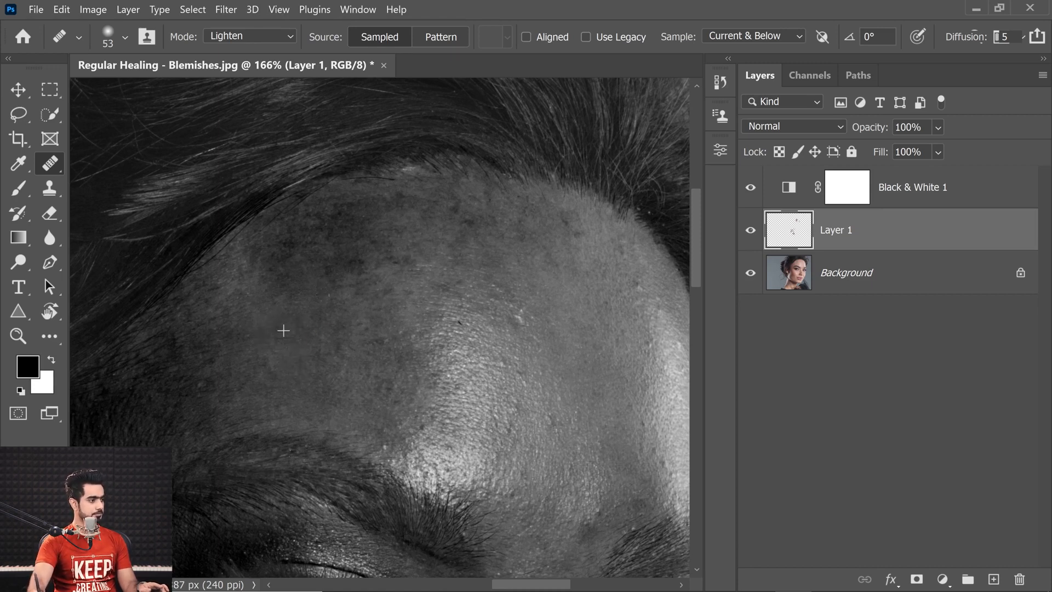
Step: Compare the forehead with and without the healing on Layer 1
{"action": "left_click", "coordinate": [747, 231]}
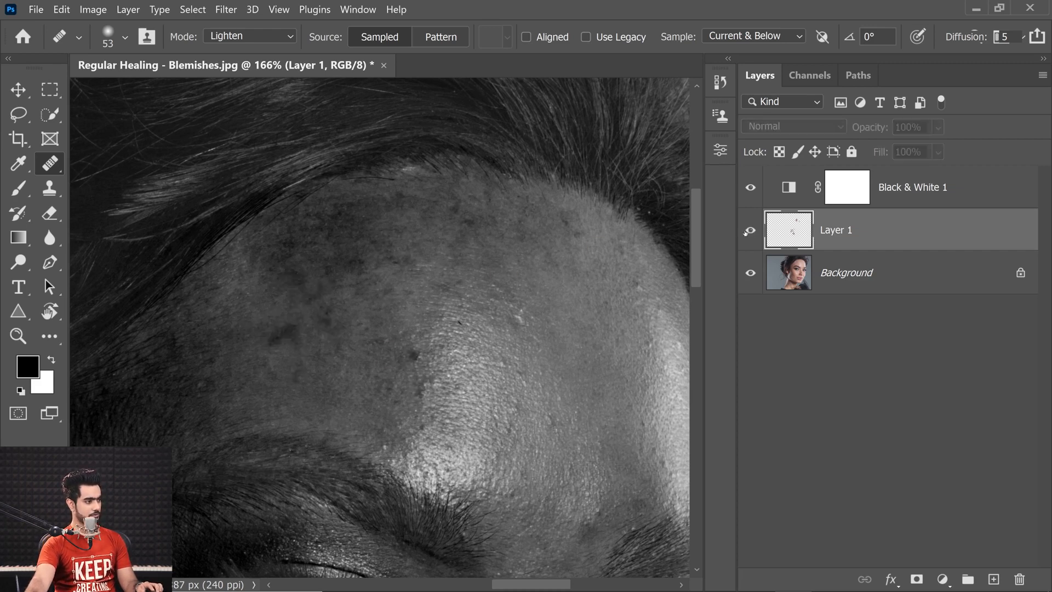
{"action": "left_click", "coordinate": [749, 232]}
{"action": "left_click", "coordinate": [749, 231]}
{"action": "left_click", "coordinate": [748, 232]}
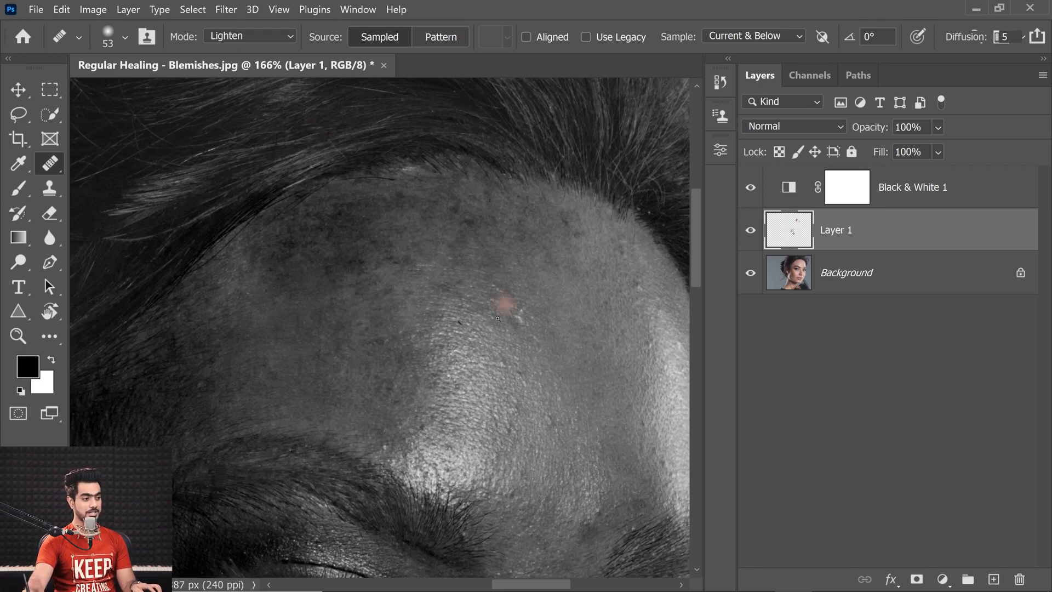
{"action": "scroll", "coordinate": [505, 305], "scroll_direction": "down", "scroll_amount": 1}
{"action": "left_click_drag", "start_coordinate": [505, 304], "coordinate": [322, 276]}
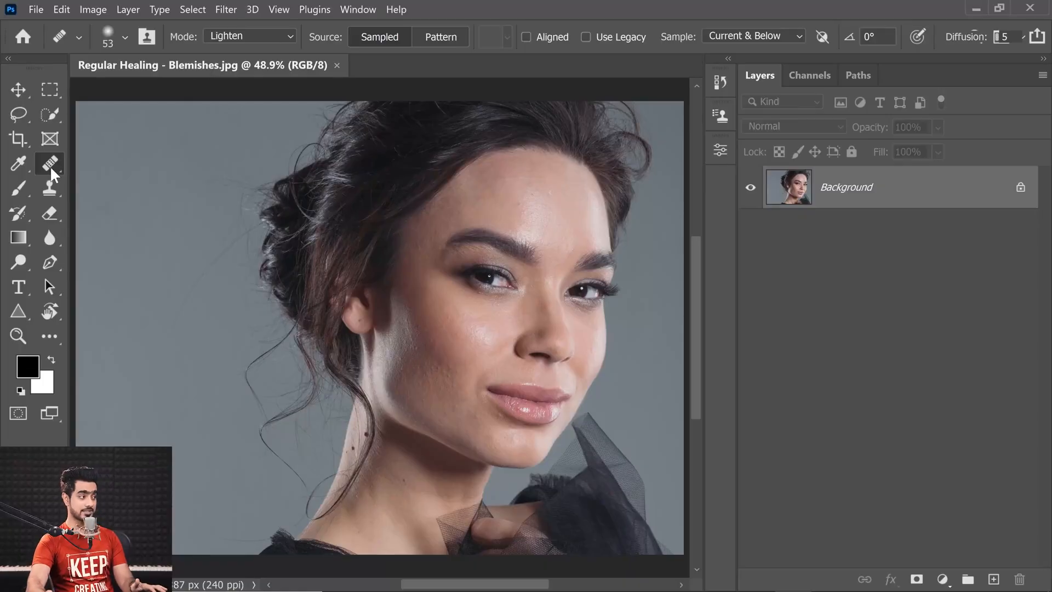
Step: Switch to the Patch Tool and look over the forehead and cheek of the original portrait for blemishes
{"action": "right_click", "coordinate": [50, 165]}
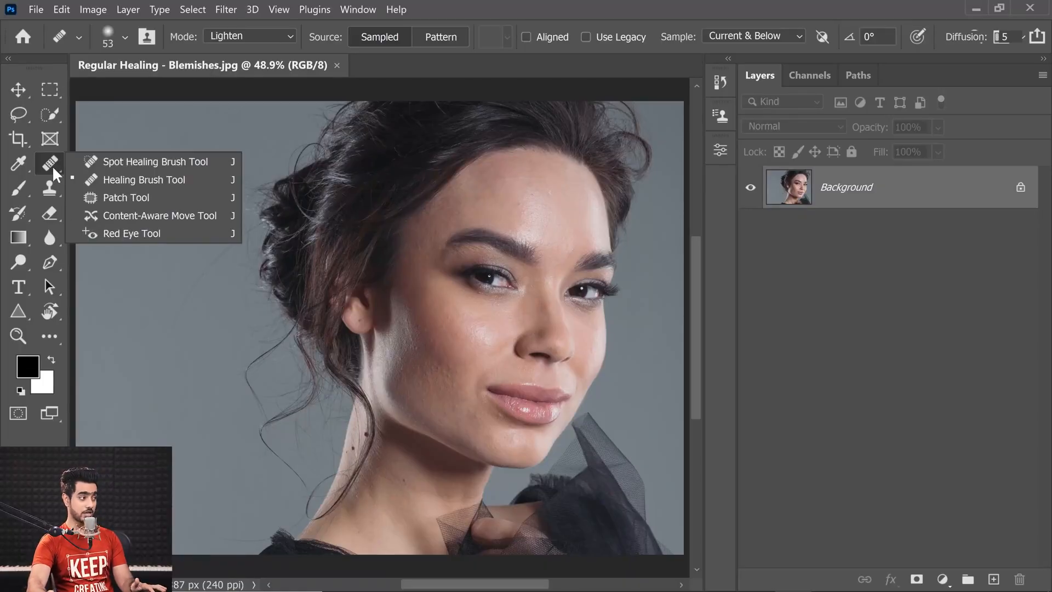
{"action": "left_click", "coordinate": [110, 199]}
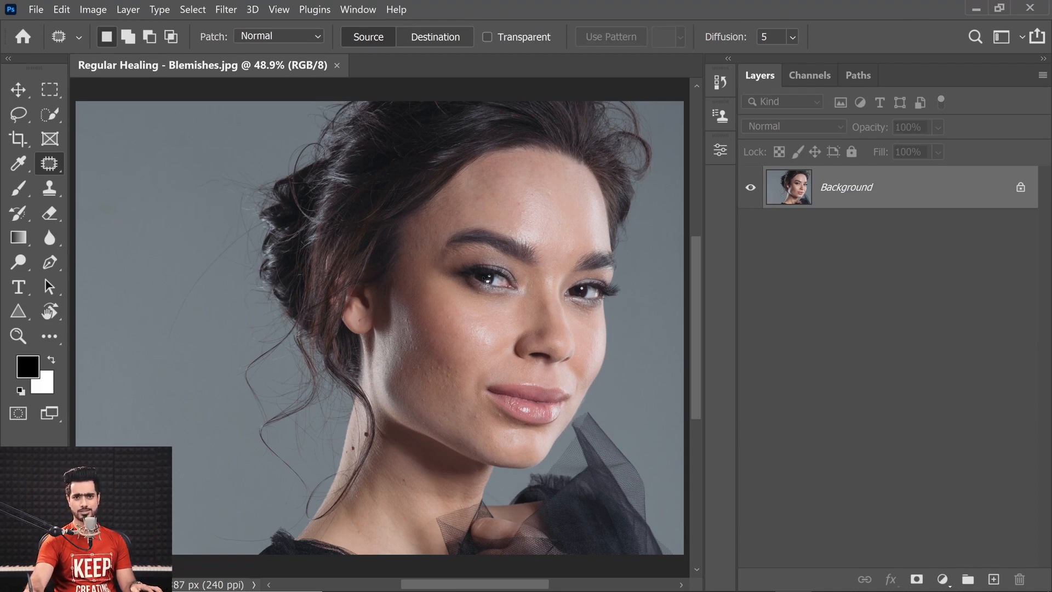
{"action": "left_click_drag", "start_coordinate": [515, 215], "coordinate": [499, 263]}
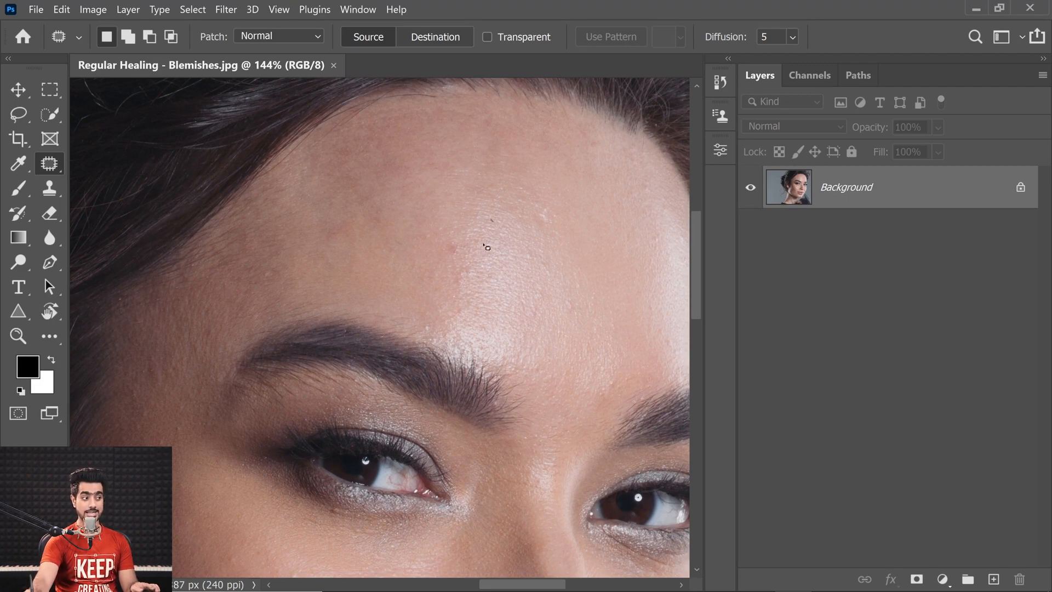
{"action": "left_click_drag", "start_coordinate": [504, 442], "coordinate": [422, 276]}
{"action": "scroll", "coordinate": [467, 304], "scroll_direction": "down", "scroll_amount": 5}
{"action": "left_click_drag", "start_coordinate": [456, 189], "coordinate": [430, 307]}
{"action": "left_click_drag", "start_coordinate": [439, 224], "coordinate": [465, 145]}
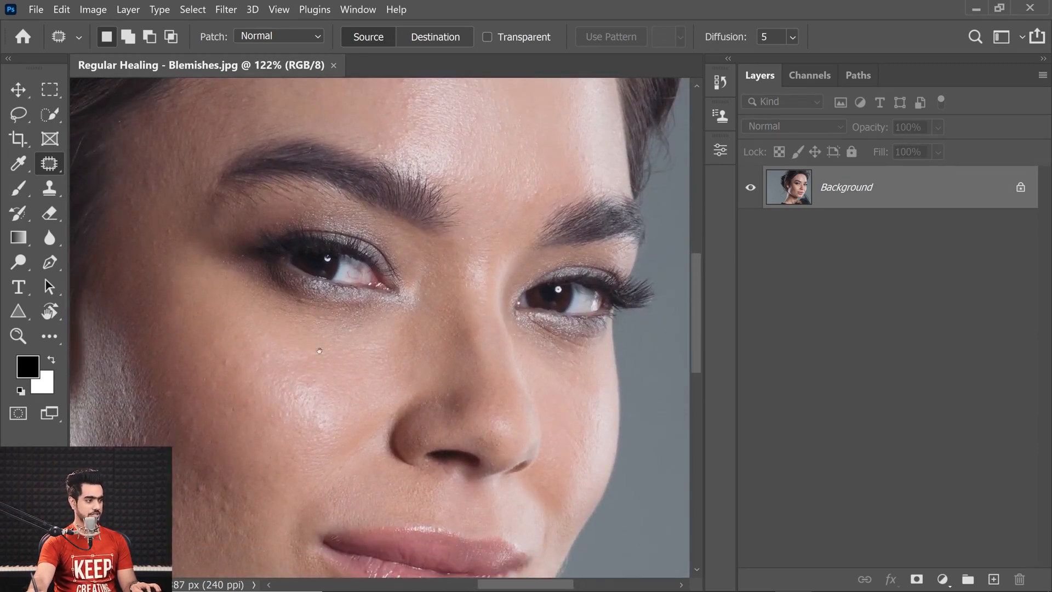
{"action": "left_click_drag", "start_coordinate": [296, 417], "coordinate": [301, 402]}
{"action": "left_click_drag", "start_coordinate": [229, 503], "coordinate": [305, 389]}
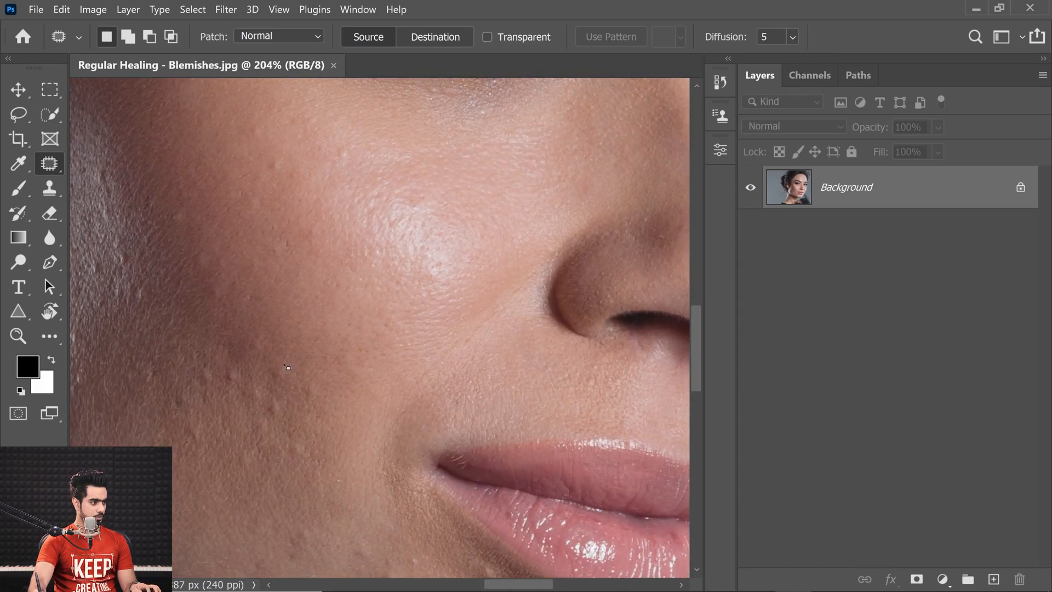
Step: Outline a bump on the lower cheek, patch it with clean skin from just above, and clear the selection
{"action": "left_click_drag", "start_coordinate": [291, 393], "coordinate": [286, 361]}
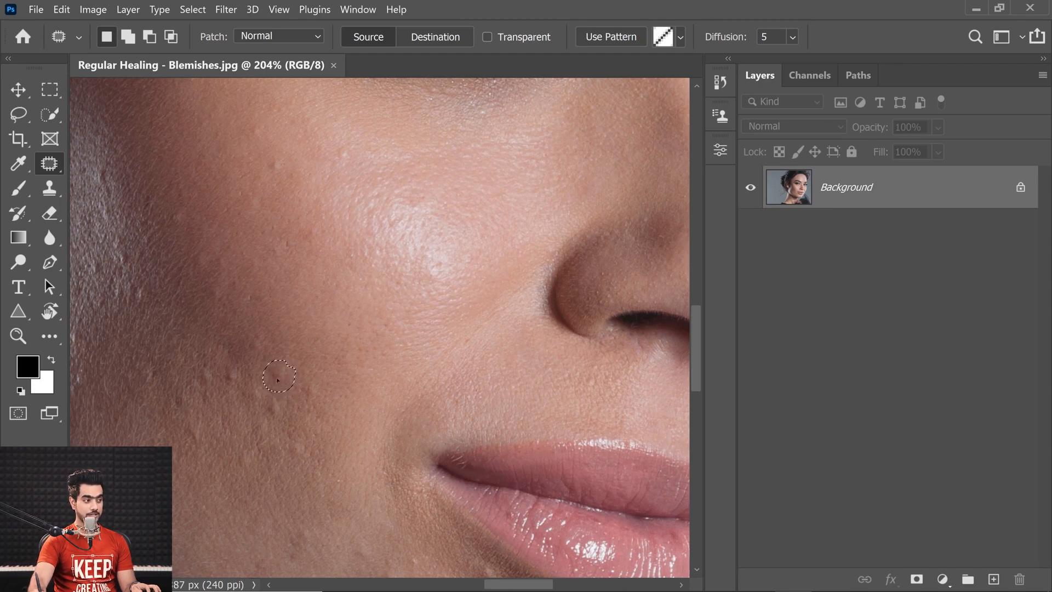
{"action": "left_click_drag", "start_coordinate": [278, 380], "coordinate": [244, 329]}
{"action": "left_click_drag", "start_coordinate": [309, 401], "coordinate": [283, 347]}
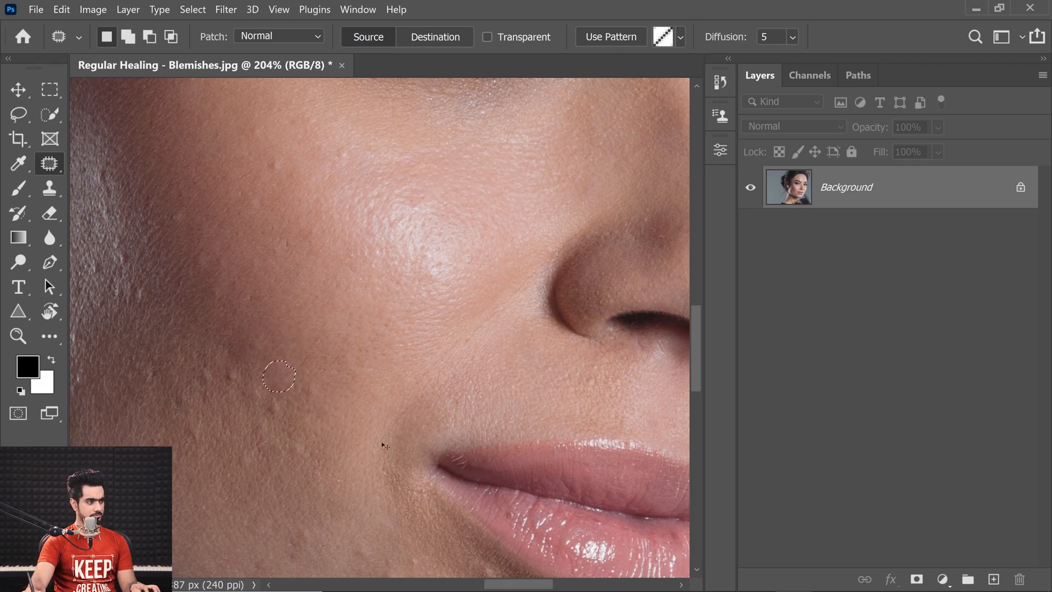
{"action": "key", "text": "ctrl+d"}
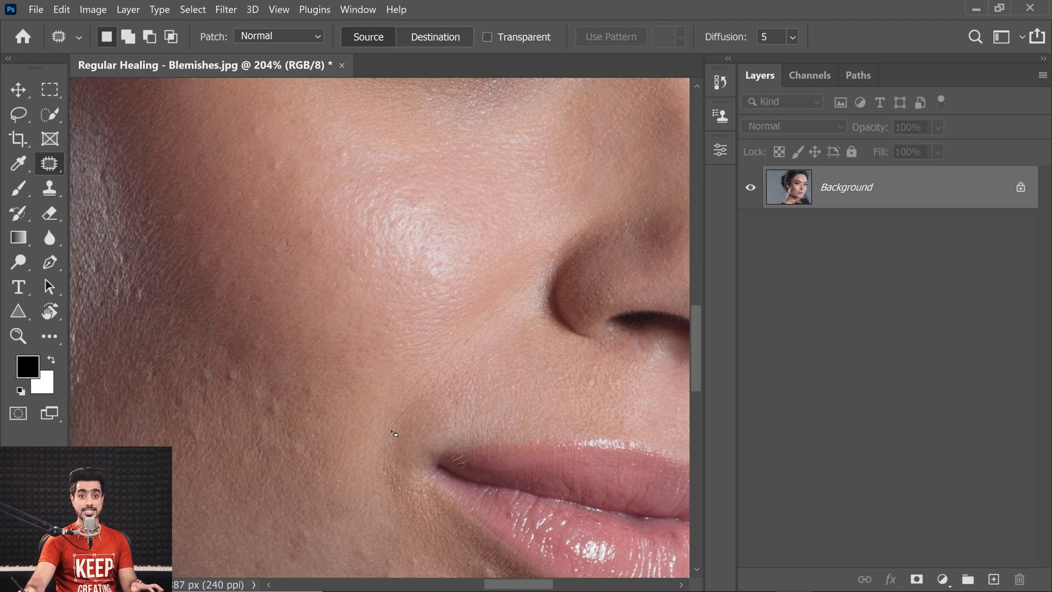
Step: Patch the small bumps on the upper cheek below the eye with clean skin from close by
{"action": "scroll", "coordinate": [317, 368], "scroll_direction": "up", "scroll_amount": 3}
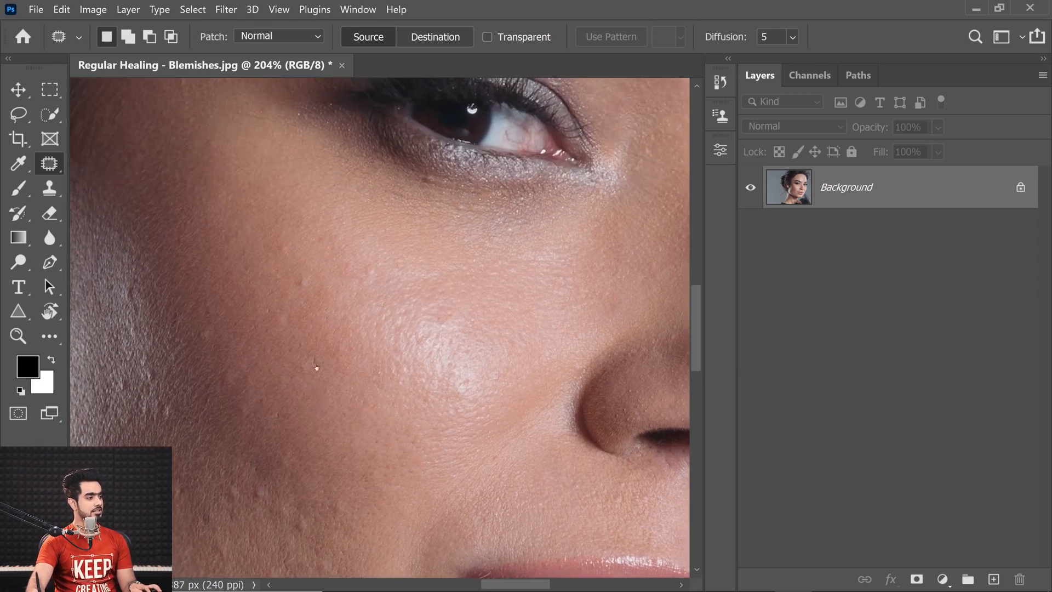
{"action": "left_click_drag", "start_coordinate": [282, 236], "coordinate": [276, 201]}
{"action": "key", "text": "ctrl+d"}
{"action": "left_click_drag", "start_coordinate": [304, 267], "coordinate": [253, 238]}
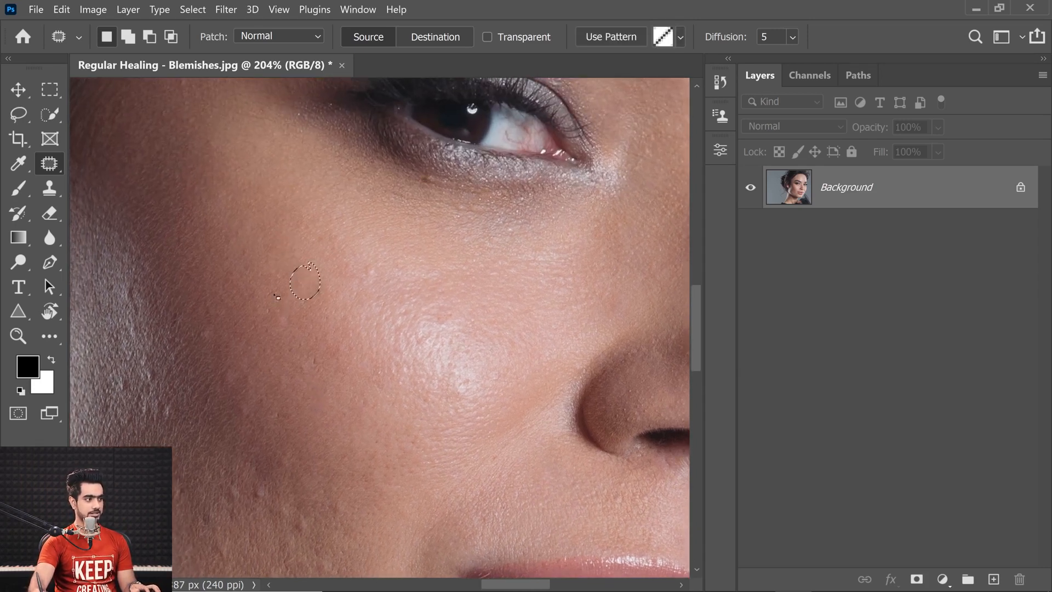
Step: Clear the current selection and patch one more small spot on the cheek with the Patch Tool
{"action": "key", "text": "ctrl+d"}
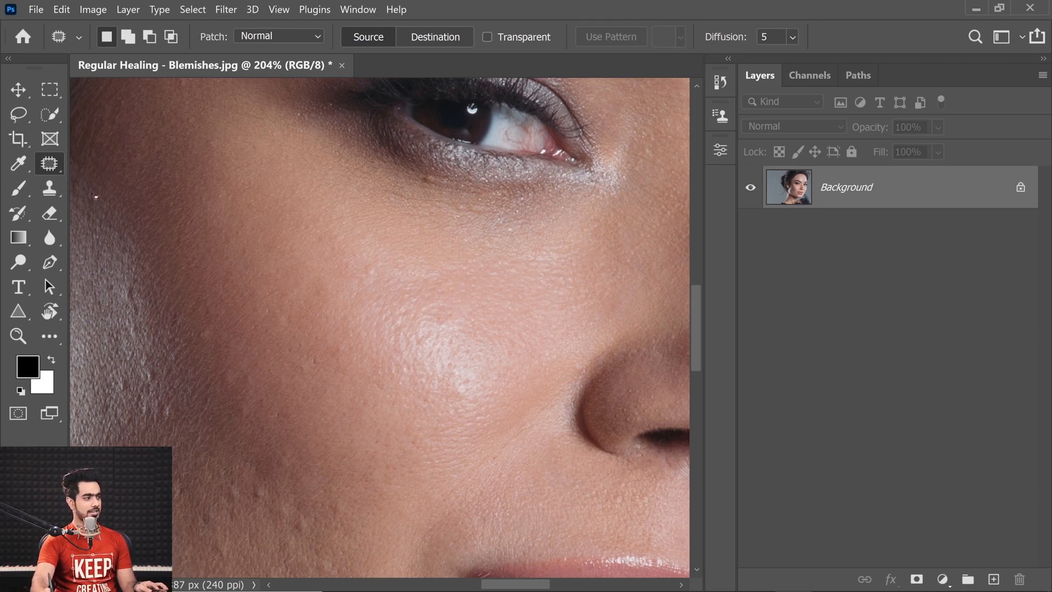
{"action": "right_click", "coordinate": [53, 170]}
{"action": "left_click", "coordinate": [109, 197]}
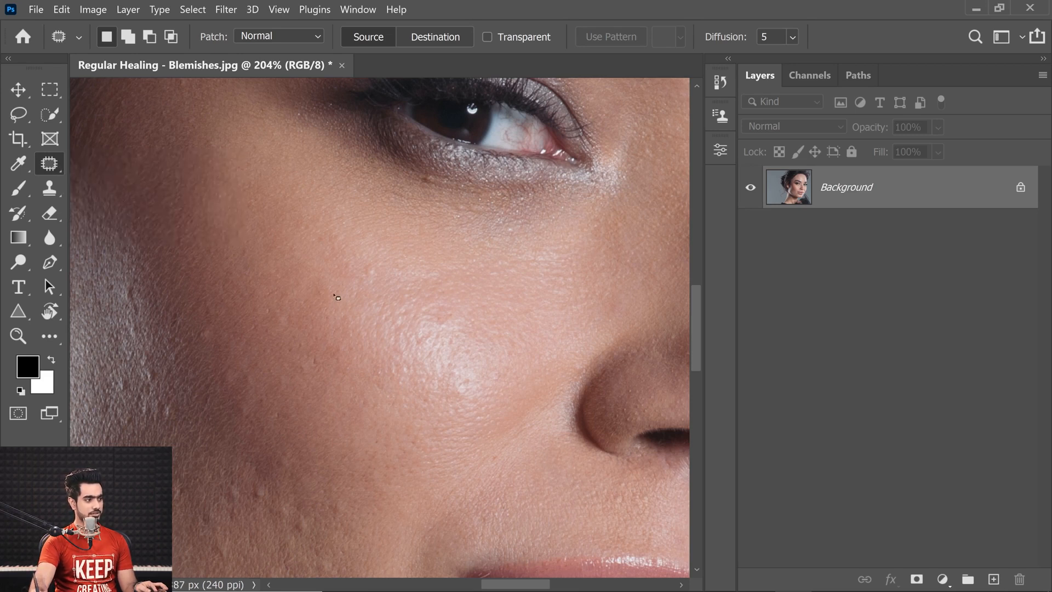
{"action": "left_click_drag", "start_coordinate": [327, 278], "coordinate": [329, 283]}
{"action": "key", "text": "ctrl+d"}
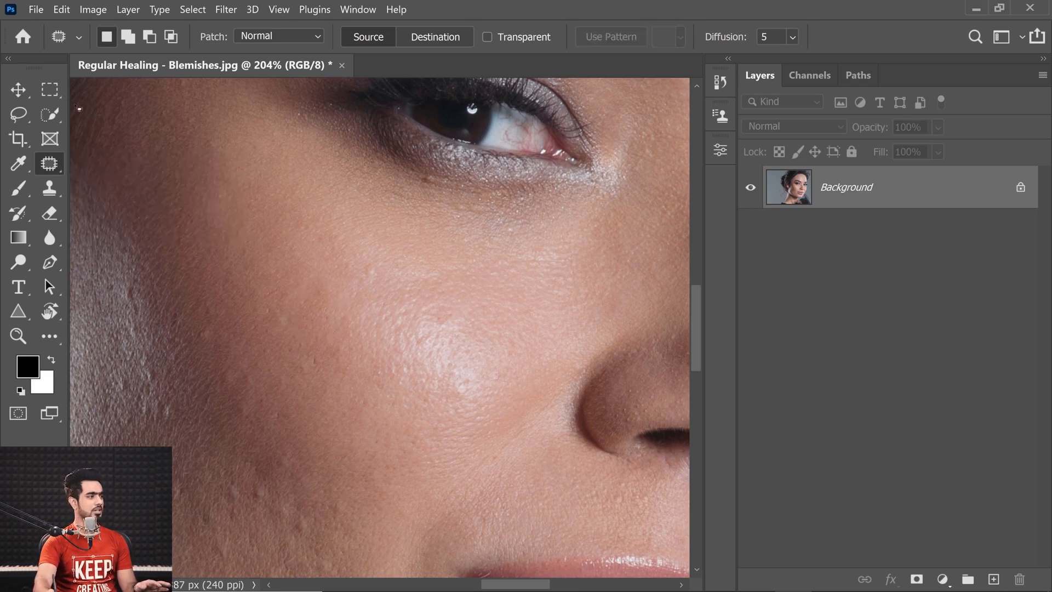
Step: Draw a small circular selection around the dark blemish beside the corner of the mouth with the Elliptical Marquee Tool
{"action": "left_click", "coordinate": [53, 89]}
{"action": "right_click", "coordinate": [53, 90]}
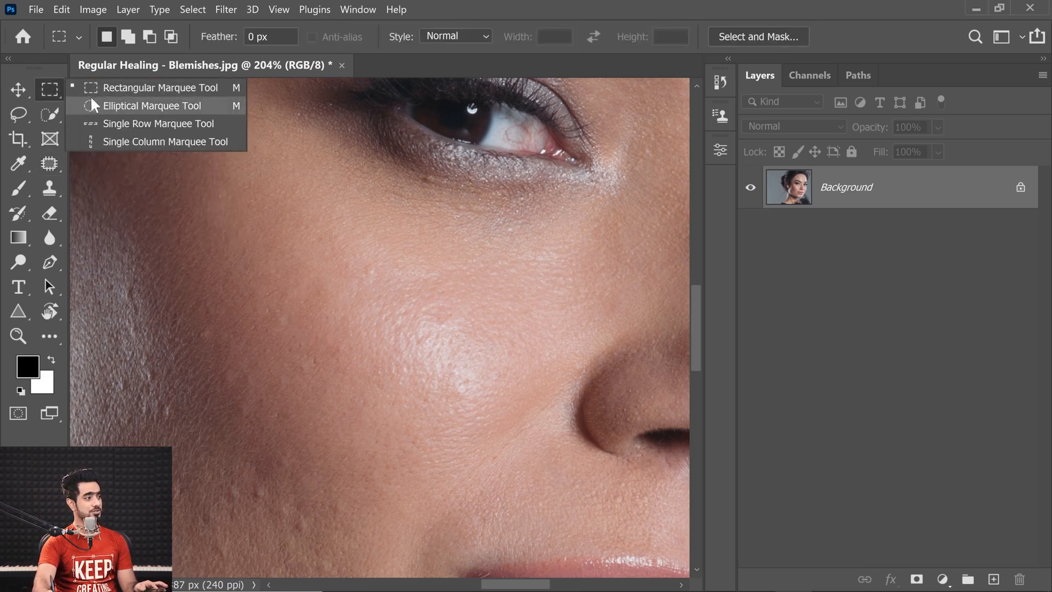
{"action": "left_click", "coordinate": [134, 106]}
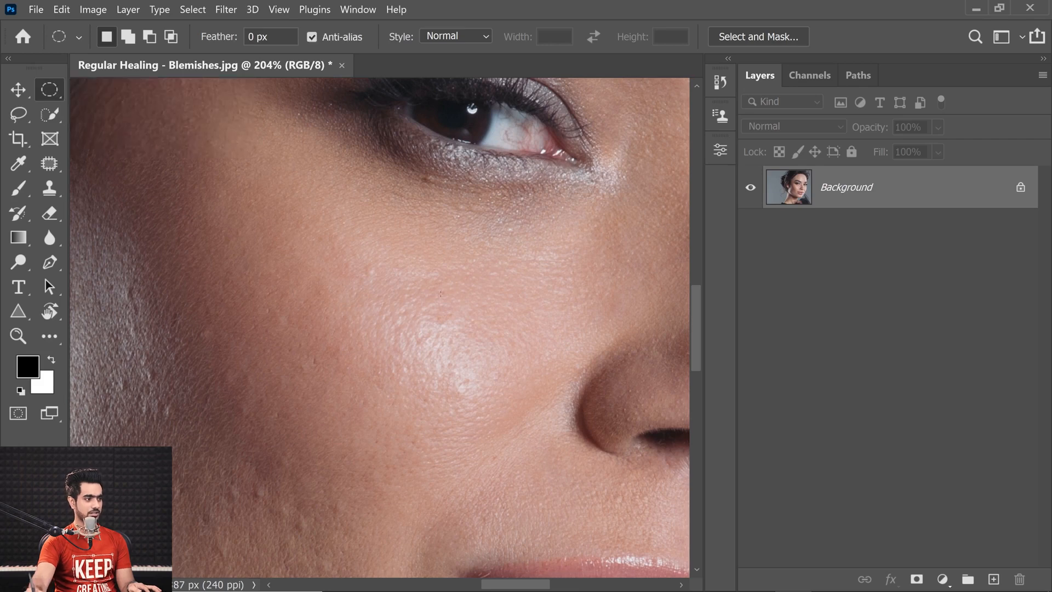
{"action": "left_click", "coordinate": [458, 324], "text": "alt"}
{"action": "left_click_drag", "start_coordinate": [463, 330], "coordinate": [288, 277]}
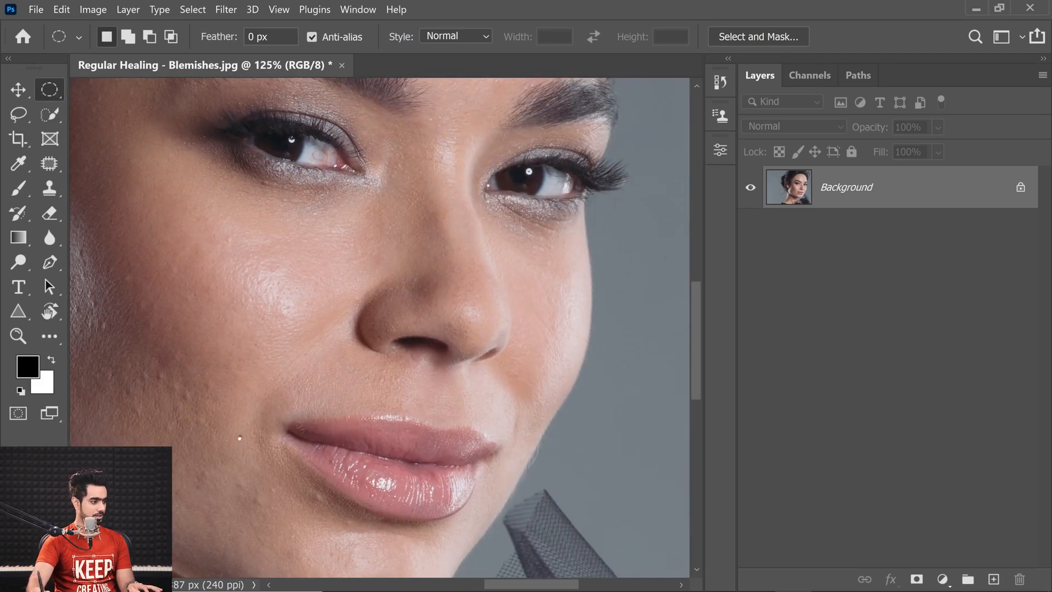
{"action": "left_click_drag", "start_coordinate": [239, 438], "coordinate": [245, 246]}
{"action": "left_click_drag", "start_coordinate": [248, 311], "coordinate": [349, 396]}
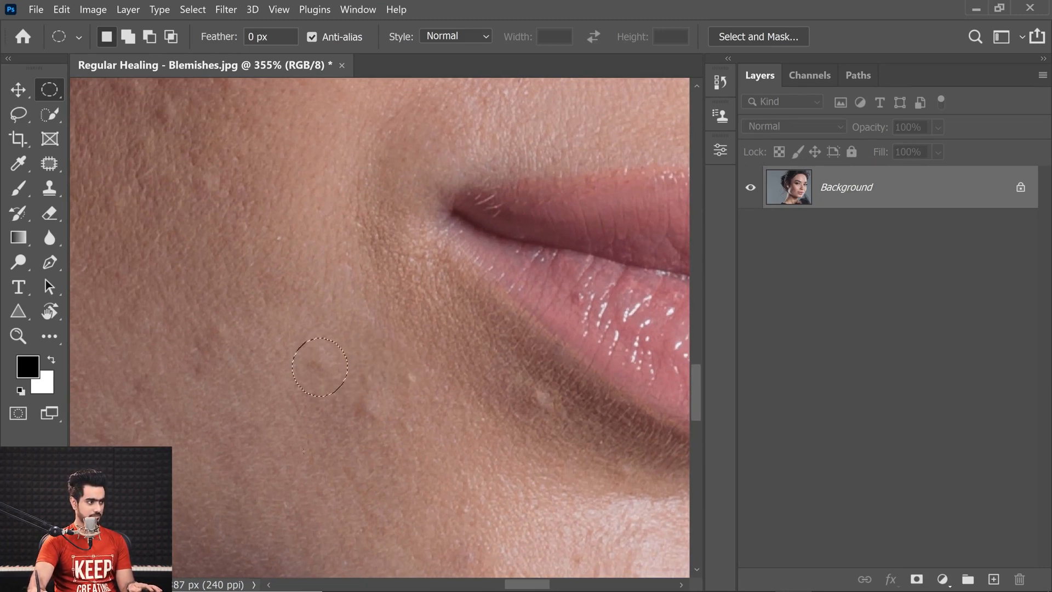
Step: Patch the circled blemish with clean skin from just above it and clear the selection
{"action": "key", "text": "j"}
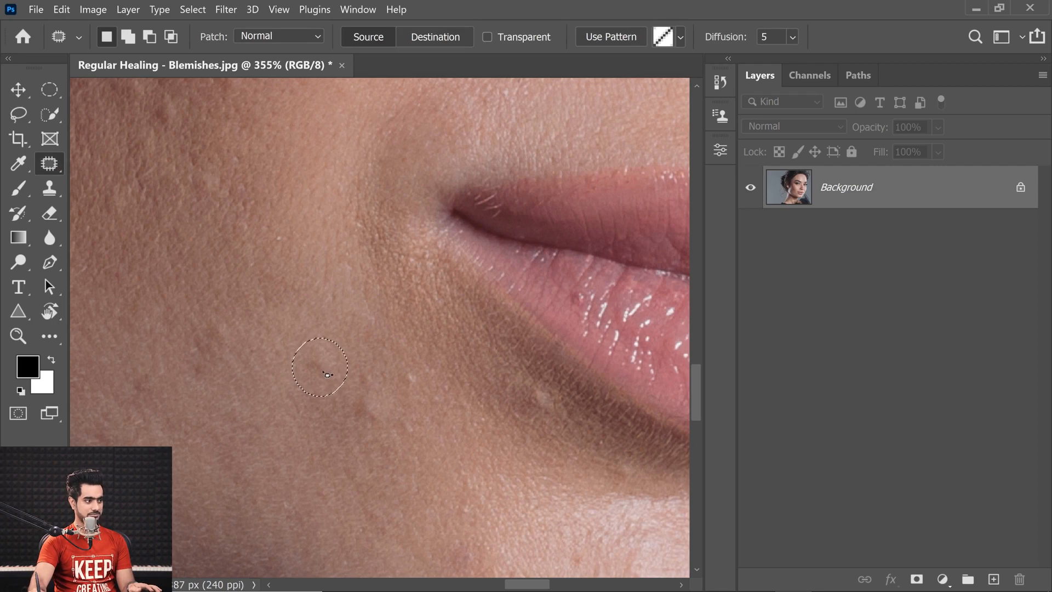
{"action": "left_click_drag", "start_coordinate": [322, 372], "coordinate": [305, 250]}
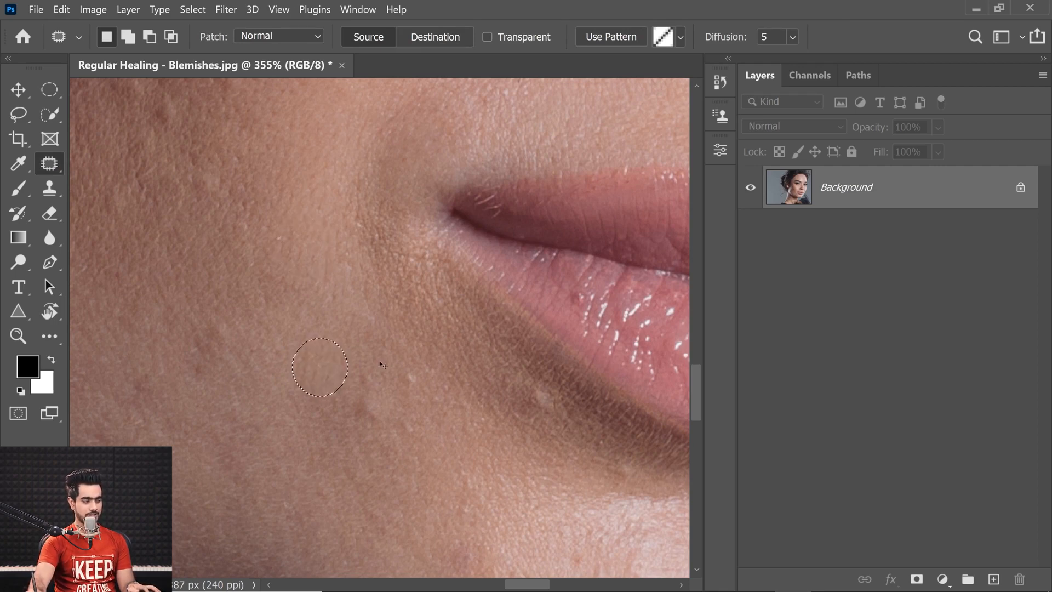
{"action": "key", "text": "ctrl+d"}
{"action": "key", "text": "ctrl+0"}
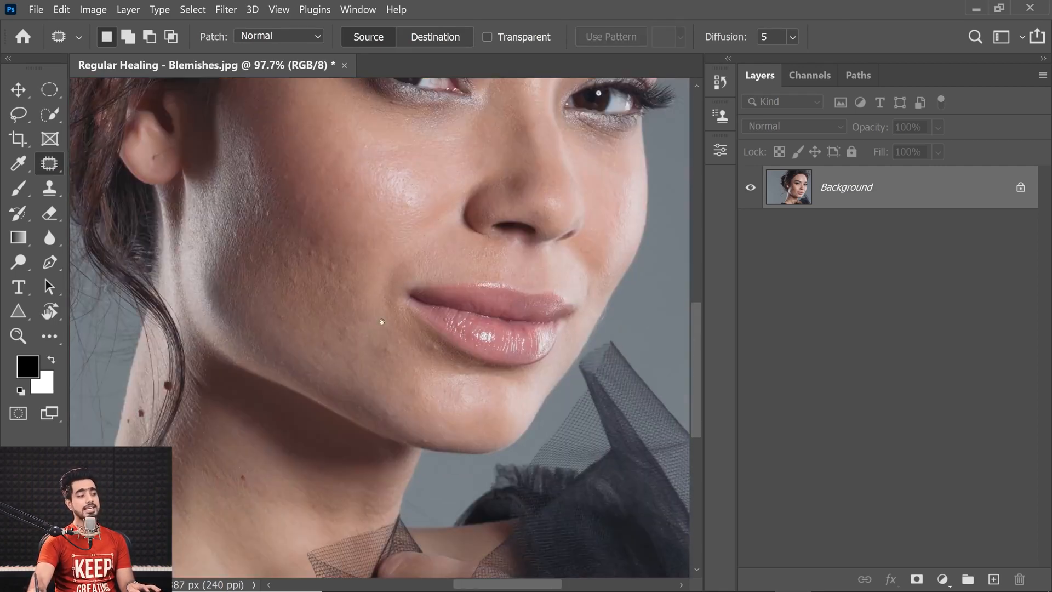
Step: Choose the Patch Tool again and look over the cheek for remaining blemishes
{"action": "right_click", "coordinate": [61, 170]}
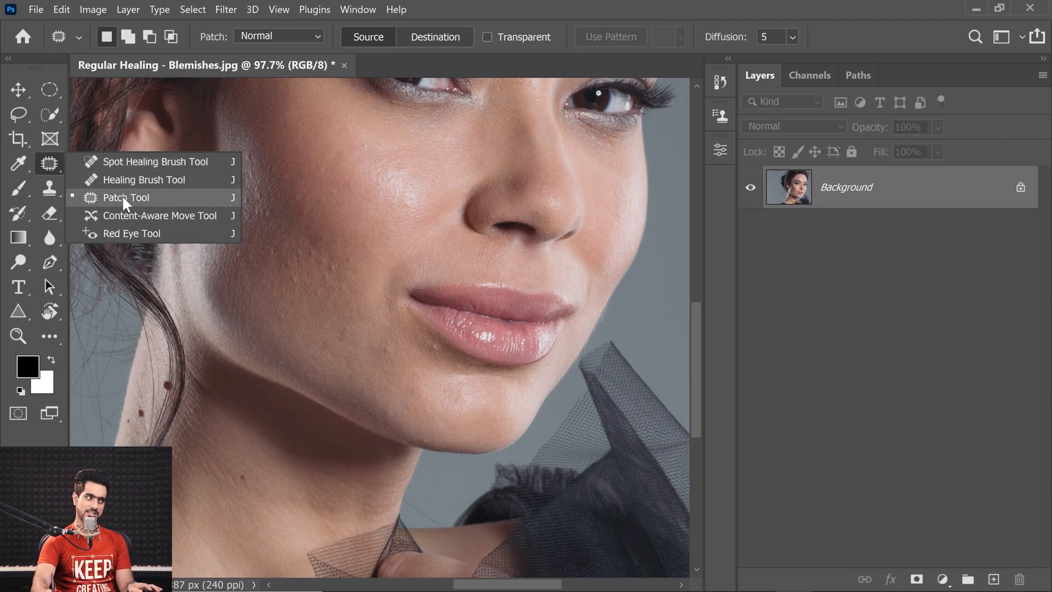
{"action": "left_click", "coordinate": [122, 195]}
{"action": "scroll", "coordinate": [342, 278], "scroll_direction": "up", "scroll_amount": 3}
{"action": "left_click_drag", "start_coordinate": [368, 256], "coordinate": [348, 380]}
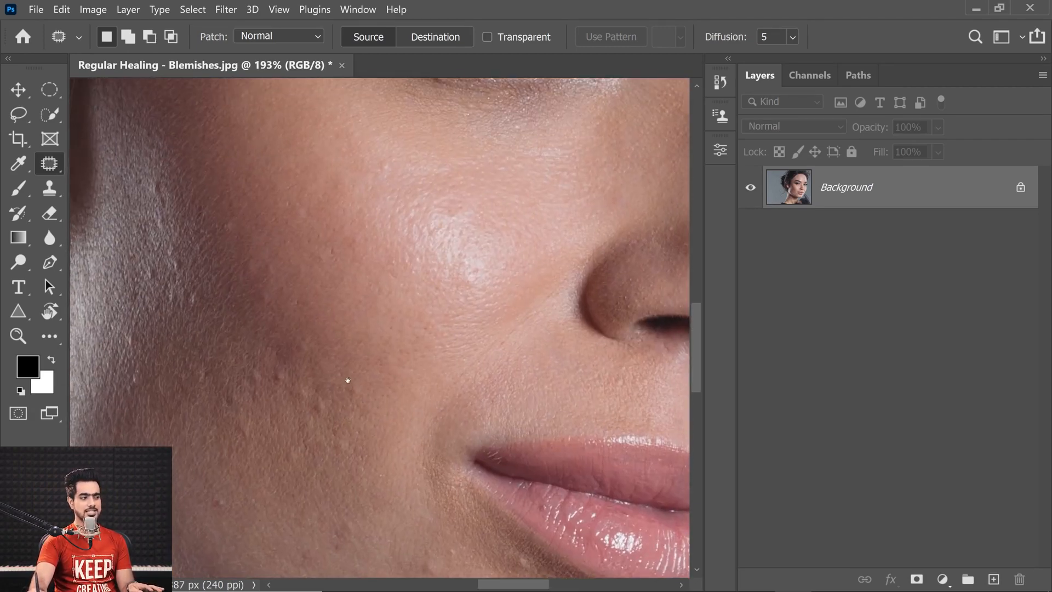
{"action": "scroll", "coordinate": [388, 268], "scroll_direction": "down", "scroll_amount": 3}
{"action": "left_click_drag", "start_coordinate": [374, 265], "coordinate": [294, 405]}
{"action": "left_click_drag", "start_coordinate": [166, 336], "coordinate": [115, 394]}
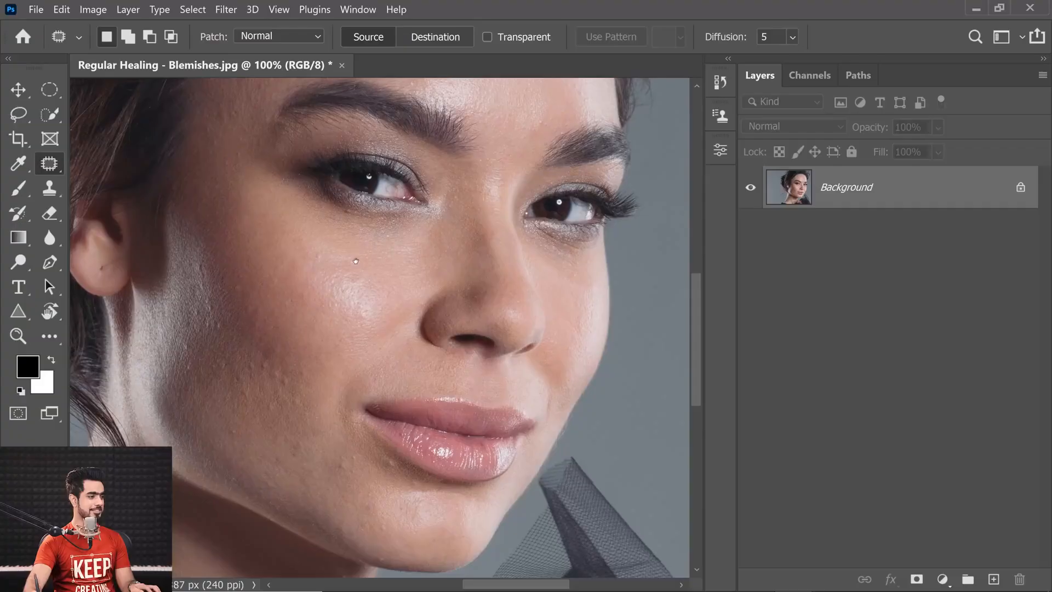
{"action": "scroll", "coordinate": [372, 264], "scroll_direction": "up", "scroll_amount": 3}
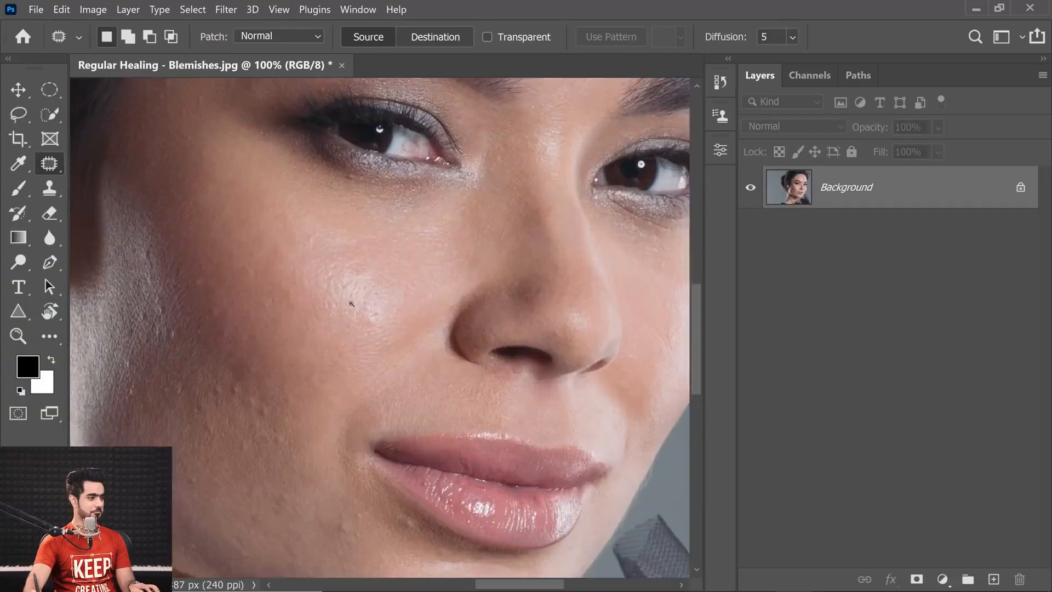
Step: Outline seven bumps across the cheek as one combined selection and patch them together with the skin just beside them
{"action": "mouse_move", "coordinate": [309, 233]}
{"action": "left_mouse_down"}
{"action": "mouse_move", "coordinate": [314, 250]}
{"action": "mouse_move", "coordinate": [311, 231]}
{"action": "left_mouse_up"}
{"action": "scroll", "coordinate": [271, 307], "scroll_direction": "up", "scroll_amount": 3}
{"action": "left_click_drag", "start_coordinate": [270, 308], "coordinate": [352, 329]}
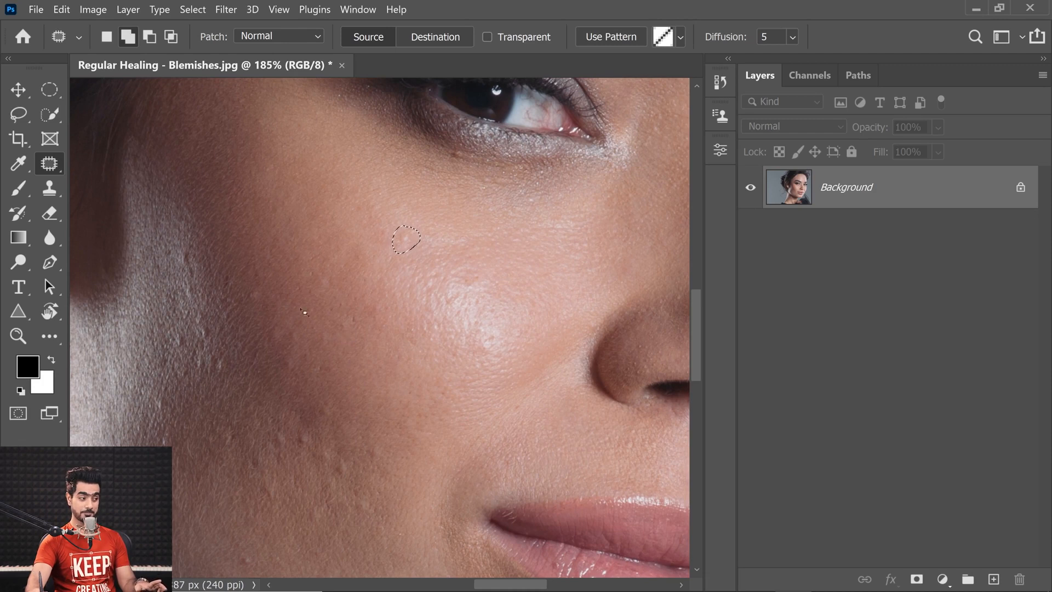
{"action": "left_click_drag", "start_coordinate": [255, 292], "coordinate": [255, 287]}
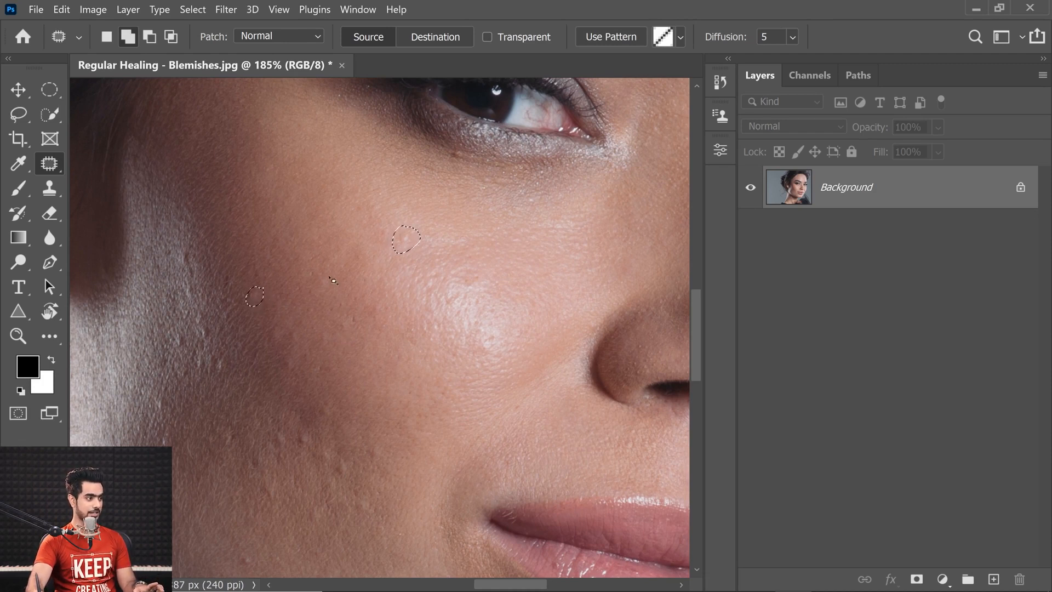
{"action": "mouse_move", "coordinate": [328, 273]}
{"action": "left_mouse_down"}
{"action": "mouse_move", "coordinate": [321, 285]}
{"action": "mouse_move", "coordinate": [328, 274]}
{"action": "left_mouse_up"}
{"action": "left_click_drag", "start_coordinate": [287, 355], "coordinate": [286, 356]}
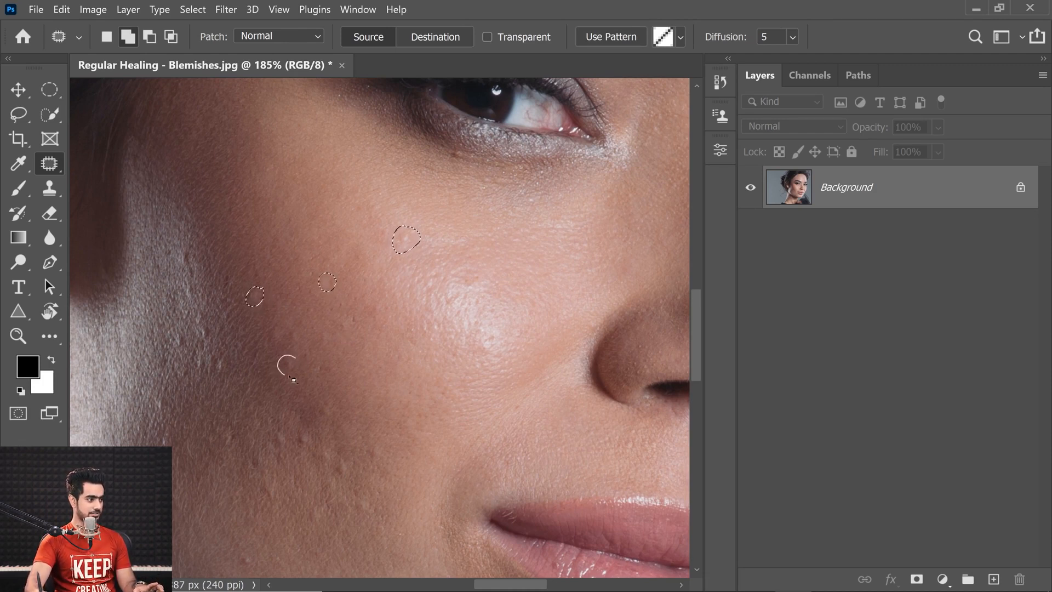
{"action": "mouse_move", "coordinate": [330, 411]}
{"action": "left_mouse_down"}
{"action": "mouse_move", "coordinate": [315, 412]}
{"action": "mouse_move", "coordinate": [330, 411]}
{"action": "left_mouse_up"}
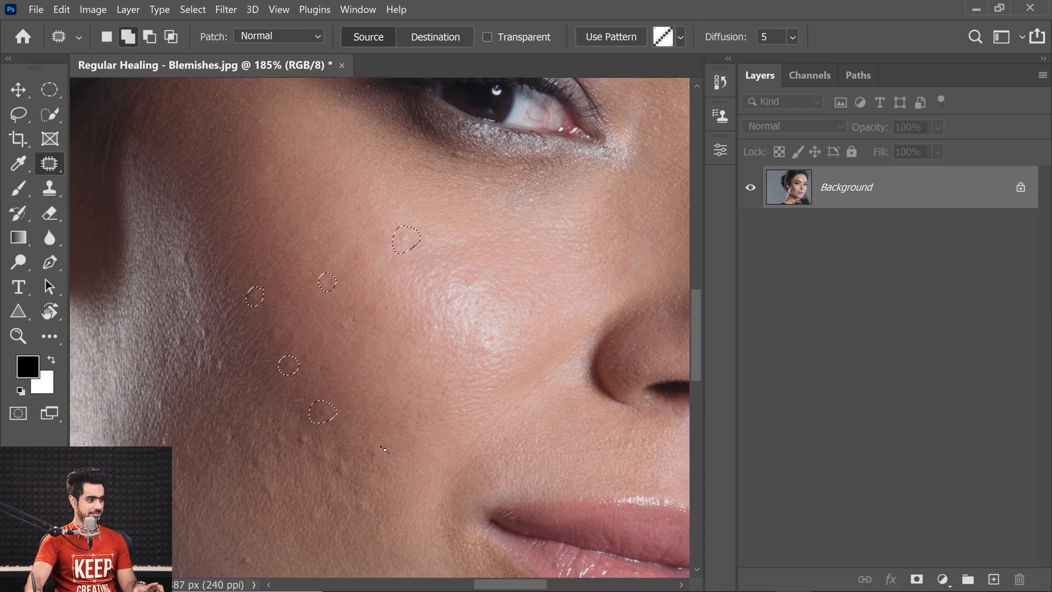
{"action": "mouse_move", "coordinate": [379, 442]}
{"action": "left_mouse_down"}
{"action": "mouse_move", "coordinate": [390, 463]}
{"action": "mouse_move", "coordinate": [383, 443]}
{"action": "left_mouse_up"}
{"action": "left_click_drag", "start_coordinate": [353, 511], "coordinate": [351, 509]}
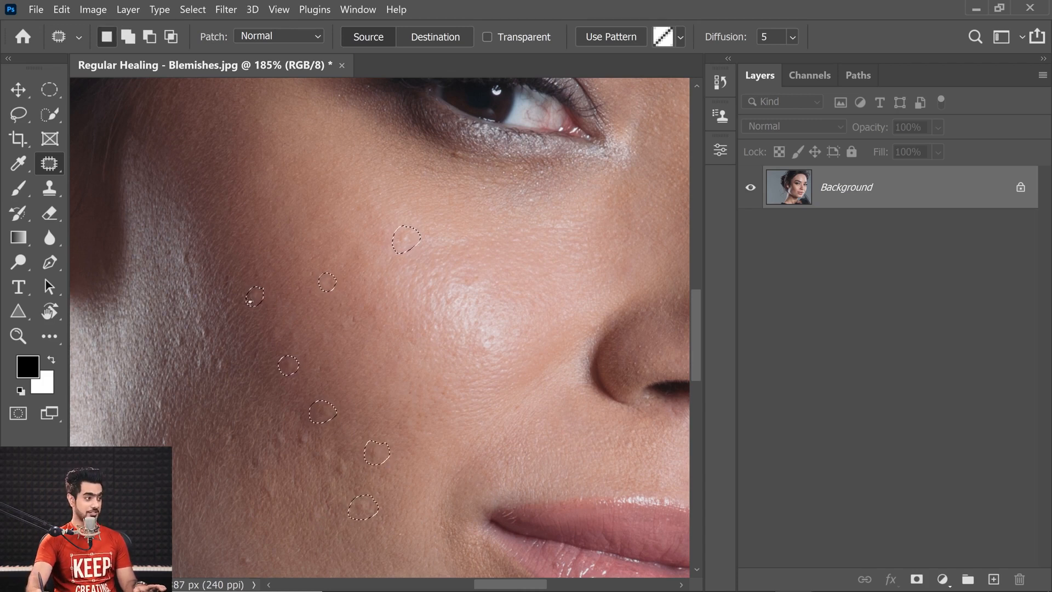
{"action": "left_click_drag", "start_coordinate": [254, 296], "coordinate": [293, 291]}
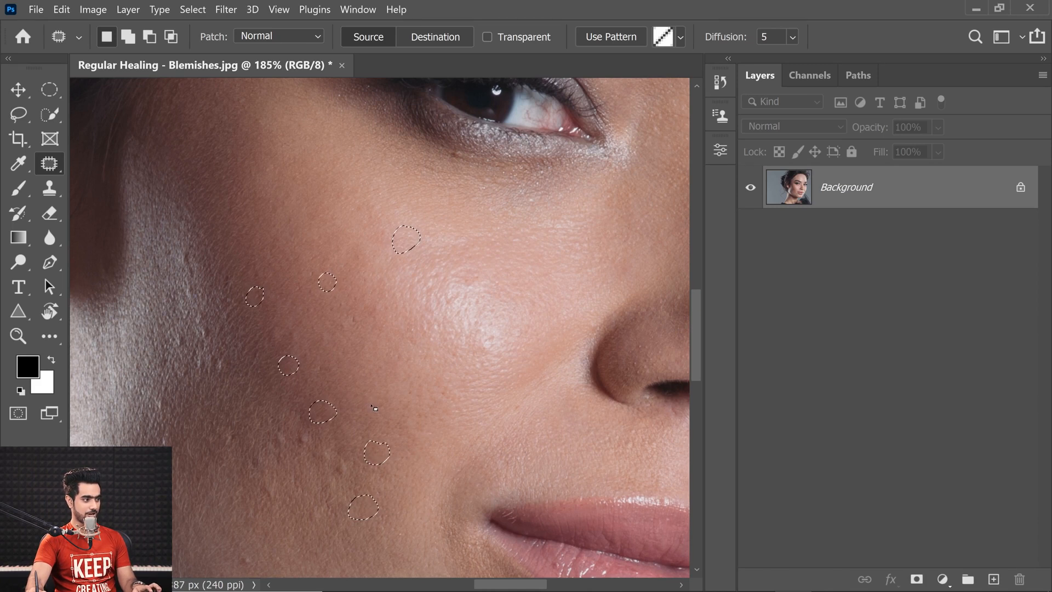
{"action": "key", "text": "ctrl+d"}
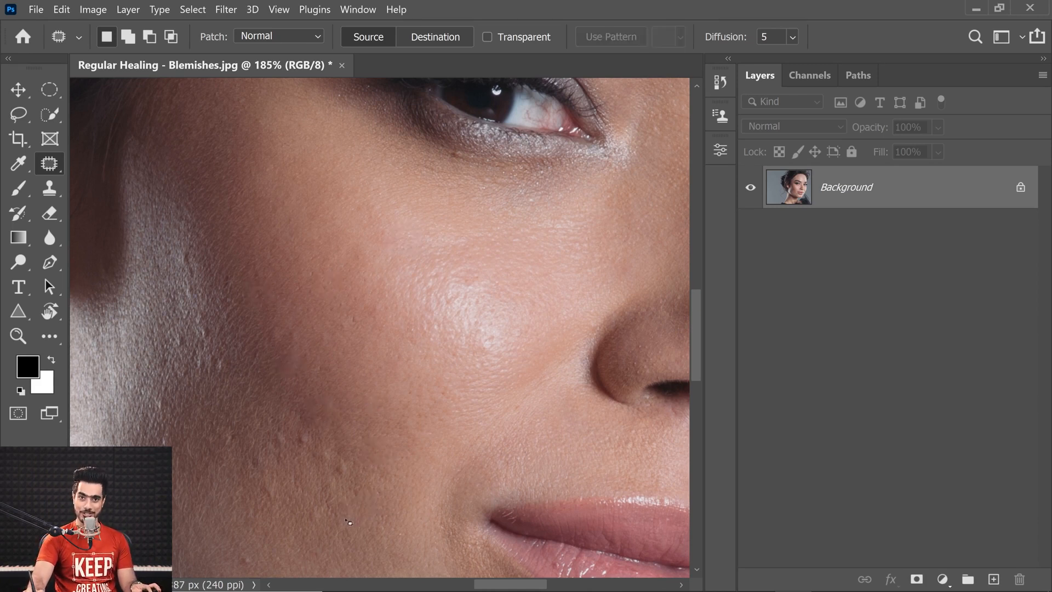
Step: Try to patch the red spot on the forehead on a new empty layer, and delete that layer
{"action": "left_click_drag", "start_coordinate": [383, 291], "coordinate": [336, 291]}
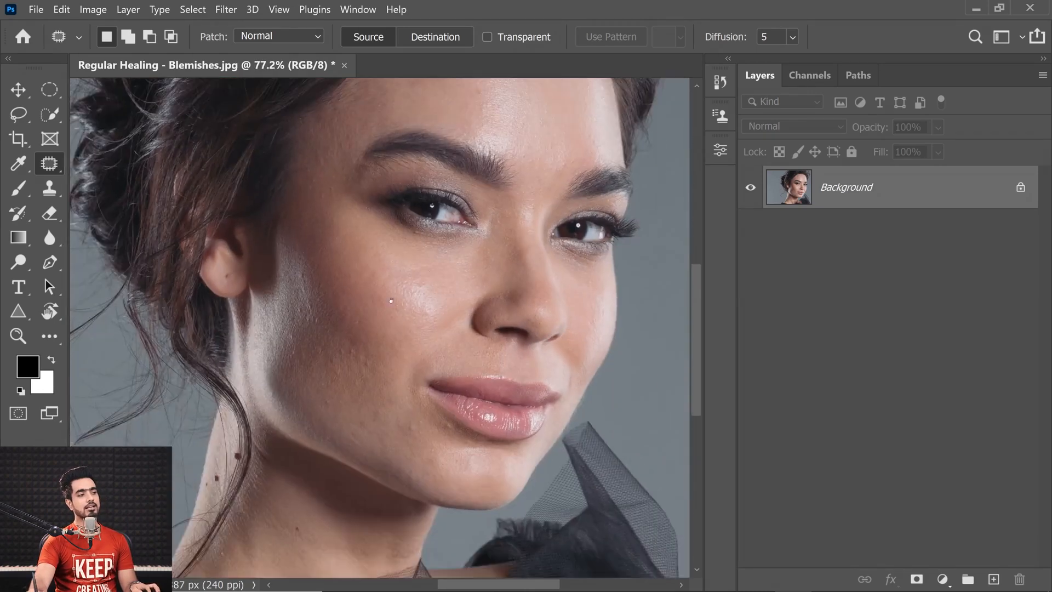
{"action": "left_click_drag", "start_coordinate": [427, 273], "coordinate": [365, 330]}
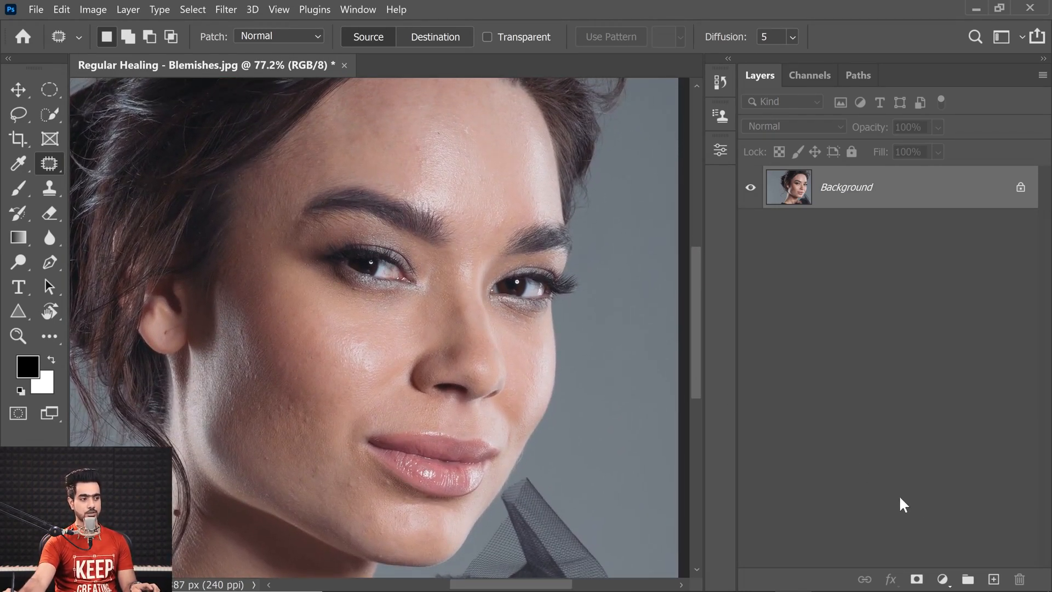
{"action": "left_click", "coordinate": [994, 580]}
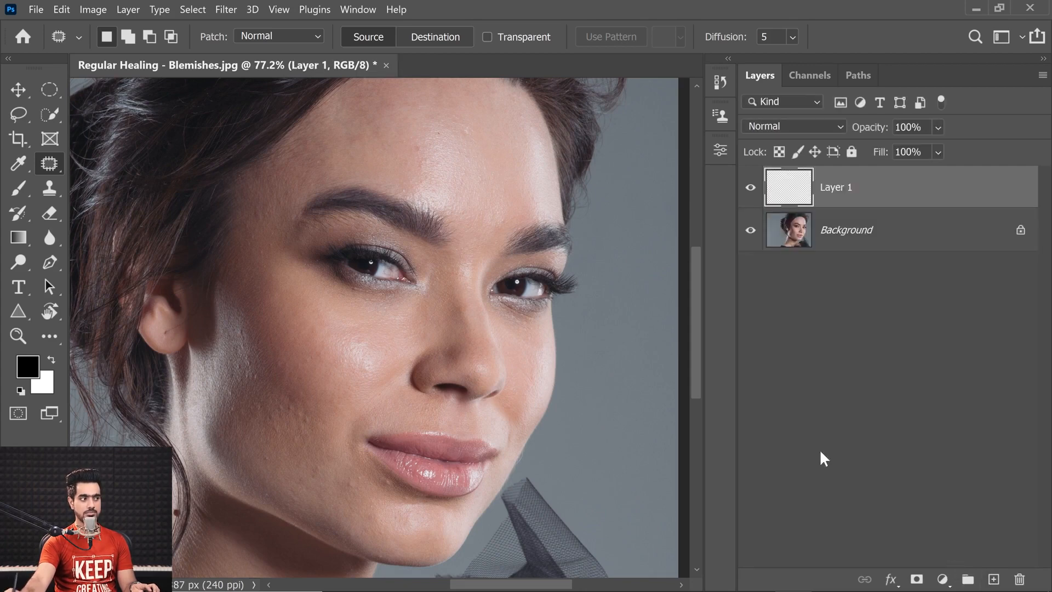
{"action": "scroll", "coordinate": [445, 159], "scroll_direction": "up", "scroll_amount": 5}
{"action": "mouse_move", "coordinate": [445, 159]}
{"action": "left_mouse_down"}
{"action": "mouse_move", "coordinate": [409, 283]}
{"action": "mouse_move", "coordinate": [373, 305]}
{"action": "mouse_move", "coordinate": [355, 276]}
{"action": "left_mouse_up"}
{"action": "left_click", "coordinate": [347, 324]}
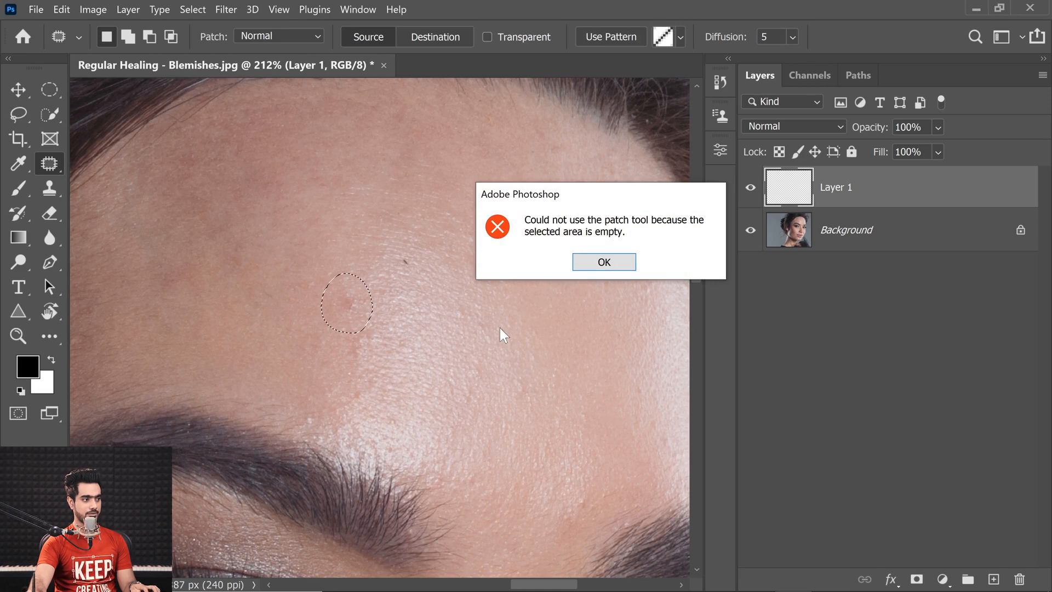
{"action": "left_click", "coordinate": [604, 263]}
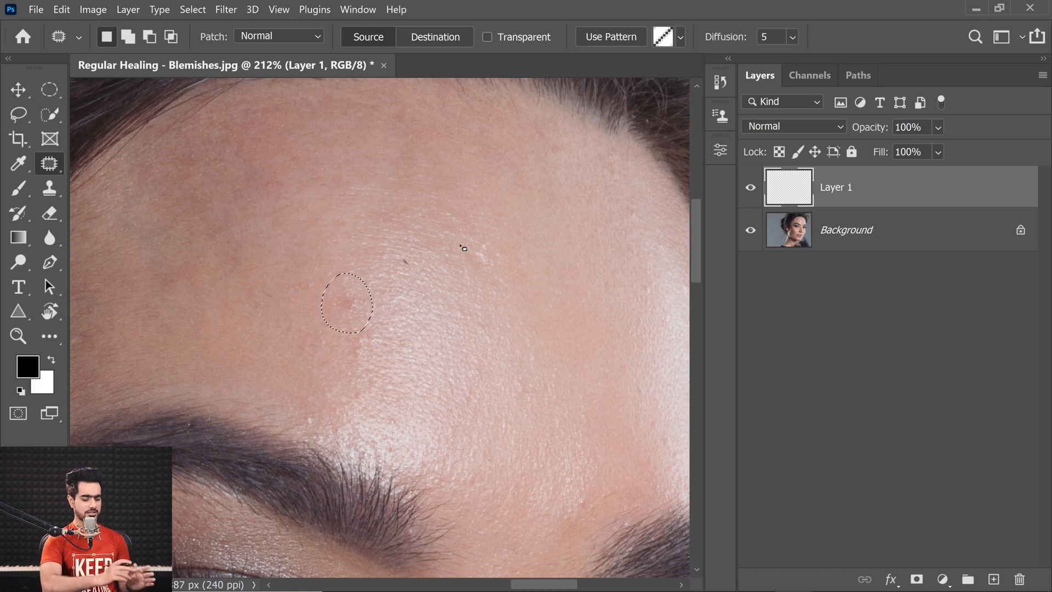
{"action": "key", "text": "ctrl+d"}
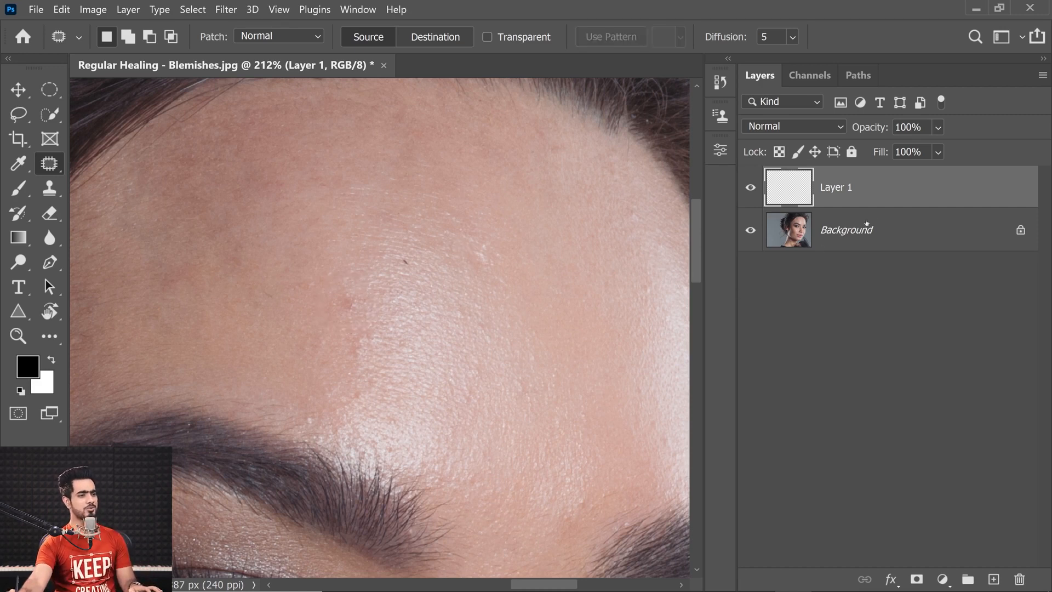
{"action": "left_click_drag", "start_coordinate": [867, 224], "coordinate": [1020, 579]}
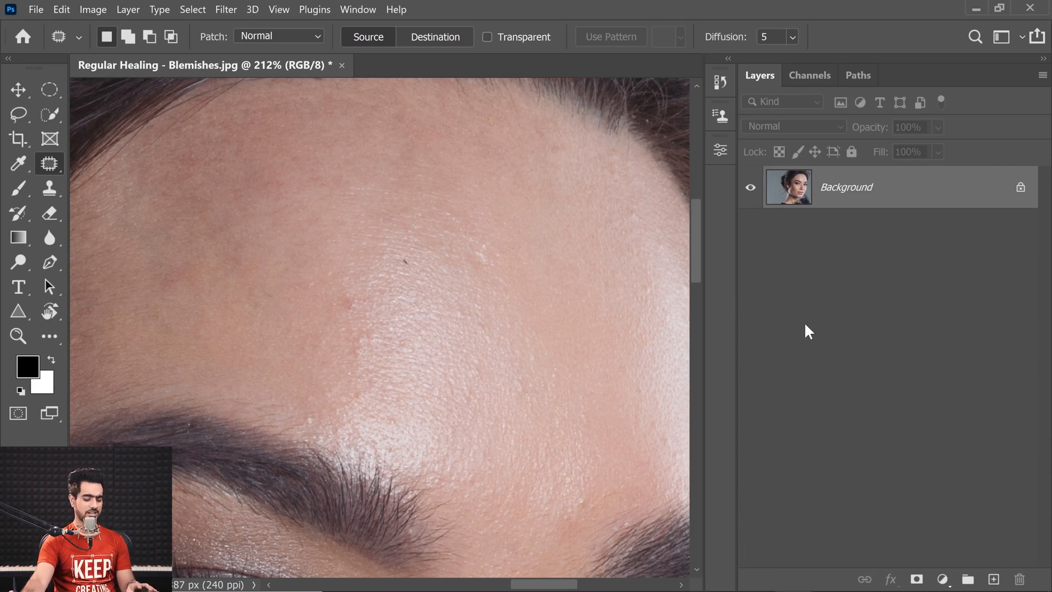
Step: Duplicate the Background layer and delete the copy
{"action": "key", "text": "ctrl+j"}
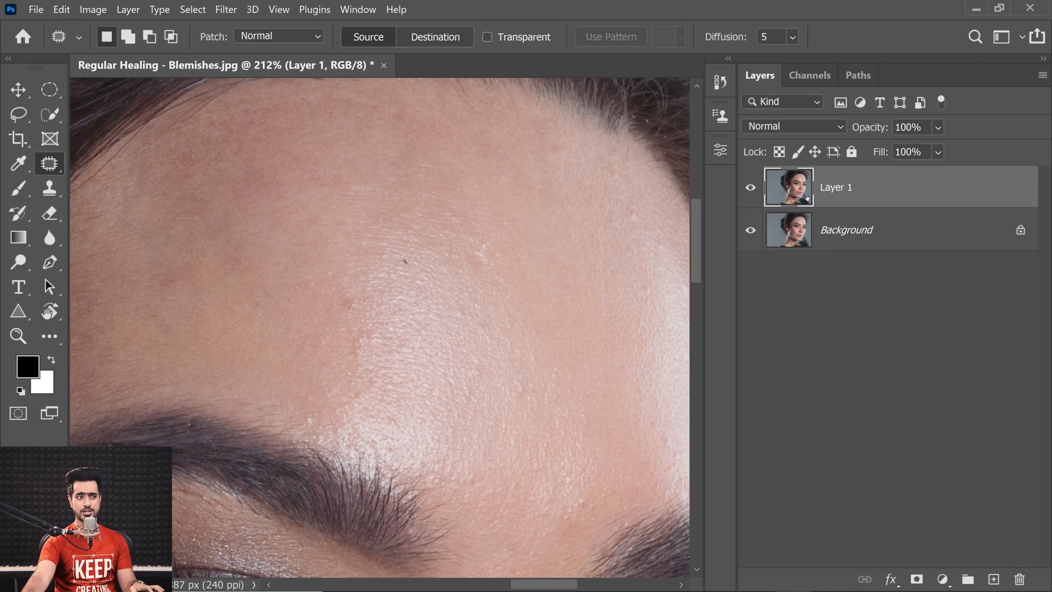
{"action": "left_click_drag", "start_coordinate": [827, 213], "coordinate": [1020, 579]}
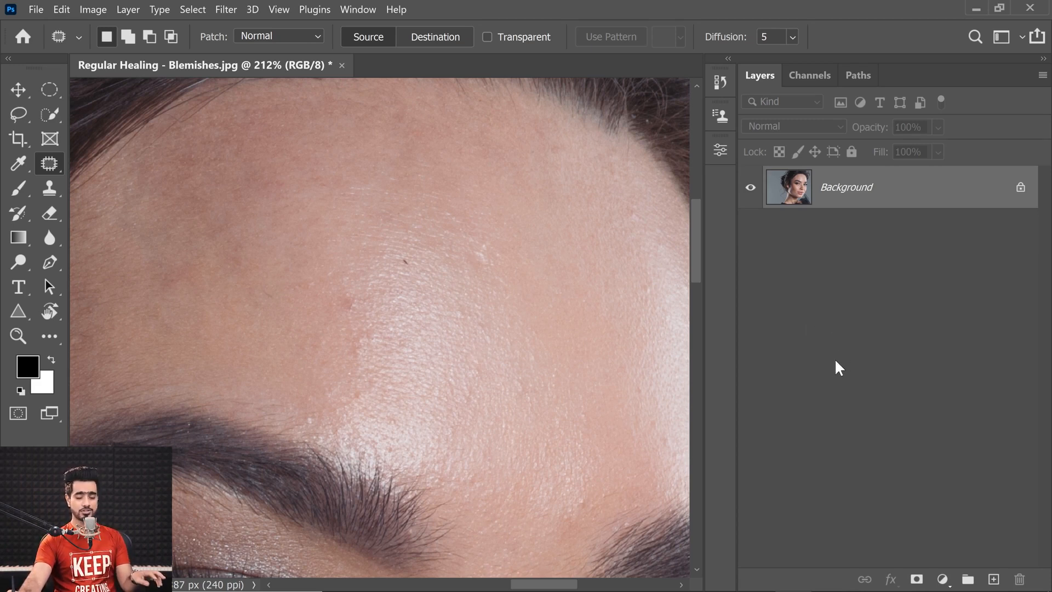
Step: Create a new layer above the Background and stamp all visible content onto it
{"action": "left_click", "coordinate": [994, 580]}
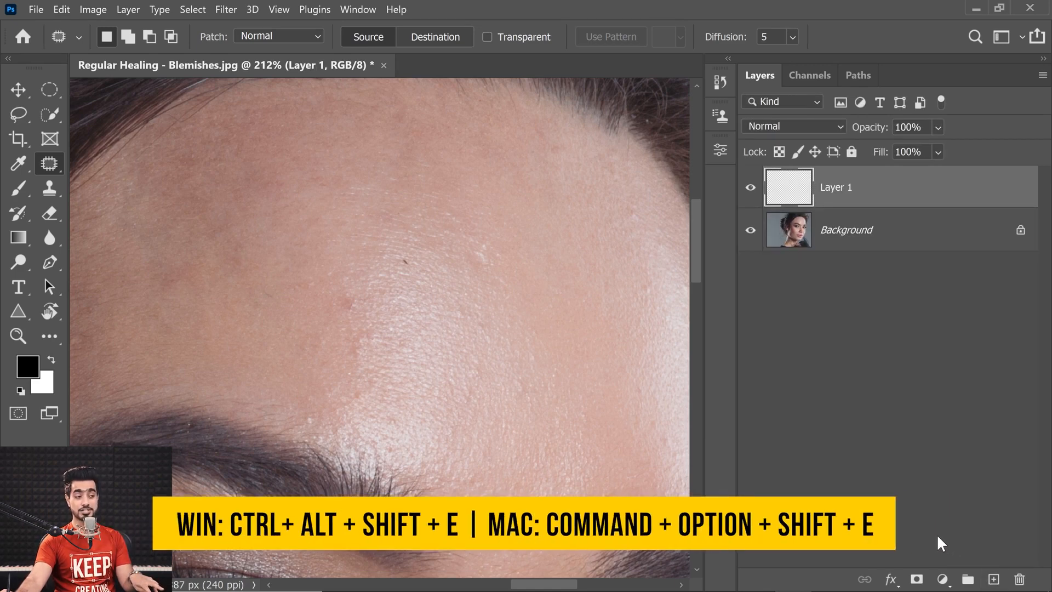
{"action": "key", "text": "ctrl+alt+shift+e"}
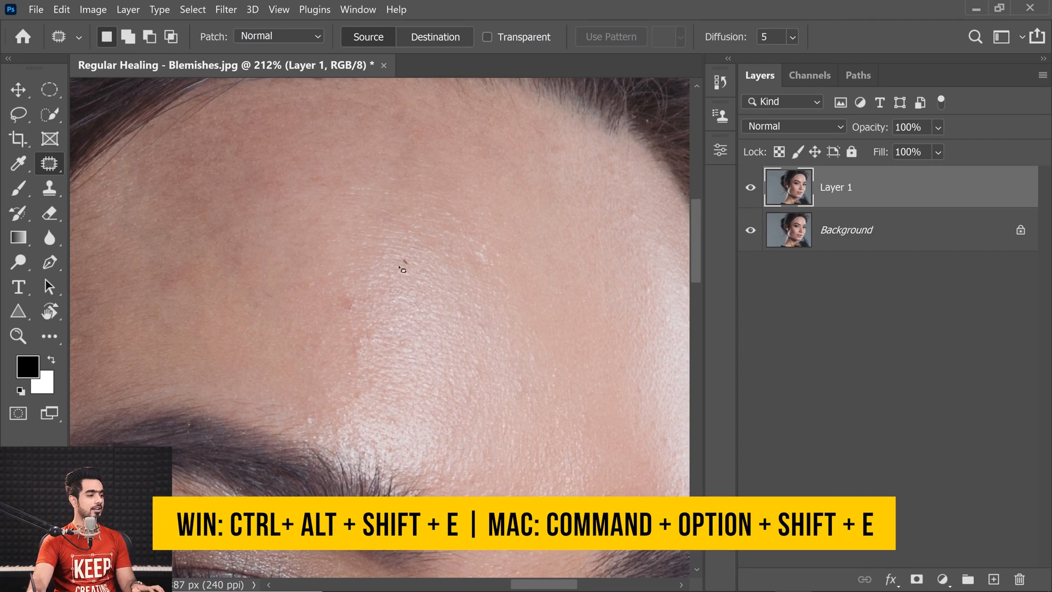
Step: Patch the dark speck, the red spot and the bright bumps on the forehead with nearby clean skin on Layer 1
{"action": "mouse_move", "coordinate": [413, 262]}
{"action": "left_mouse_down"}
{"action": "mouse_move", "coordinate": [395, 266]}
{"action": "mouse_move", "coordinate": [417, 259]}
{"action": "left_mouse_up"}
{"action": "key", "text": "ctrl+d"}
{"action": "left_click_drag", "start_coordinate": [367, 295], "coordinate": [356, 257]}
{"action": "key", "text": "ctrl+d"}
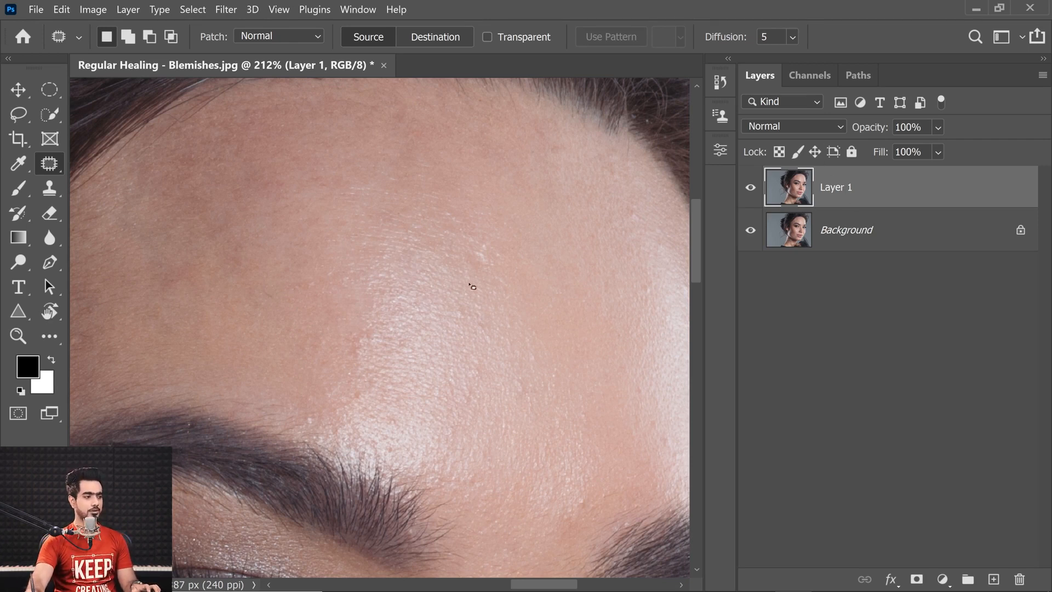
{"action": "mouse_move", "coordinate": [489, 247]}
{"action": "left_mouse_down"}
{"action": "mouse_move", "coordinate": [476, 282]}
{"action": "mouse_move", "coordinate": [548, 259]}
{"action": "mouse_move", "coordinate": [495, 224]}
{"action": "left_mouse_up"}
{"action": "key", "text": "ctrl+d"}
{"action": "key", "text": "ctrl+d"}
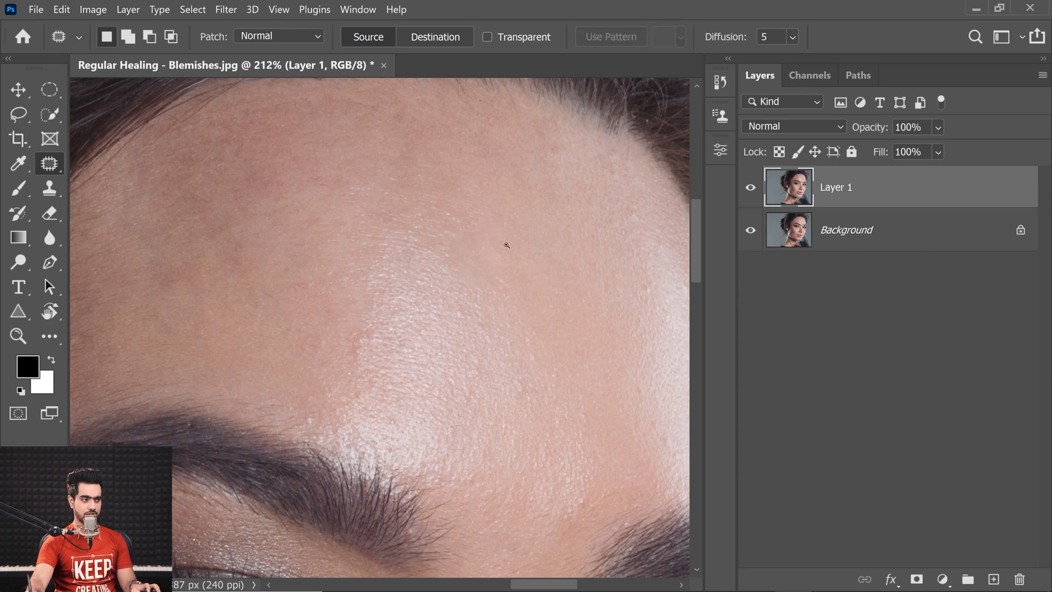
{"action": "scroll", "coordinate": [504, 252], "scroll_direction": "down", "scroll_amount": 2}
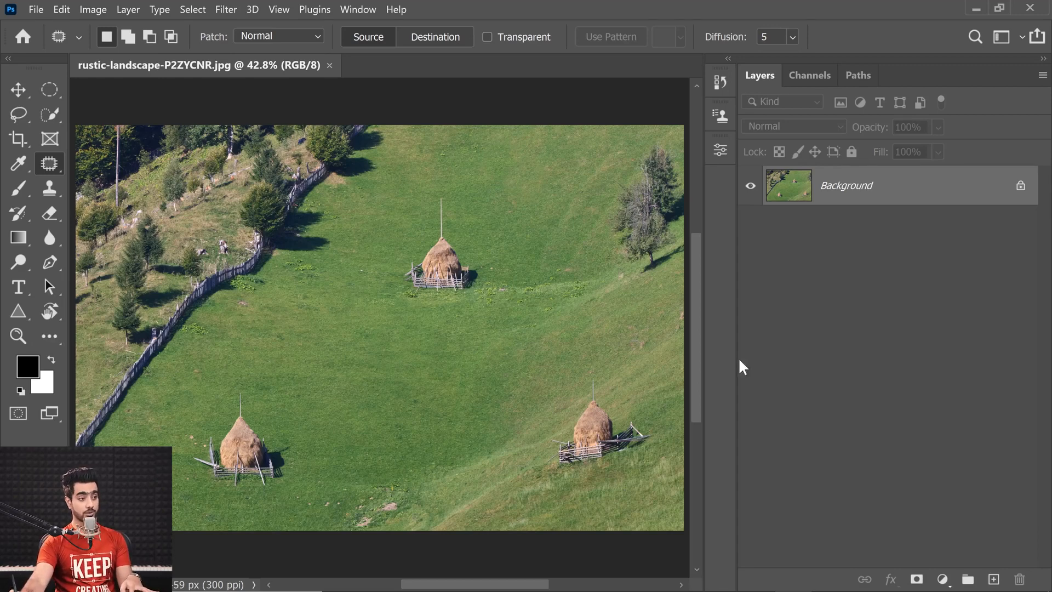
Step: Duplicate the Background layer of the landscape photo
{"action": "key", "text": "ctrl+j"}
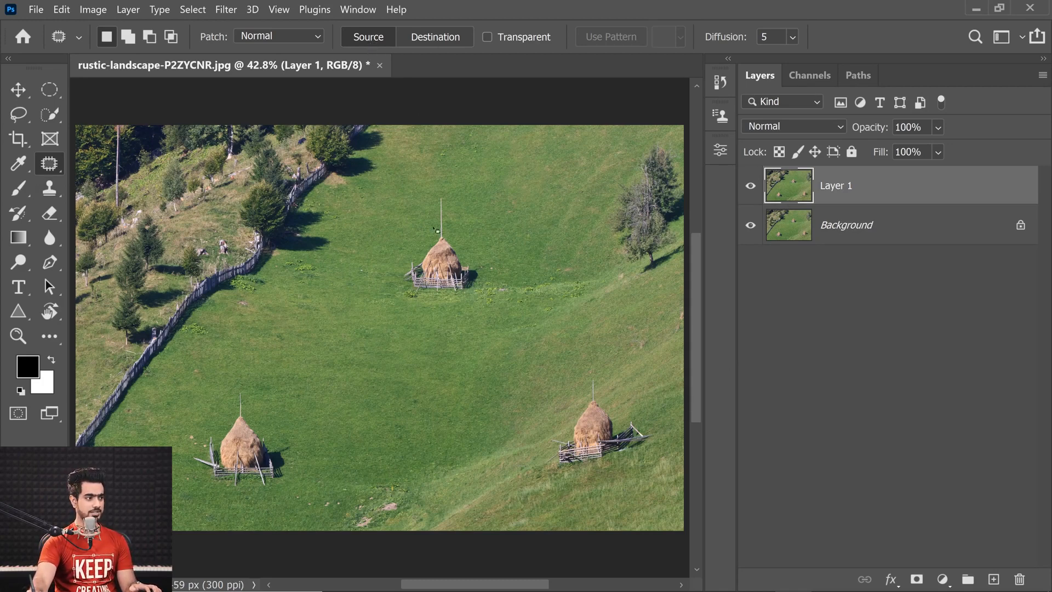
Step: Try to patch out the upper haystack with clean grass from below it, and undo that patch
{"action": "mouse_move", "coordinate": [446, 188]}
{"action": "left_mouse_down"}
{"action": "mouse_move", "coordinate": [429, 201]}
{"action": "mouse_move", "coordinate": [431, 237]}
{"action": "left_mouse_up"}
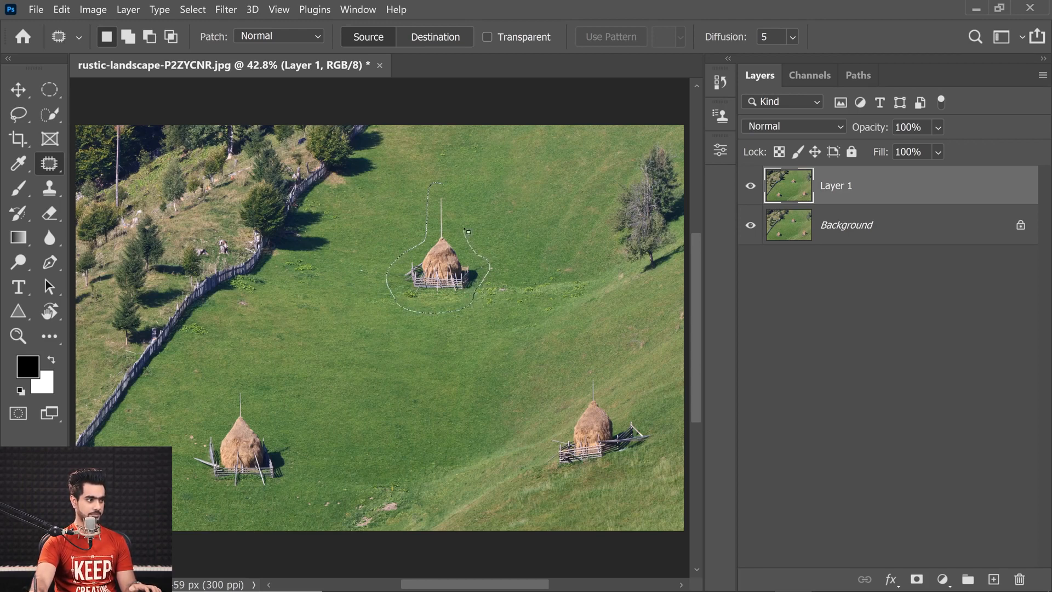
{"action": "left_click_drag", "start_coordinate": [468, 232], "coordinate": [456, 208]}
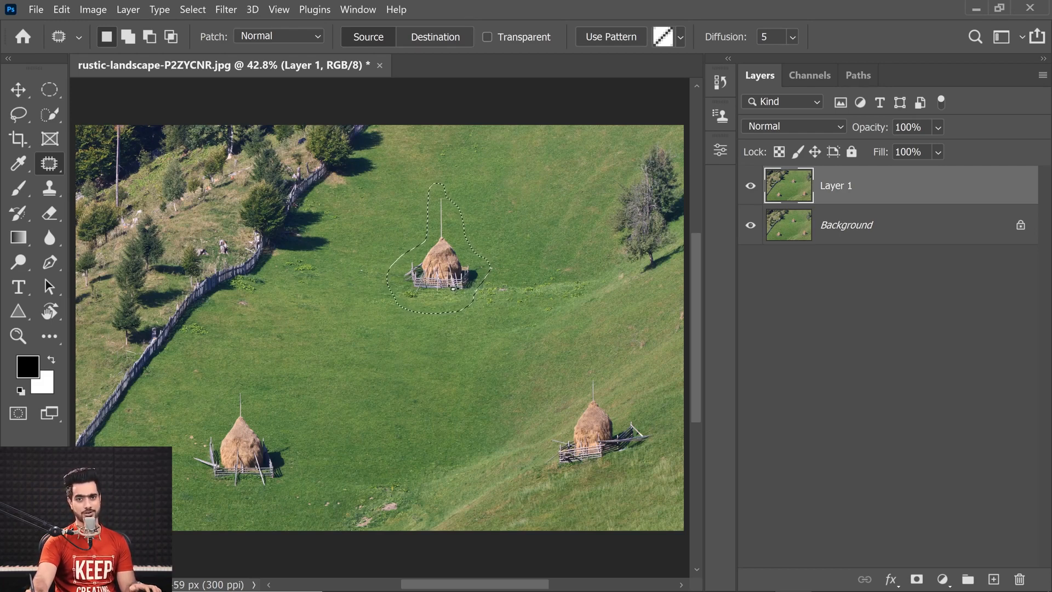
{"action": "left_click_drag", "start_coordinate": [453, 289], "coordinate": [411, 374]}
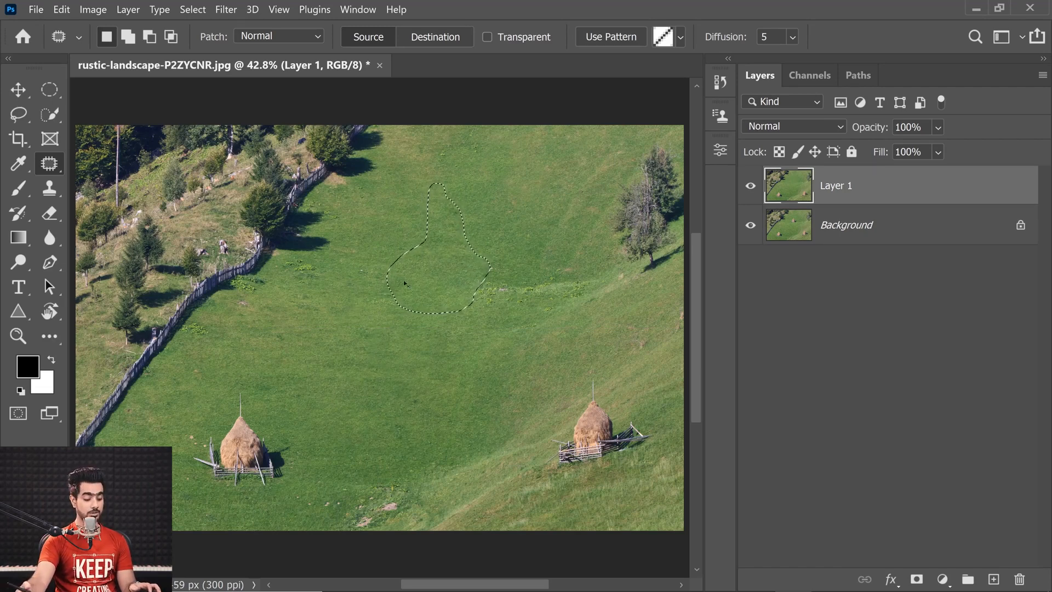
{"action": "key", "text": "ctrl+d"}
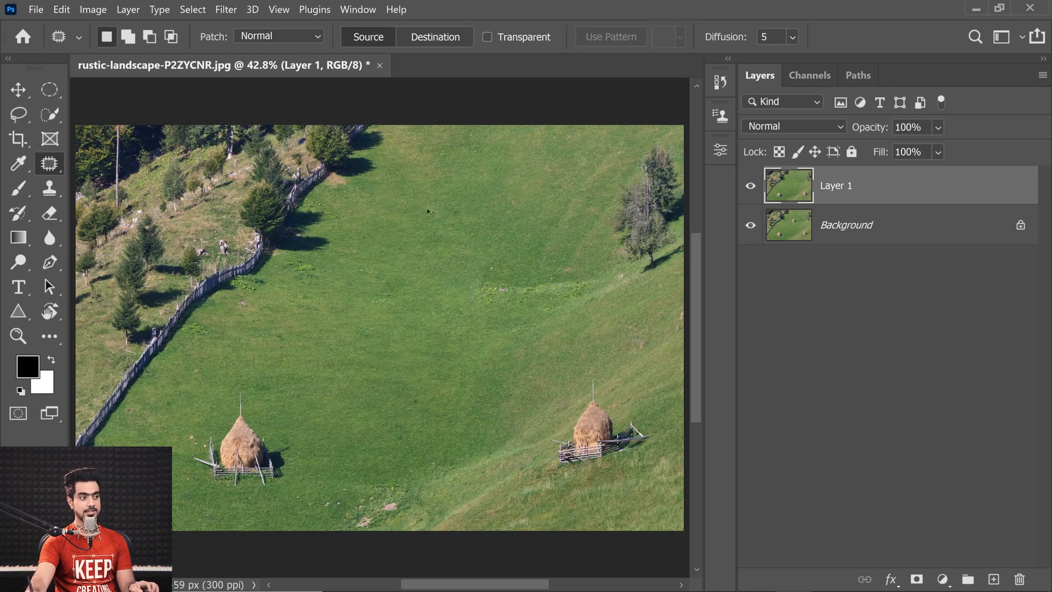
{"action": "key", "text": "ctrl+z"}
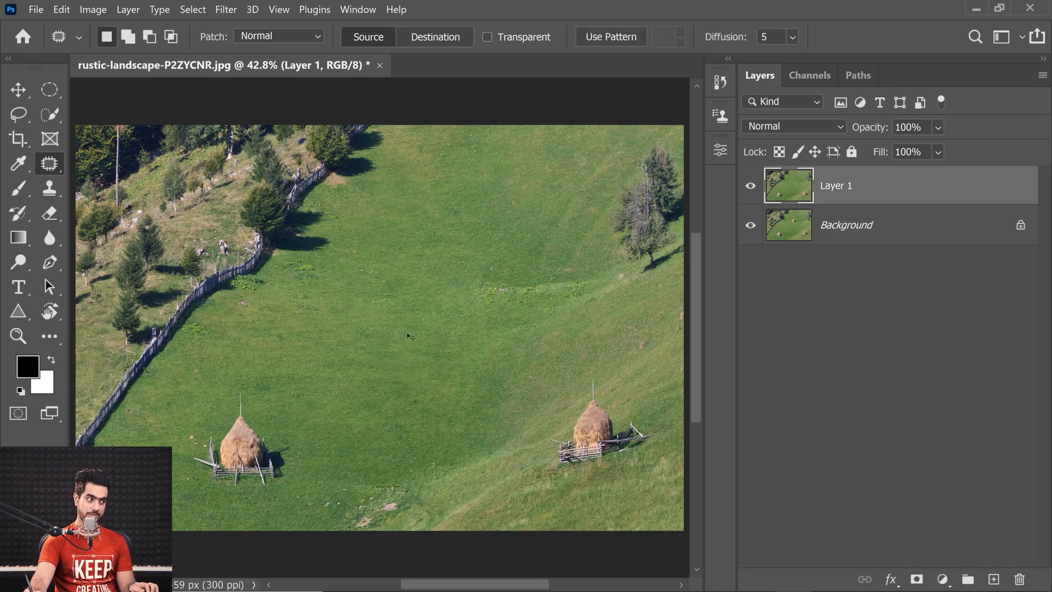
{"action": "key", "text": "ctrl+z"}
{"action": "key", "text": "ctrl+d"}
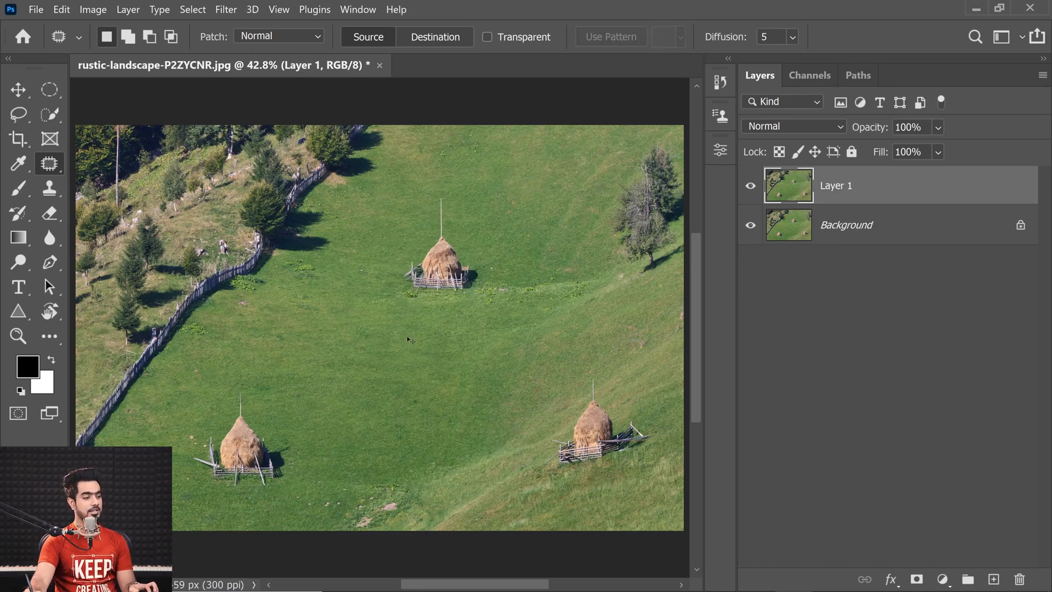
Step: Set the Patch Tool to Destination and copy the upper haystack onto the open grass to its lower left
{"action": "left_click", "coordinate": [438, 36]}
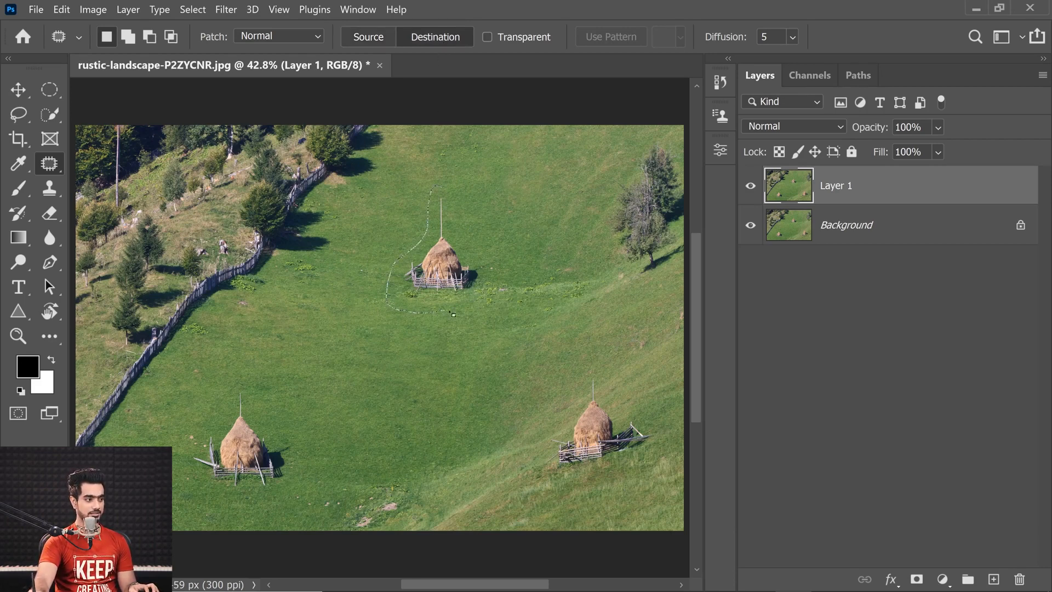
{"action": "mouse_move", "coordinate": [503, 246]}
{"action": "left_mouse_down"}
{"action": "mouse_move", "coordinate": [433, 274]}
{"action": "mouse_move", "coordinate": [393, 329]}
{"action": "mouse_move", "coordinate": [395, 359]}
{"action": "mouse_move", "coordinate": [420, 370]}
{"action": "mouse_move", "coordinate": [331, 334]}
{"action": "mouse_move", "coordinate": [335, 326]}
{"action": "mouse_move", "coordinate": [341, 340]}
{"action": "left_mouse_up"}
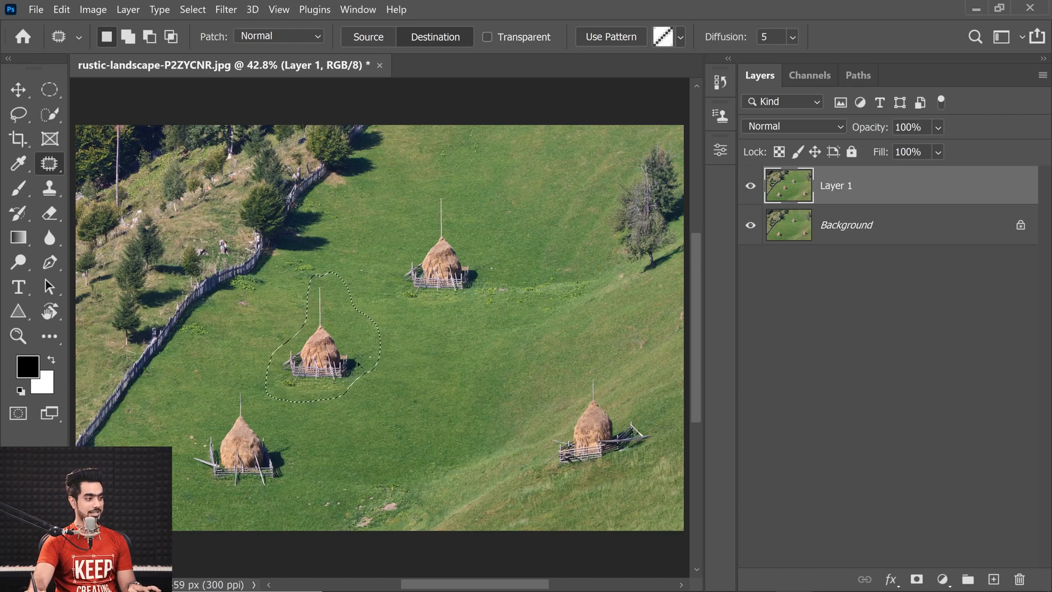
{"action": "key", "text": "ctrl+d"}
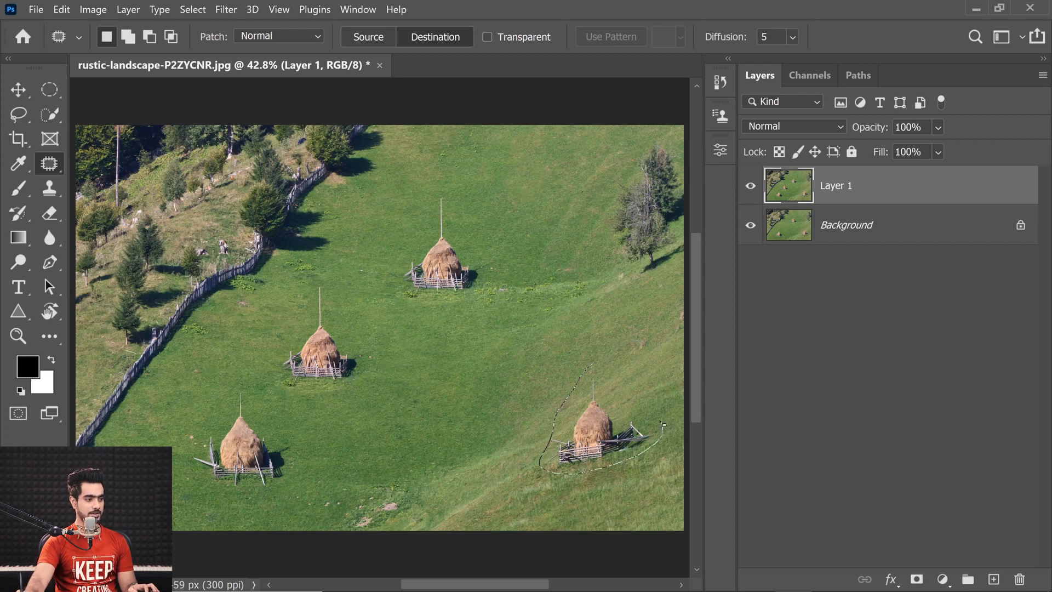
Step: Copy the lower-right haystack onto the grass to its upper left with the Patch Tool, and deselect
{"action": "left_click_drag", "start_coordinate": [663, 423], "coordinate": [664, 425]}
{"action": "left_click_drag", "start_coordinate": [652, 462], "coordinate": [463, 365]}
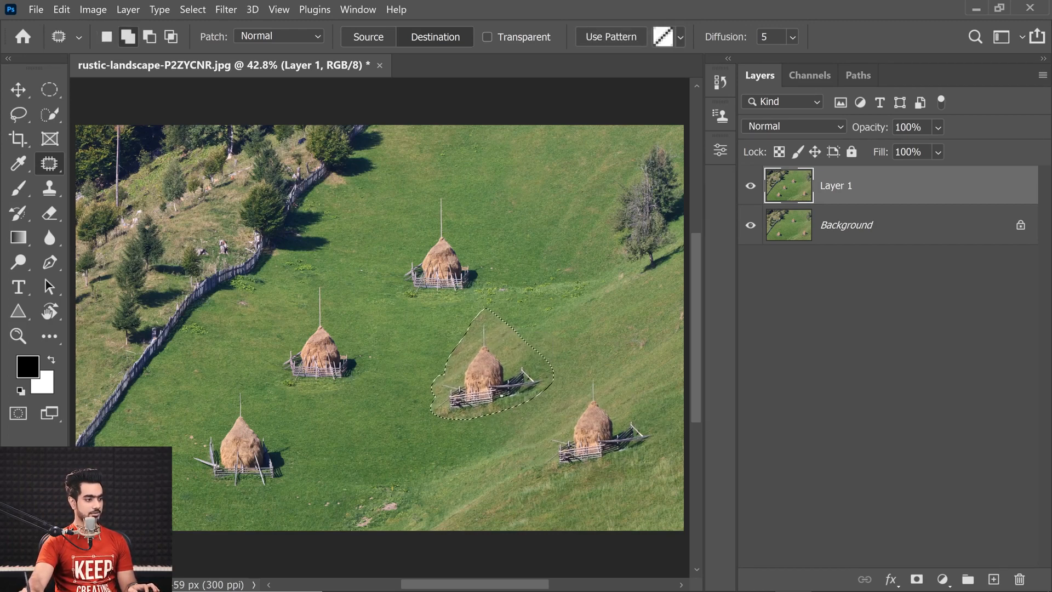
{"action": "left_click", "coordinate": [431, 38]}
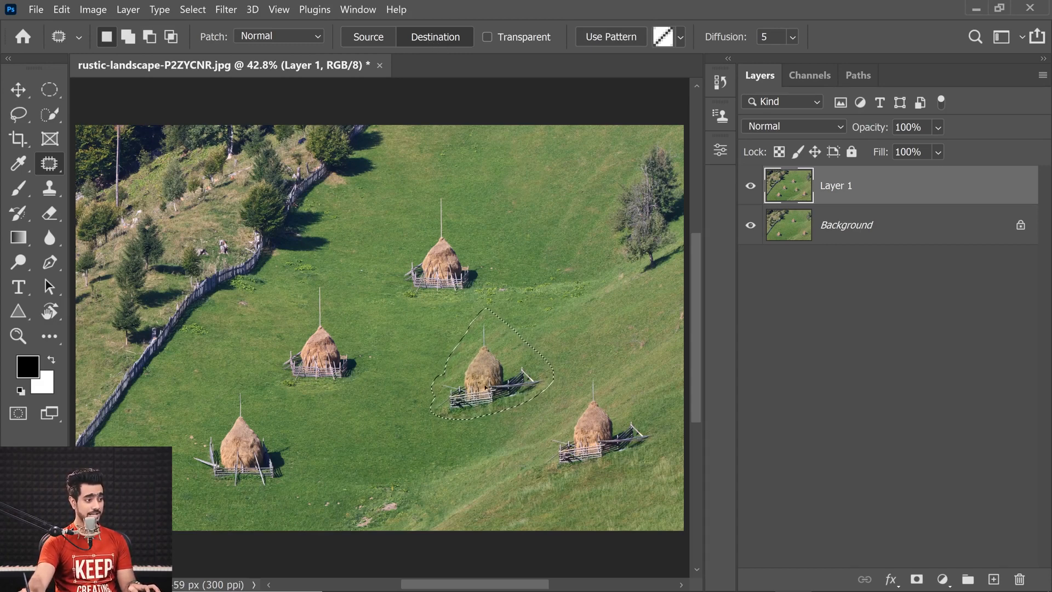
{"action": "key", "text": "ctrl+d"}
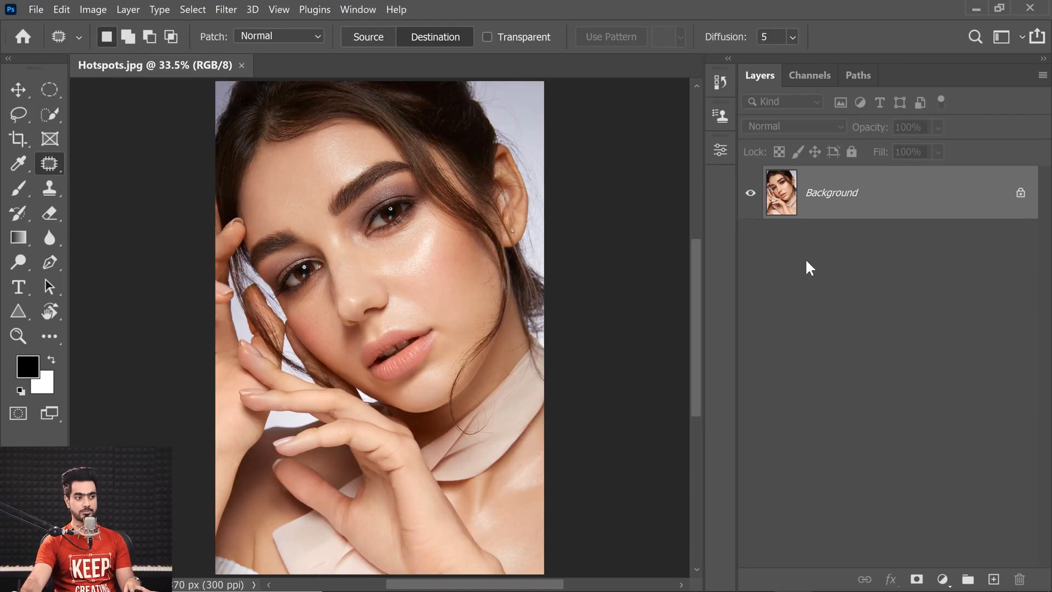
Step: In the Hotspots.jpg portrait, duplicate the Background layer and set the Patch Tool to Source
{"action": "key", "text": "ctrl+j"}
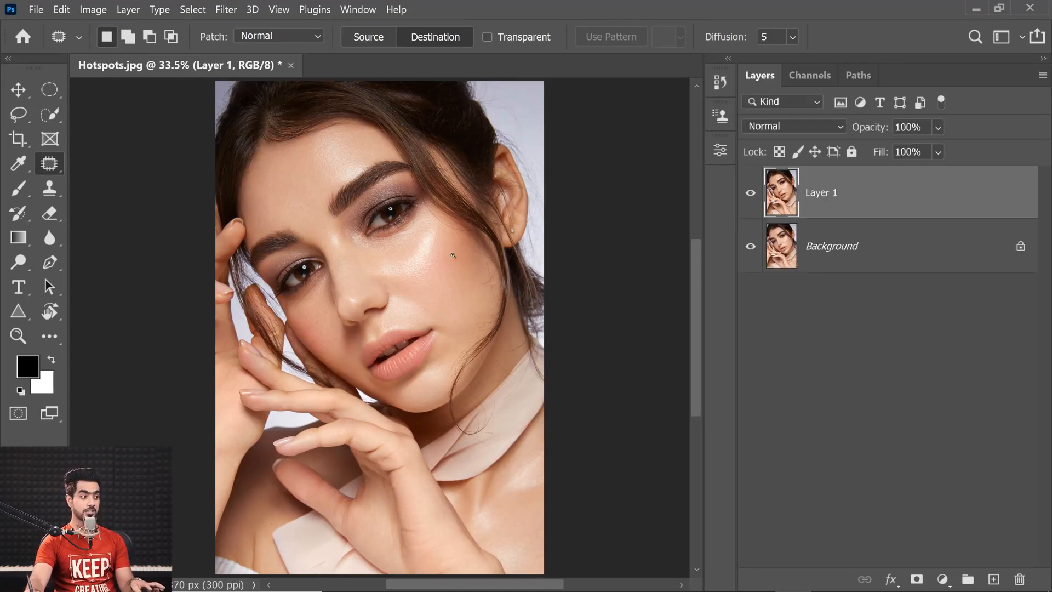
{"action": "left_click_drag", "start_coordinate": [420, 258], "coordinate": [438, 256]}
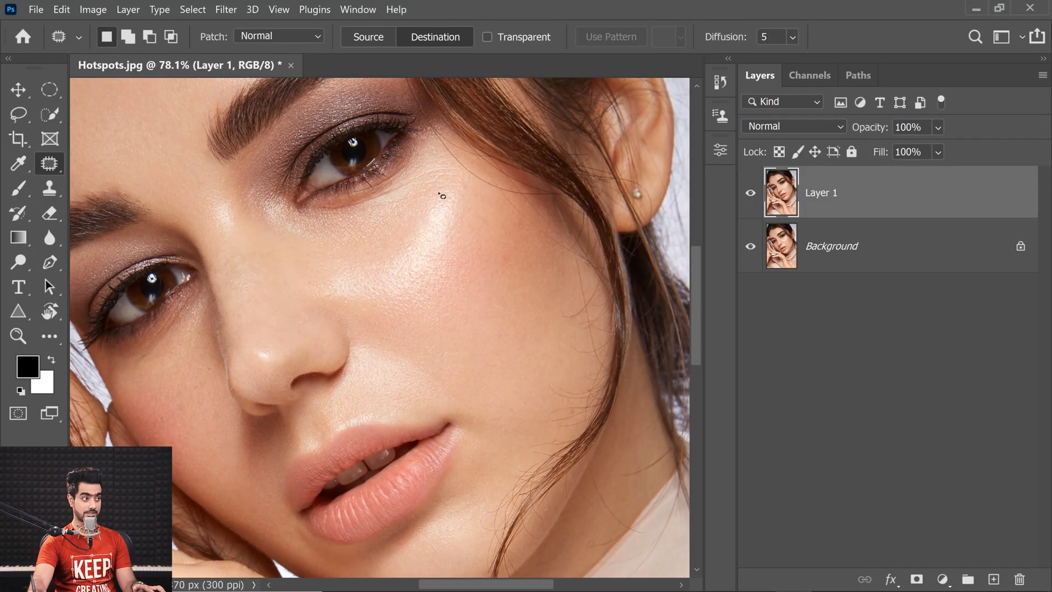
{"action": "left_click", "coordinate": [373, 42]}
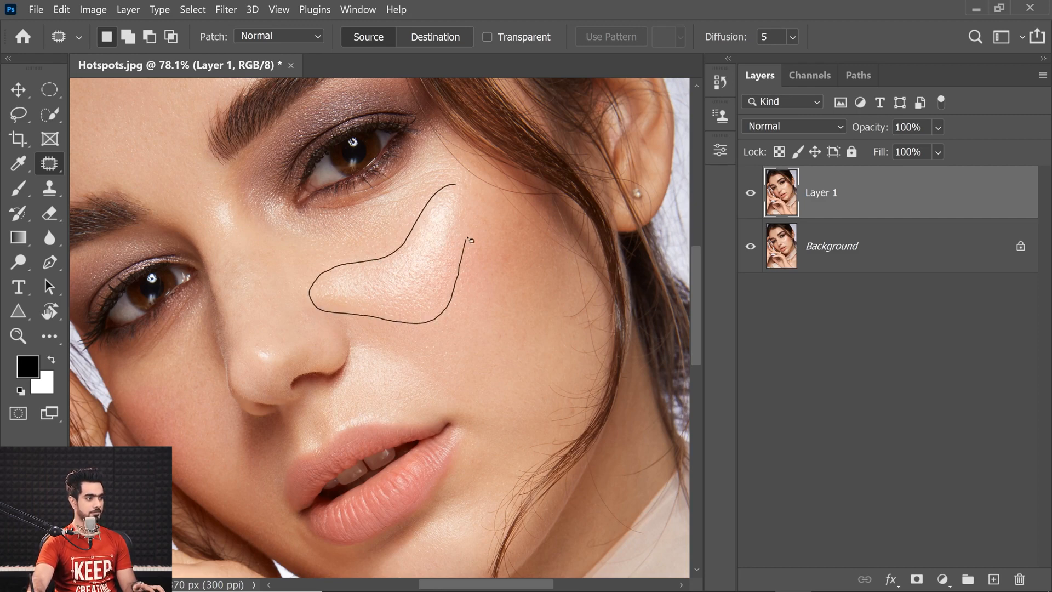
Step: Outline the shiny hotspot on the cheek below the eye, refine the selection's edges, and patch it with smoother cheek skin
{"action": "left_click_drag", "start_coordinate": [473, 195], "coordinate": [470, 192]}
{"action": "key", "text": "alt"}
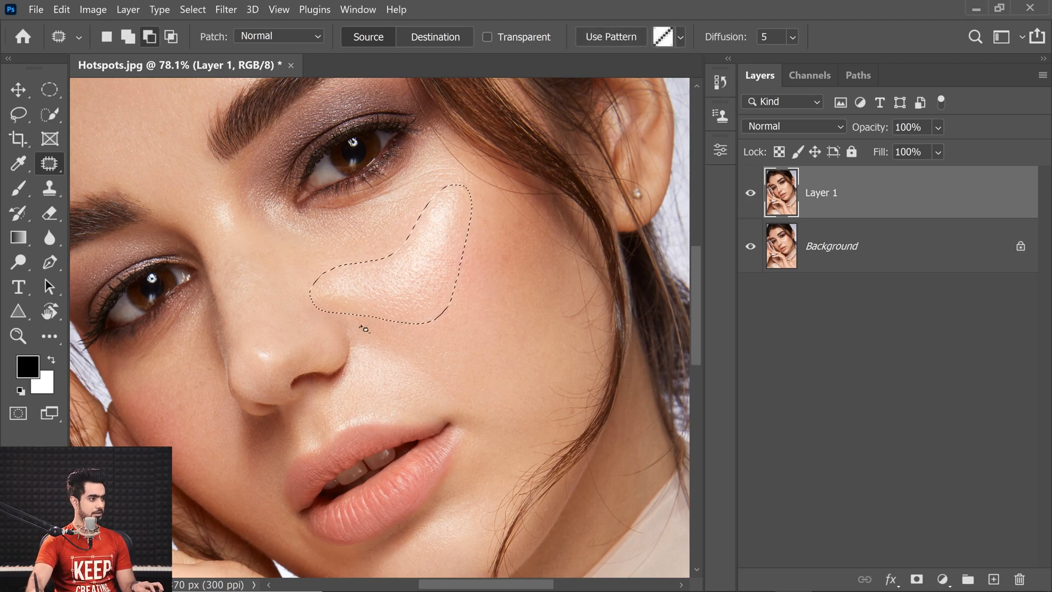
{"action": "left_click_drag", "start_coordinate": [326, 307], "coordinate": [323, 343]}
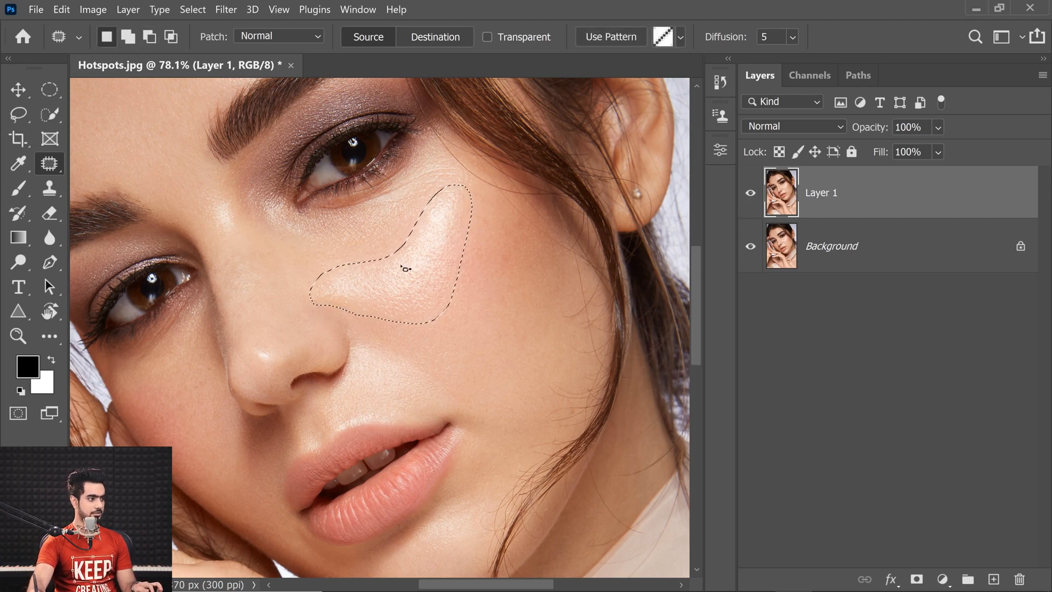
{"action": "key", "text": "shift"}
{"action": "left_click_drag", "start_coordinate": [451, 187], "coordinate": [423, 213]}
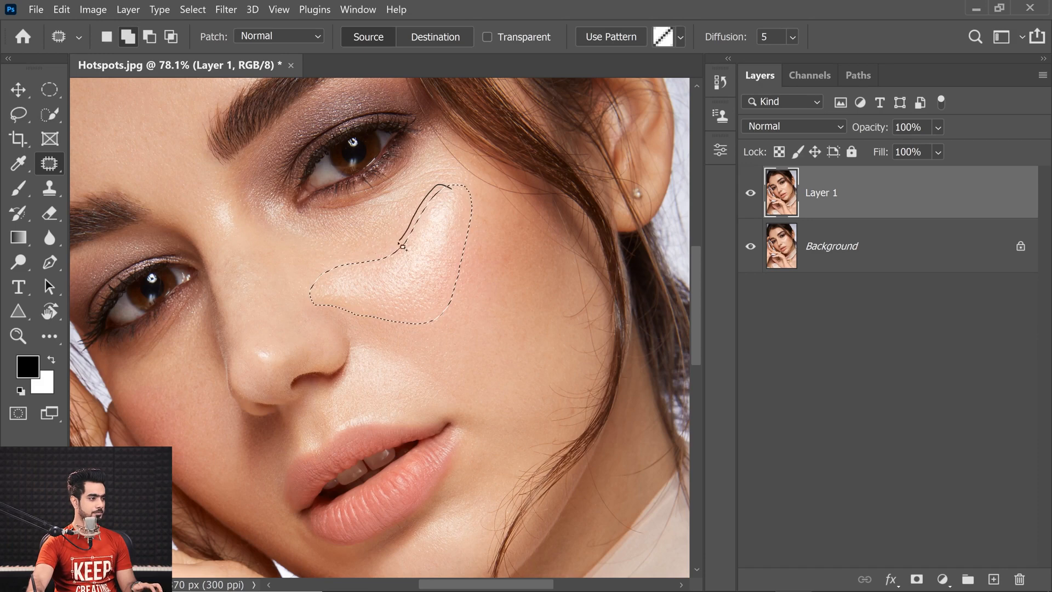
{"action": "mouse_move", "coordinate": [370, 270]}
{"action": "left_mouse_down"}
{"action": "mouse_move", "coordinate": [470, 305]}
{"action": "mouse_move", "coordinate": [485, 328]}
{"action": "mouse_move", "coordinate": [491, 319]}
{"action": "left_mouse_up"}
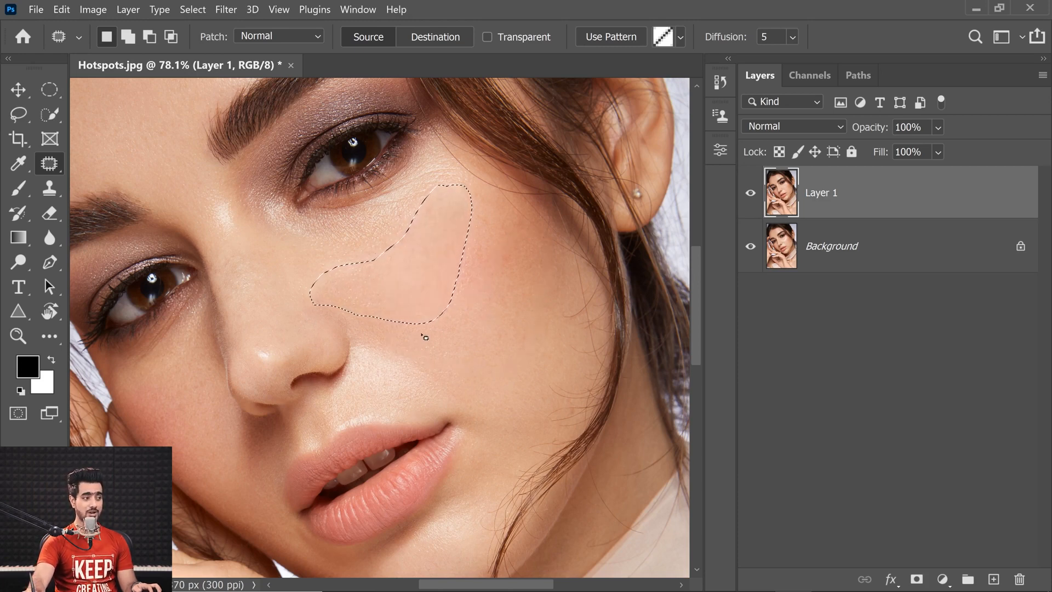
Step: Fade the cheek patch to 35% opacity and clear the selection
{"action": "key", "text": "ctrl+0"}
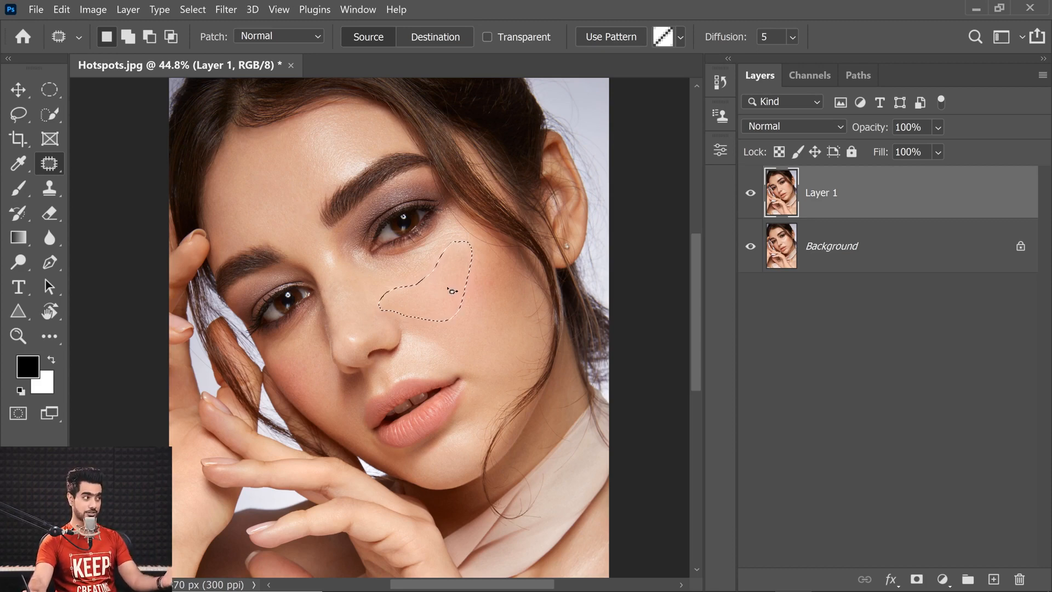
{"action": "left_click", "coordinate": [64, 9]}
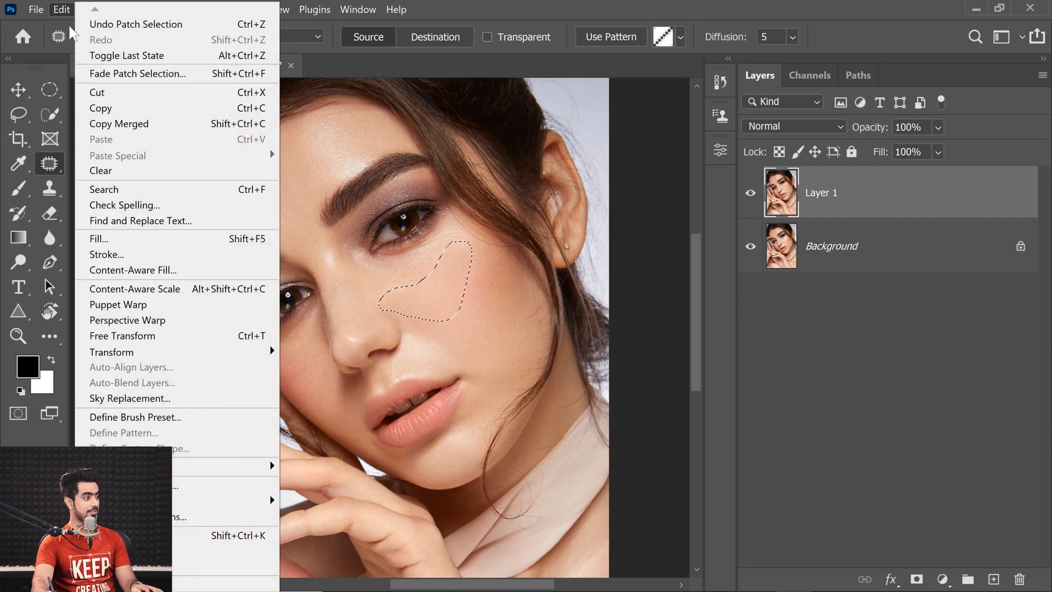
{"action": "left_click", "coordinate": [110, 77]}
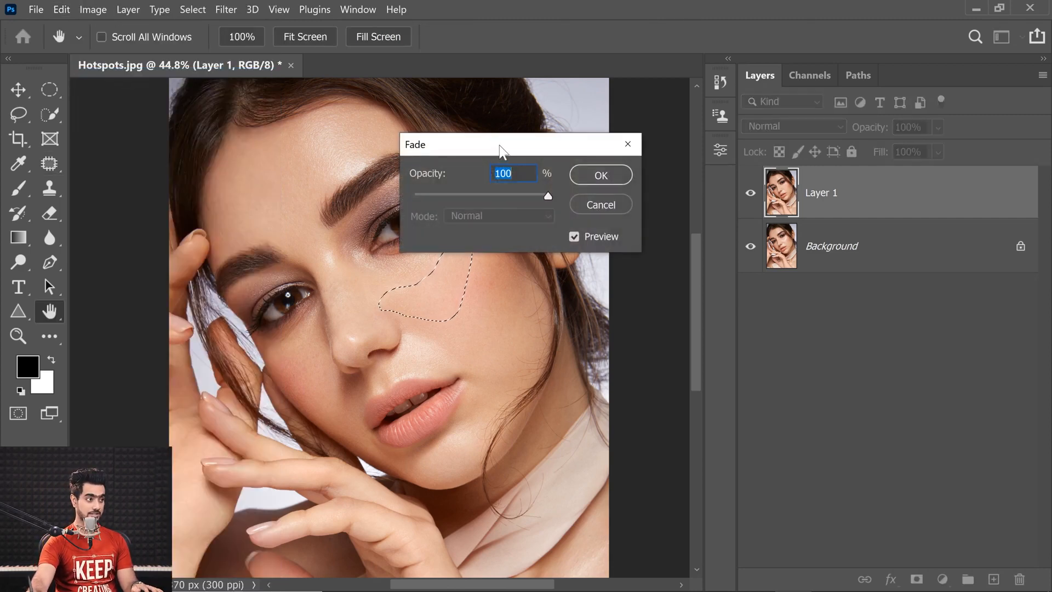
{"action": "left_click_drag", "start_coordinate": [500, 151], "coordinate": [681, 229]}
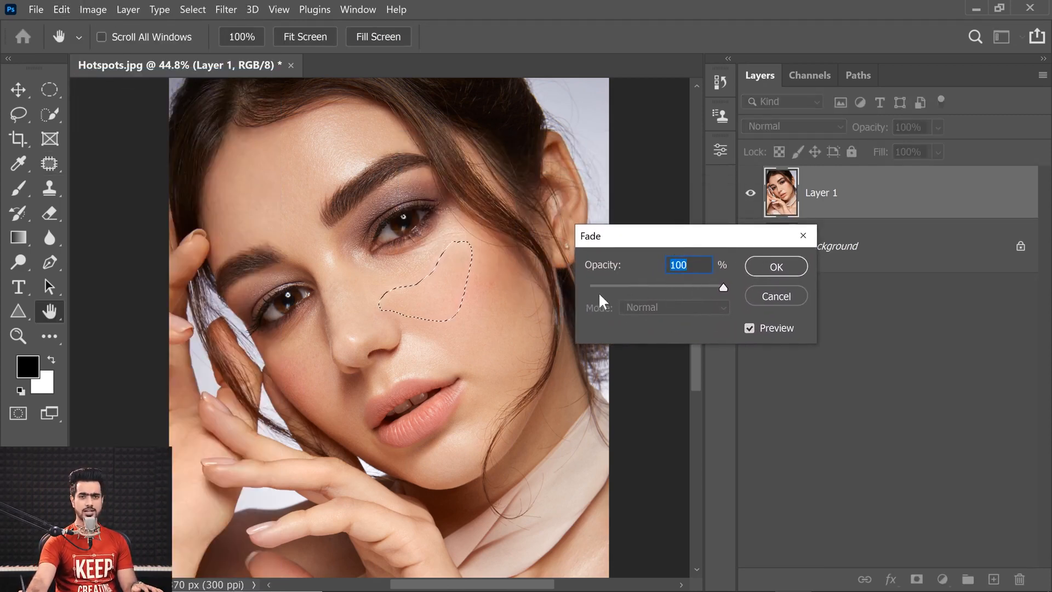
{"action": "left_click_drag", "start_coordinate": [603, 287], "coordinate": [590, 288]}
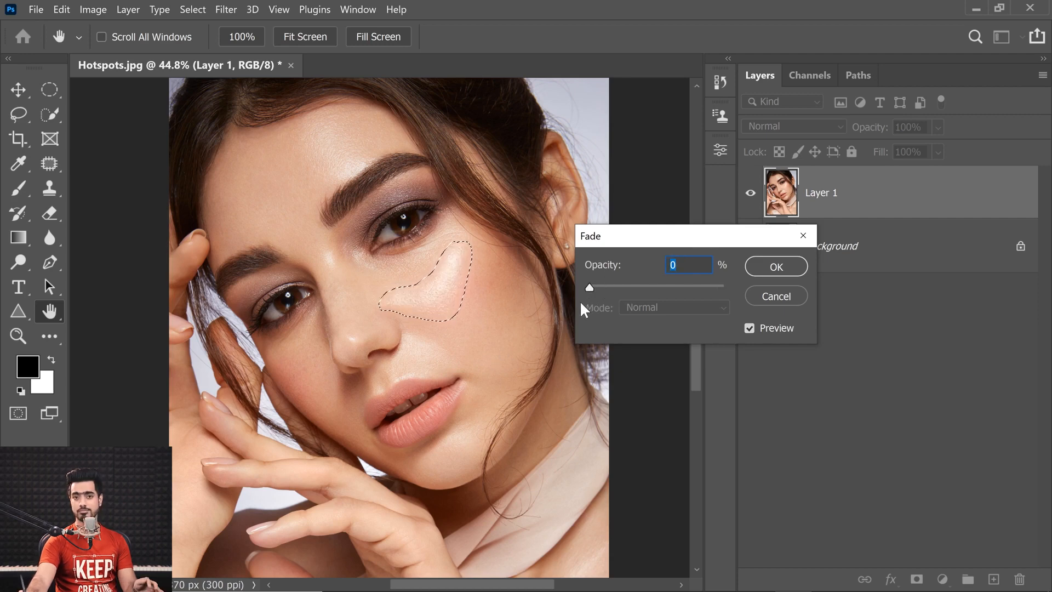
{"action": "left_click_drag", "start_coordinate": [589, 287], "coordinate": [596, 287]}
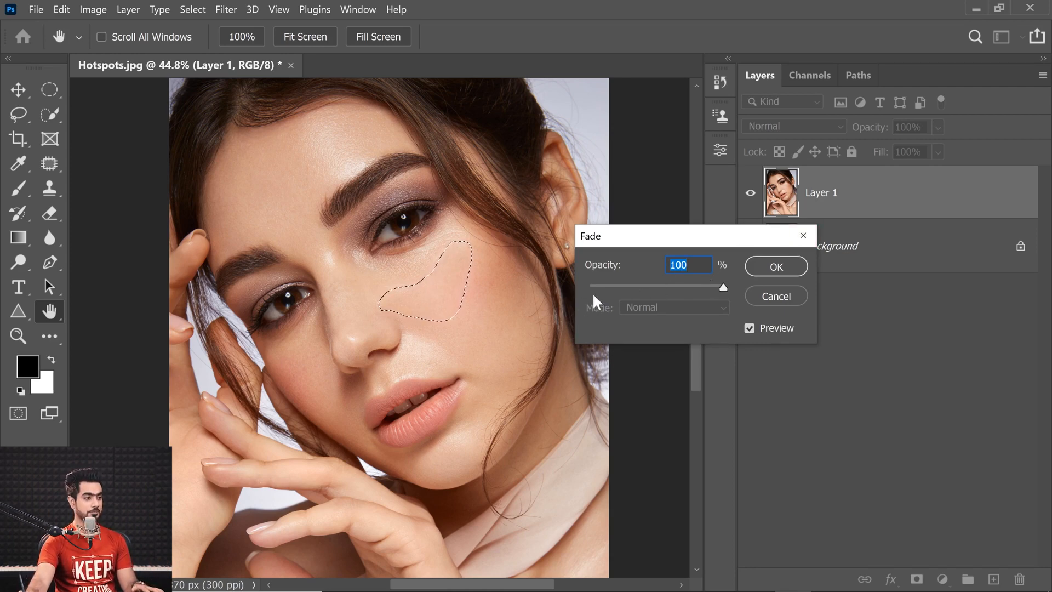
{"action": "left_click_drag", "start_coordinate": [593, 289], "coordinate": [635, 287]}
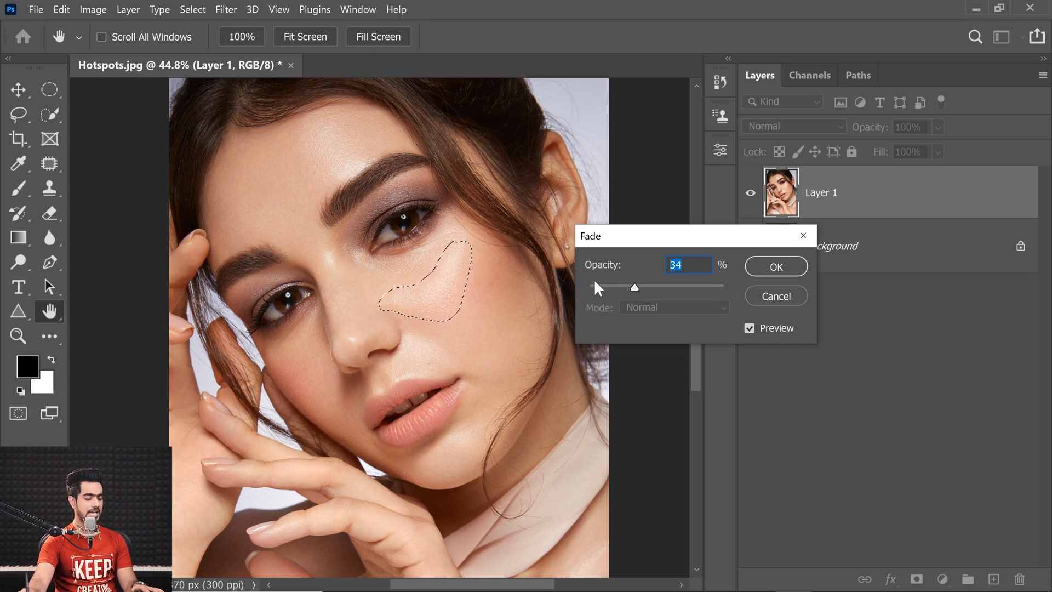
{"action": "type", "text": "35"}
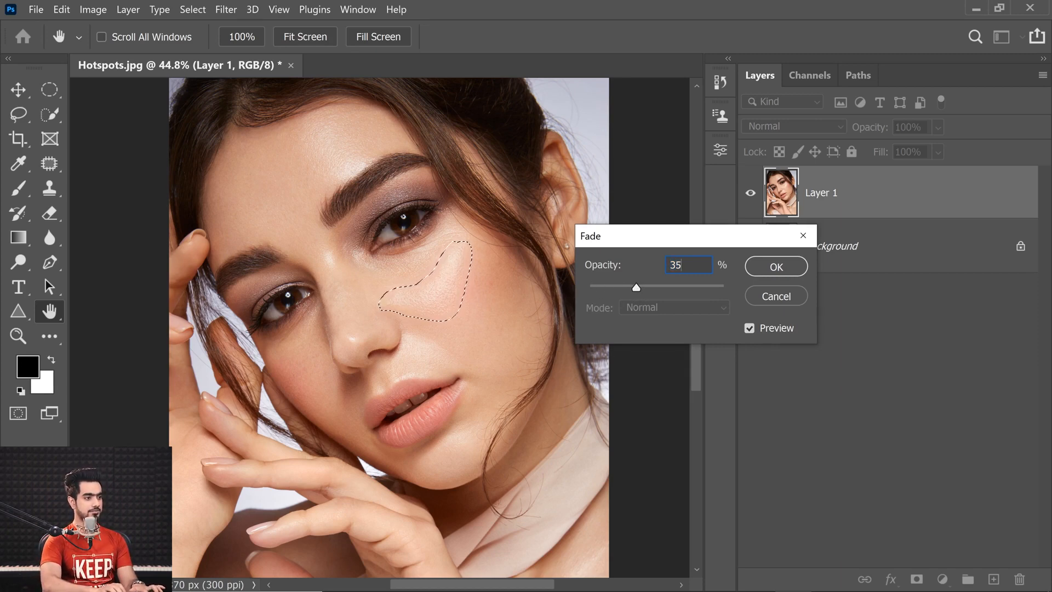
{"action": "key", "text": "Return"}
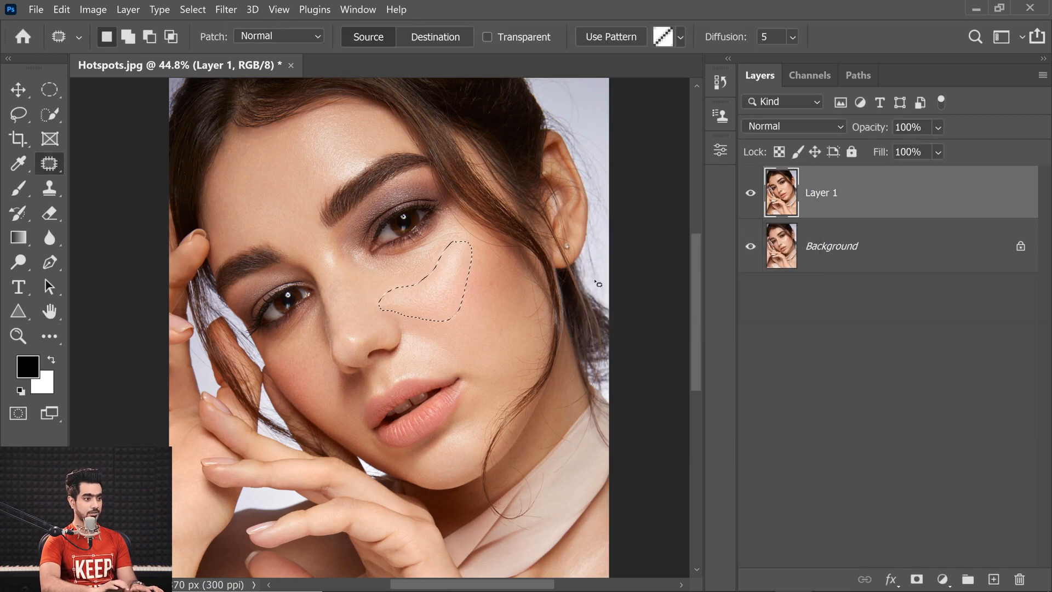
{"action": "key", "text": "ctrl+d"}
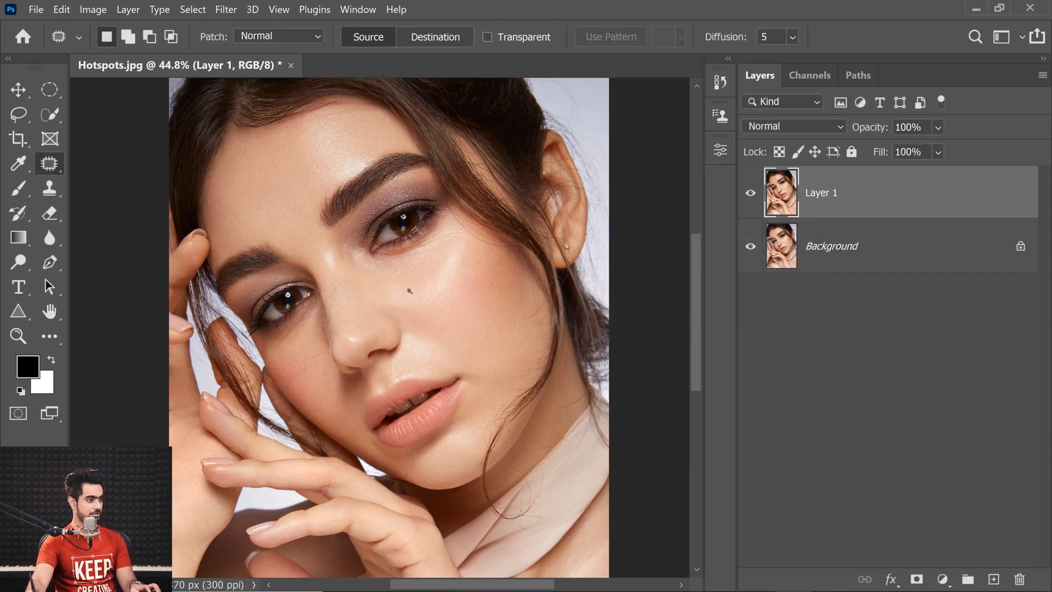
Step: Compare the cheek before and after the patch by hiding and showing Layer 1
{"action": "left_click_drag", "start_coordinate": [410, 291], "coordinate": [446, 289]}
{"action": "left_click_drag", "start_coordinate": [445, 289], "coordinate": [447, 318]}
{"action": "left_click", "coordinate": [751, 193]}
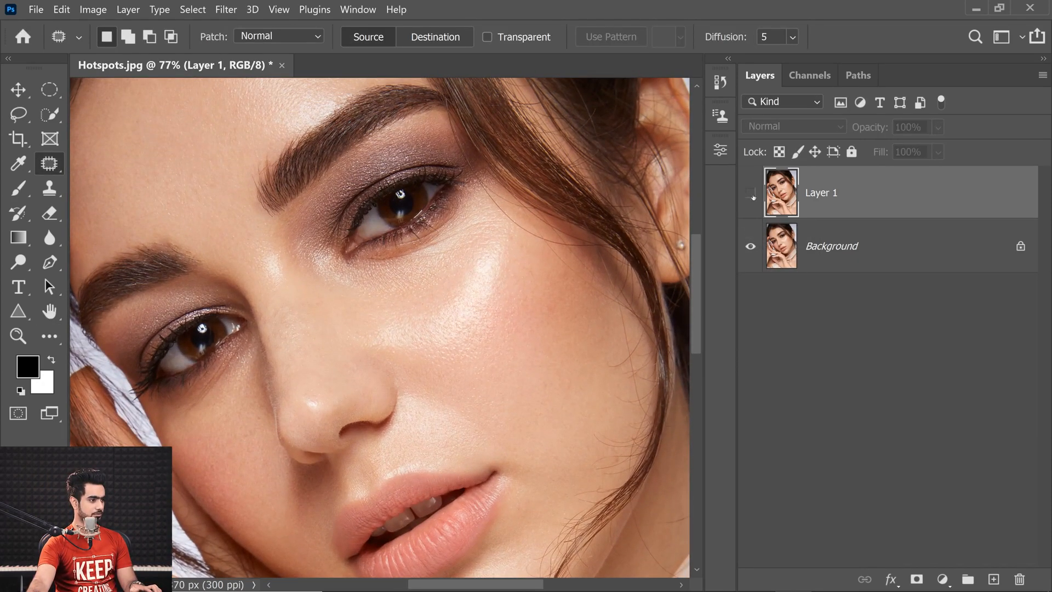
{"action": "left_click", "coordinate": [750, 193]}
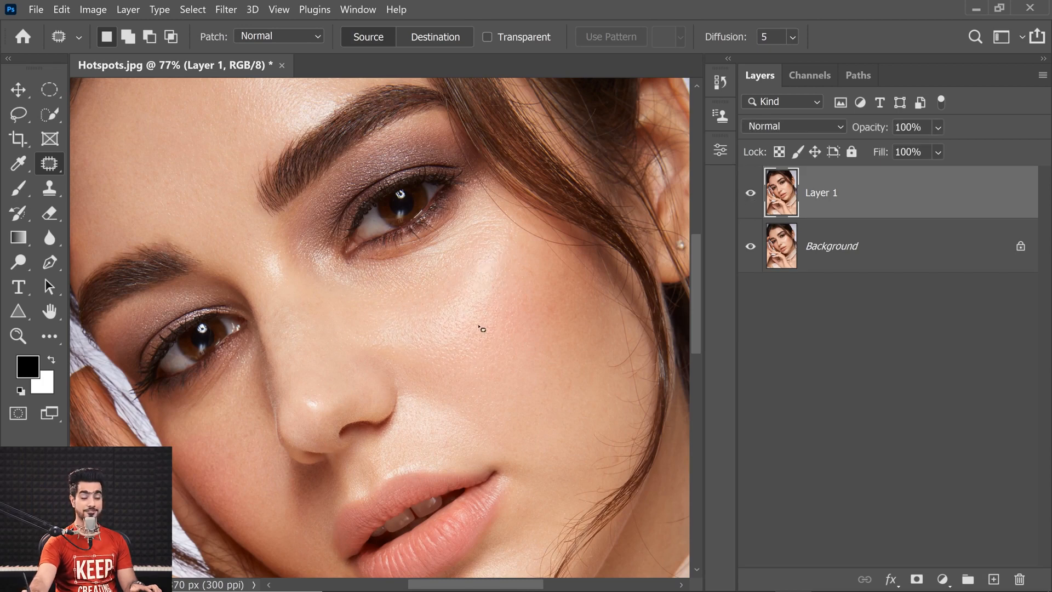
Step: Heal the fine lines under the portrait's eye with a 36 px Content-Aware Spot Healing Brush
{"action": "right_click", "coordinate": [53, 157]}
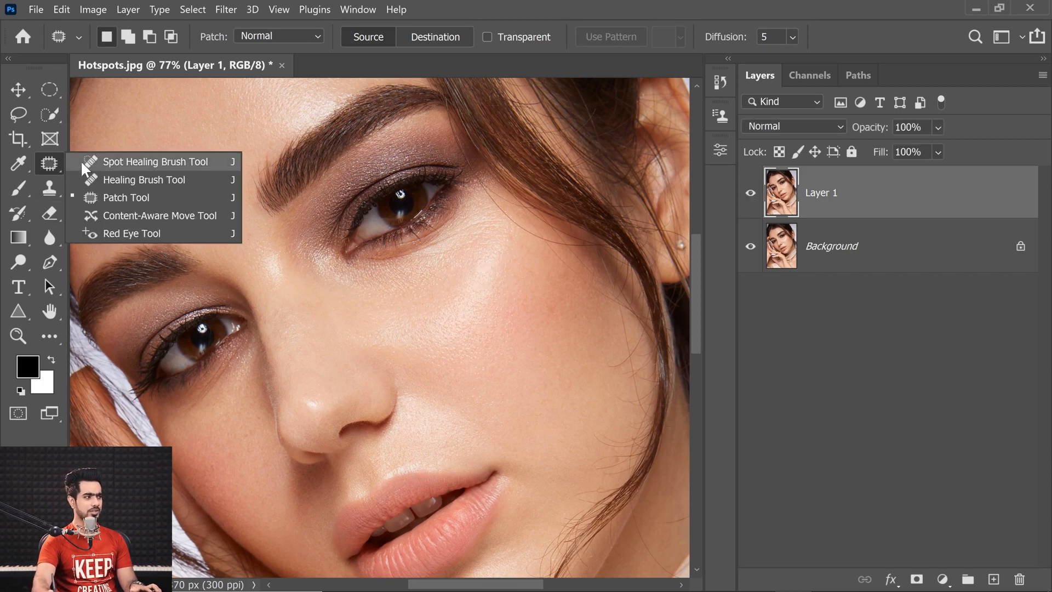
{"action": "left_click", "coordinate": [128, 180]}
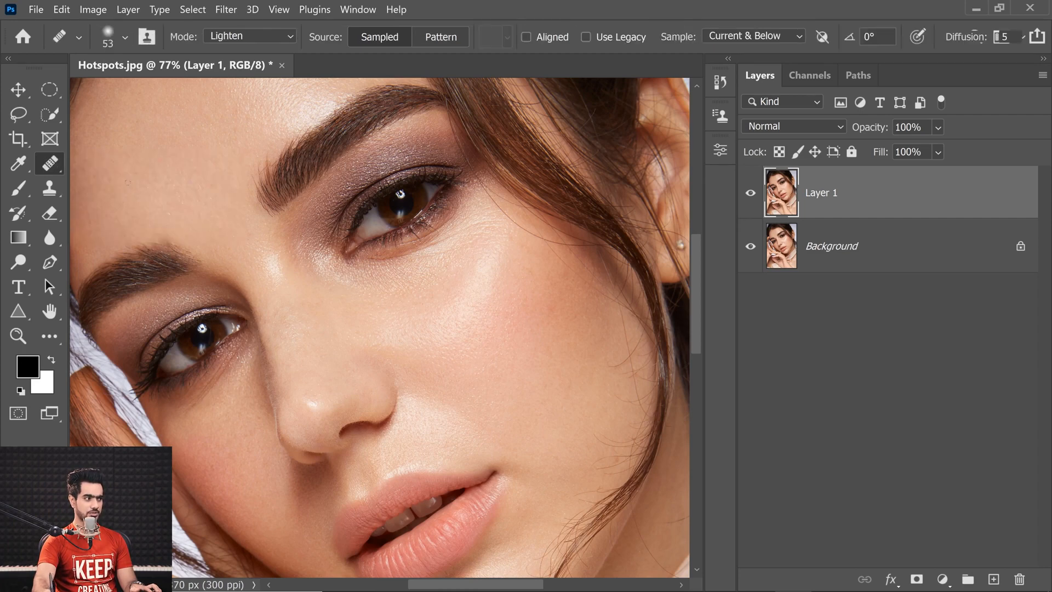
{"action": "right_click", "coordinate": [55, 175]}
{"action": "left_click", "coordinate": [164, 161]}
{"action": "left_click_drag", "start_coordinate": [476, 230], "coordinate": [505, 228]}
{"action": "left_click_drag", "start_coordinate": [505, 228], "coordinate": [452, 227]}
{"action": "mouse_move", "coordinate": [393, 271]}
{"action": "left_mouse_down"}
{"action": "mouse_move", "coordinate": [469, 226]}
{"action": "mouse_move", "coordinate": [552, 218]}
{"action": "mouse_move", "coordinate": [472, 236]}
{"action": "mouse_move", "coordinate": [523, 235]}
{"action": "left_mouse_up"}
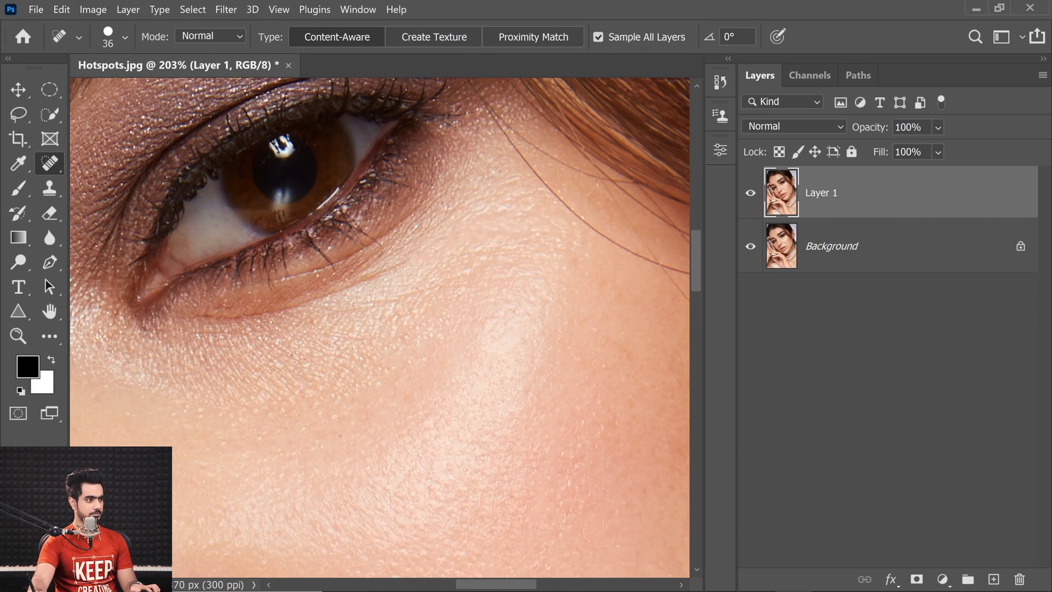
{"action": "left_click_drag", "start_coordinate": [463, 260], "coordinate": [403, 261]}
{"action": "left_click_drag", "start_coordinate": [482, 245], "coordinate": [489, 253]}
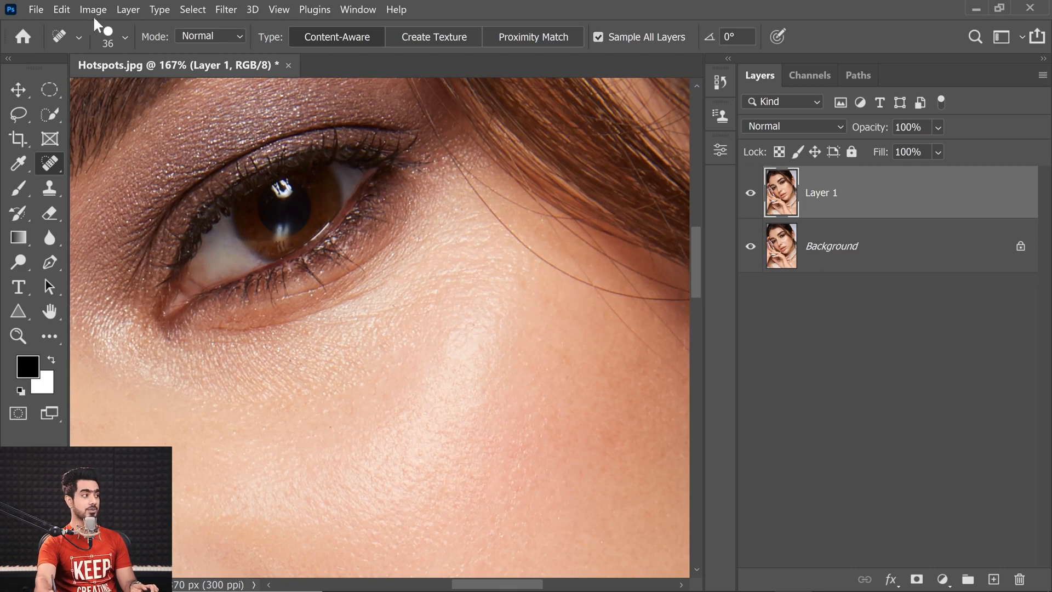
Step: Fade the Spot Healing Brush result under the eye to 36% opacity
{"action": "left_click", "coordinate": [63, 8]}
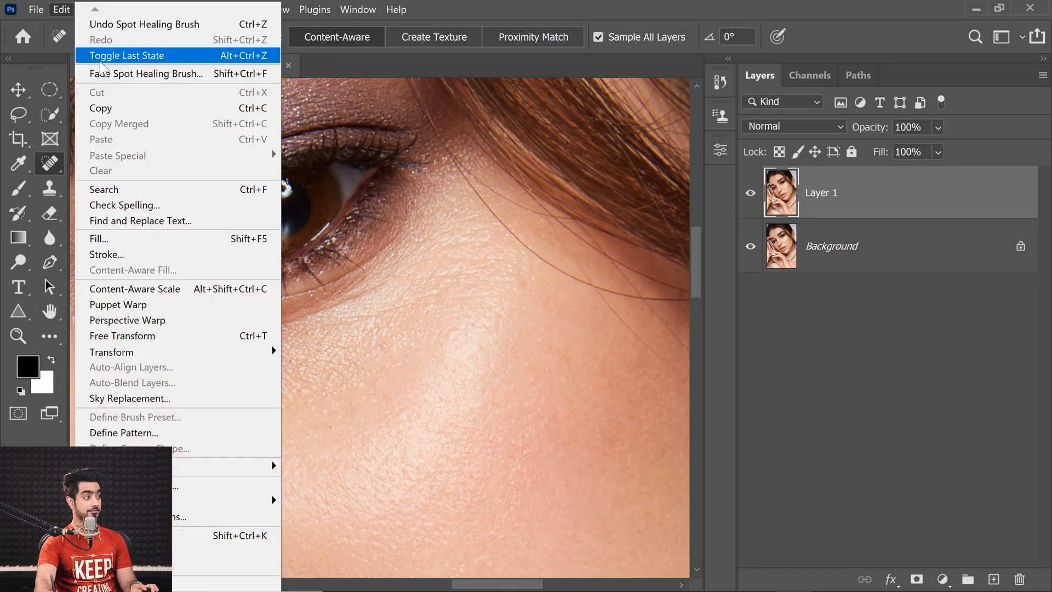
{"action": "left_click", "coordinate": [109, 75]}
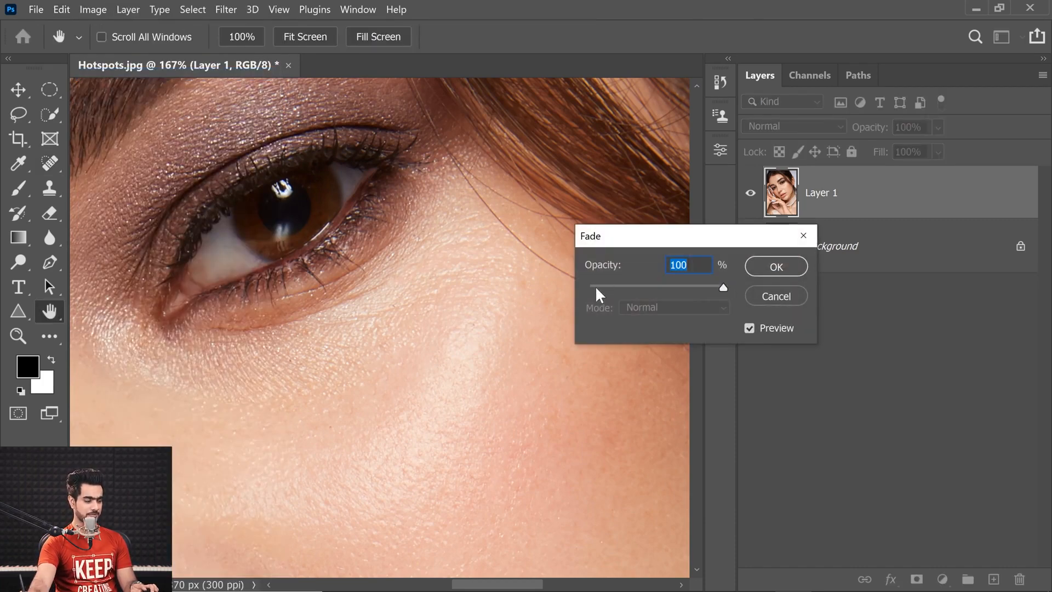
{"action": "left_click_drag", "start_coordinate": [597, 288], "coordinate": [632, 285]}
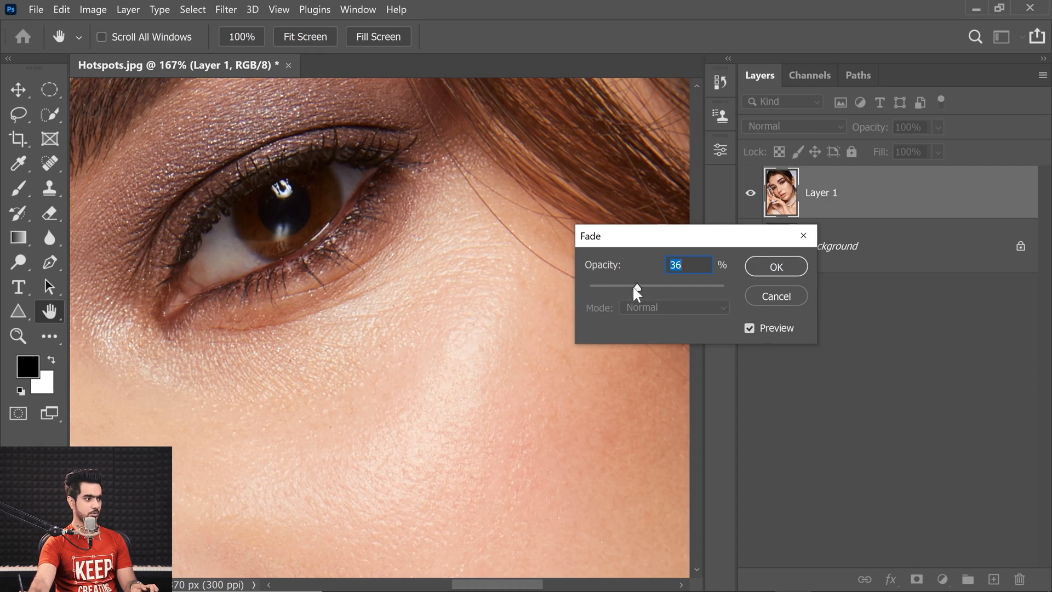
{"action": "left_click", "coordinate": [752, 266]}
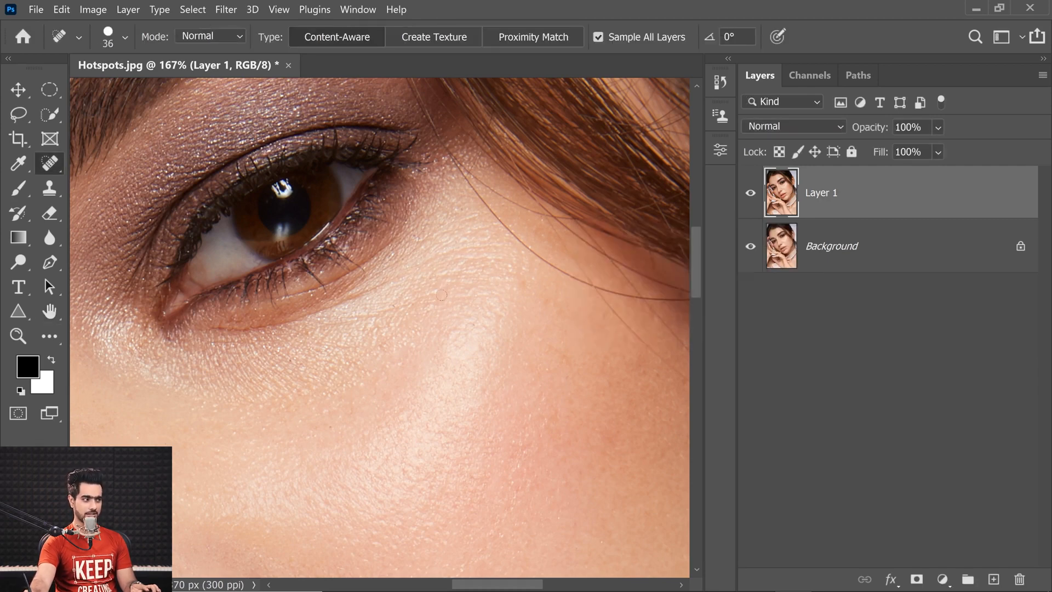
{"action": "mouse_move", "coordinate": [336, 329]}
{"action": "left_mouse_down"}
{"action": "mouse_move", "coordinate": [366, 312]}
{"action": "mouse_move", "coordinate": [498, 297]}
{"action": "left_mouse_up"}
{"action": "key", "text": "ctrl+0"}
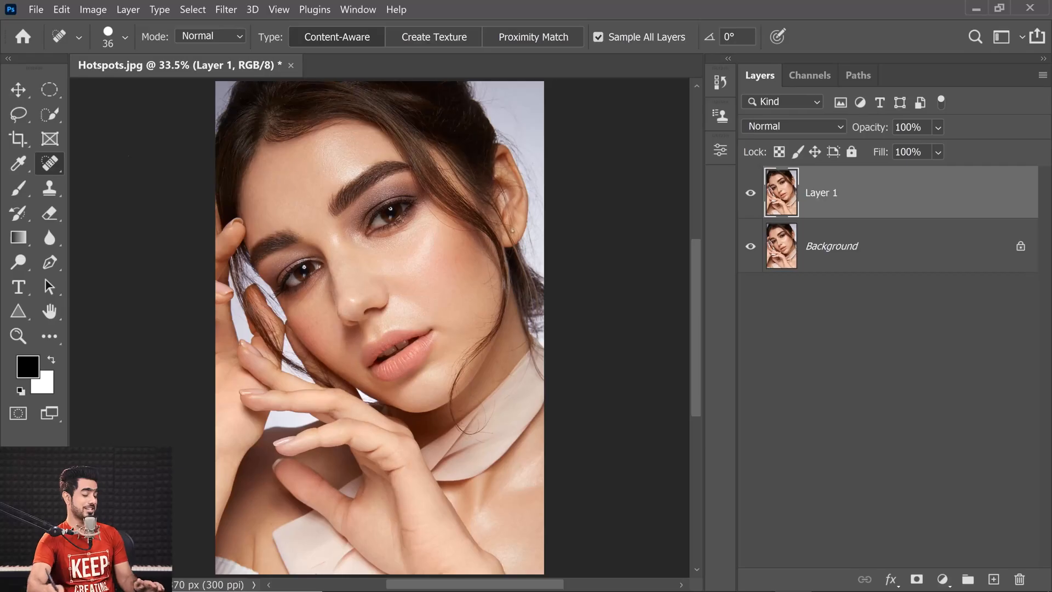
Step: Clone an eye onto the forehead with the Clone Stamp Tool and fade the stroke to a low opacity
{"action": "left_click", "coordinate": [48, 190]}
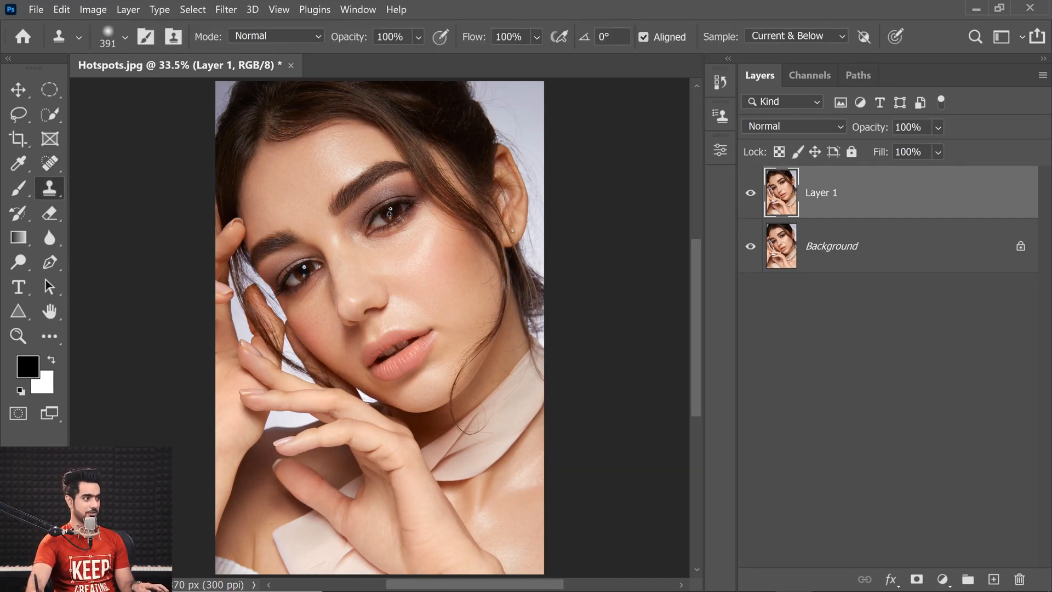
{"action": "mouse_move", "coordinate": [296, 186]}
{"action": "left_mouse_down"}
{"action": "mouse_move", "coordinate": [275, 202]}
{"action": "mouse_move", "coordinate": [315, 175]}
{"action": "left_mouse_up"}
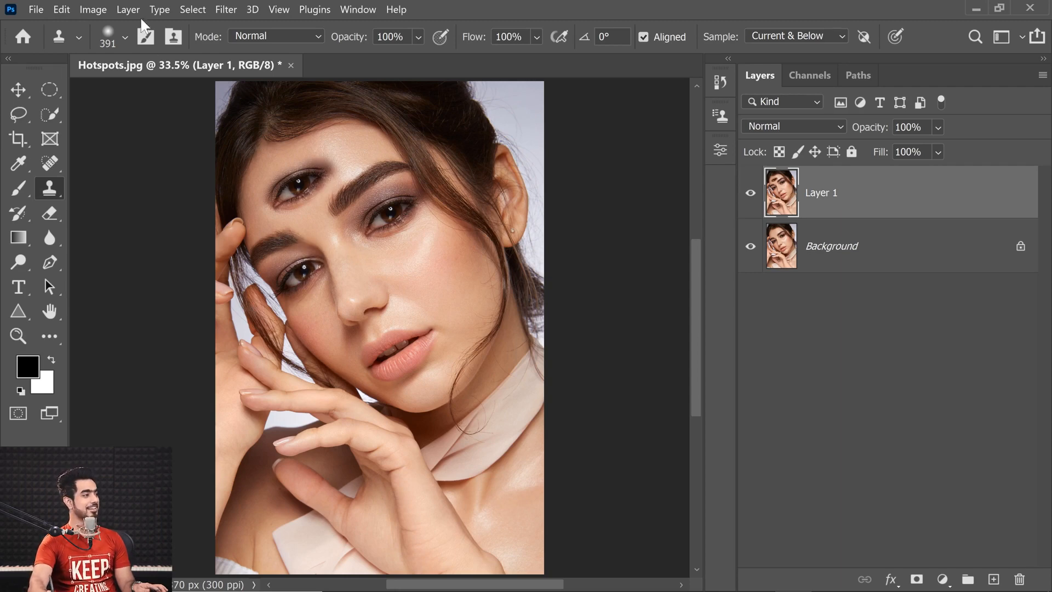
{"action": "left_click", "coordinate": [90, 10]}
{"action": "left_click", "coordinate": [93, 10]}
{"action": "left_click", "coordinate": [63, 9]}
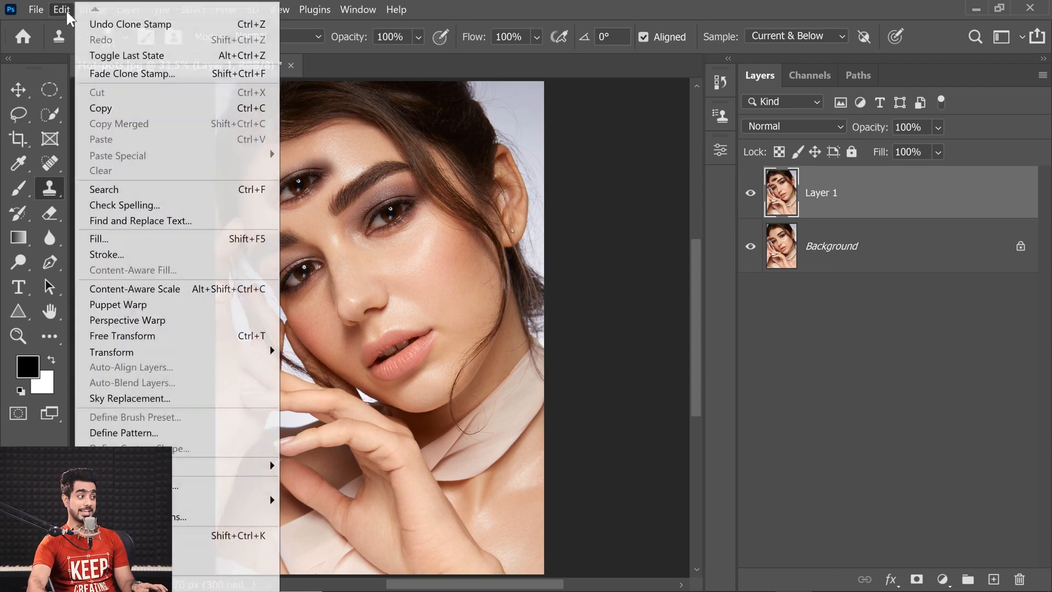
{"action": "left_click", "coordinate": [137, 72]}
{"action": "left_click_drag", "start_coordinate": [613, 289], "coordinate": [629, 287]}
{"action": "key", "text": "Return"}
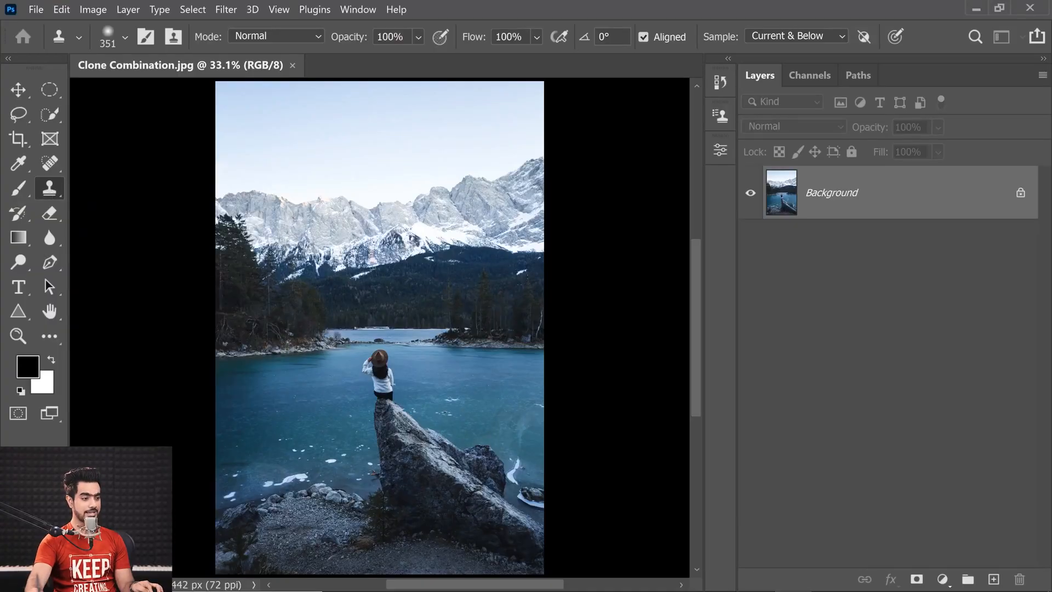
Step: Add a new empty layer above the Background in Clone Combination.jpg
{"action": "left_click", "coordinate": [991, 578]}
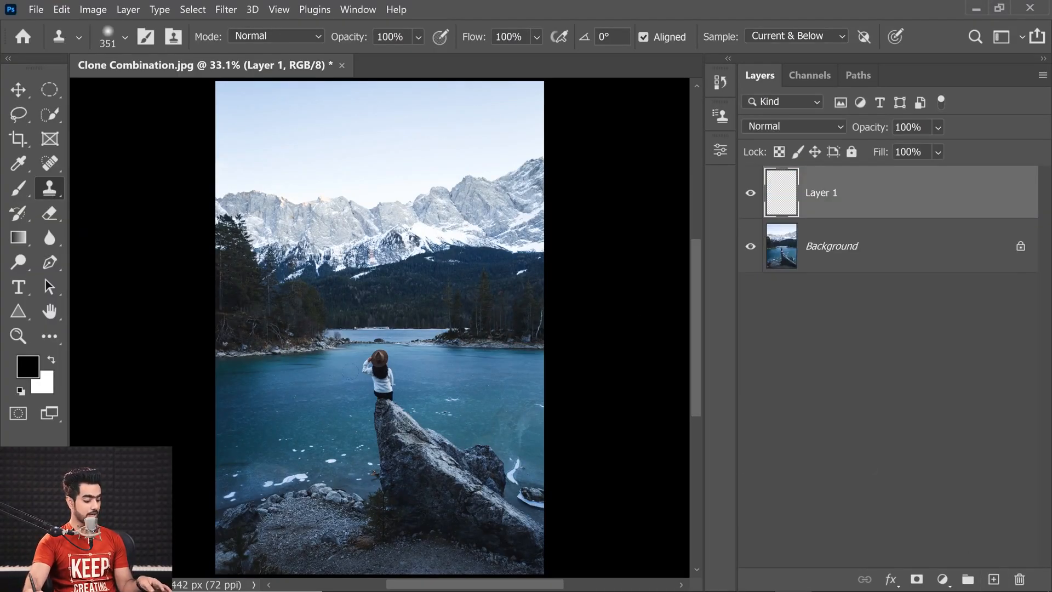
Step: Try to cover the woman on the rock with lake water using the 351 px Clone Stamp
{"action": "left_click", "coordinate": [326, 378], "text": "alt"}
{"action": "left_click_drag", "start_coordinate": [379, 358], "coordinate": [378, 366]}
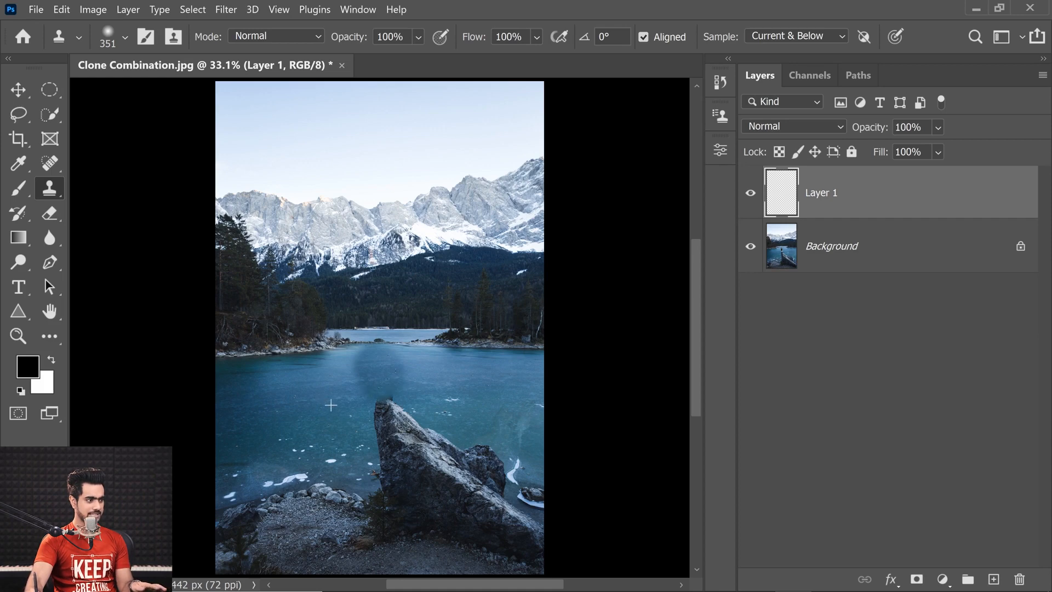
{"action": "scroll", "coordinate": [368, 359], "scroll_direction": "up", "scroll_amount": 5}
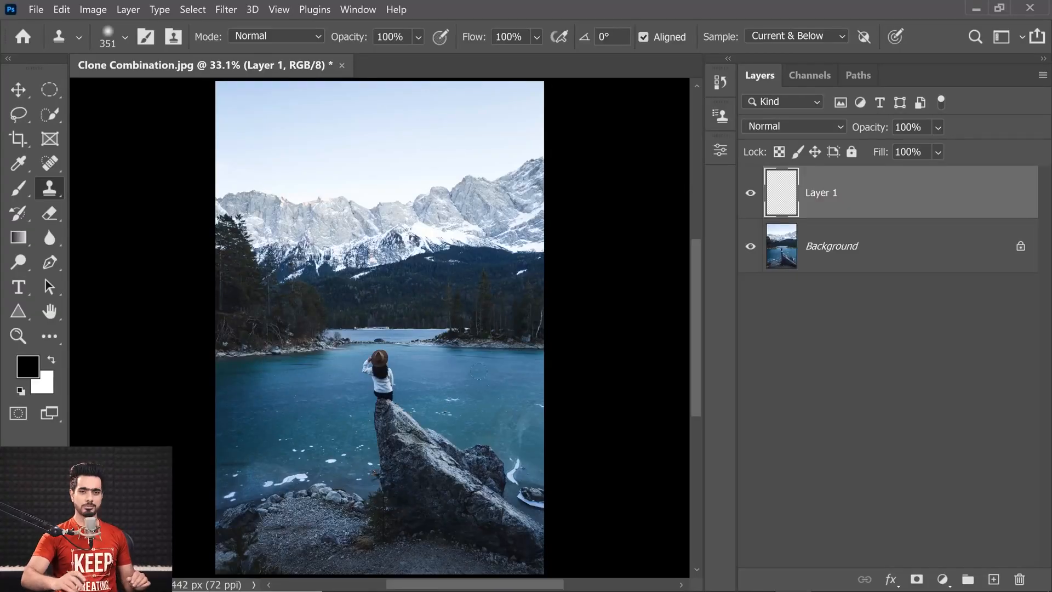
{"action": "left_click_drag", "start_coordinate": [388, 379], "coordinate": [434, 409]}
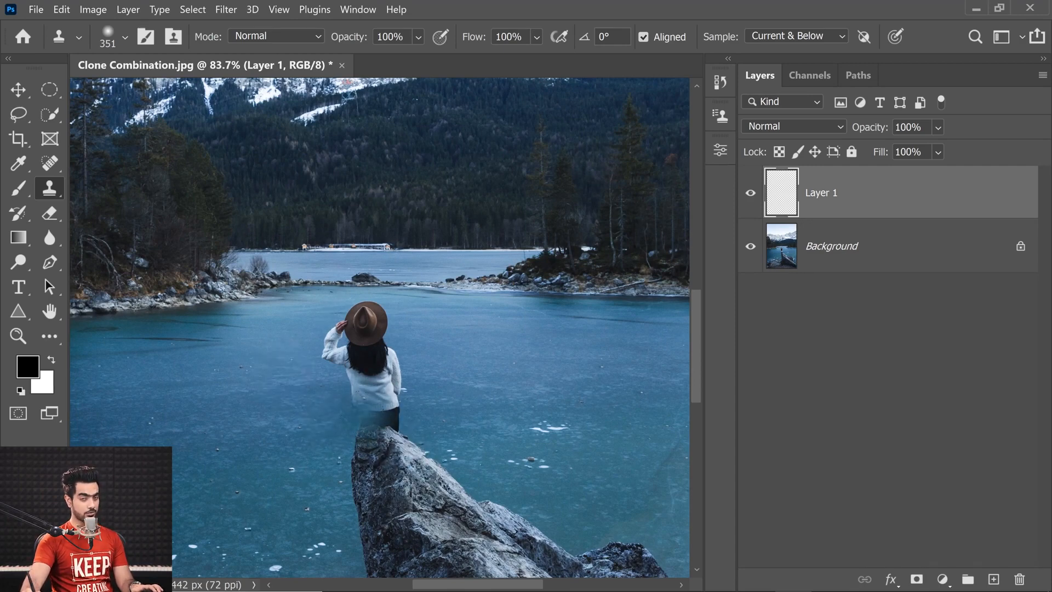
Step: Try removing the woman with a 78 px Spot Healing Brush, inspect the rock tip, and undo the strokes
{"action": "left_click", "coordinate": [54, 165]}
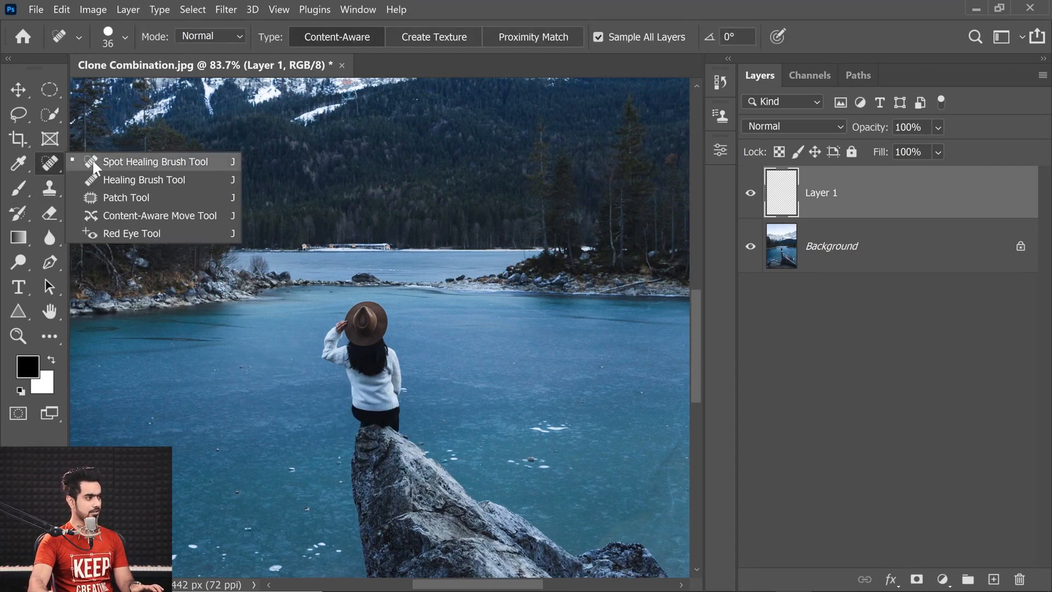
{"action": "left_click", "coordinate": [131, 161]}
{"action": "right_click", "coordinate": [367, 316]}
{"action": "right_click", "coordinate": [349, 322], "text": "alt"}
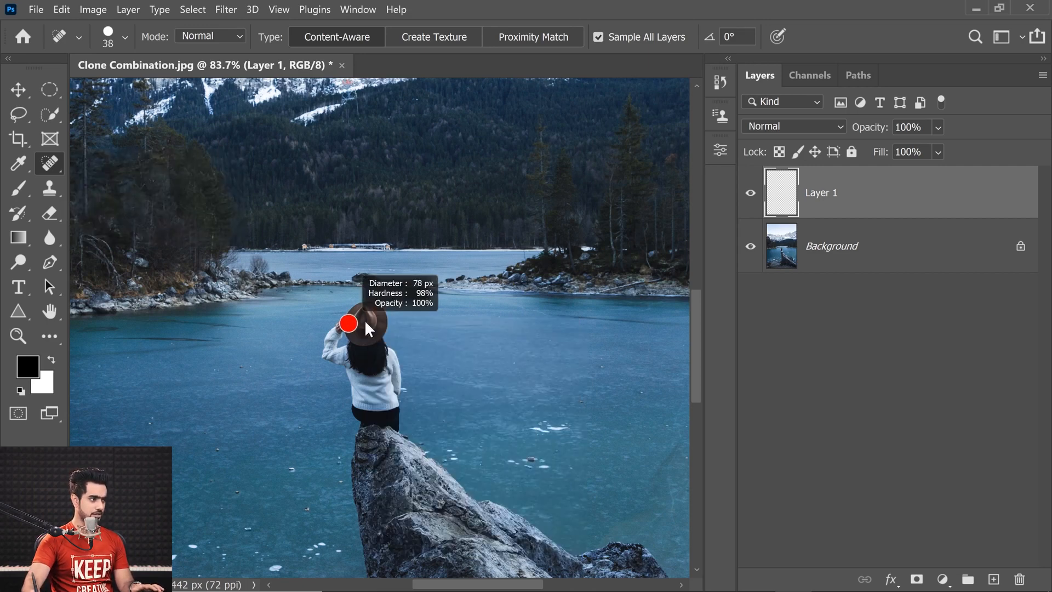
{"action": "mouse_move", "coordinate": [349, 332]}
{"action": "left_mouse_down"}
{"action": "mouse_move", "coordinate": [335, 358]}
{"action": "mouse_move", "coordinate": [373, 366]}
{"action": "left_mouse_up"}
{"action": "left_click_drag", "start_coordinate": [364, 430], "coordinate": [390, 416]}
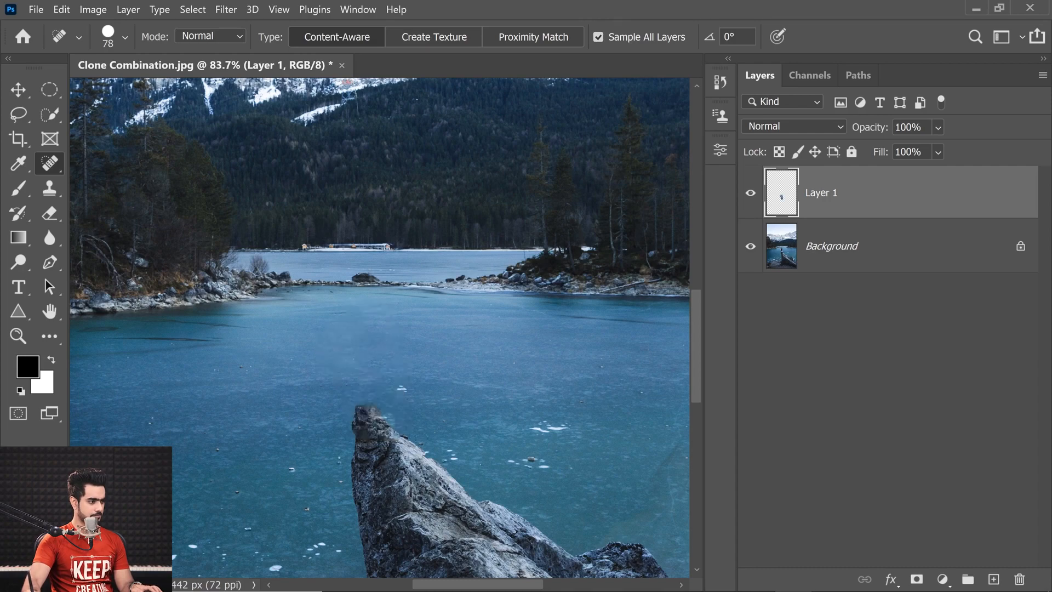
{"action": "scroll", "coordinate": [386, 427], "scroll_direction": "up", "scroll_amount": 6}
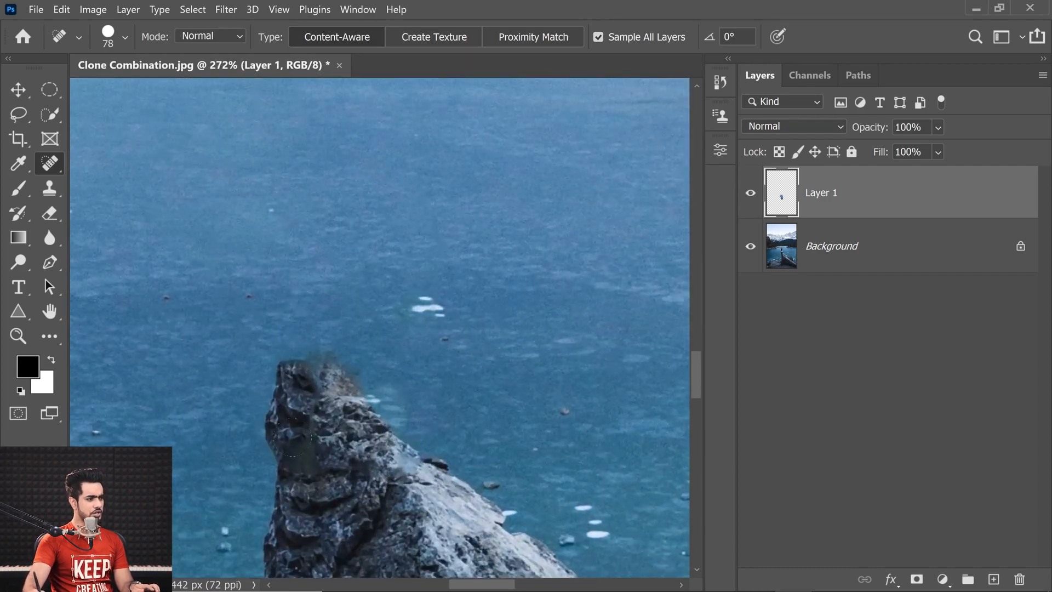
{"action": "scroll", "coordinate": [397, 337], "scroll_direction": "down", "scroll_amount": 6}
{"action": "key", "text": "ctrl+z"}
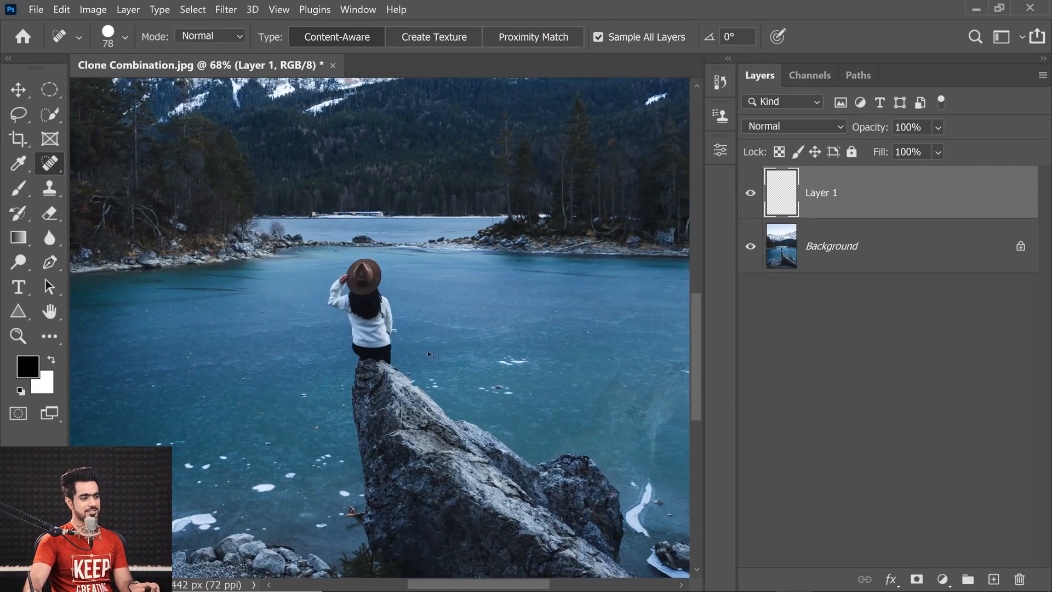
Step: Try to paint lake water over the woman's hat and hair with the Healing Brush in Lighten mode, and undo it
{"action": "right_click", "coordinate": [53, 170]}
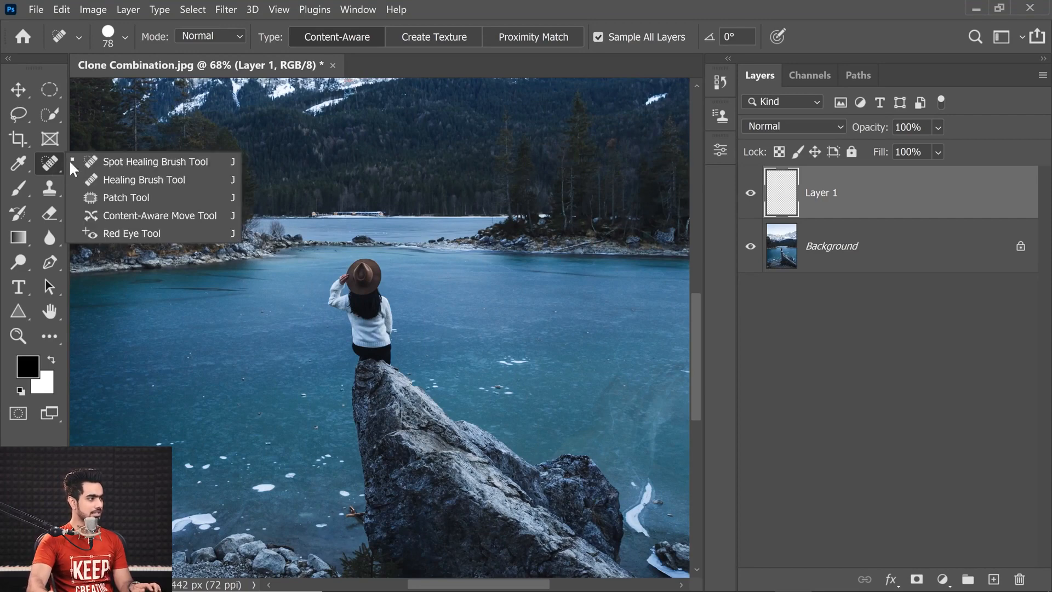
{"action": "left_click", "coordinate": [120, 181]}
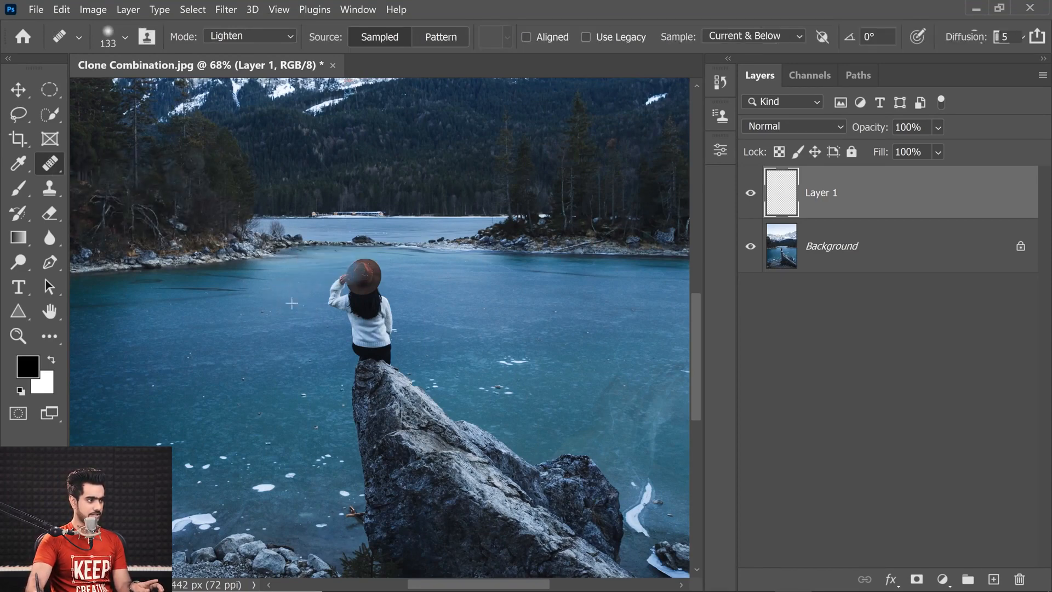
{"action": "left_click_drag", "start_coordinate": [364, 276], "coordinate": [366, 304]}
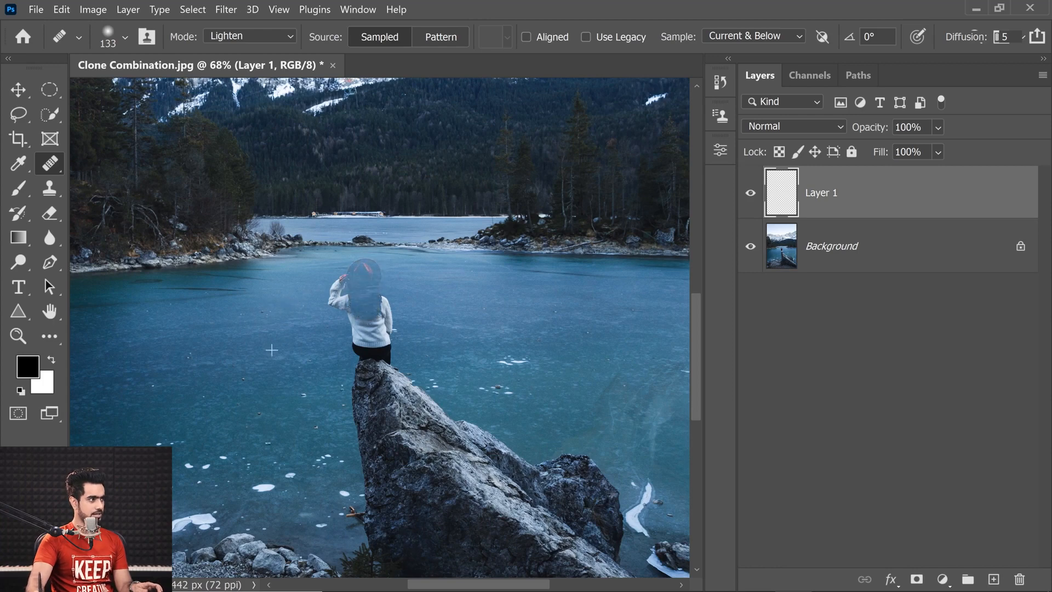
{"action": "key", "text": "ctrl+z"}
Step: Set the Healing Brush mode to Normal, try painting out the woman down to the rock, and undo it
{"action": "left_click", "coordinate": [241, 36]}
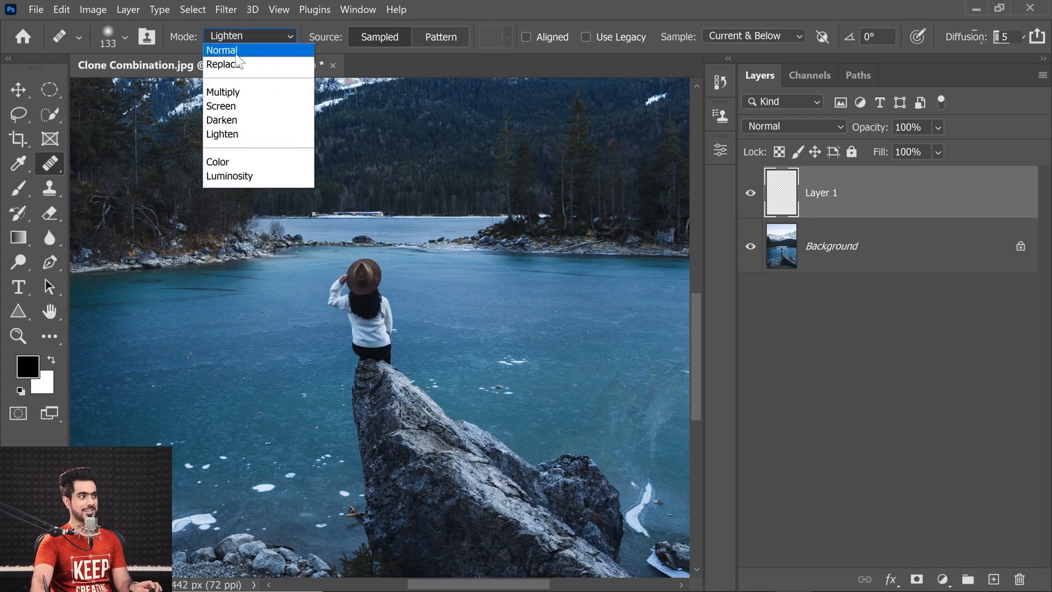
{"action": "left_click", "coordinate": [238, 51]}
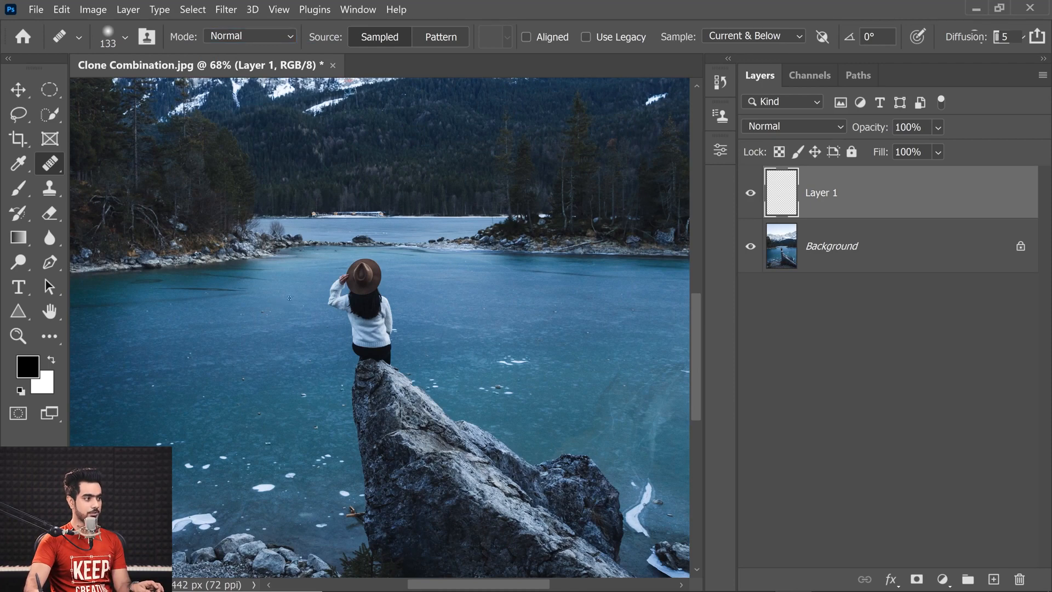
{"action": "mouse_move", "coordinate": [365, 276]}
{"action": "left_mouse_down"}
{"action": "mouse_move", "coordinate": [369, 294]}
{"action": "mouse_move", "coordinate": [340, 304]}
{"action": "mouse_move", "coordinate": [363, 317]}
{"action": "mouse_move", "coordinate": [352, 343]}
{"action": "mouse_move", "coordinate": [419, 373]}
{"action": "mouse_move", "coordinate": [407, 342]}
{"action": "left_mouse_up"}
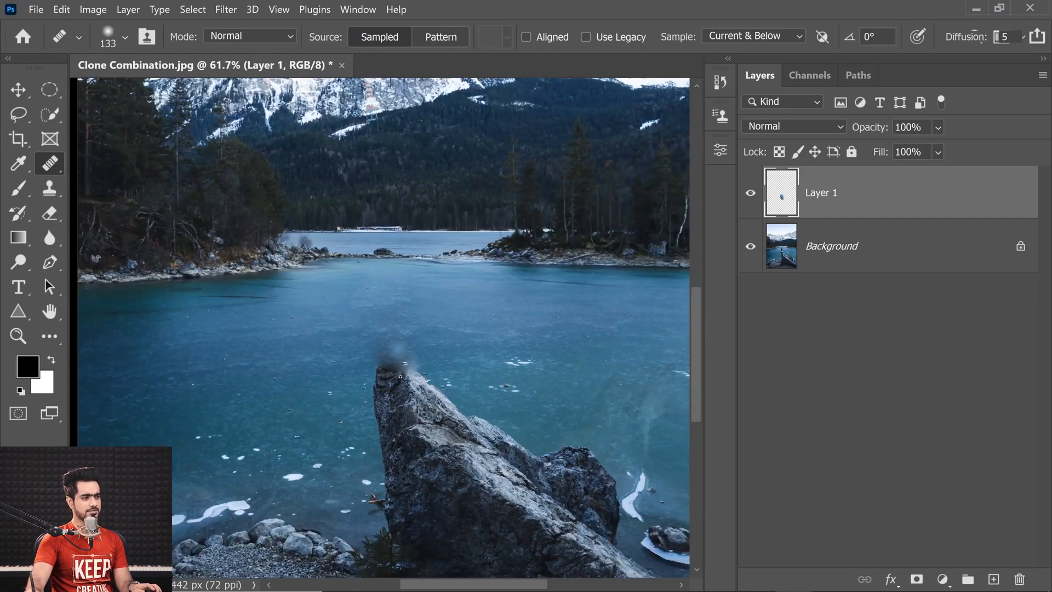
{"action": "scroll", "coordinate": [400, 376], "scroll_direction": "up", "scroll_amount": 5}
{"action": "key", "text": "ctrl+z"}
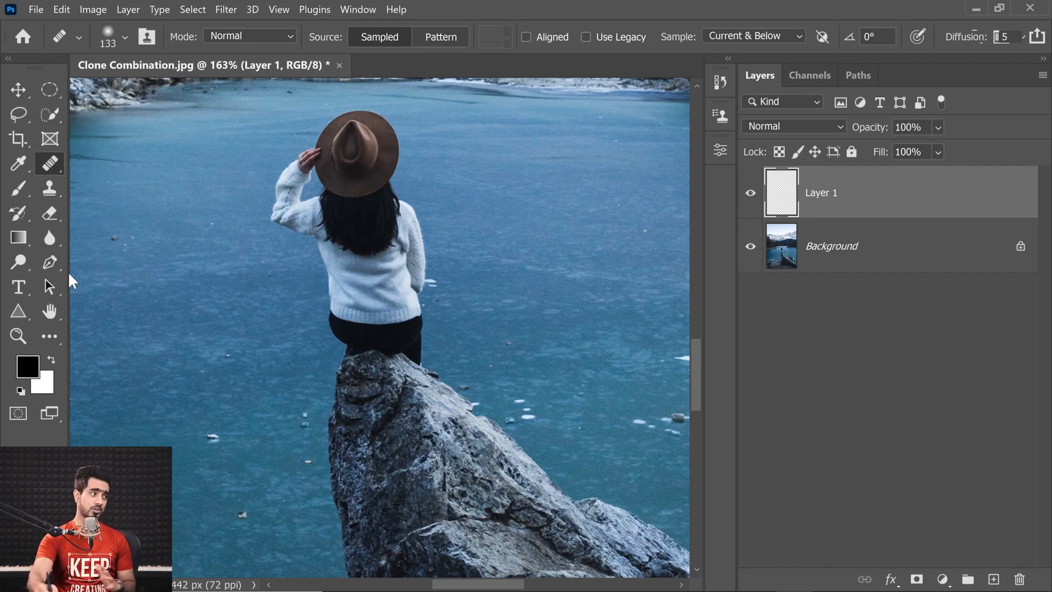
{"action": "left_click", "coordinate": [53, 163]}
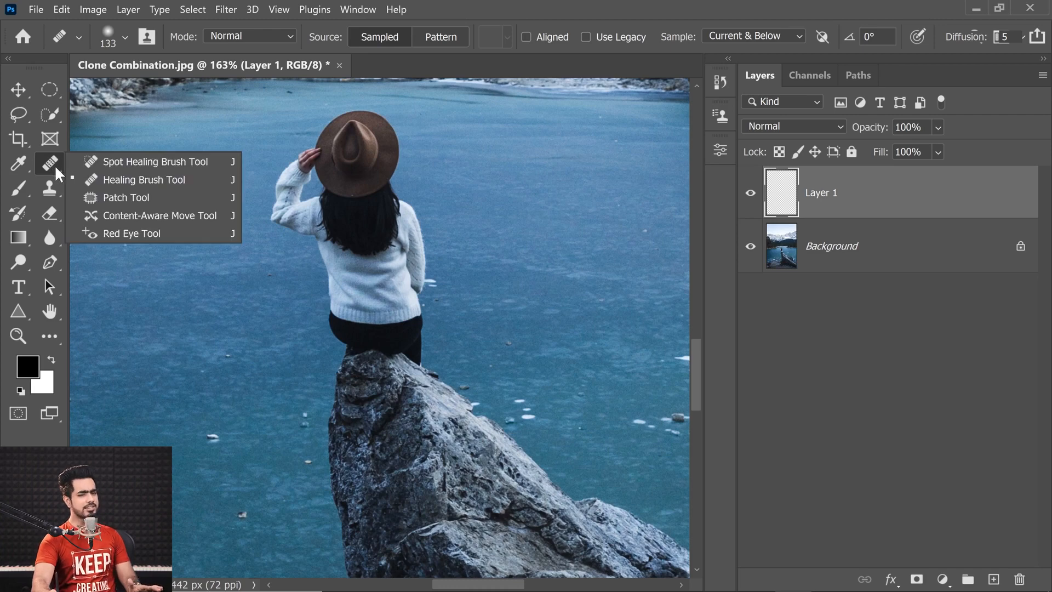
{"action": "left_click", "coordinate": [96, 174]}
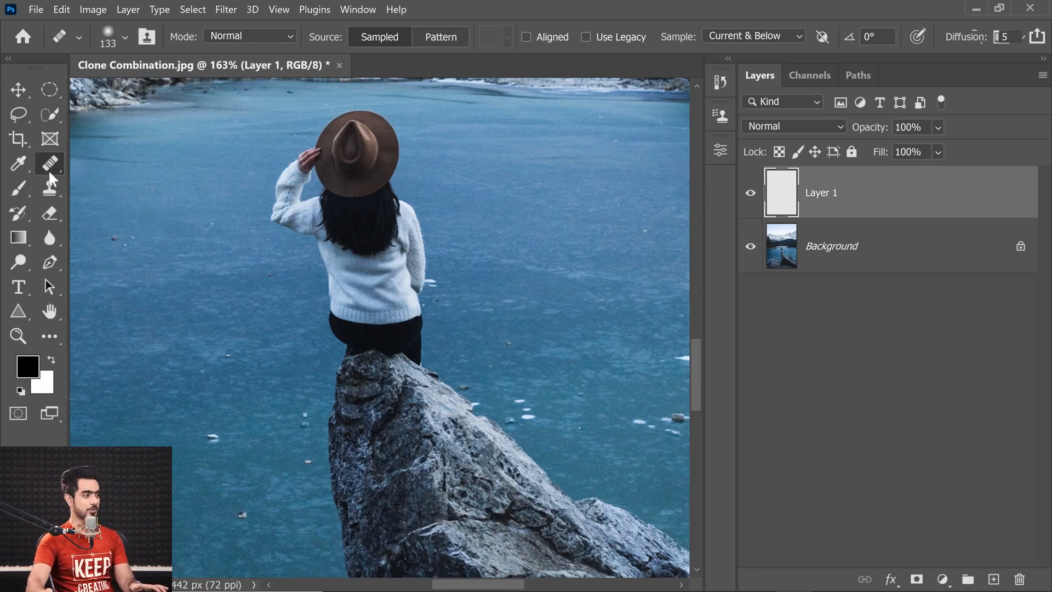
Step: Switch to the Clone Stamp Tool and set its brush size to 168 px for the area where the woman meets the rock
{"action": "left_click", "coordinate": [47, 187]}
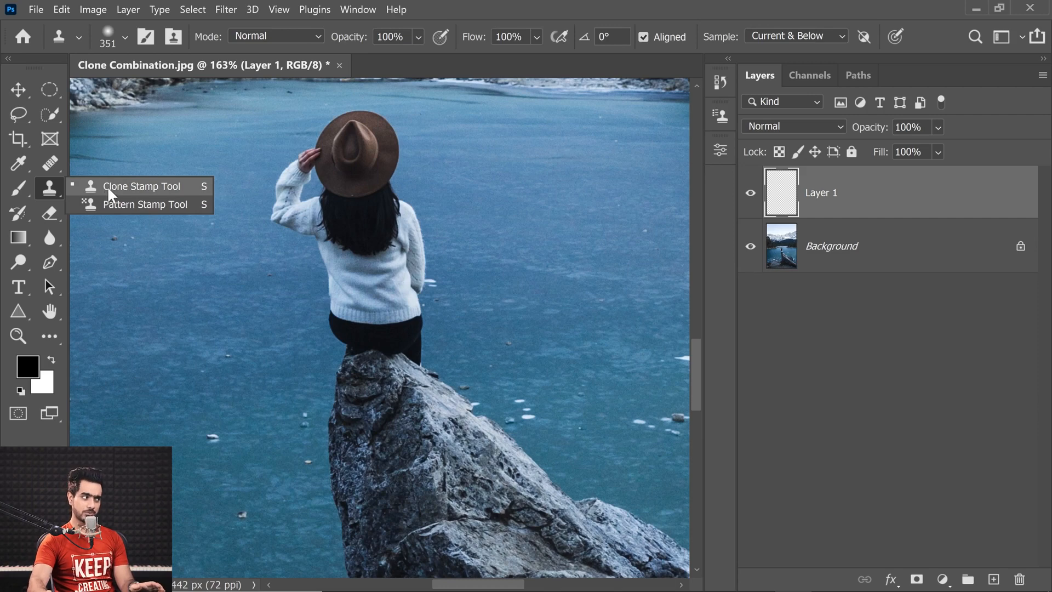
{"action": "left_click", "coordinate": [107, 186]}
{"action": "left_click_drag", "start_coordinate": [374, 333], "coordinate": [343, 334]}
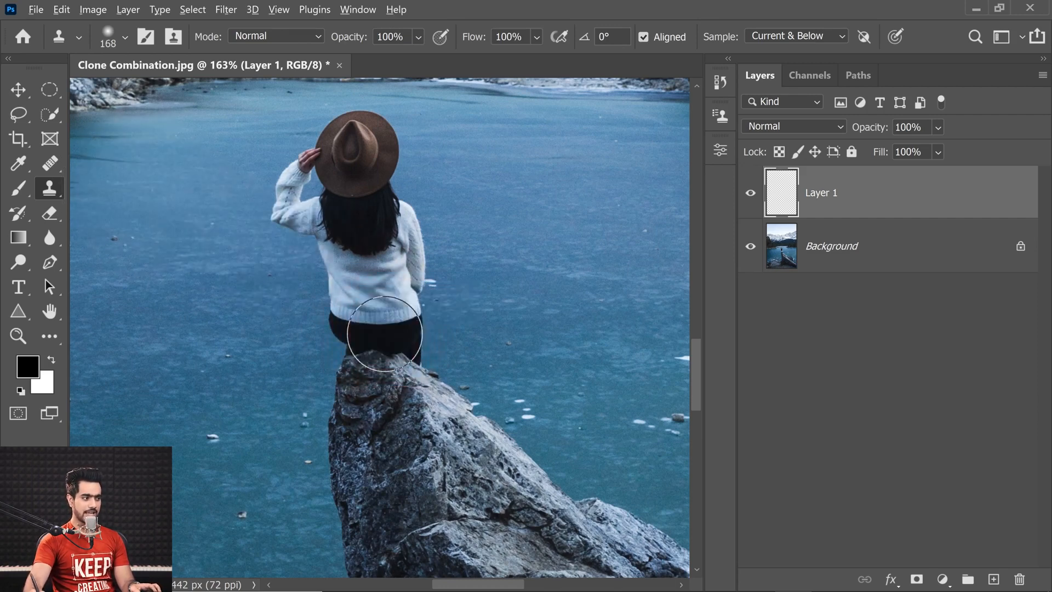
{"action": "scroll", "coordinate": [381, 340], "scroll_direction": "up", "scroll_amount": 4}
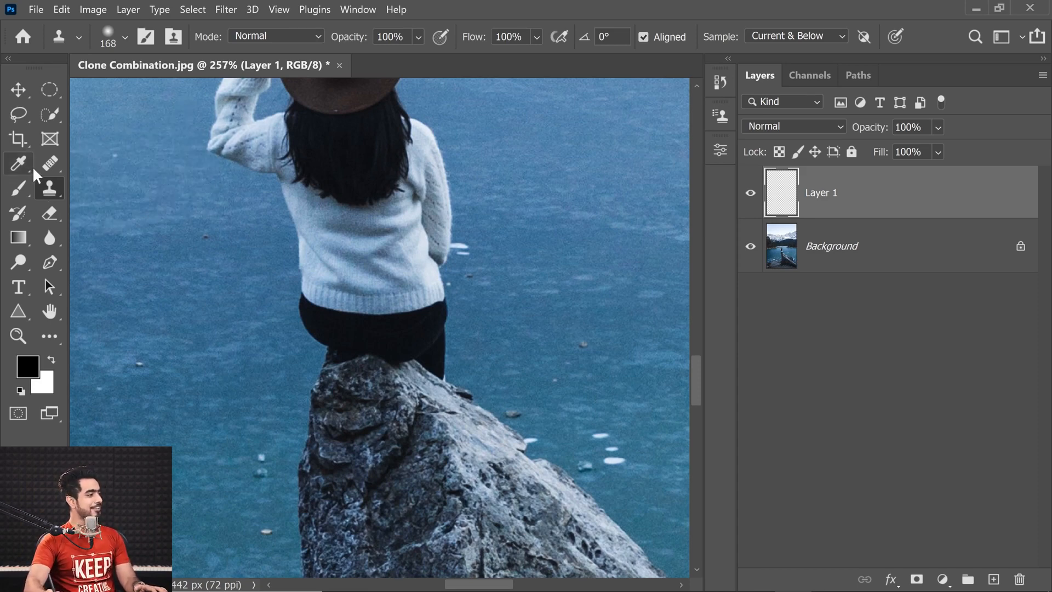
Step: Select the rock with the Lasso Tool, outlining a new tip over the woman's trousers and including the rock body below
{"action": "left_click", "coordinate": [18, 114]}
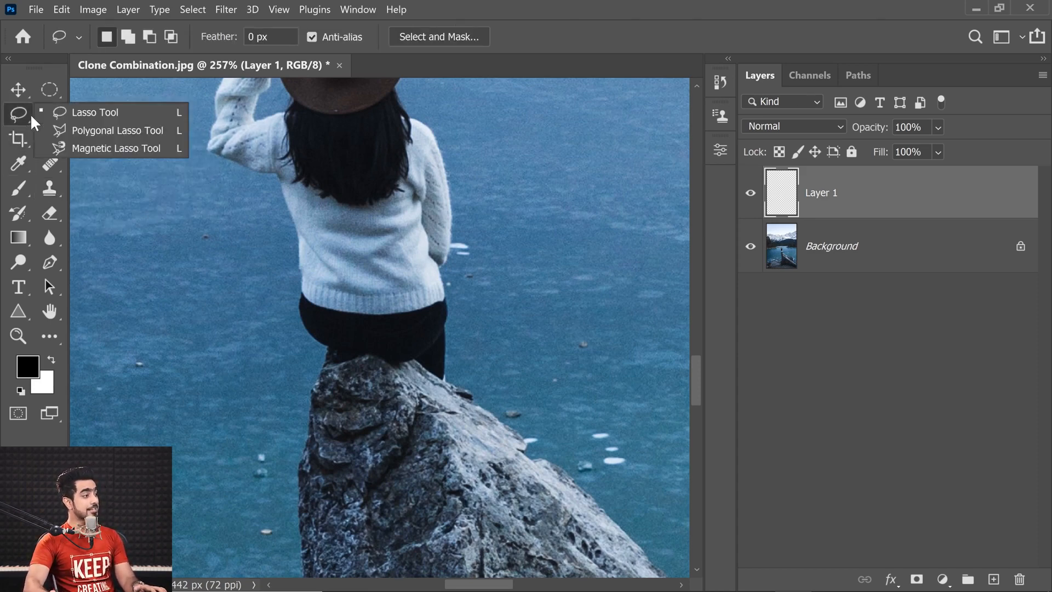
{"action": "left_click", "coordinate": [80, 113]}
{"action": "scroll", "coordinate": [386, 386], "scroll_direction": "up", "scroll_amount": 5}
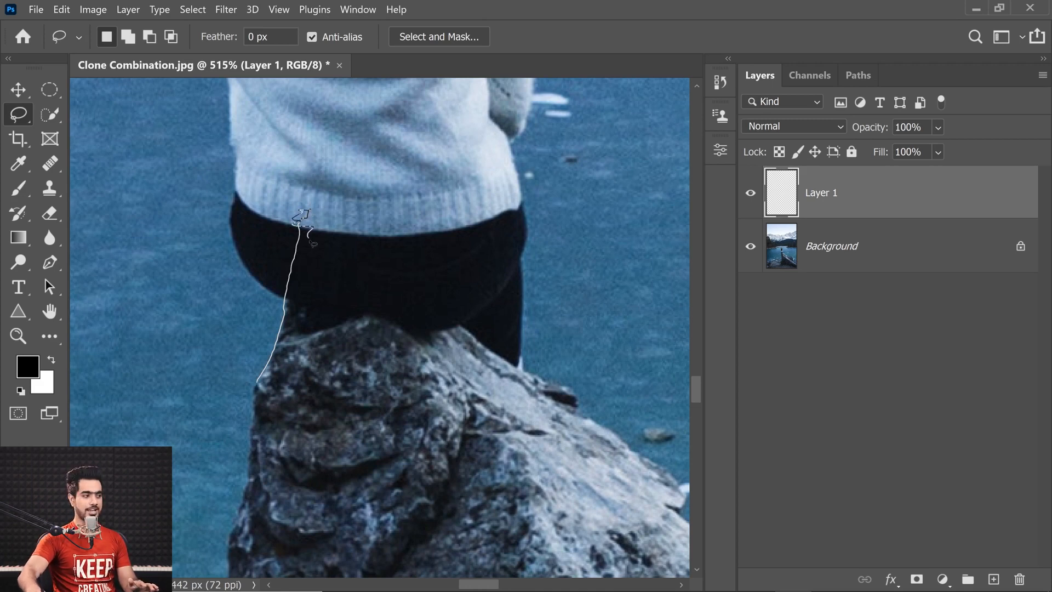
{"action": "left_click_drag", "start_coordinate": [331, 240], "coordinate": [326, 237]}
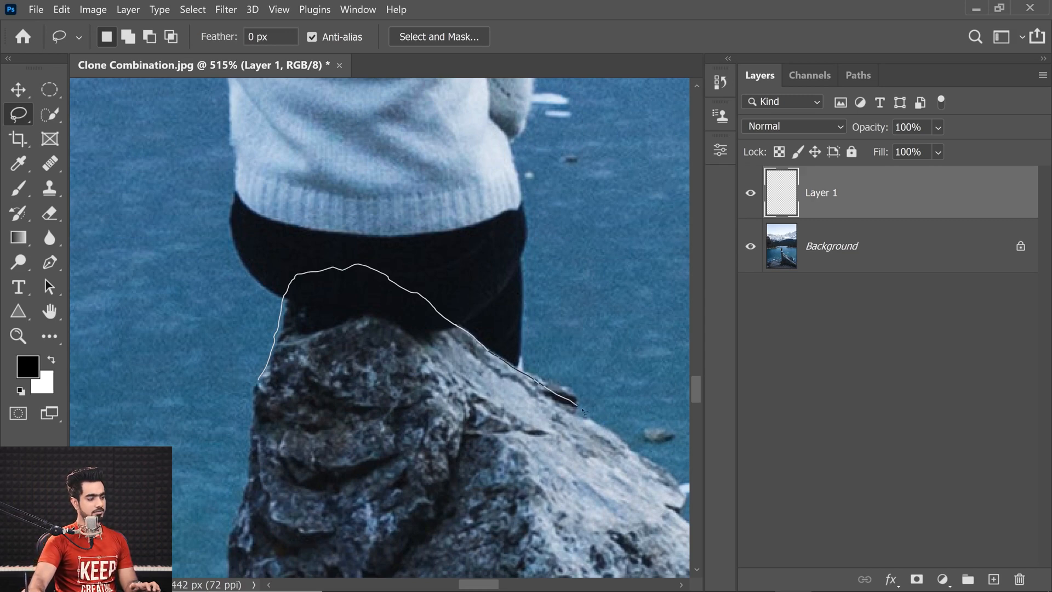
{"action": "left_click_drag", "start_coordinate": [262, 490], "coordinate": [260, 377]}
{"action": "scroll", "coordinate": [269, 367], "scroll_direction": "down", "scroll_amount": 5}
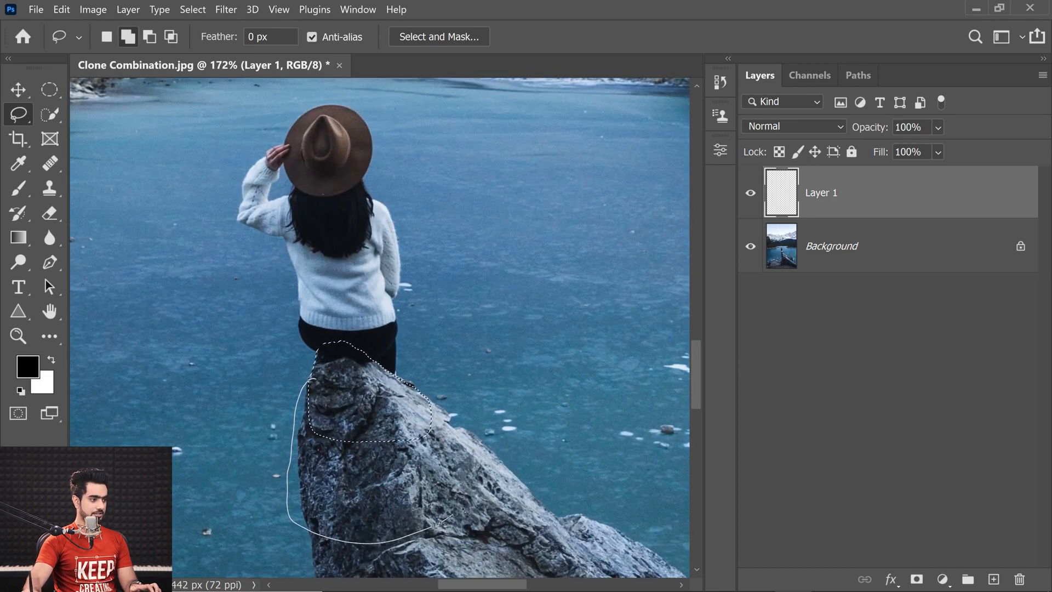
{"action": "left_click_drag", "start_coordinate": [406, 401], "coordinate": [409, 404]}
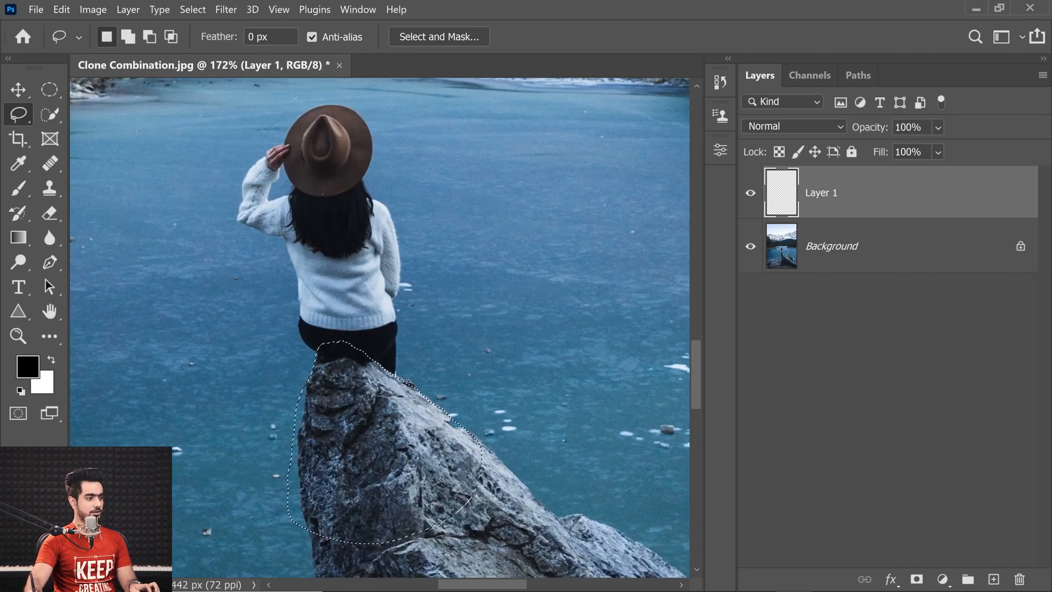
Step: Add to the lasso selection along the rock's slope beneath the woman's leg, past the small dark ledge
{"action": "scroll", "coordinate": [414, 401], "scroll_direction": "up", "scroll_amount": 8}
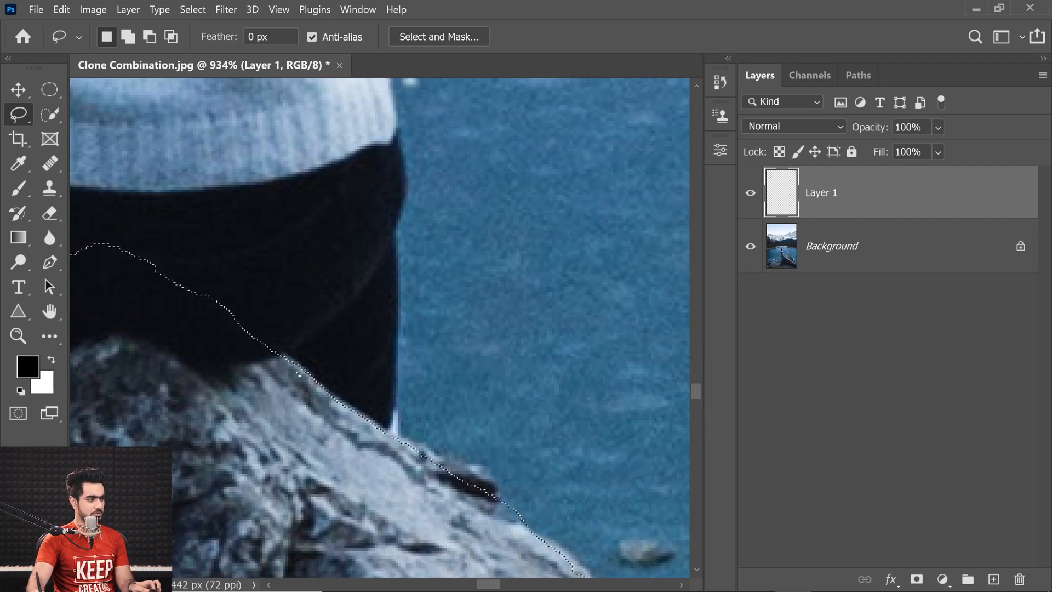
{"action": "key", "text": "shift"}
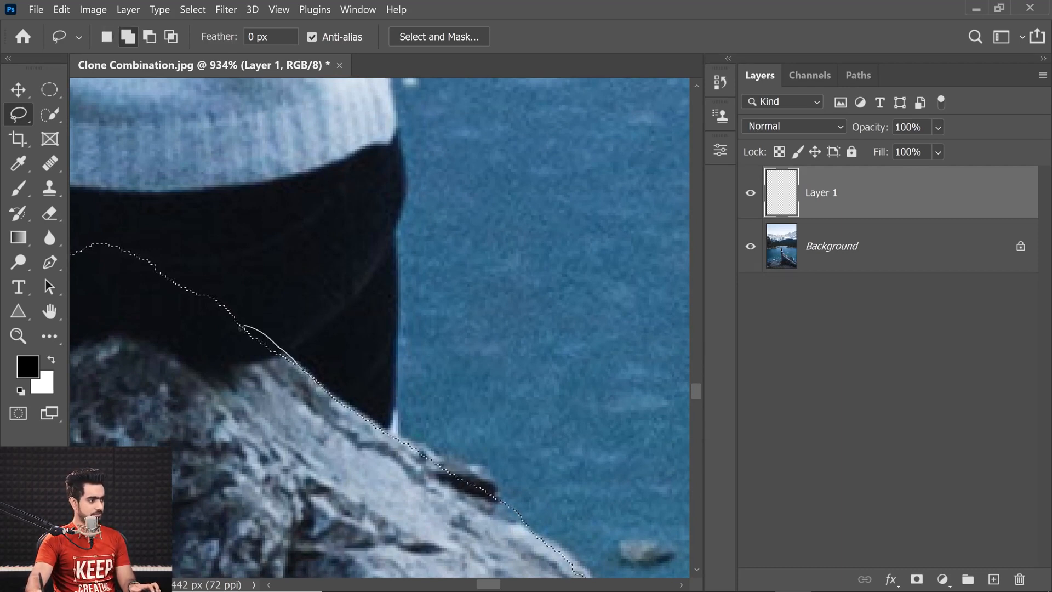
{"action": "left_click_drag", "start_coordinate": [241, 327], "coordinate": [132, 325]}
{"action": "scroll", "coordinate": [306, 373], "scroll_direction": "down", "scroll_amount": 2}
{"action": "key", "text": "ctrl+d"}
{"action": "scroll", "coordinate": [356, 408], "scroll_direction": "up", "scroll_amount": 2}
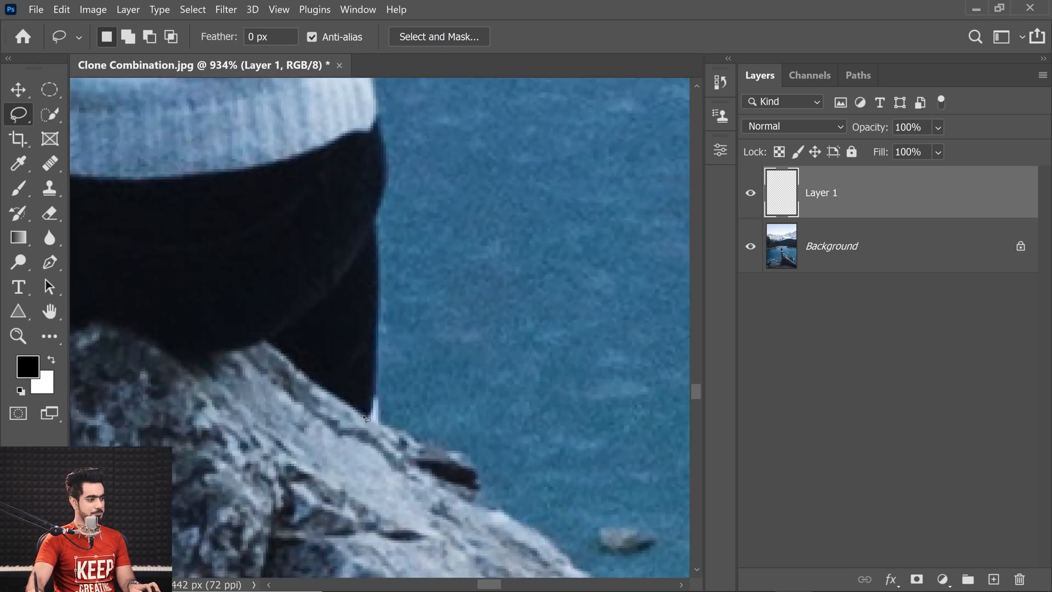
{"action": "left_click_drag", "start_coordinate": [304, 382], "coordinate": [320, 389]}
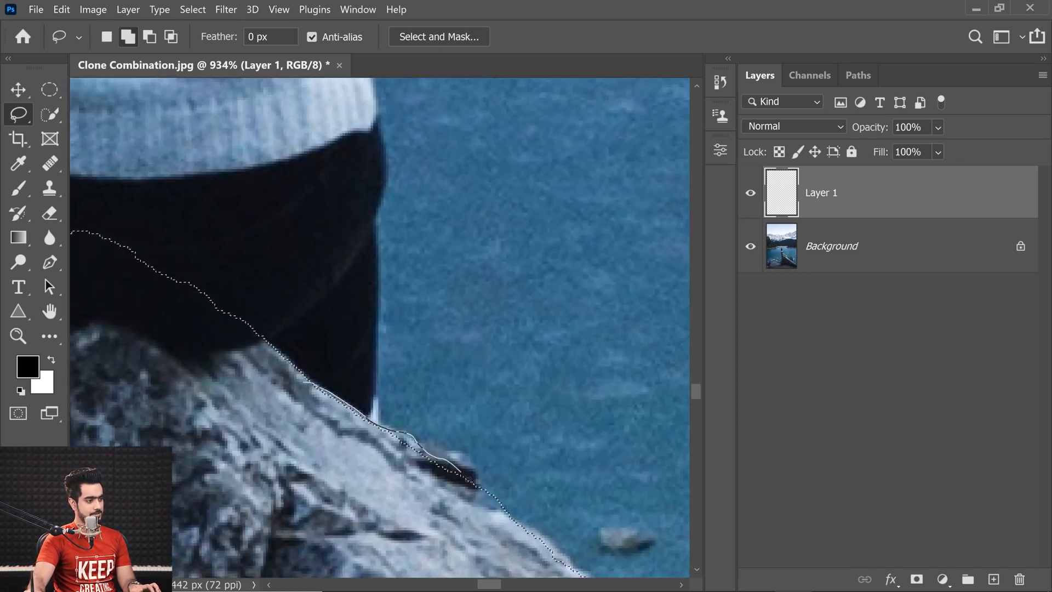
{"action": "left_click_drag", "start_coordinate": [461, 472], "coordinate": [463, 474]}
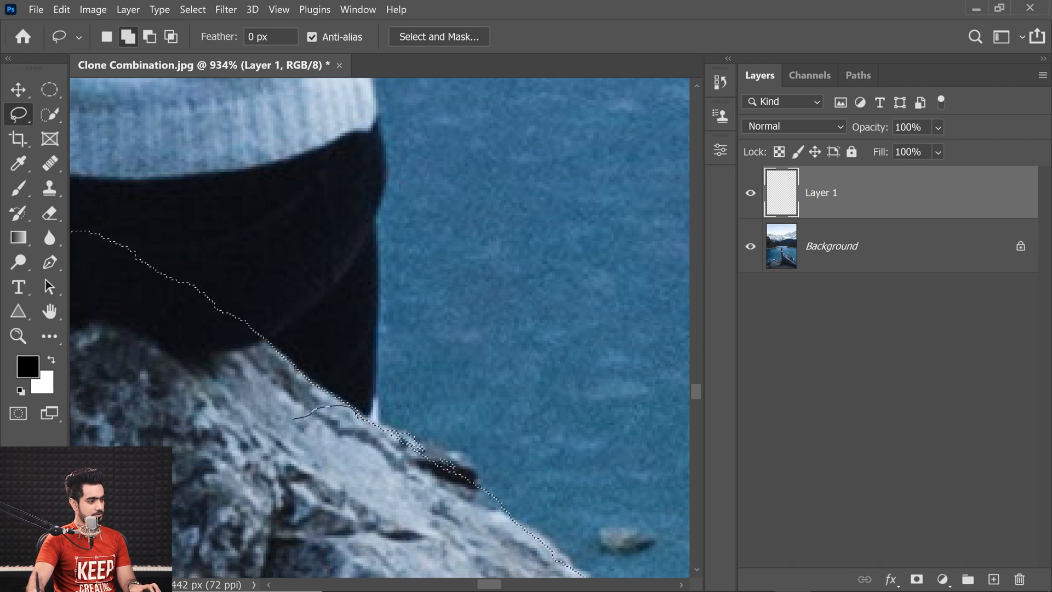
{"action": "left_click_drag", "start_coordinate": [446, 558], "coordinate": [444, 557]}
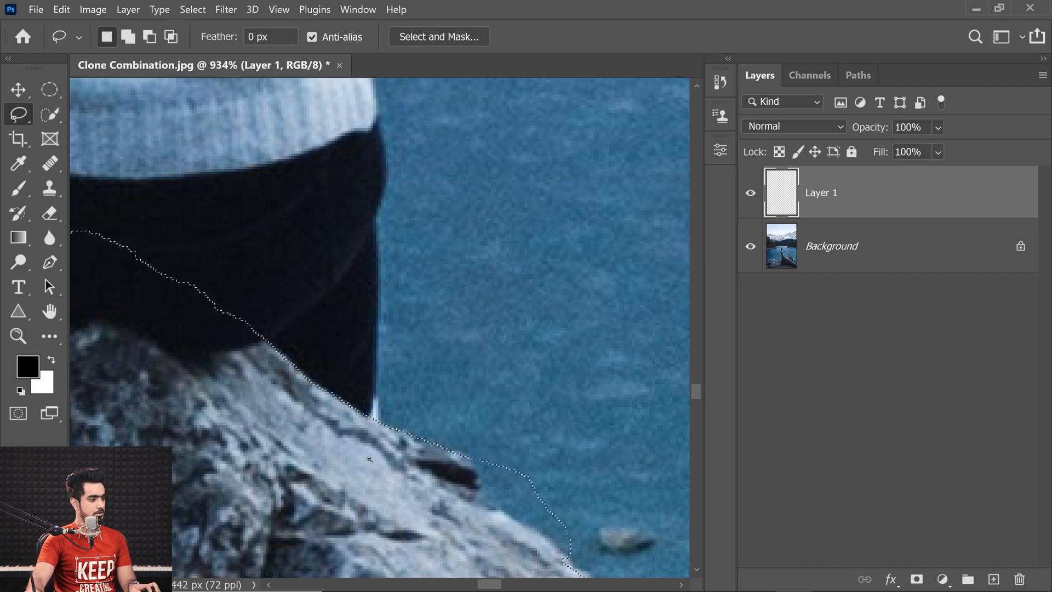
Step: Extend the selection outward over the water along the rock's lower slope
{"action": "scroll", "coordinate": [433, 482], "scroll_direction": "down", "scroll_amount": 3}
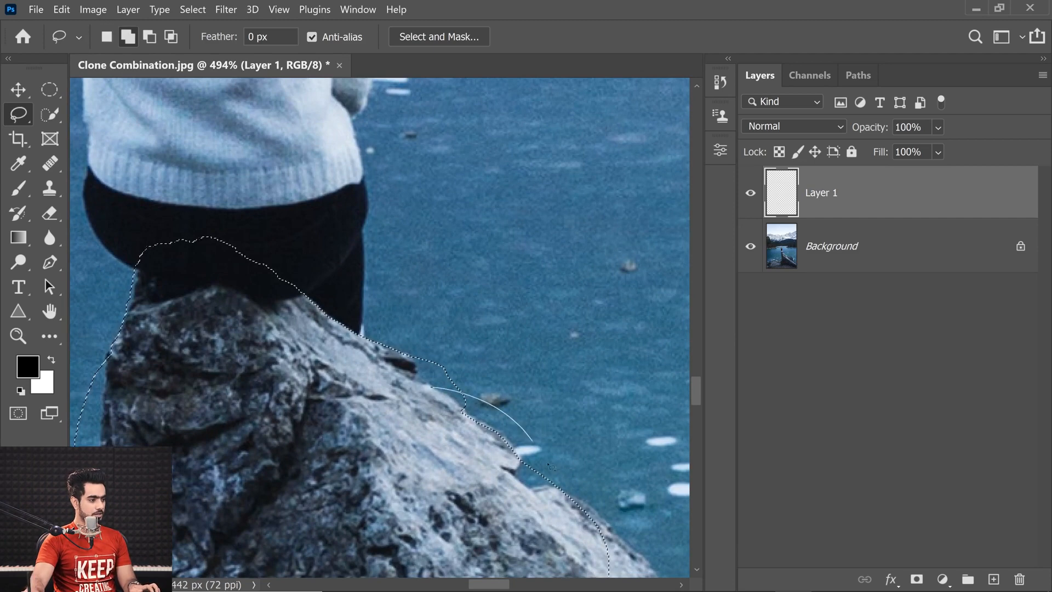
{"action": "scroll", "coordinate": [424, 403], "scroll_direction": "down", "scroll_amount": 3}
{"action": "mouse_move", "coordinate": [219, 285]}
{"action": "left_mouse_down"}
{"action": "mouse_move", "coordinate": [200, 428]}
{"action": "mouse_move", "coordinate": [329, 574]}
{"action": "mouse_move", "coordinate": [507, 378]}
{"action": "left_mouse_up"}
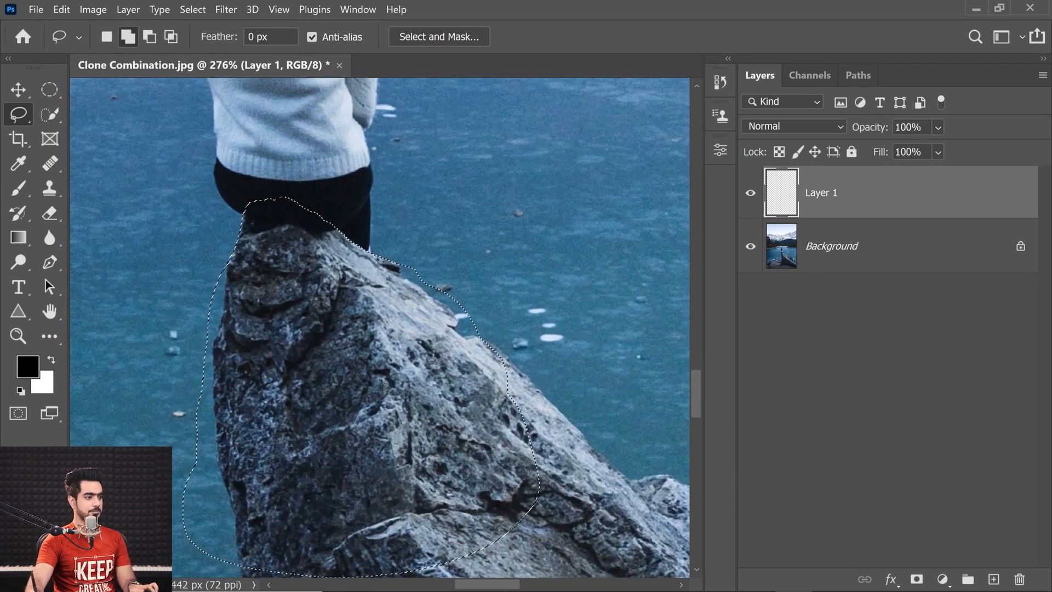
{"action": "mouse_move", "coordinate": [447, 329]}
{"action": "left_mouse_down"}
{"action": "mouse_move", "coordinate": [542, 391]}
{"action": "mouse_move", "coordinate": [493, 427]}
{"action": "left_mouse_up"}
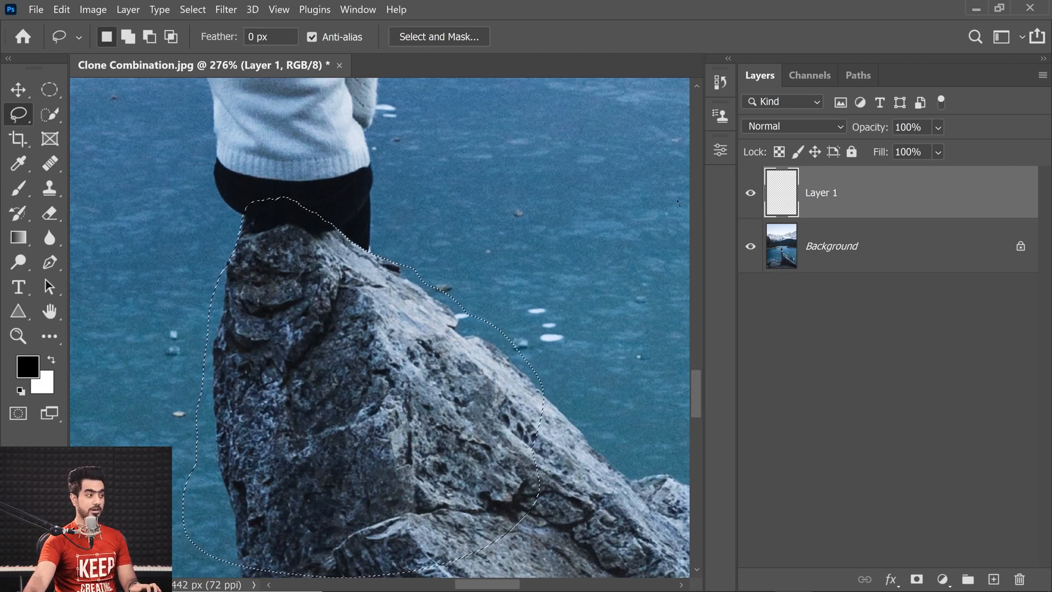
Step: Try cloning rock texture into the selected tip with a 78 px Clone Stamp, inspect the edge unselected, and undo the strokes
{"action": "left_click", "coordinate": [49, 188]}
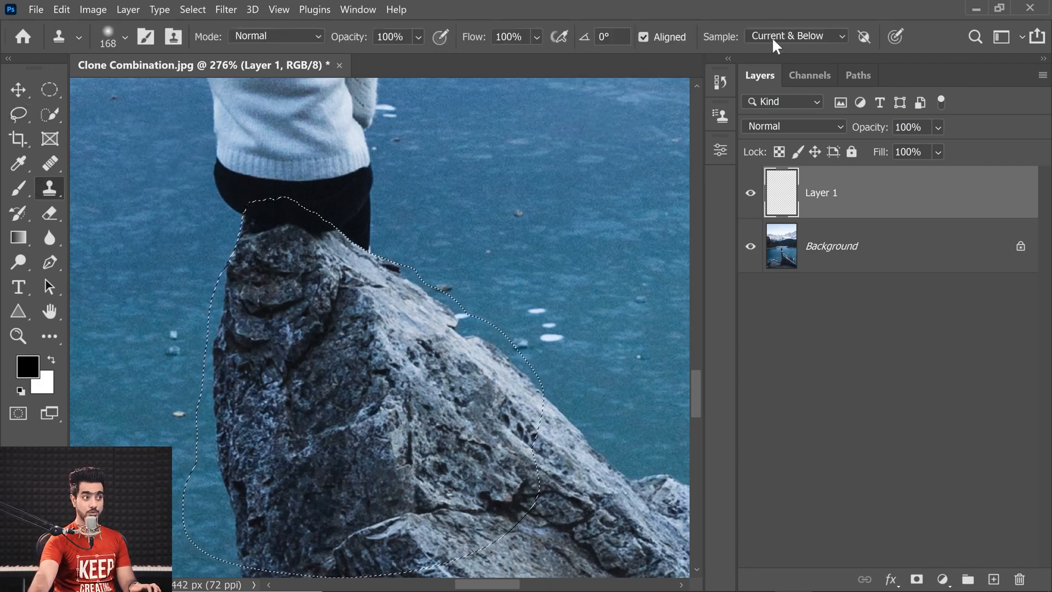
{"action": "mouse_move", "coordinate": [281, 227]}
{"action": "left_mouse_down"}
{"action": "mouse_move", "coordinate": [314, 331]}
{"action": "mouse_move", "coordinate": [336, 332]}
{"action": "mouse_move", "coordinate": [345, 362]}
{"action": "mouse_move", "coordinate": [300, 363]}
{"action": "left_mouse_up"}
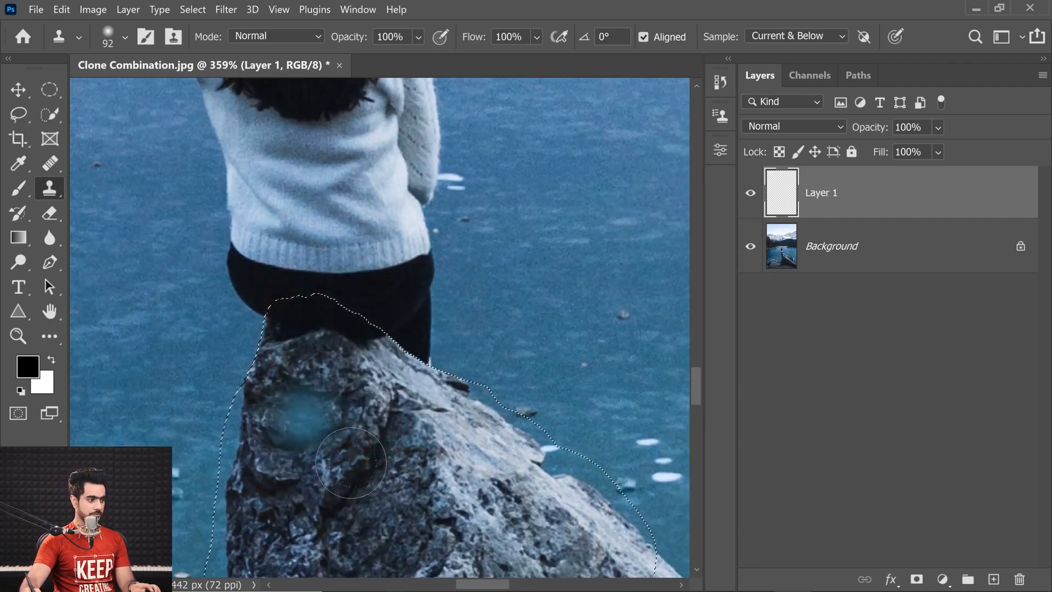
{"action": "left_click_drag", "start_coordinate": [353, 463], "coordinate": [338, 464]}
{"action": "left_click", "coordinate": [378, 525], "text": "alt"}
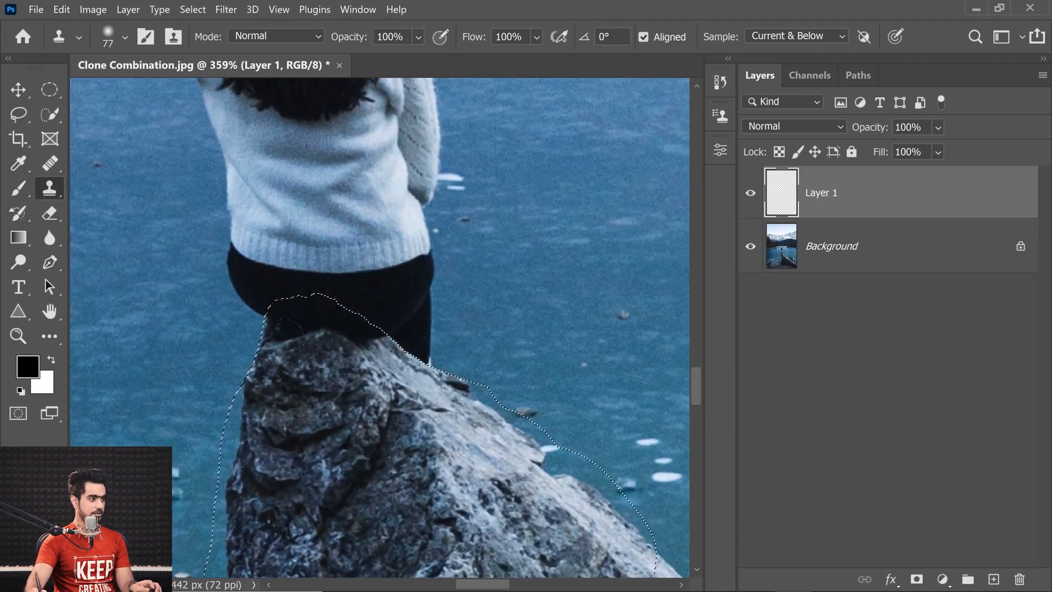
{"action": "mouse_move", "coordinate": [283, 339]}
{"action": "left_mouse_down"}
{"action": "mouse_move", "coordinate": [307, 313]}
{"action": "mouse_move", "coordinate": [296, 296]}
{"action": "mouse_move", "coordinate": [274, 329]}
{"action": "mouse_move", "coordinate": [310, 332]}
{"action": "left_mouse_up"}
{"action": "right_click", "coordinate": [468, 496]}
{"action": "left_click", "coordinate": [453, 497], "text": "alt"}
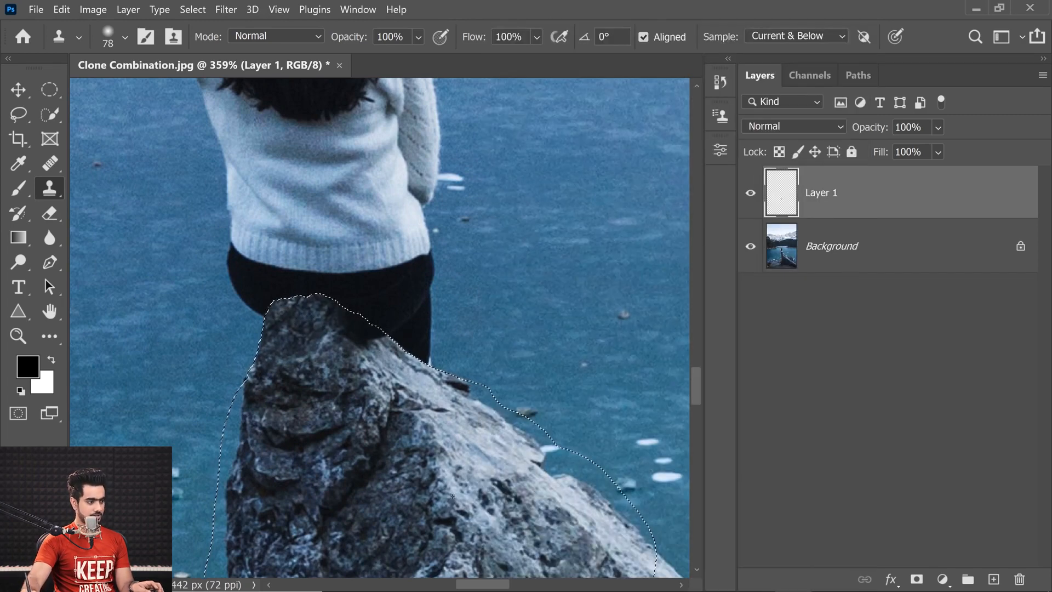
{"action": "left_click_drag", "start_coordinate": [348, 321], "coordinate": [493, 406]}
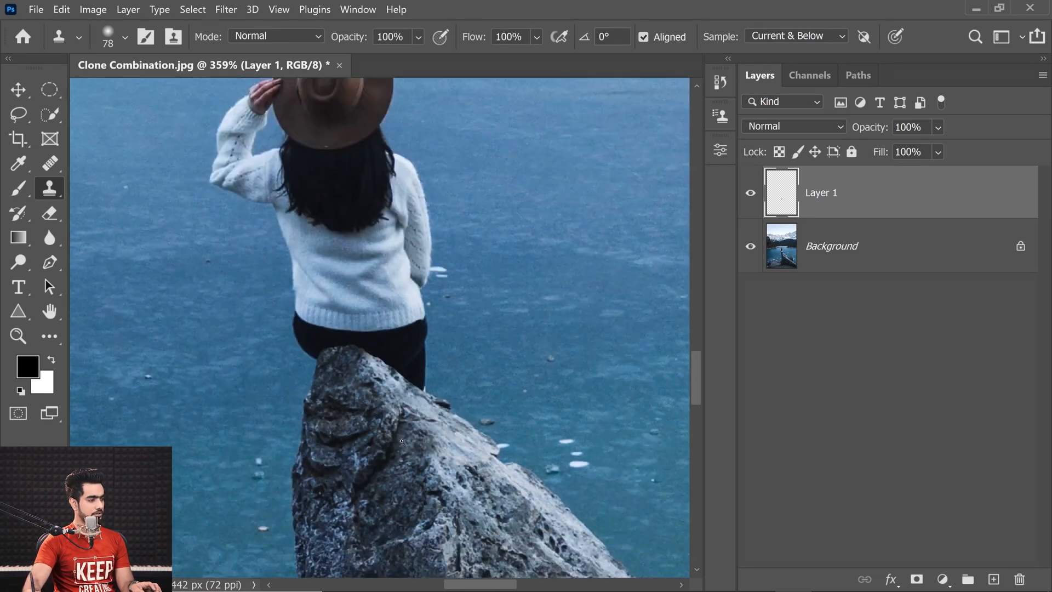
{"action": "left_click_drag", "start_coordinate": [402, 441], "coordinate": [379, 422]}
{"action": "left_click_drag", "start_coordinate": [368, 410], "coordinate": [444, 406]}
{"action": "key", "text": "ctrl+z"}
{"action": "key", "text": "ctrl+z"}
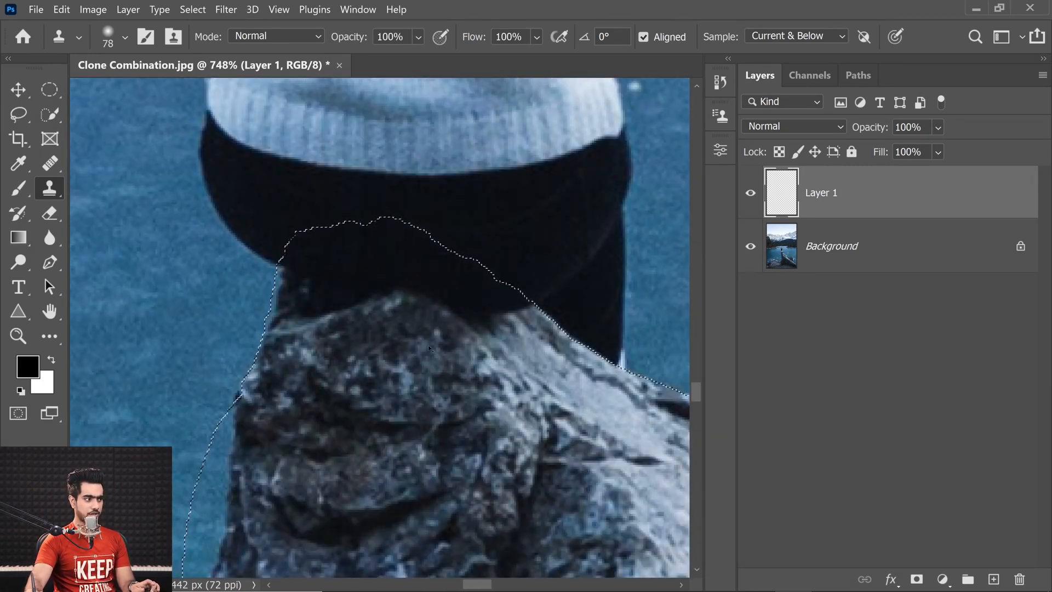
Step: Feather the rock selection by 1 pixel
{"action": "left_click", "coordinate": [193, 9]}
{"action": "mouse_move", "coordinate": [225, 241]}
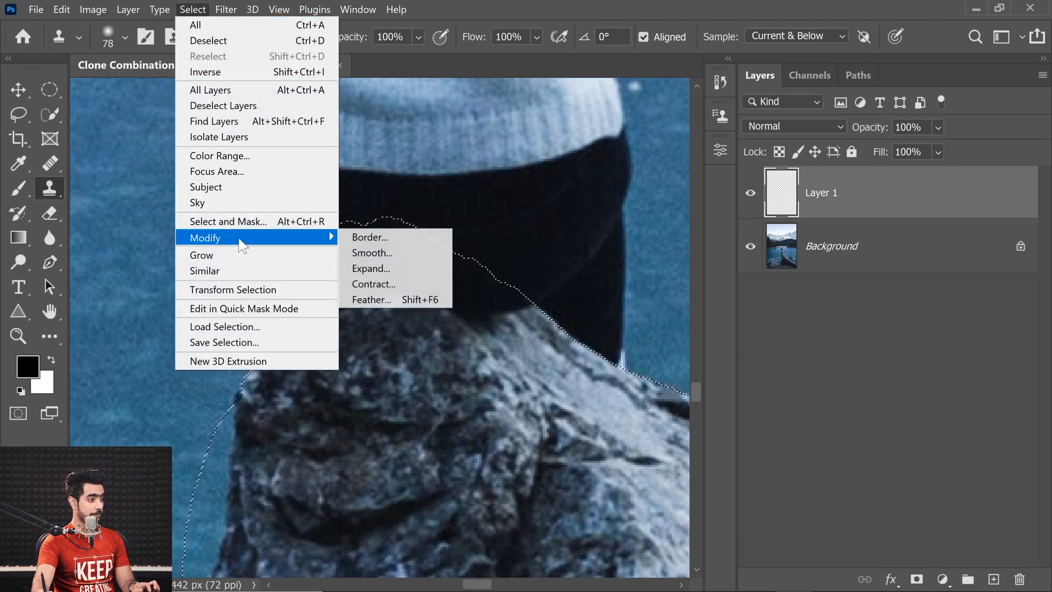
{"action": "left_click", "coordinate": [420, 300]}
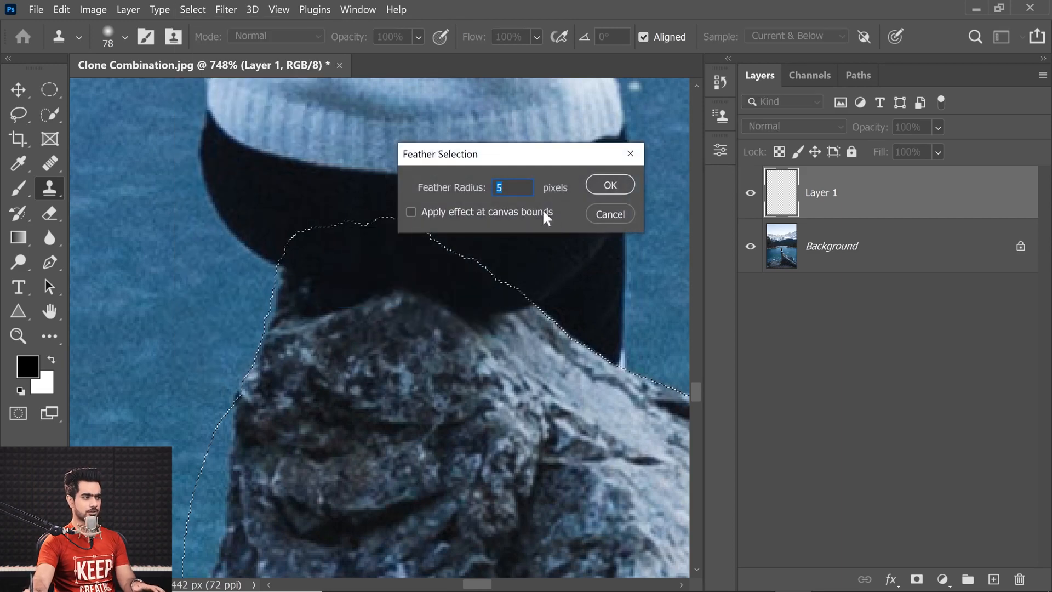
{"action": "type", "text": "1"}
{"action": "left_click", "coordinate": [610, 185]}
Step: Clone rock texture over the trousers inside the selection to build the rock tip, enlarging the Clone Stamp brush to 104 px
{"action": "scroll", "coordinate": [379, 329], "scroll_direction": "down", "scroll_amount": 5}
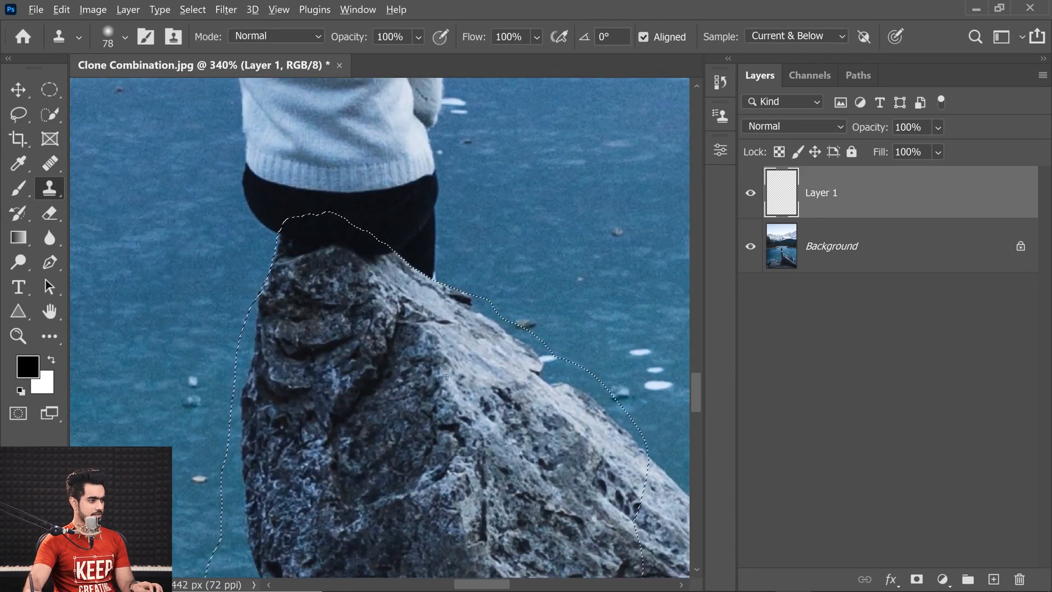
{"action": "left_click", "coordinate": [444, 353], "text": "alt"}
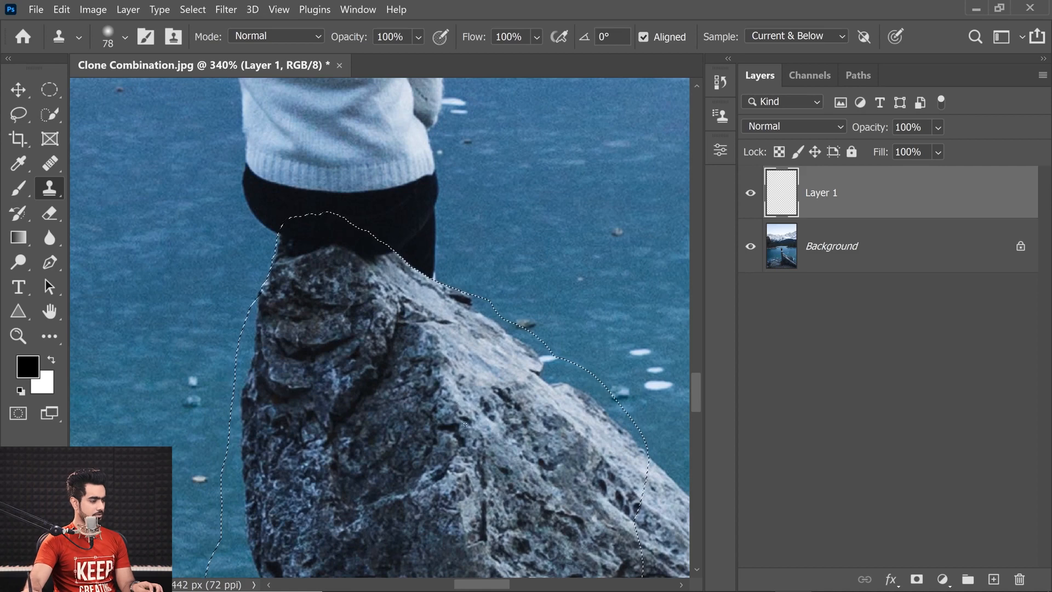
{"action": "mouse_move", "coordinate": [369, 258]}
{"action": "left_mouse_down"}
{"action": "mouse_move", "coordinate": [345, 234]}
{"action": "mouse_move", "coordinate": [391, 266]}
{"action": "left_mouse_up"}
{"action": "left_click_drag", "start_coordinate": [331, 369], "coordinate": [369, 378], "text": "alt"}
{"action": "right_click", "coordinate": [370, 378]}
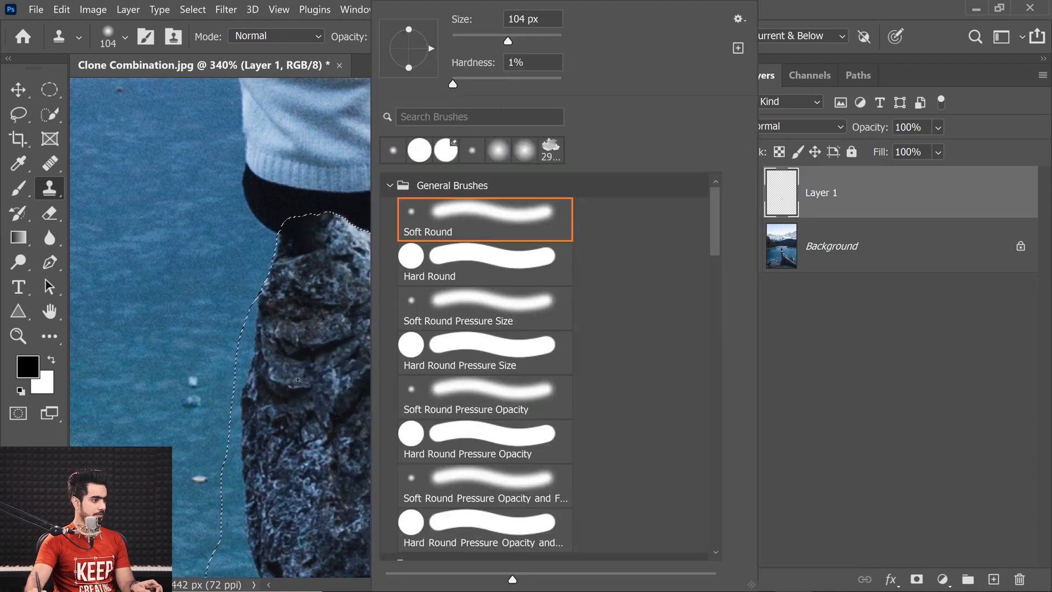
{"action": "key", "text": "Escape"}
{"action": "mouse_move", "coordinate": [307, 247]}
{"action": "left_mouse_down"}
{"action": "mouse_move", "coordinate": [294, 216]}
{"action": "mouse_move", "coordinate": [296, 245]}
{"action": "left_mouse_up"}
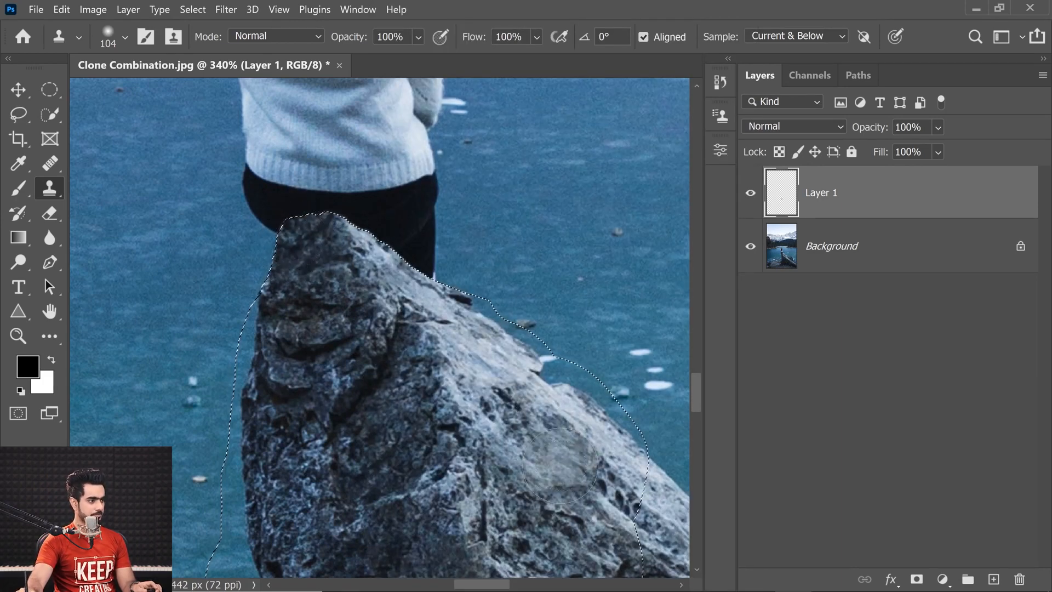
Step: Invert the selection and clone lake water over the trousers beside the rock tip with a 69 px Clone Stamp on Layer 1
{"action": "scroll", "coordinate": [349, 298], "scroll_direction": "down", "scroll_amount": 4}
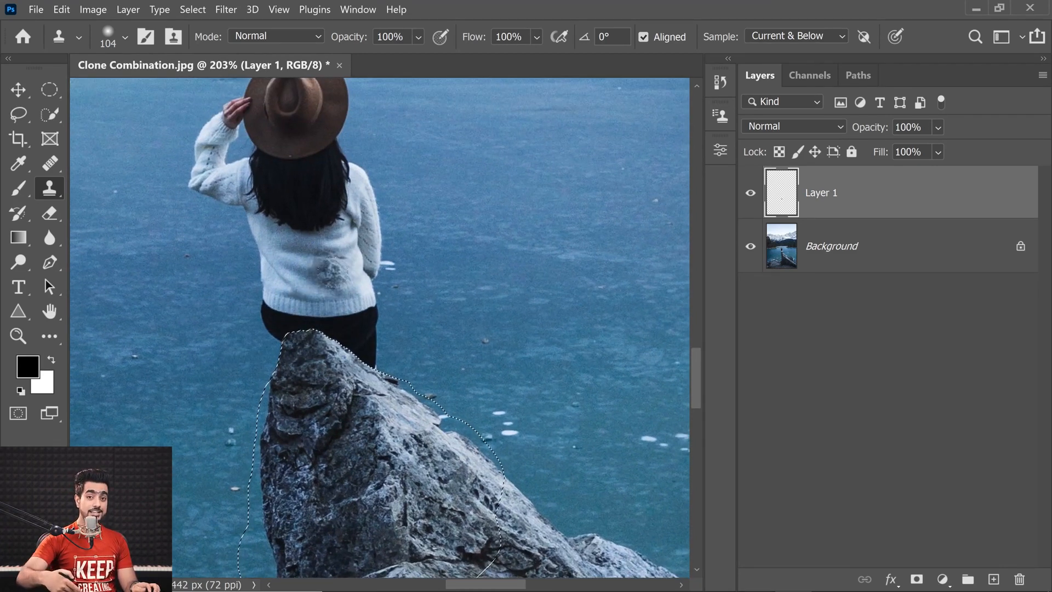
{"action": "key", "text": "ctrl+shift+i"}
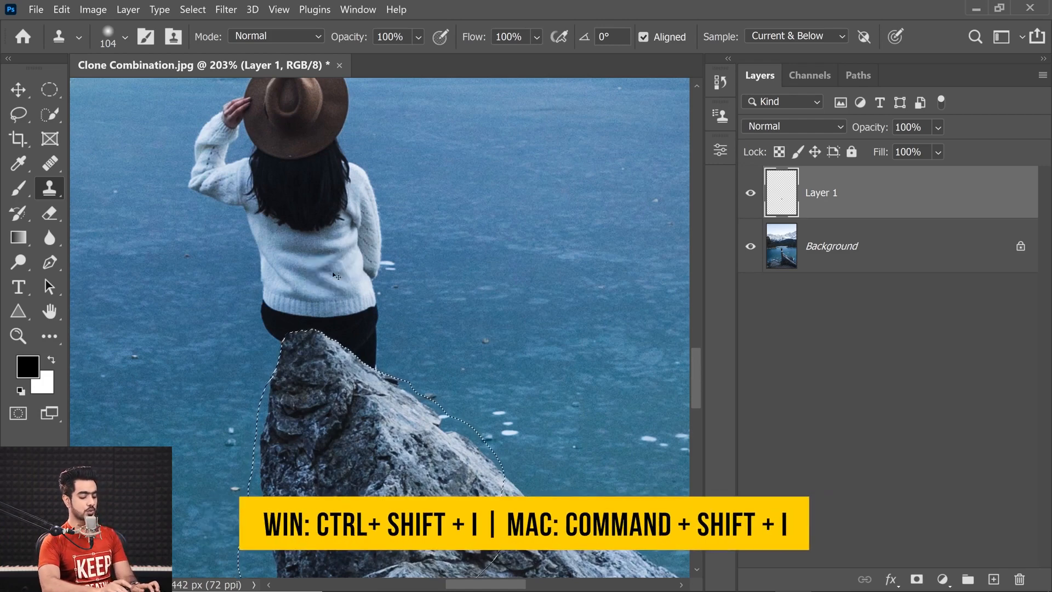
{"action": "left_click_drag", "start_coordinate": [207, 287], "coordinate": [189, 286]}
{"action": "right_click", "coordinate": [183, 286]}
{"action": "left_click", "coordinate": [154, 362]}
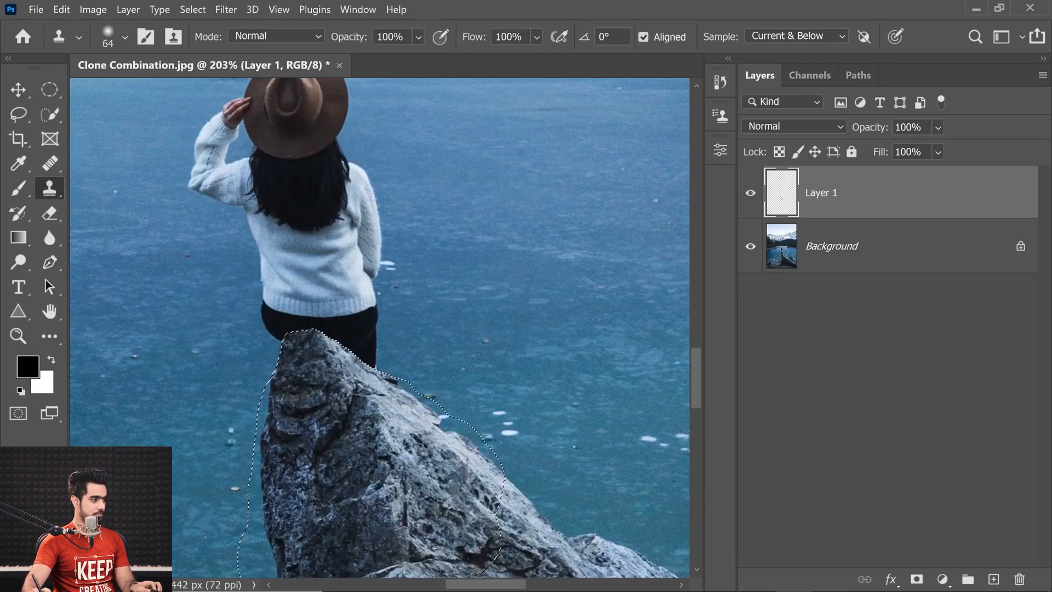
{"action": "right_click", "coordinate": [114, 80]}
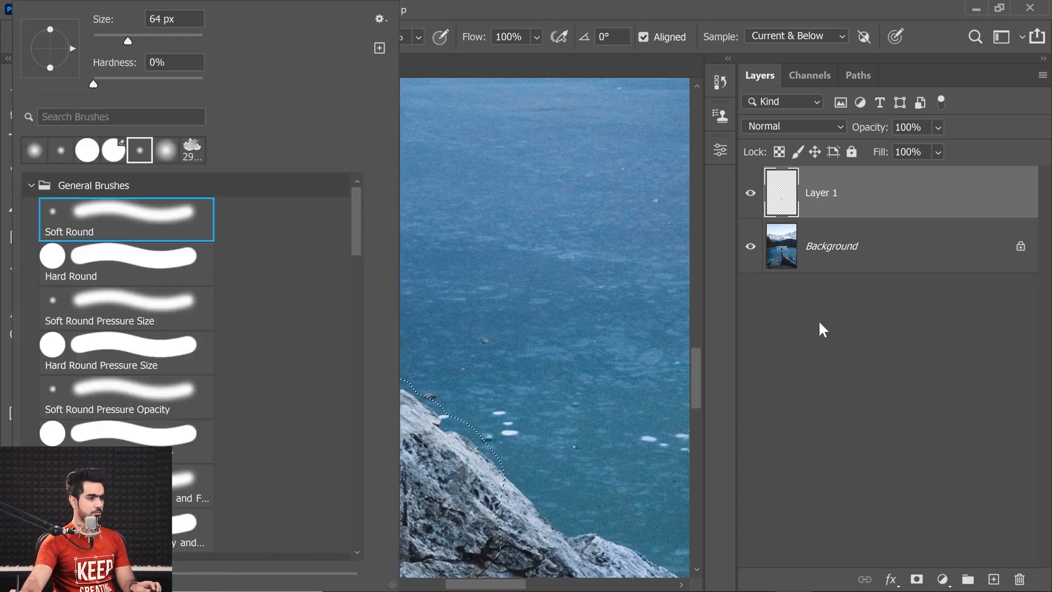
{"action": "left_click", "coordinate": [820, 329]}
{"action": "left_click", "coordinate": [822, 183]}
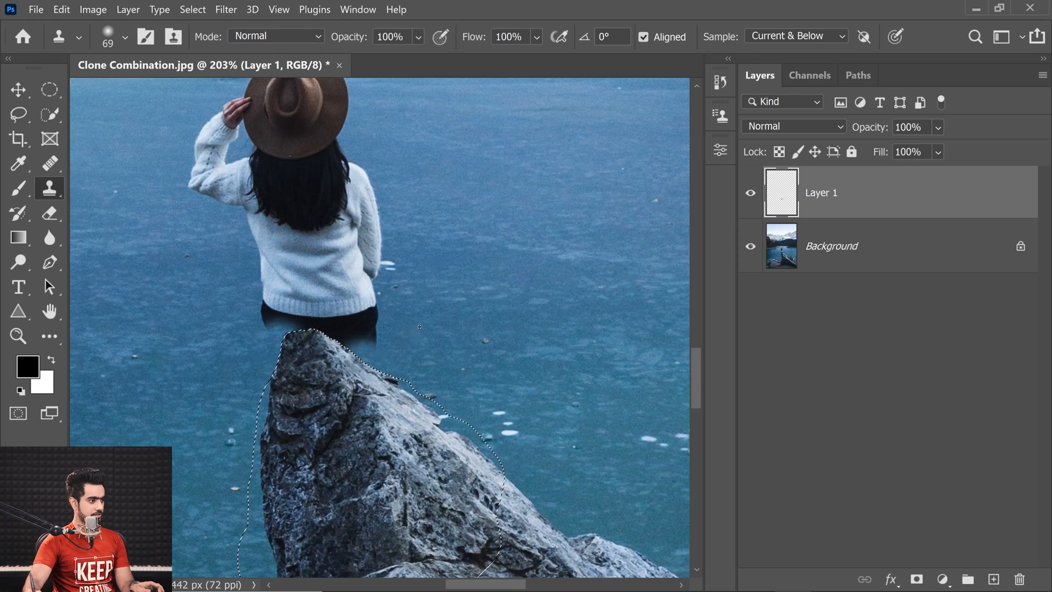
Step: Clone lake water over the remaining trousers up to the sweater hem with a 116 px brush, and clear the selection
{"action": "left_click_drag", "start_coordinate": [426, 315], "coordinate": [460, 322]}
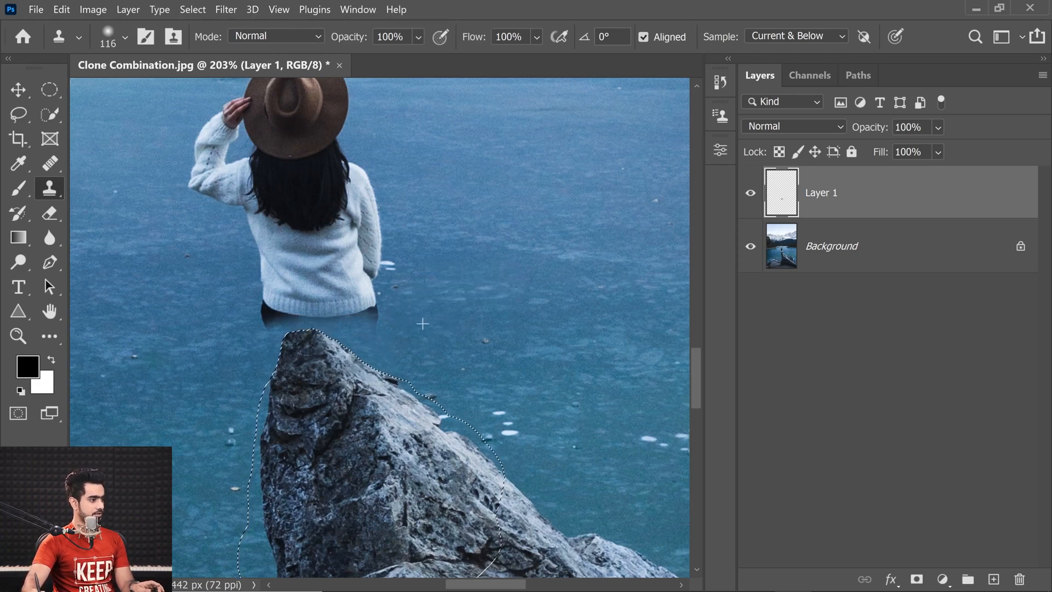
{"action": "mouse_move", "coordinate": [424, 332]}
{"action": "left_mouse_down"}
{"action": "mouse_move", "coordinate": [367, 332]}
{"action": "mouse_move", "coordinate": [452, 332]}
{"action": "left_mouse_up"}
{"action": "mouse_move", "coordinate": [355, 343]}
{"action": "left_mouse_down"}
{"action": "mouse_move", "coordinate": [317, 345]}
{"action": "mouse_move", "coordinate": [346, 351]}
{"action": "mouse_move", "coordinate": [302, 343]}
{"action": "left_mouse_up"}
{"action": "key", "text": "ctrl+z"}
{"action": "left_click", "coordinate": [209, 359], "text": "alt"}
{"action": "scroll", "coordinate": [371, 346], "scroll_direction": "down", "scroll_amount": 5}
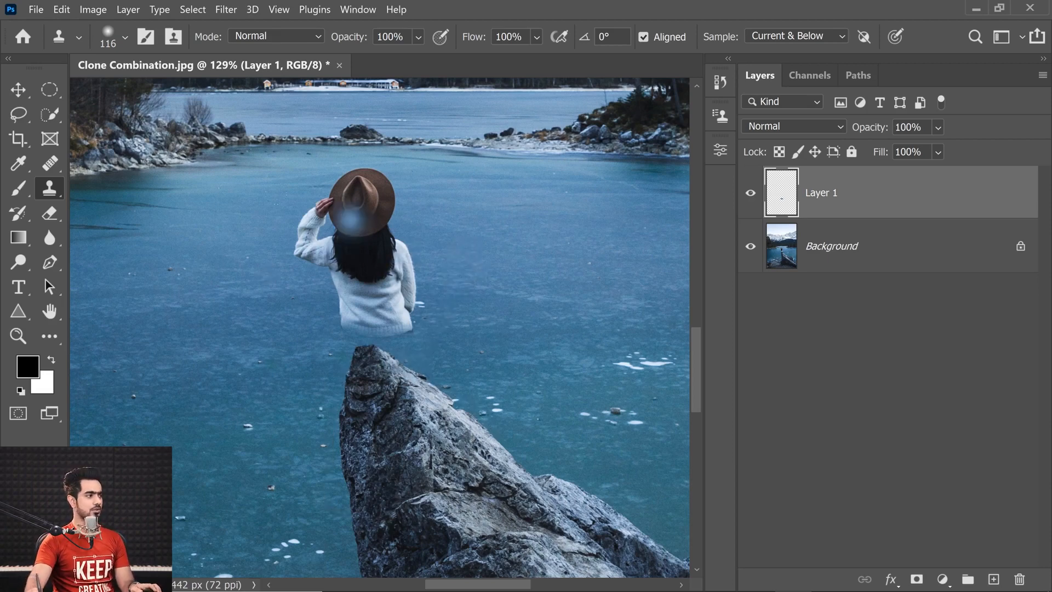
Step: Replace the woman's hat, hair and sweater with sampled lake texture on Layer 1 using a 133 px Healing Brush
{"action": "left_click", "coordinate": [44, 170]}
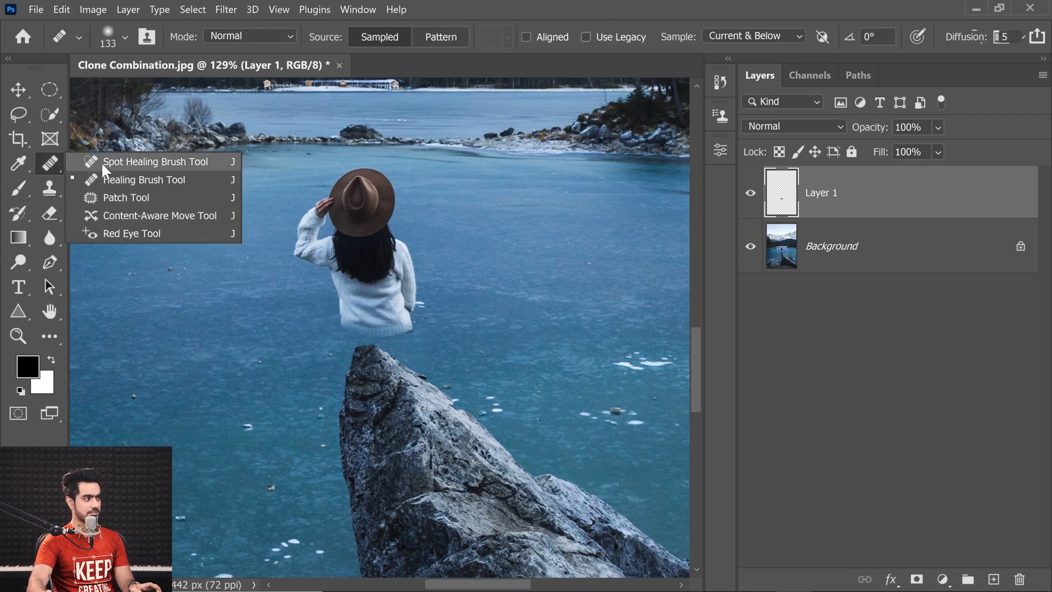
{"action": "left_click", "coordinate": [131, 182]}
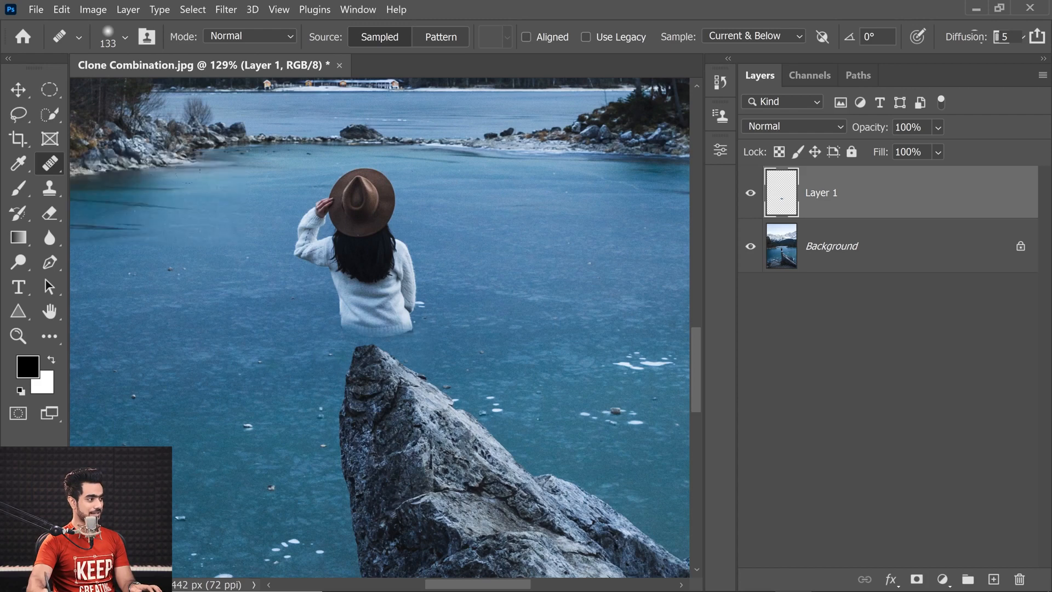
{"action": "left_click_drag", "start_coordinate": [258, 276], "coordinate": [231, 267]}
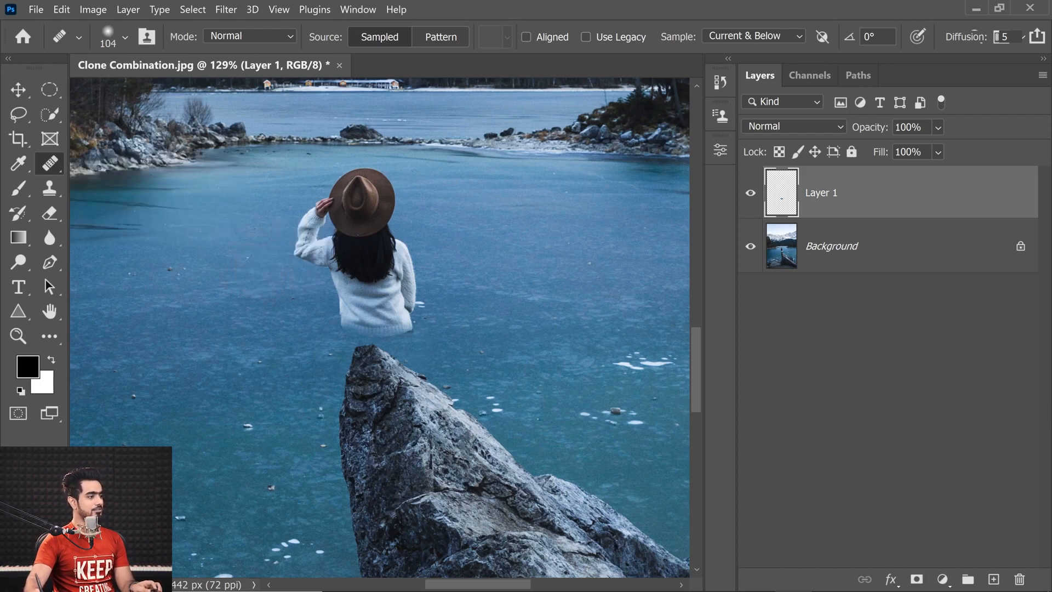
{"action": "left_click_drag", "start_coordinate": [218, 204], "coordinate": [244, 214]}
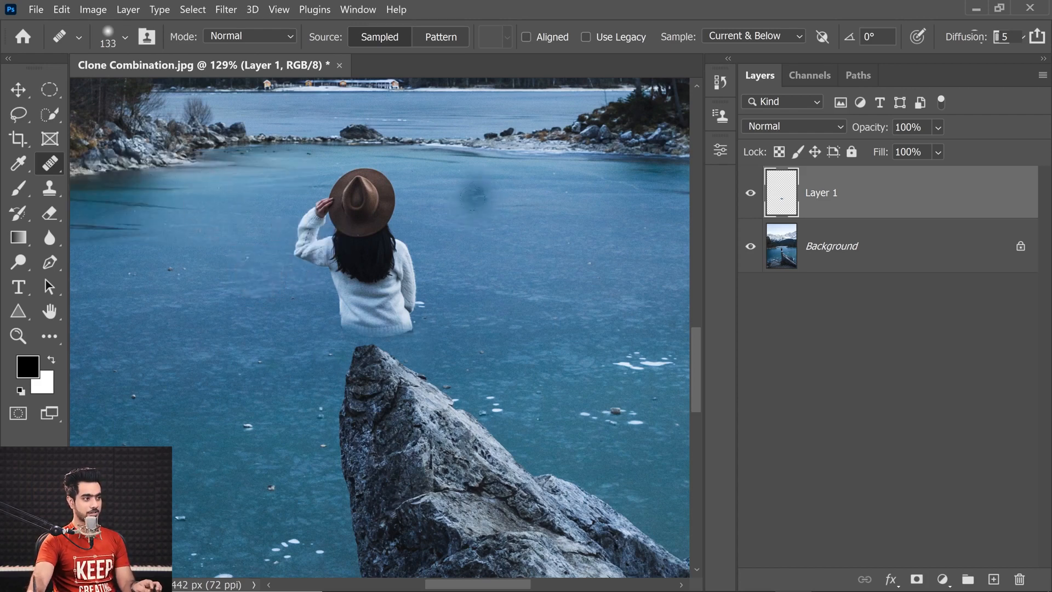
{"action": "mouse_move", "coordinate": [378, 207]}
{"action": "left_mouse_down"}
{"action": "mouse_move", "coordinate": [366, 183]}
{"action": "mouse_move", "coordinate": [311, 218]}
{"action": "mouse_move", "coordinate": [356, 221]}
{"action": "mouse_move", "coordinate": [288, 237]}
{"action": "mouse_move", "coordinate": [367, 252]}
{"action": "mouse_move", "coordinate": [365, 279]}
{"action": "mouse_move", "coordinate": [403, 299]}
{"action": "mouse_move", "coordinate": [408, 320]}
{"action": "left_mouse_up"}
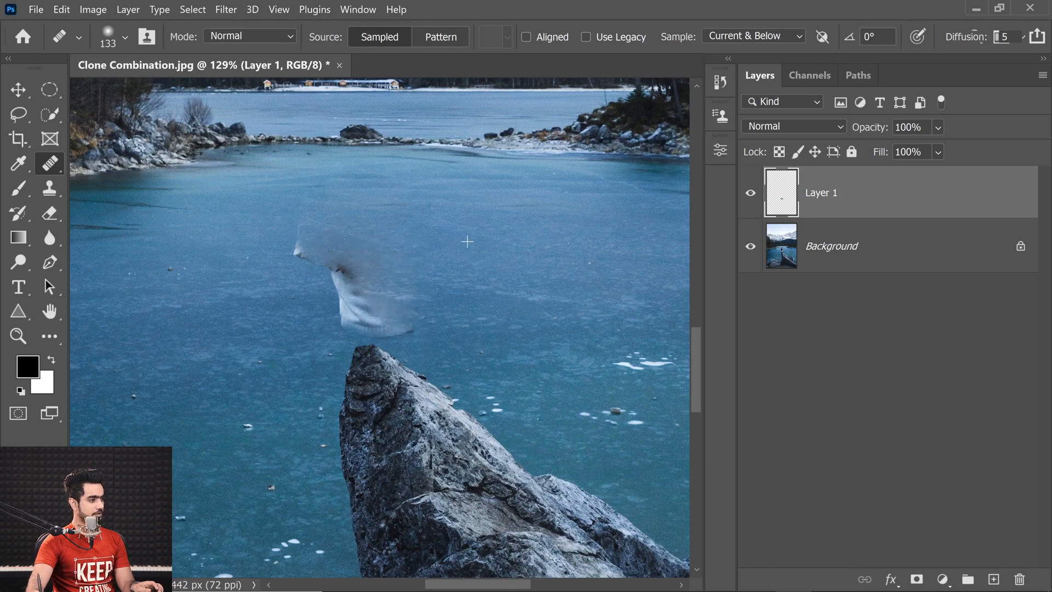
{"action": "mouse_move", "coordinate": [333, 264]}
{"action": "left_mouse_down"}
{"action": "mouse_move", "coordinate": [365, 301]}
{"action": "mouse_move", "coordinate": [336, 314]}
{"action": "left_mouse_up"}
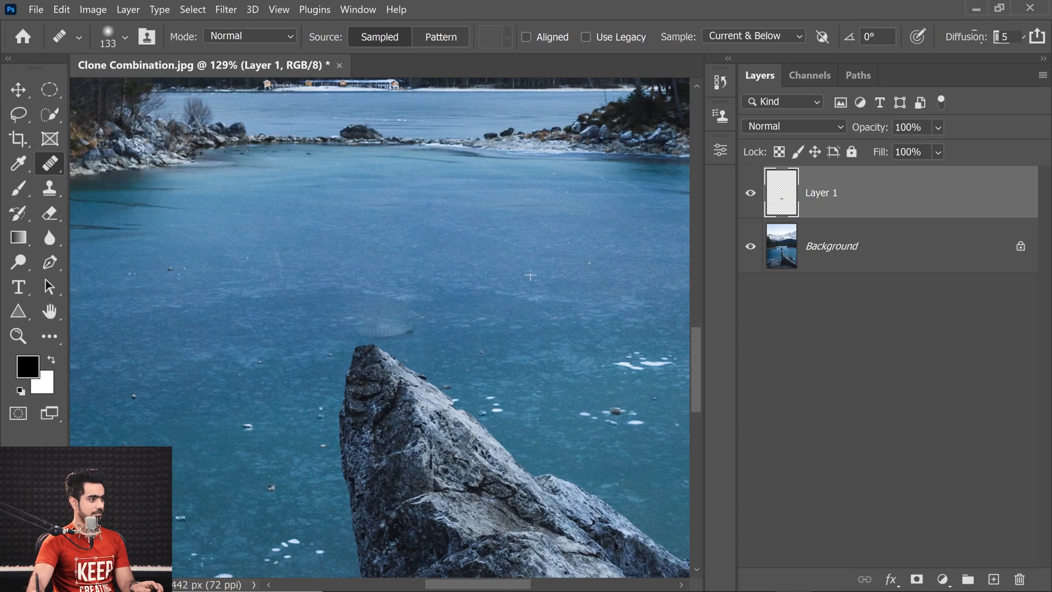
Step: Try to heal the leftover sweater smudge above the rock tip with a 56 px Healing Brush
{"action": "left_click_drag", "start_coordinate": [443, 355], "coordinate": [476, 354]}
{"action": "left_click_drag", "start_coordinate": [475, 305], "coordinate": [436, 305]}
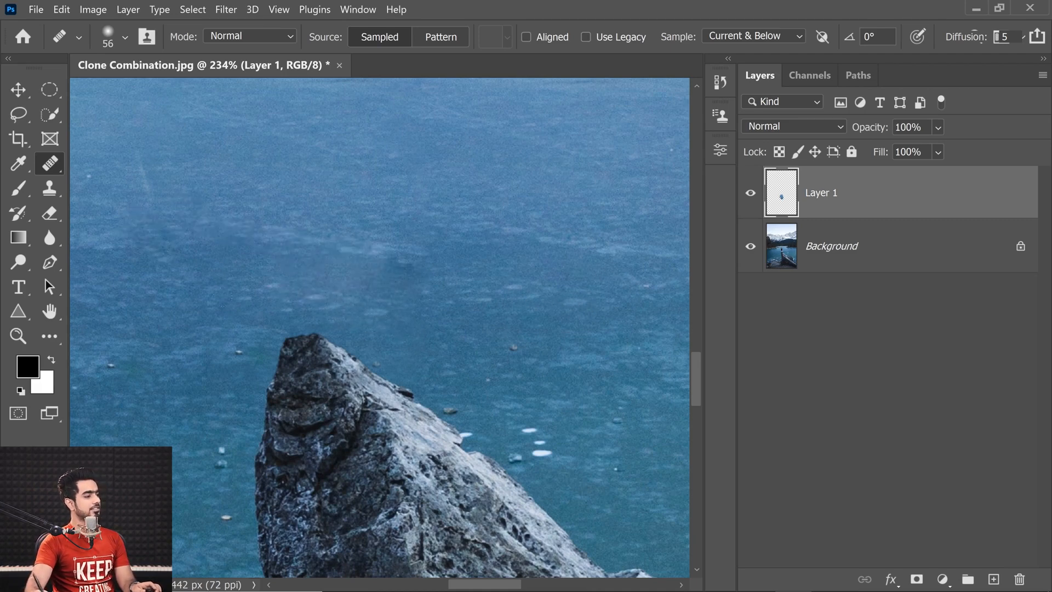
{"action": "left_click_drag", "start_coordinate": [300, 279], "coordinate": [222, 280]}
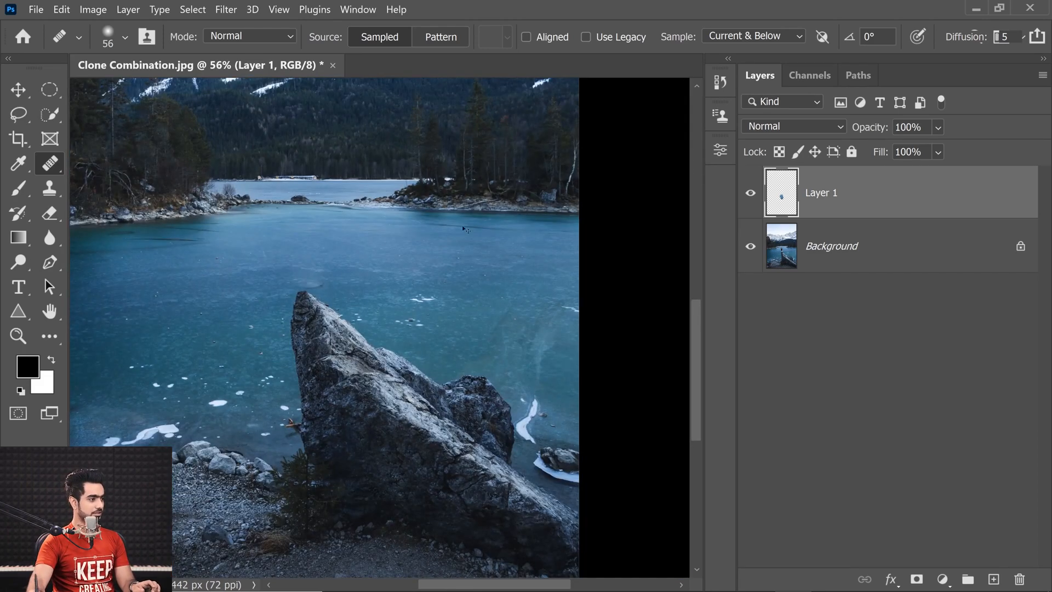
{"action": "left_click_drag", "start_coordinate": [324, 273], "coordinate": [360, 275]}
{"action": "left_click_drag", "start_coordinate": [299, 285], "coordinate": [376, 336]}
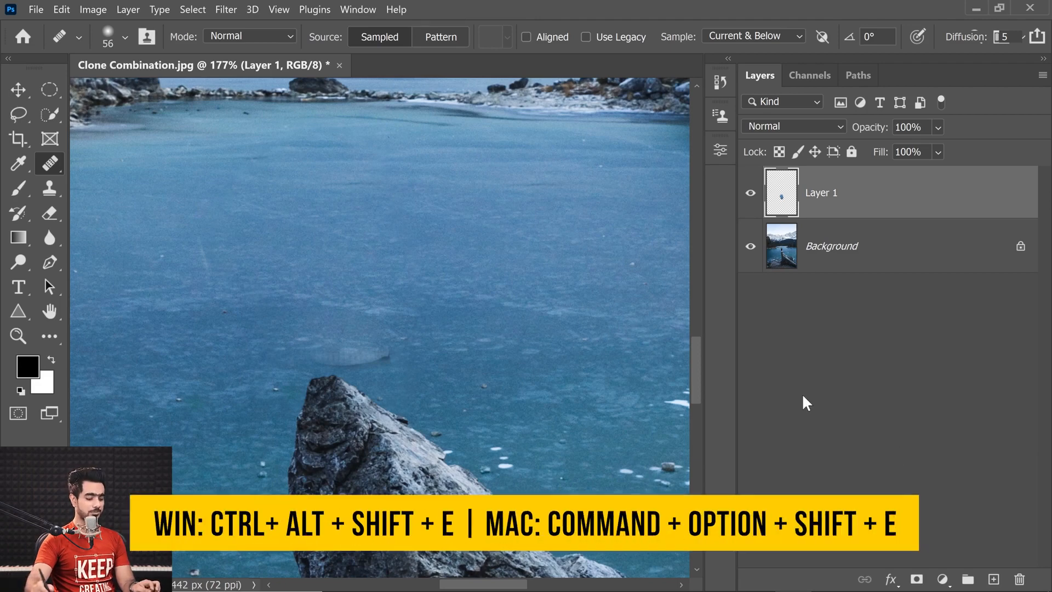
Step: Stamp all visible layers into a new layer and patch the smudge above the rock tip with clean lake water
{"action": "key", "text": "ctrl+alt+shift+e"}
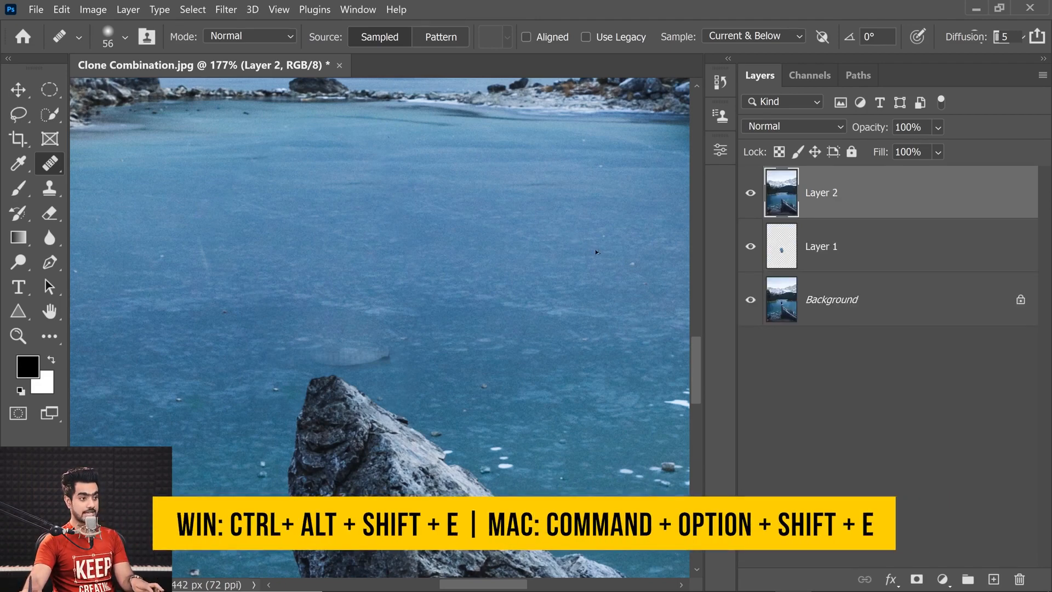
{"action": "mouse_move", "coordinate": [57, 162]}
{"action": "left_mouse_down"}
{"action": "mouse_move", "coordinate": [101, 166]}
{"action": "mouse_move", "coordinate": [112, 195]}
{"action": "left_mouse_up"}
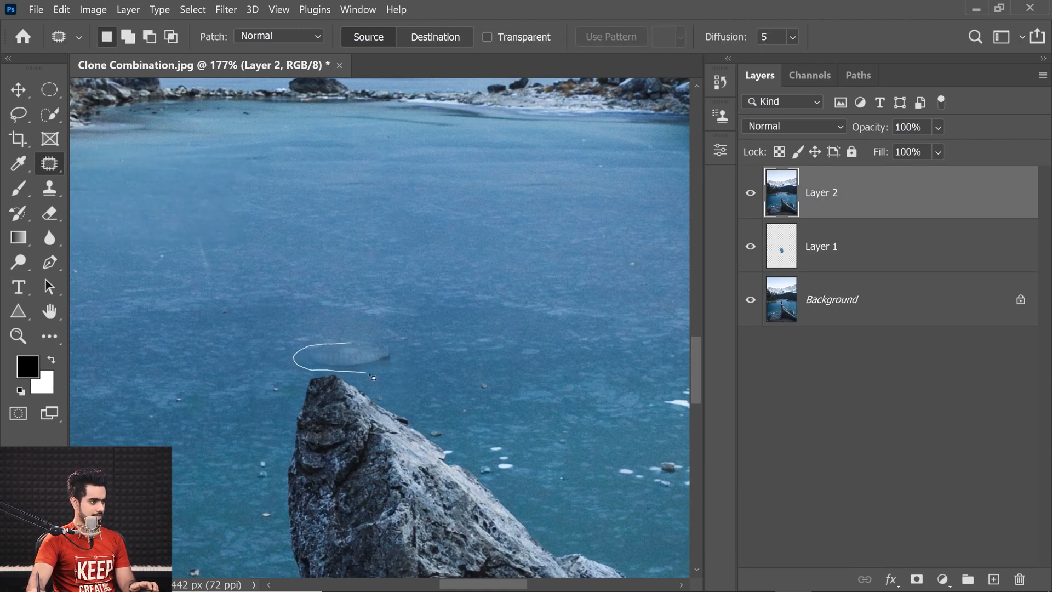
{"action": "mouse_move", "coordinate": [393, 347]}
{"action": "left_mouse_down"}
{"action": "mouse_move", "coordinate": [369, 349]}
{"action": "mouse_move", "coordinate": [495, 328]}
{"action": "mouse_move", "coordinate": [511, 344]}
{"action": "left_mouse_up"}
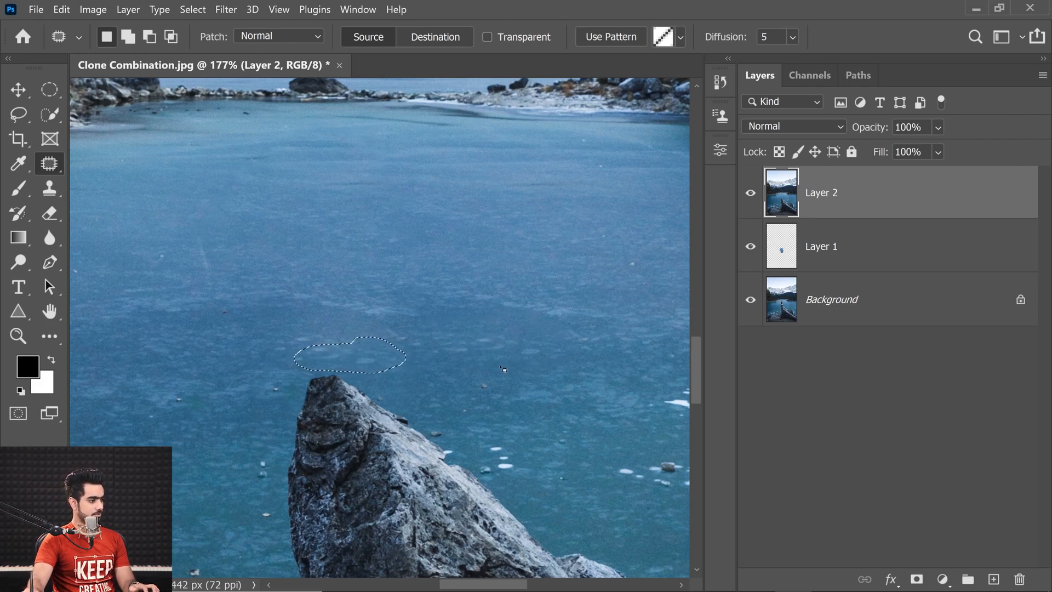
{"action": "key", "text": "ctrl+d"}
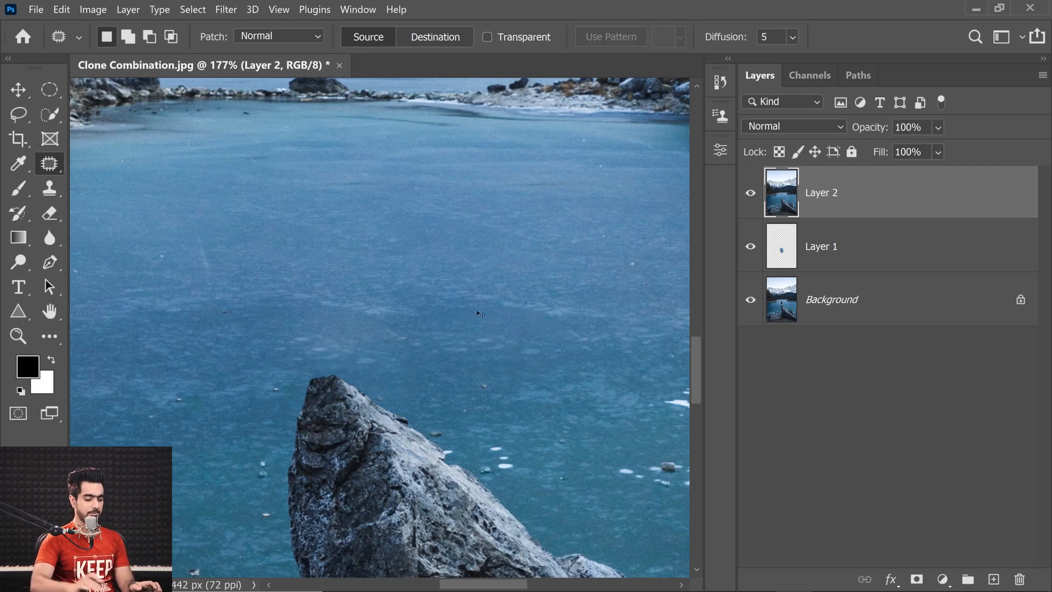
Step: Fit the whole image in view and compare the retouched result with the original Background alone
{"action": "key", "text": "ctrl+0"}
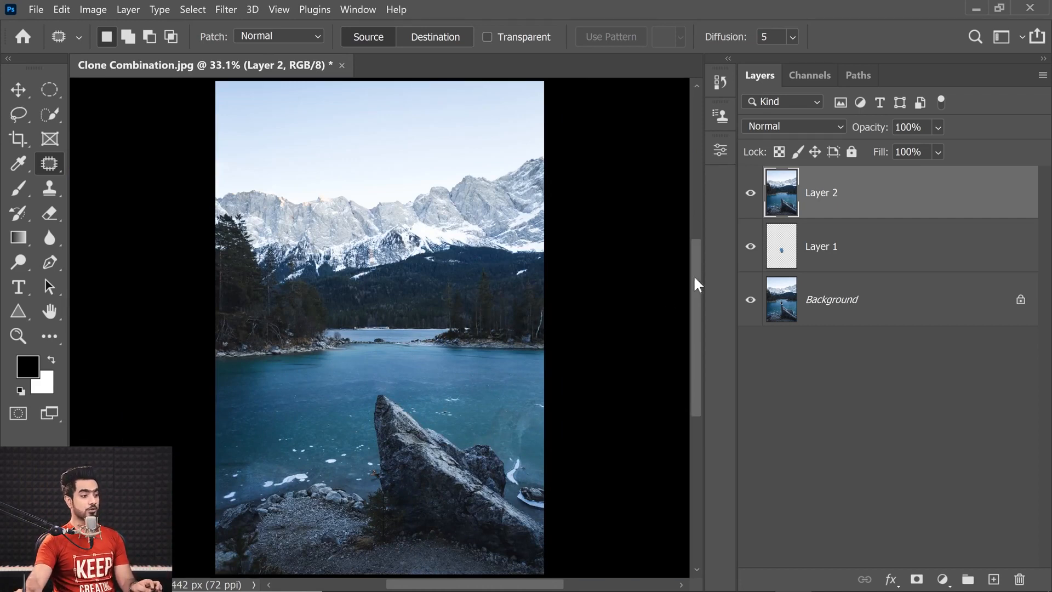
{"action": "left_click", "coordinate": [751, 301], "text": "alt"}
{"action": "left_click", "coordinate": [754, 308], "text": "alt"}
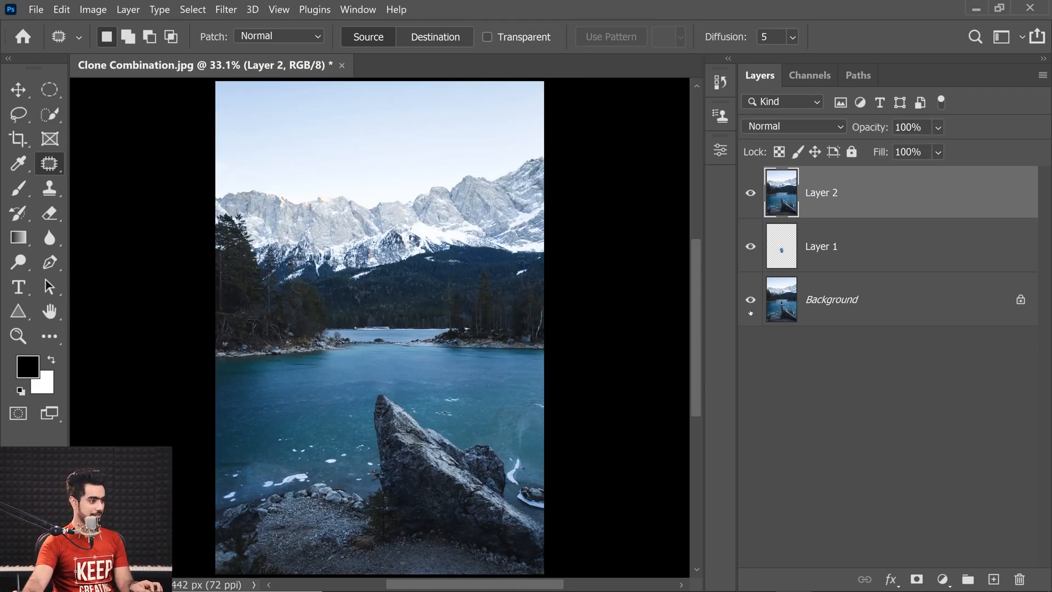
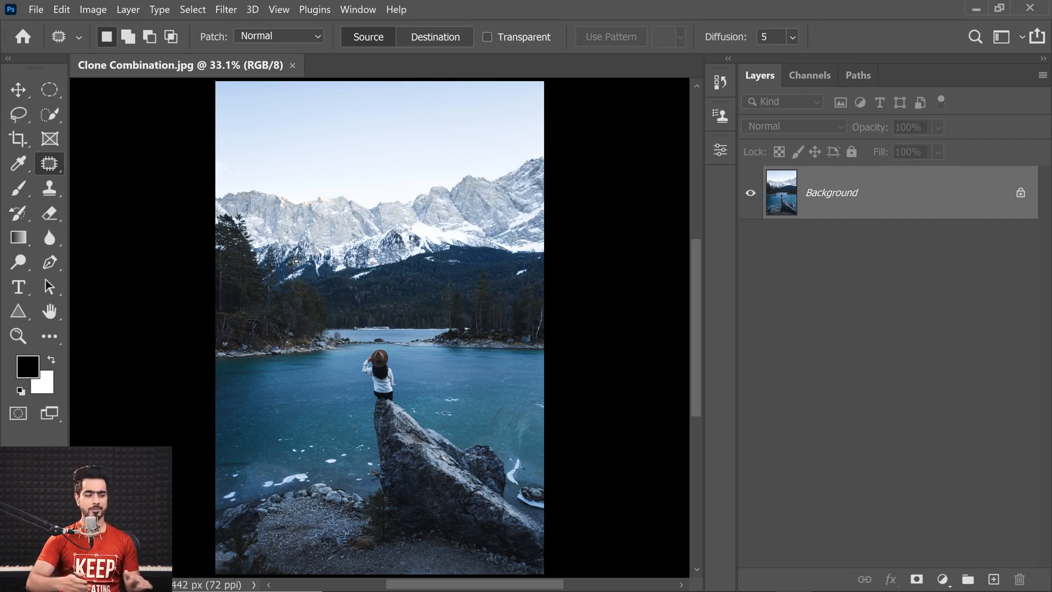
Step: Try to extend the rock's left edge over the trousers and sweater with a 124 px Clone Stamp, and undo the stroke
{"action": "scroll", "coordinate": [382, 417], "scroll_direction": "up", "scroll_amount": 10}
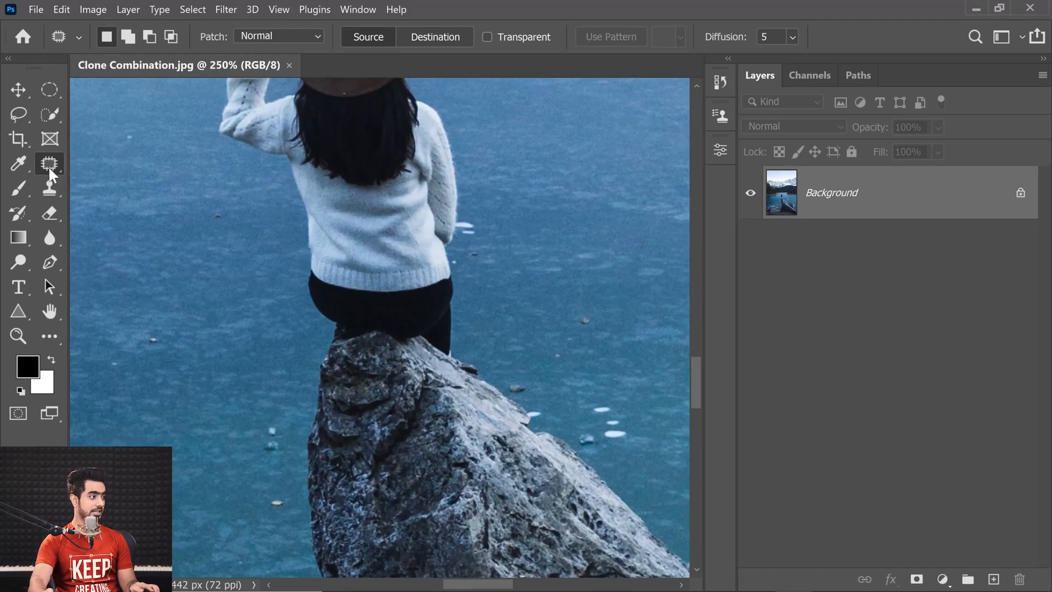
{"action": "left_click", "coordinate": [49, 188]}
{"action": "left_click", "coordinate": [137, 187]}
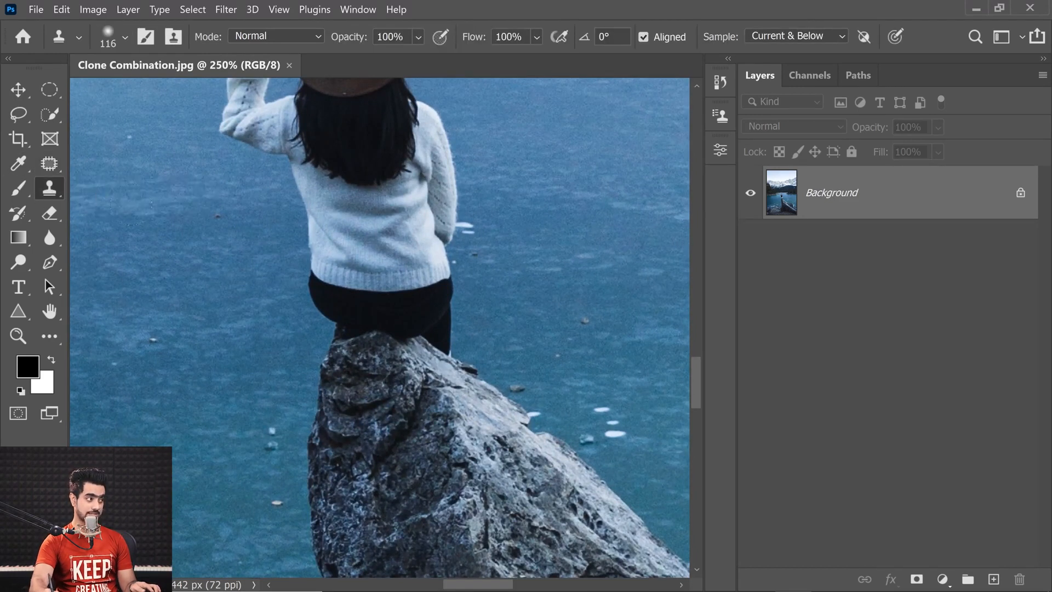
{"action": "left_click_drag", "start_coordinate": [327, 460], "coordinate": [330, 459]}
{"action": "key", "text": "alt"}
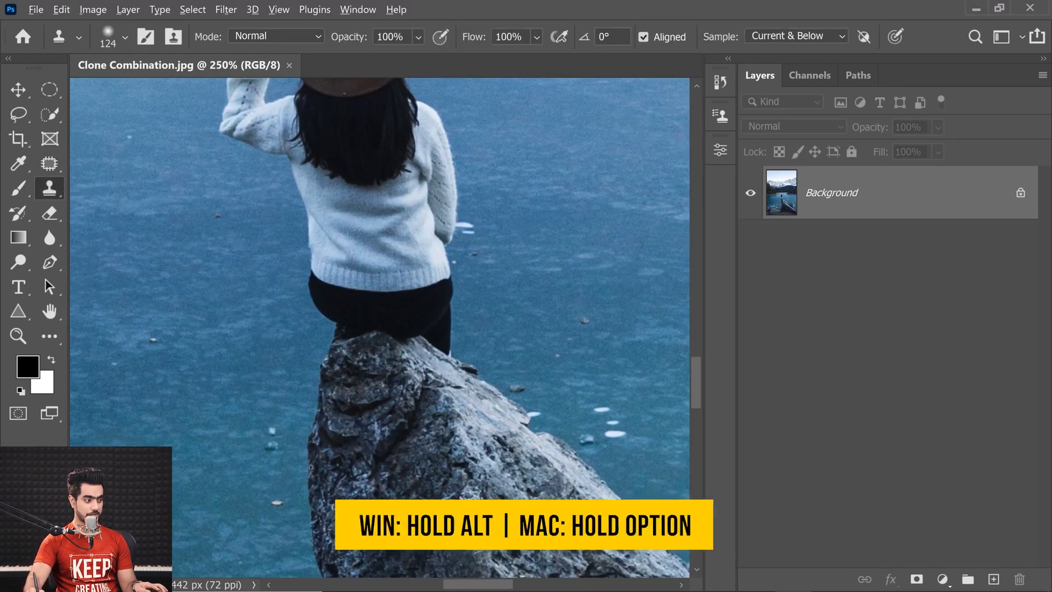
{"action": "left_click", "coordinate": [310, 470], "text": "alt"}
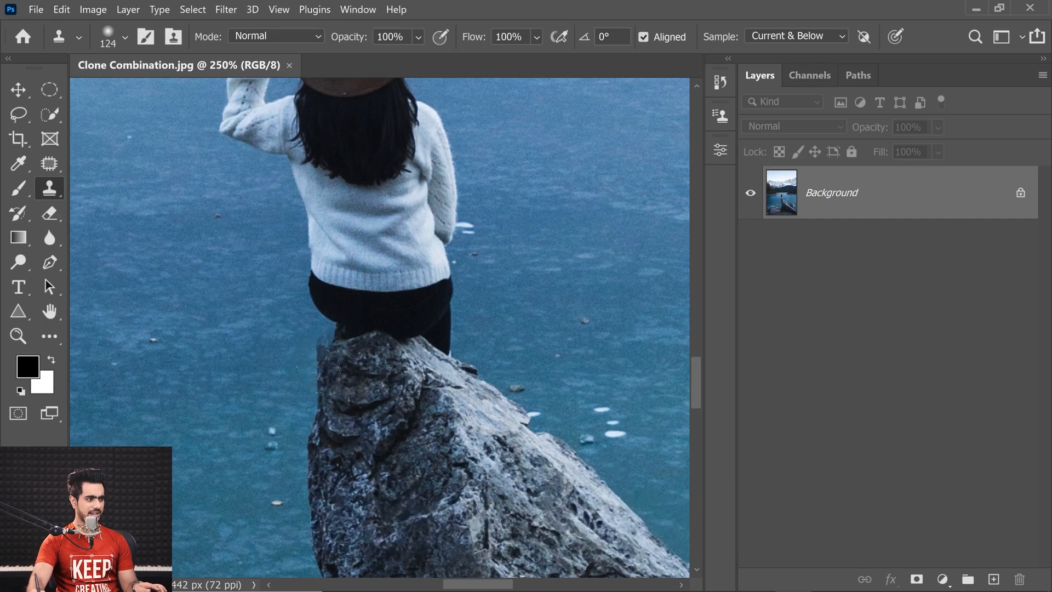
{"action": "left_click_drag", "start_coordinate": [323, 368], "coordinate": [332, 275]}
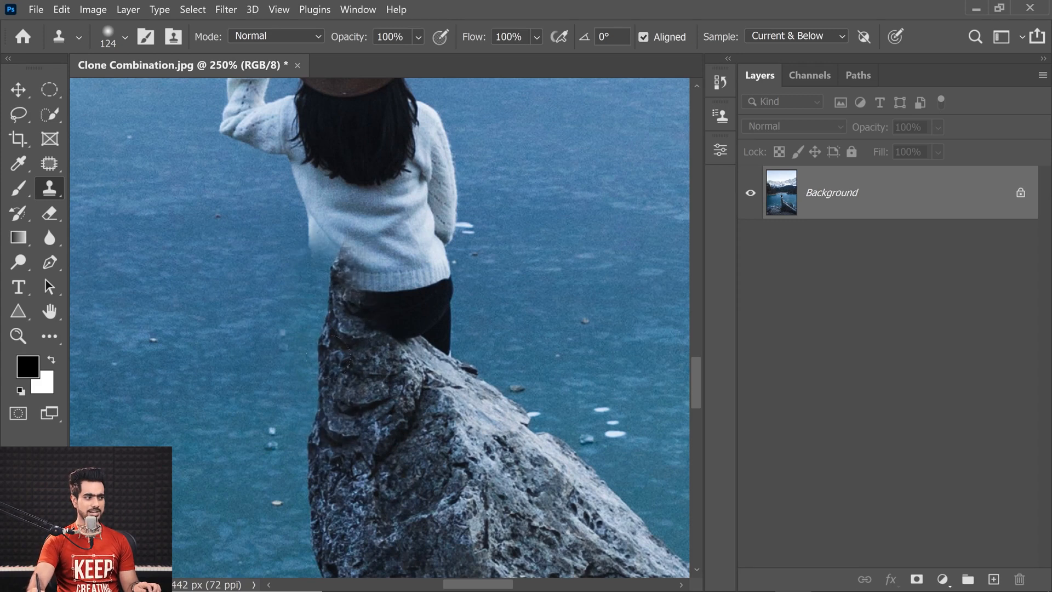
{"action": "key", "text": "ctrl+z"}
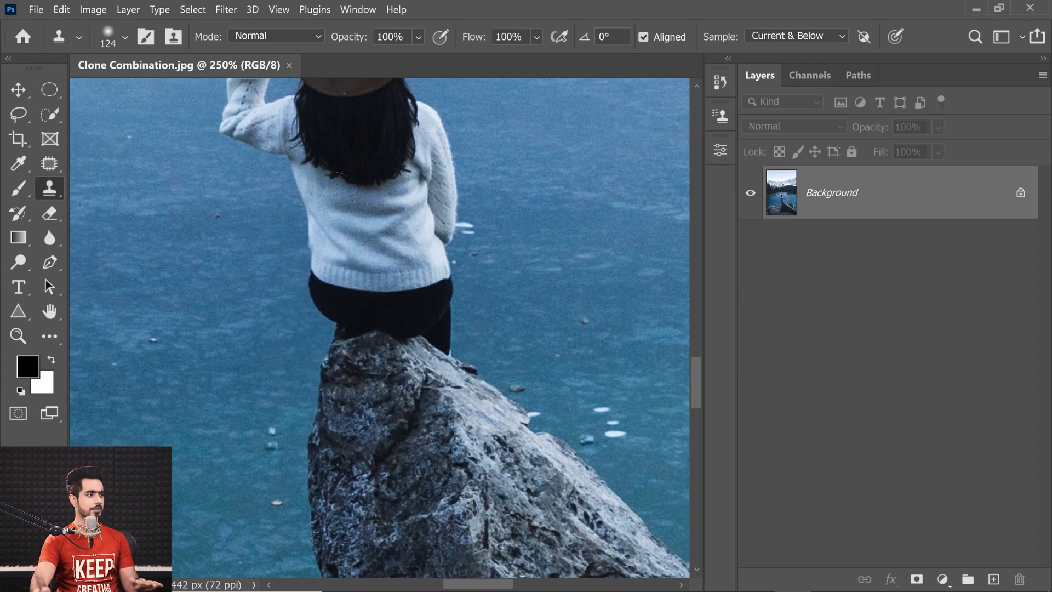
Step: Show the Clone Source settings and sample the rock's left edge with a 102 px Clone Stamp brush
{"action": "left_click", "coordinate": [362, 10]}
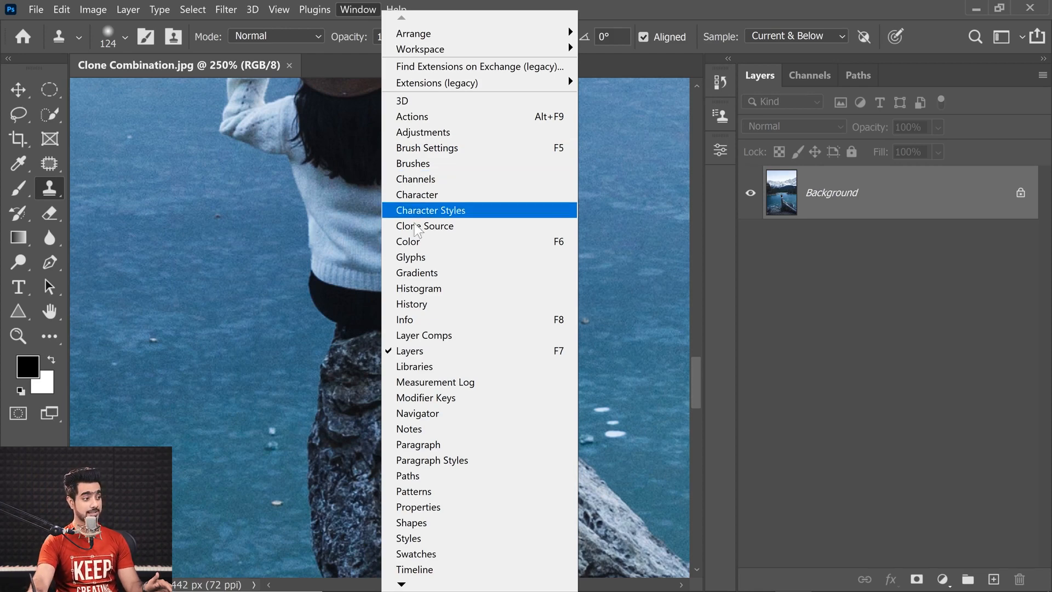
{"action": "left_click", "coordinate": [419, 226]}
{"action": "left_click_drag", "start_coordinate": [328, 430], "coordinate": [318, 430]}
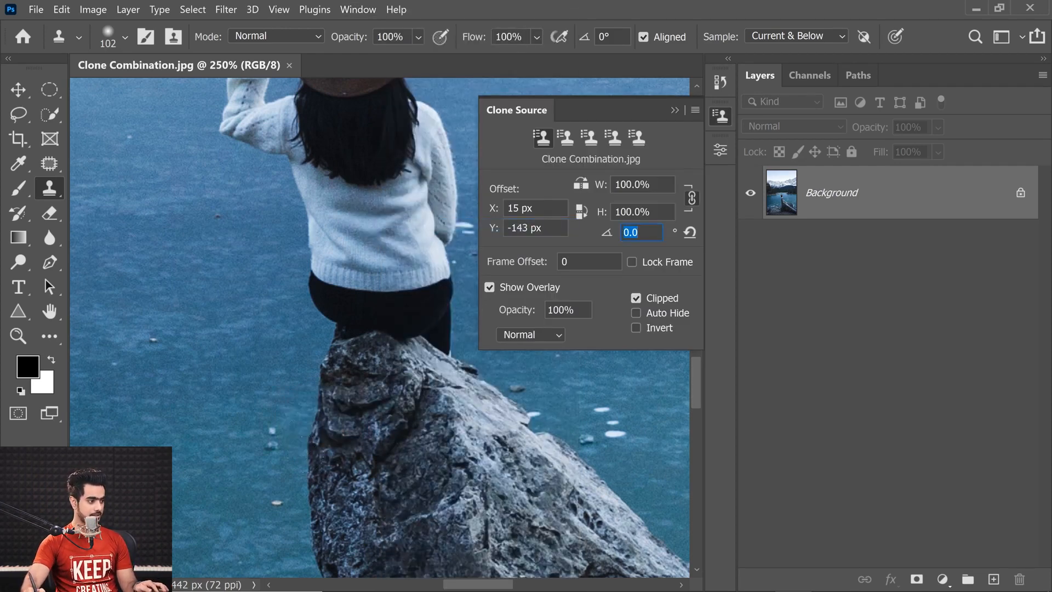
{"action": "left_click", "coordinate": [310, 480], "text": "alt"}
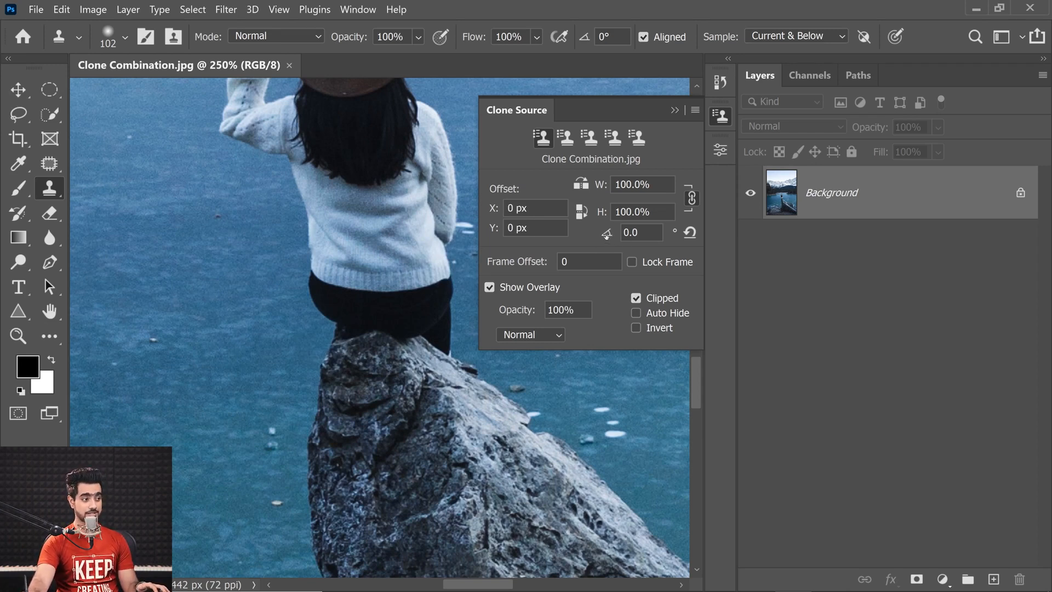
Step: Try clone source rotations of 8.2°, 18.4° and -4.7°, previewing the overlay at the rock's left edge
{"action": "left_click_drag", "start_coordinate": [607, 234], "coordinate": [624, 234]}
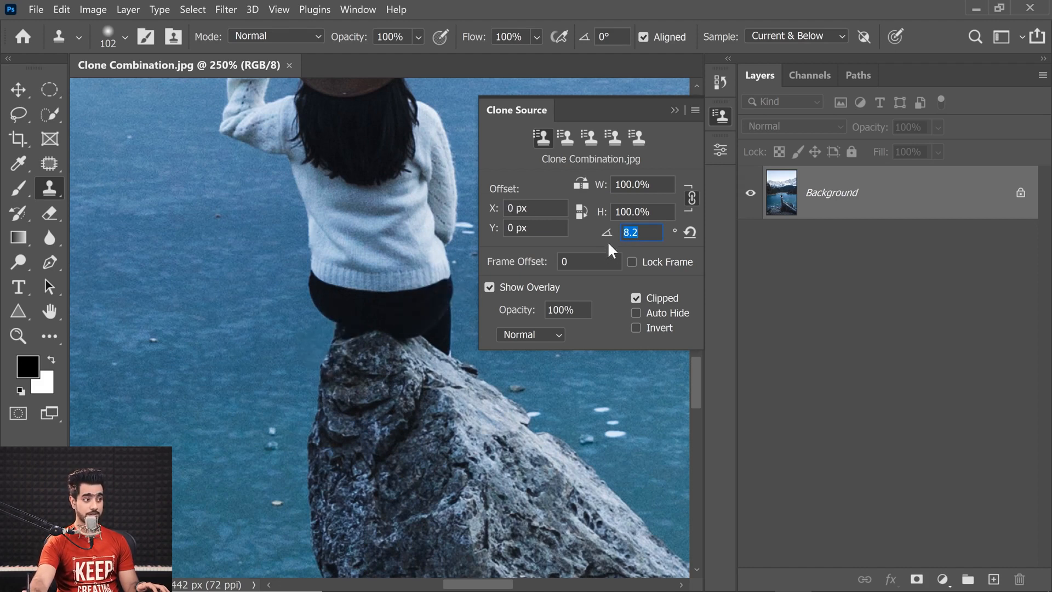
{"action": "left_click_drag", "start_coordinate": [606, 234], "coordinate": [701, 237]}
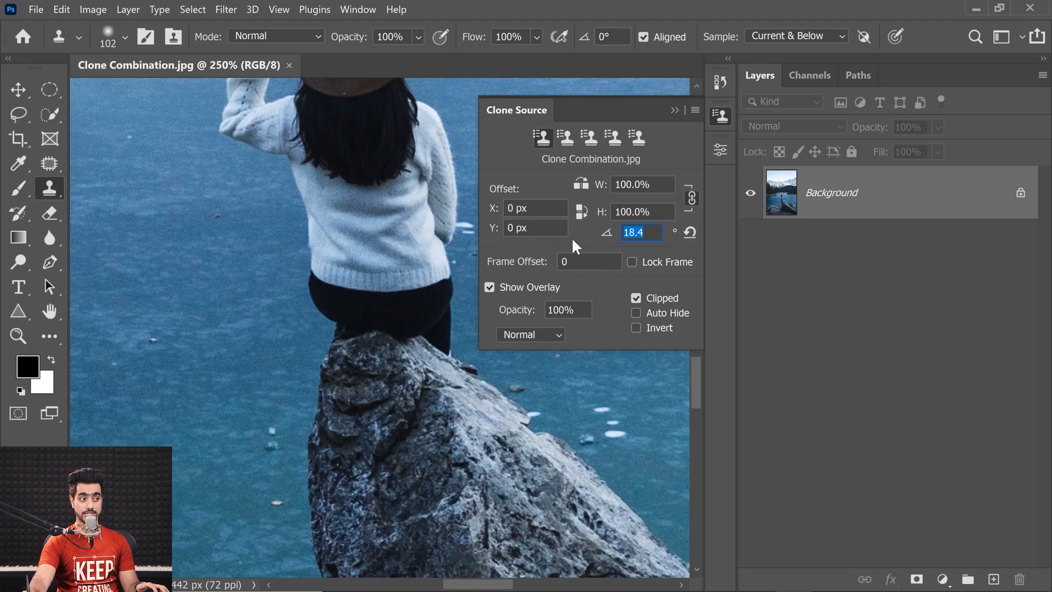
{"action": "left_click_drag", "start_coordinate": [534, 244], "coordinate": [320, 245]}
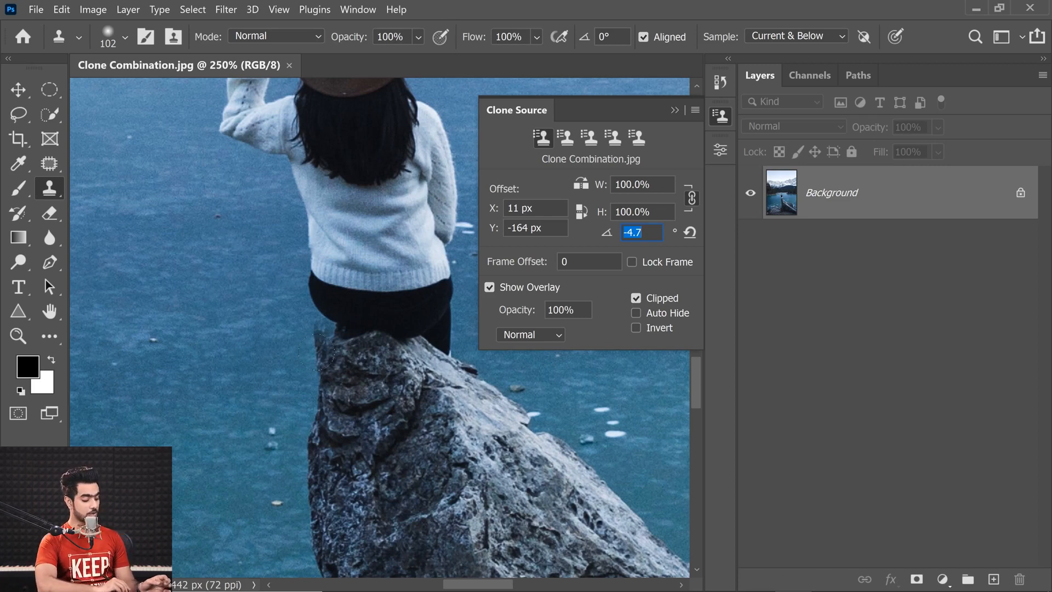
Step: Try rotating the clone source in small increments, up to 4.3° and back down to -3.2°
{"action": "key", "text": "alt"}
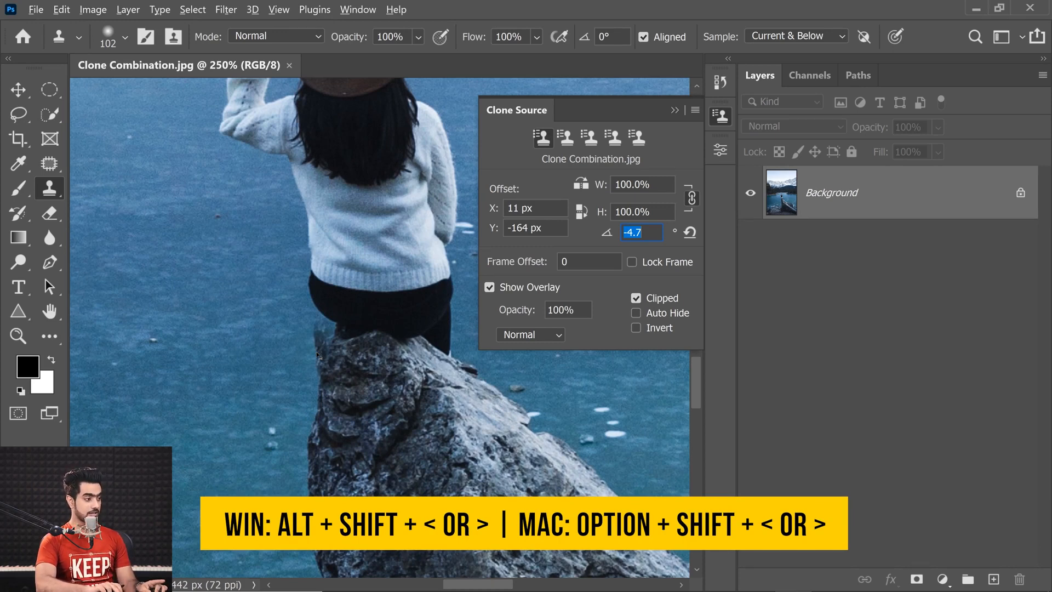
{"action": "key", "text": "alt+shift+period"}
{"action": "key", "text": "alt+shift+period"}
{"action": "key", "text": "alt+shift+period"}
{"action": "key", "text": "alt+shift+period"}
{"action": "key", "text": "alt+shift+period"}
{"action": "key", "text": "alt+shift+period"}
{"action": "key", "text": "alt+shift+period"}
{"action": "key", "text": "alt+shift+period"}
{"action": "key", "text": "alt+shift+period"}
{"action": "key", "text": "alt+shift+period"}
{"action": "key", "text": "alt+shift+period"}
{"action": "key", "text": "alt+shift+period"}
{"action": "key", "text": "alt+shift+period"}
{"action": "key", "text": "alt+shift+period"}
{"action": "key", "text": "alt+shift+period"}
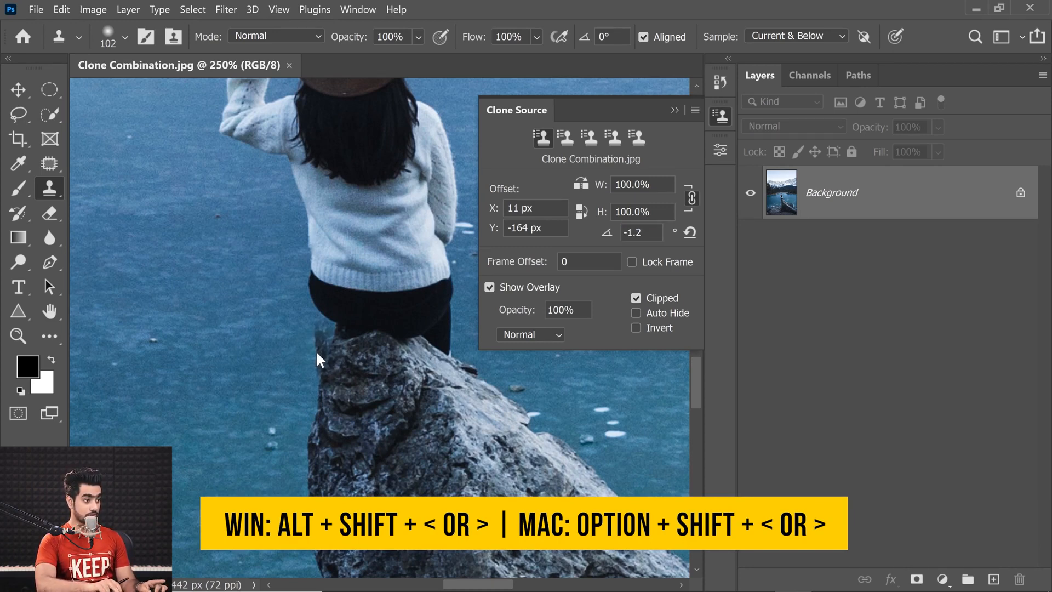
{"action": "key", "text": "alt+shift+period"}
{"action": "key", "text": "alt+shift+period"}
{"action": "key", "text": "alt+shift+period"}
{"action": "key", "text": "alt+shift+period"}
{"action": "key", "text": "alt+shift+period"}
{"action": "key", "text": "alt+shift+period"}
{"action": "key", "text": "alt+shift+period"}
{"action": "key", "text": "alt+shift+period"}
{"action": "key", "text": "alt+shift+period"}
{"action": "key", "text": "alt+shift+period"}
{"action": "key", "text": "alt+shift+period"}
{"action": "key", "text": "alt+shift+period"}
{"action": "key", "text": "alt+shift+period"}
{"action": "key", "text": "alt+shift+period"}
{"action": "key", "text": "alt+shift+period"}
{"action": "key", "text": "alt+shift+period"}
{"action": "key", "text": "alt+shift+period"}
{"action": "key", "text": "alt+shift+period"}
{"action": "key", "text": "alt+shift+period"}
{"action": "key", "text": "alt+shift+period"}
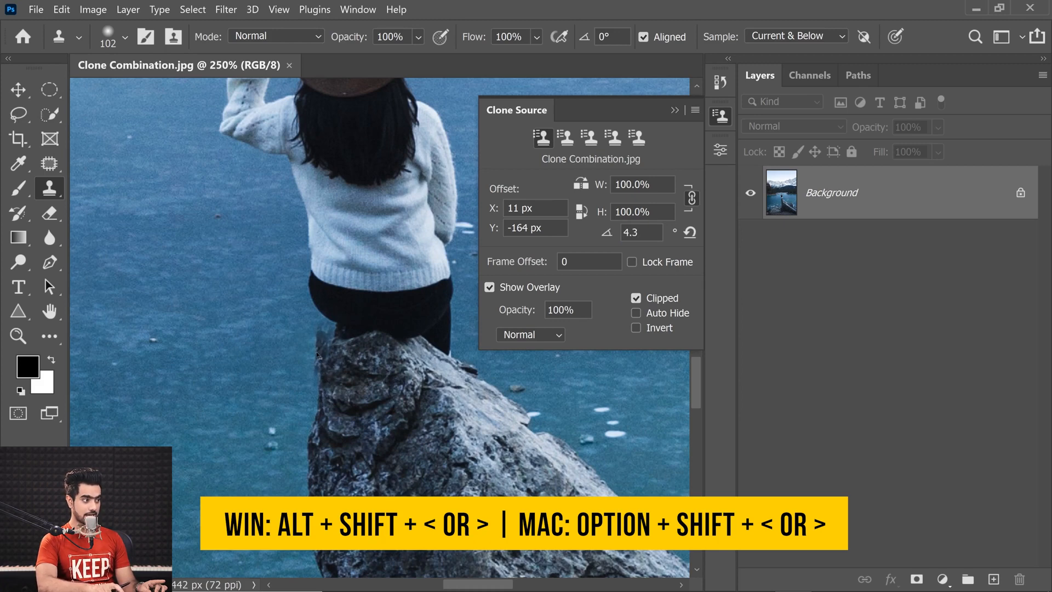
{"action": "key", "text": "alt+shift+comma"}
{"action": "key", "text": "alt+shift+comma"}
{"action": "key", "text": "alt+shift+comma"}
{"action": "key", "text": "alt+shift+comma"}
{"action": "key", "text": "alt+shift+comma"}
{"action": "key", "text": "alt+shift+comma"}
{"action": "key", "text": "alt+shift+comma"}
{"action": "key", "text": "alt+shift+comma"}
{"action": "key", "text": "alt+shift+comma"}
{"action": "key", "text": "alt+shift+comma"}
{"action": "key", "text": "alt+shift+comma"}
{"action": "key", "text": "alt+shift+comma"}
{"action": "key", "text": "alt+shift+comma"}
{"action": "key", "text": "alt+shift+comma"}
{"action": "key", "text": "alt+shift+comma"}
{"action": "key", "text": "alt+shift+comma"}
{"action": "key", "text": "alt+shift+comma"}
{"action": "key", "text": "alt+shift+comma"}
{"action": "key", "text": "alt+shift+comma"}
{"action": "key", "text": "alt+shift+comma"}
{"action": "key", "text": "alt+shift+comma"}
{"action": "key", "text": "alt+shift+comma"}
{"action": "key", "text": "alt+shift+comma"}
{"action": "key", "text": "alt+shift+comma"}
{"action": "key", "text": "alt+shift+comma"}
{"action": "key", "text": "alt+shift+comma"}
{"action": "key", "text": "alt+shift+comma"}
{"action": "key", "text": "alt+shift+comma"}
{"action": "key", "text": "alt+shift+comma"}
{"action": "key", "text": "alt+shift+comma"}
{"action": "key", "text": "alt+shift+comma"}
{"action": "key", "text": "alt+shift+comma"}
{"action": "key", "text": "alt+shift+comma"}
{"action": "key", "text": "alt+shift+comma"}
{"action": "key", "text": "alt+shift+comma"}
{"action": "key", "text": "alt+shift+comma"}
{"action": "key", "text": "alt+shift+comma"}
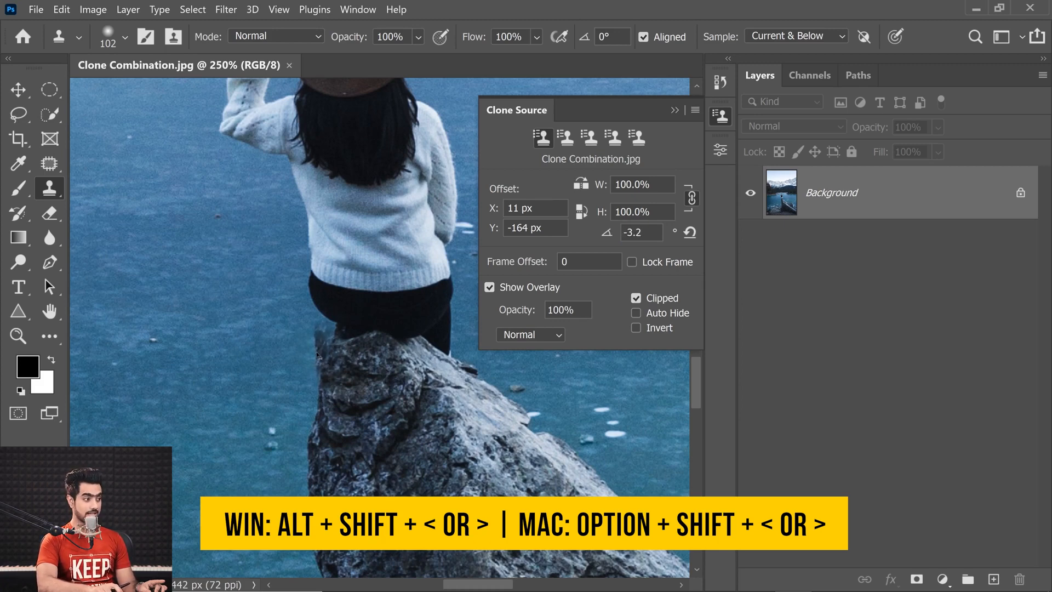
Step: Rotate the clone source to 16.6° and extend the rock's left edge upward over the trousers with the Clone Stamp
{"action": "key", "text": "alt+shift+period"}
{"action": "key", "text": "alt+shift+period"}
{"action": "key", "text": "alt+shift+period"}
{"action": "key", "text": "alt+shift+period"}
{"action": "key", "text": "alt+shift+period"}
{"action": "key", "text": "alt+shift+period"}
{"action": "key", "text": "alt+shift+period"}
{"action": "key", "text": "alt+shift+period"}
{"action": "key", "text": "alt+shift+period"}
{"action": "key", "text": "alt+shift+period"}
{"action": "key", "text": "alt+shift+period"}
{"action": "key", "text": "alt+shift+period"}
{"action": "key", "text": "alt+shift+period"}
{"action": "key", "text": "alt+shift+period"}
{"action": "key", "text": "alt+shift+period"}
{"action": "key", "text": "alt+shift+period"}
{"action": "key", "text": "alt+shift+period"}
{"action": "key", "text": "alt+shift+period"}
{"action": "key", "text": "alt+shift+period"}
{"action": "key", "text": "alt+shift+period"}
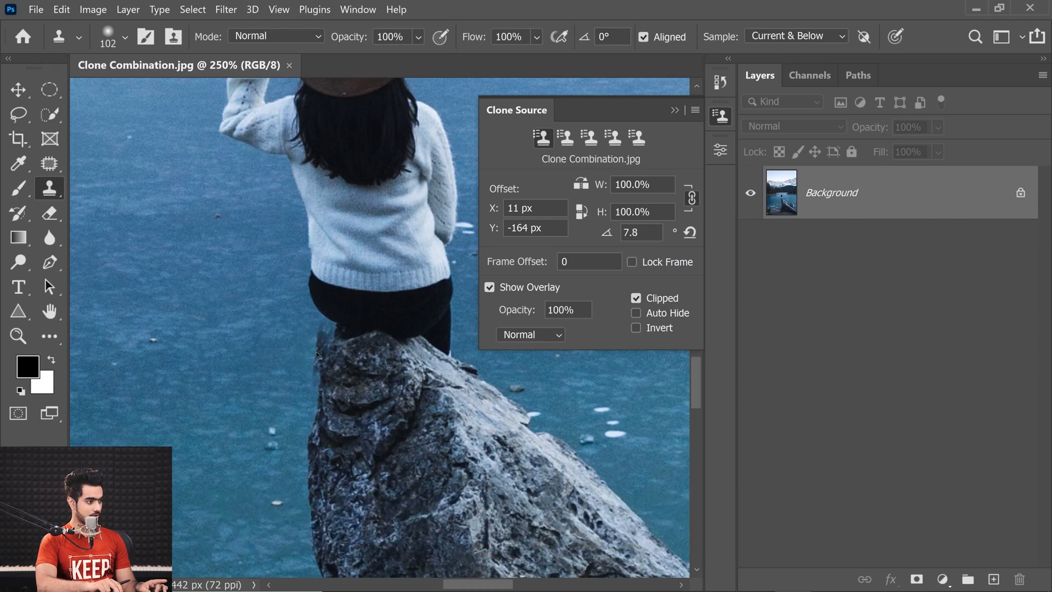
{"action": "key", "text": "alt+shift+period"}
{"action": "key", "text": "alt+shift+period"}
{"action": "key", "text": "alt+shift+period"}
{"action": "key", "text": "alt+shift+period"}
{"action": "key", "text": "alt+shift+period"}
{"action": "key", "text": "alt+shift+period"}
{"action": "key", "text": "alt+shift+period"}
{"action": "key", "text": "alt+shift+period"}
{"action": "key", "text": "alt+shift+period"}
{"action": "key", "text": "alt+shift+period"}
{"action": "key", "text": "alt+shift+period"}
{"action": "key", "text": "alt+shift+period"}
{"action": "key", "text": "alt+shift+period"}
{"action": "key", "text": "alt+shift+period"}
{"action": "key", "text": "alt+shift+period"}
{"action": "key", "text": "alt+shift+period"}
{"action": "key", "text": "alt+shift+period"}
{"action": "key", "text": "alt+shift+period"}
{"action": "key", "text": "alt+shift+period"}
{"action": "key", "text": "alt+shift+period"}
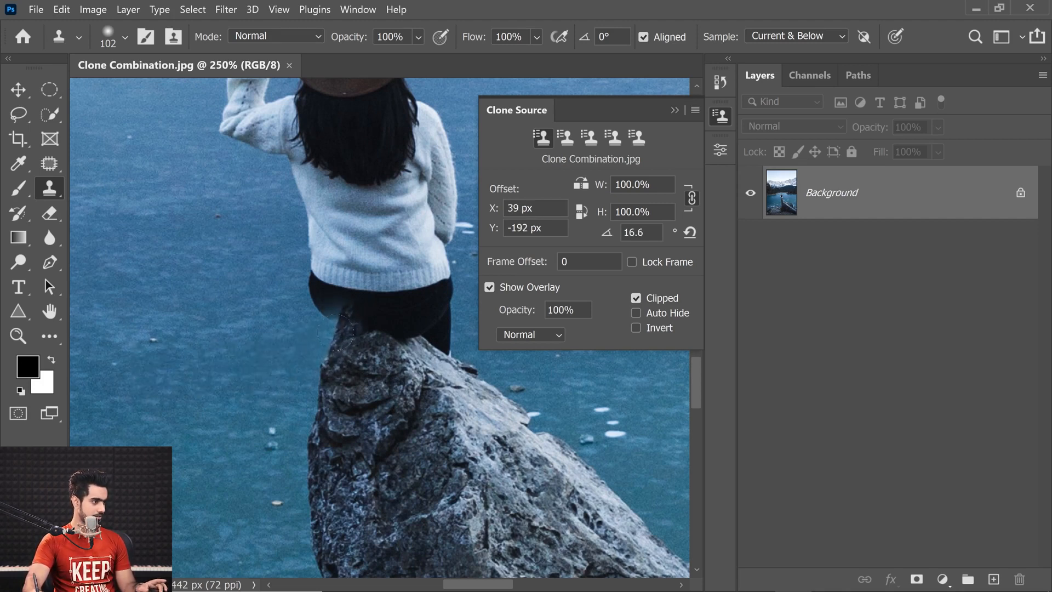
{"action": "left_click_drag", "start_coordinate": [336, 335], "coordinate": [347, 319]}
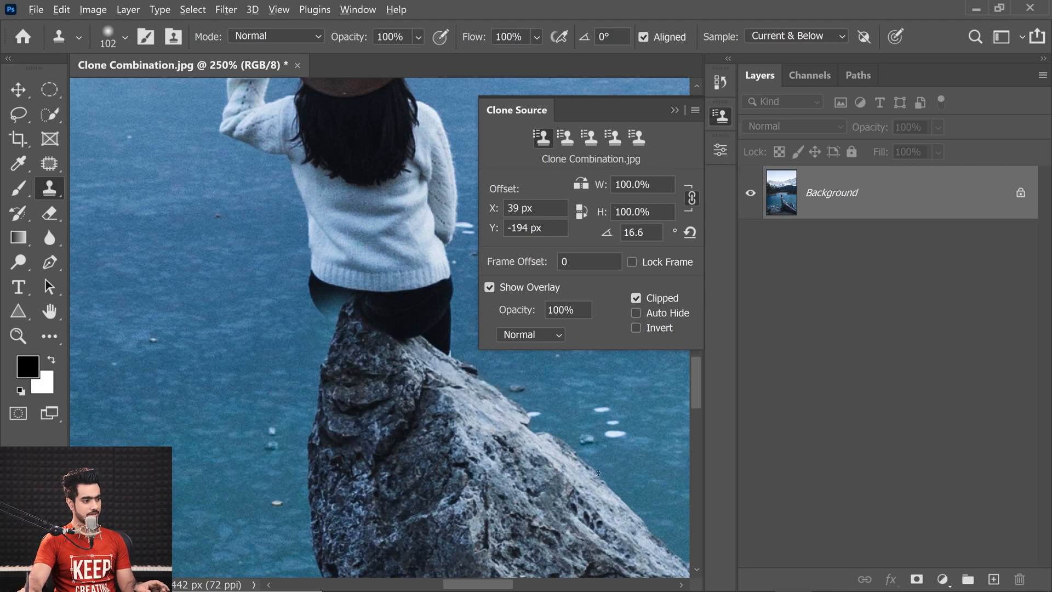
Step: Sample the rock's lower right edge and rotate the clone source back through 10.1° and 2.8° to match the slope
{"action": "left_click", "coordinate": [626, 501], "text": "alt"}
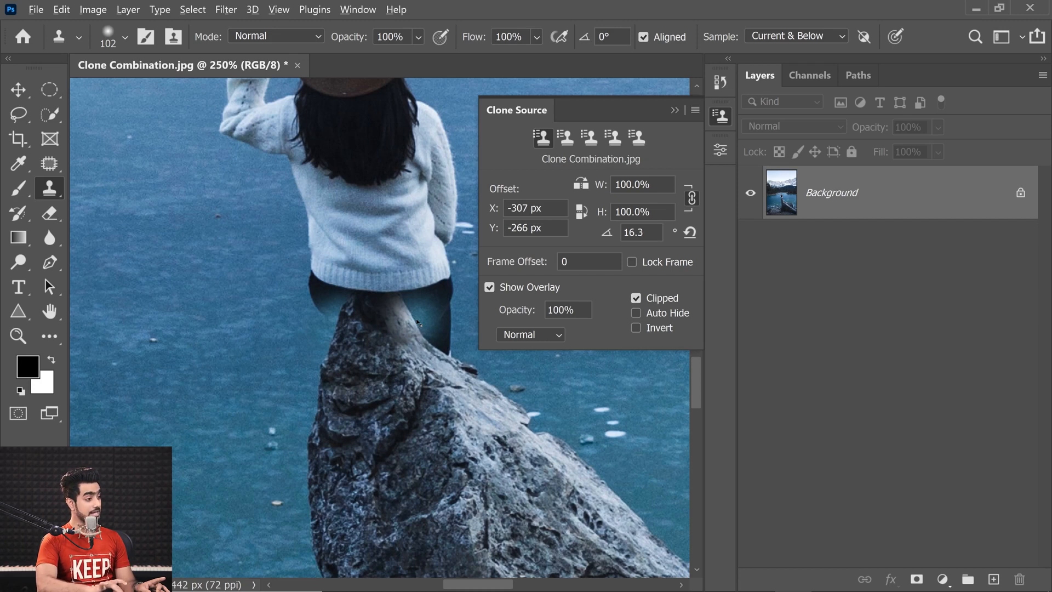
{"action": "key", "text": "alt+shift+comma"}
{"action": "key", "text": "alt+shift+comma"}
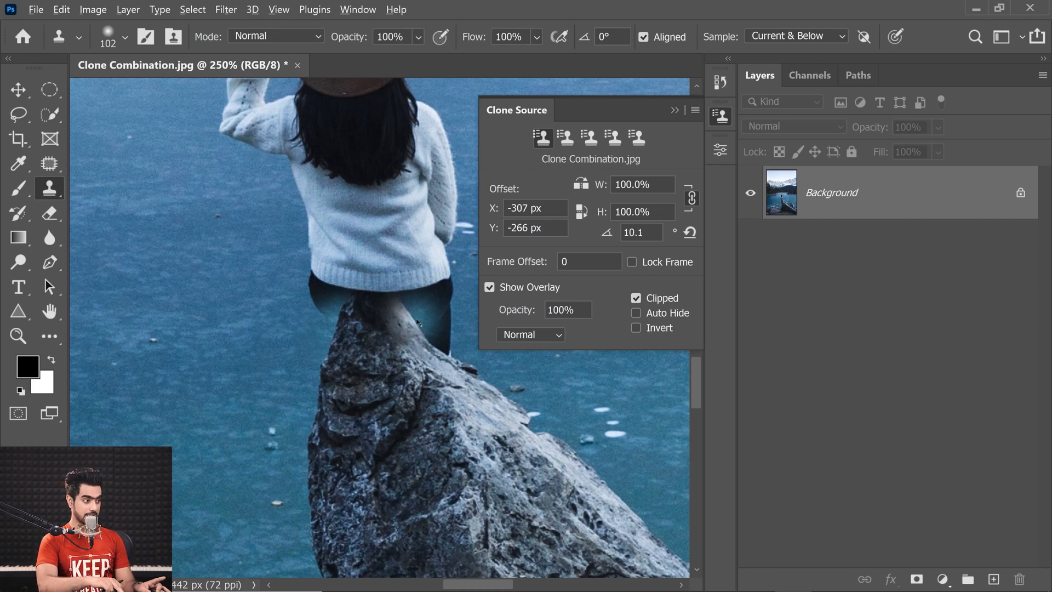
{"action": "key", "text": "alt+shift+comma"}
{"action": "key", "text": "alt+shift+comma"}
{"action": "key", "text": "alt+shift+comma"}
{"action": "key", "text": "alt+shift+comma"}
{"action": "key", "text": "alt+shift+comma"}
{"action": "key", "text": "alt+shift+comma"}
{"action": "key", "text": "alt+shift+comma"}
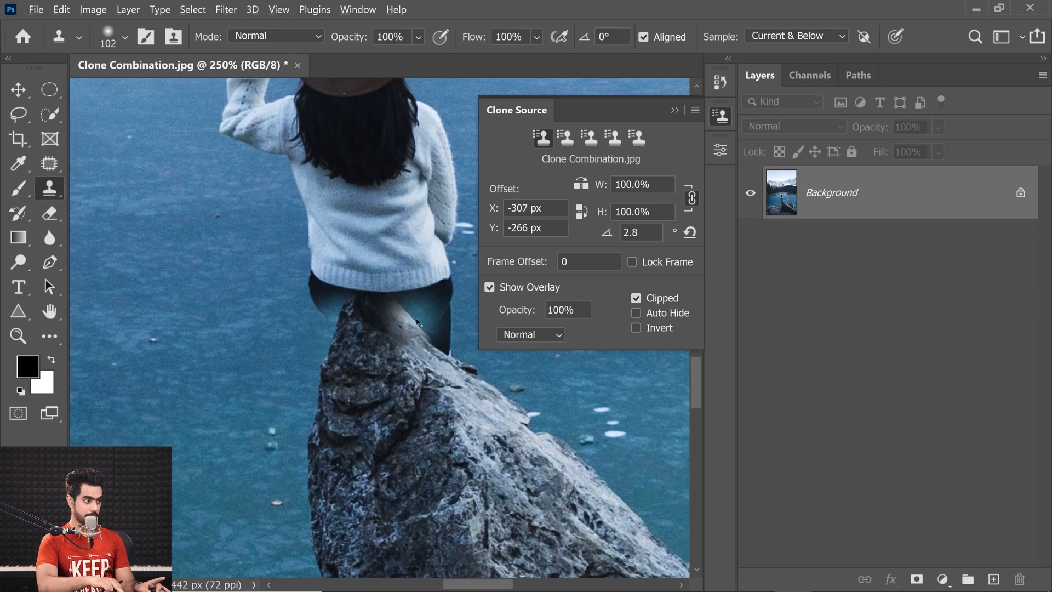
{"action": "key", "text": "alt+shift+comma"}
{"action": "key", "text": "alt+shift+comma"}
{"action": "key", "text": "alt+shift+comma"}
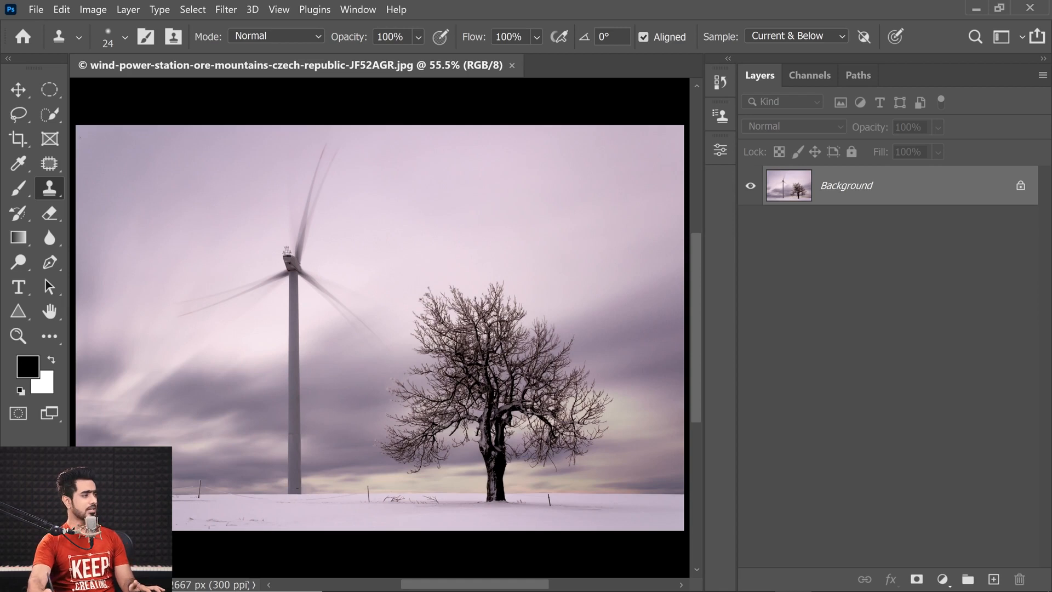
Step: Try to replace the wind turbine with sky using the Patch tool in Normal mode, undo the patch and deselect
{"action": "left_click", "coordinate": [50, 167]}
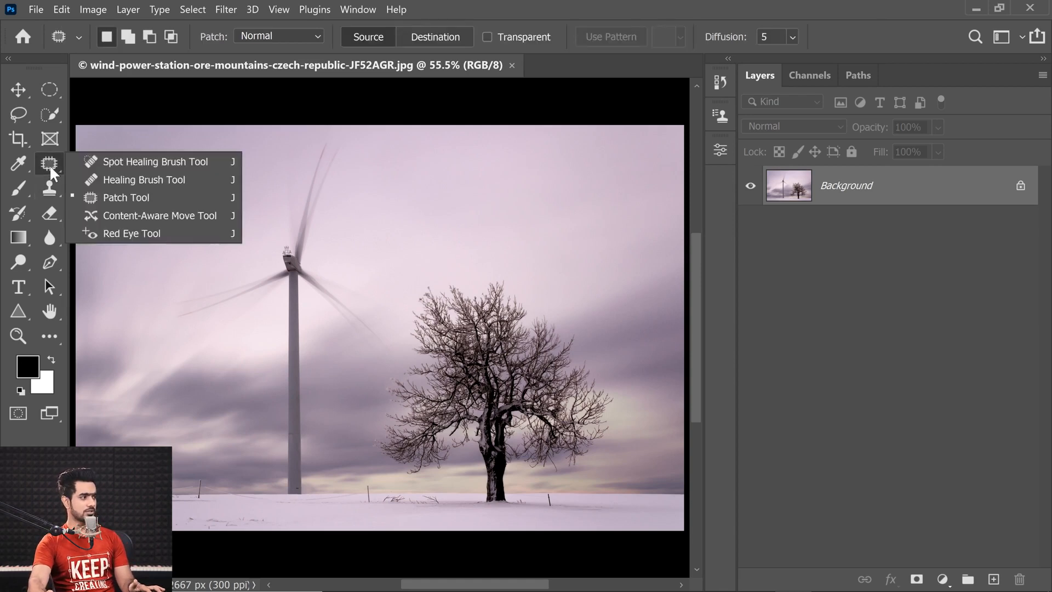
{"action": "left_click", "coordinate": [143, 198]}
{"action": "mouse_move", "coordinate": [267, 260]}
{"action": "left_mouse_down"}
{"action": "mouse_move", "coordinate": [164, 304]}
{"action": "mouse_move", "coordinate": [178, 325]}
{"action": "mouse_move", "coordinate": [262, 311]}
{"action": "mouse_move", "coordinate": [277, 333]}
{"action": "mouse_move", "coordinate": [271, 474]}
{"action": "mouse_move", "coordinate": [281, 502]}
{"action": "mouse_move", "coordinate": [311, 495]}
{"action": "mouse_move", "coordinate": [318, 335]}
{"action": "mouse_move", "coordinate": [393, 366]}
{"action": "mouse_move", "coordinate": [407, 339]}
{"action": "mouse_move", "coordinate": [399, 299]}
{"action": "mouse_move", "coordinate": [337, 253]}
{"action": "mouse_move", "coordinate": [371, 155]}
{"action": "mouse_move", "coordinate": [328, 129]}
{"action": "mouse_move", "coordinate": [290, 167]}
{"action": "mouse_move", "coordinate": [276, 224]}
{"action": "mouse_move", "coordinate": [497, 280]}
{"action": "mouse_move", "coordinate": [447, 276]}
{"action": "mouse_move", "coordinate": [622, 291]}
{"action": "mouse_move", "coordinate": [220, 271]}
{"action": "mouse_move", "coordinate": [193, 273]}
{"action": "mouse_move", "coordinate": [200, 287]}
{"action": "mouse_move", "coordinate": [125, 293]}
{"action": "mouse_move", "coordinate": [35, 279]}
{"action": "mouse_move", "coordinate": [117, 277]}
{"action": "left_mouse_up"}
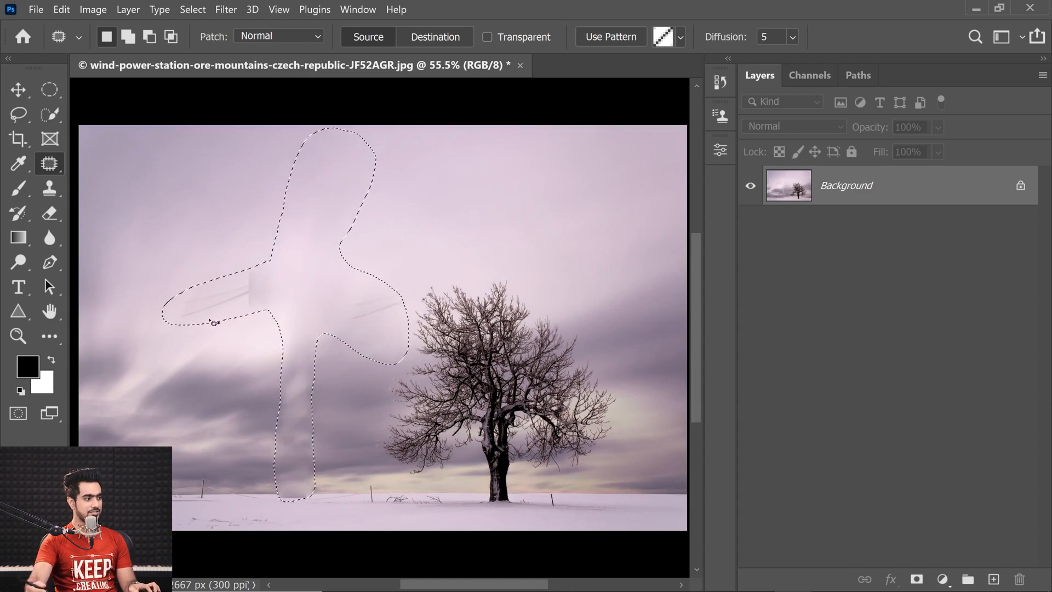
{"action": "key", "text": "ctrl+z"}
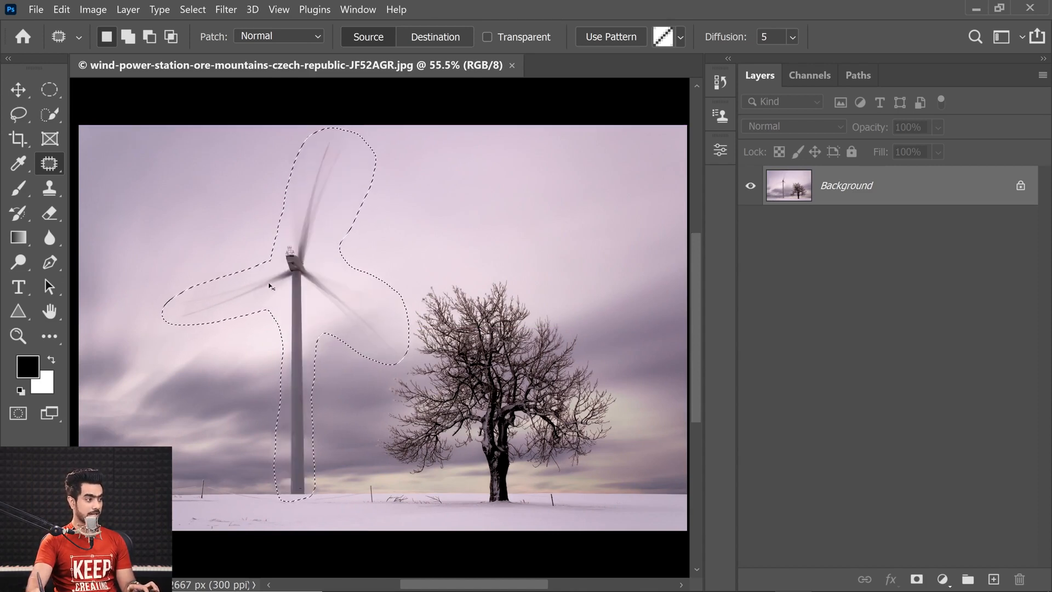
{"action": "key", "text": "ctrl+d"}
Step: Try to heal the middle of the turbine's tower with a 173 px Healing Brush, and undo the strokes
{"action": "right_click", "coordinate": [49, 163]}
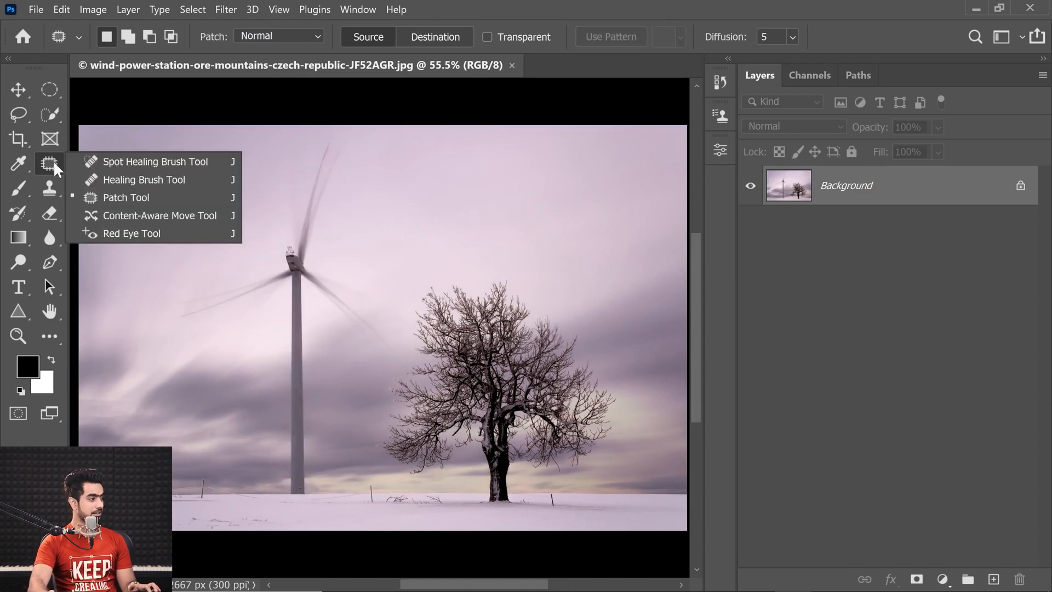
{"action": "left_click", "coordinate": [111, 163]}
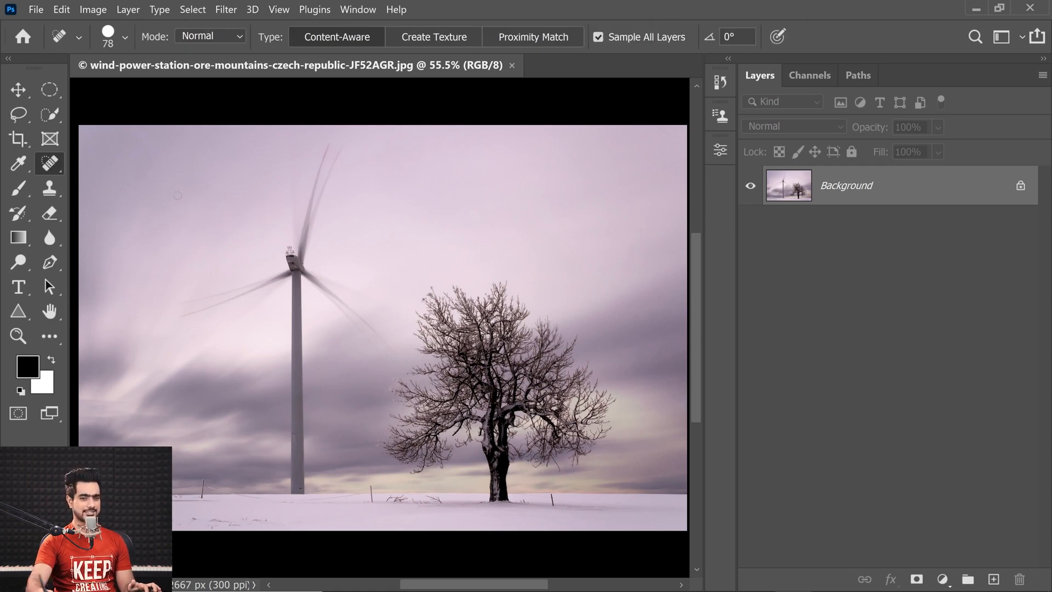
{"action": "right_click", "coordinate": [49, 164]}
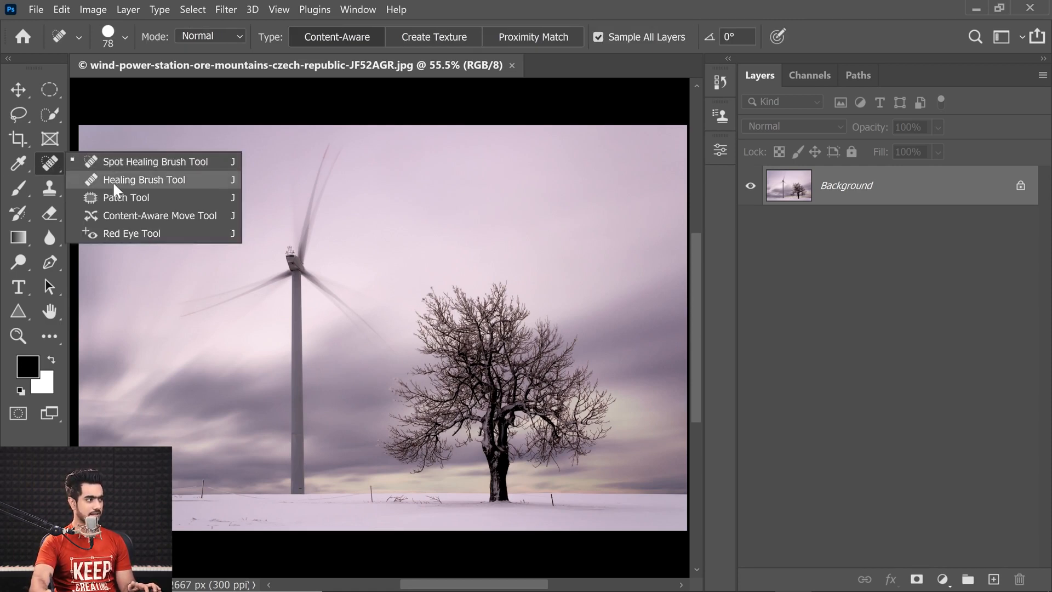
{"action": "left_click", "coordinate": [130, 180]}
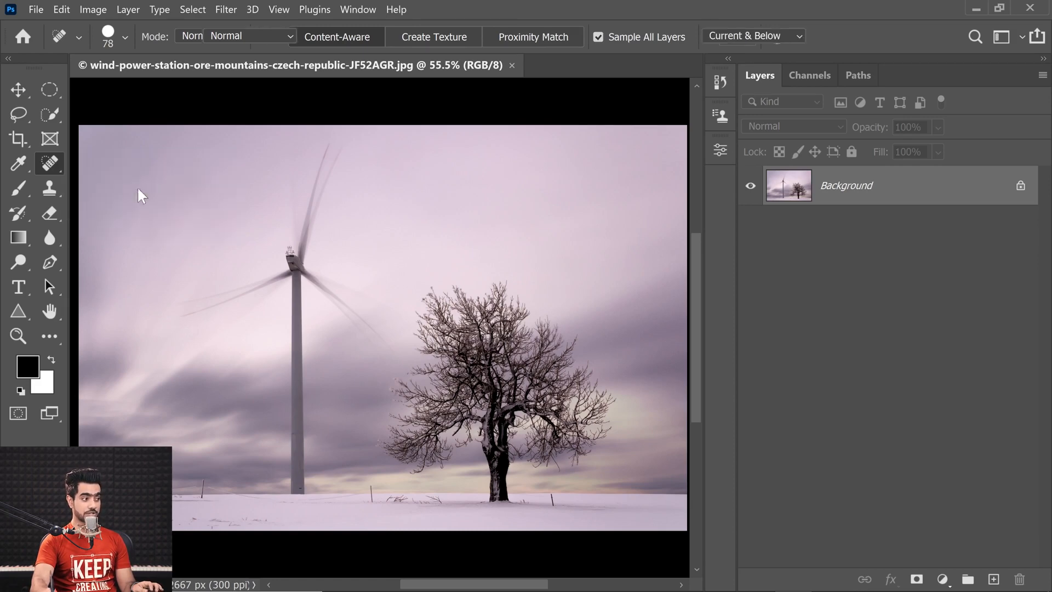
{"action": "scroll", "coordinate": [329, 384], "scroll_direction": "up", "scroll_amount": 5}
{"action": "left_click_drag", "start_coordinate": [332, 377], "coordinate": [382, 327]}
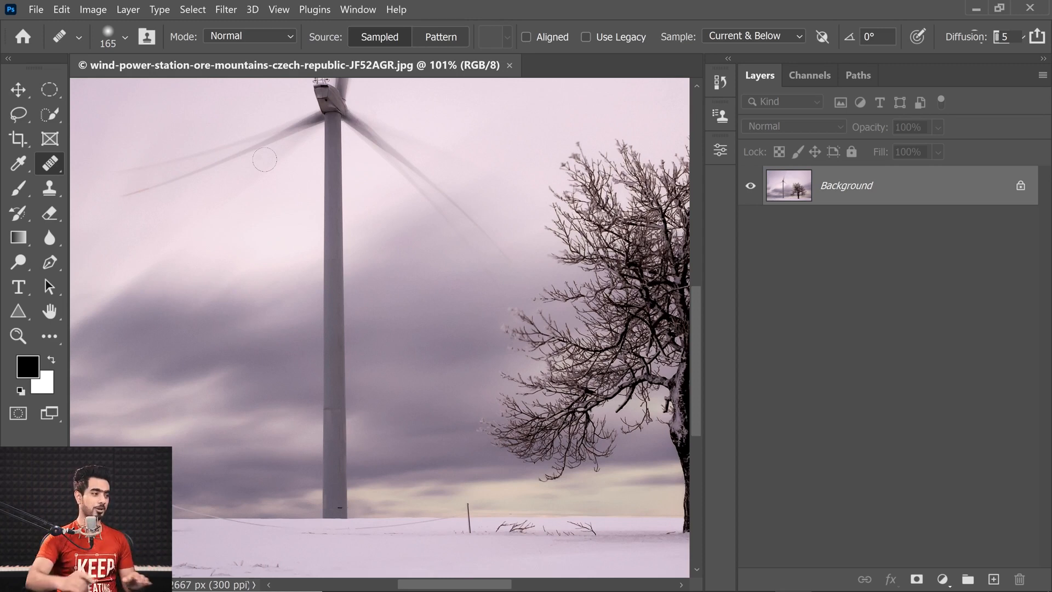
{"action": "key", "text": "bracketright"}
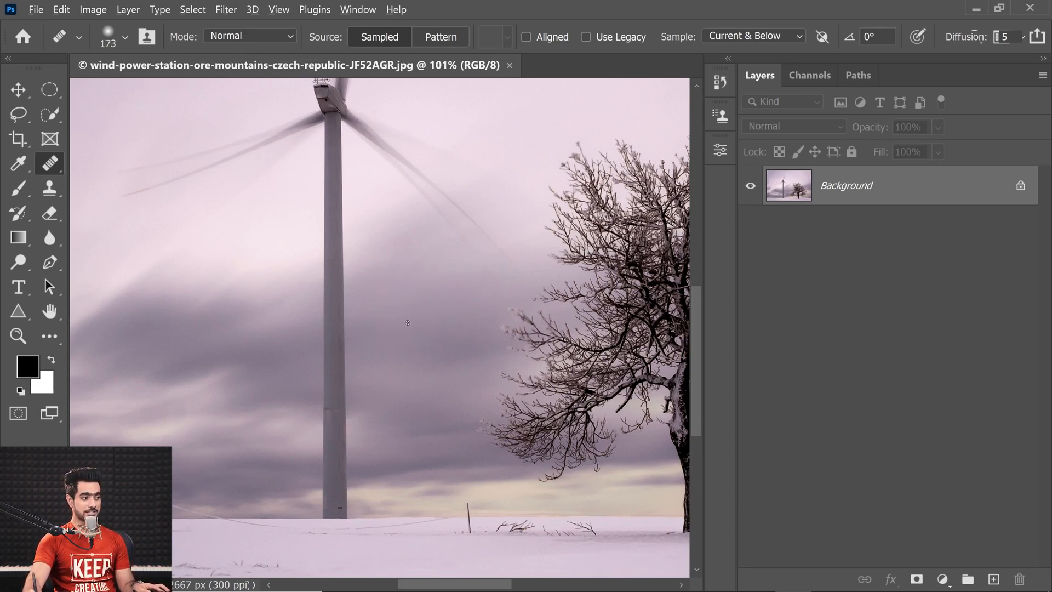
{"action": "mouse_move", "coordinate": [360, 336]}
{"action": "left_mouse_down"}
{"action": "mouse_move", "coordinate": [324, 347]}
{"action": "mouse_move", "coordinate": [345, 337]}
{"action": "mouse_move", "coordinate": [327, 379]}
{"action": "mouse_move", "coordinate": [329, 435]}
{"action": "left_mouse_up"}
{"action": "left_click_drag", "start_coordinate": [332, 343], "coordinate": [438, 343]}
{"action": "left_click_drag", "start_coordinate": [350, 359], "coordinate": [258, 360]}
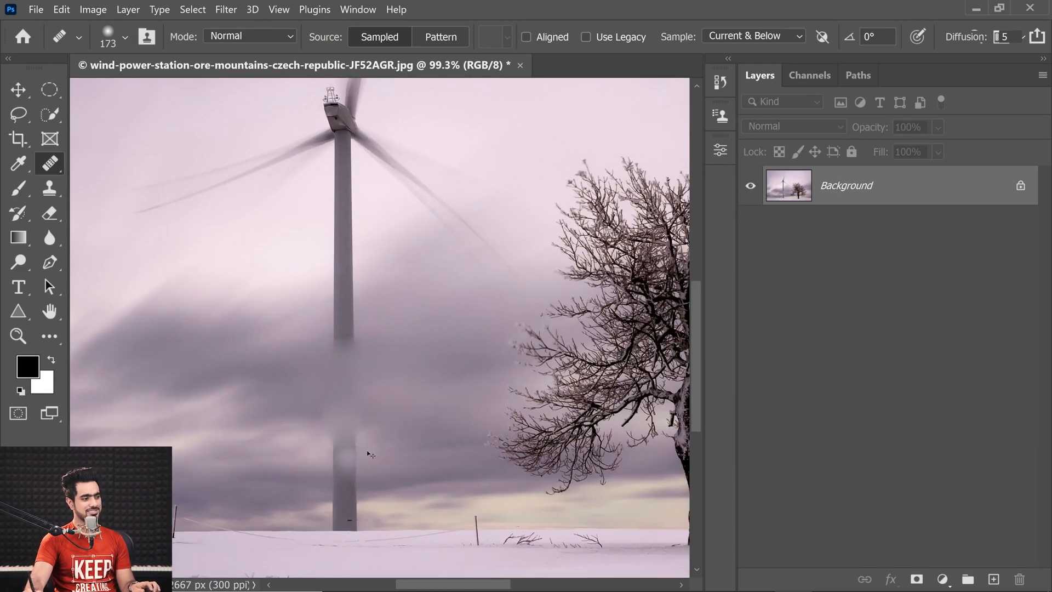
{"action": "key", "text": "ctrl+z"}
{"action": "mouse_move", "coordinate": [374, 272]}
{"action": "left_mouse_down"}
{"action": "mouse_move", "coordinate": [335, 272]}
{"action": "mouse_move", "coordinate": [359, 347]}
{"action": "left_mouse_up"}
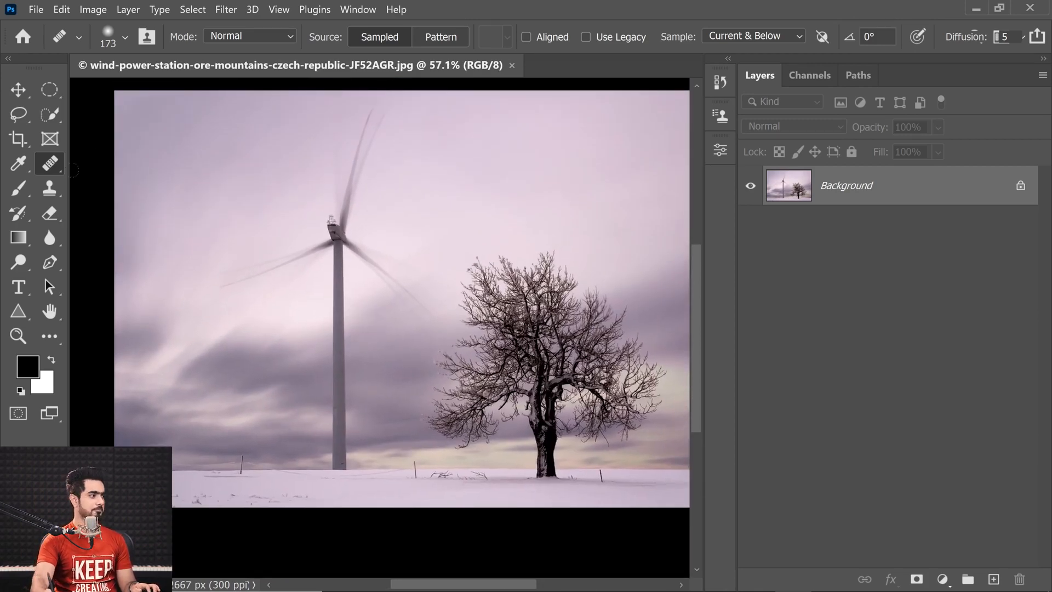
{"action": "right_click", "coordinate": [51, 166]}
{"action": "left_click", "coordinate": [47, 185]}
{"action": "right_click", "coordinate": [47, 186]}
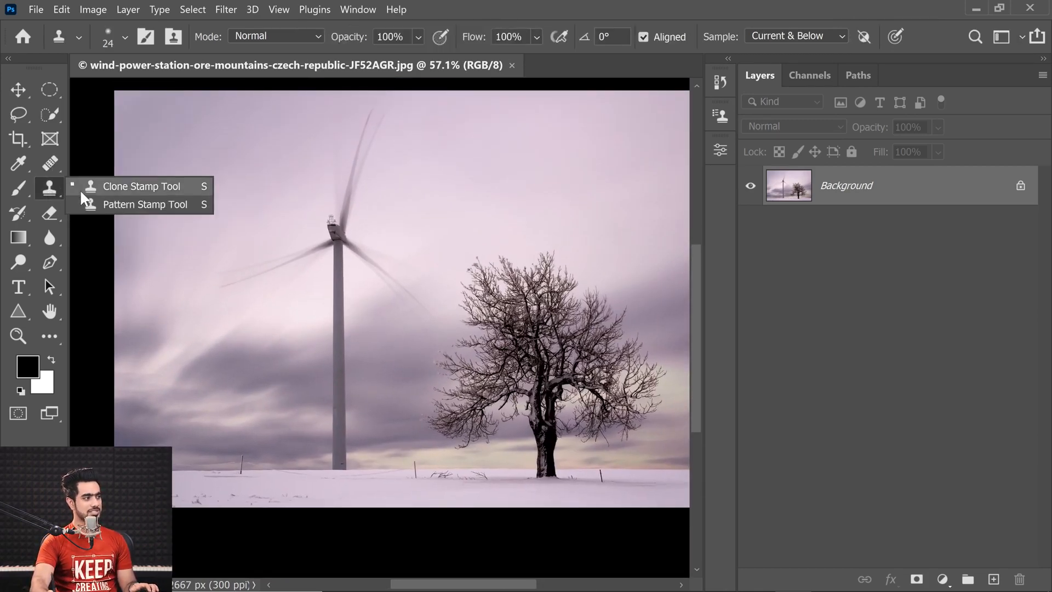
{"action": "left_click", "coordinate": [82, 189]}
{"action": "left_click", "coordinate": [51, 165]}
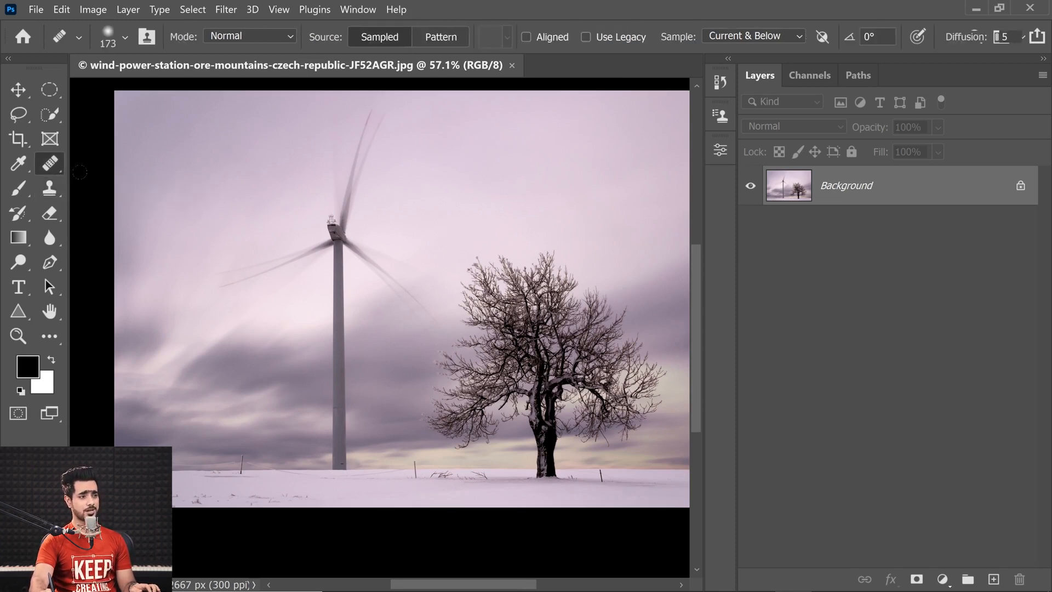
Step: Select the whole wind turbine, its tower and three blades, by outlining it loosely with the Polygonal Lasso
{"action": "left_click", "coordinate": [17, 113]}
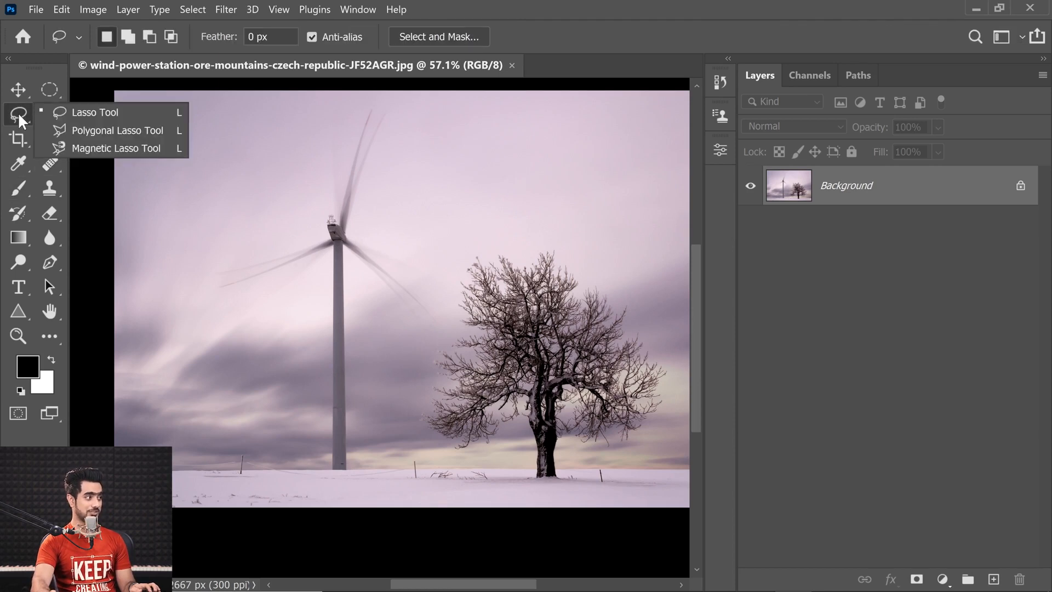
{"action": "left_click", "coordinate": [118, 131]}
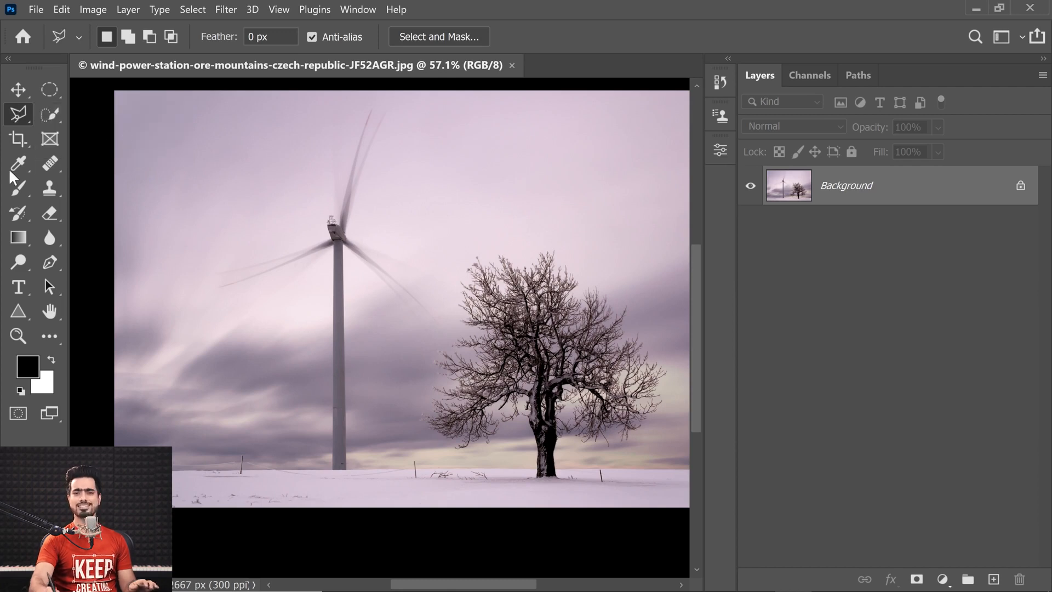
{"action": "left_click", "coordinate": [310, 235]}
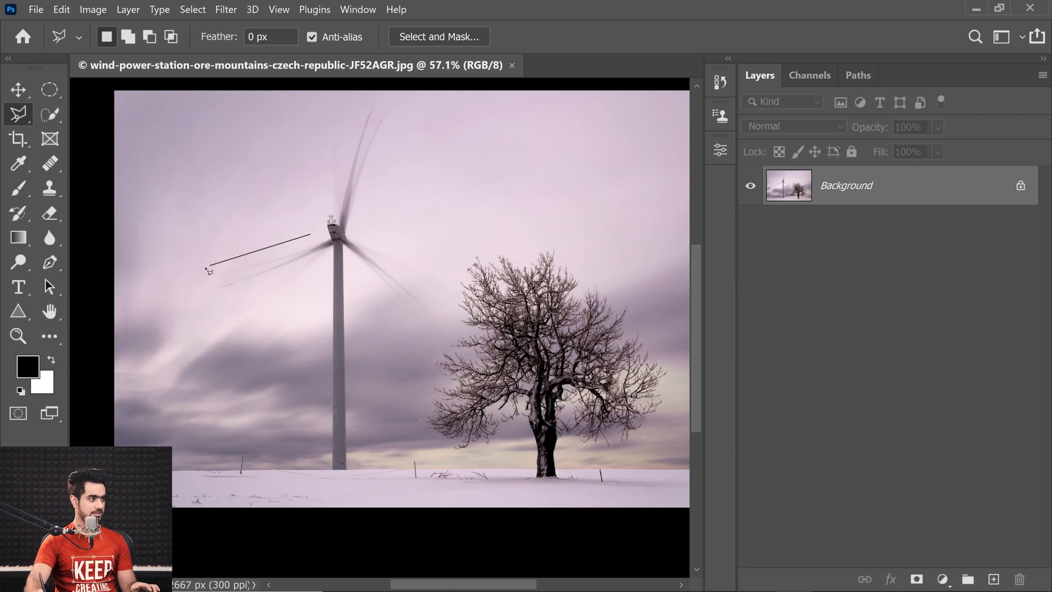
{"action": "left_click", "coordinate": [204, 267]}
{"action": "left_click", "coordinate": [209, 299]}
{"action": "left_click", "coordinate": [267, 305]}
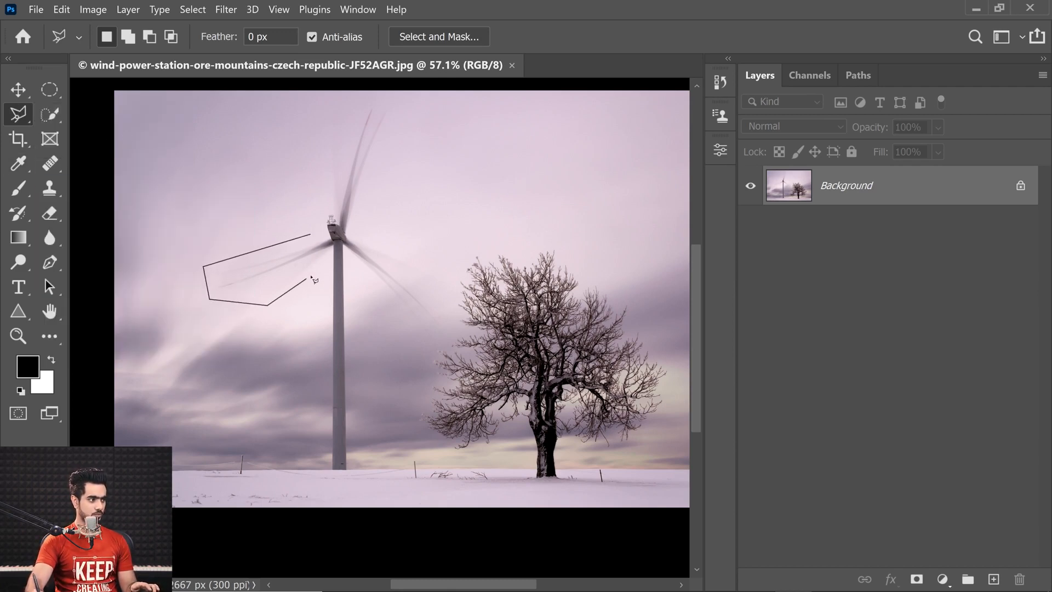
{"action": "left_click", "coordinate": [330, 255]}
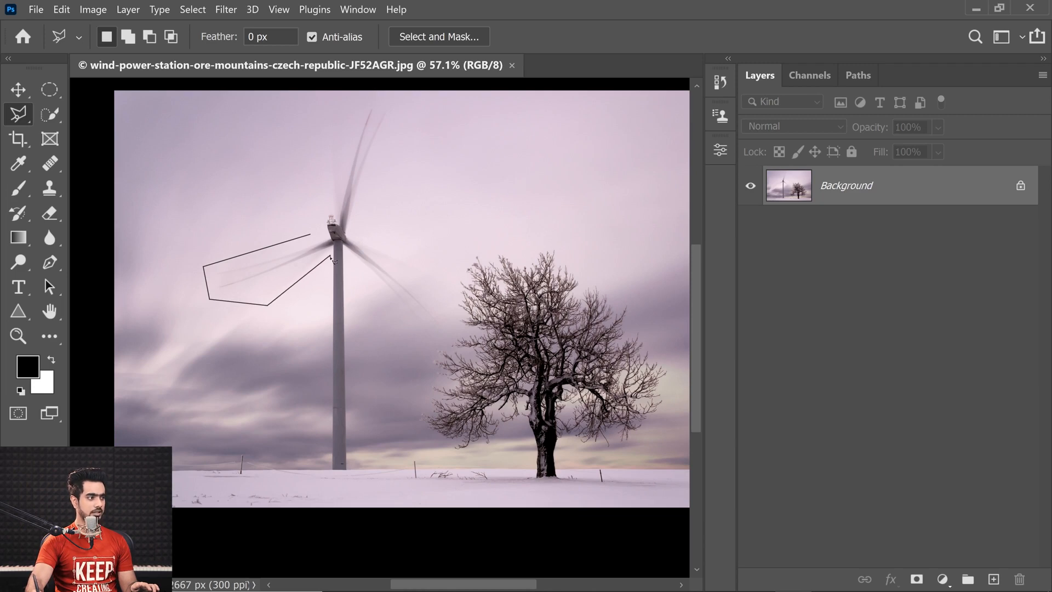
{"action": "left_click", "coordinate": [329, 472]}
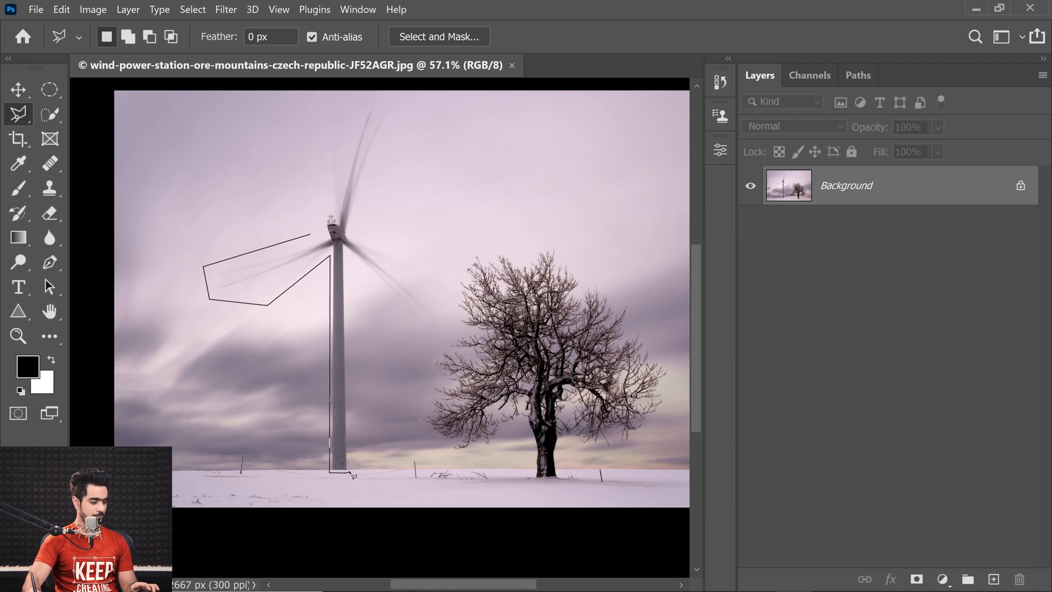
{"action": "left_click", "coordinate": [349, 472]}
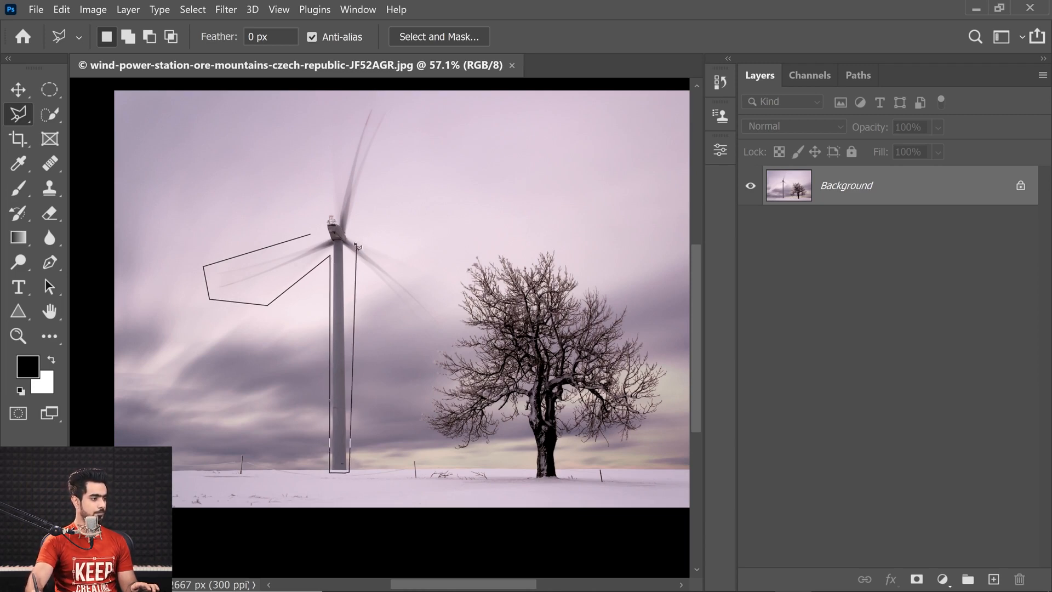
{"action": "left_click", "coordinate": [348, 256]}
{"action": "left_click", "coordinate": [407, 328]}
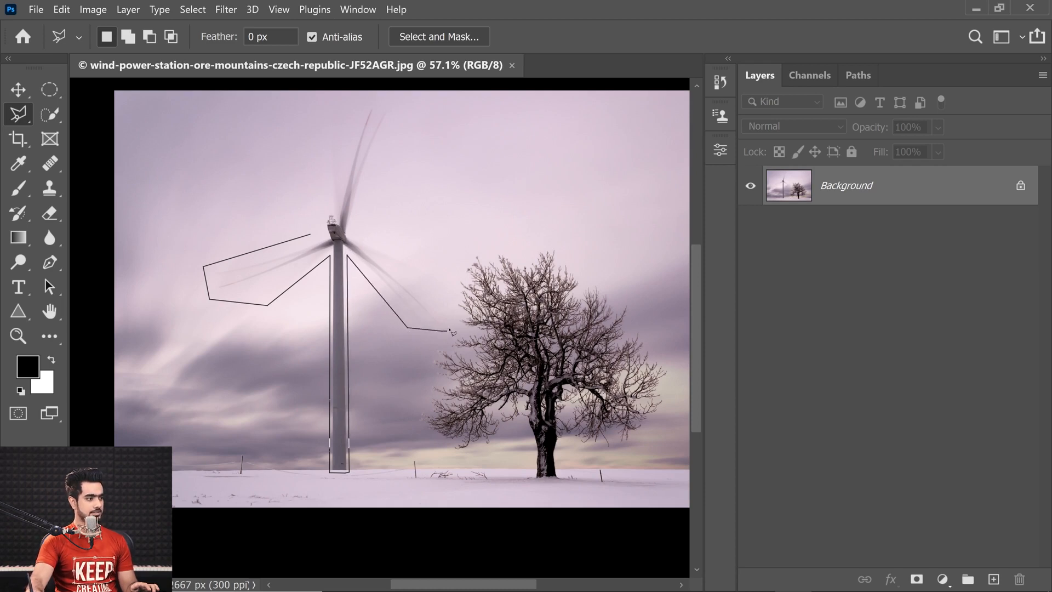
{"action": "left_click", "coordinate": [448, 330]}
{"action": "left_click", "coordinate": [437, 267]}
{"action": "left_click", "coordinate": [353, 234]}
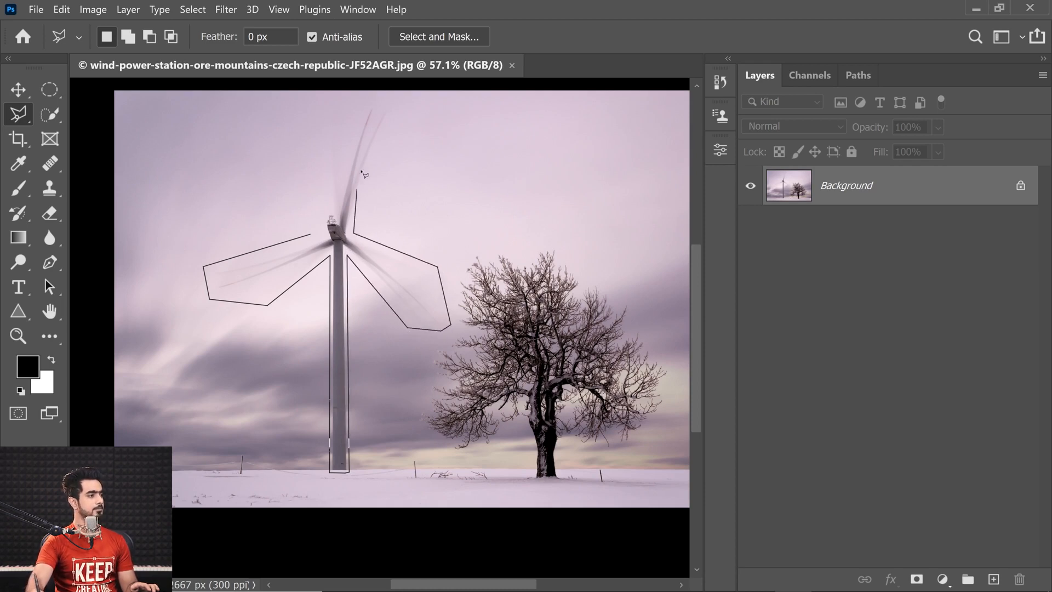
{"action": "left_click", "coordinate": [401, 109]}
{"action": "left_click", "coordinate": [382, 94]}
{"action": "left_click", "coordinate": [324, 99]}
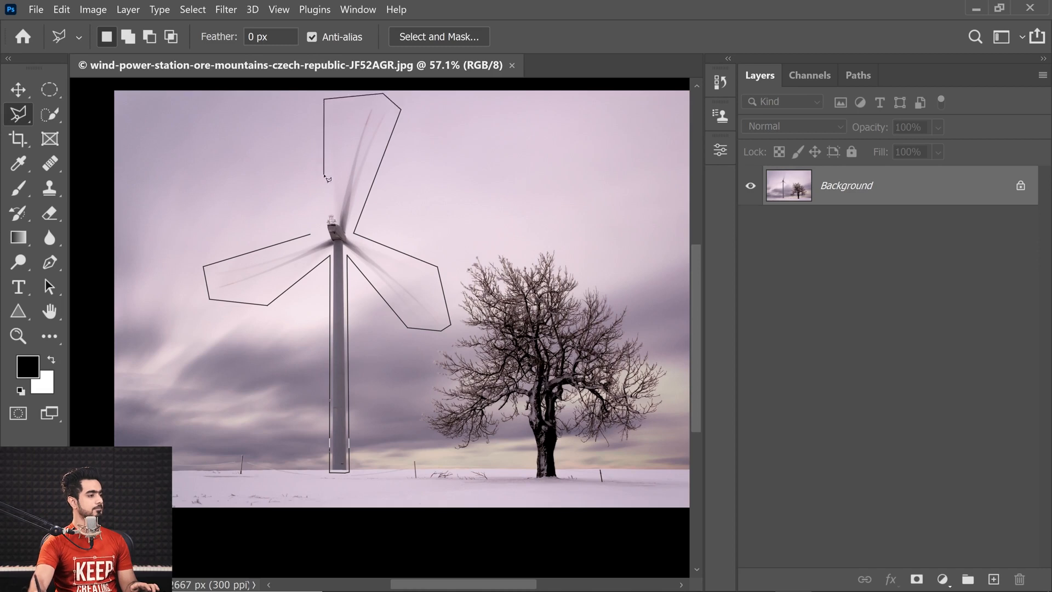
{"action": "left_click", "coordinate": [329, 192]}
{"action": "left_click", "coordinate": [323, 215]}
{"action": "left_click", "coordinate": [309, 235]}
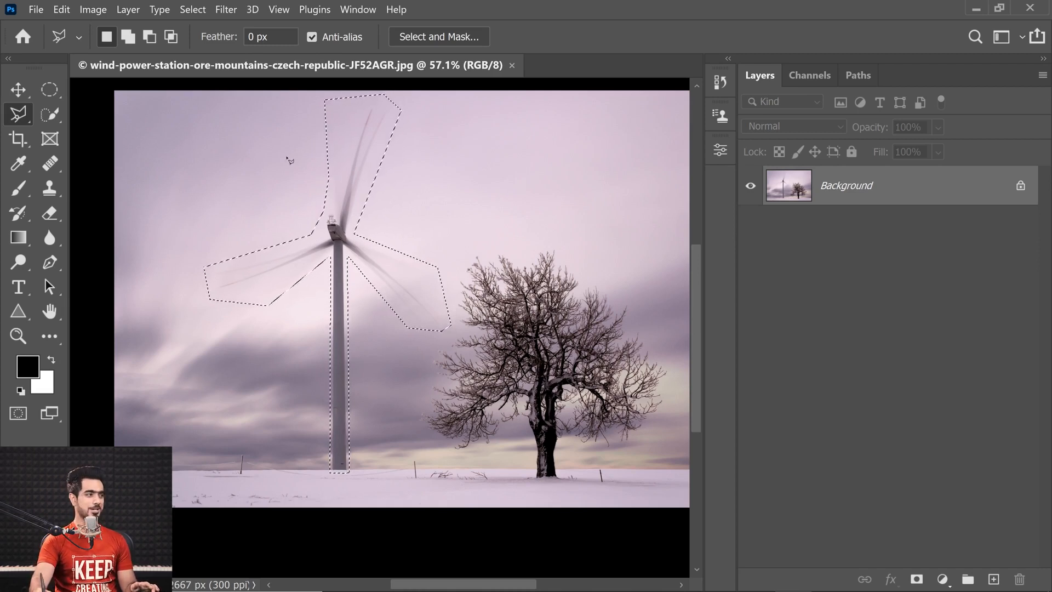
Step: Open Content-Aware Fill for the selected wind turbine and exclude the whole tree from the sampling area with the 326 px sampling brush
{"action": "left_click", "coordinate": [62, 10]}
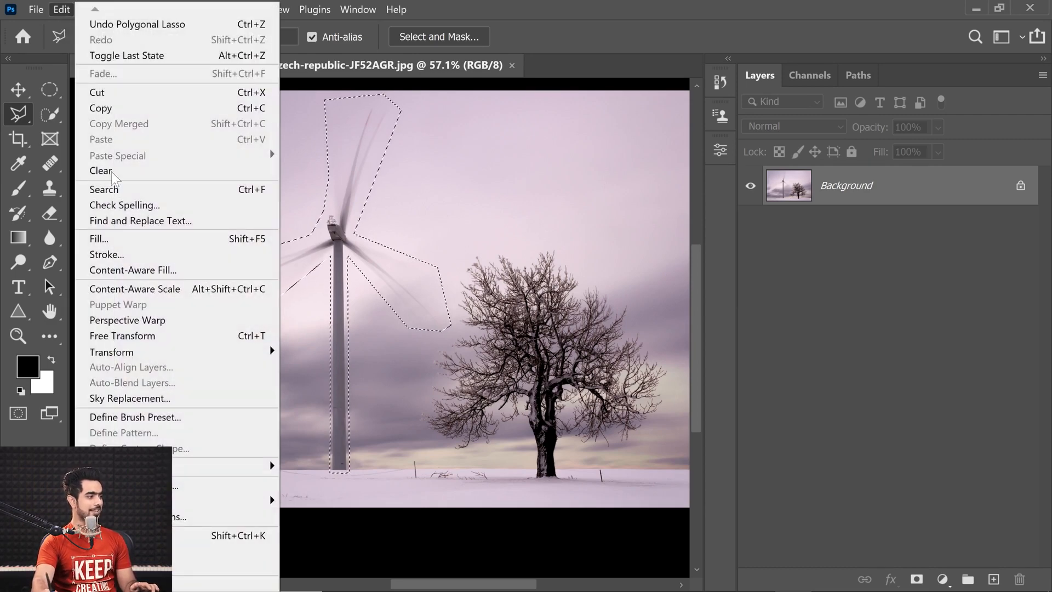
{"action": "left_click", "coordinate": [111, 270]}
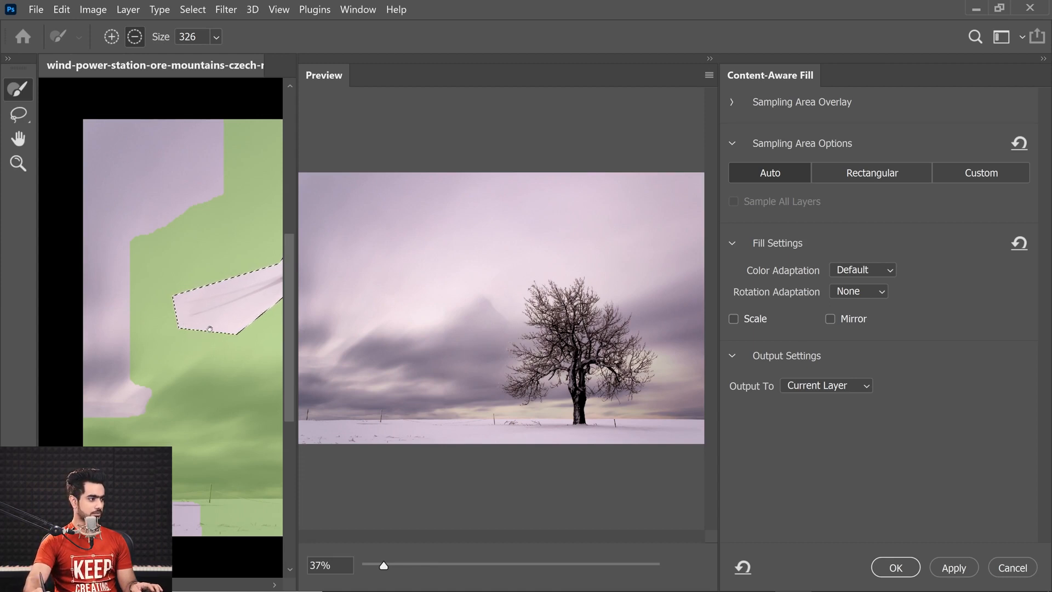
{"action": "left_click_drag", "start_coordinate": [210, 329], "coordinate": [55, 369]}
{"action": "left_click_drag", "start_coordinate": [271, 339], "coordinate": [175, 327]}
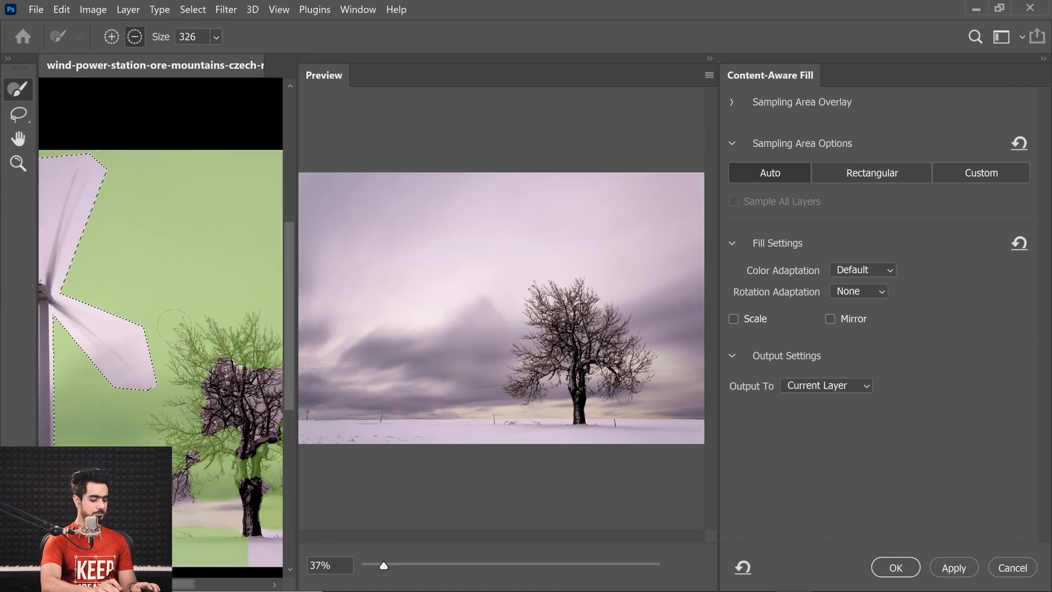
{"action": "scroll", "coordinate": [174, 326], "scroll_direction": "down", "scroll_amount": 2}
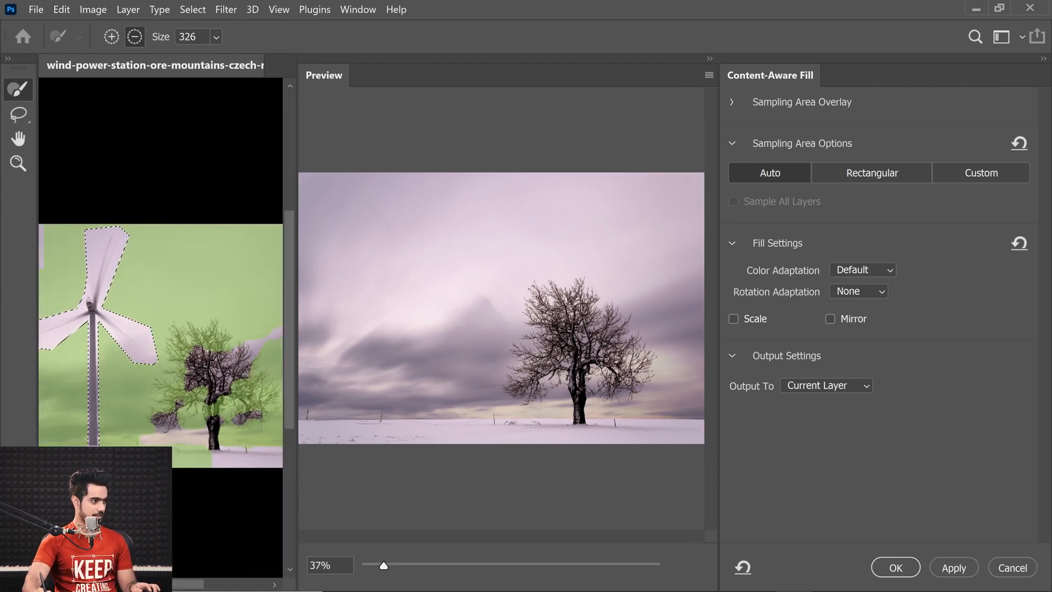
{"action": "left_click", "coordinate": [181, 335]}
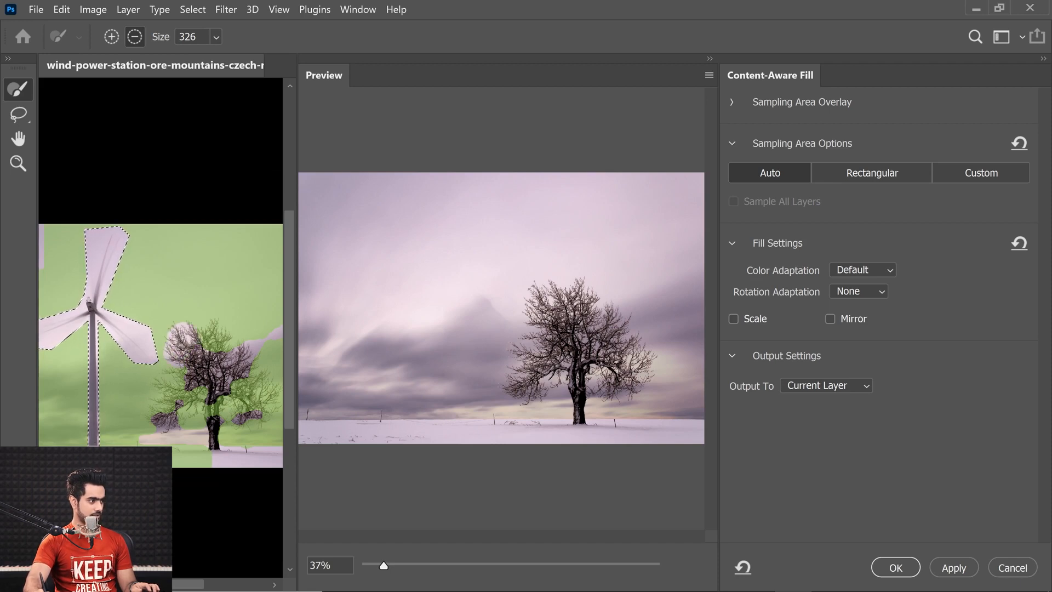
{"action": "mouse_move", "coordinate": [206, 376]}
{"action": "left_mouse_down"}
{"action": "mouse_move", "coordinate": [169, 394]}
{"action": "mouse_move", "coordinate": [166, 413]}
{"action": "mouse_move", "coordinate": [217, 410]}
{"action": "mouse_move", "coordinate": [254, 388]}
{"action": "mouse_move", "coordinate": [261, 415]}
{"action": "mouse_move", "coordinate": [260, 385]}
{"action": "left_mouse_up"}
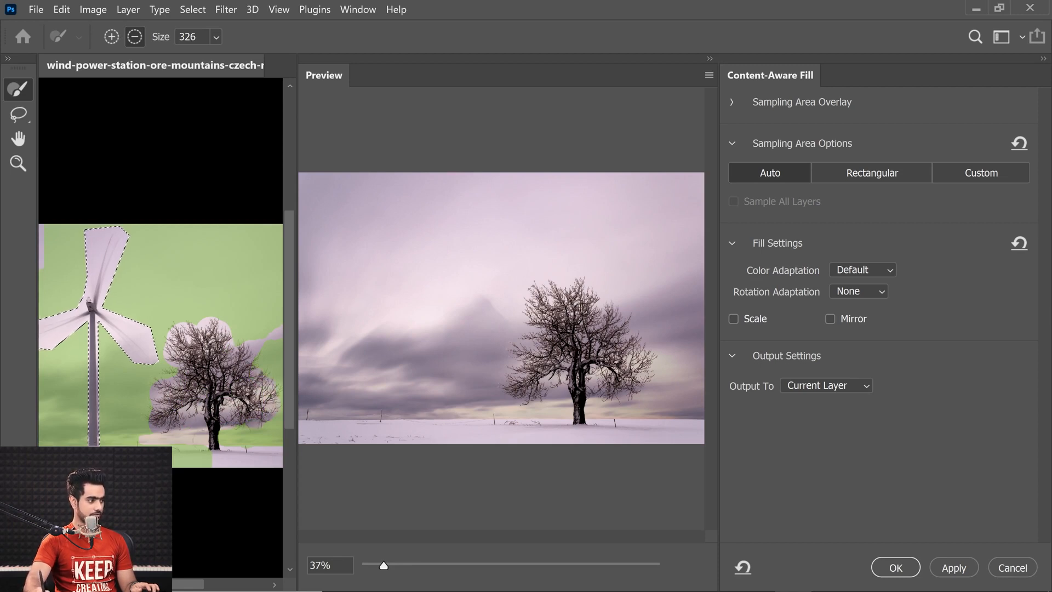
Step: Add the excluded strip of sky along the photo's left edge, below the upper corner, to the sampling area
{"action": "left_click_drag", "start_coordinate": [148, 351], "coordinate": [220, 351]}
{"action": "left_click_drag", "start_coordinate": [147, 584], "coordinate": [135, 584]}
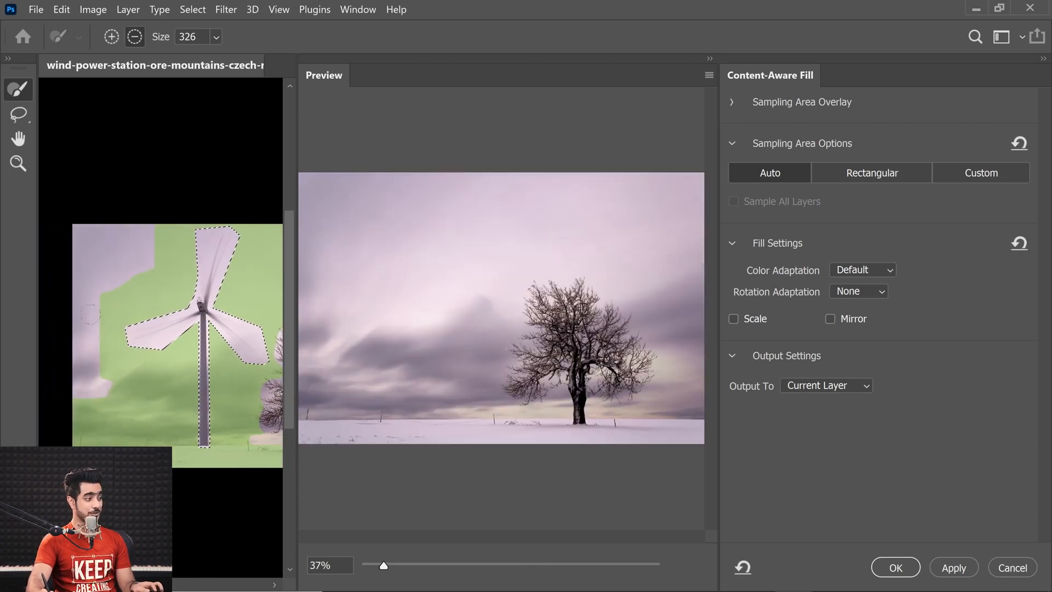
{"action": "key", "text": "alt"}
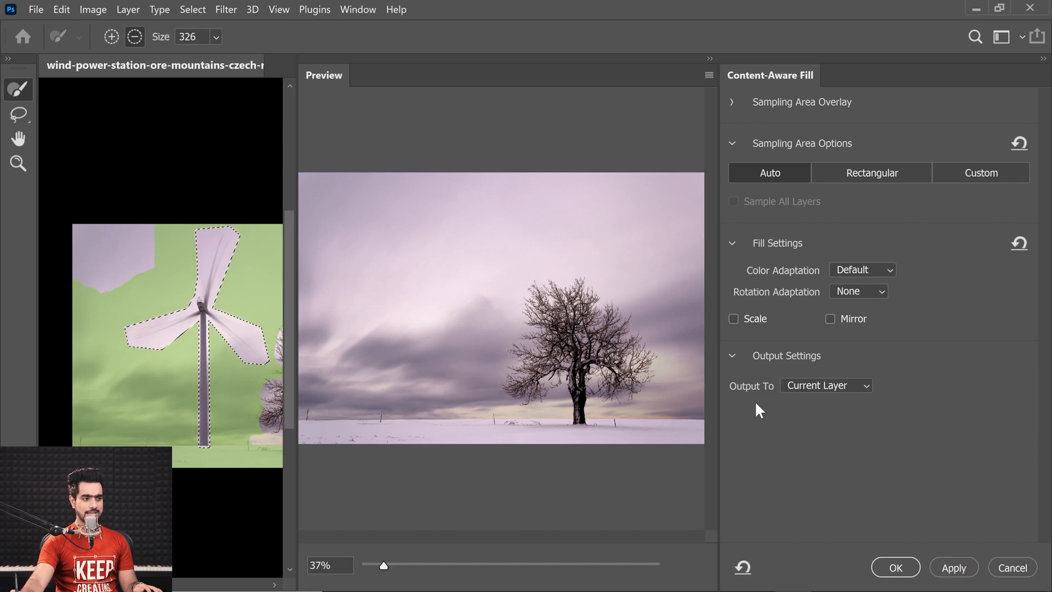
Step: Output the content-aware fill to a new layer, apply it and clear the selection
{"action": "left_click", "coordinate": [798, 386]}
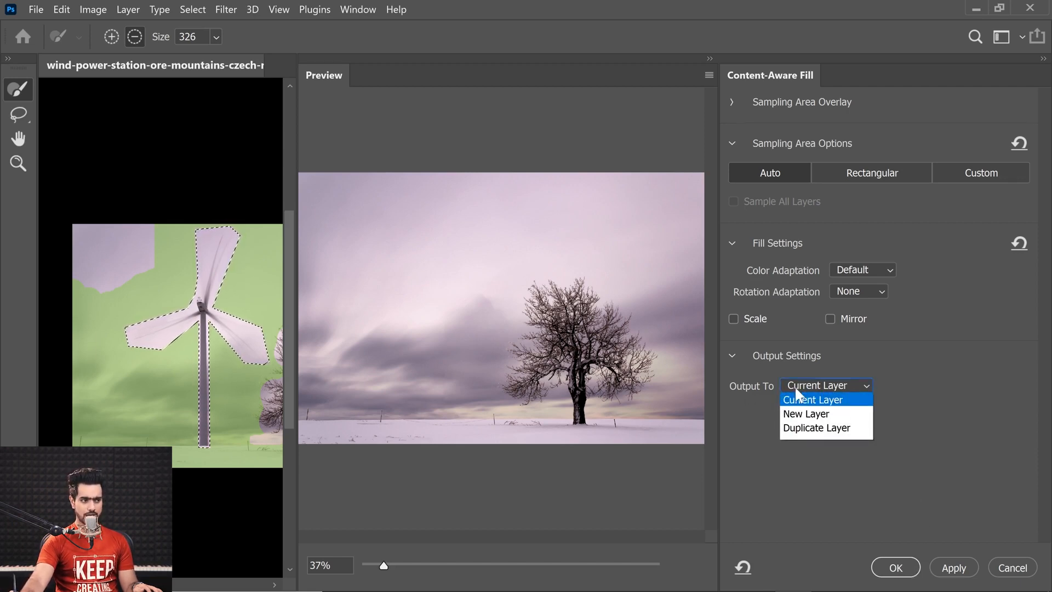
{"action": "left_click", "coordinate": [826, 424]}
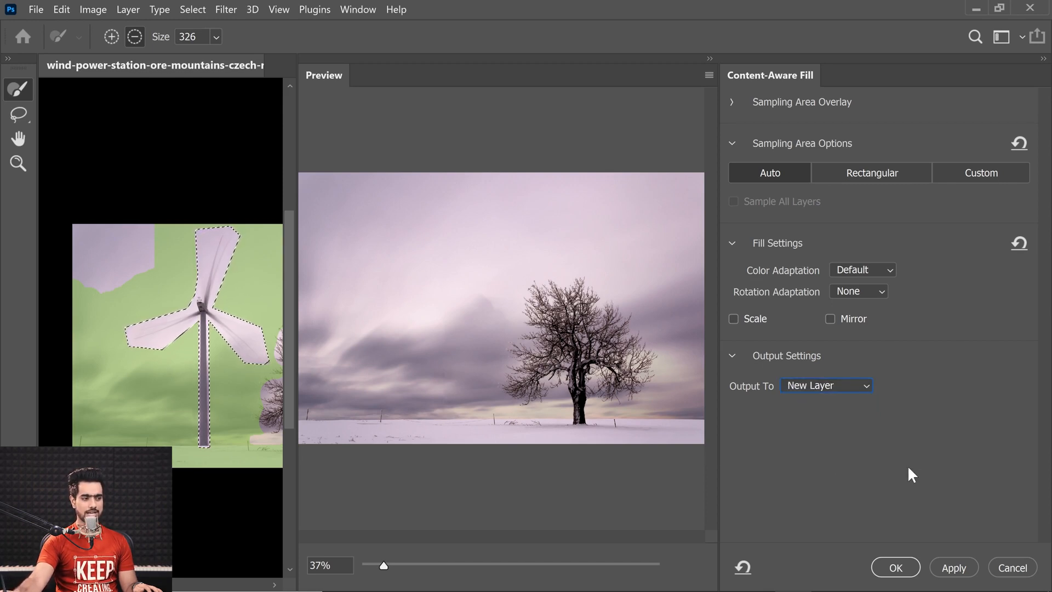
{"action": "left_click", "coordinate": [896, 570]}
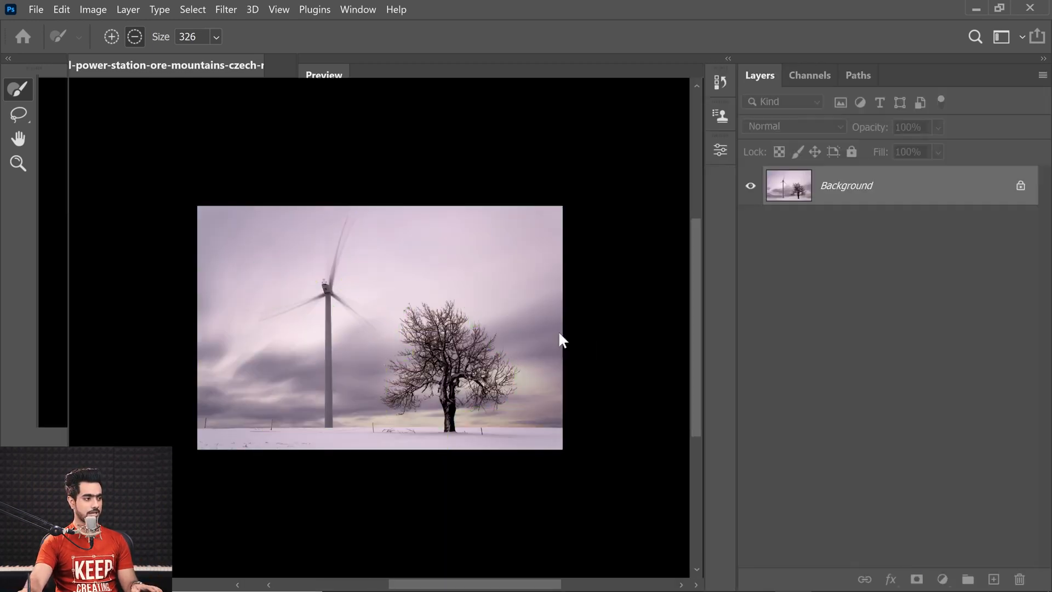
{"action": "key", "text": "ctrl+d"}
Step: Examine the filled sky, cloud edges and horizon up close for leftover flaws where the turbine stood, toggling the fill layer's visibility
{"action": "left_click_drag", "start_coordinate": [354, 305], "coordinate": [429, 322]}
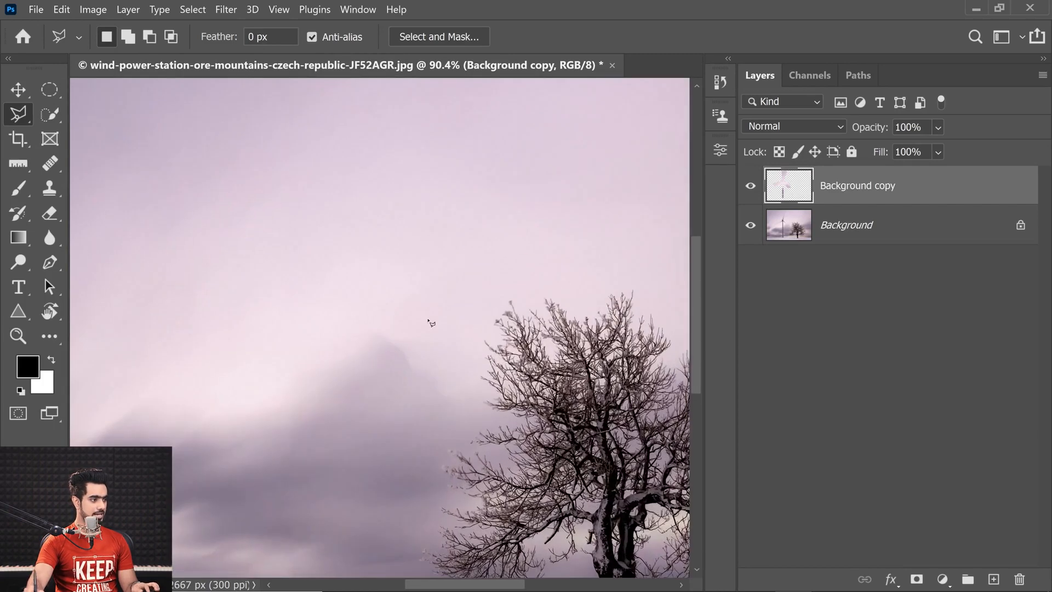
{"action": "left_click", "coordinate": [751, 195]}
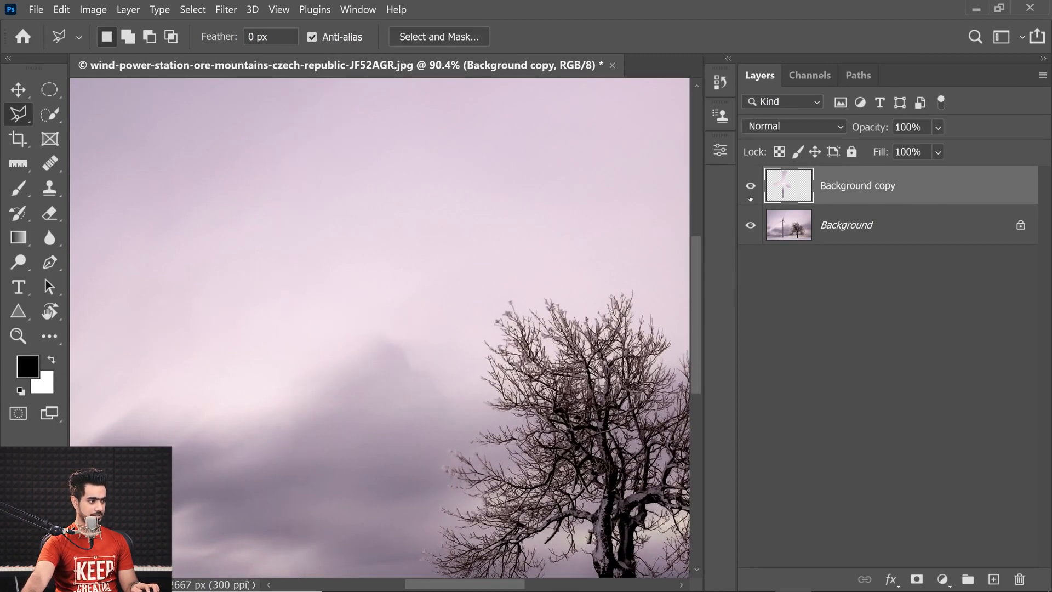
{"action": "left_click_drag", "start_coordinate": [432, 373], "coordinate": [414, 382]}
{"action": "left_click_drag", "start_coordinate": [345, 507], "coordinate": [399, 501]}
{"action": "left_click_drag", "start_coordinate": [387, 493], "coordinate": [430, 356]}
{"action": "left_click_drag", "start_coordinate": [395, 338], "coordinate": [394, 412]}
{"action": "left_click_drag", "start_coordinate": [458, 382], "coordinate": [422, 413]}
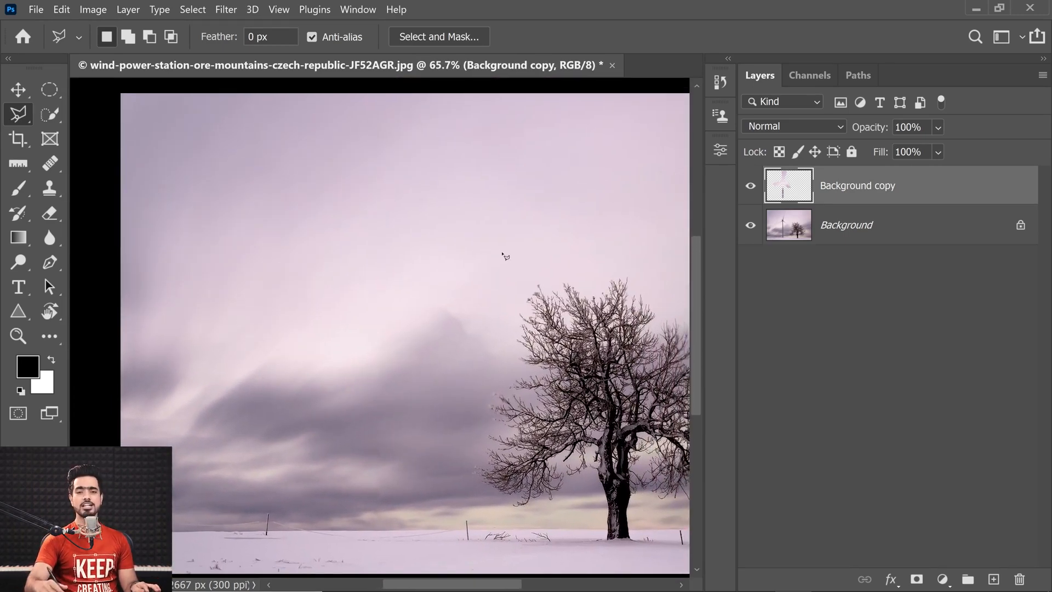
{"action": "left_click_drag", "start_coordinate": [489, 327], "coordinate": [504, 335]}
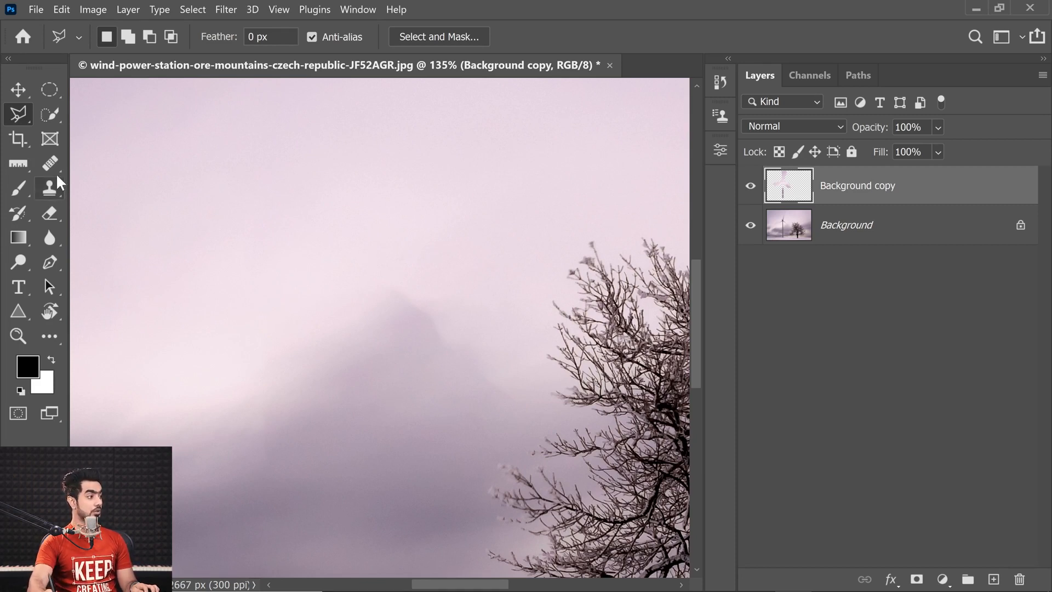
Step: Heal the hard edge around the dark cloud's peak on the fill layer with a 151 px Healing Brush sampling Current & Below
{"action": "left_click_drag", "start_coordinate": [50, 162], "coordinate": [101, 178]}
{"action": "right_click", "coordinate": [330, 231], "text": "alt"}
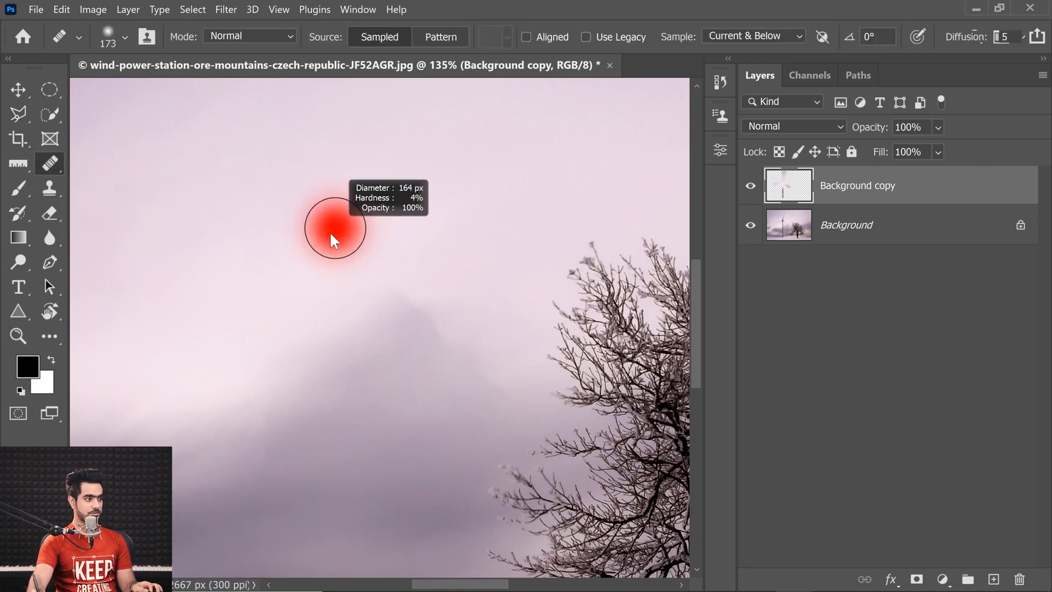
{"action": "right_click", "coordinate": [381, 316], "text": "alt"}
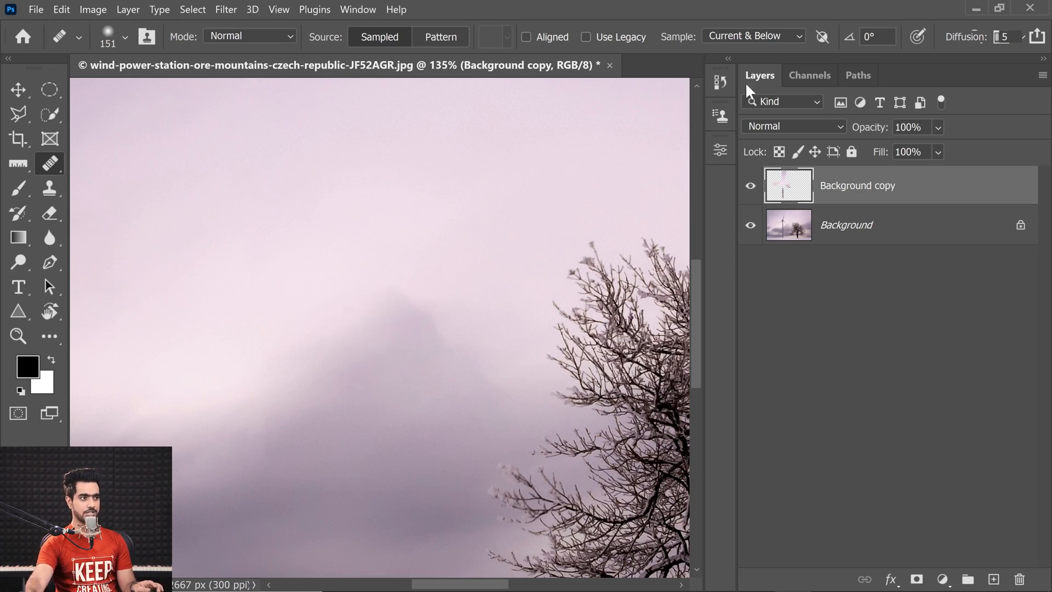
{"action": "left_click", "coordinate": [305, 188]}
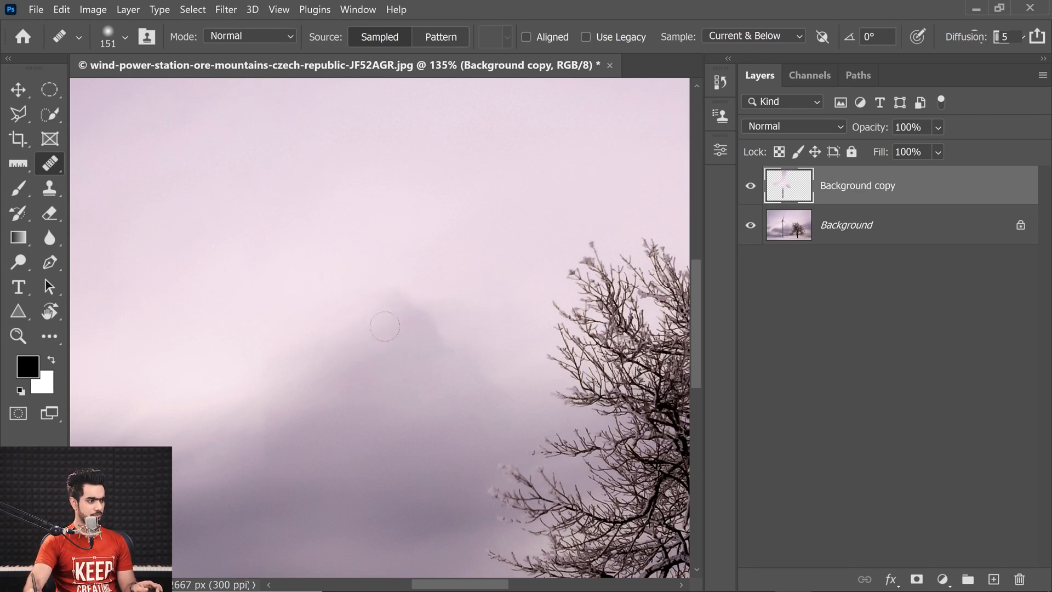
{"action": "mouse_move", "coordinate": [407, 309]}
{"action": "left_mouse_down"}
{"action": "mouse_move", "coordinate": [497, 389]}
{"action": "mouse_move", "coordinate": [454, 369]}
{"action": "left_mouse_up"}
{"action": "mouse_move", "coordinate": [399, 294]}
{"action": "left_mouse_down"}
{"action": "mouse_move", "coordinate": [350, 306]}
{"action": "mouse_move", "coordinate": [360, 309]}
{"action": "mouse_move", "coordinate": [360, 282]}
{"action": "mouse_move", "coordinate": [425, 312]}
{"action": "mouse_move", "coordinate": [421, 290]}
{"action": "left_mouse_up"}
Step: Sample clean sky above the cloud's peak and blend the remaining rough transitions around it, enlarging the Healing Brush to 237 px
{"action": "left_click", "coordinate": [366, 258], "text": "alt"}
{"action": "left_click", "coordinate": [341, 357]}
{"action": "mouse_move", "coordinate": [387, 341]}
{"action": "left_mouse_down"}
{"action": "mouse_move", "coordinate": [349, 341]}
{"action": "mouse_move", "coordinate": [439, 341]}
{"action": "left_mouse_up"}
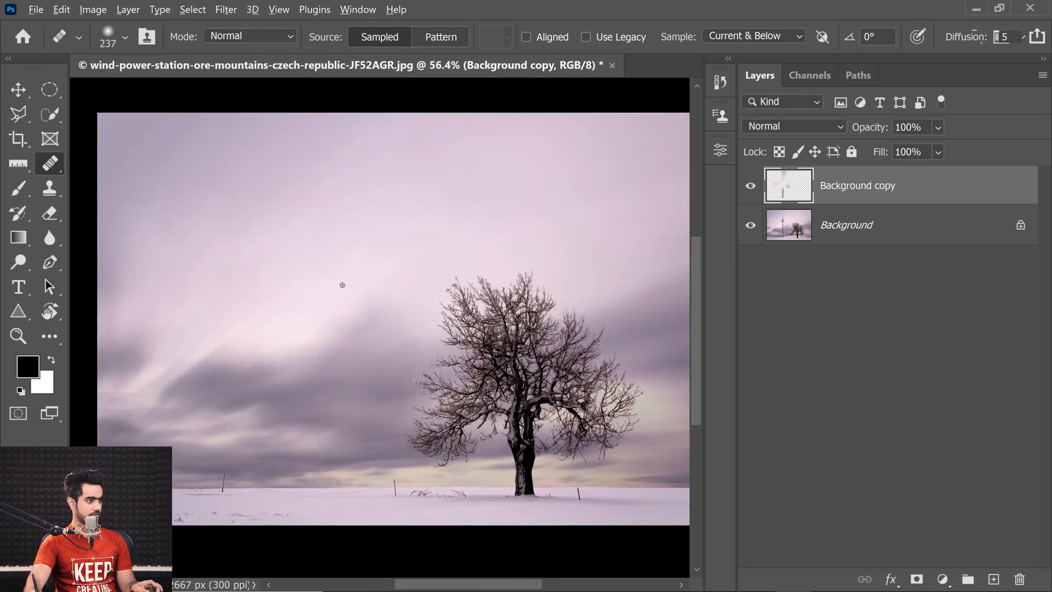
{"action": "left_click", "coordinate": [376, 333]}
{"action": "key", "text": "ctrl+minus"}
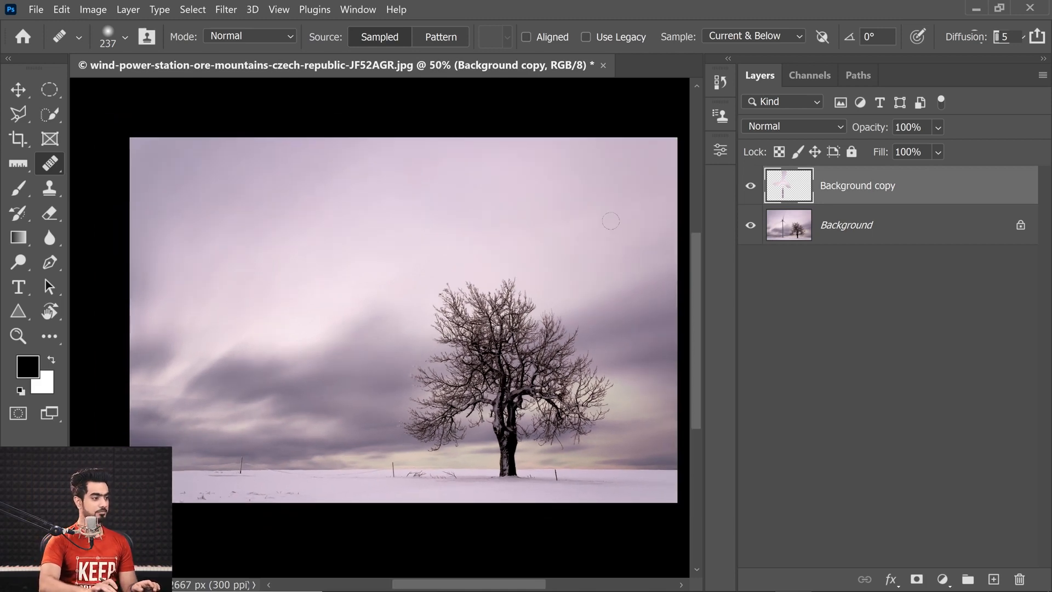